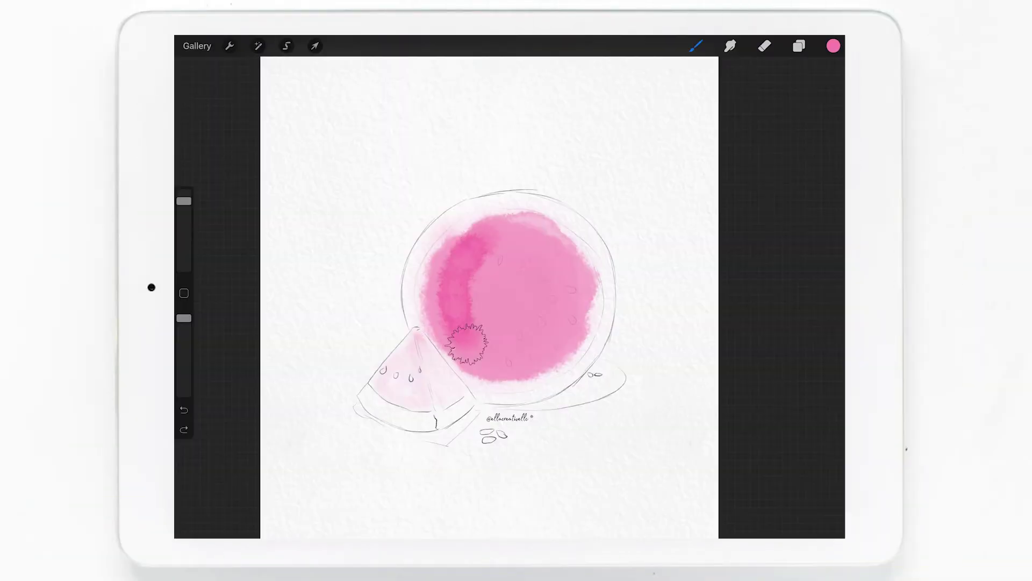
- Even out the left pink, then try a darker magenta melon centre with a larger brush and undo it
drag(467, 343, 518, 225)
click(695, 45)
click(577, 249)
drag(184, 237, 184, 205)
mouse_move(496, 345)
mouse_down()
mouse_move(547, 311)
mouse_move(516, 301)
mouse_up()
drag(184, 205, 184, 208)
click(184, 409)
- Blend the pink paint on the melon's right side with the smudge tool
click(730, 46)
drag(543, 237, 592, 339)
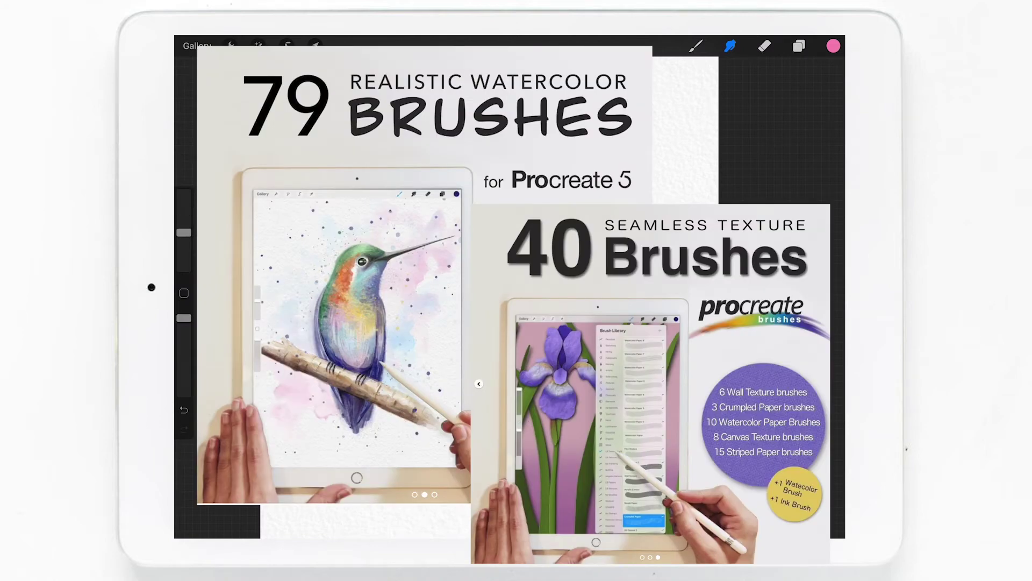
click(696, 46)
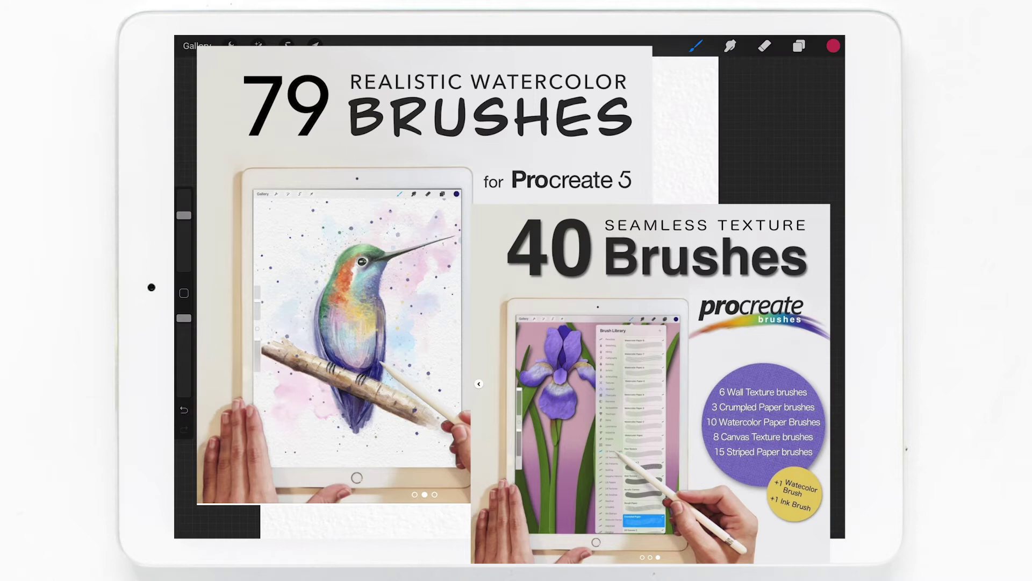
click(731, 46)
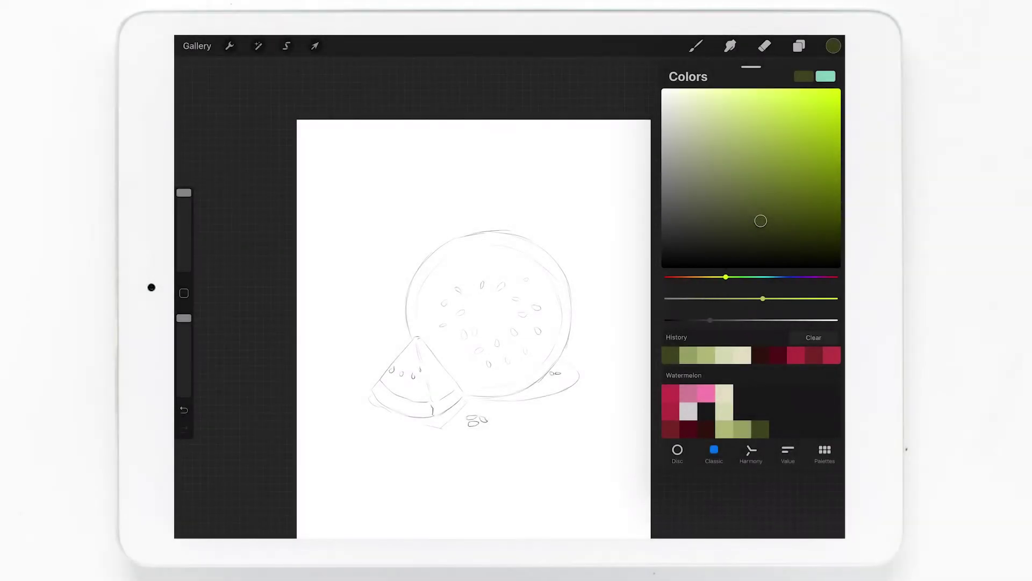
- Set the colour to black and save it into the Watermelon palette's empty slot
mouse_move(761, 220)
mouse_down()
mouse_move(664, 247)
mouse_move(661, 268)
mouse_up()
click(824, 453)
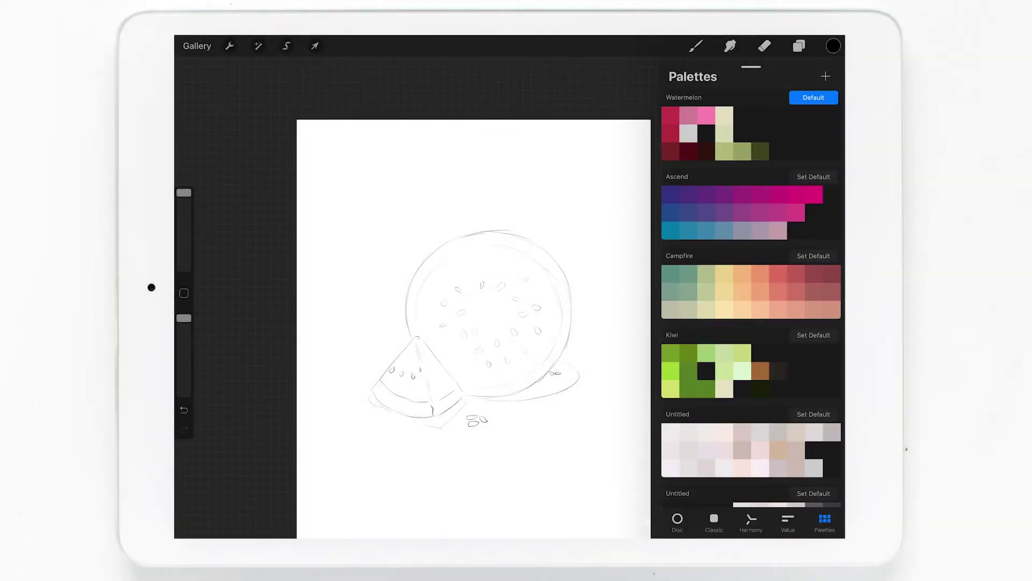
click(760, 133)
click(696, 45)
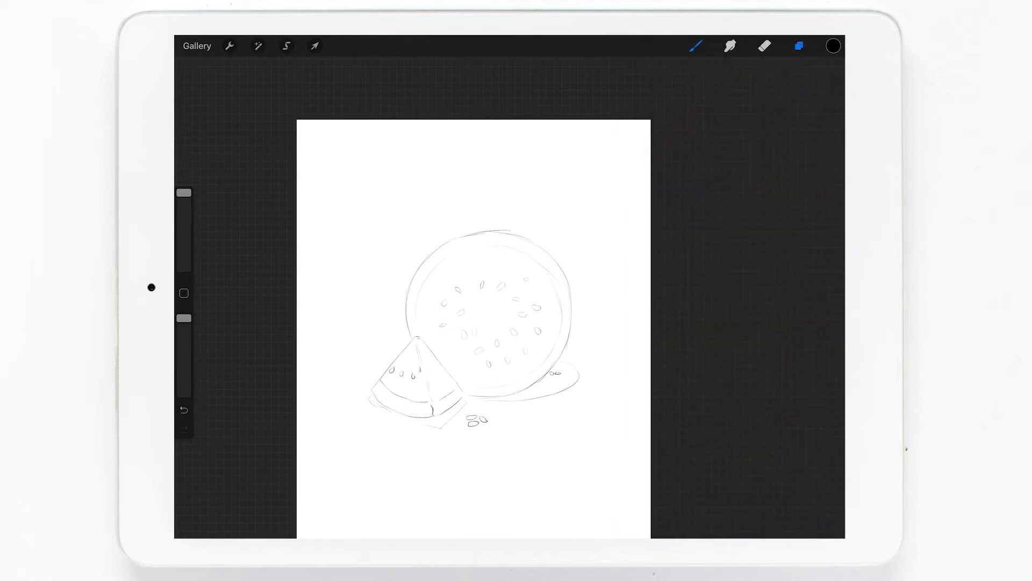
click(799, 45)
- Add a new layer named 'Paper' and move it below the Sketch layer
click(825, 81)
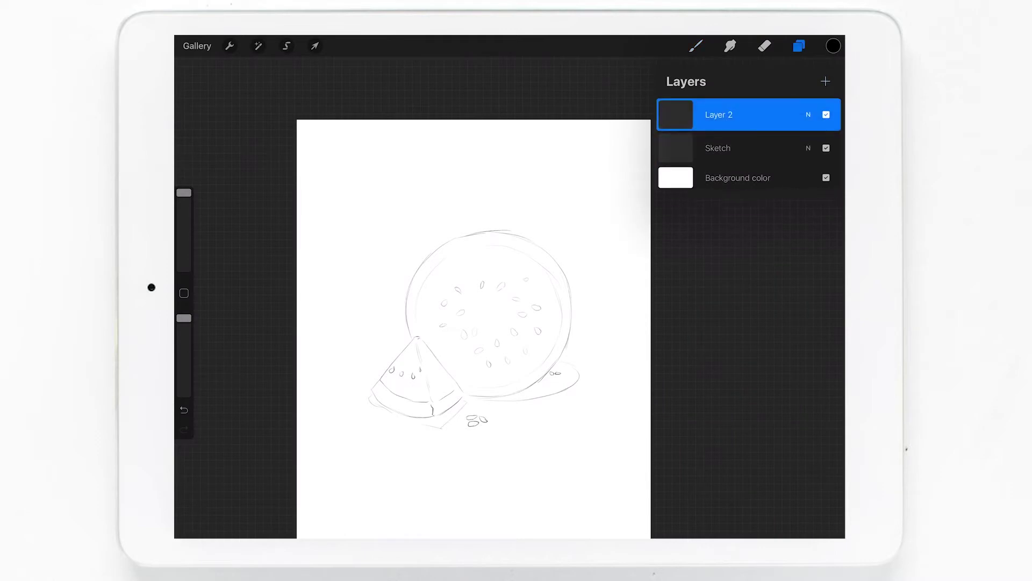
click(676, 114)
click(604, 58)
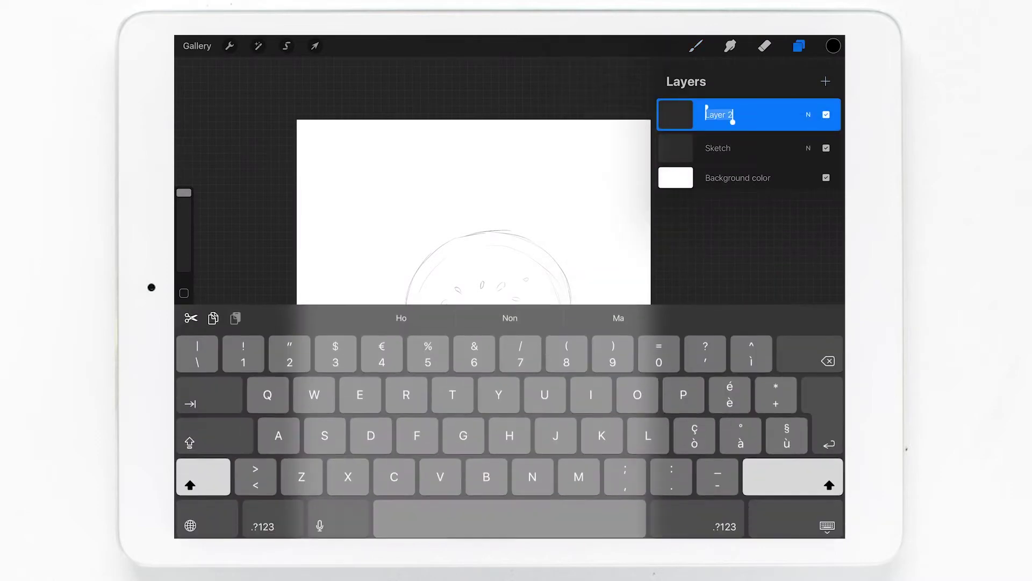
text(Paper)
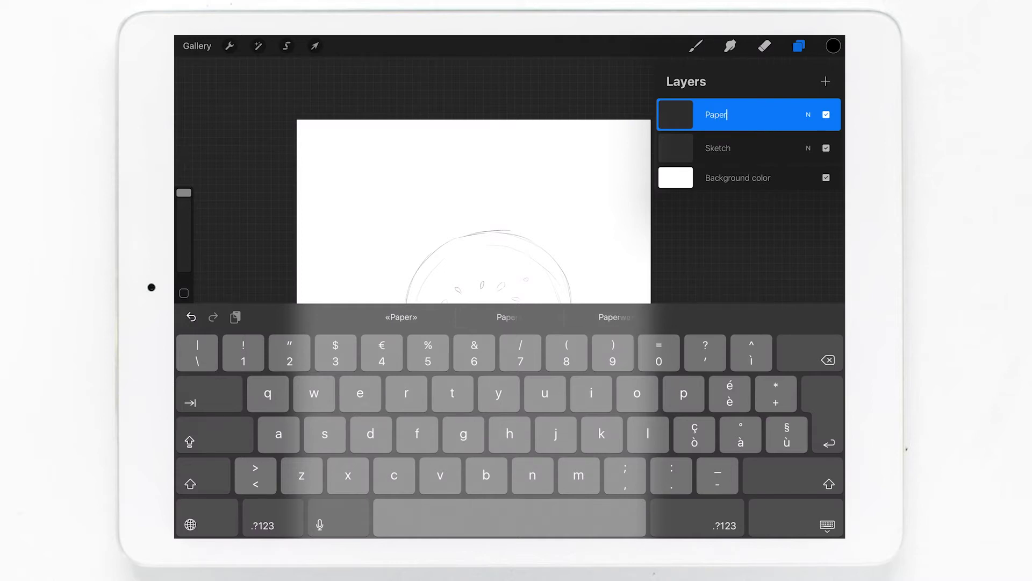
key(Return)
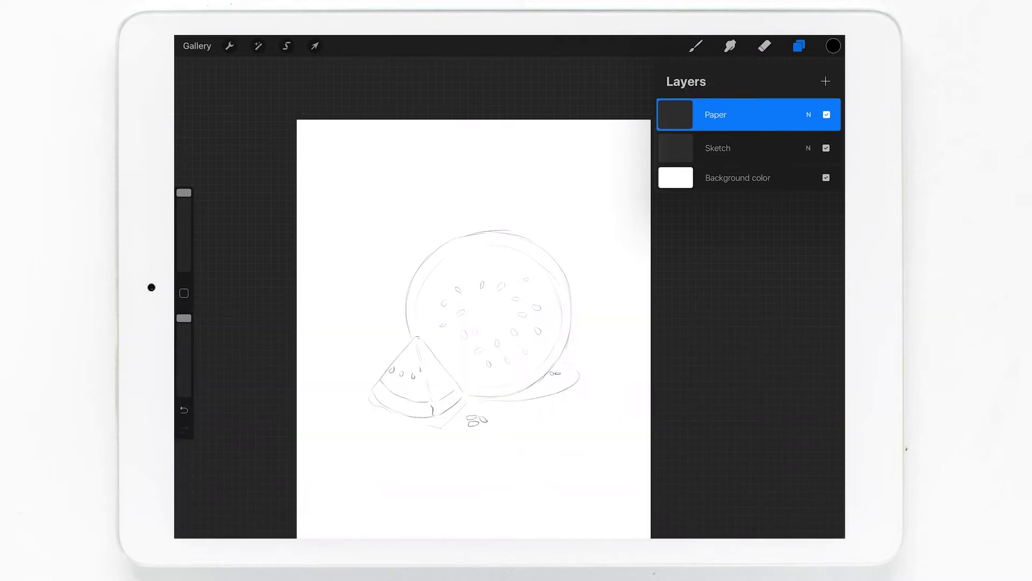
drag(715, 114, 715, 154)
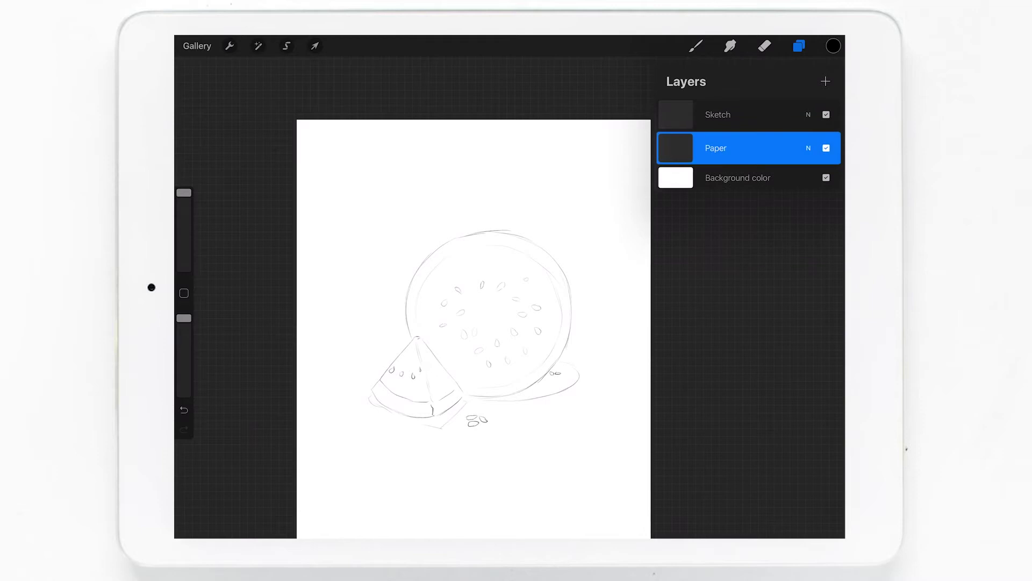
click(696, 46)
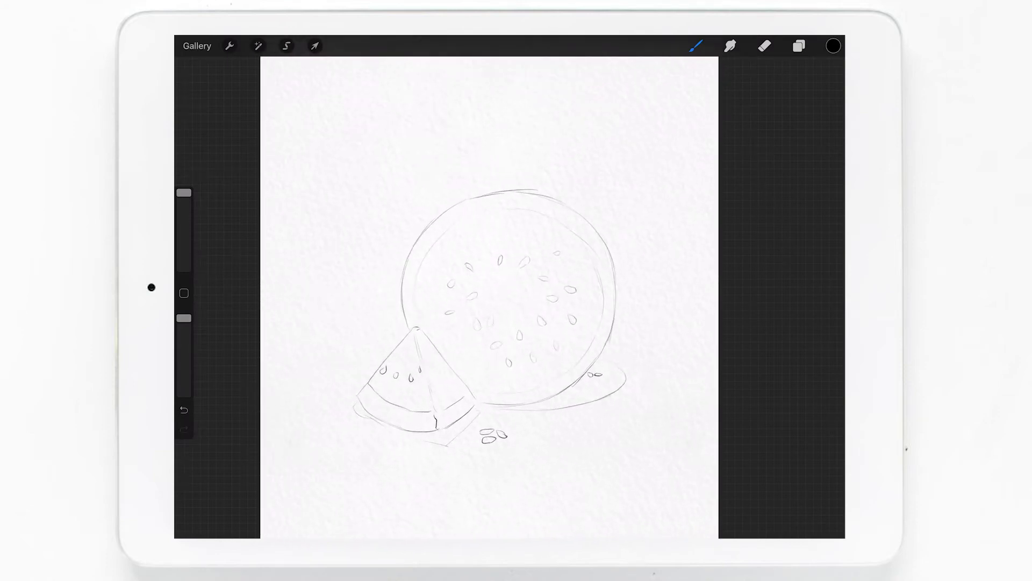
- Rename the inserted image layer to Signature
text(Signature)
key(Return)
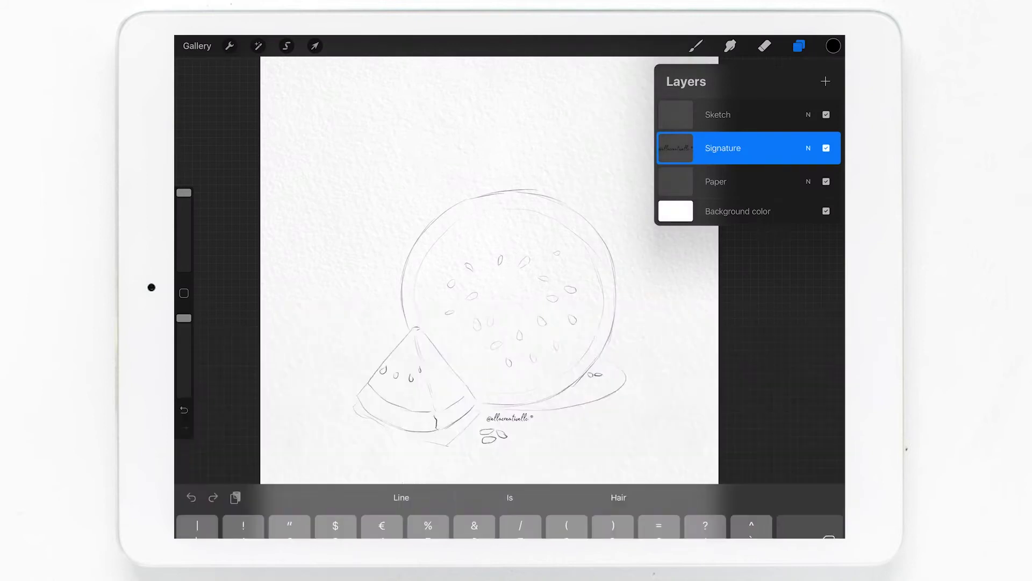
click(718, 115)
click(695, 46)
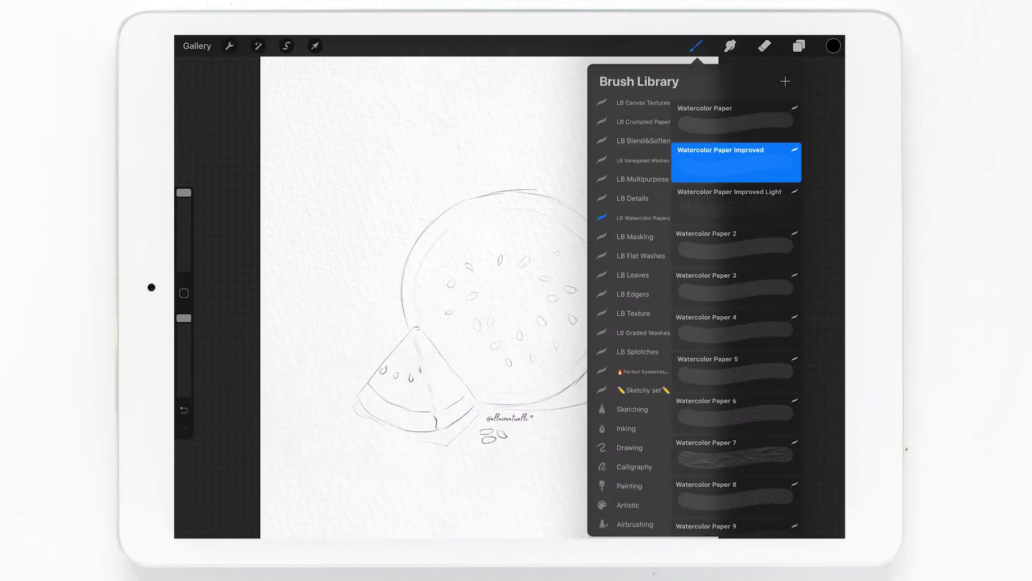
- With a watercolour brush and Watermelon-palette pink, paint a pale pink wash inside the melon
click(736, 329)
click(696, 46)
click(833, 46)
click(706, 116)
click(695, 46)
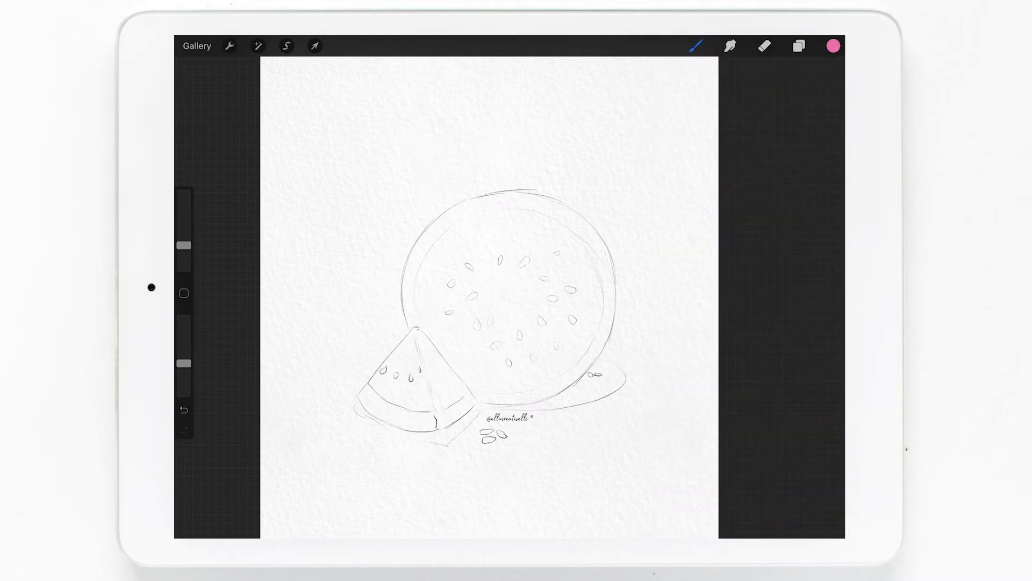
drag(184, 245, 184, 192)
key(ctrl+z)
mouse_move(450, 229)
mouse_down()
mouse_move(426, 249)
mouse_move(511, 364)
mouse_move(484, 219)
mouse_move(479, 260)
mouse_move(525, 357)
mouse_move(548, 272)
mouse_move(534, 280)
mouse_up()
drag(184, 192, 184, 224)
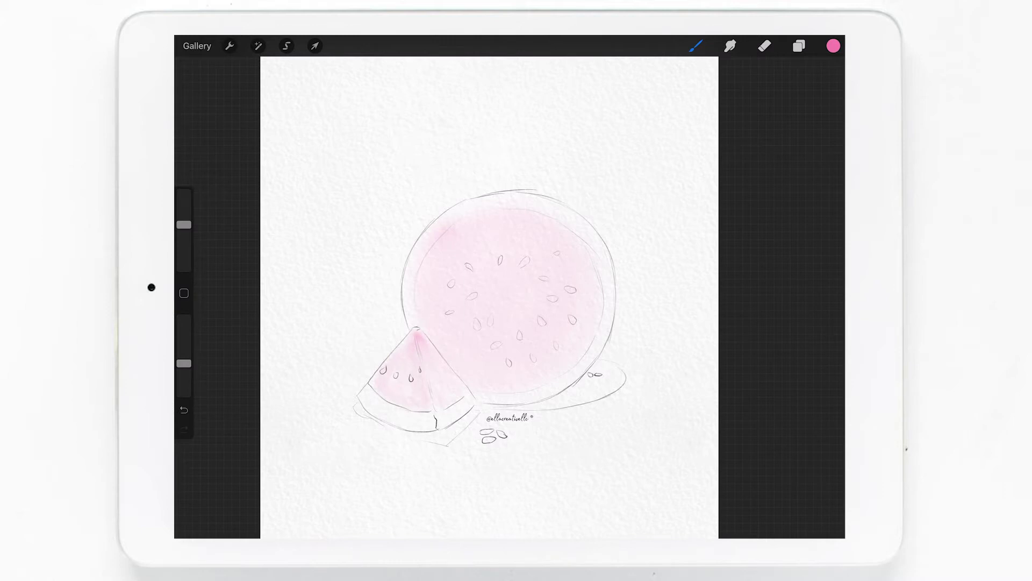
- Rename the wash layer to 'Flat. Wash'
click(799, 46)
click(676, 115)
click(614, 58)
text(Flat. Wash)
key(Return)
- Select the LB Wet-on-Wet brush and try a pink test stroke, then undo it
click(799, 45)
click(696, 46)
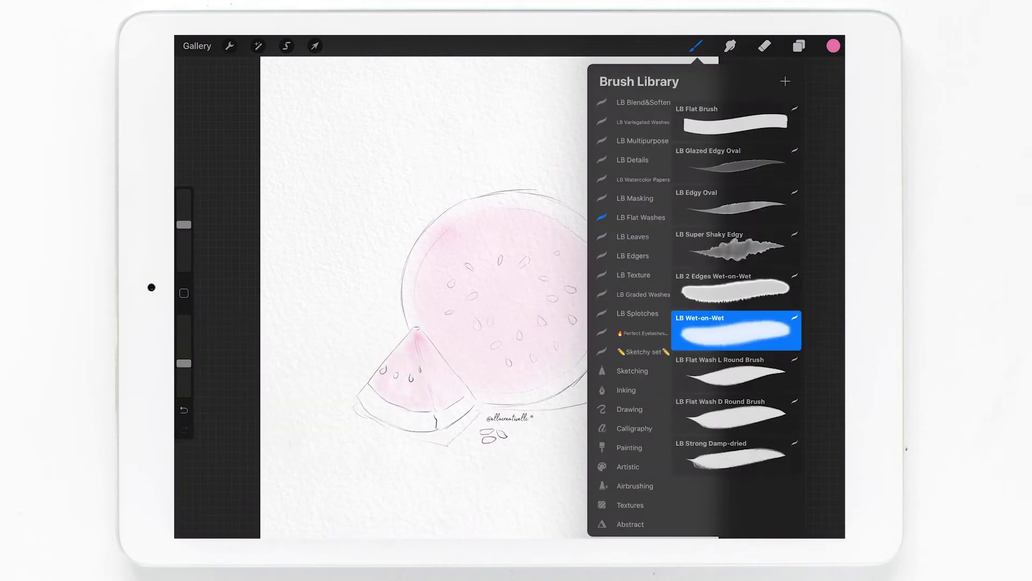
click(643, 122)
click(736, 204)
click(696, 46)
drag(478, 285, 562, 298)
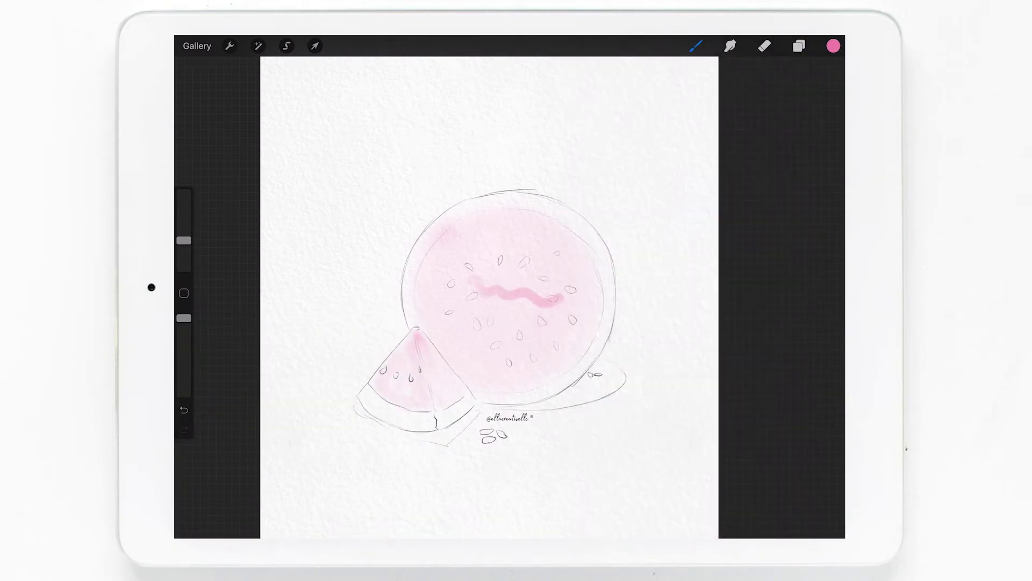
click(184, 409)
click(696, 46)
click(696, 46)
- Enlarge the brush and paint a spreading pink wash over the melon centre
drag(184, 240, 184, 199)
drag(495, 247, 474, 323)
key(ctrl+z)
mouse_move(473, 248)
mouse_down()
mouse_move(532, 339)
mouse_move(516, 290)
mouse_move(491, 322)
mouse_move(553, 303)
mouse_up()
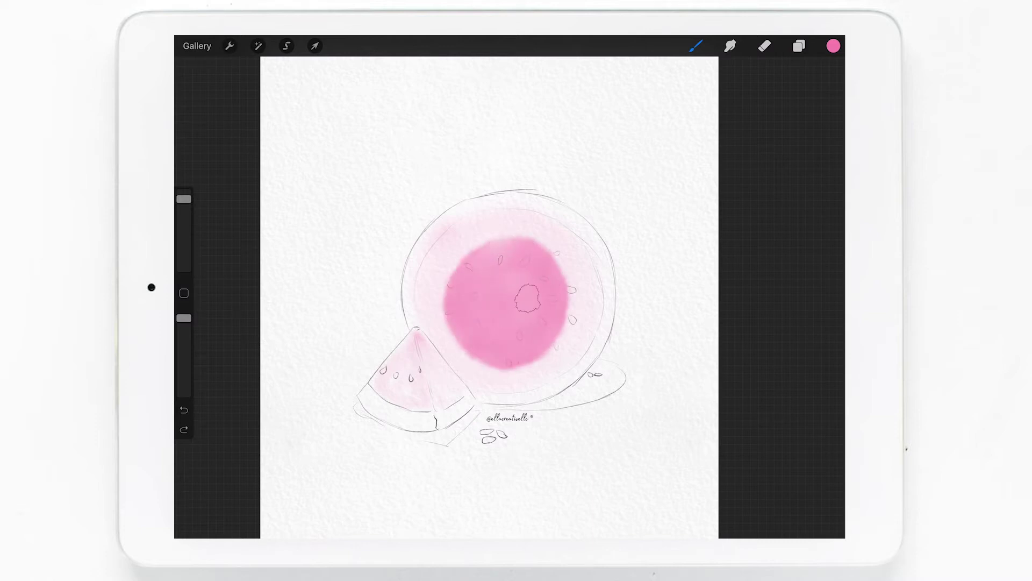
drag(184, 199, 184, 210)
drag(532, 285, 500, 339)
drag(473, 269, 538, 333)
drag(456, 253, 559, 366)
mouse_move(465, 333)
mouse_down()
mouse_move(537, 242)
mouse_move(516, 258)
mouse_up()
mouse_move(441, 328)
mouse_down()
mouse_move(438, 274)
mouse_move(538, 221)
mouse_move(591, 350)
mouse_move(438, 320)
mouse_move(425, 253)
mouse_move(505, 218)
mouse_up()
- Soften the pink wash's upper-left, top and right edges with a larger Smudge brush
click(730, 45)
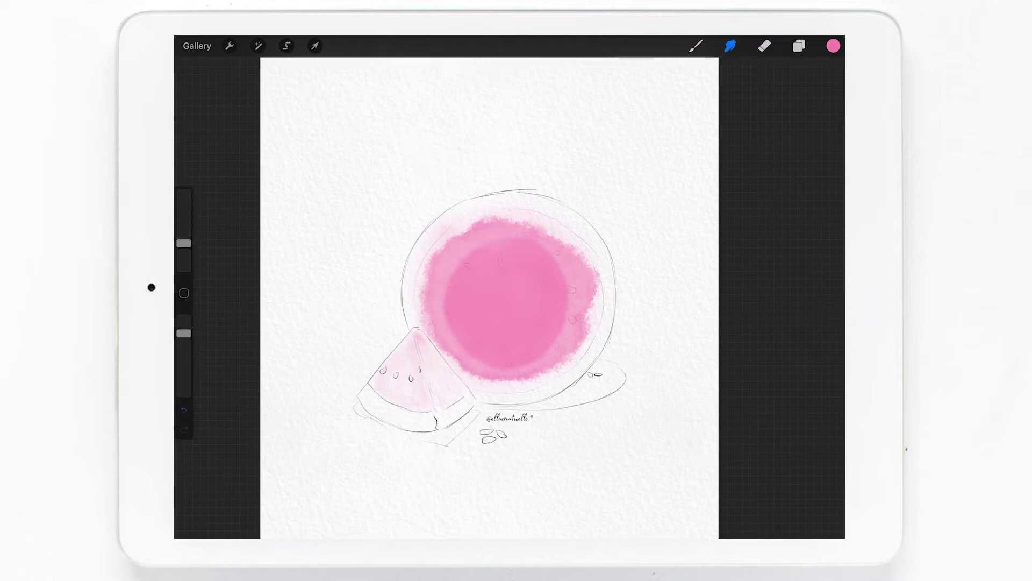
drag(184, 243, 184, 207)
mouse_move(430, 269)
mouse_down()
mouse_move(462, 293)
mouse_move(486, 344)
mouse_up()
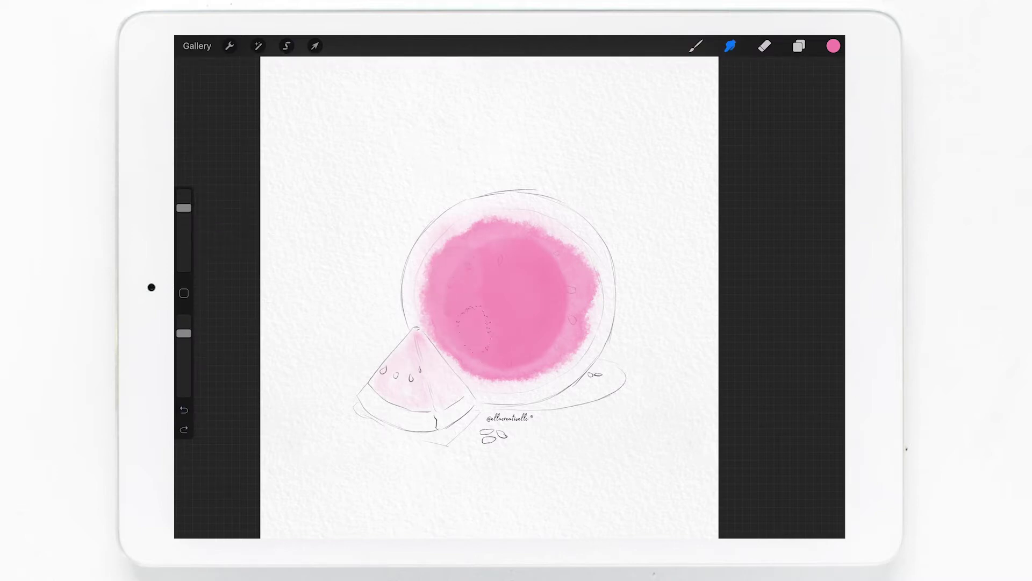
mouse_move(476, 251)
mouse_down()
mouse_move(516, 226)
mouse_move(559, 264)
mouse_move(514, 349)
mouse_up()
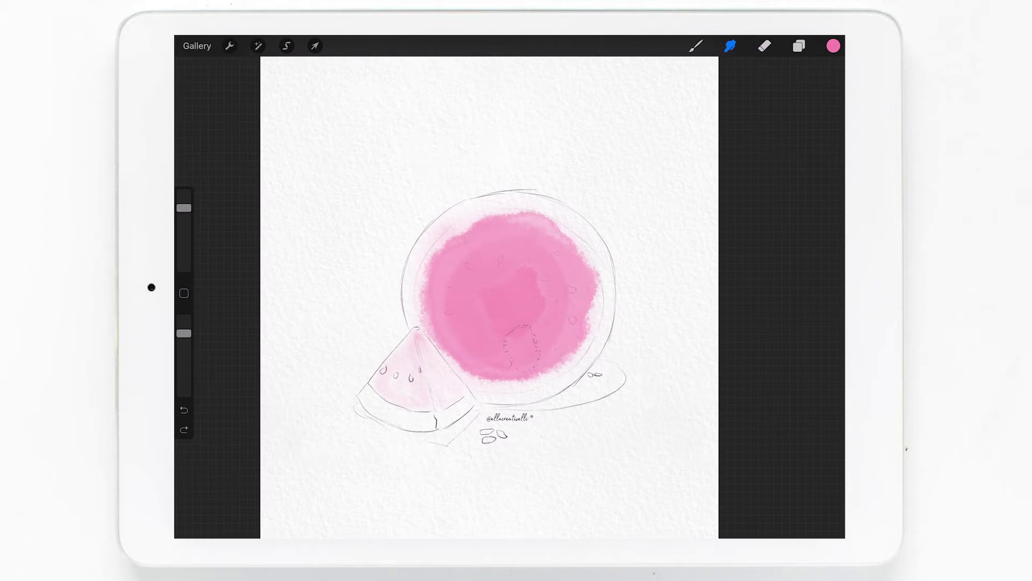
drag(184, 207, 184, 226)
drag(184, 225, 183, 212)
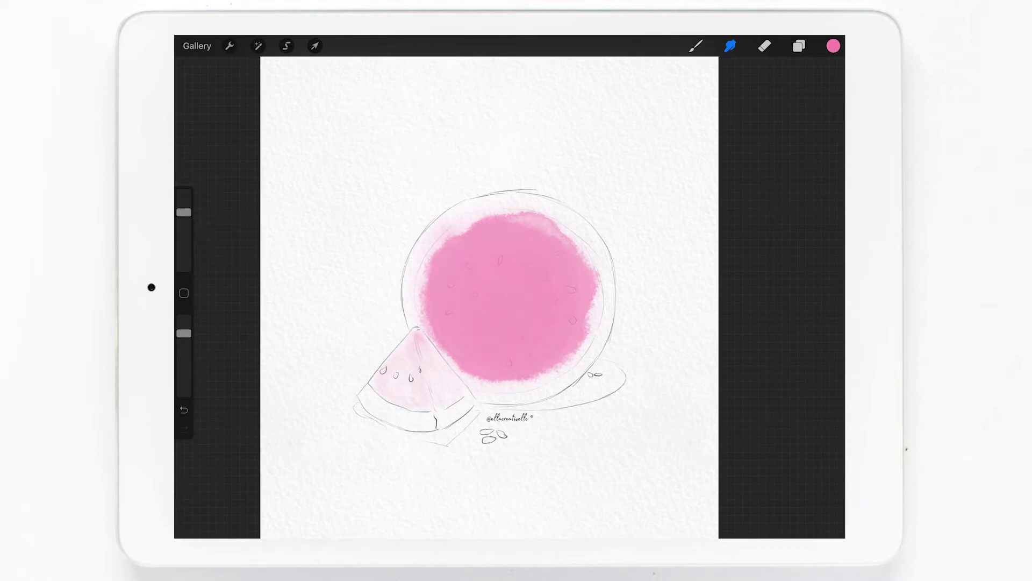
click(696, 46)
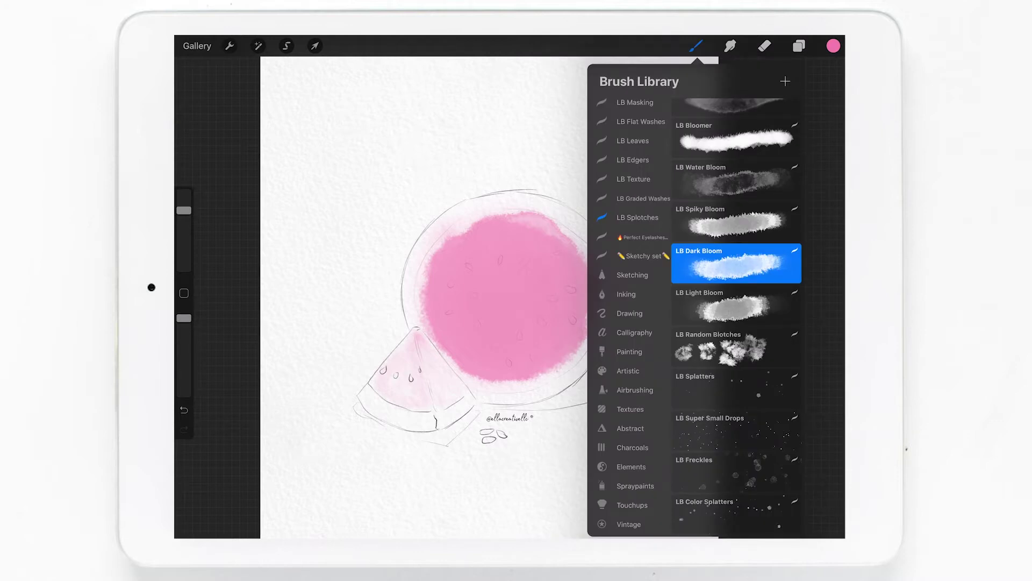
- Try a bloom-effect watercolour brush with a darker pink swirl, then undo it
click(737, 222)
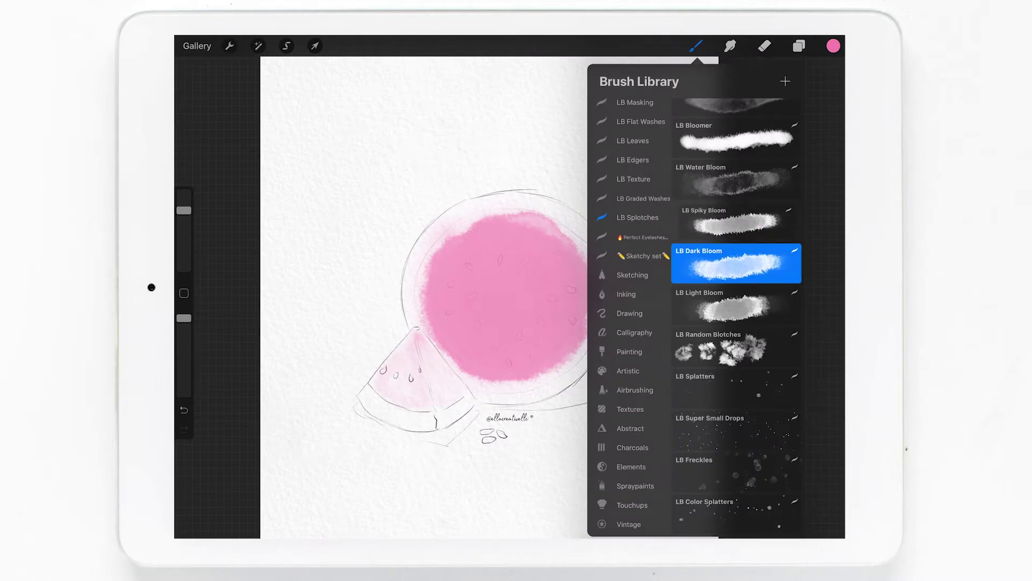
drag(588, 138, 658, 236)
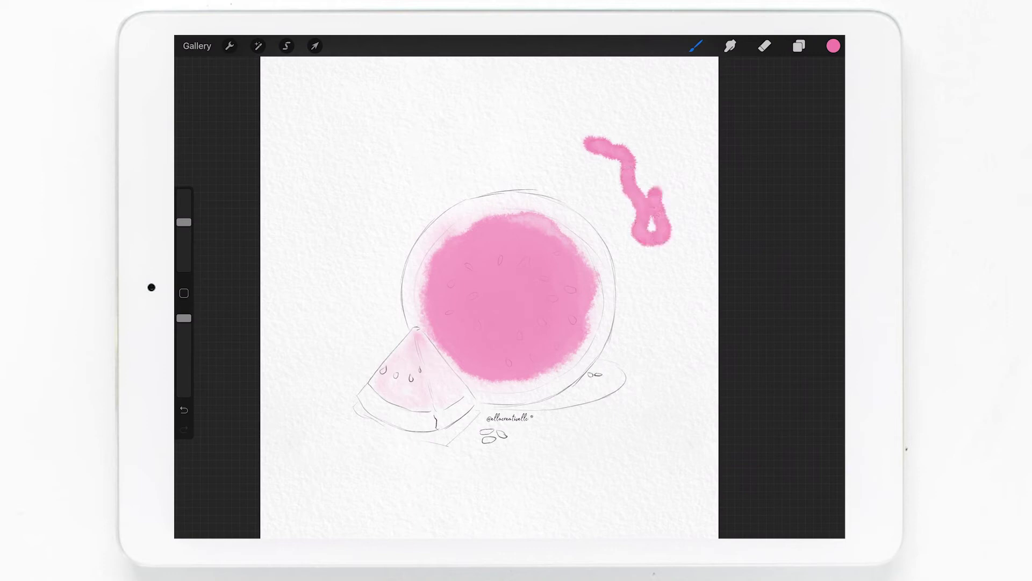
key(ctrl+z)
drag(184, 222, 184, 200)
mouse_move(484, 230)
mouse_down()
mouse_move(536, 340)
mouse_move(495, 293)
mouse_move(562, 272)
mouse_move(498, 353)
mouse_move(472, 347)
mouse_up()
key(ctrl+z)
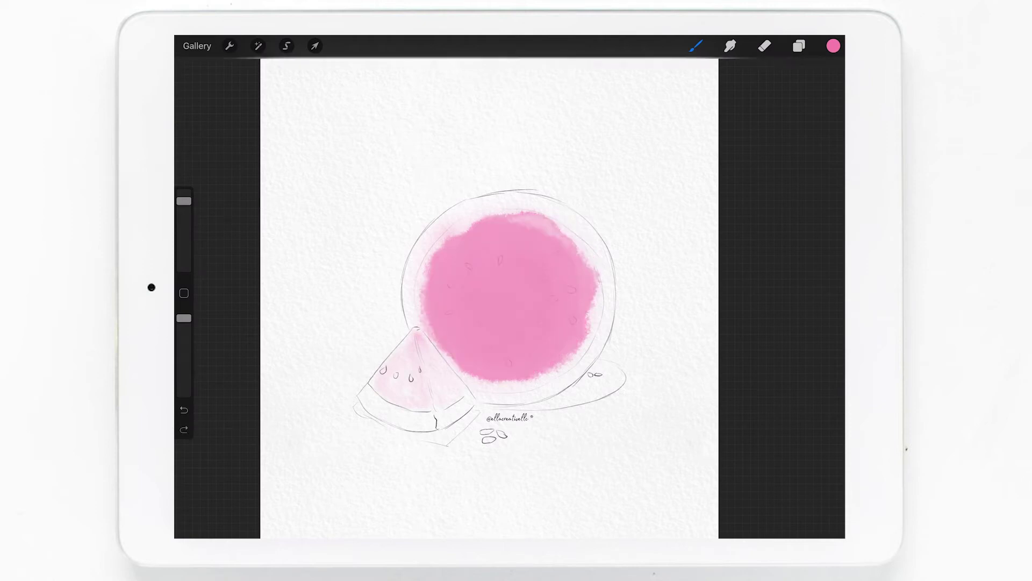
- Switch to LB Bloomer and deepen the pink over the melon's upper right and centre
click(696, 45)
drag(736, 140, 738, 140)
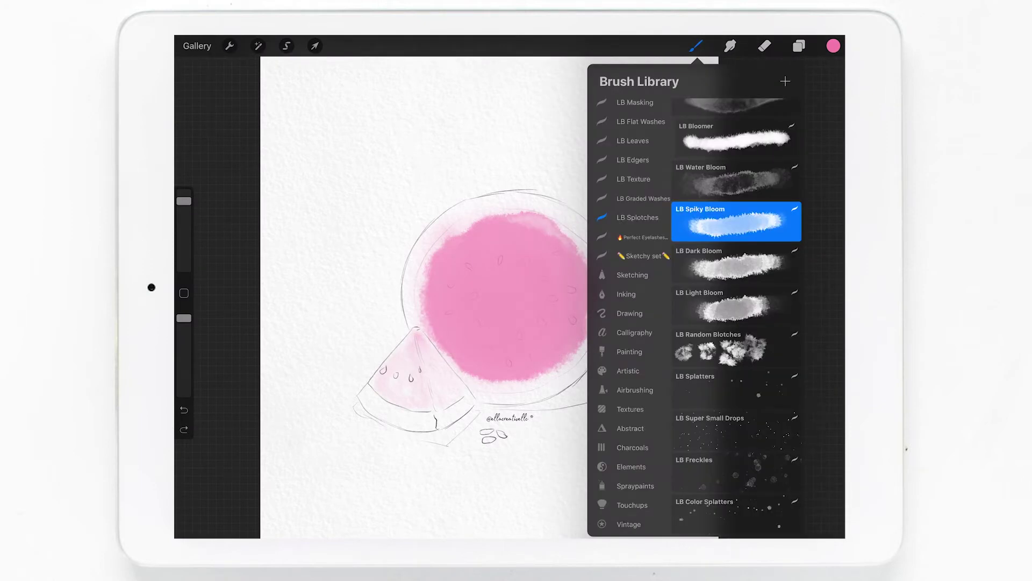
drag(554, 231, 589, 299)
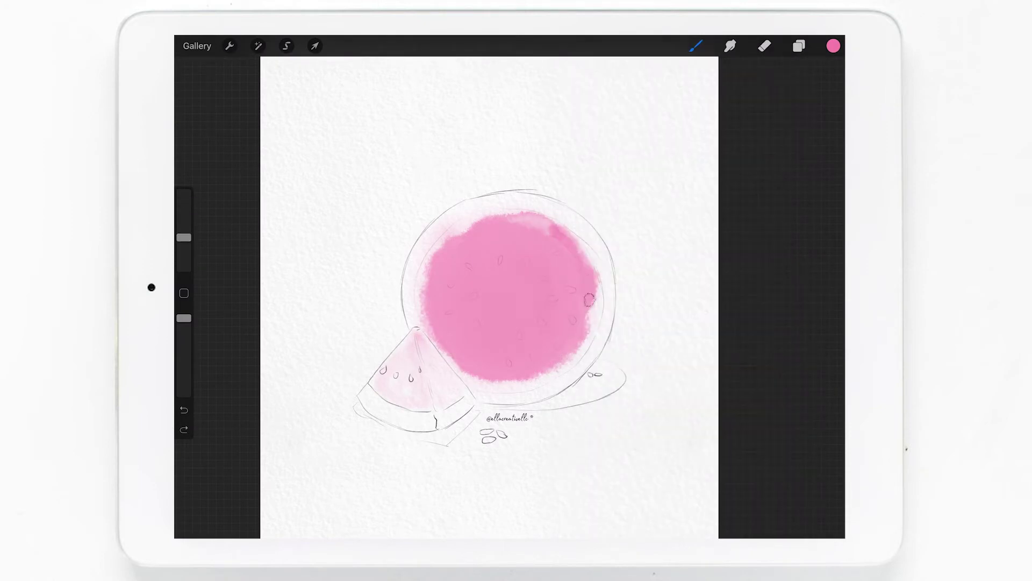
drag(184, 237, 184, 203)
mouse_move(473, 349)
mouse_down()
mouse_move(527, 242)
mouse_move(549, 247)
mouse_up()
drag(441, 344, 538, 225)
drag(468, 333, 548, 269)
drag(452, 253, 570, 366)
drag(564, 306, 586, 344)
- Paint a deeper, redder pink centre with a slightly smaller brush, then undo it
drag(184, 204, 184, 215)
drag(457, 349, 543, 285)
drag(473, 328, 554, 252)
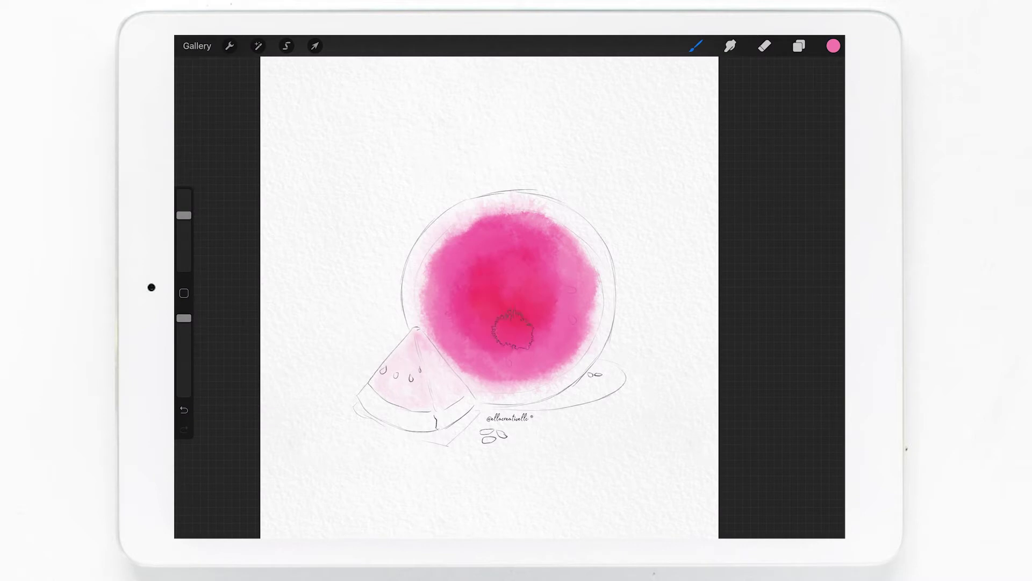
drag(441, 248, 581, 376)
key(ctrl+z)
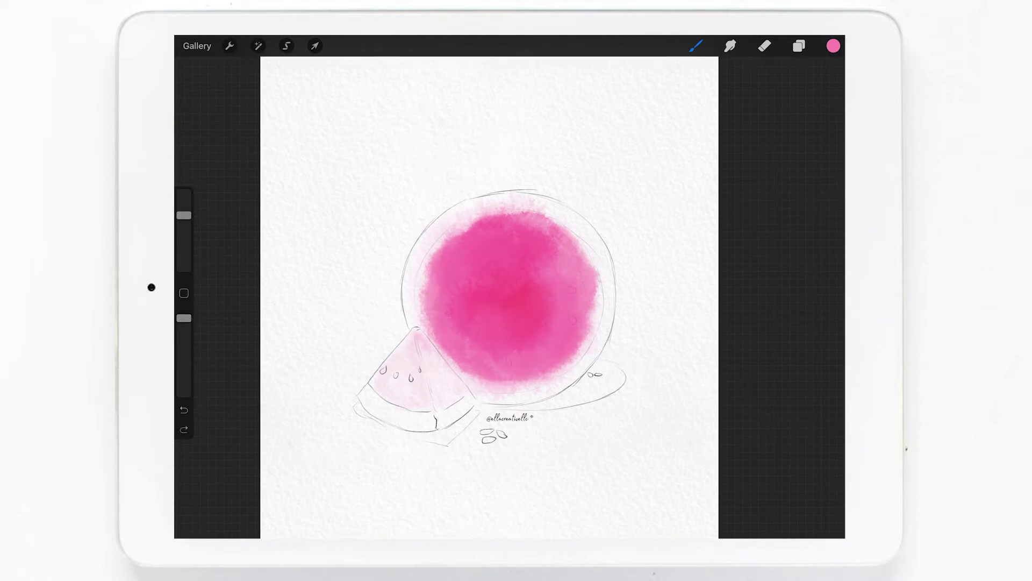
- Smudge the circle's upper-right pink outward, then undo that smudge
click(730, 46)
drag(457, 371, 516, 333)
drag(184, 215, 184, 208)
drag(543, 226, 613, 344)
key(ctrl+z)
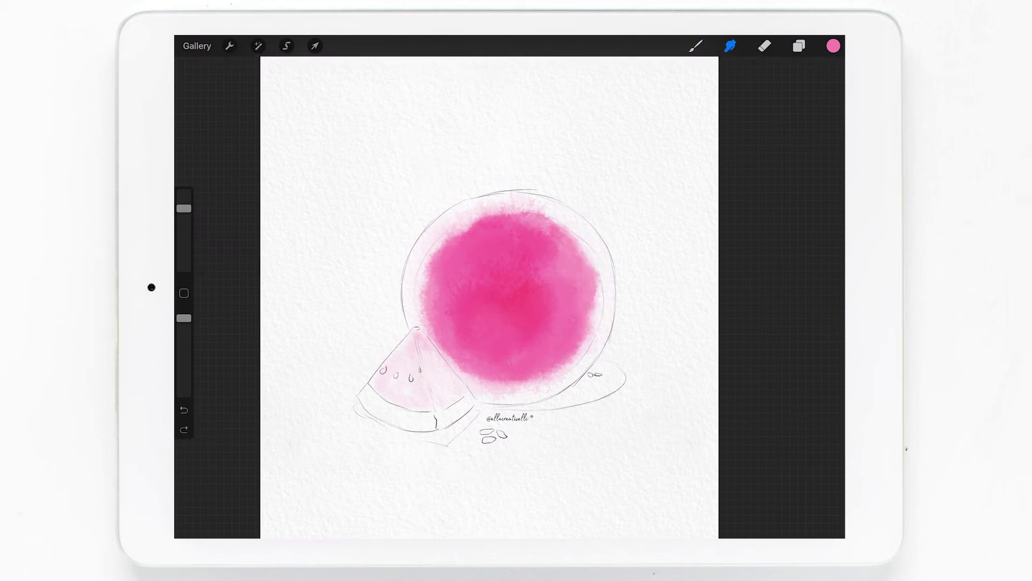
- With a smaller Smudge, blend the pink around the circle's edges and darker core
drag(184, 208, 184, 226)
drag(543, 231, 591, 322)
mouse_move(592, 285)
mouse_down()
mouse_move(538, 387)
mouse_move(430, 344)
mouse_move(457, 225)
mouse_move(500, 398)
mouse_up()
mouse_move(446, 268)
mouse_down()
mouse_move(484, 260)
mouse_move(543, 338)
mouse_move(425, 301)
mouse_move(516, 333)
mouse_up()
drag(447, 274, 500, 328)
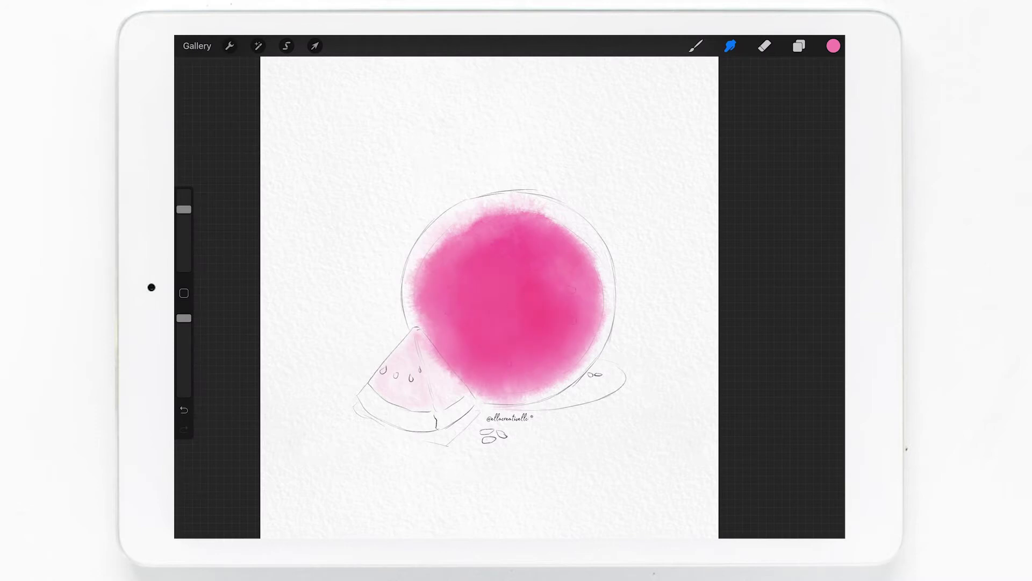
drag(184, 210, 183, 232)
click(799, 46)
click(833, 45)
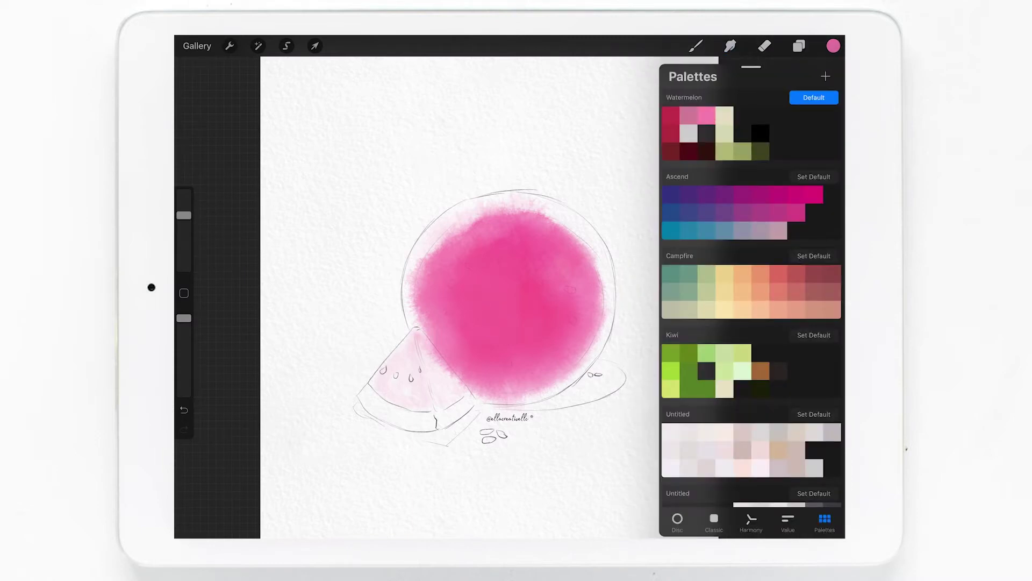
- Brush a darker Watermelon-palette pink into the circle's centre and smudge it smooth
click(833, 45)
click(696, 46)
drag(468, 291, 516, 355)
drag(543, 312, 506, 334)
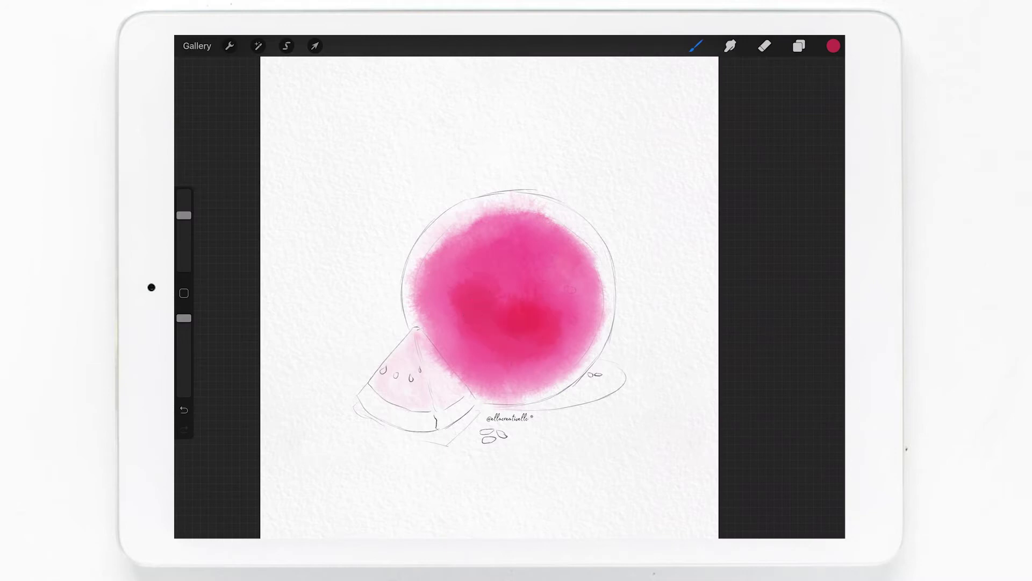
drag(473, 290, 451, 334)
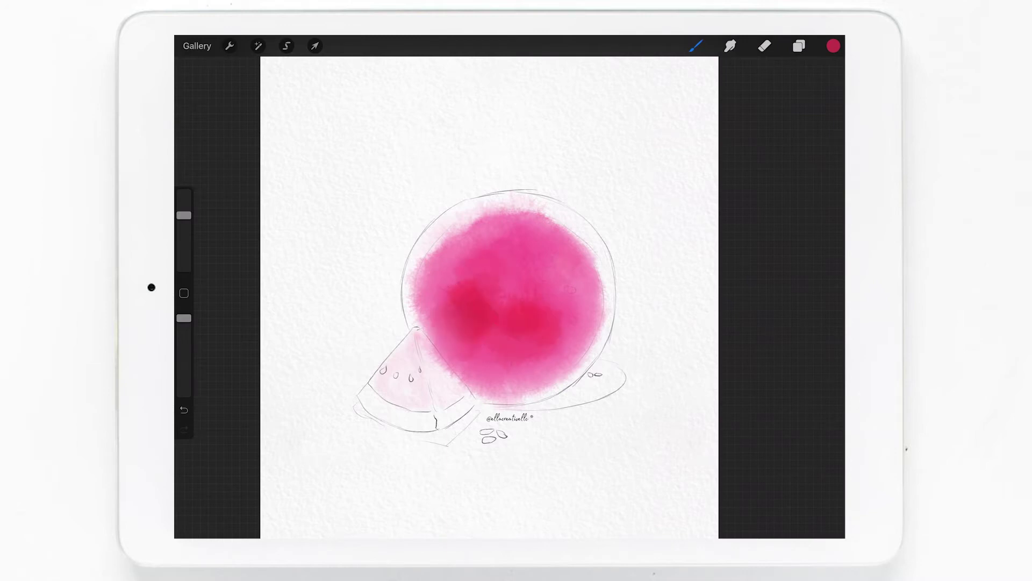
click(730, 46)
drag(468, 306, 532, 328)
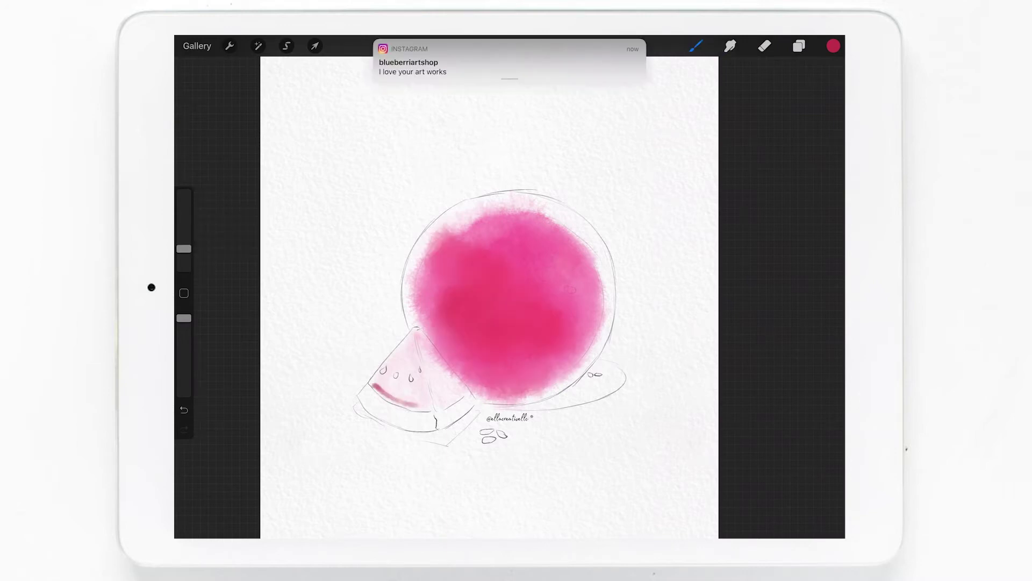
- Paint darker red into the watermelon slice around its seeds, undoing the last stroke
click(695, 46)
drag(377, 383, 425, 400)
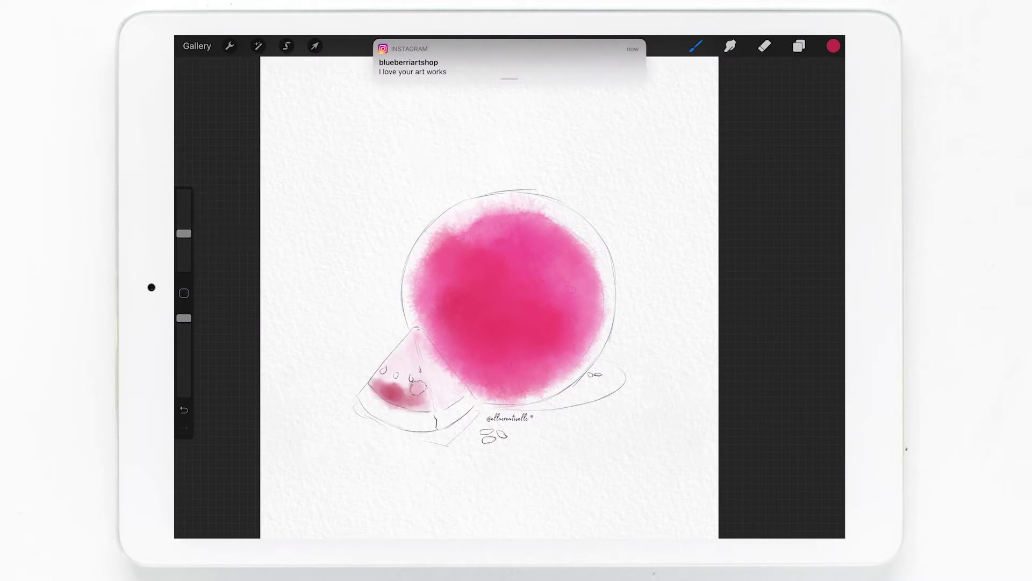
mouse_move(413, 359)
mouse_down()
mouse_move(422, 403)
mouse_move(403, 396)
mouse_up()
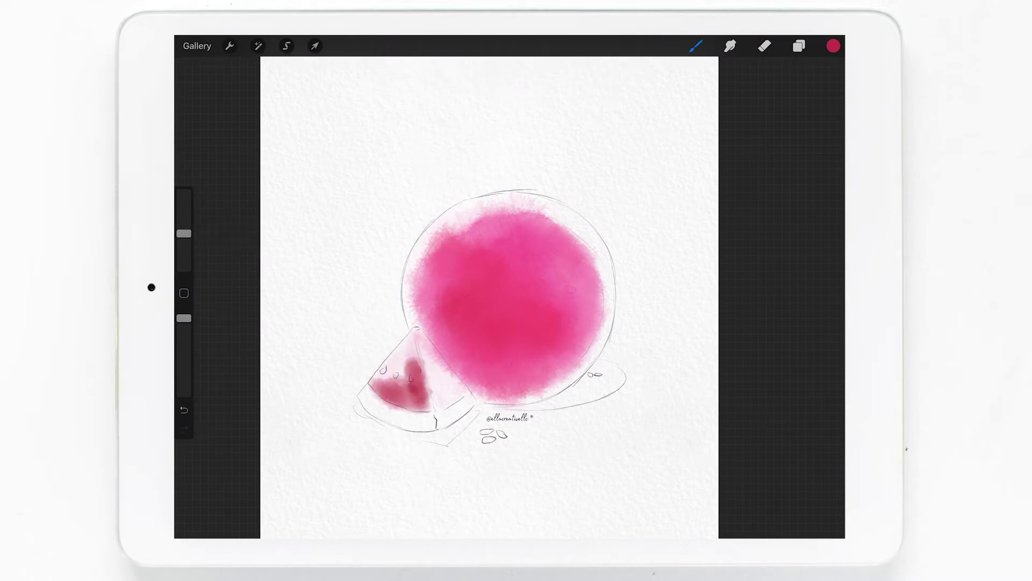
drag(184, 234, 184, 242)
mouse_move(376, 382)
mouse_down()
mouse_move(411, 338)
mouse_move(409, 398)
mouse_up()
mouse_move(412, 357)
mouse_down()
mouse_move(408, 385)
mouse_move(460, 395)
mouse_move(427, 359)
mouse_move(426, 339)
mouse_up()
key(ctrl+z)
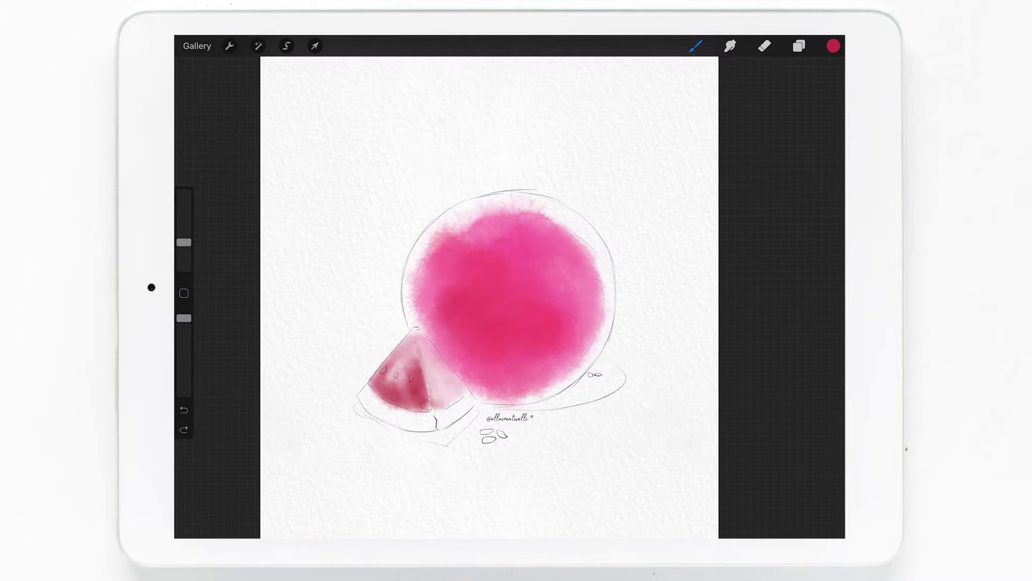
click(764, 45)
drag(184, 242, 183, 248)
- Erase the slice's right side so its red fades toward the rind
mouse_move(443, 341)
mouse_down()
mouse_move(428, 370)
mouse_move(430, 336)
mouse_up()
key(ctrl+z)
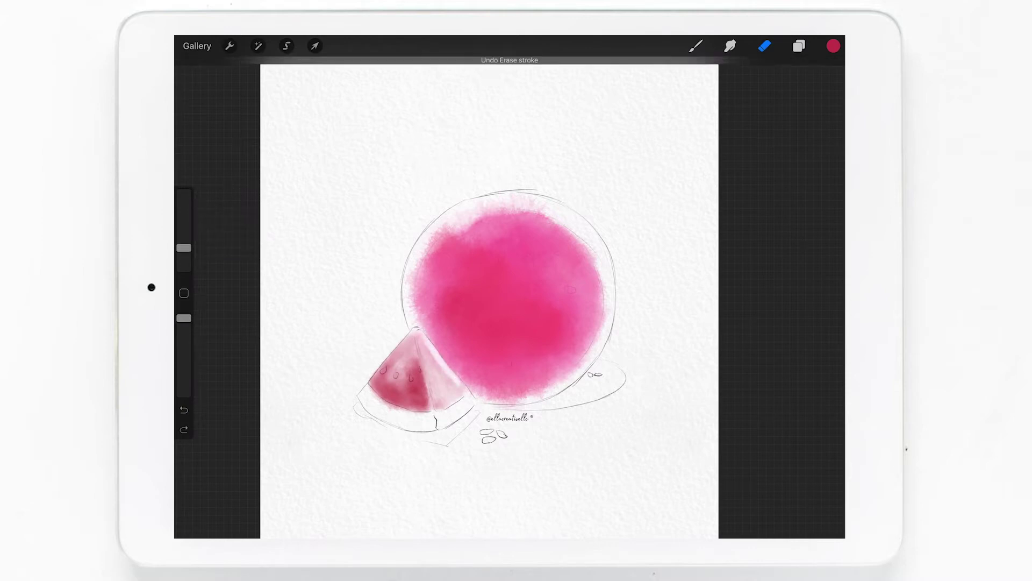
drag(429, 347, 449, 387)
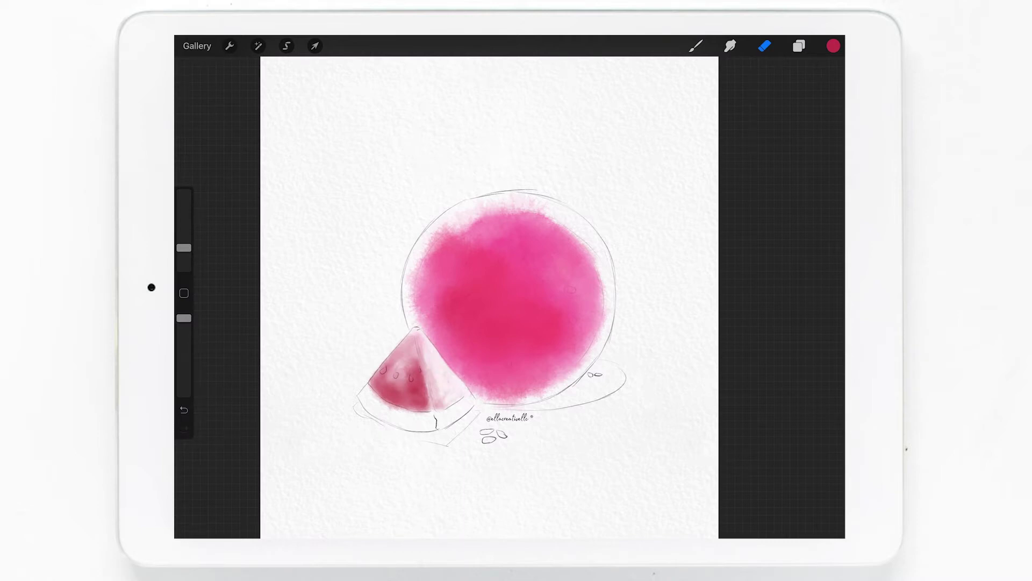
- Select an enlarged LB Wet Edger brush with white paint, undoing a test stroke
click(799, 45)
click(696, 45)
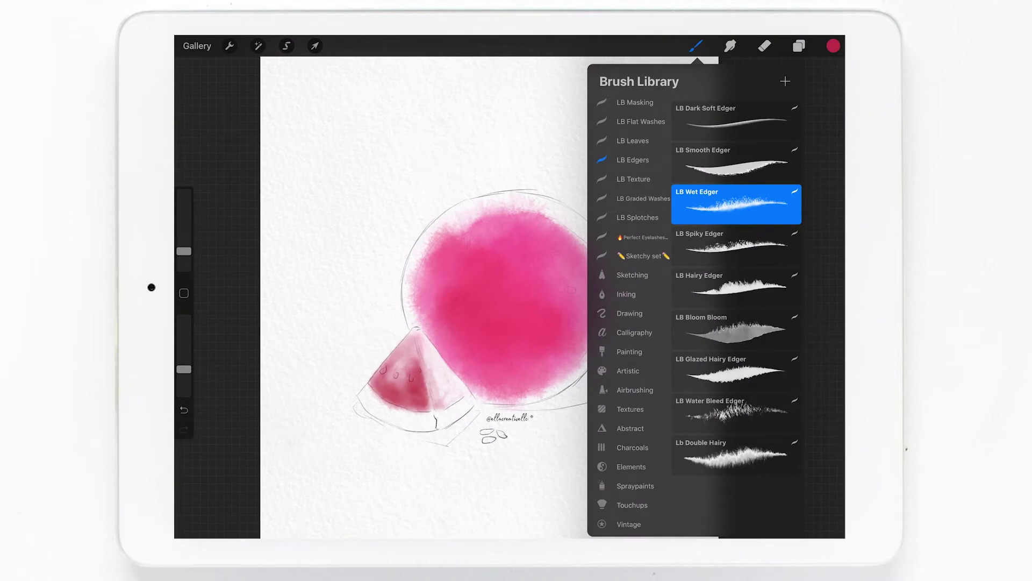
click(695, 46)
drag(184, 251, 184, 217)
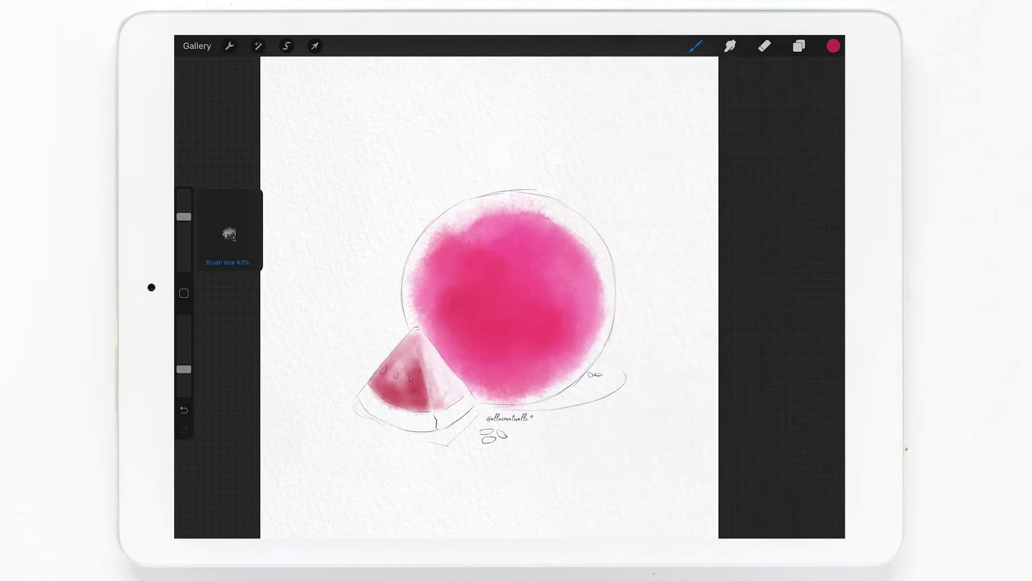
click(833, 45)
click(688, 134)
click(834, 46)
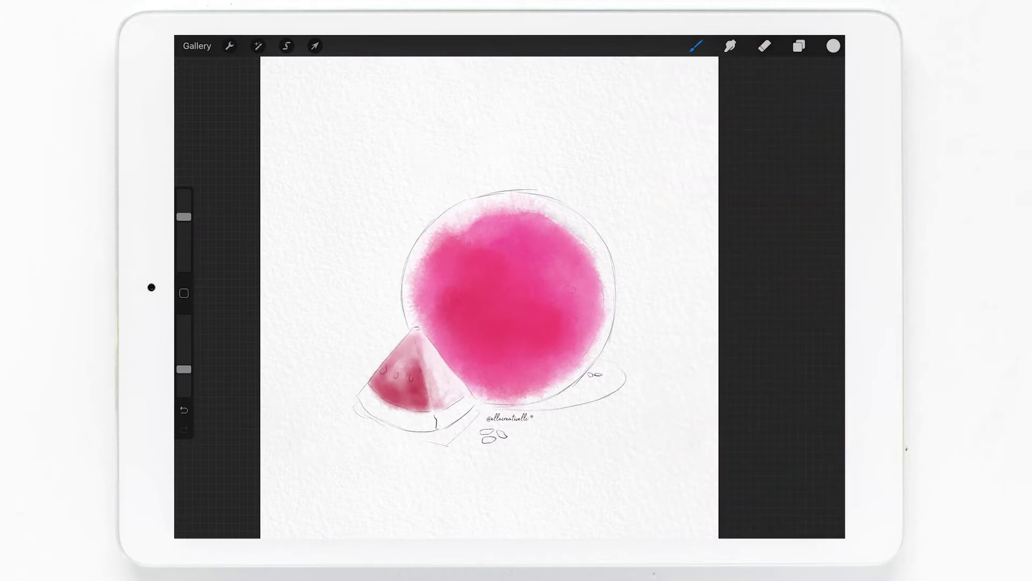
drag(597, 204, 688, 188)
key(ctrl+z)
click(834, 46)
- Choose a very light pink in the Classic colour picker
click(707, 115)
click(833, 46)
click(677, 519)
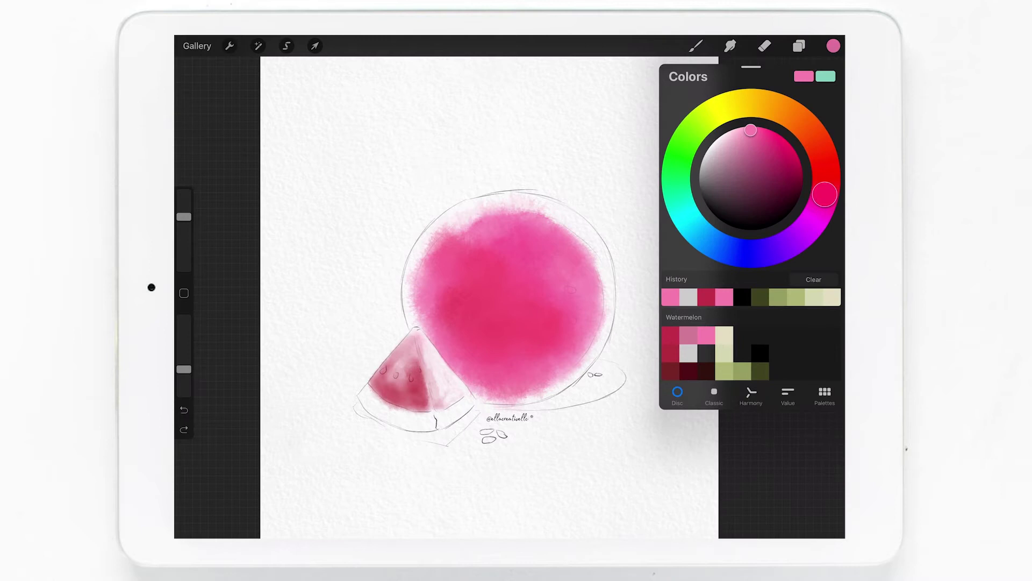
click(714, 395)
click(678, 85)
click(834, 46)
- Try a light pink stroke atop the circle, undo it, and raise brush opacity and size to 90%
click(184, 217)
drag(184, 217, 184, 204)
mouse_move(559, 220)
mouse_down()
mouse_move(527, 215)
mouse_move(437, 295)
mouse_move(451, 355)
mouse_up()
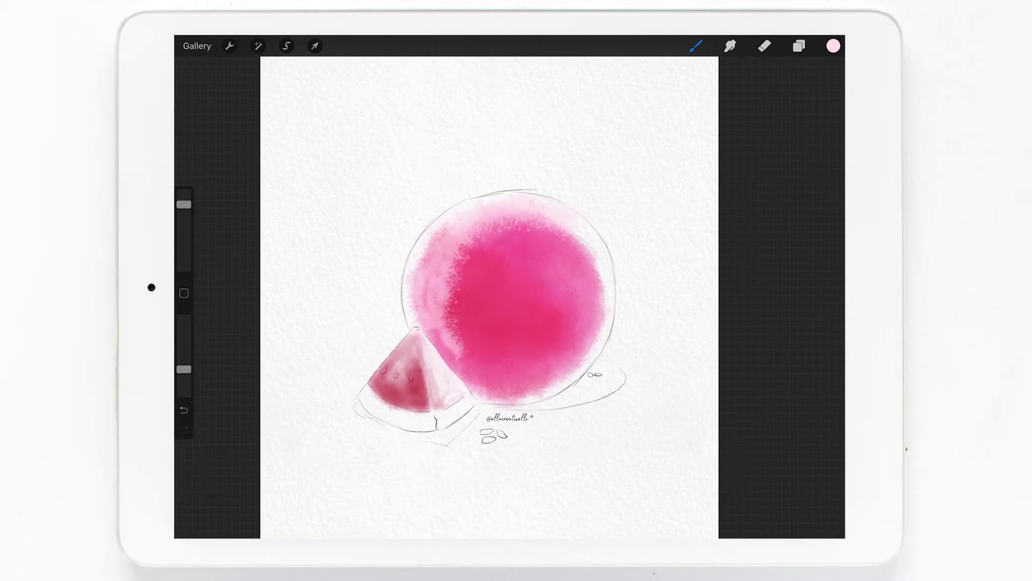
click(183, 410)
click(696, 46)
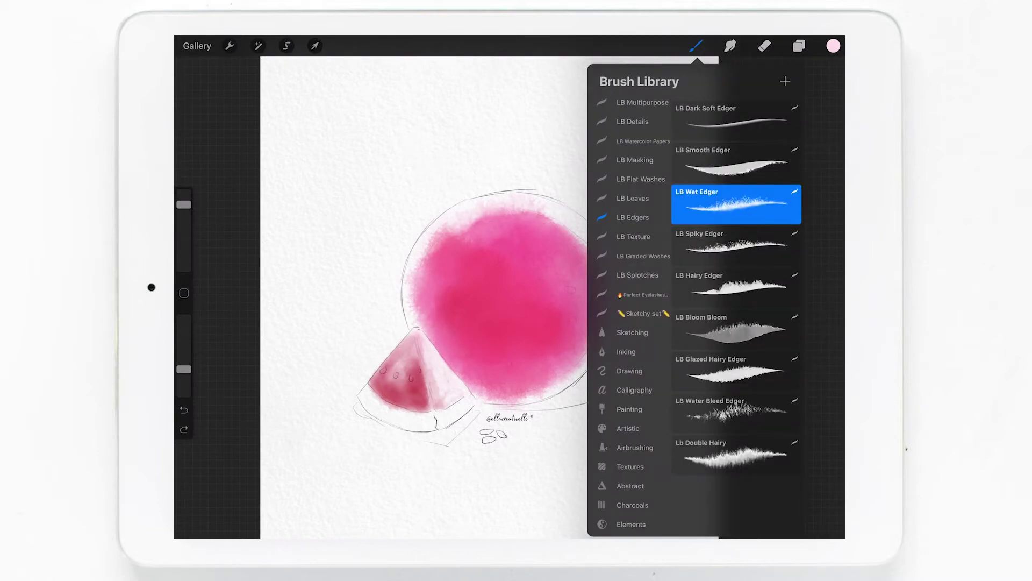
drag(184, 369, 184, 338)
drag(184, 205, 184, 196)
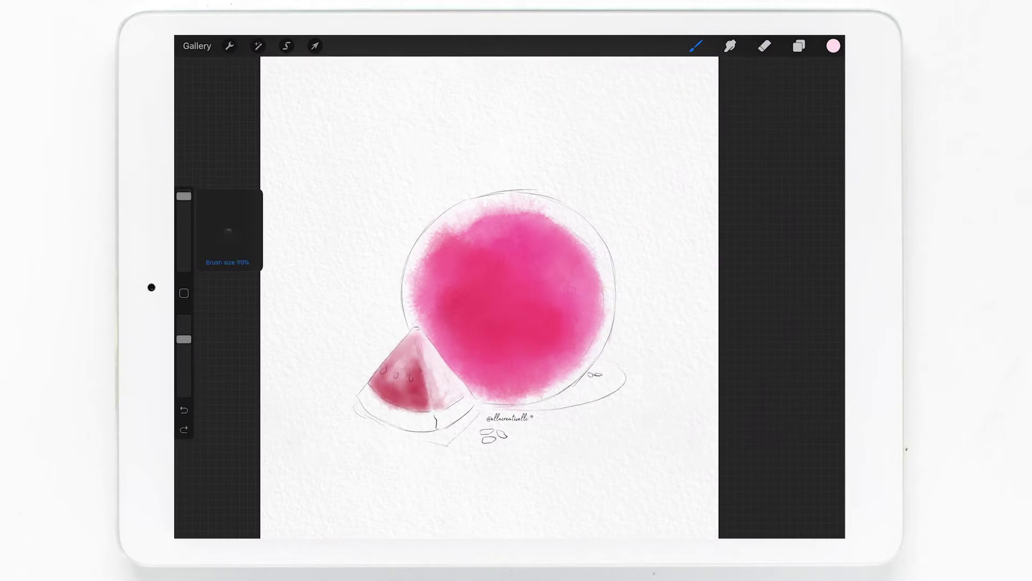
- Erase a pale halo around the pink circle, undo it, and return to the LB Watery Soft Edges brush
click(764, 46)
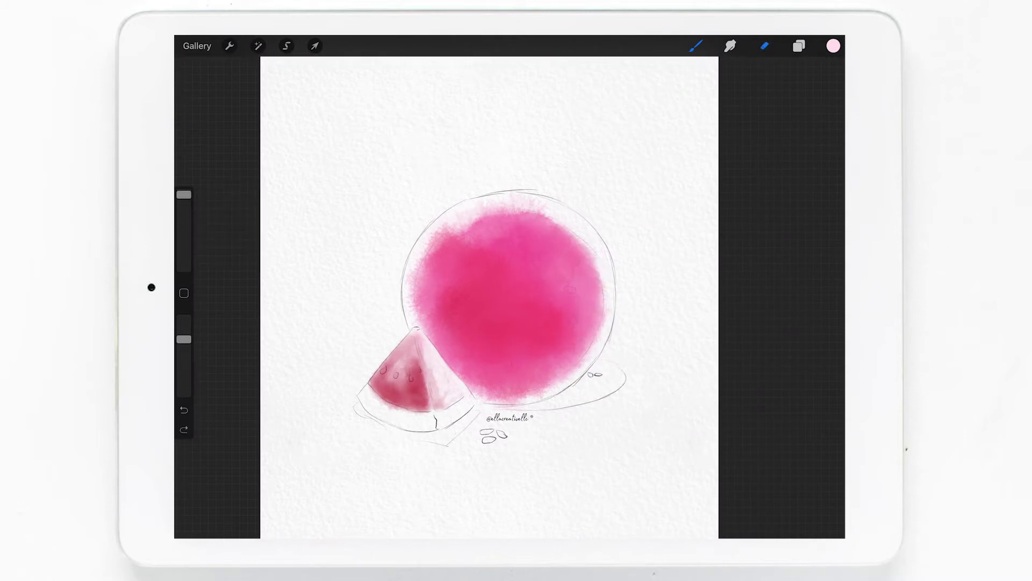
drag(184, 194, 184, 205)
mouse_move(498, 213)
mouse_down()
mouse_move(588, 258)
mouse_move(543, 371)
mouse_move(422, 307)
mouse_move(535, 207)
mouse_up()
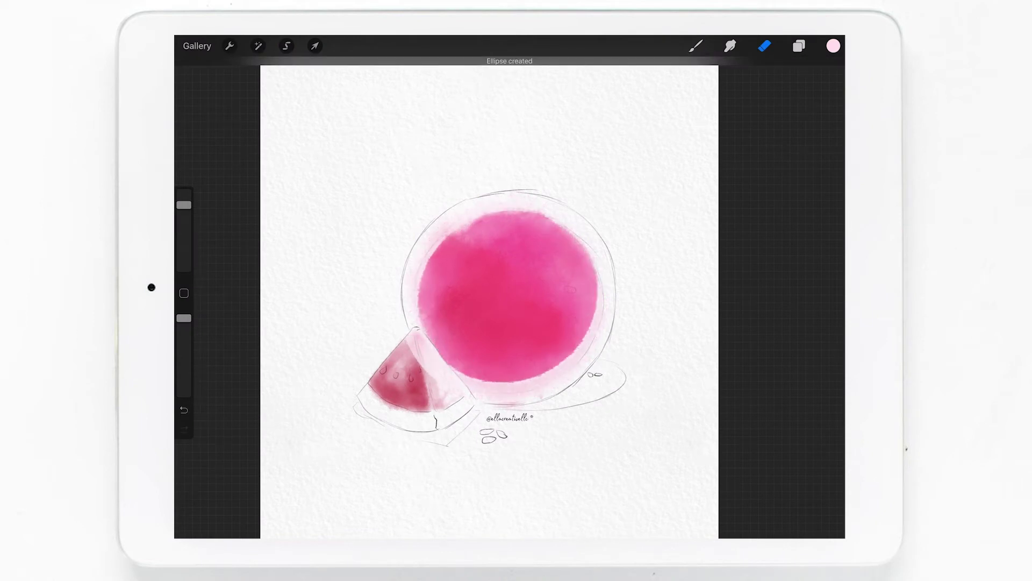
drag(535, 207, 532, 218)
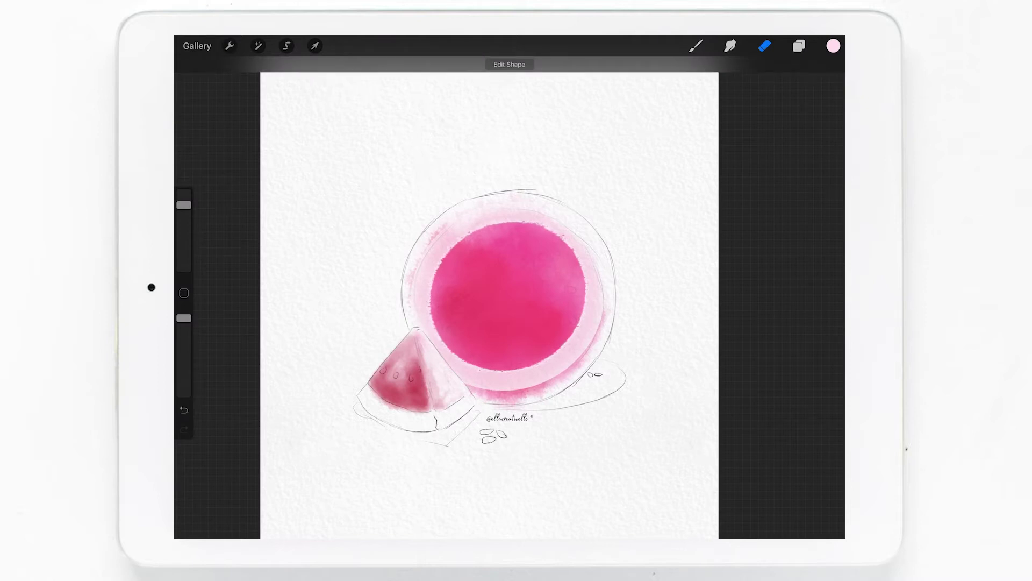
drag(597, 306, 468, 398)
mouse_move(586, 345)
mouse_down()
mouse_move(584, 298)
mouse_move(602, 269)
mouse_move(519, 209)
mouse_up()
key(ctrl+z)
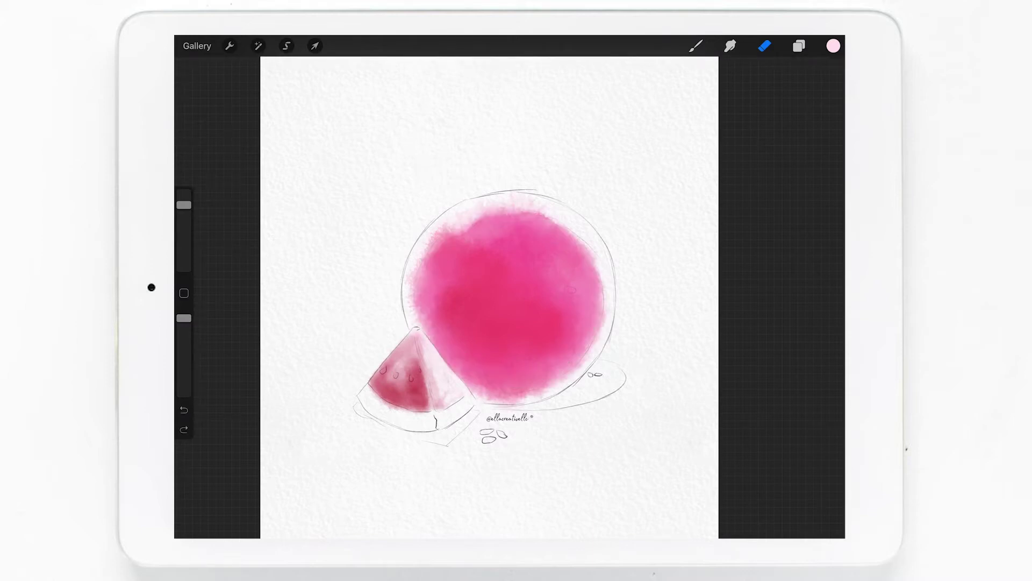
click(695, 46)
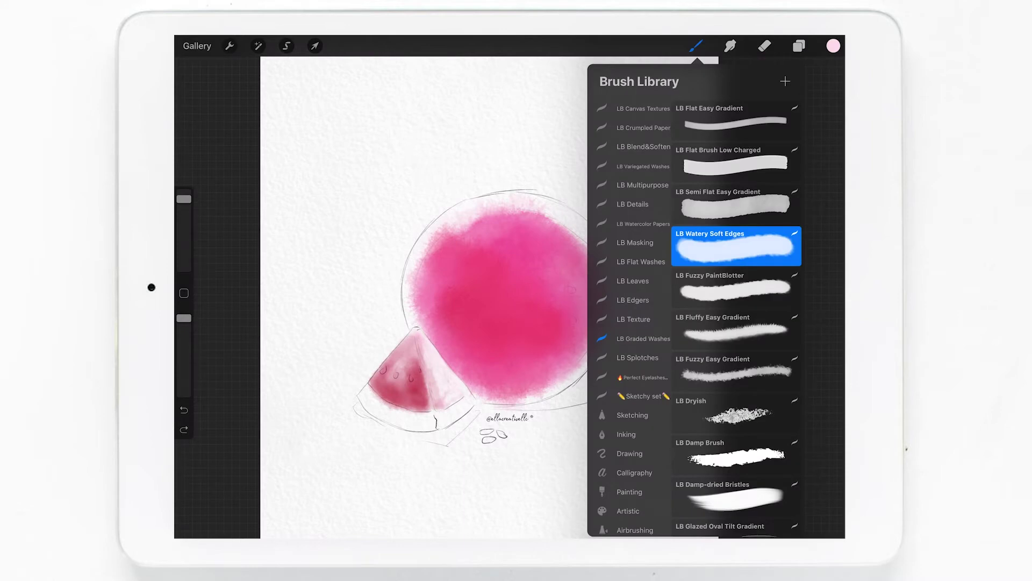
- Erase along the circle's right and left edges with a larger eraser, then undo both strokes
click(764, 46)
click(764, 45)
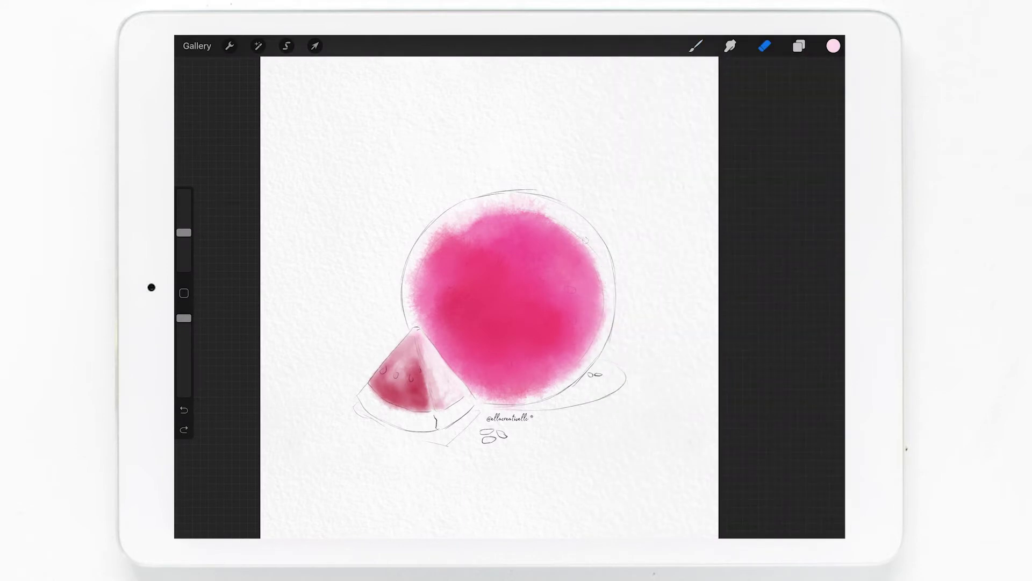
drag(184, 232, 184, 193)
mouse_move(580, 226)
mouse_down()
mouse_move(602, 269)
mouse_move(613, 344)
mouse_move(610, 280)
mouse_move(526, 200)
mouse_move(444, 217)
mouse_move(537, 202)
mouse_move(414, 243)
mouse_move(405, 290)
mouse_move(414, 242)
mouse_move(487, 186)
mouse_move(552, 197)
mouse_up()
drag(607, 371, 506, 409)
key(ctrl+z)
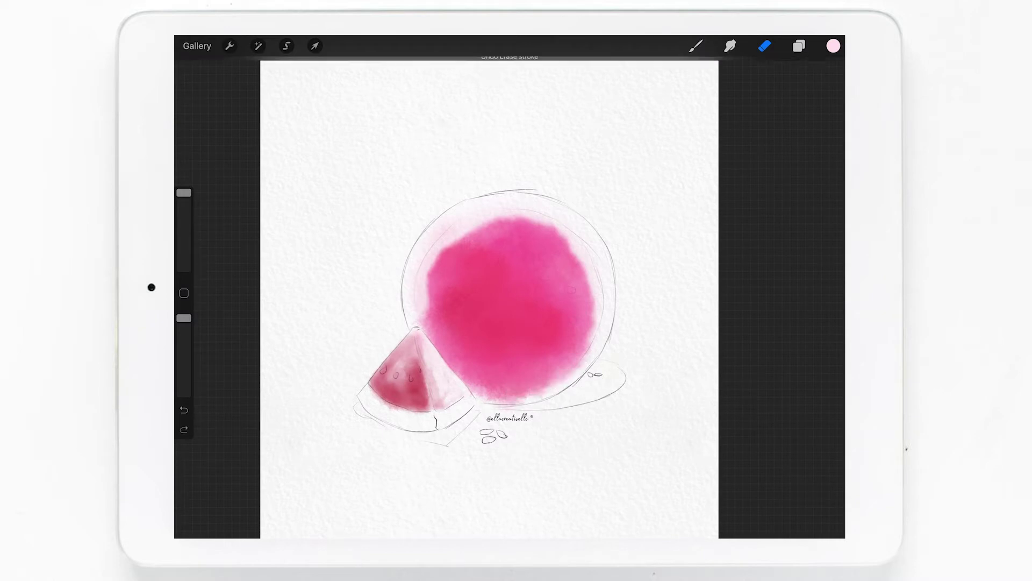
key(ctrl+z)
key(ctrl+z)
key(ctrl+z)
key(ctrl+z)
key(ctrl+z)
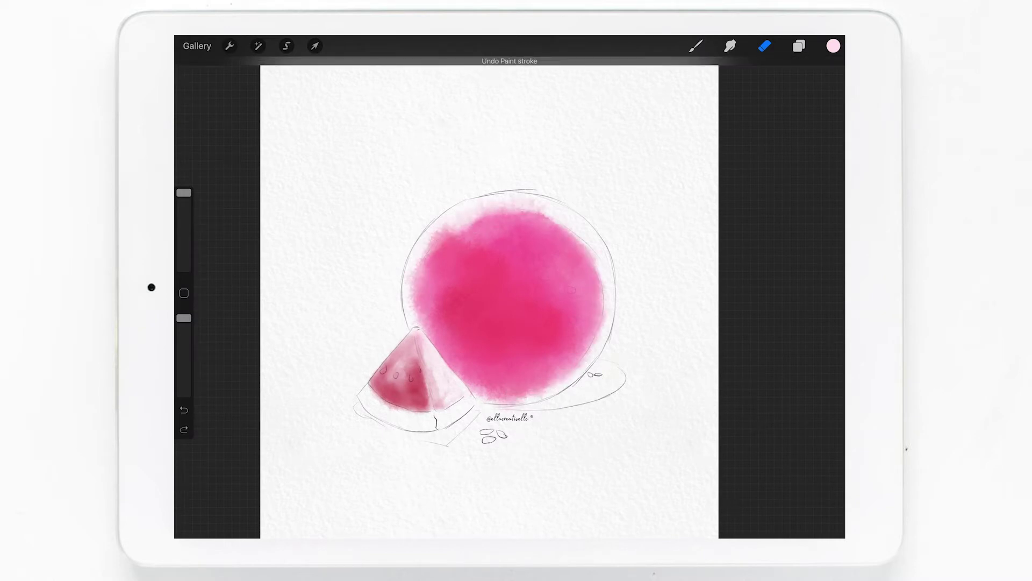
- Lasso the whole pink melon circle with a freehand selection loop
click(287, 46)
drag(425, 197, 412, 208)
mouse_move(405, 323)
mouse_down()
mouse_move(484, 168)
mouse_move(425, 198)
mouse_up()
click(315, 46)
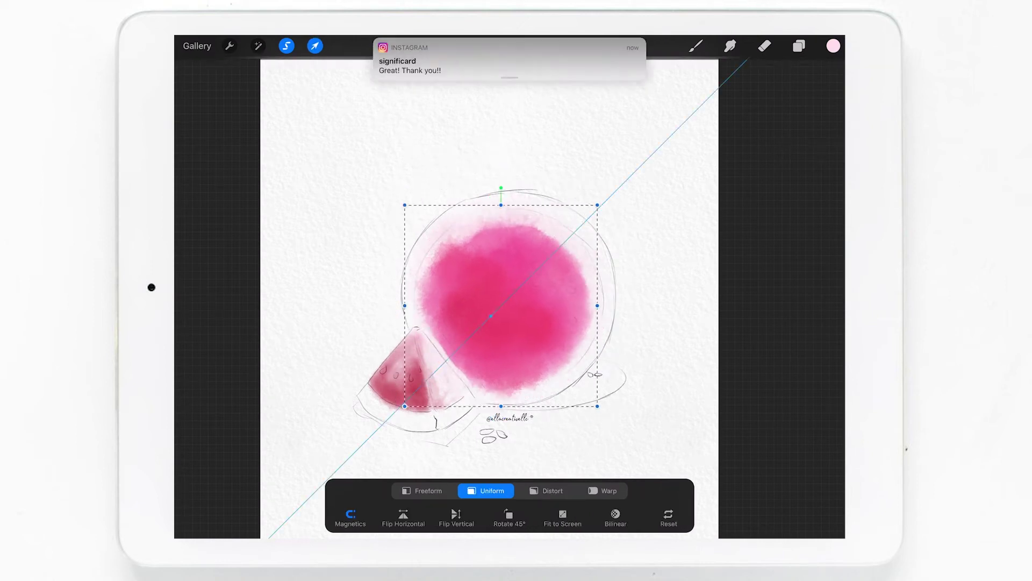
- Nudge the selected melon slightly up and right and shrink it a little
drag(490, 316, 496, 310)
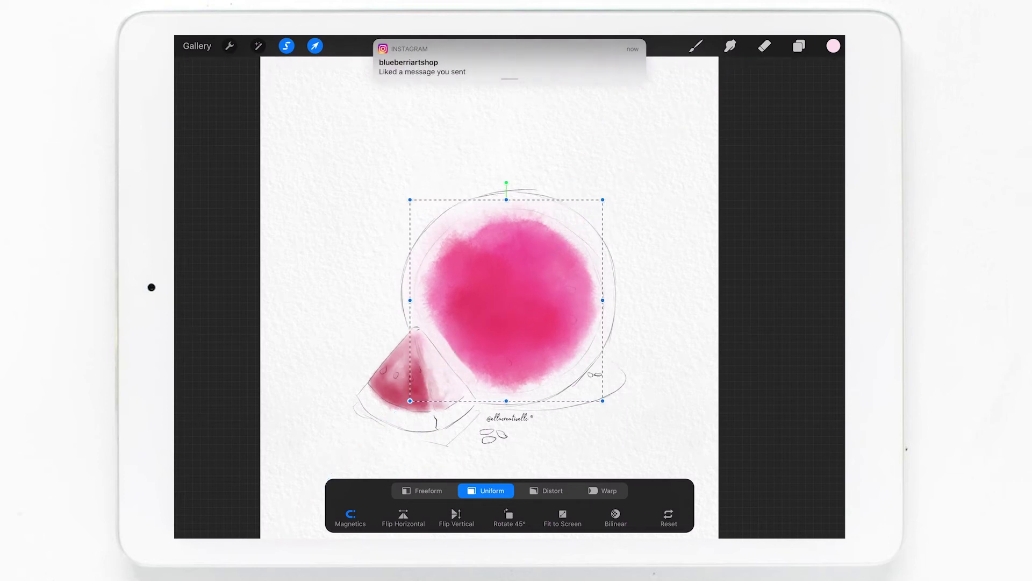
drag(602, 199, 600, 201)
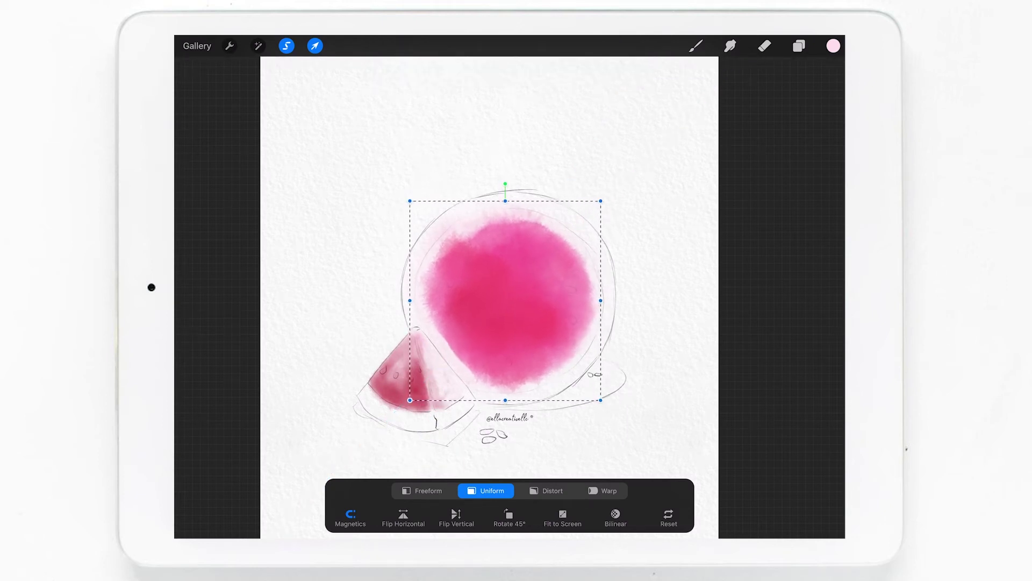
click(799, 46)
mouse_move(780, 114)
mouse_down()
mouse_move(699, 114)
mouse_move(779, 114)
mouse_up()
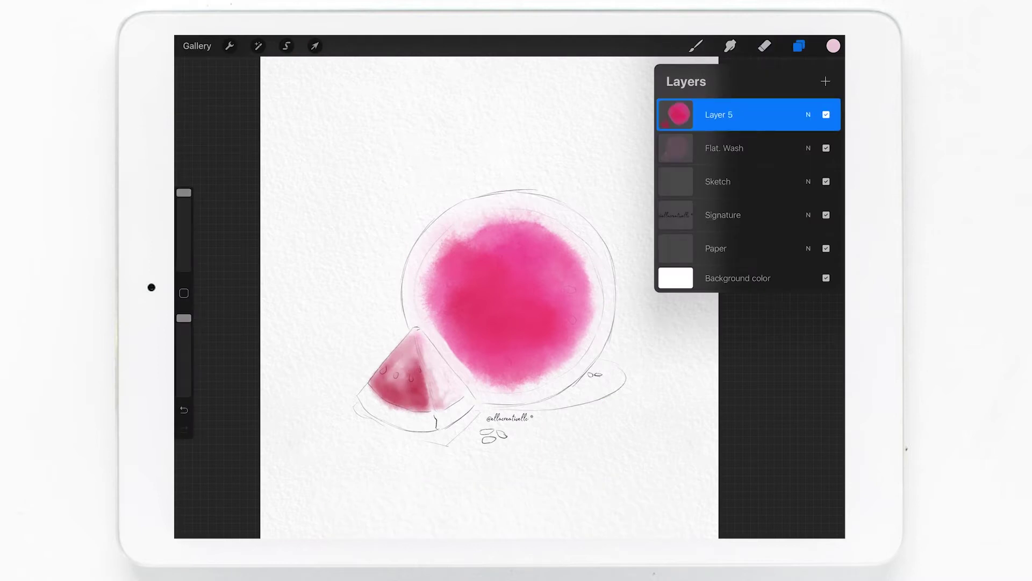
- Lasso the melon again and rotate the copied wash to about 105°
click(287, 46)
mouse_move(409, 236)
mouse_down()
mouse_move(425, 322)
mouse_move(494, 401)
mouse_move(406, 218)
mouse_up()
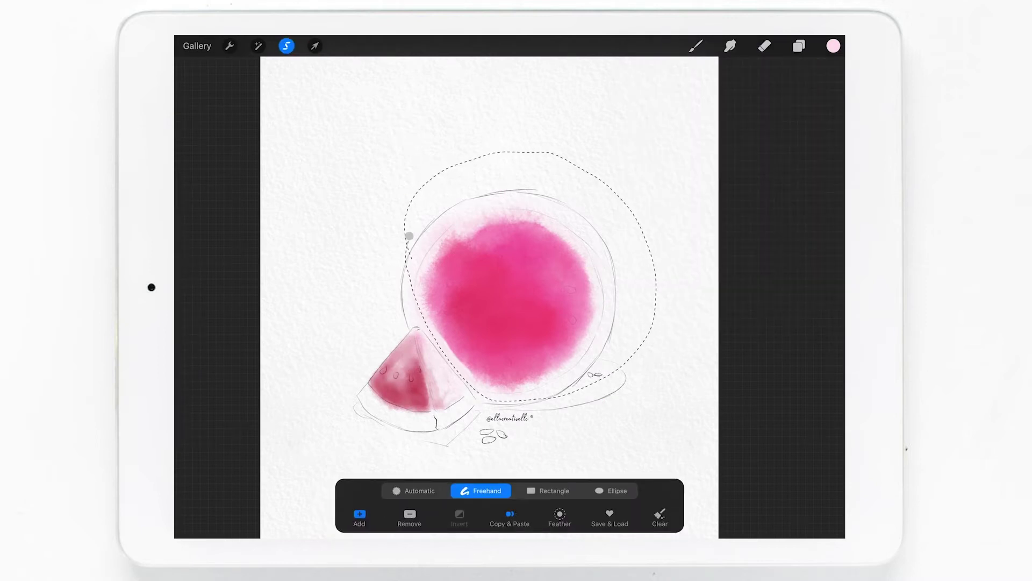
click(314, 46)
drag(507, 392, 567, 406)
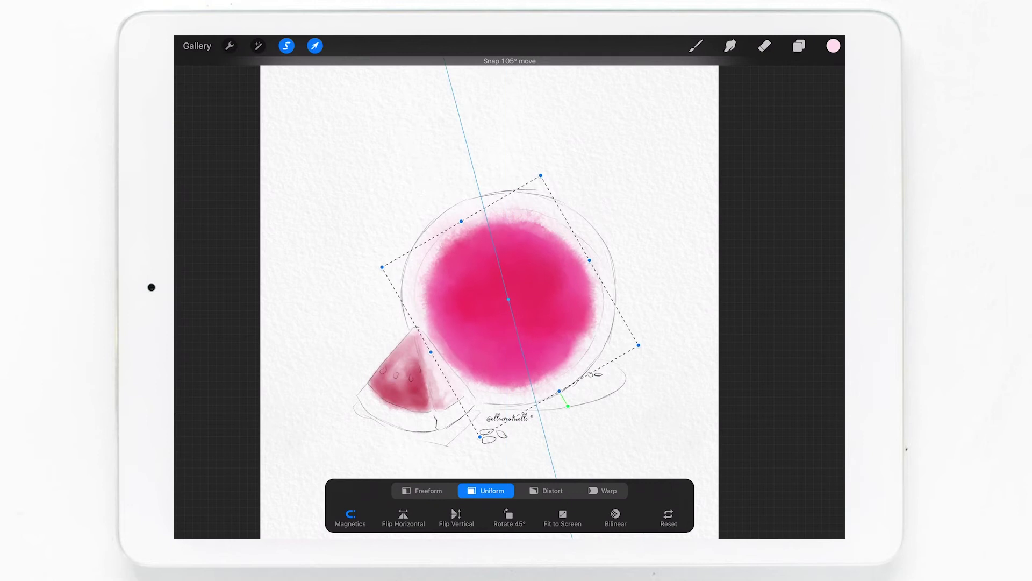
drag(508, 299, 506, 297)
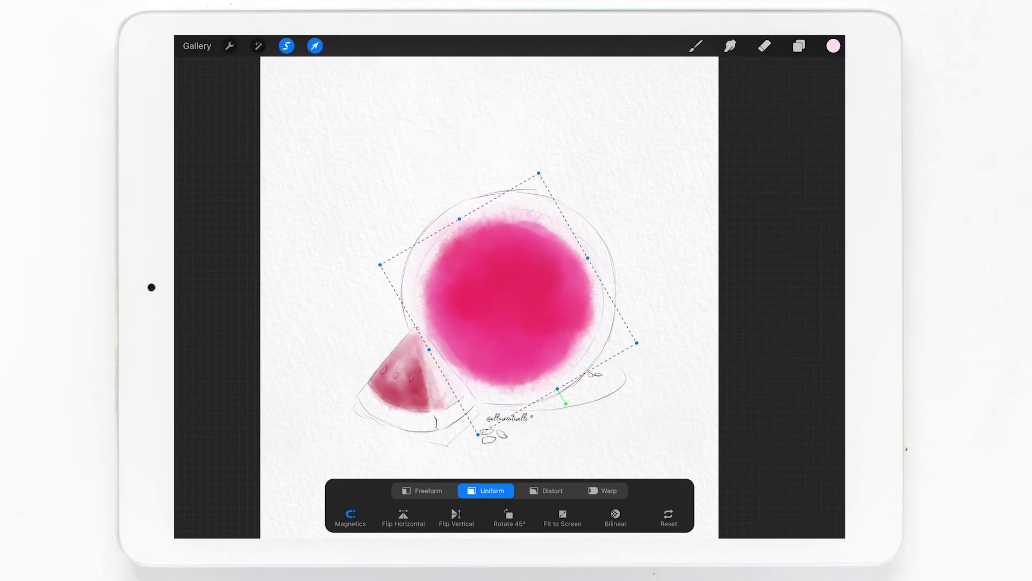
click(799, 45)
click(808, 114)
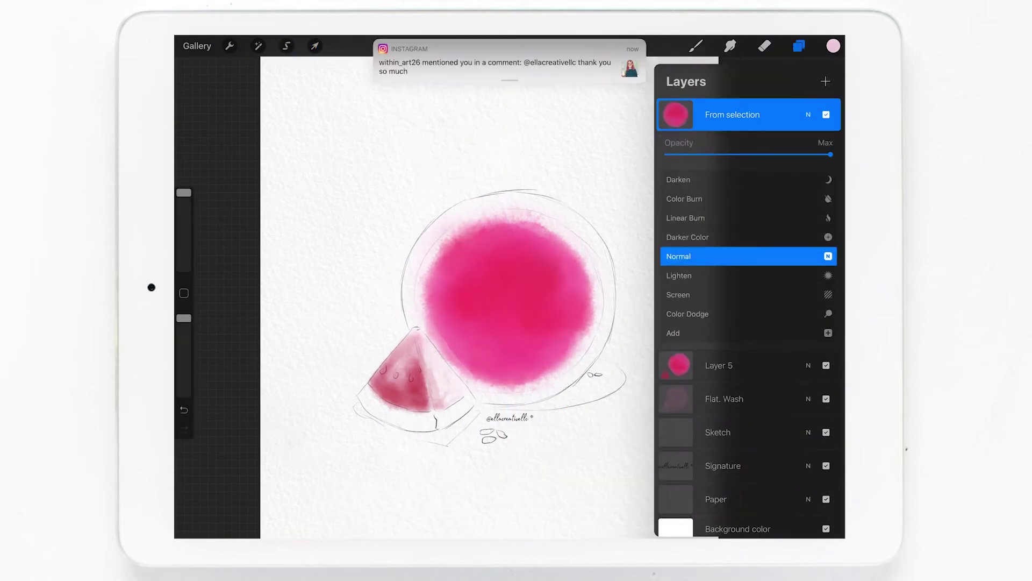
click(808, 115)
- Lighten the copied pink wash with the eraser and merge From selection down into Layer 5
click(764, 46)
mouse_move(559, 232)
mouse_down()
mouse_move(538, 279)
mouse_move(559, 366)
mouse_up()
mouse_move(511, 296)
mouse_down()
mouse_move(449, 226)
mouse_move(537, 371)
mouse_move(465, 317)
mouse_move(526, 313)
mouse_up()
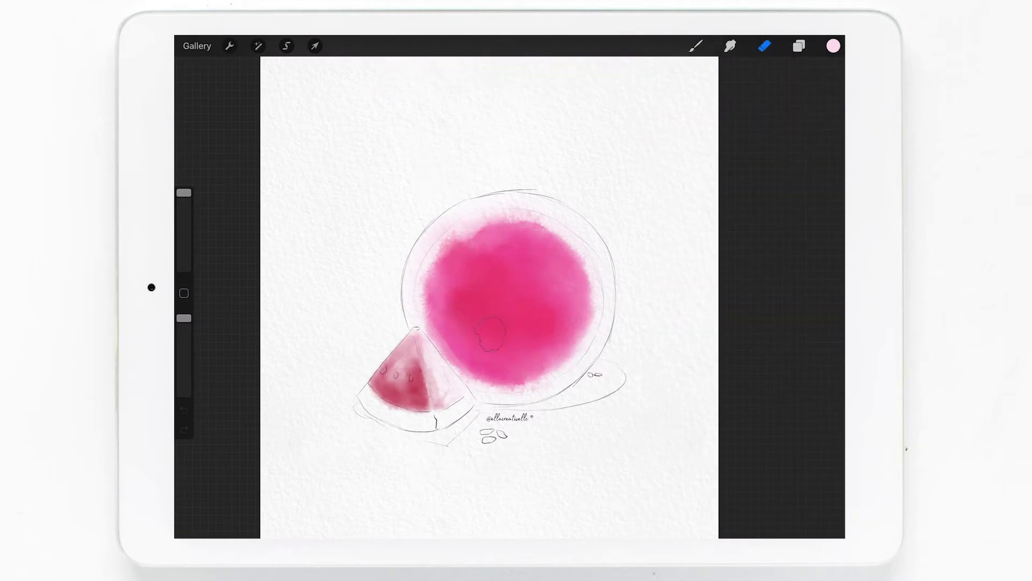
click(799, 46)
click(732, 115)
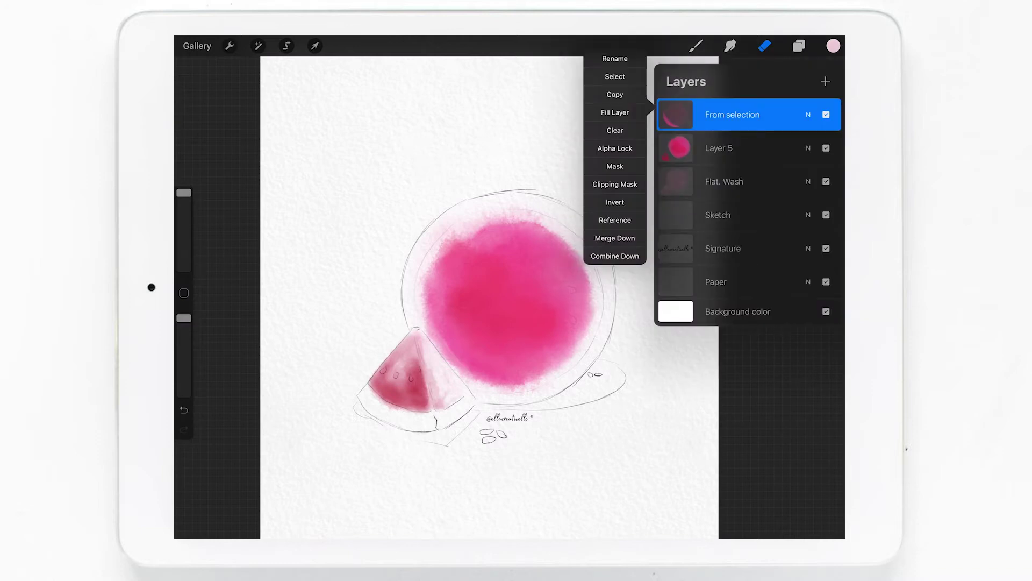
click(615, 237)
- Blend the pink wash with smudge strokes, enlarging the smudge size midway
click(730, 46)
drag(442, 337, 479, 365)
drag(184, 241, 184, 226)
drag(443, 285, 481, 354)
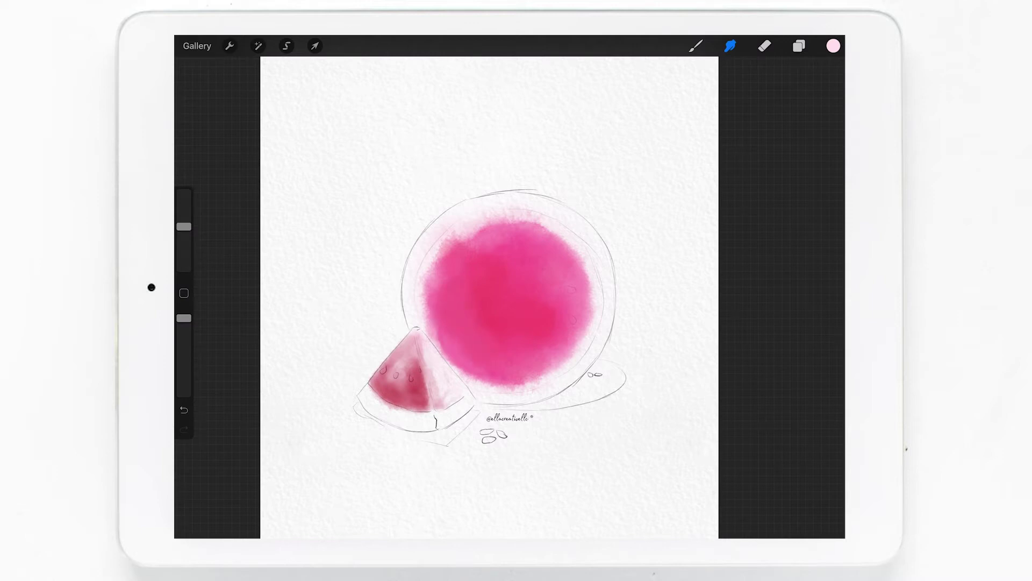
- Blend the watermelon slice's paint with the Smudge tool at about 16% size
click(799, 46)
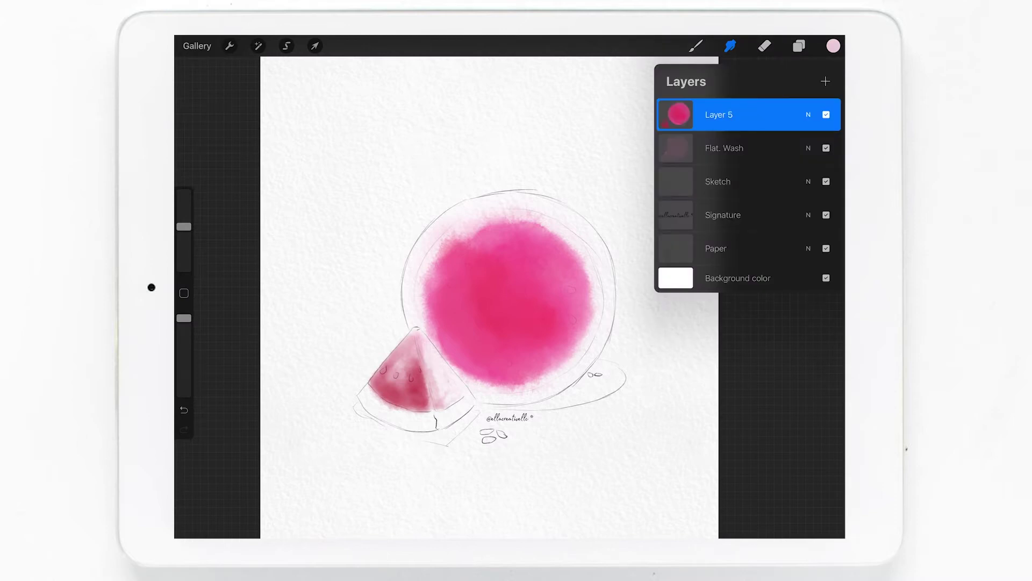
scroll(538, 269, up, 3)
drag(184, 226, 184, 242)
mouse_move(371, 371)
mouse_down()
mouse_move(395, 409)
mouse_move(387, 339)
mouse_move(395, 398)
mouse_up()
drag(183, 245, 184, 247)
drag(357, 400, 425, 436)
mouse_move(411, 382)
mouse_down()
mouse_move(412, 414)
mouse_move(409, 406)
mouse_up()
drag(184, 246, 184, 243)
mouse_move(411, 379)
mouse_down()
mouse_move(408, 293)
mouse_move(376, 349)
mouse_move(381, 403)
mouse_up()
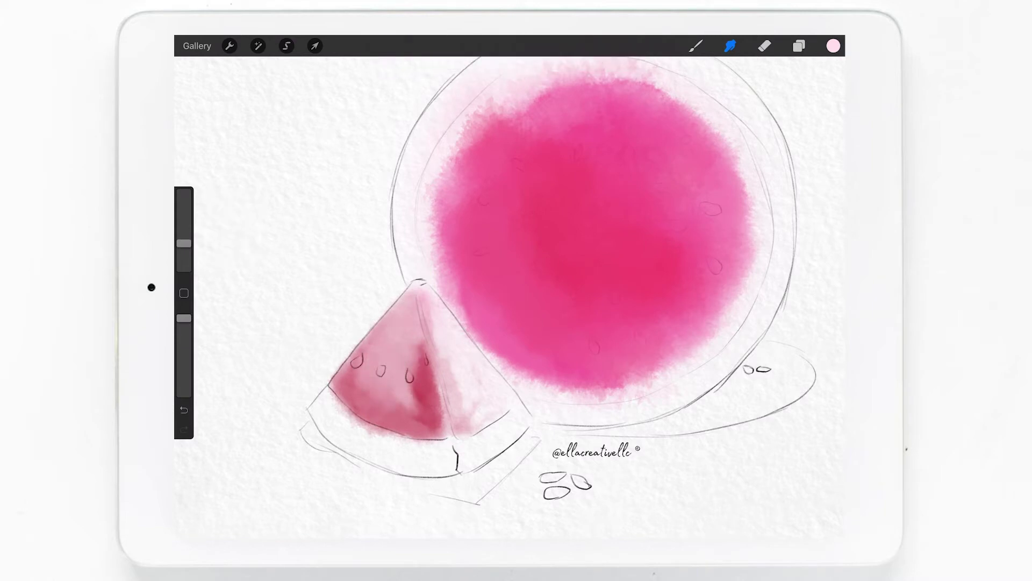
- Lightly erase the slice's lower edge, right rind edge and central dividing line
click(765, 45)
drag(330, 401, 422, 454)
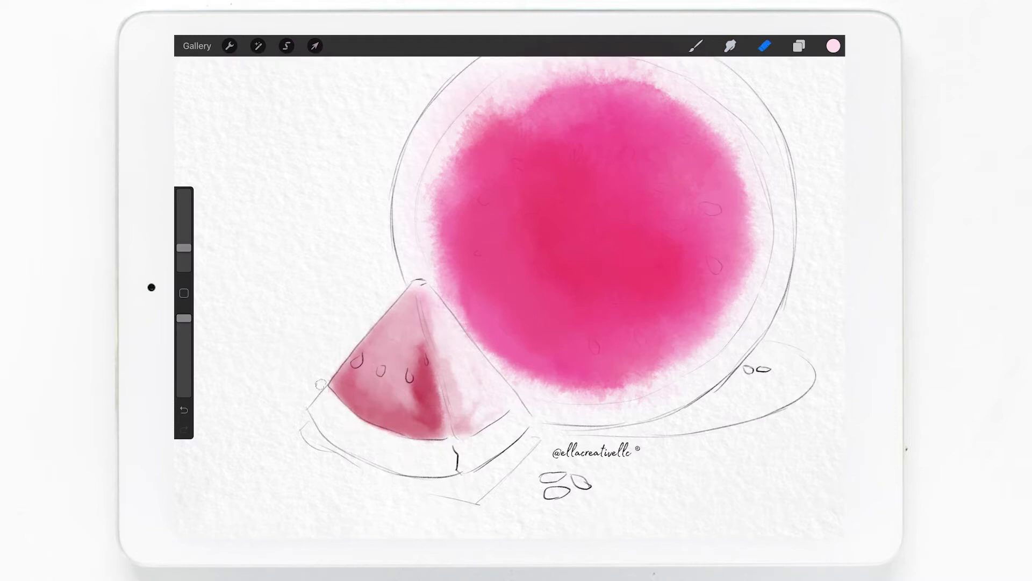
mouse_move(426, 303)
mouse_down()
mouse_move(462, 424)
mouse_move(470, 408)
mouse_move(417, 295)
mouse_up()
drag(446, 401, 419, 292)
mouse_move(453, 418)
mouse_down()
mouse_move(429, 327)
mouse_move(457, 442)
mouse_move(466, 442)
mouse_up()
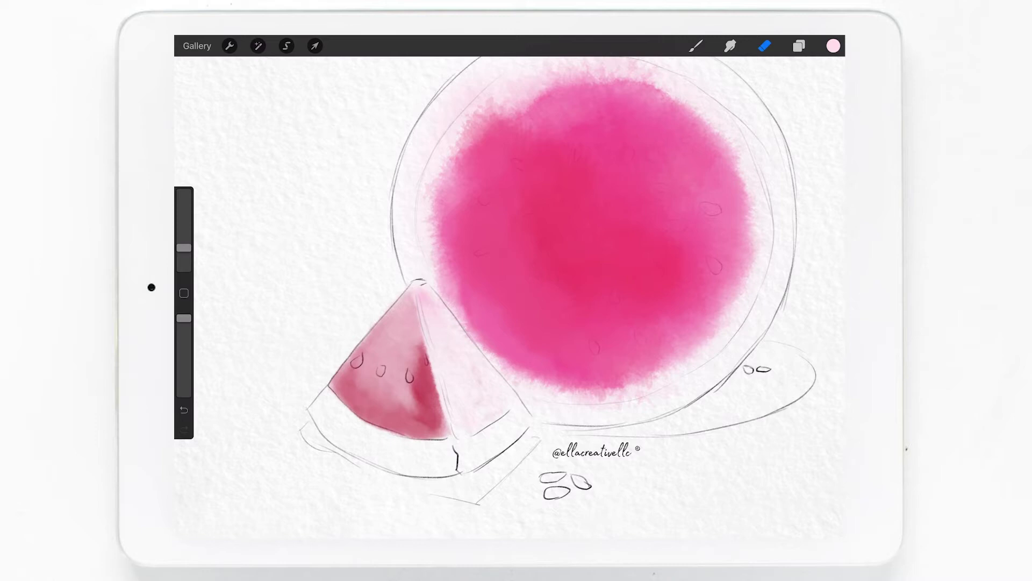
- Add a new layer, Layer 6, above the Sketch layer
click(798, 46)
click(742, 181)
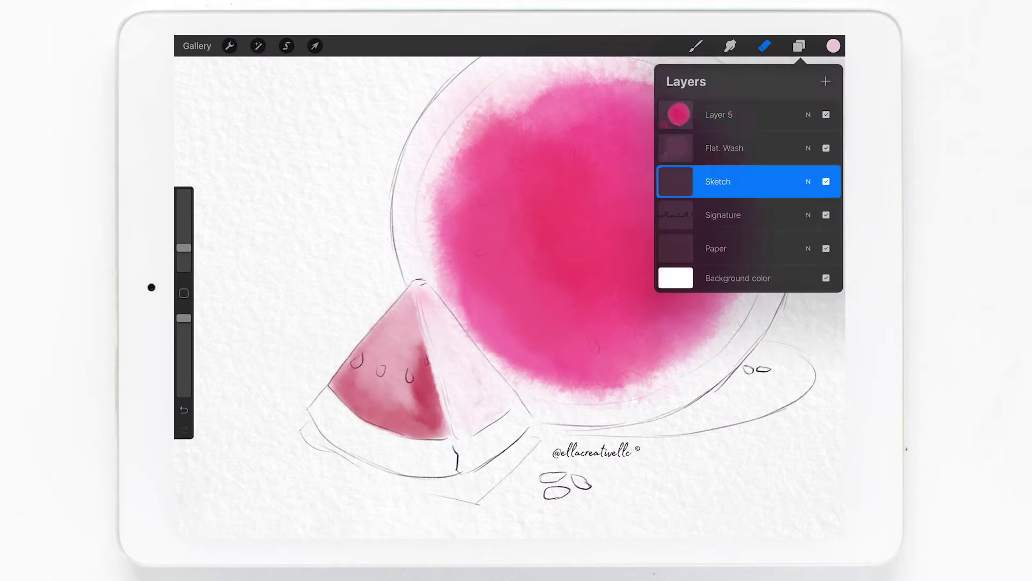
click(742, 147)
click(742, 182)
click(825, 81)
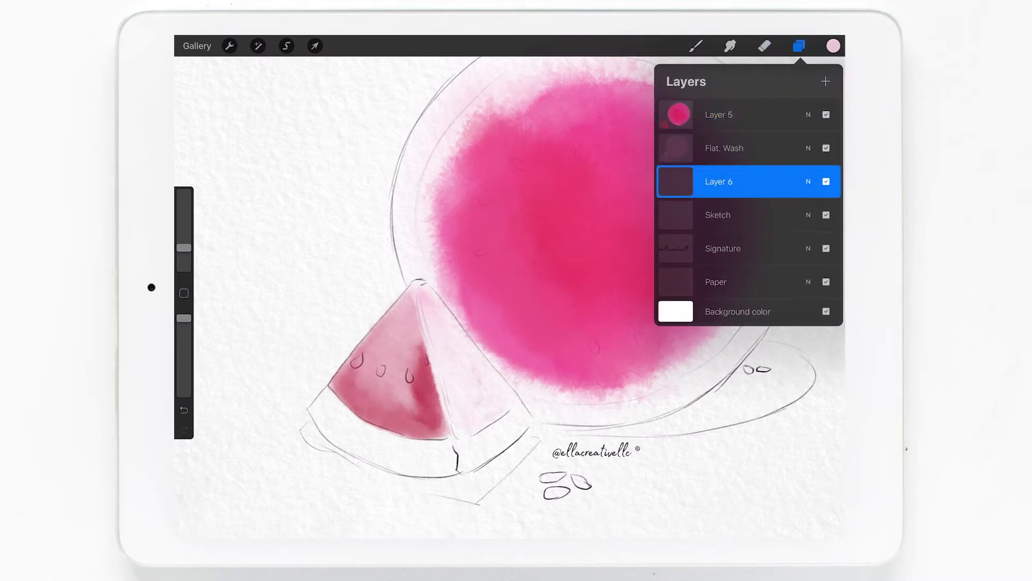
click(799, 45)
- Choose the LB Wet Edger brush from the LB Edgers set
click(696, 46)
click(633, 179)
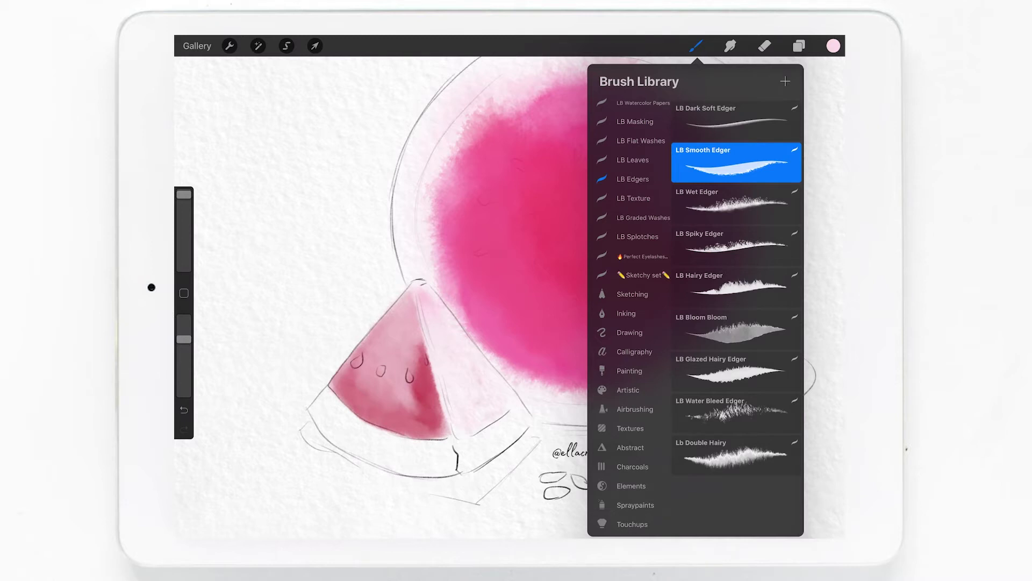
click(736, 204)
click(833, 45)
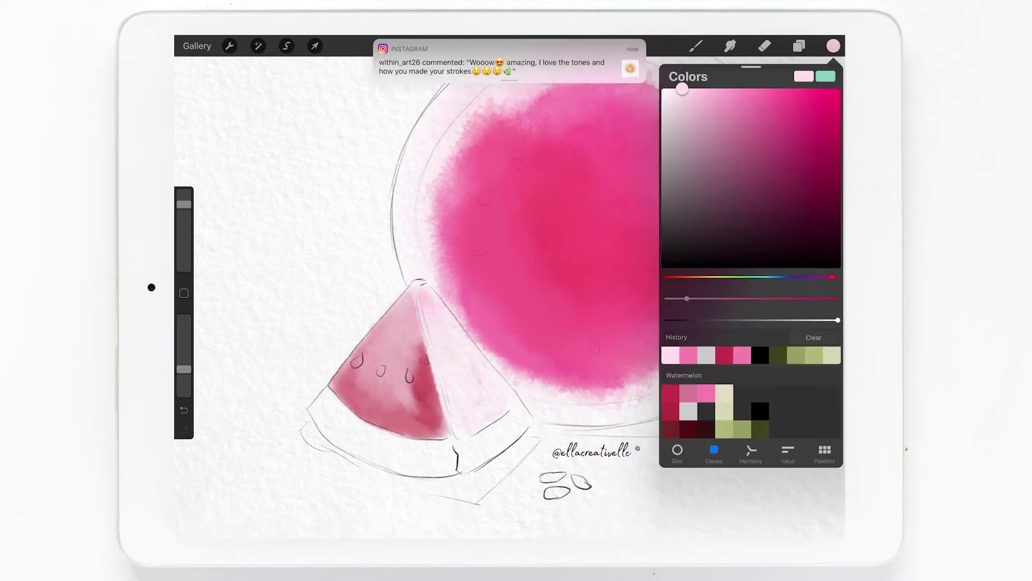
click(799, 46)
- Pick an olive green and shift it to a lighter shade
click(834, 46)
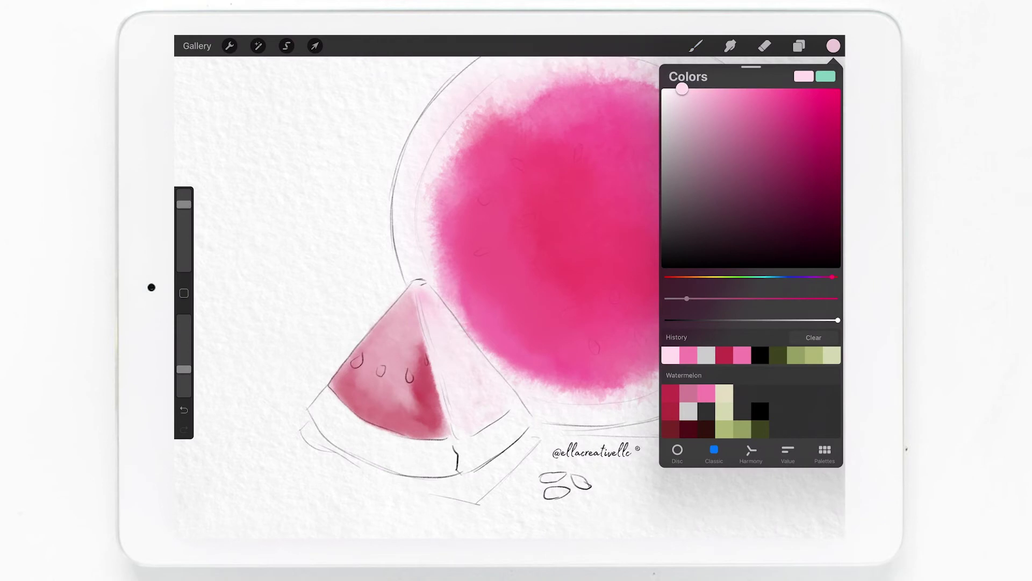
click(760, 428)
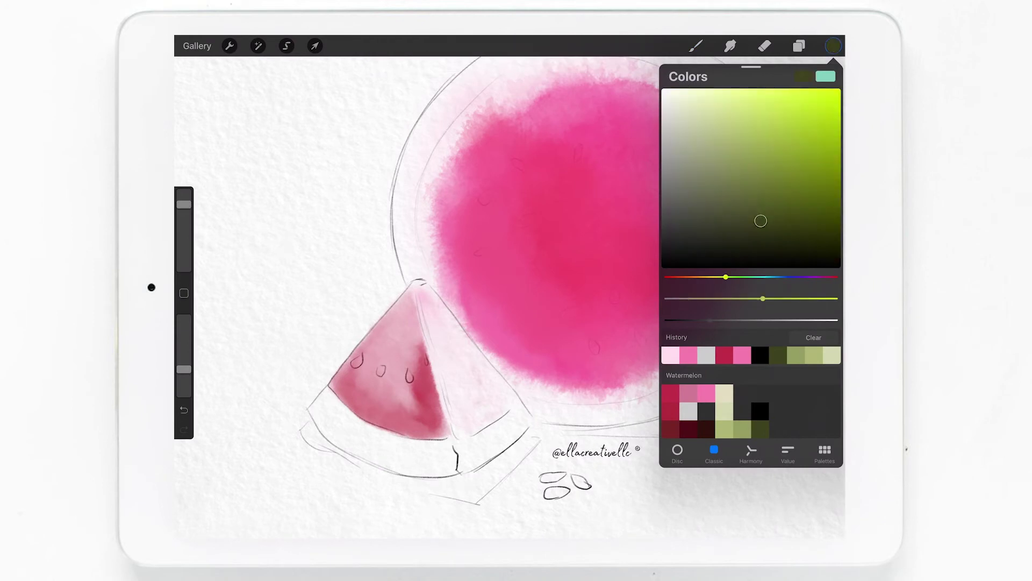
click(729, 277)
click(811, 201)
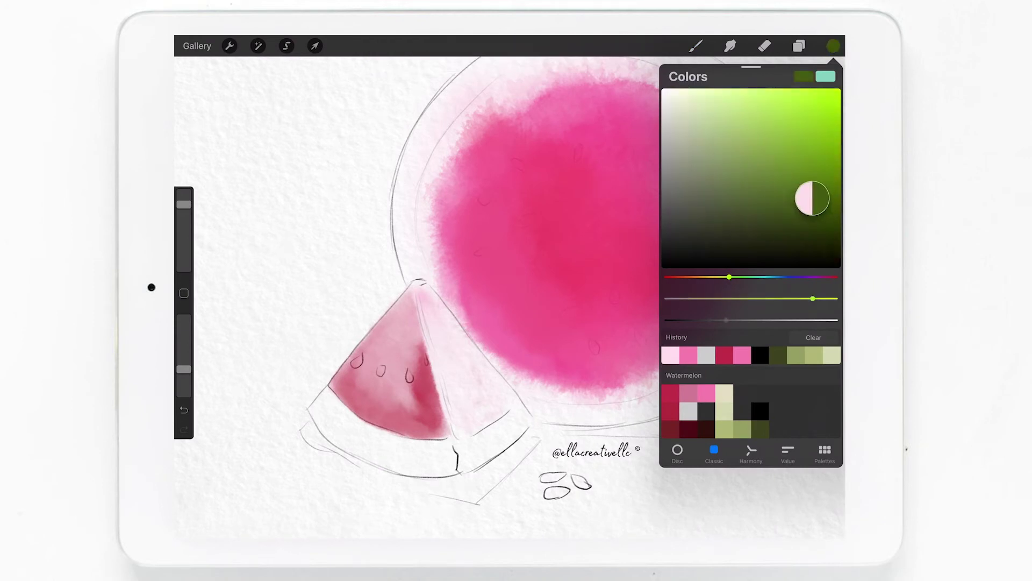
click(696, 46)
- Paint green rind strokes along the slice's bottom edge, adjusting the brush size
drag(183, 204, 183, 252)
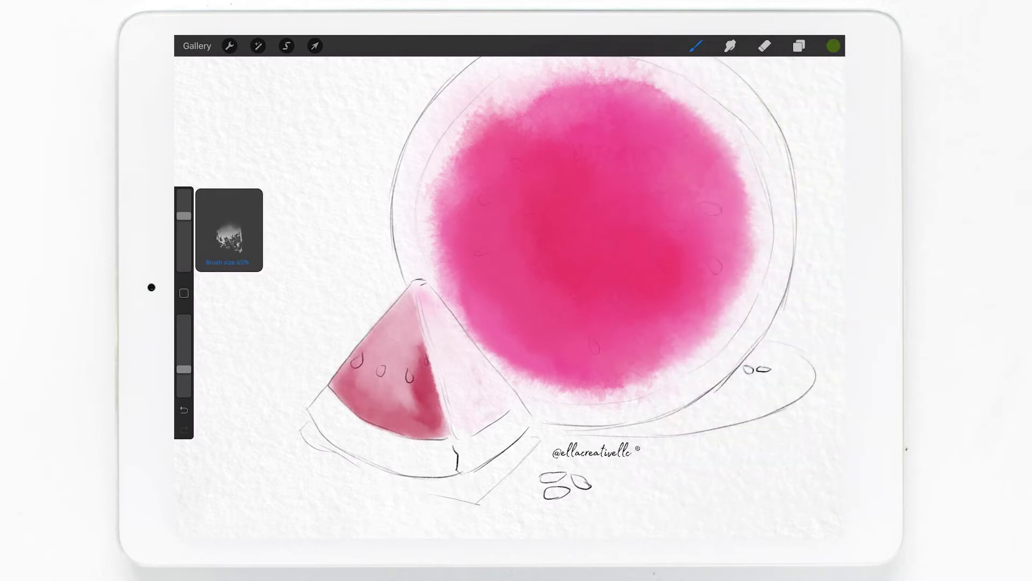
key(ctrl+z)
drag(184, 252, 183, 222)
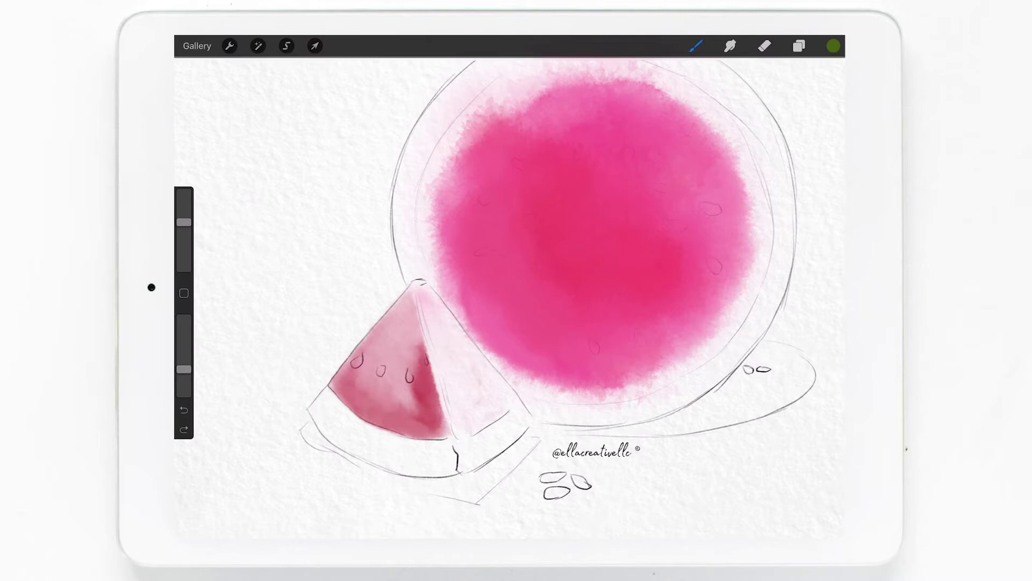
drag(311, 412, 456, 472)
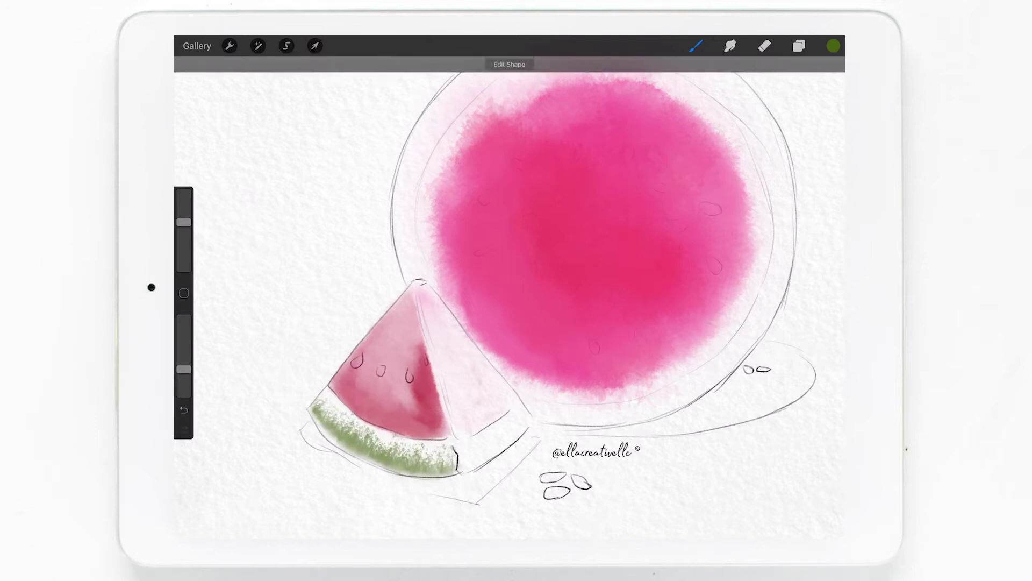
drag(184, 222, 183, 235)
mouse_move(311, 411)
mouse_down()
mouse_move(350, 439)
mouse_move(457, 475)
mouse_up()
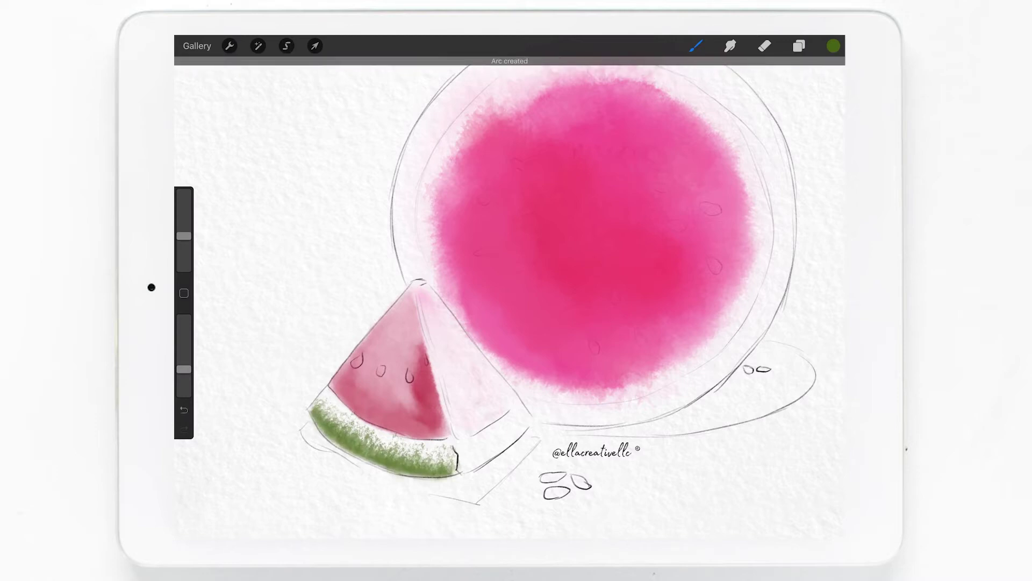
mouse_move(310, 411)
mouse_down()
mouse_move(403, 472)
mouse_move(457, 475)
mouse_up()
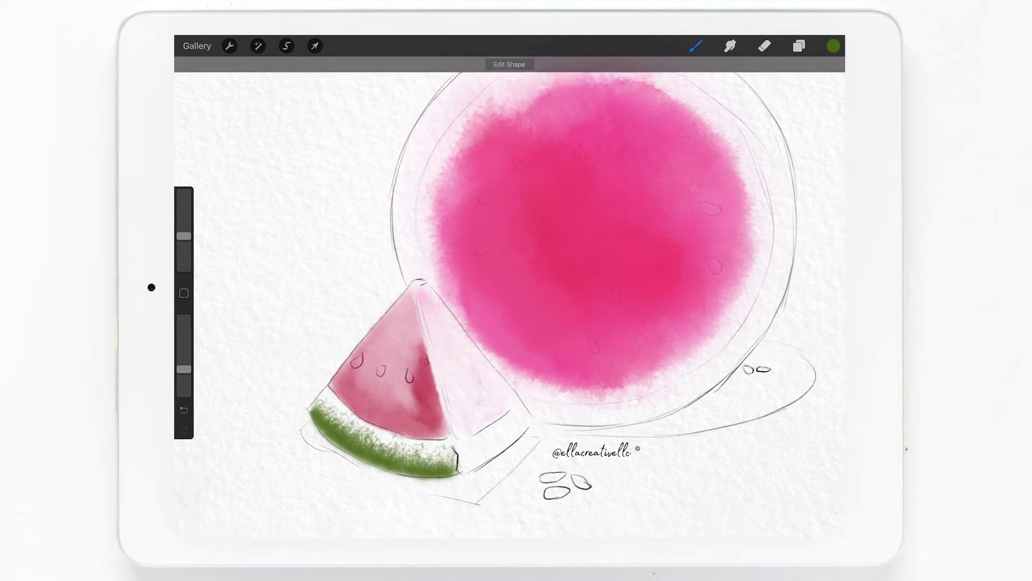
click(798, 46)
- Lower Layer 6's opacity and paint a darker, duller green along the rind's lower edge
click(808, 181)
drag(832, 221, 766, 221)
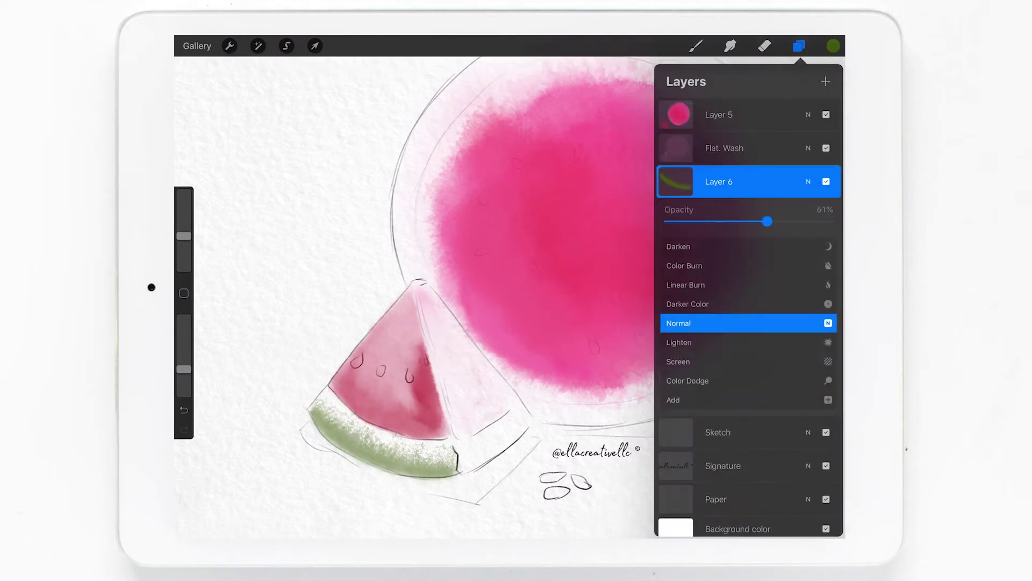
click(832, 46)
click(760, 221)
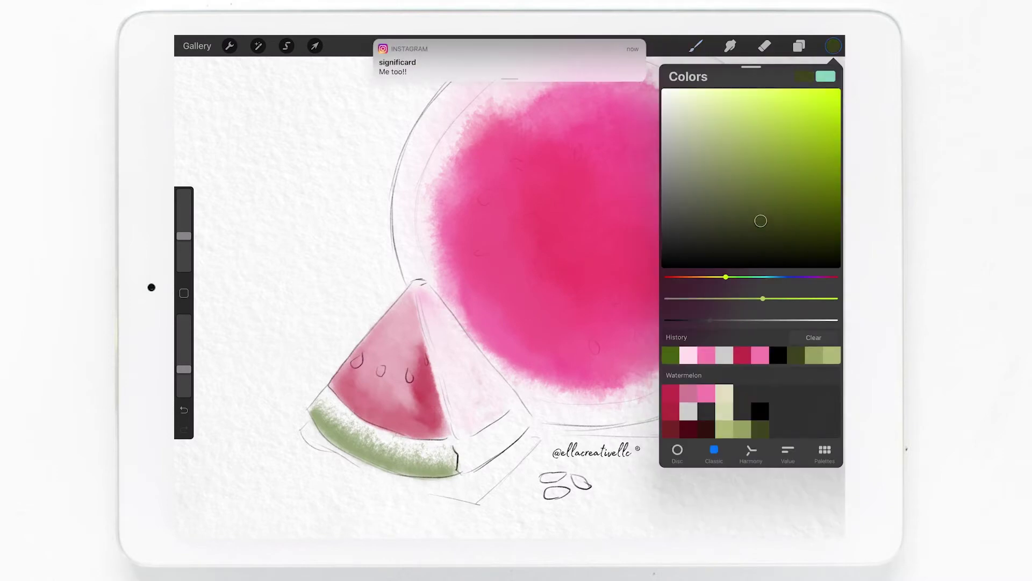
click(696, 45)
drag(184, 236, 183, 252)
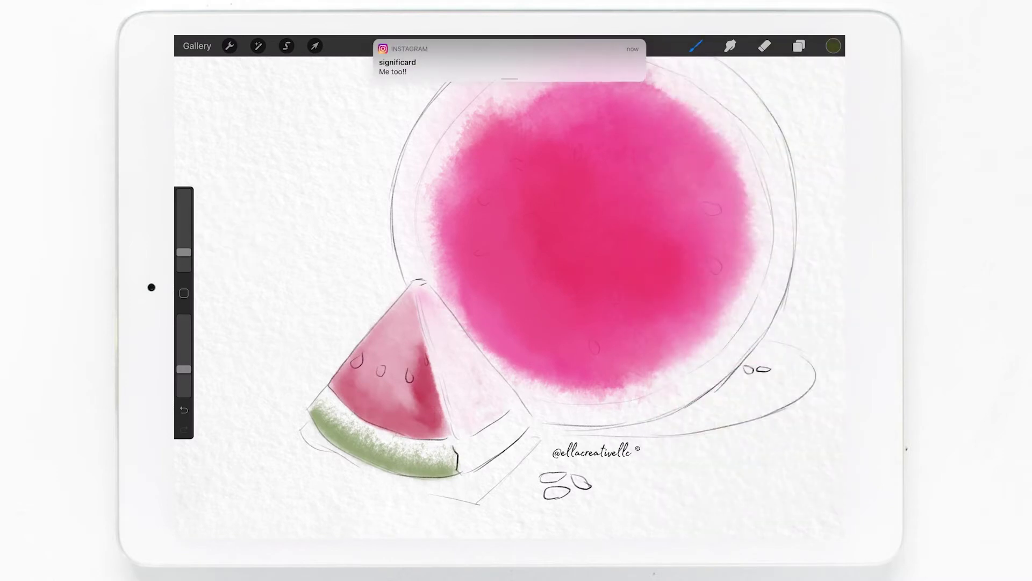
drag(341, 446, 425, 474)
key(ctrl+z)
drag(341, 446, 424, 474)
- Duplicate Layer 6 at 19% opacity, merge it back down, then add a new layer
click(798, 46)
drag(796, 181, 699, 181)
click(779, 179)
drag(767, 221, 714, 221)
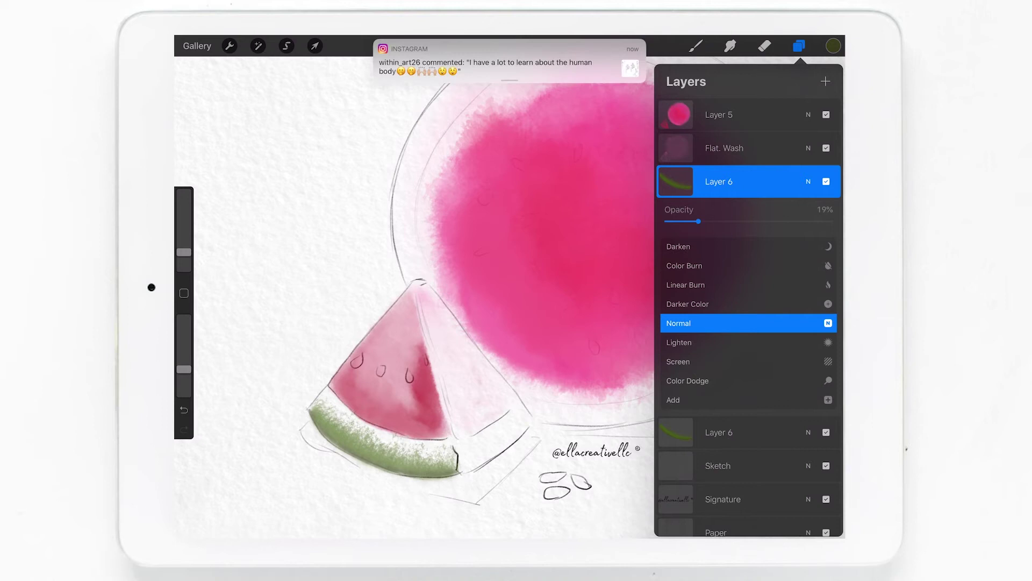
click(808, 181)
click(676, 182)
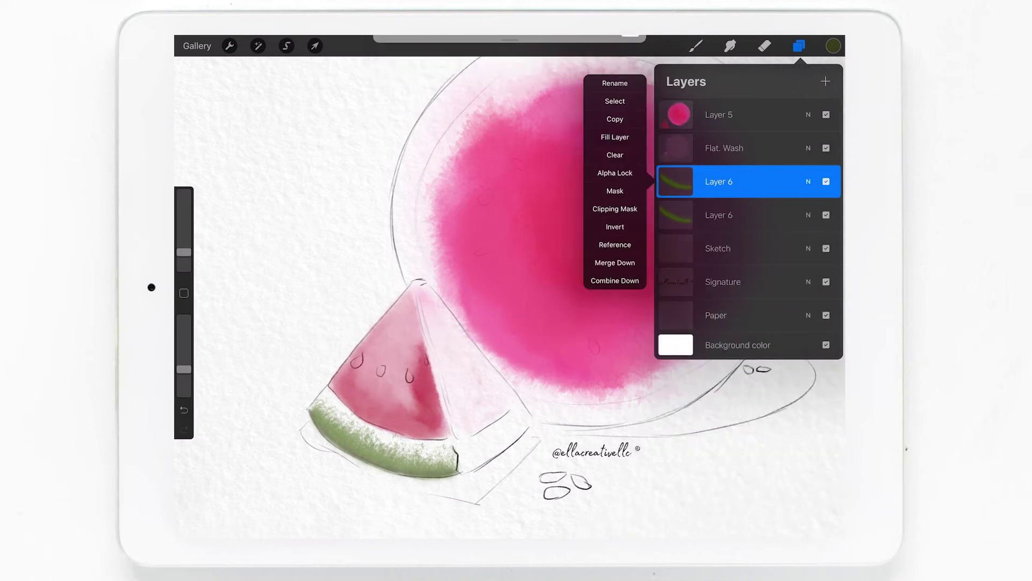
click(615, 262)
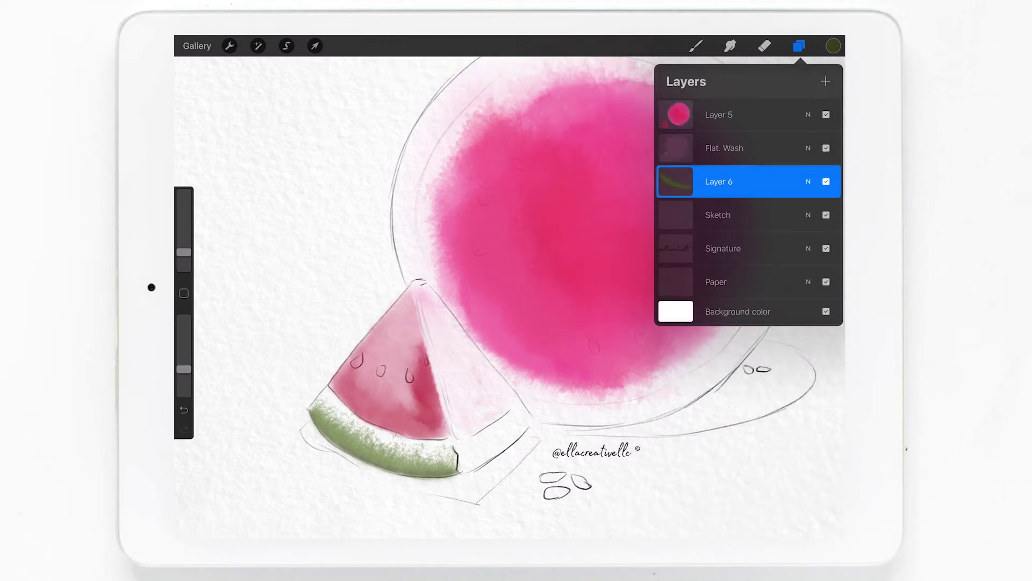
click(826, 82)
click(833, 46)
click(777, 135)
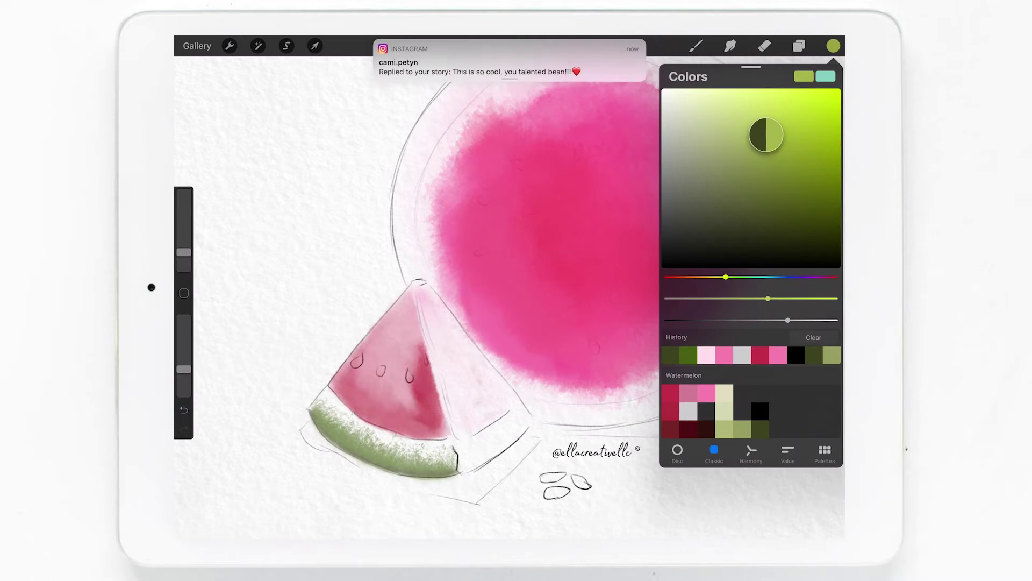
drag(776, 135, 775, 142)
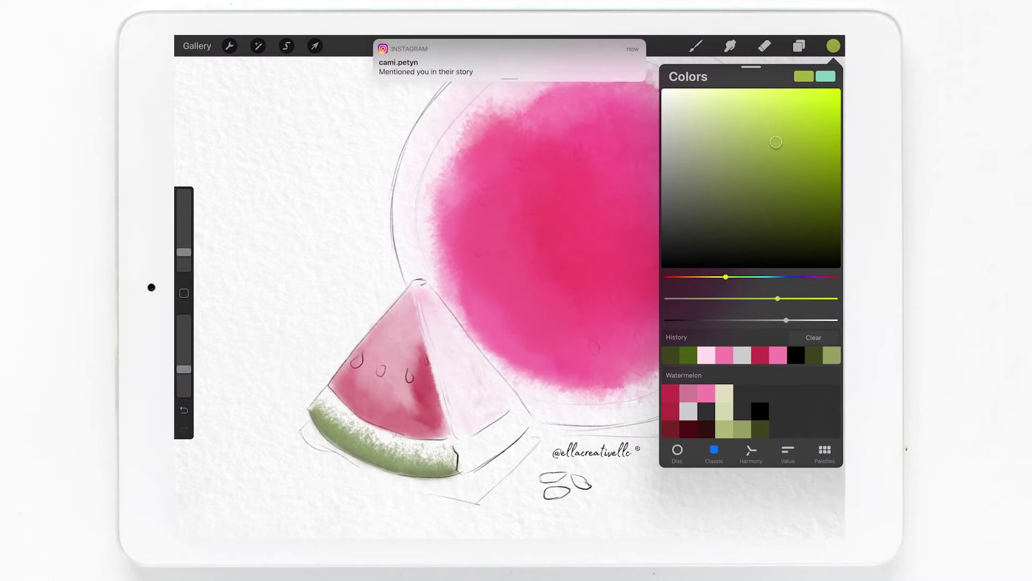
click(765, 46)
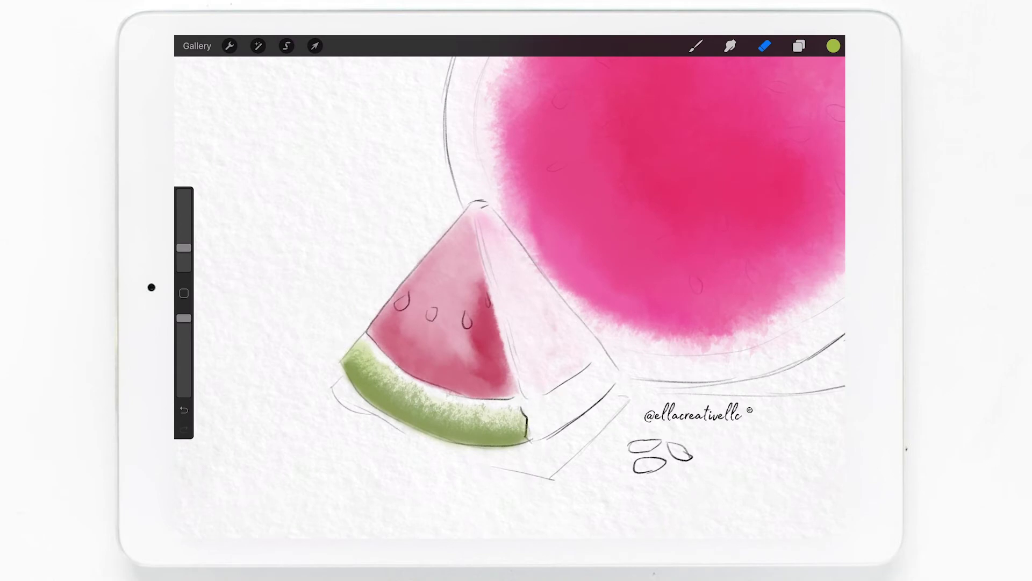
click(799, 46)
click(826, 248)
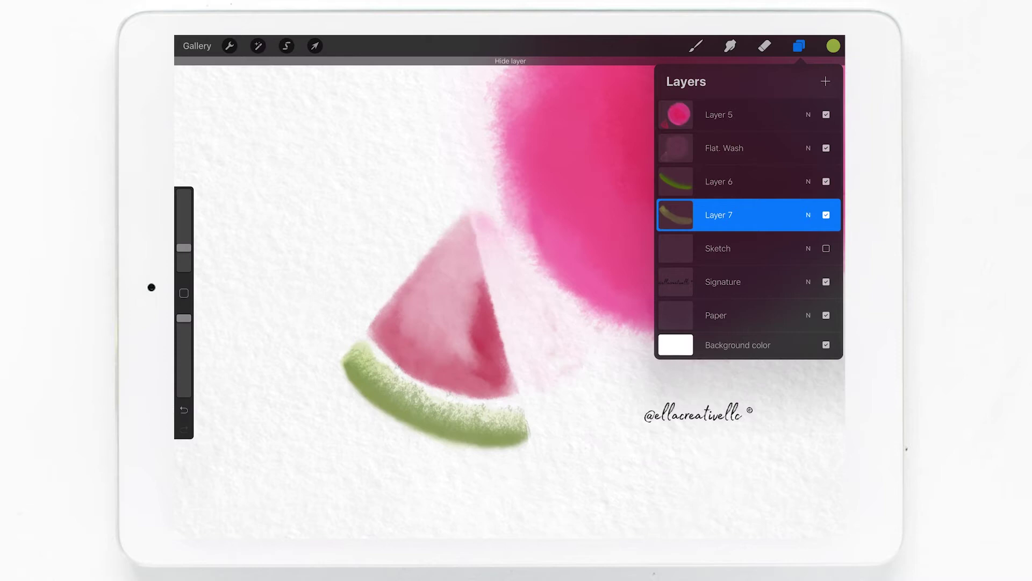
click(826, 248)
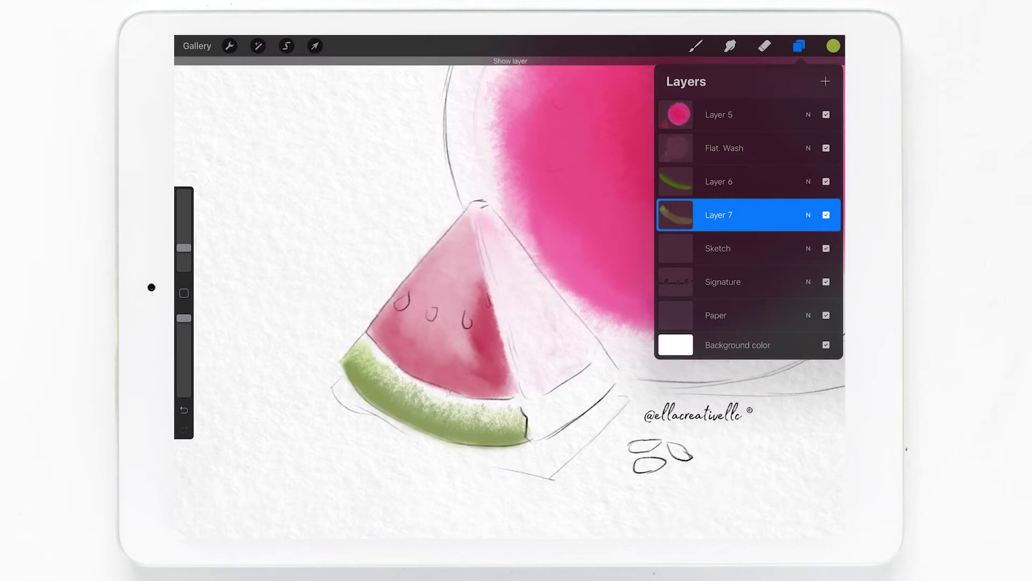
click(799, 46)
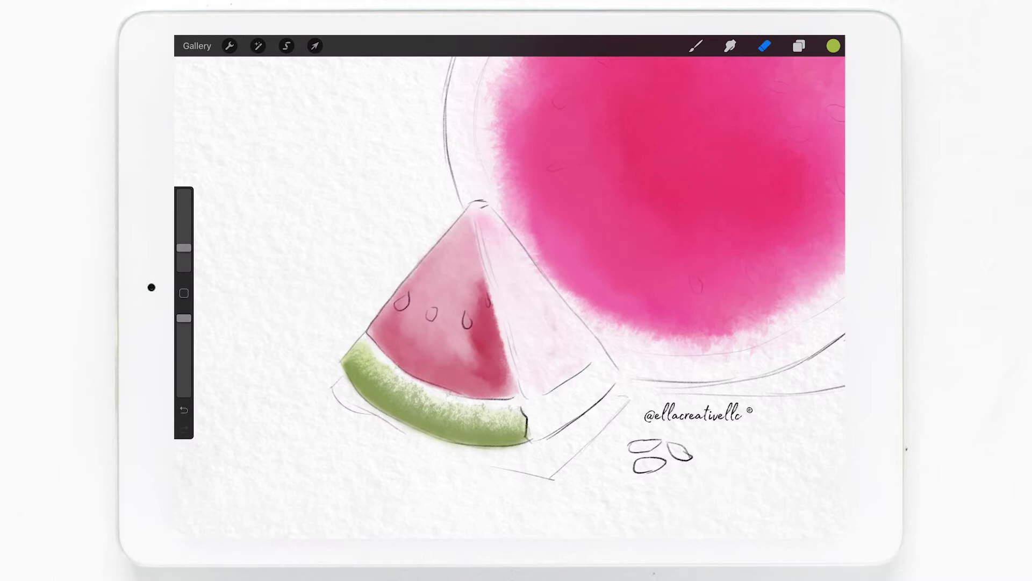
scroll(510, 295, down, 3)
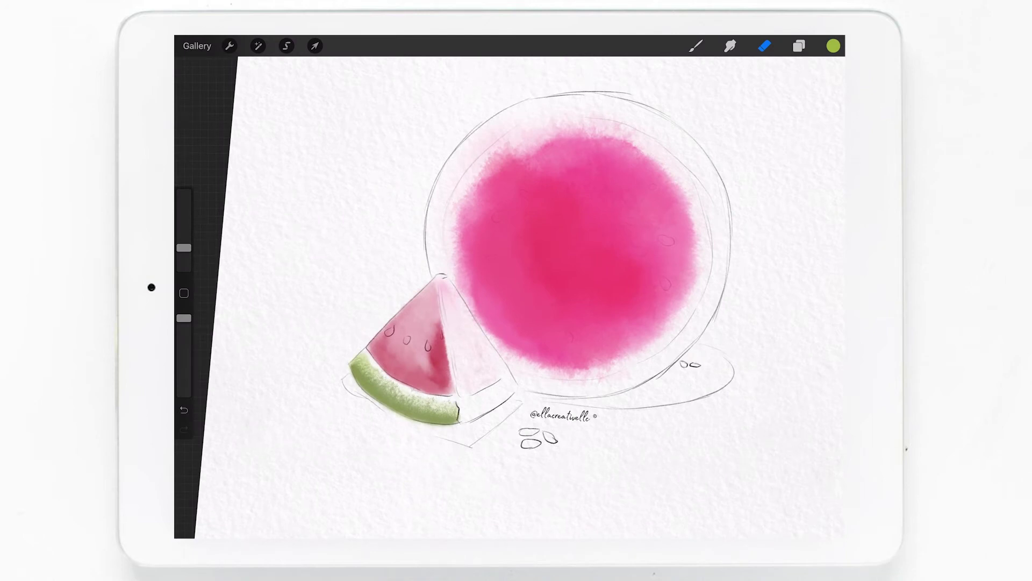
click(799, 45)
- Select the LB Wet Edger brush and pink from the Watermelon palette
click(696, 46)
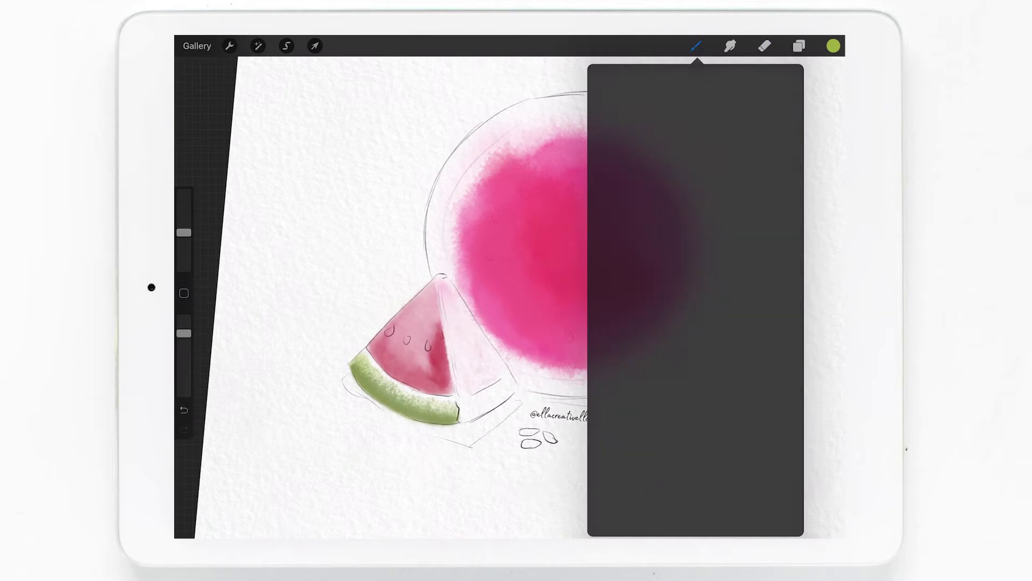
click(737, 204)
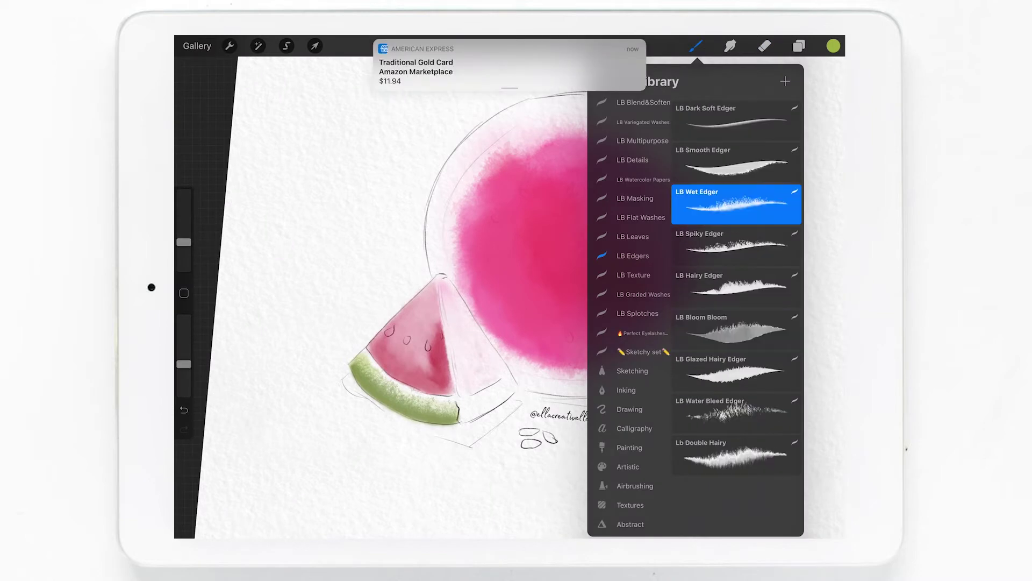
click(695, 46)
click(833, 45)
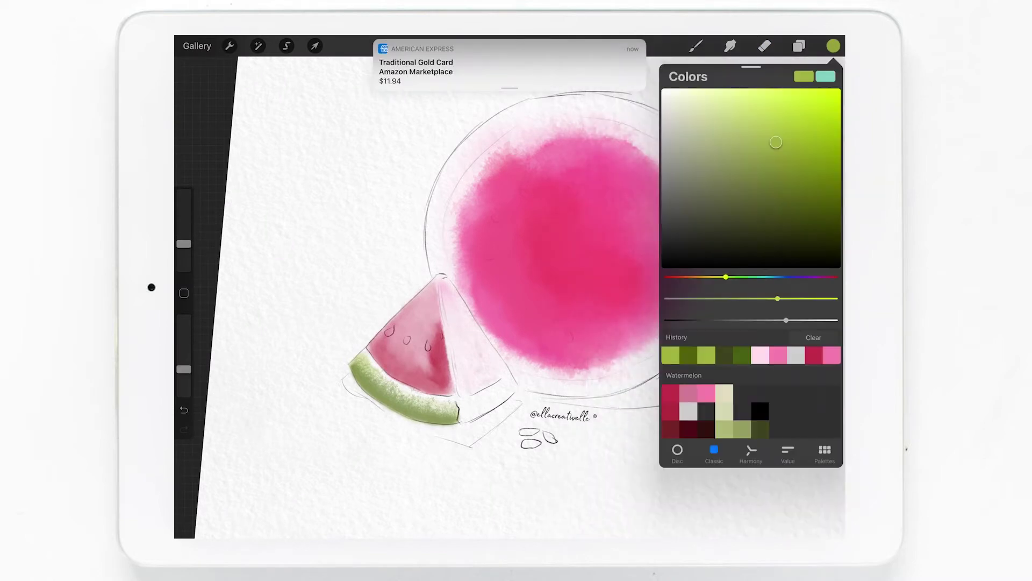
click(813, 357)
click(833, 46)
- Try pink strokes along the circle's edge and undo them
drag(184, 243, 184, 241)
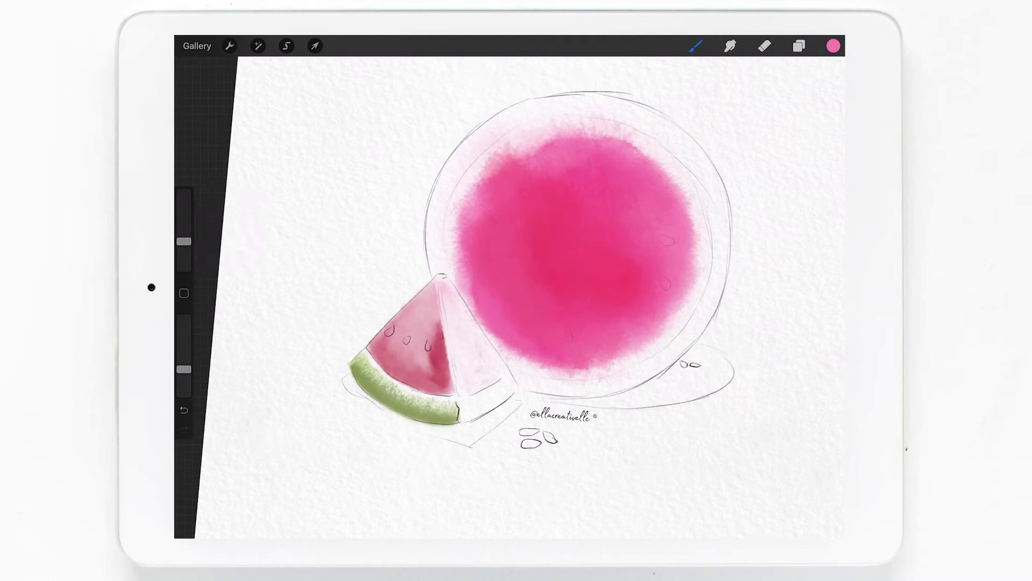
drag(445, 227, 477, 158)
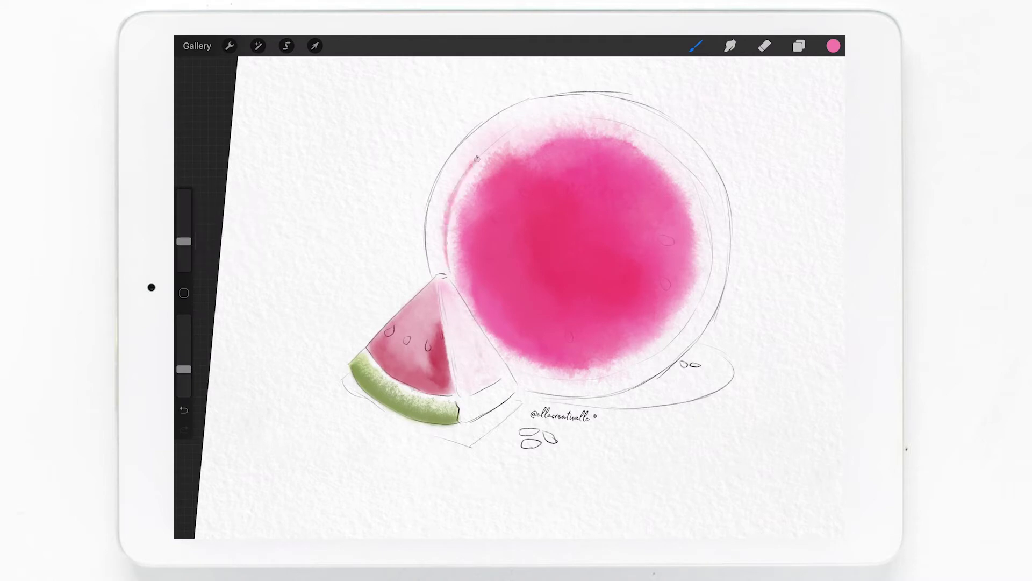
key(ctrl+z)
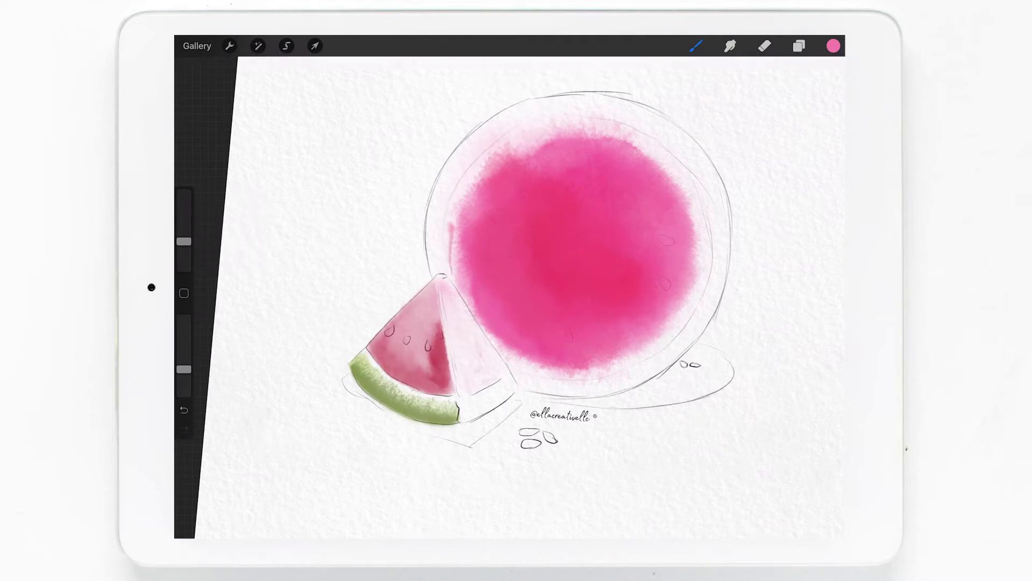
key(ctrl+z)
mouse_move(529, 367)
mouse_down()
mouse_move(538, 141)
mouse_move(521, 358)
mouse_up()
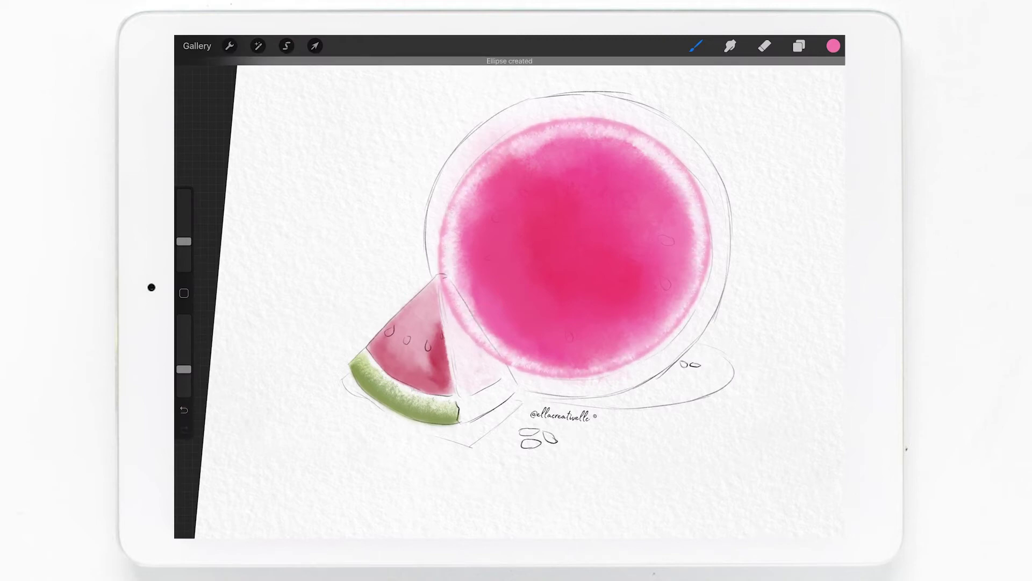
key(ctrl+z)
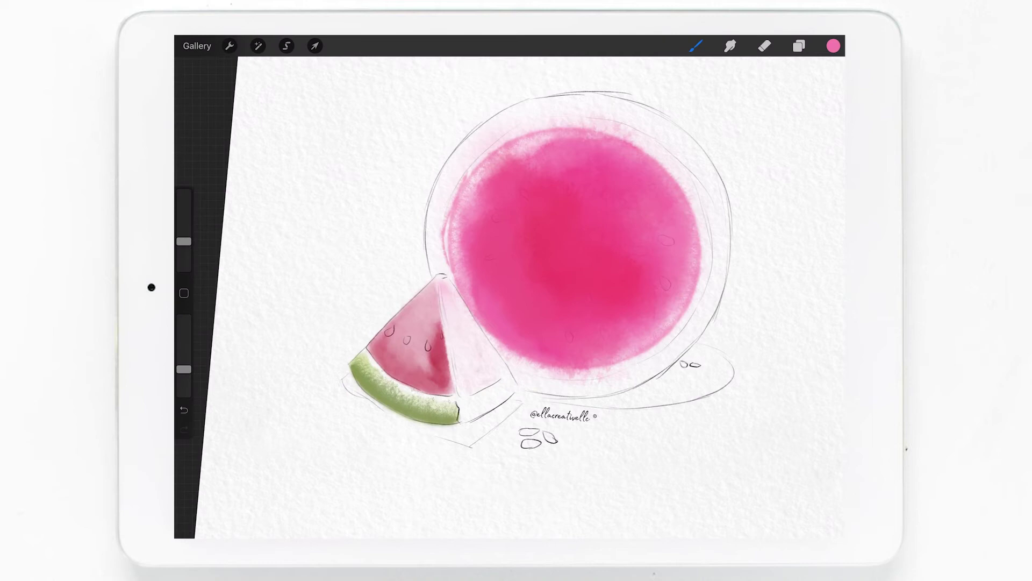
key(ctrl+z)
- Paint a pink wash ring around the circle on a new layer and nudge it slightly down
click(799, 46)
click(826, 81)
click(798, 46)
mouse_move(474, 161)
mouse_down()
mouse_move(597, 103)
mouse_move(661, 344)
mouse_move(473, 162)
mouse_move(482, 159)
mouse_up()
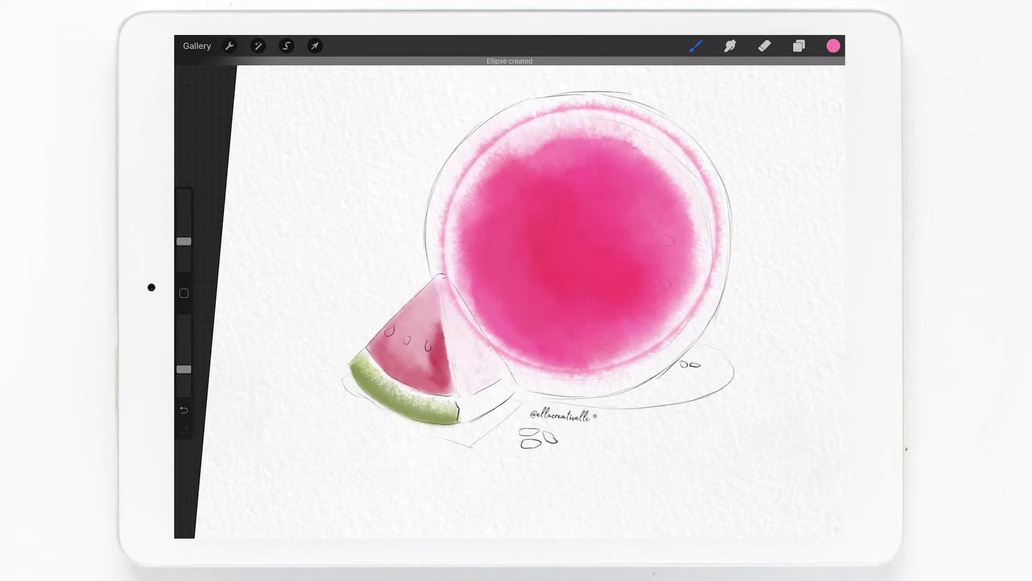
click(315, 46)
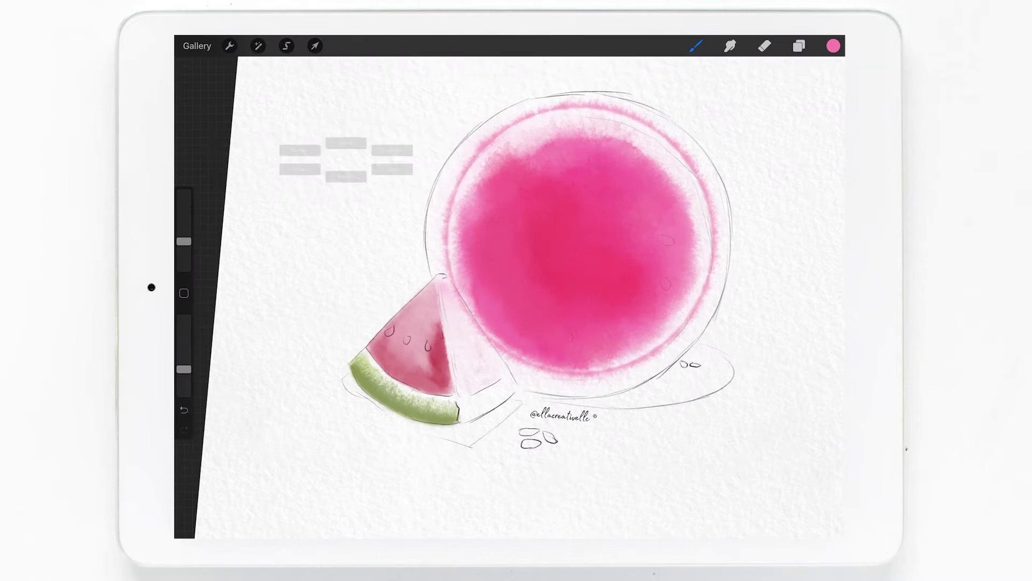
drag(580, 237, 580, 245)
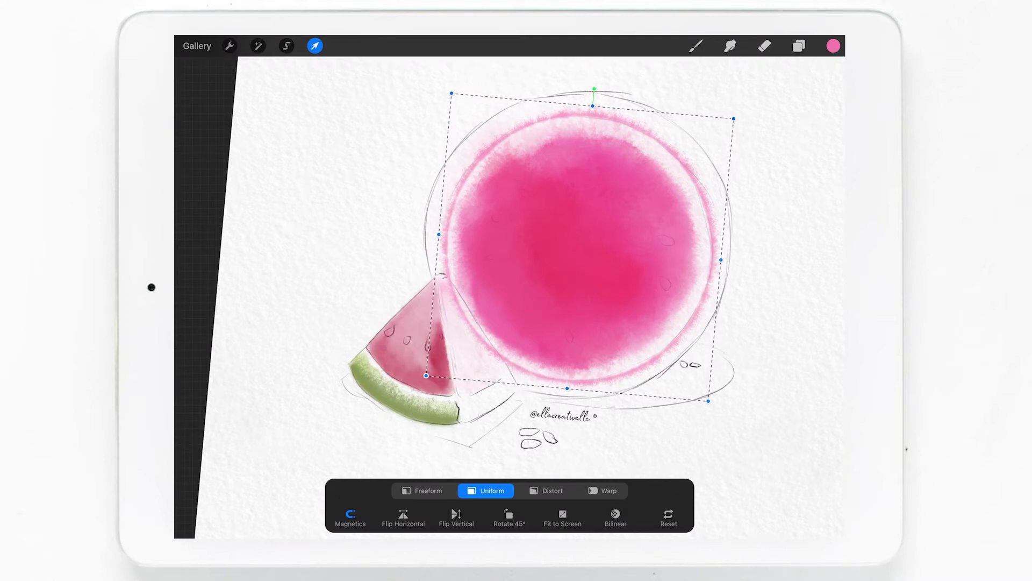
- Delete the soft pink ring layer and pick a smaller LB Dark Soft Edger brush
click(799, 46)
drag(780, 111, 677, 110)
click(696, 45)
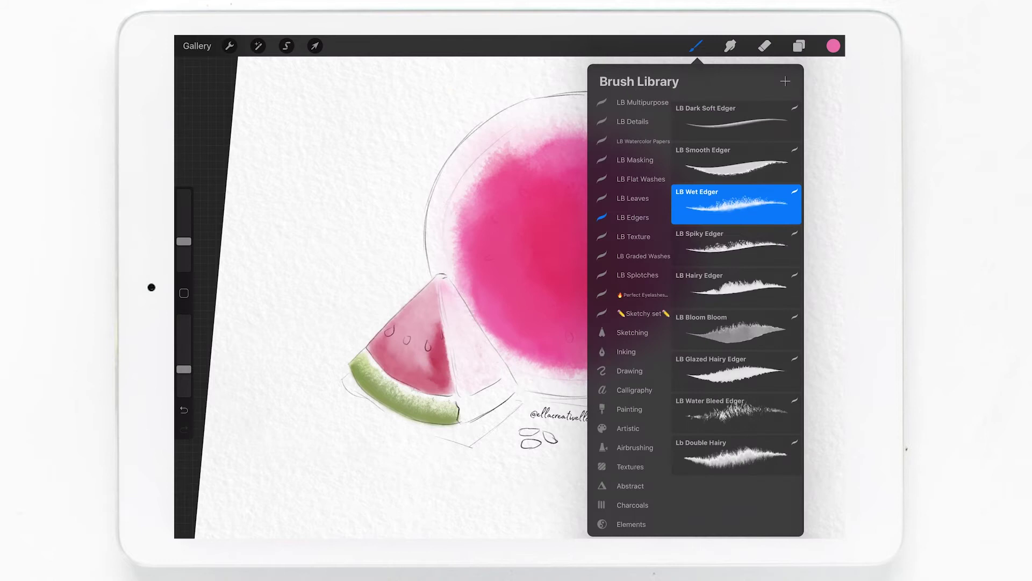
click(731, 118)
drag(648, 172, 699, 135)
key(ctrl+z)
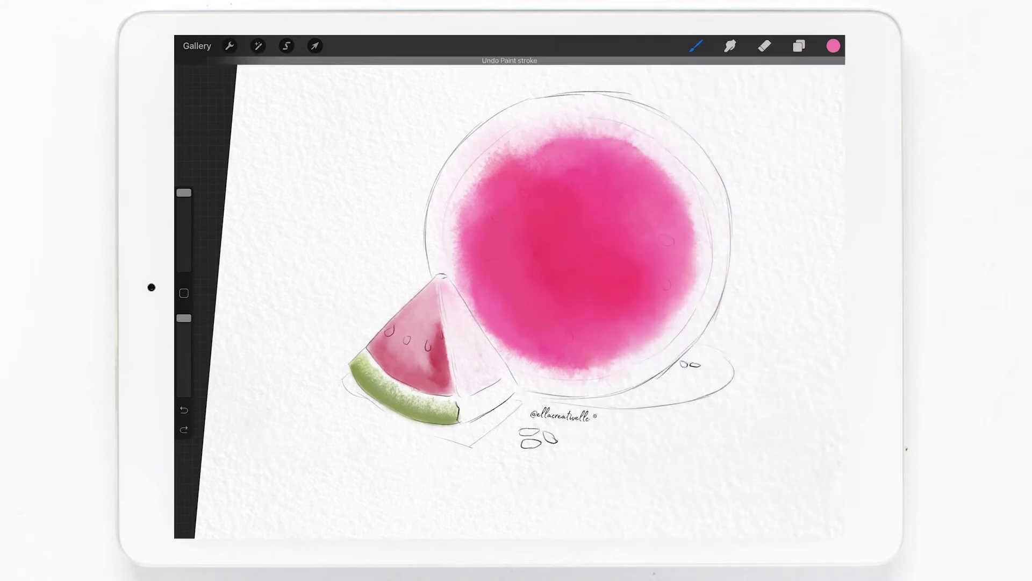
drag(184, 192, 183, 220)
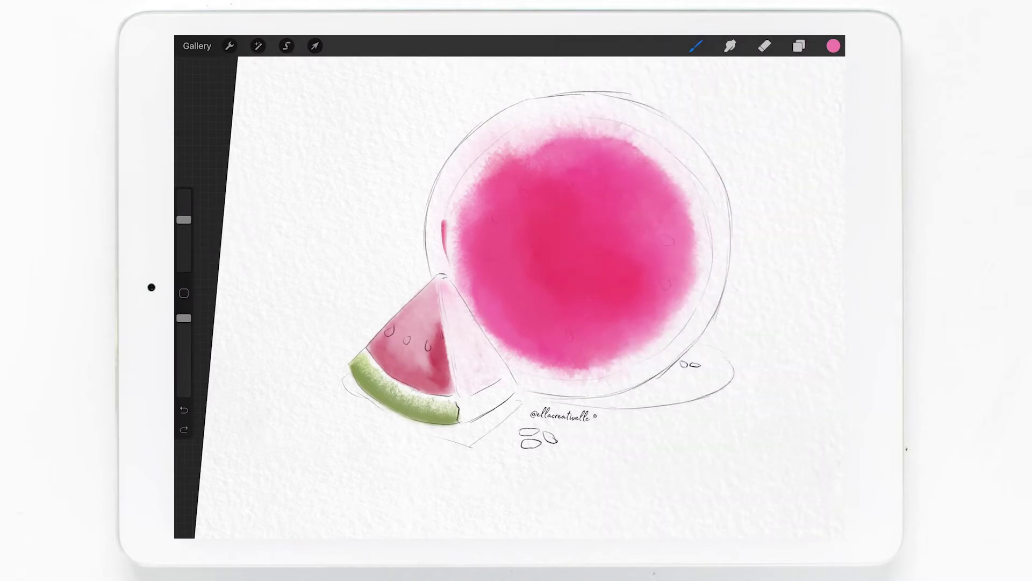
- On a new layer, paint a dark pink ring around the rim and Transform it into place
click(799, 45)
click(822, 79)
click(799, 46)
mouse_move(519, 370)
mouse_down()
mouse_move(594, 374)
mouse_move(694, 296)
mouse_move(533, 126)
mouse_move(506, 366)
mouse_up()
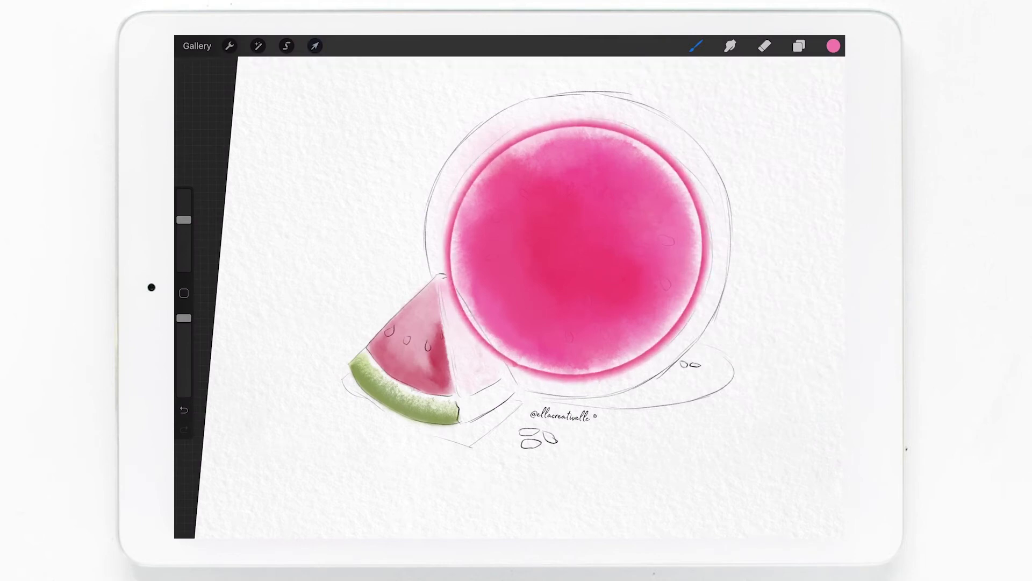
click(314, 46)
drag(591, 242, 538, 280)
drag(508, 222, 509, 223)
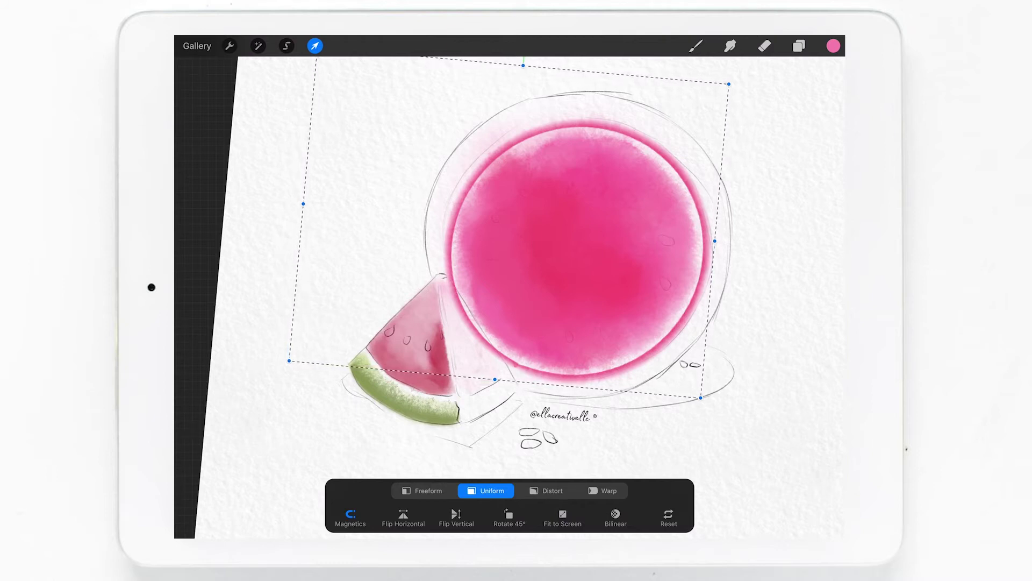
- Erase the pale pink halo around the ring's right, bottom and left sides with a larger eraser
click(764, 46)
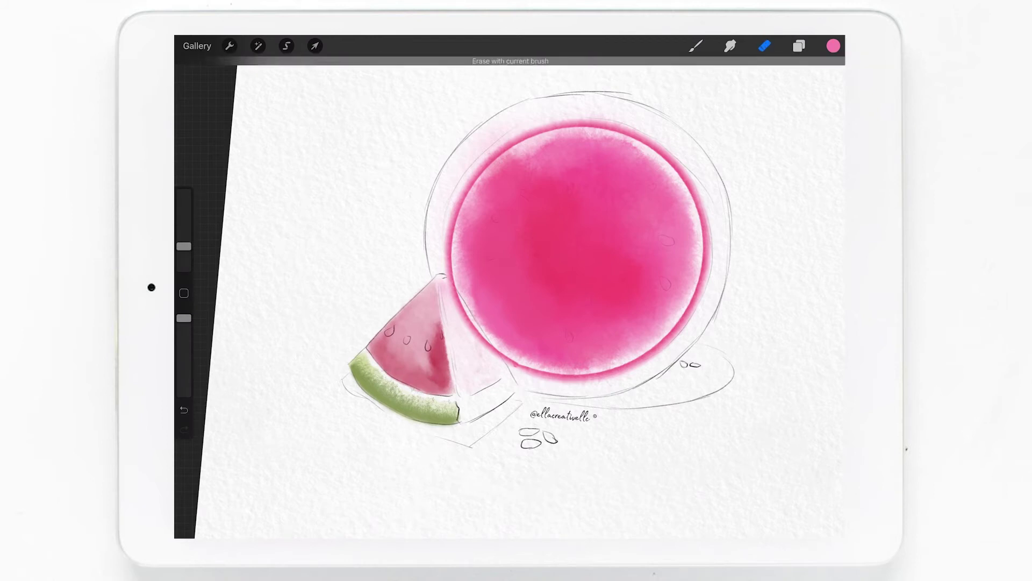
drag(184, 246, 184, 226)
key(ctrl+z)
mouse_move(698, 250)
mouse_down()
mouse_move(696, 323)
mouse_move(524, 379)
mouse_move(452, 245)
mouse_move(450, 202)
mouse_move(602, 124)
mouse_up()
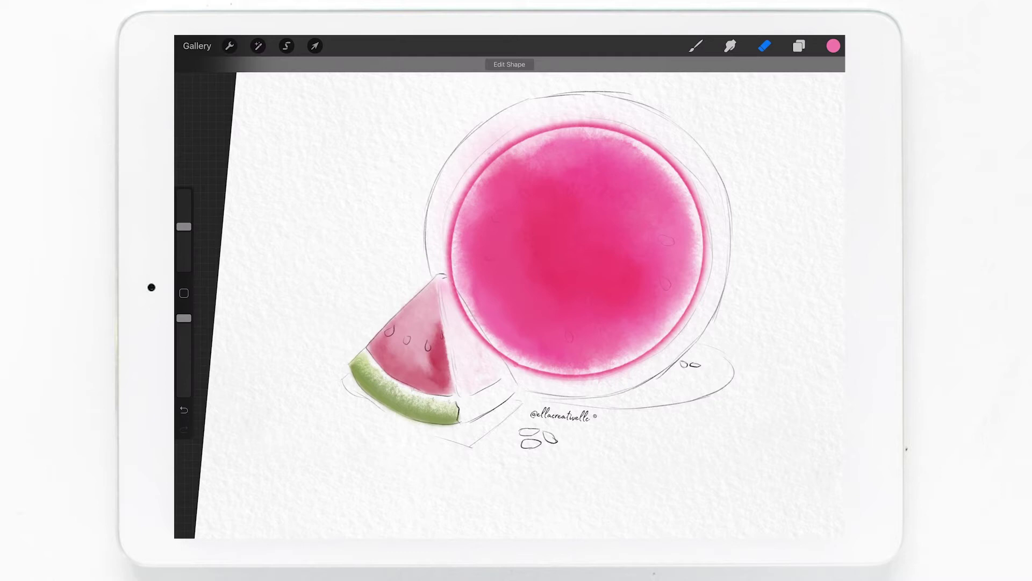
drag(448, 250, 453, 312)
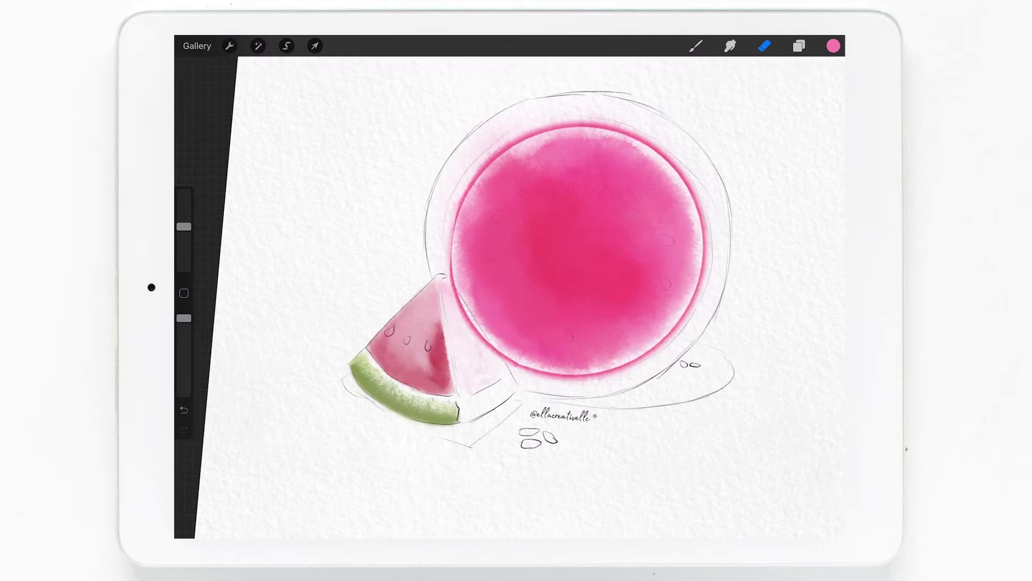
drag(184, 226, 184, 212)
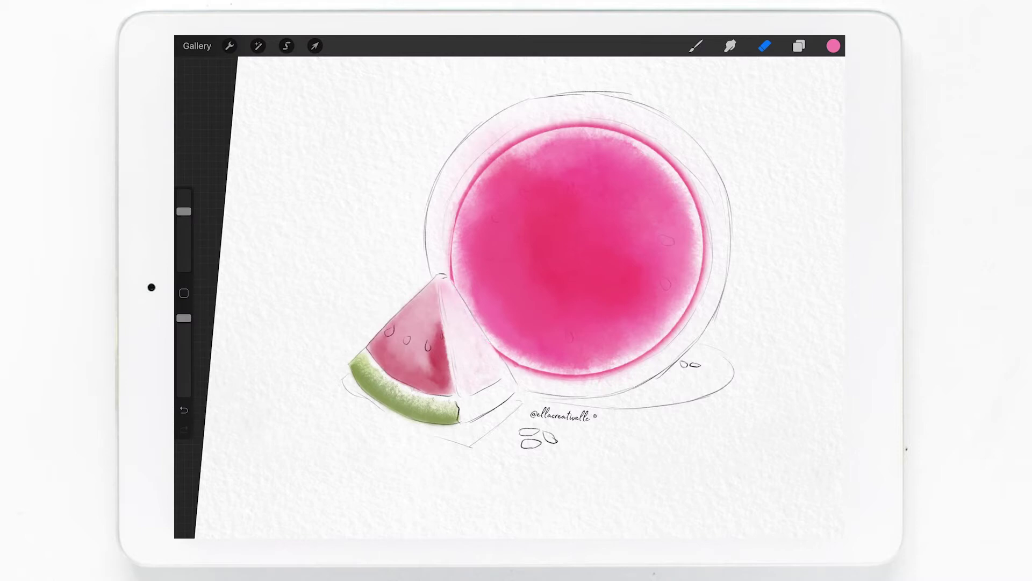
- Select the pink melon layer and smudge the ring's upper-left edge into the pink
click(799, 46)
click(677, 145)
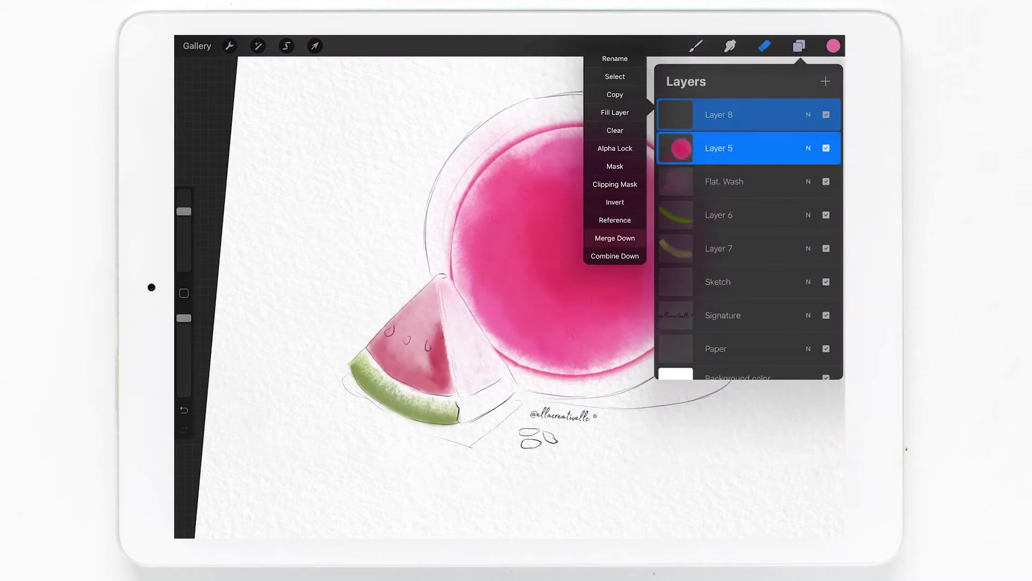
click(730, 46)
mouse_move(535, 144)
mouse_down()
mouse_move(470, 202)
mouse_move(457, 250)
mouse_move(465, 295)
mouse_move(500, 344)
mouse_move(529, 363)
mouse_move(618, 363)
mouse_move(661, 333)
mouse_move(698, 226)
mouse_move(564, 134)
mouse_move(613, 136)
mouse_move(658, 159)
mouse_move(687, 202)
mouse_move(699, 248)
mouse_move(651, 340)
mouse_up()
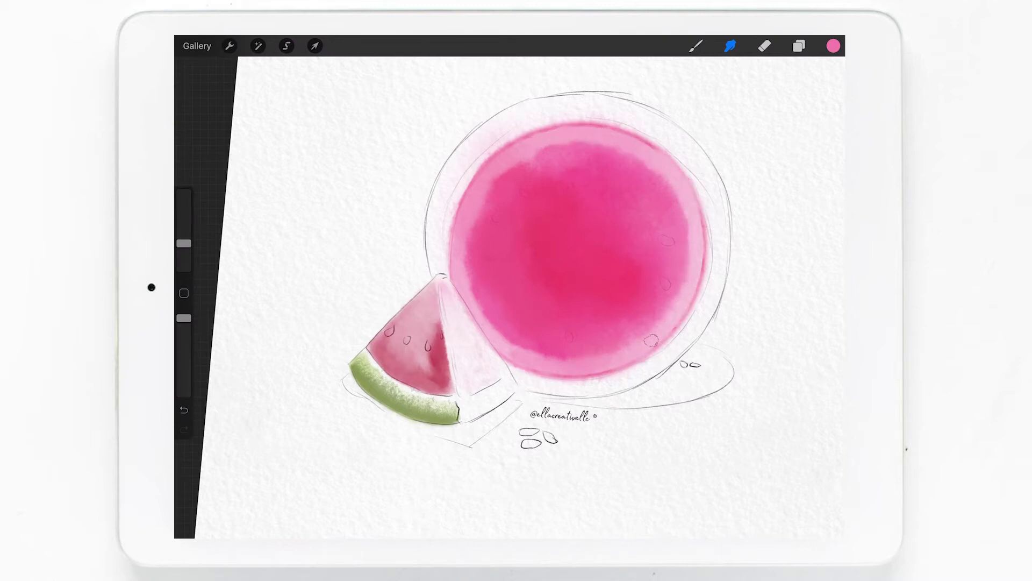
drag(184, 243, 184, 226)
- Smudge the circle's left, lower-left, lower-right and upper-left edges soft
mouse_move(532, 138)
mouse_down()
mouse_move(463, 231)
mouse_move(516, 362)
mouse_move(578, 371)
mouse_up()
drag(184, 226, 183, 237)
mouse_move(500, 323)
mouse_down()
mouse_move(470, 291)
mouse_move(483, 345)
mouse_up()
mouse_move(543, 363)
mouse_down()
mouse_move(602, 359)
mouse_move(685, 298)
mouse_move(688, 263)
mouse_move(659, 172)
mouse_move(591, 139)
mouse_move(538, 144)
mouse_up()
click(730, 45)
drag(638, 150, 500, 157)
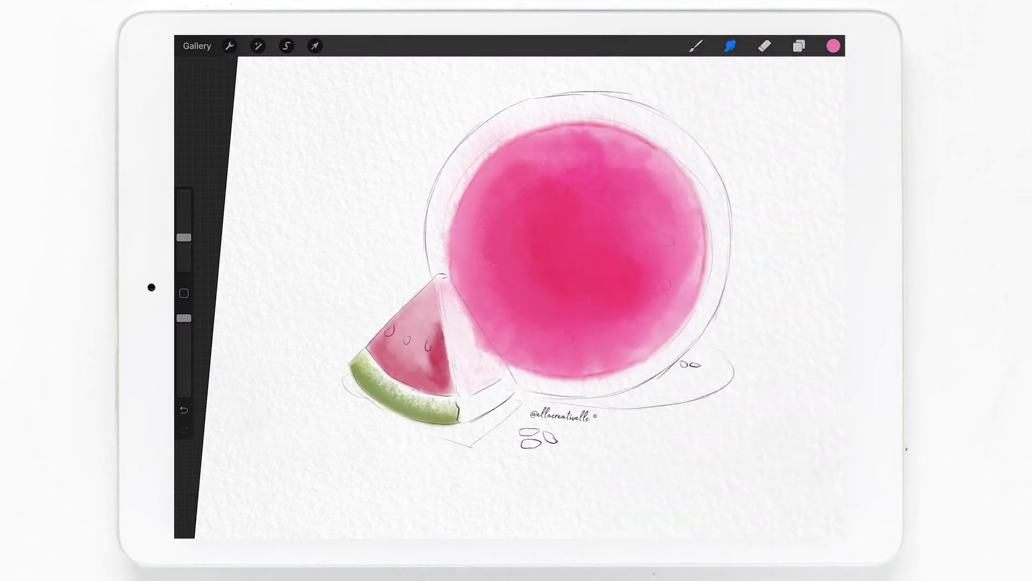
drag(184, 237, 184, 226)
mouse_move(516, 355)
mouse_down()
mouse_move(591, 366)
mouse_move(627, 338)
mouse_move(672, 221)
mouse_up()
- Blend the pink across the circle, near its top, and along its right and upper-left edges
drag(640, 156, 575, 140)
drag(665, 283, 668, 240)
drag(553, 161, 530, 148)
drag(184, 226, 184, 245)
scroll(511, 296, up, 3)
drag(534, 177, 564, 177)
drag(619, 204, 484, 173)
drag(184, 246, 184, 238)
mouse_move(506, 191)
mouse_down()
mouse_move(581, 209)
mouse_move(507, 184)
mouse_up()
mouse_move(640, 248)
mouse_down()
mouse_move(670, 334)
mouse_move(651, 414)
mouse_up()
drag(408, 220, 349, 323)
scroll(510, 295, down, 3)
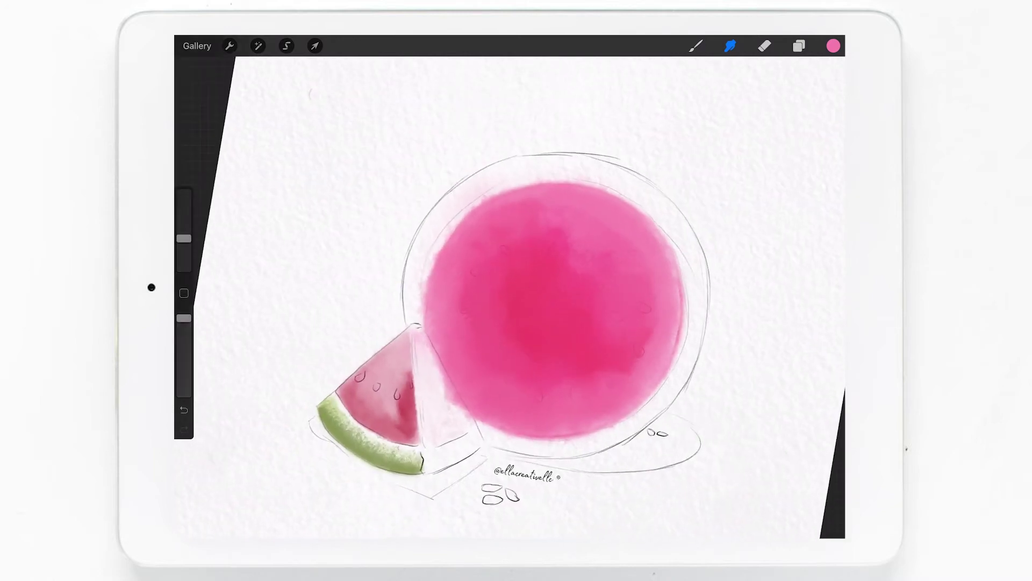
scroll(511, 296, up, 3)
drag(184, 237, 184, 246)
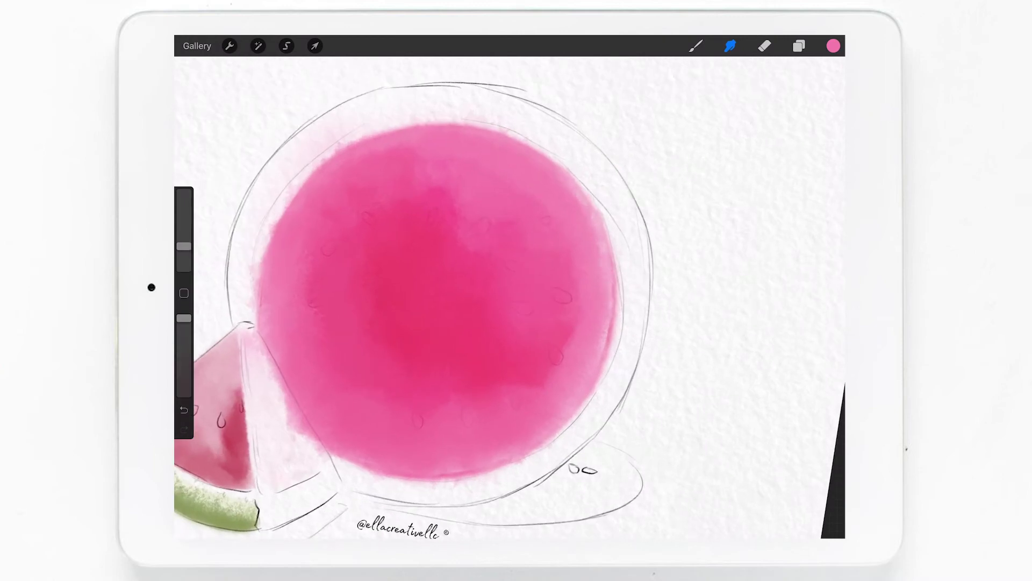
- With a large eraser, lighten the circle's lower-left edge beside the slice
drag(184, 246, 184, 211)
click(764, 46)
drag(264, 338, 288, 420)
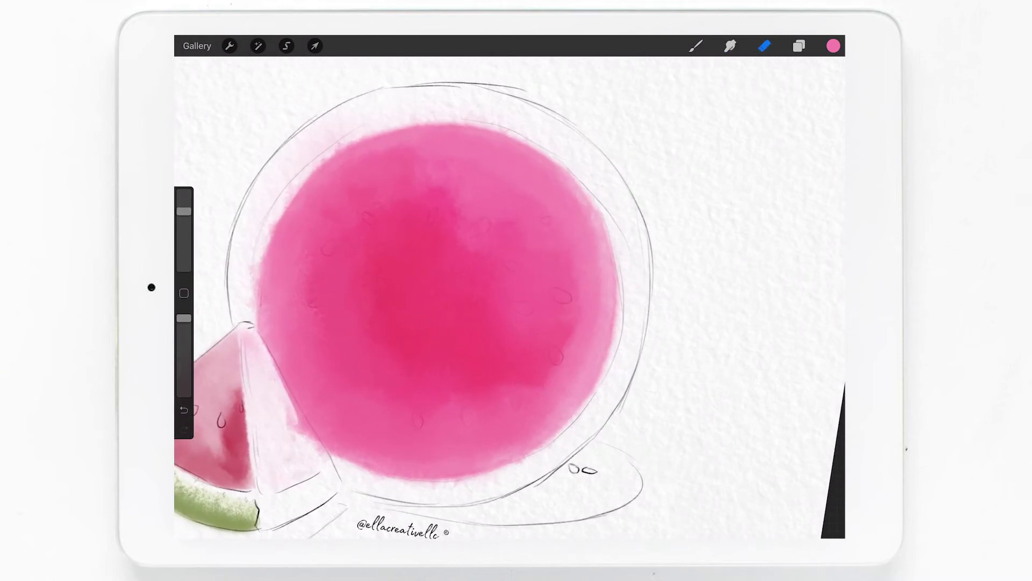
drag(264, 334, 293, 408)
key(ctrl+z)
drag(266, 344, 312, 441)
drag(268, 347, 315, 433)
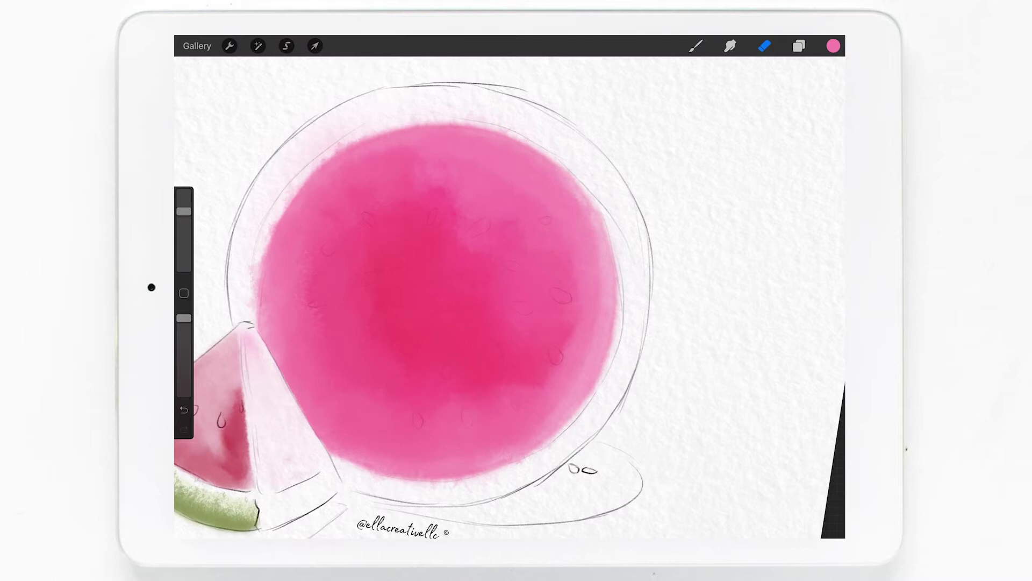
click(730, 46)
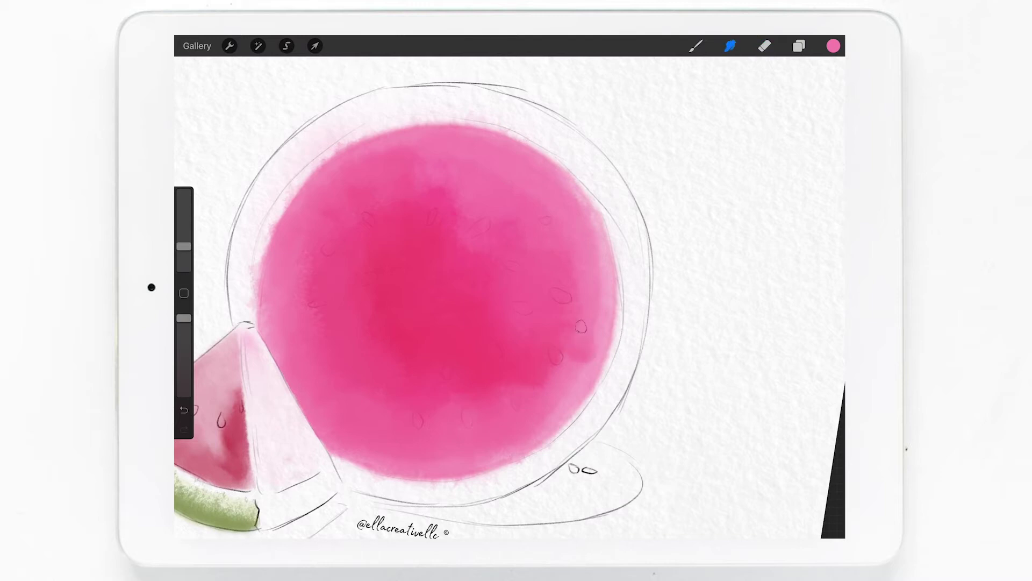
- Smudge the pink smooth along the melon's left and right edges with a larger brush
scroll(467, 301, down, 5)
drag(184, 246, 184, 234)
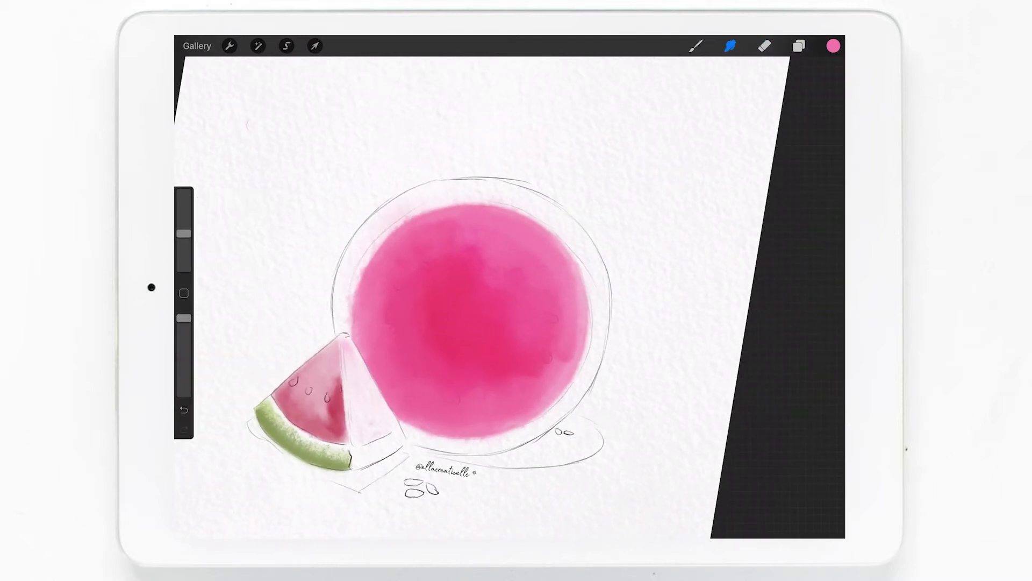
drag(385, 295, 392, 260)
mouse_move(557, 376)
mouse_down()
mouse_move(567, 294)
mouse_move(569, 366)
mouse_up()
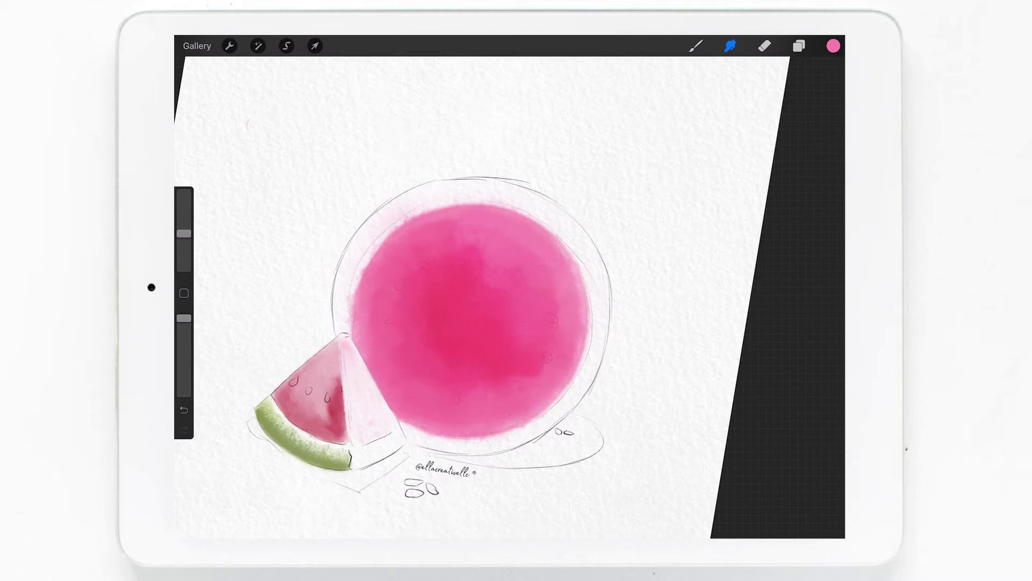
scroll(470, 320, up, 3)
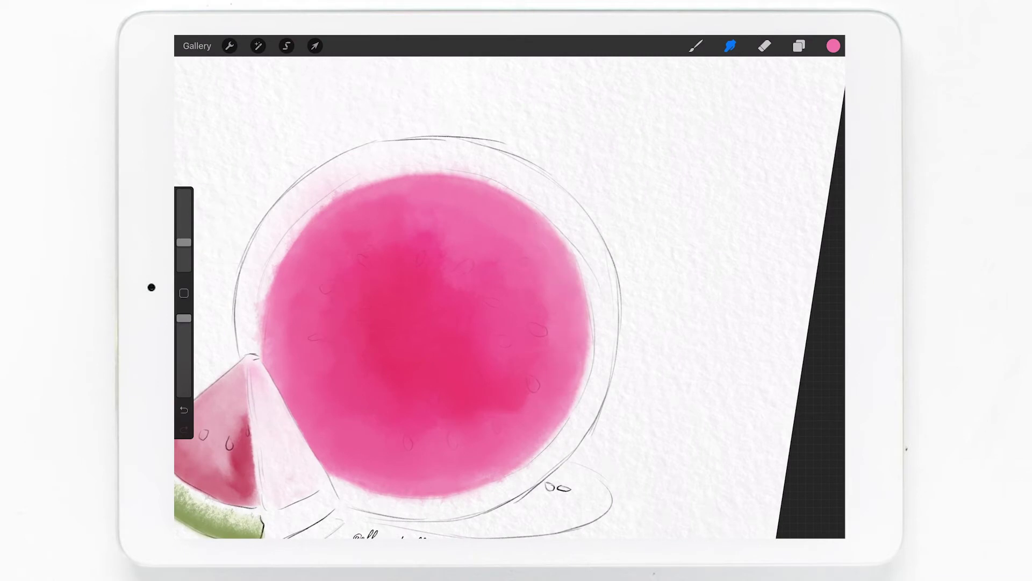
scroll(484, 296, down, 3)
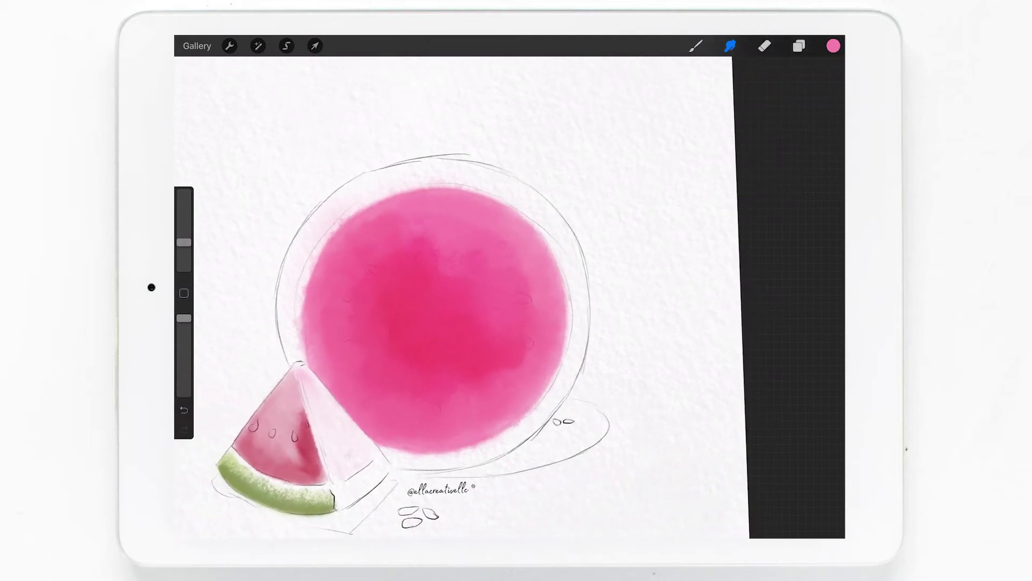
drag(184, 242, 184, 220)
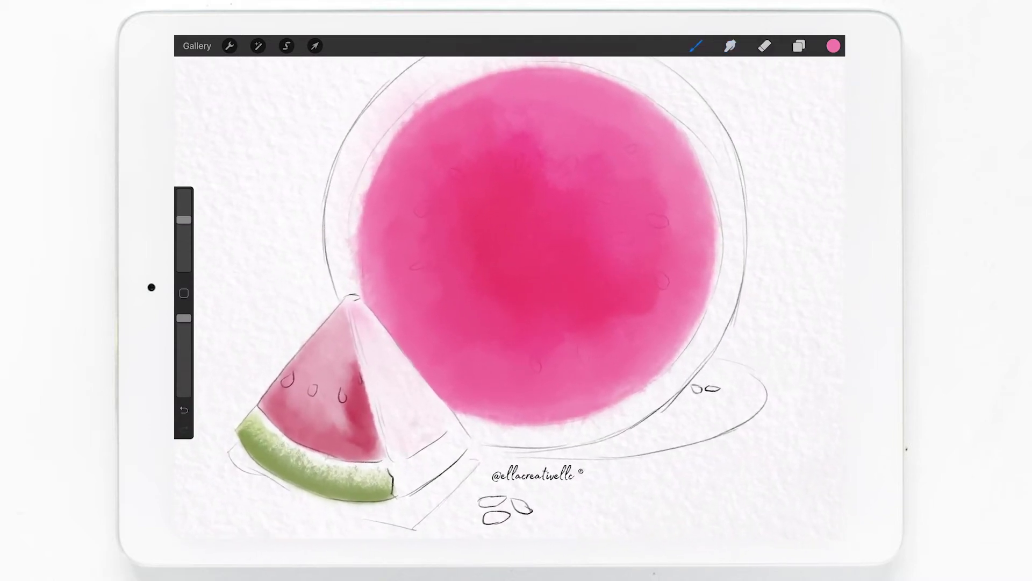
- Add a new empty layer above the melon and bring up the brush library
click(799, 45)
click(826, 81)
click(695, 46)
click(696, 46)
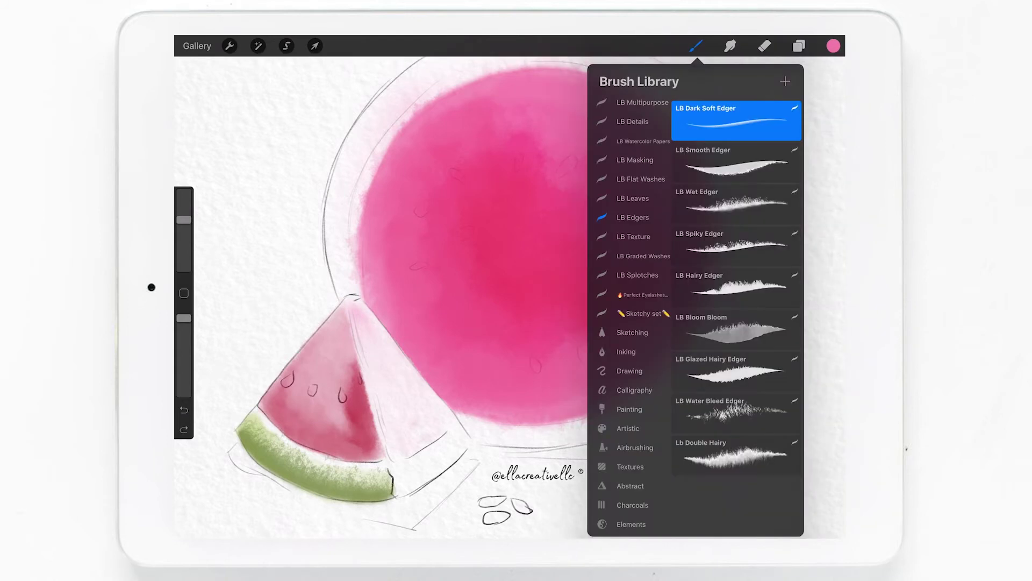
- Paint a pink wash down the slice's right face with the Wet-on-Wet brush
click(737, 245)
click(640, 179)
click(736, 329)
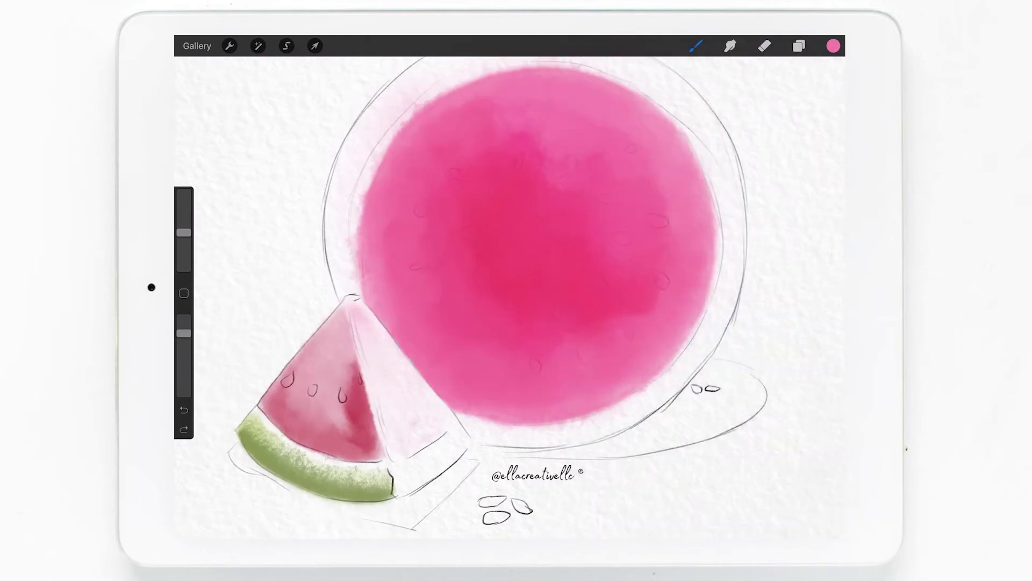
drag(371, 350, 385, 416)
mouse_move(389, 454)
mouse_down()
mouse_move(422, 444)
mouse_move(406, 444)
mouse_move(392, 420)
mouse_move(425, 433)
mouse_move(435, 425)
mouse_move(408, 403)
mouse_move(379, 401)
mouse_move(363, 322)
mouse_up()
mouse_move(377, 377)
mouse_down()
mouse_move(398, 338)
mouse_move(440, 414)
mouse_move(425, 392)
mouse_up()
drag(392, 352, 438, 408)
mouse_move(376, 331)
mouse_down()
mouse_move(430, 425)
mouse_move(397, 452)
mouse_move(419, 424)
mouse_move(406, 457)
mouse_up()
- Smudge the lower right face and pick a deeper red colour
click(730, 46)
mouse_move(395, 427)
mouse_down()
mouse_move(428, 422)
mouse_move(418, 438)
mouse_move(426, 418)
mouse_move(389, 355)
mouse_move(391, 381)
mouse_move(438, 417)
mouse_move(404, 445)
mouse_up()
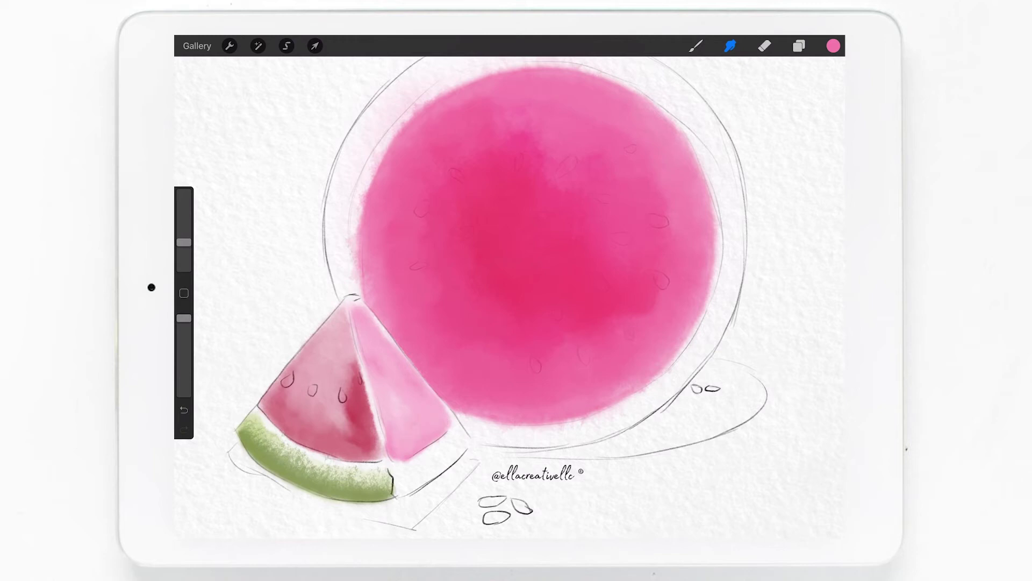
click(833, 46)
click(792, 129)
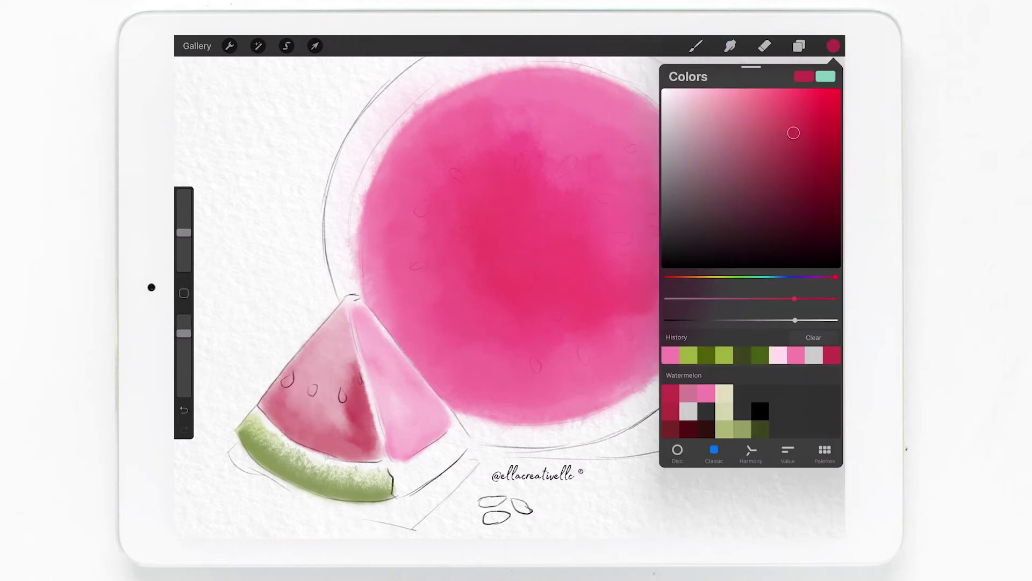
- Paint darker pink accents on the slice's right face and smudge them in along the crease
click(696, 46)
mouse_move(365, 336)
mouse_down()
mouse_move(398, 447)
mouse_move(438, 428)
mouse_move(409, 452)
mouse_up()
click(730, 46)
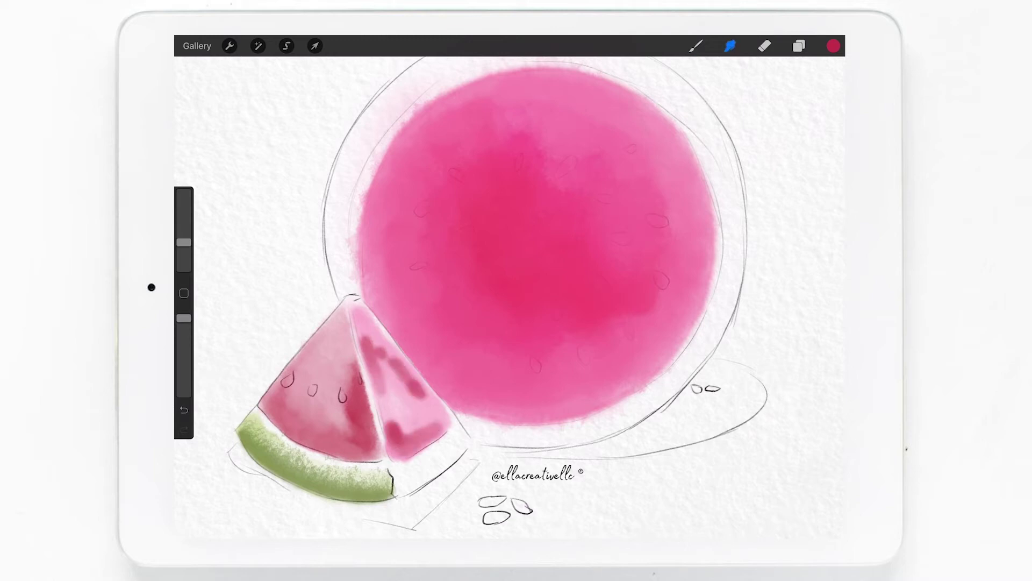
mouse_move(369, 330)
mouse_down()
mouse_move(427, 401)
mouse_move(400, 427)
mouse_move(401, 454)
mouse_move(441, 430)
mouse_move(409, 425)
mouse_move(402, 410)
mouse_move(424, 427)
mouse_move(436, 422)
mouse_up()
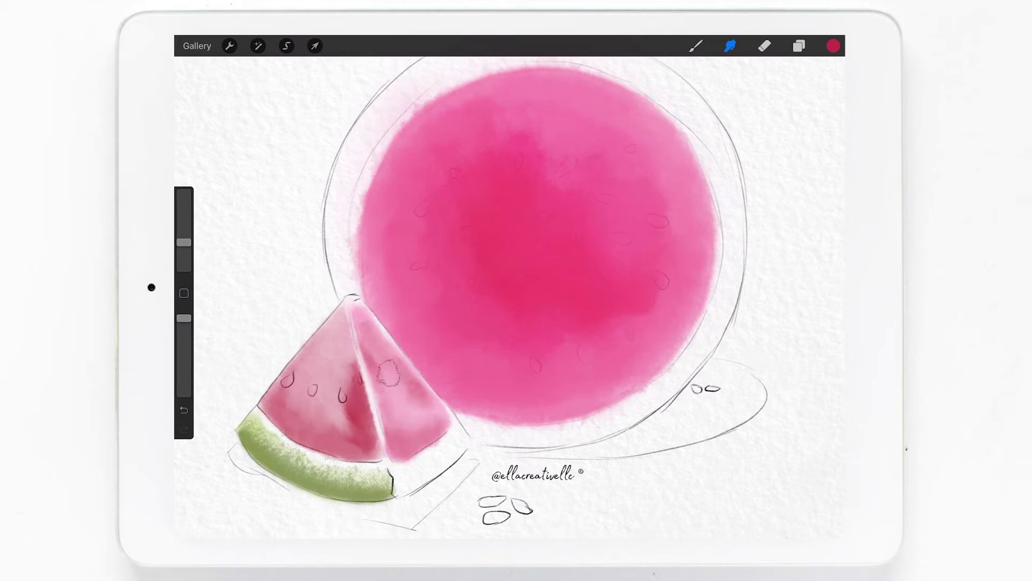
drag(406, 379, 432, 424)
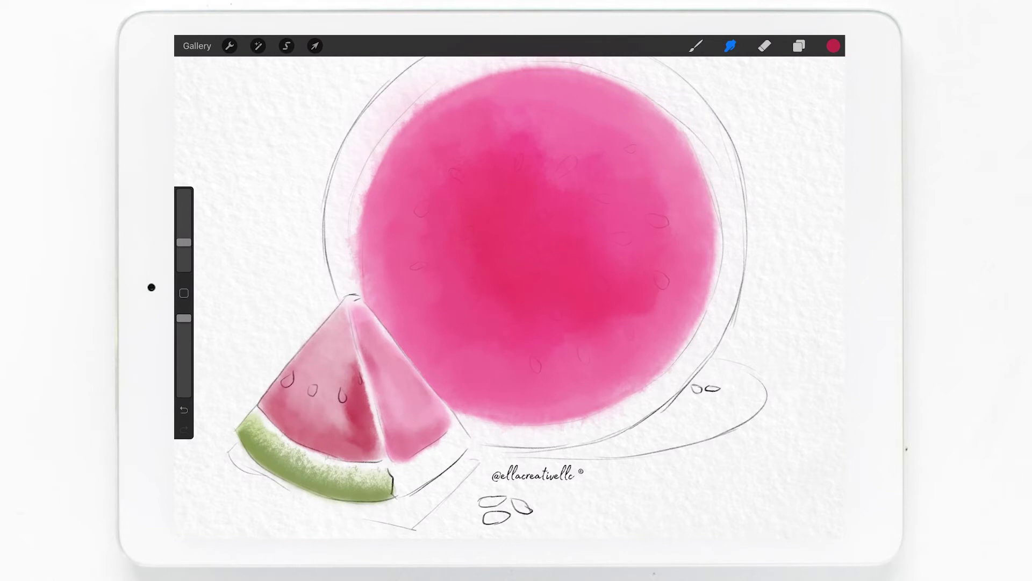
drag(403, 438, 417, 419)
drag(368, 333, 373, 371)
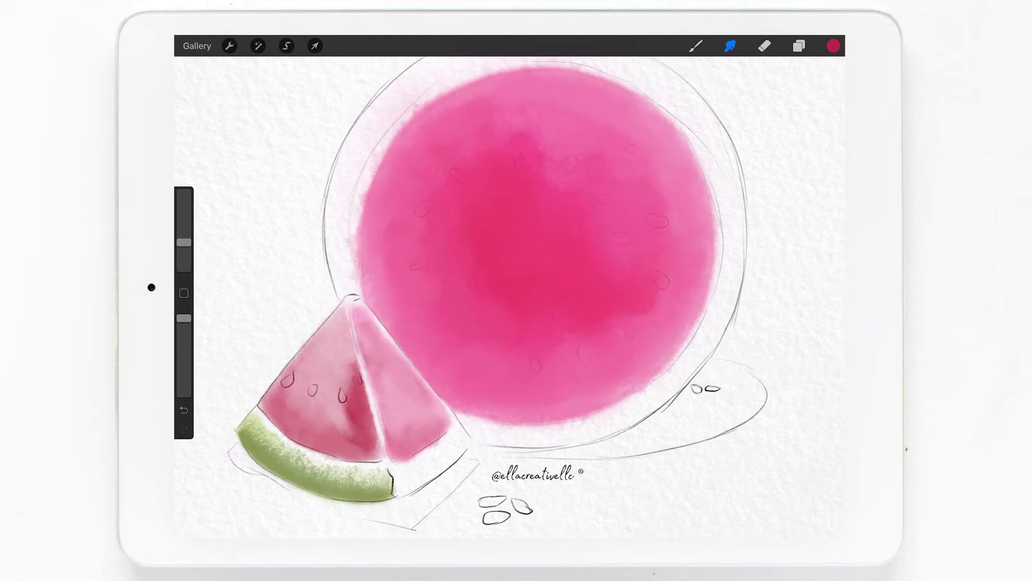
- Hide the Sketch layer so the pencil lines disappear
click(799, 46)
click(825, 279)
click(799, 46)
scroll(511, 290, up, 3)
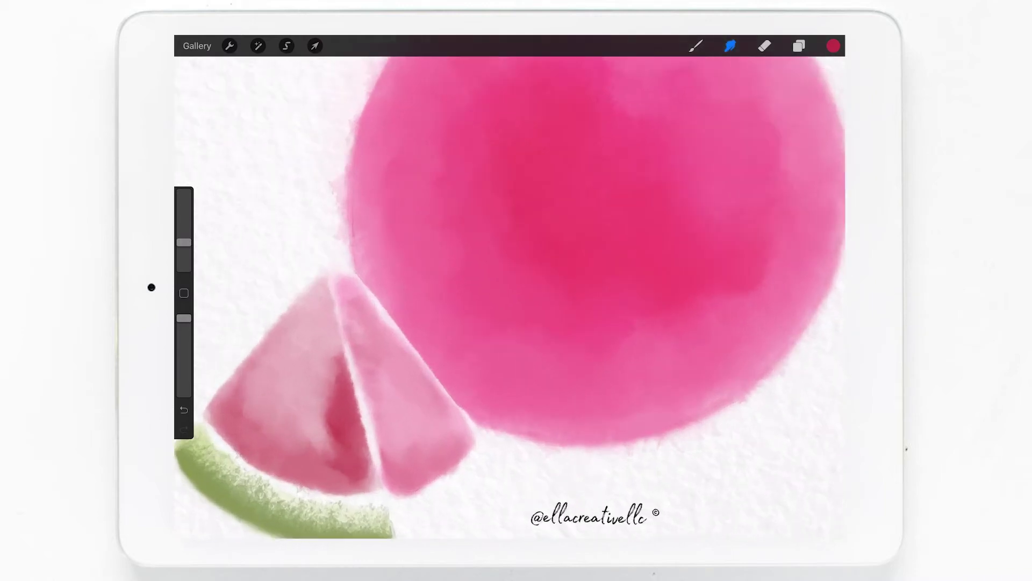
- Smudge the pink along the slice's centre crease with a smaller brush
drag(184, 241, 183, 255)
drag(377, 430, 385, 460)
drag(365, 398, 382, 463)
drag(338, 299, 362, 372)
drag(393, 467, 357, 369)
drag(183, 254, 184, 249)
mouse_move(352, 306)
mouse_down()
mouse_move(387, 458)
mouse_move(382, 444)
mouse_move(399, 461)
mouse_up()
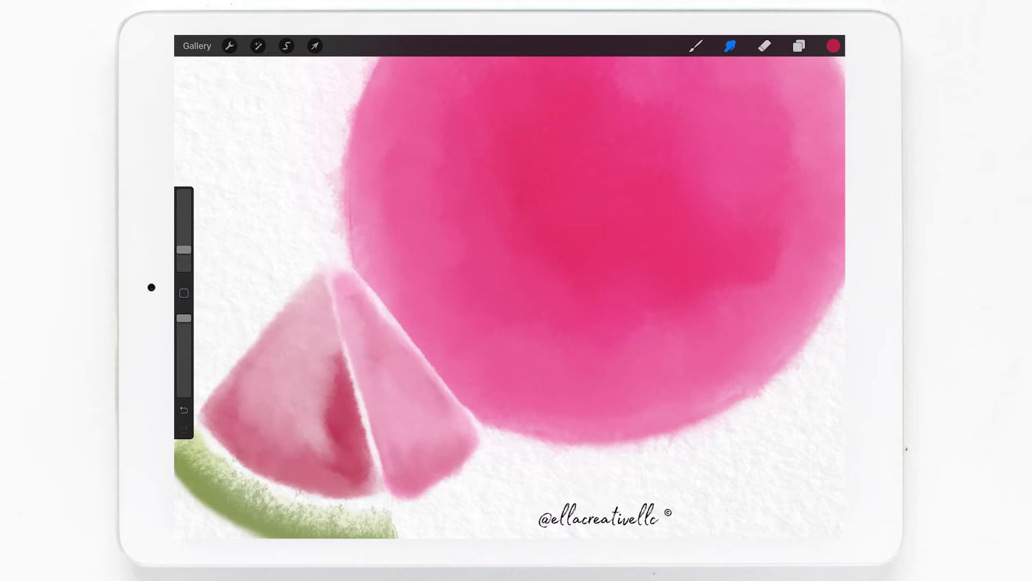
- Soften the crease again, the slice's bottom edge, and the left face's dark centre
click(799, 46)
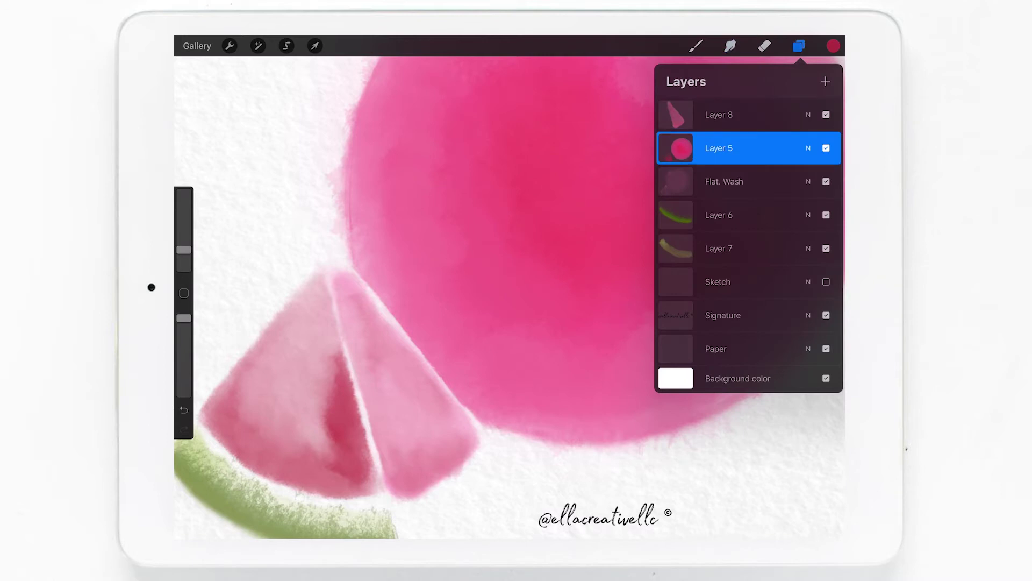
click(730, 46)
drag(363, 430, 379, 497)
drag(184, 249, 183, 256)
drag(368, 449, 329, 298)
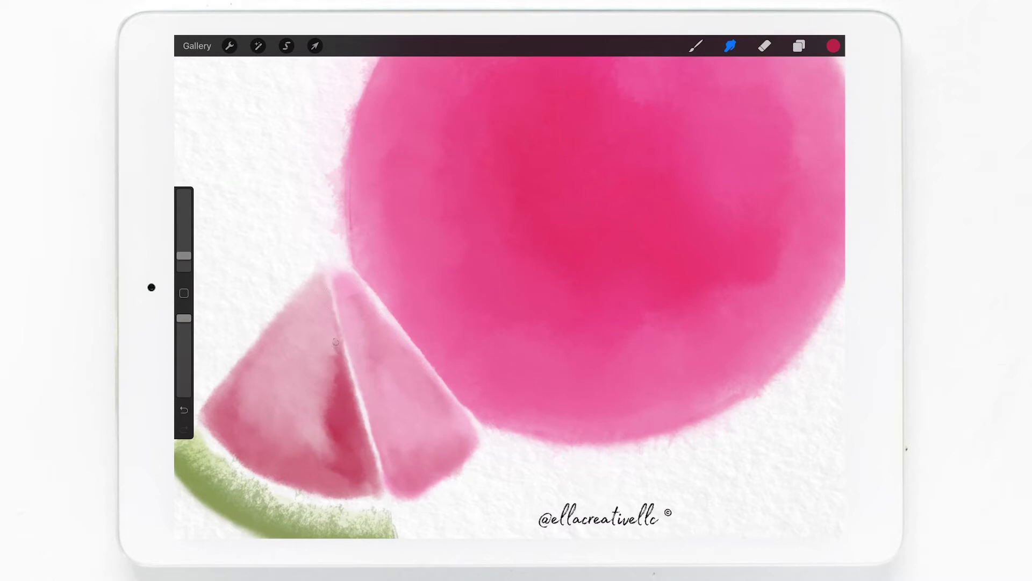
drag(369, 493, 333, 494)
drag(363, 486, 350, 487)
drag(184, 255, 184, 250)
mouse_move(365, 478)
mouse_down()
mouse_move(342, 491)
mouse_move(376, 492)
mouse_up()
mouse_move(330, 343)
mouse_down()
mouse_move(350, 414)
mouse_move(339, 402)
mouse_move(340, 417)
mouse_up()
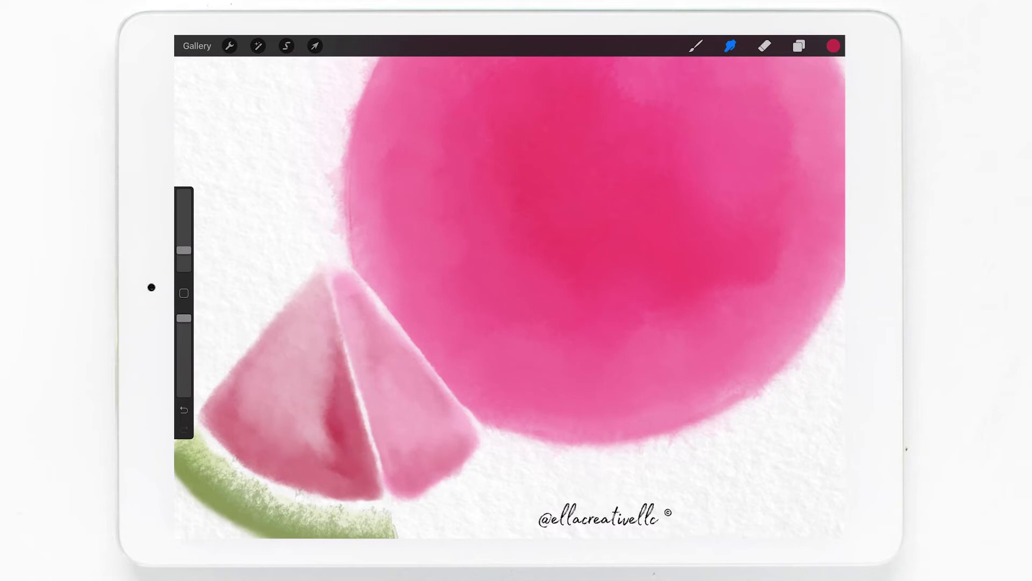
scroll(484, 295, down, 5)
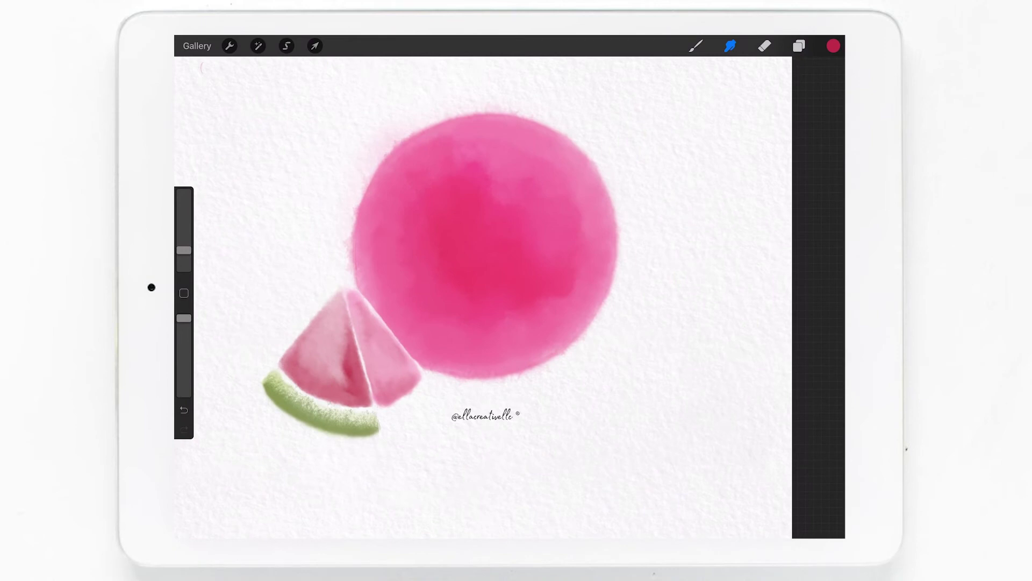
- Show the Sketch layer, add a new top layer, and dab darker red test marks
click(799, 46)
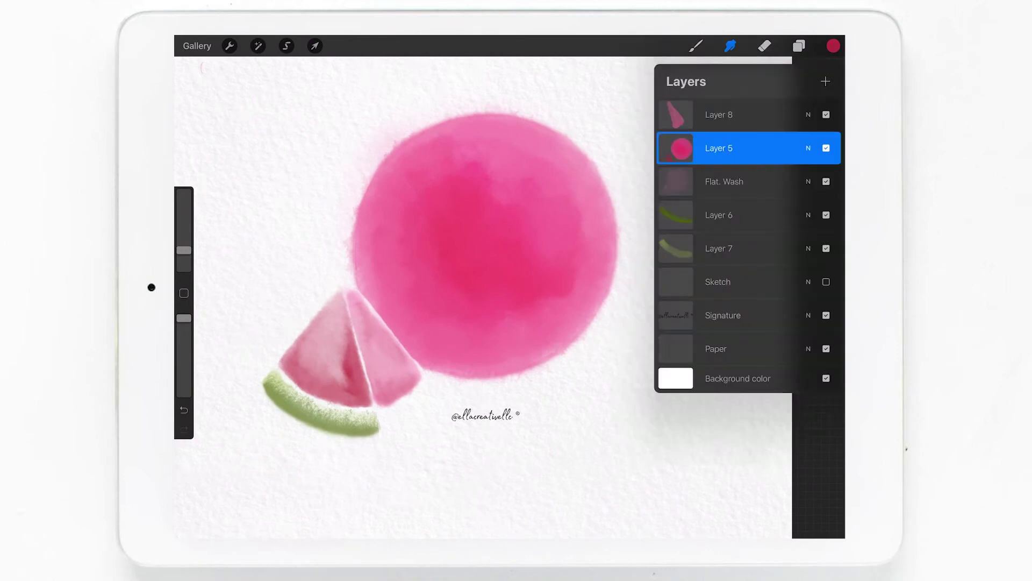
click(826, 282)
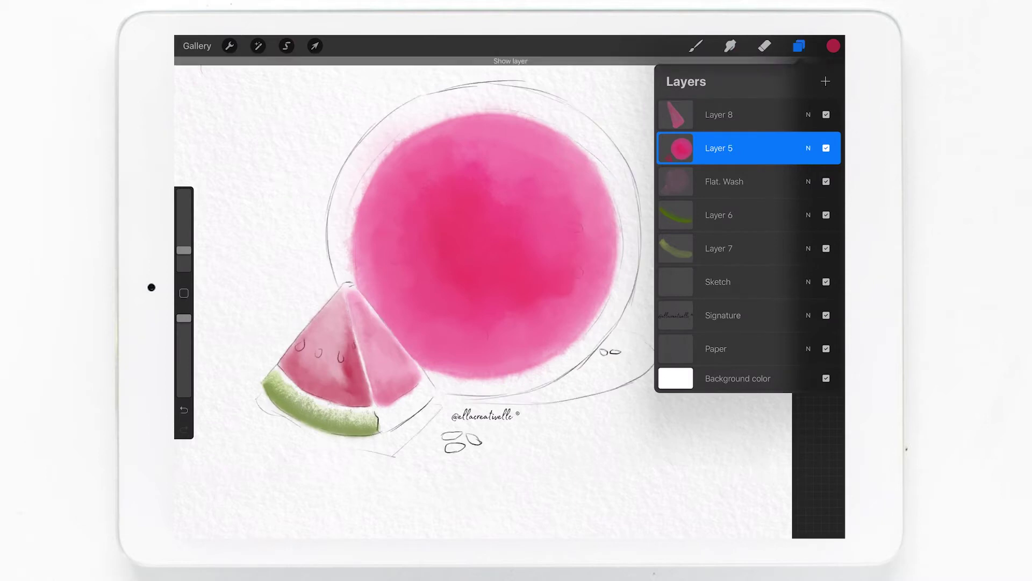
click(826, 81)
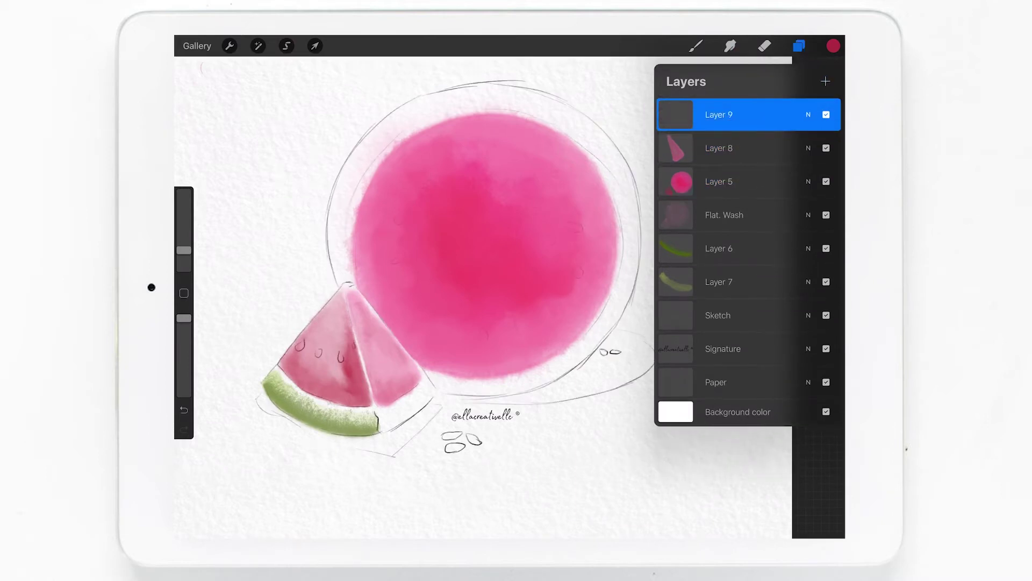
click(833, 46)
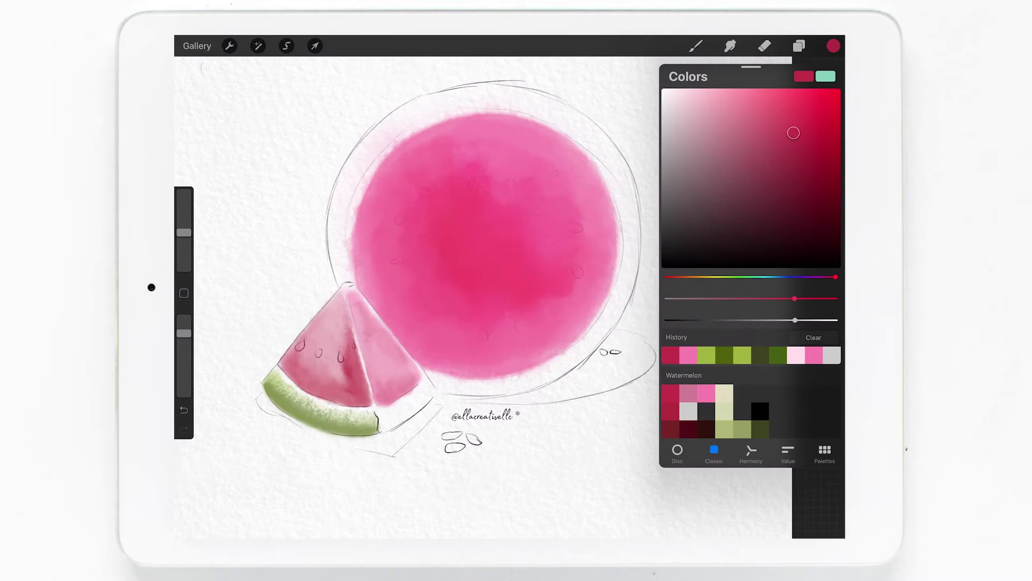
drag(793, 133, 813, 155)
click(696, 46)
drag(676, 114, 694, 110)
drag(708, 146, 709, 159)
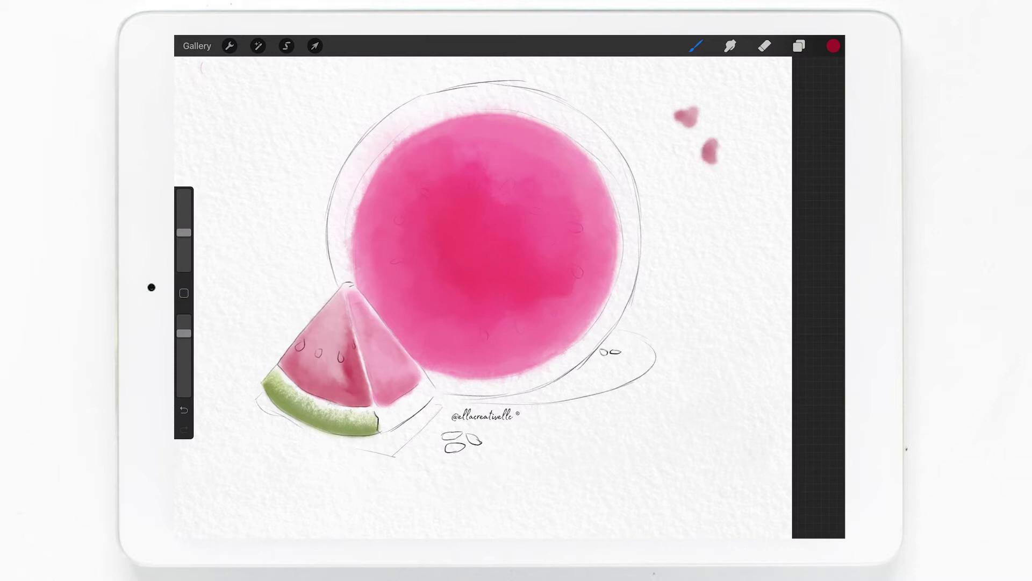
- Test a crimson dab, then choose a more saturated, darker pink
click(833, 46)
click(688, 355)
click(696, 45)
drag(658, 128, 665, 140)
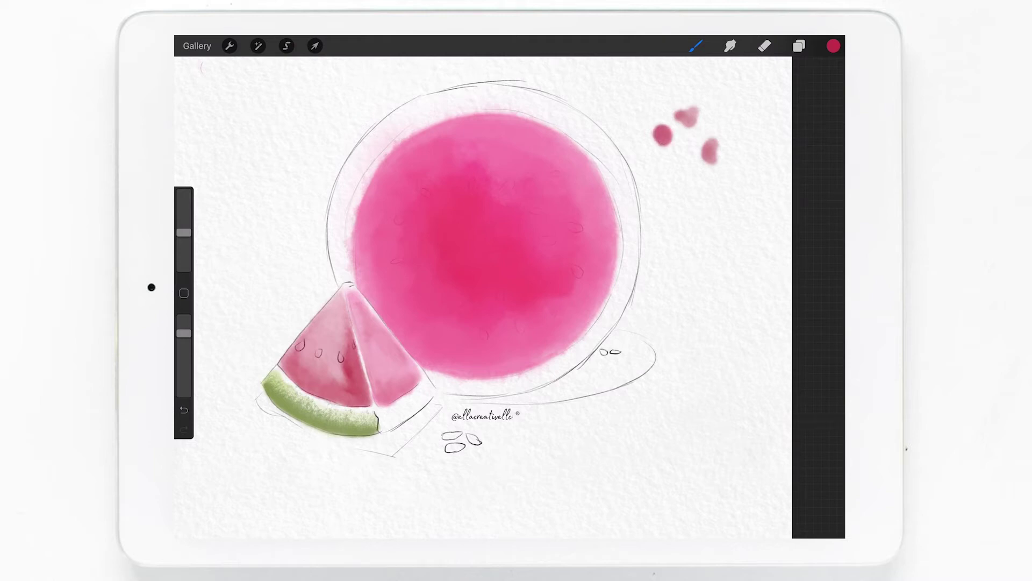
click(833, 46)
click(724, 354)
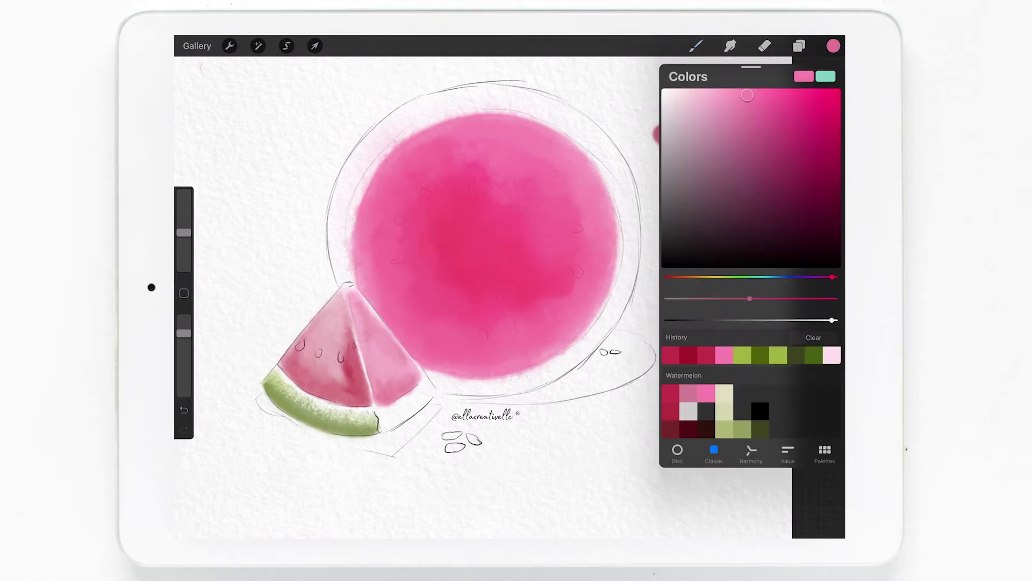
click(802, 106)
click(819, 139)
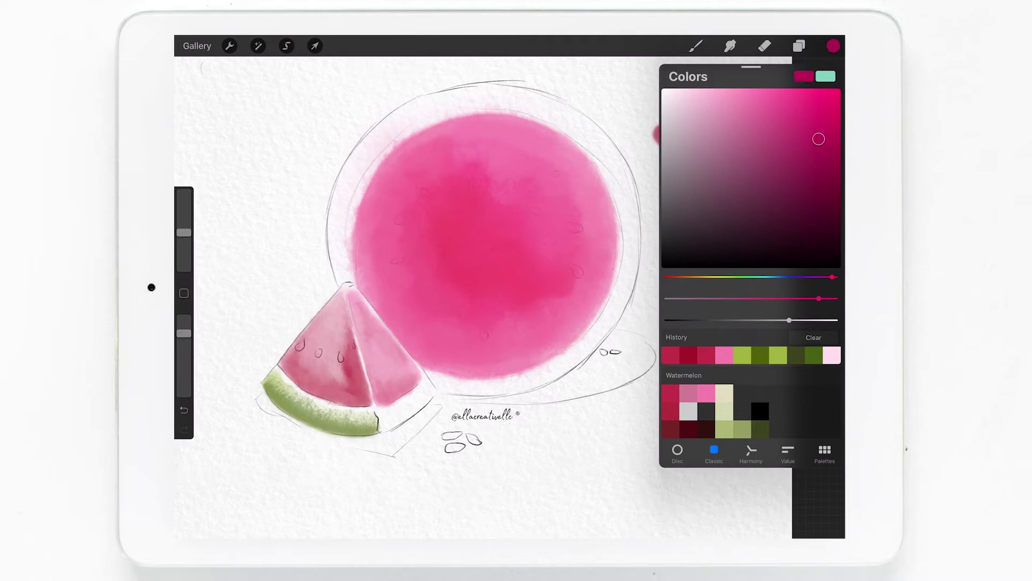
click(833, 277)
click(804, 103)
- Dab several test blobs in the new pink, then undo all the trial dabs
click(685, 183)
drag(682, 178, 691, 191)
drag(715, 228, 723, 242)
drag(184, 232, 184, 213)
mouse_move(735, 275)
mouse_down()
mouse_move(743, 285)
mouse_move(724, 264)
mouse_up()
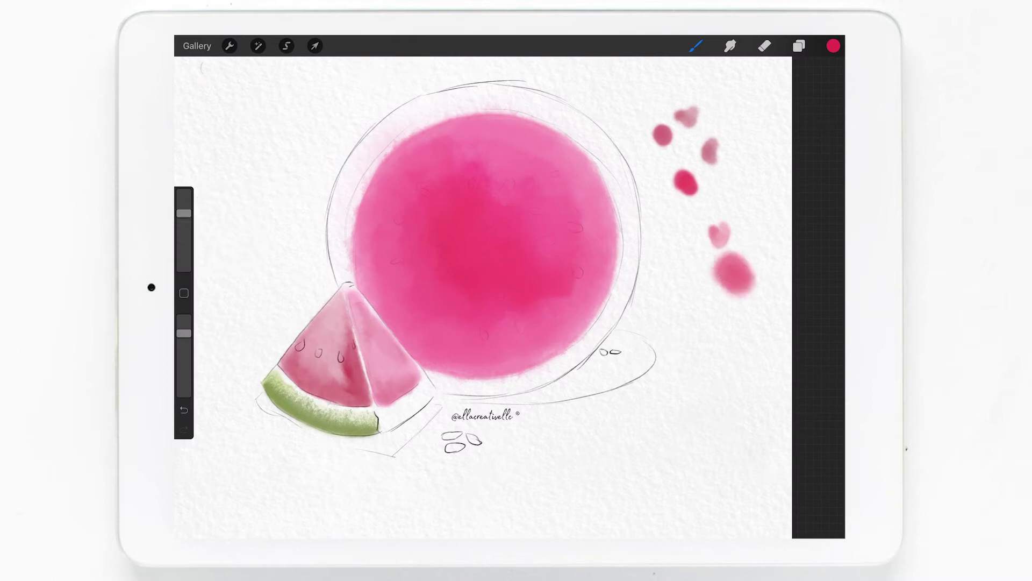
key(l)
key(l)
key(ctrl+z)
key(ctrl+z)
key(ctrl+z)
key(ctrl+z)
key(ctrl+z)
key(ctrl+z)
key(ctrl+z)
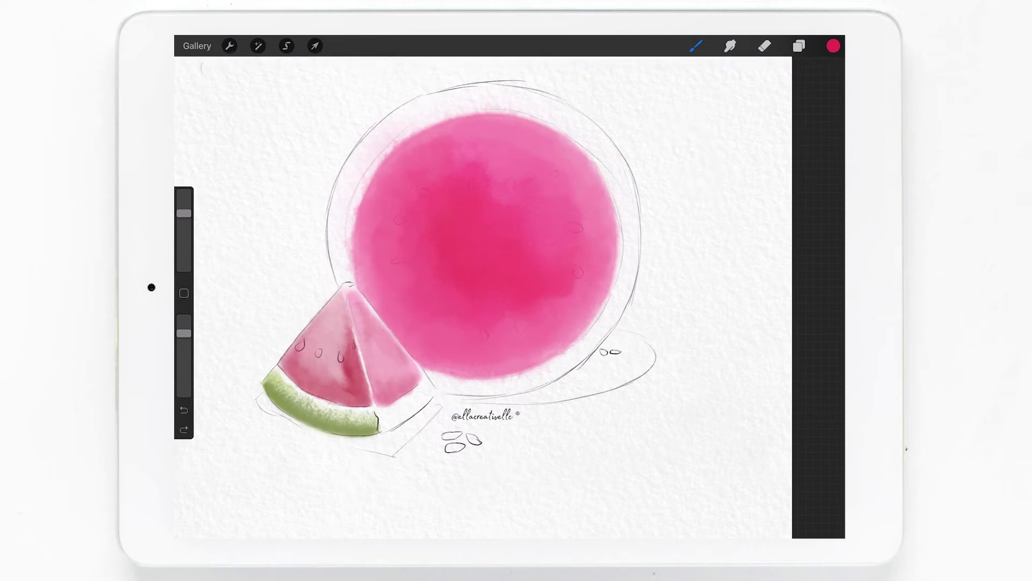
- Shrink the watercolour brush and fill the top-left seed outline with dark red
scroll(331, 375, up, 5)
drag(184, 213, 184, 251)
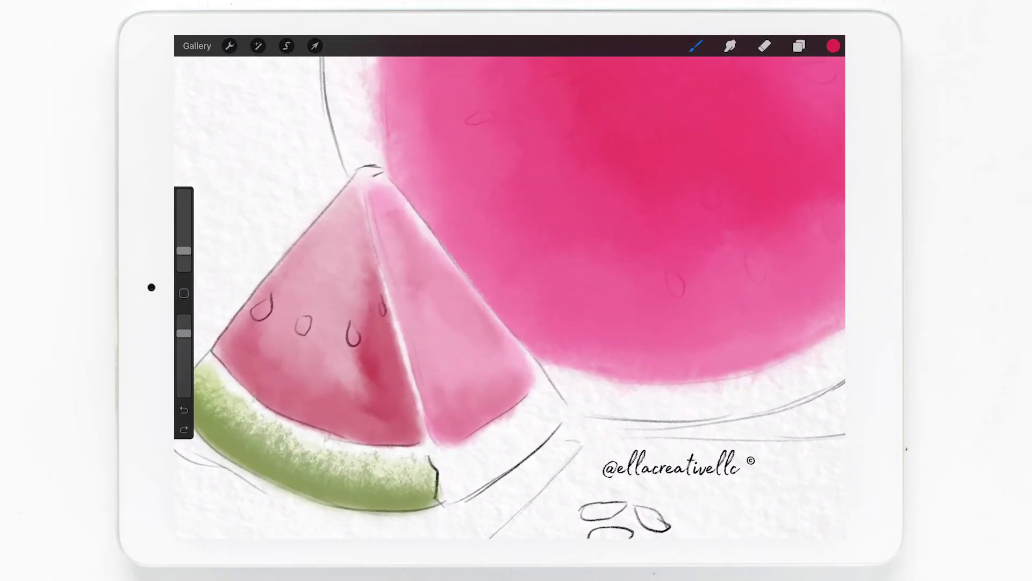
mouse_move(255, 301)
mouse_down()
mouse_move(262, 313)
mouse_move(268, 305)
mouse_up()
drag(184, 251, 184, 246)
mouse_move(259, 305)
mouse_down()
mouse_move(267, 321)
mouse_move(252, 320)
mouse_move(253, 304)
mouse_move(257, 316)
mouse_move(309, 336)
mouse_move(301, 342)
mouse_move(289, 309)
mouse_move(301, 328)
mouse_move(354, 340)
mouse_move(355, 351)
mouse_up()
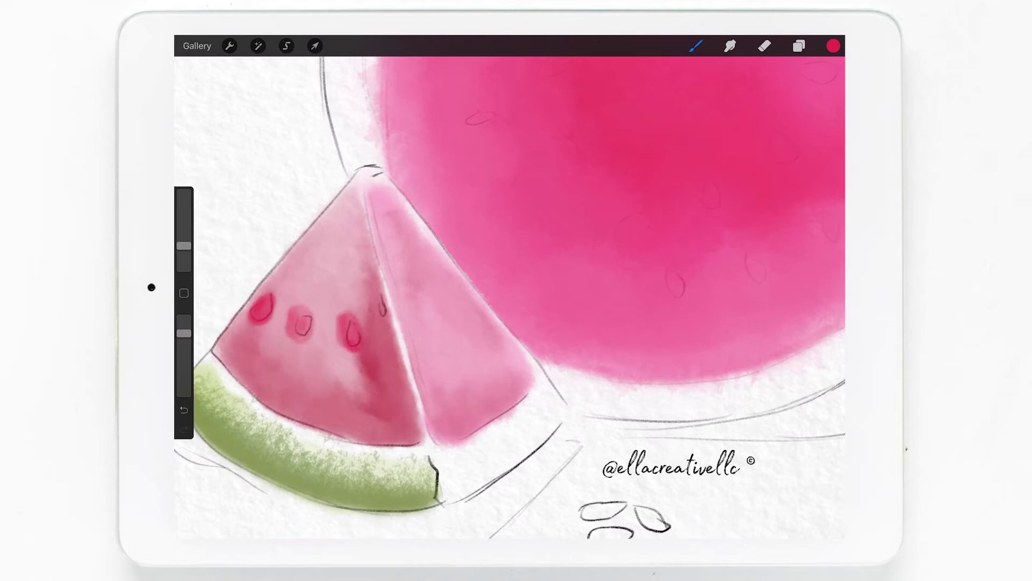
- Deepen the remaining seeds to crimson and add a dark line inside the second seed
drag(341, 313, 351, 320)
mouse_move(288, 319)
mouse_down()
mouse_move(301, 342)
mouse_move(303, 322)
mouse_move(312, 328)
mouse_move(275, 313)
mouse_move(263, 330)
mouse_up()
drag(279, 297, 280, 316)
drag(376, 296, 383, 331)
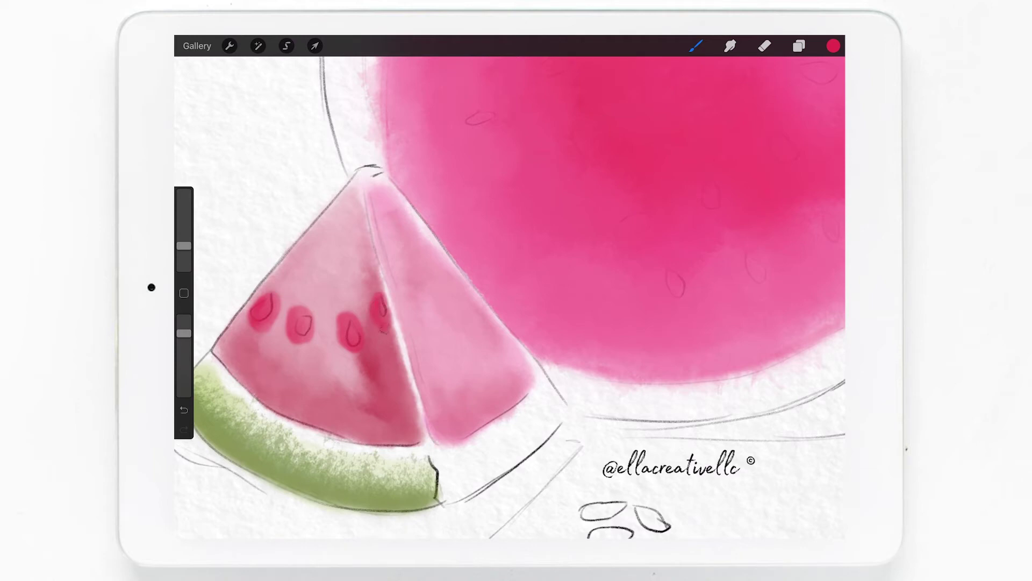
mouse_move(371, 292)
mouse_down()
mouse_move(374, 309)
mouse_move(350, 337)
mouse_move(305, 347)
mouse_move(314, 348)
mouse_up()
drag(299, 310, 301, 352)
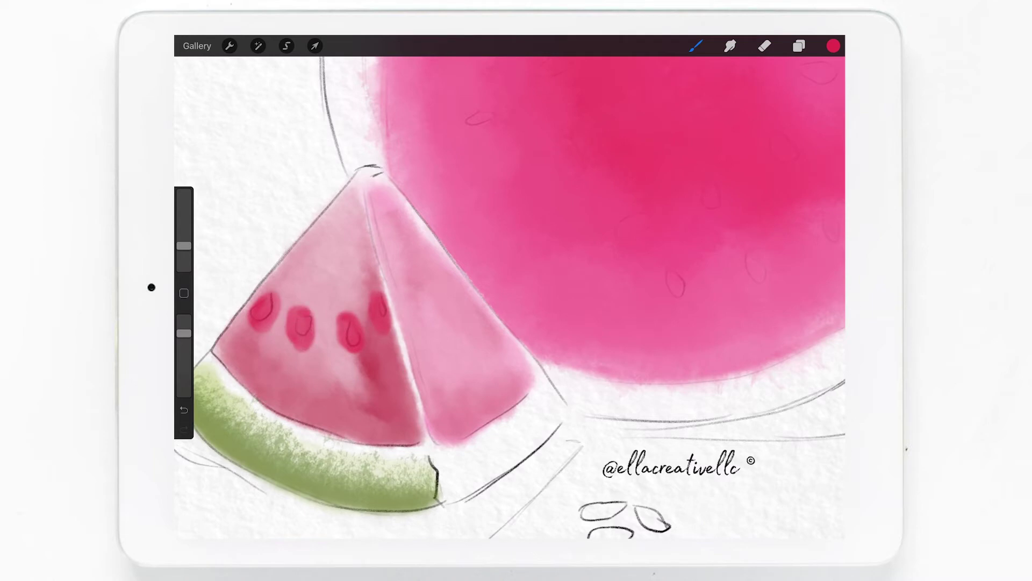
scroll(510, 291, down, 5)
click(799, 46)
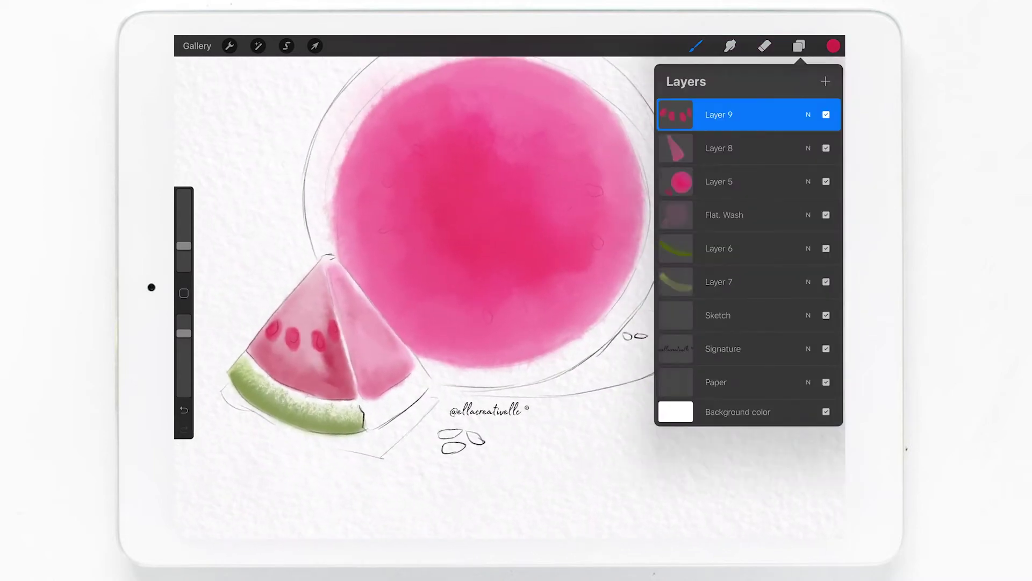
- Hide the Sketch layer and set Layer 9's opacity to 72%
click(826, 315)
click(808, 115)
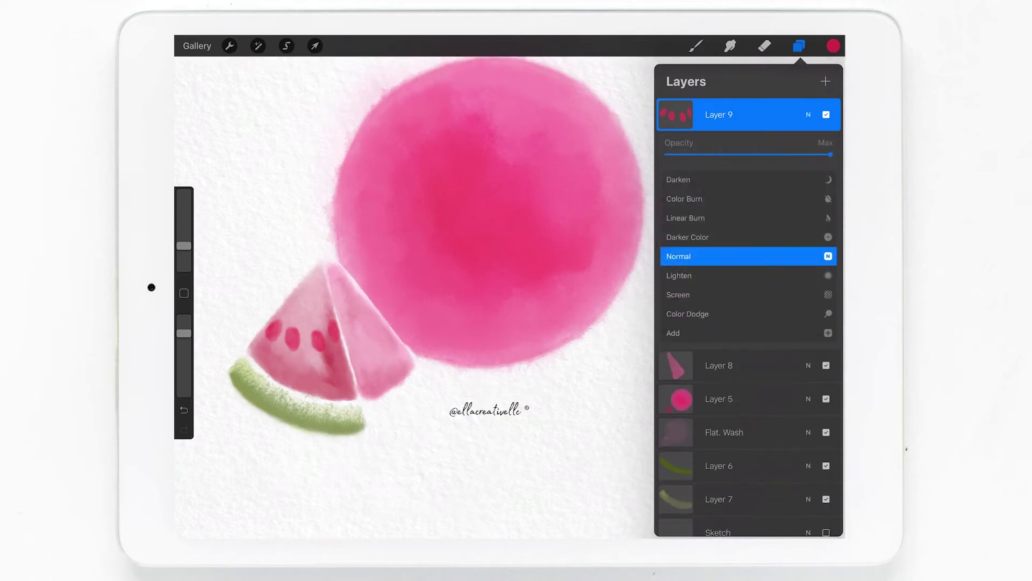
drag(786, 154, 784, 154)
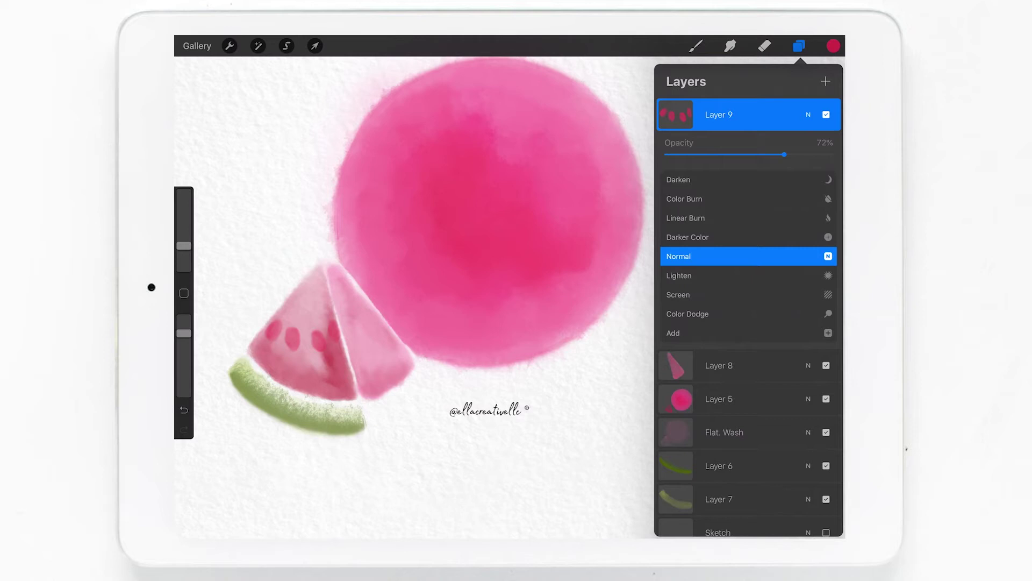
click(808, 115)
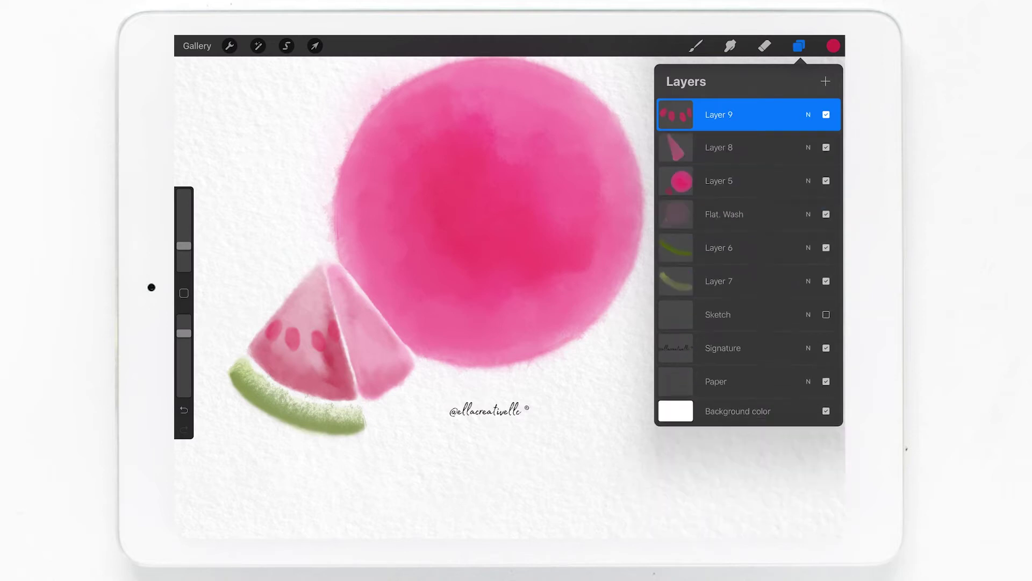
- Smudge one seed downward to soften its colour
click(730, 46)
drag(183, 192, 184, 240)
mouse_move(297, 324)
mouse_down()
mouse_move(297, 351)
mouse_move(304, 341)
mouse_up()
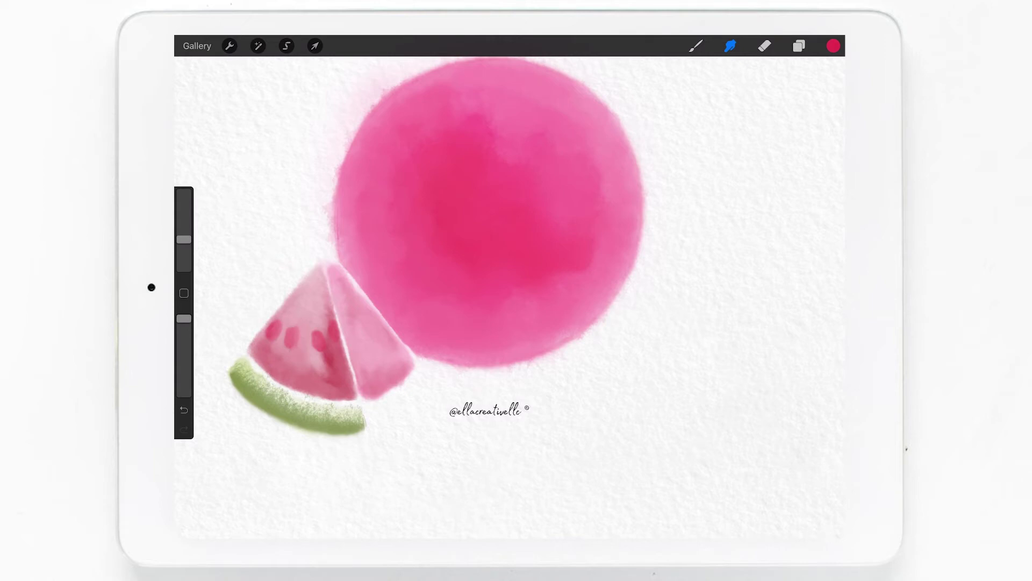
scroll(313, 314, up, 5)
- Select the LB Watery Leaves brush from the LB Leaves set
click(695, 45)
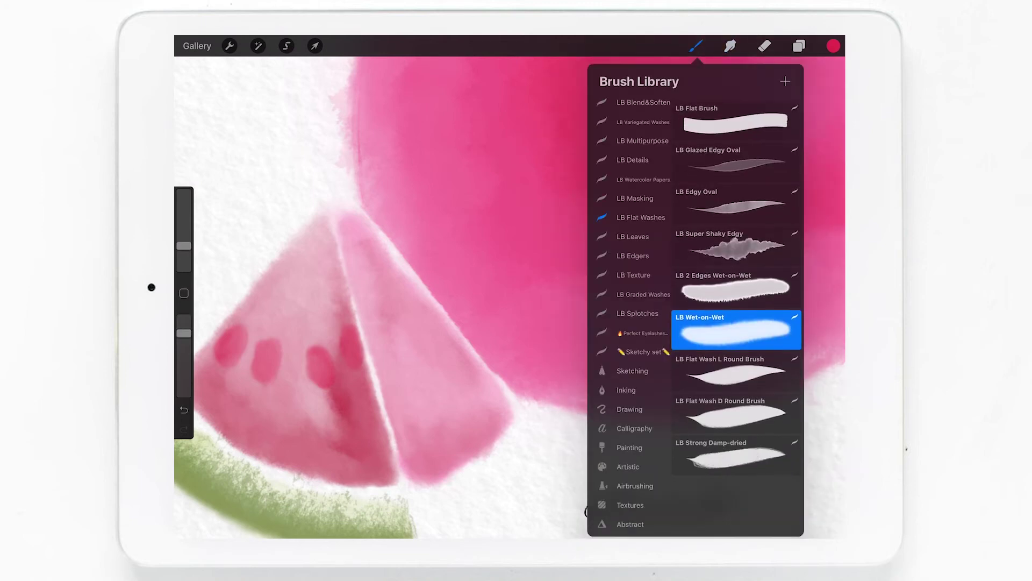
click(633, 236)
click(736, 329)
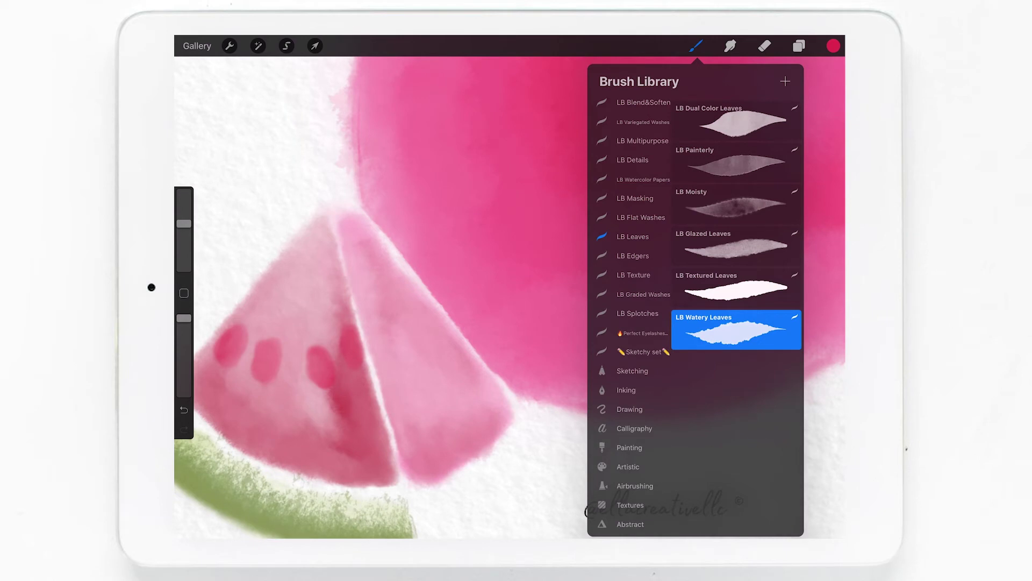
click(281, 344)
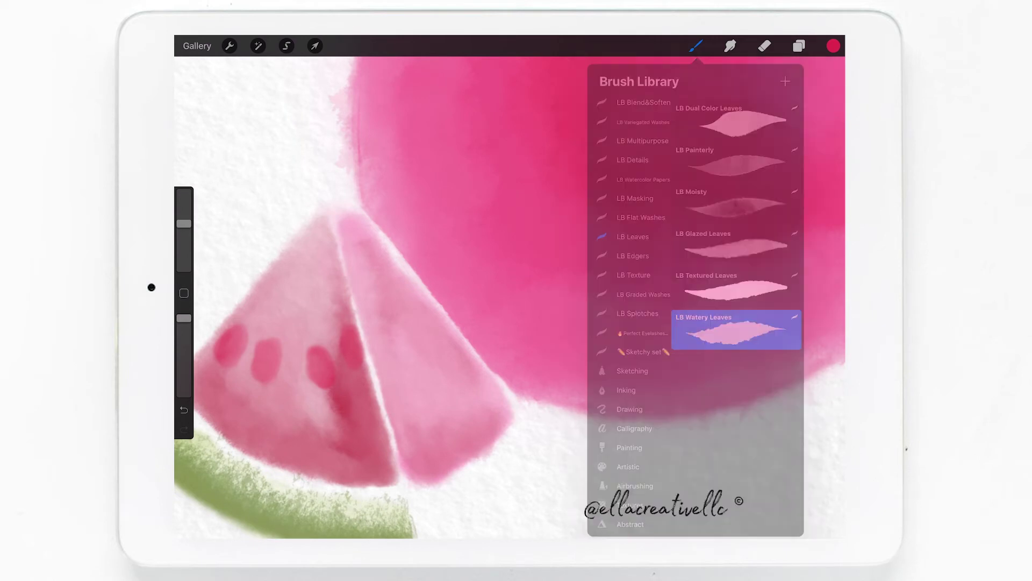
- Test a pink stroke over the seeds, undo it, and clear Layer 9
drag(281, 333, 290, 387)
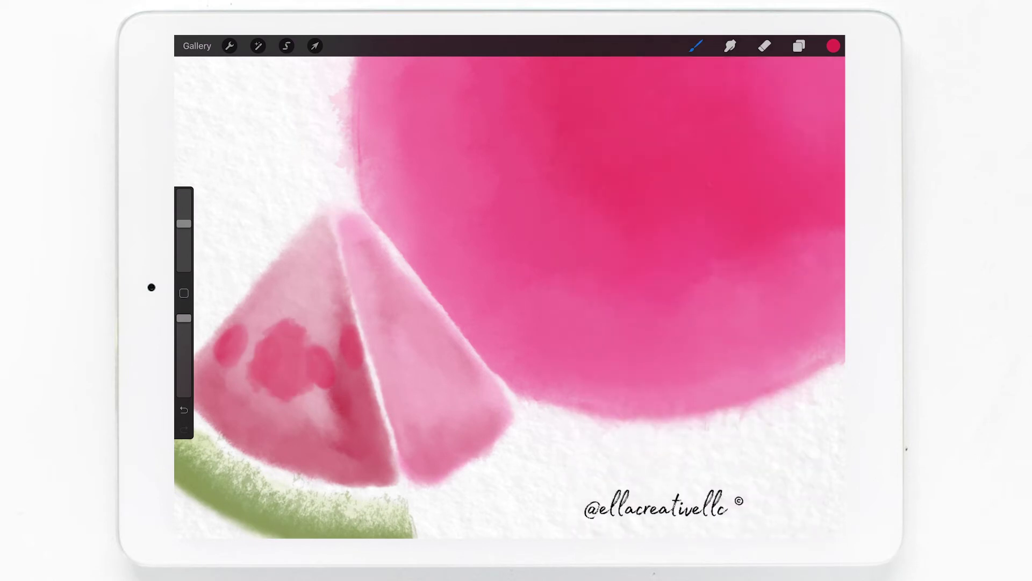
key(ctrl+z)
click(799, 45)
click(825, 81)
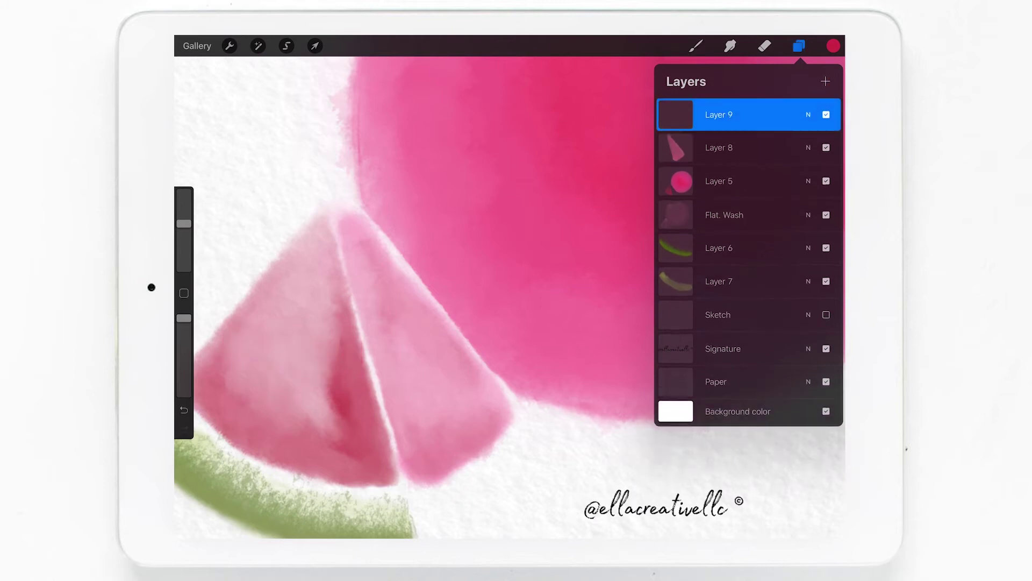
- Turn the Sketch layer back on and wash dark pink around the top-left seed
click(696, 46)
drag(184, 223, 184, 244)
click(799, 45)
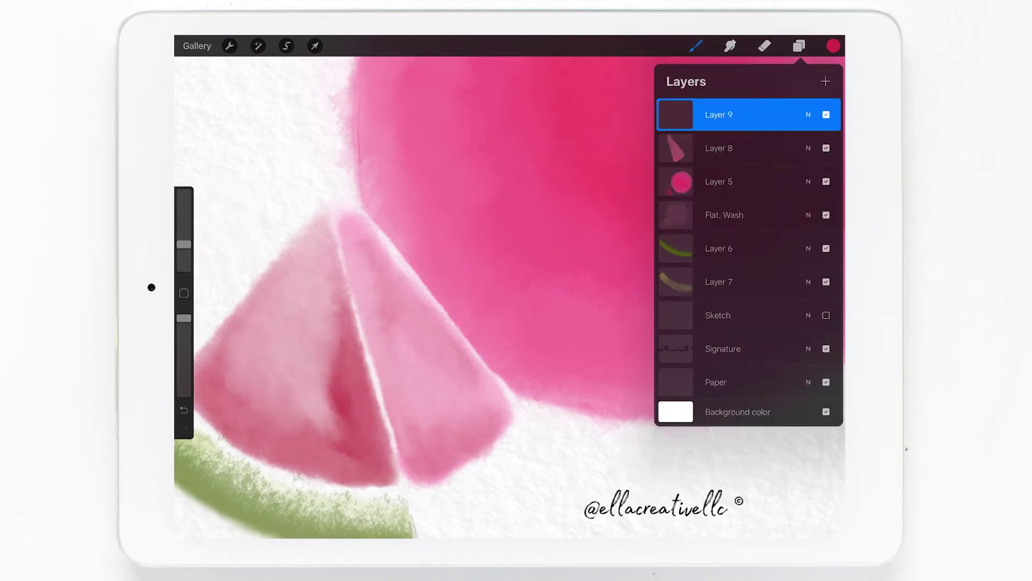
click(826, 315)
click(799, 46)
click(238, 327)
drag(184, 244, 184, 239)
mouse_move(231, 329)
mouse_down()
mouse_move(240, 360)
mouse_move(226, 353)
mouse_move(247, 336)
mouse_move(234, 325)
mouse_move(280, 351)
mouse_move(268, 379)
mouse_up()
- Wash dark pink around the second, third and fourth seeds with a smaller brush
mouse_move(285, 340)
mouse_down()
mouse_move(263, 376)
mouse_move(258, 350)
mouse_up()
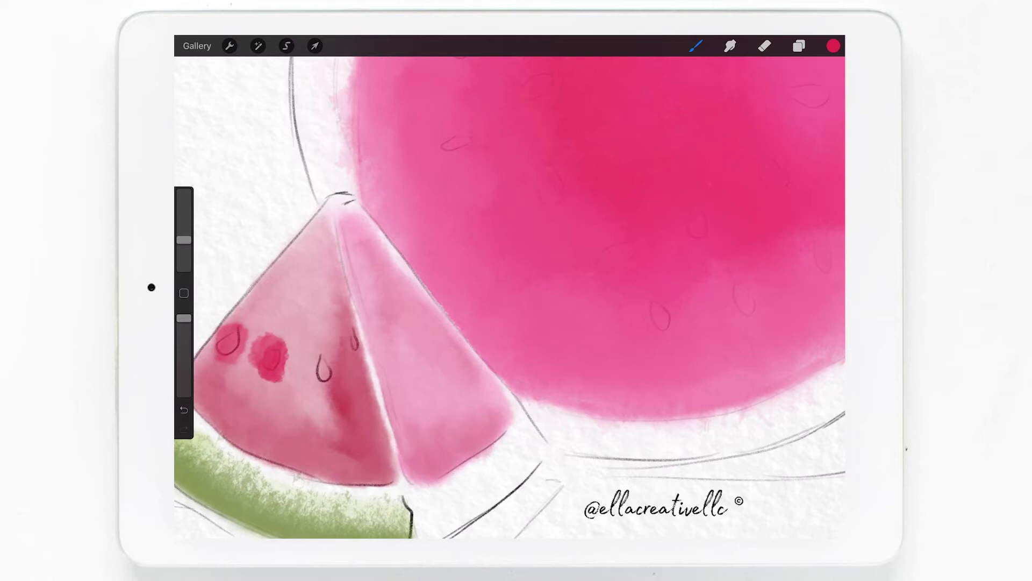
drag(184, 240, 184, 248)
mouse_move(322, 344)
mouse_down()
mouse_move(329, 379)
mouse_move(334, 371)
mouse_move(310, 384)
mouse_up()
drag(310, 355, 309, 386)
drag(321, 385, 333, 389)
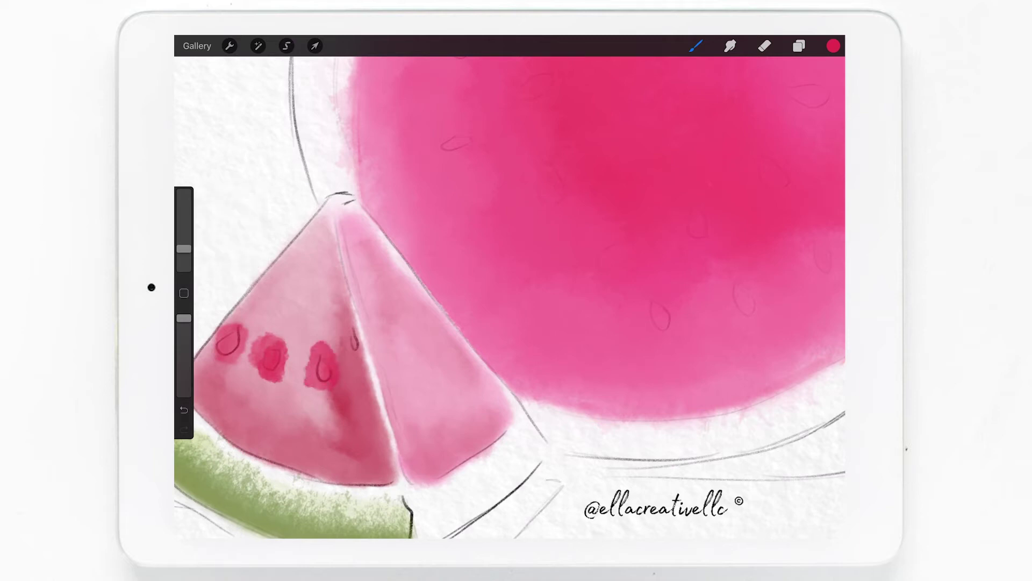
mouse_move(355, 325)
mouse_down()
mouse_move(359, 356)
mouse_move(349, 362)
mouse_up()
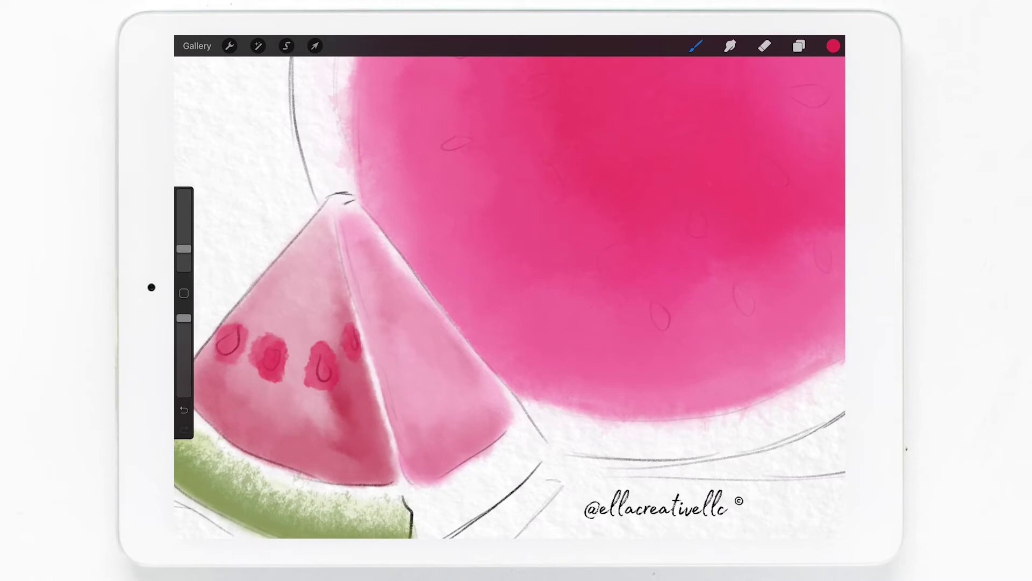
click(799, 46)
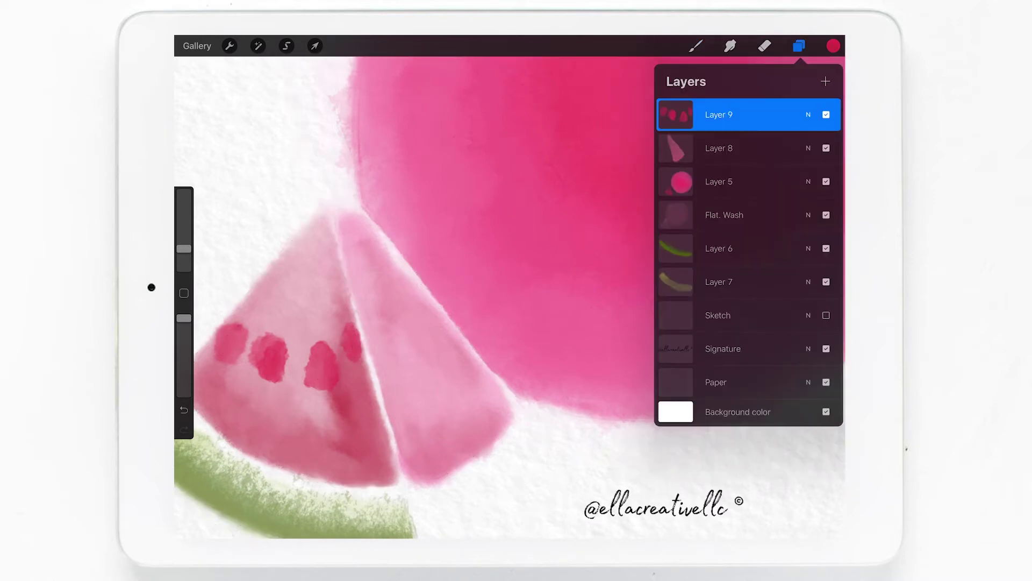
- Set Layer 9 to 81% opacity and raise its saturation to 55%
click(808, 115)
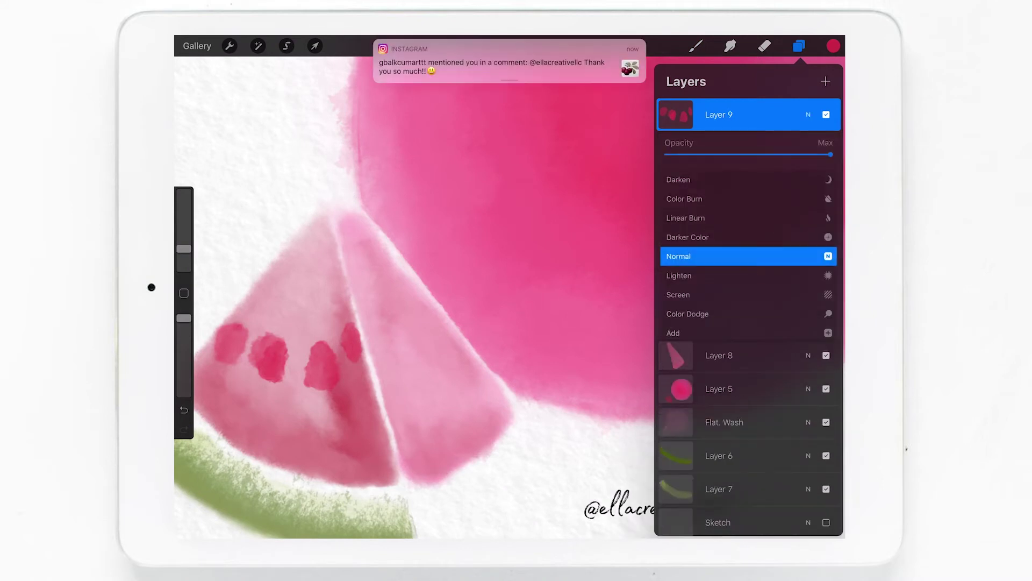
drag(785, 155, 799, 154)
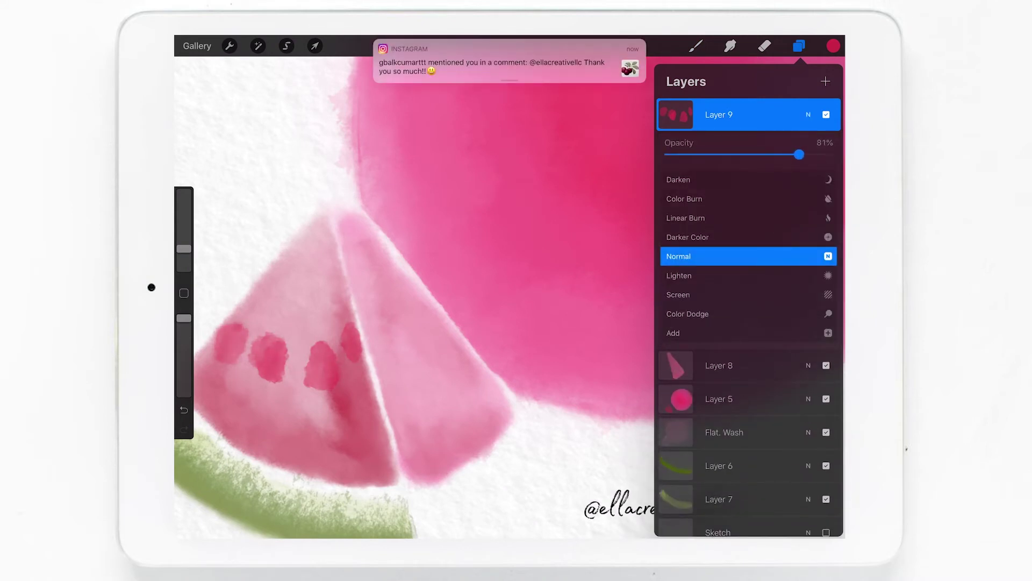
click(808, 114)
click(258, 45)
click(253, 273)
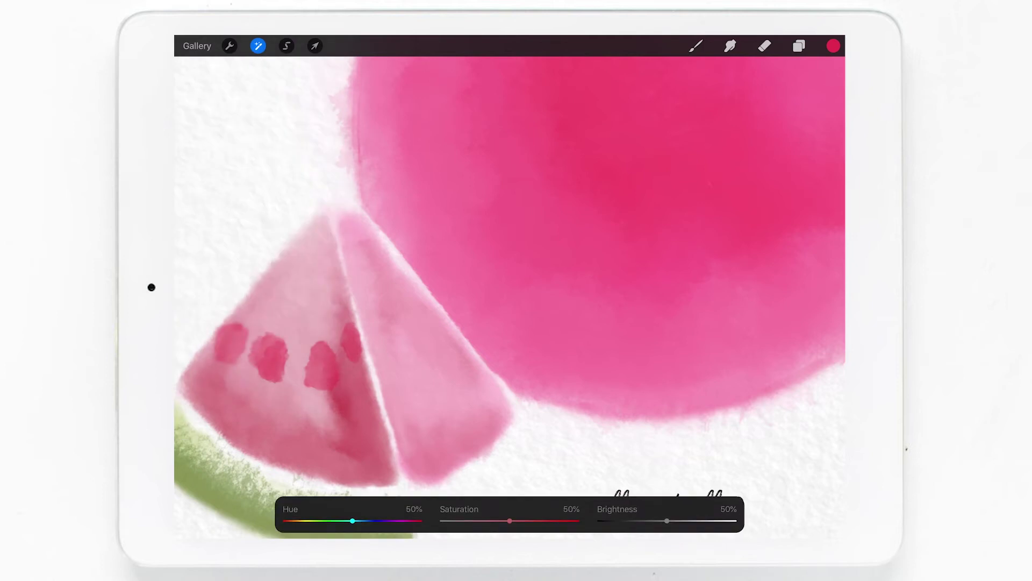
drag(509, 521, 516, 520)
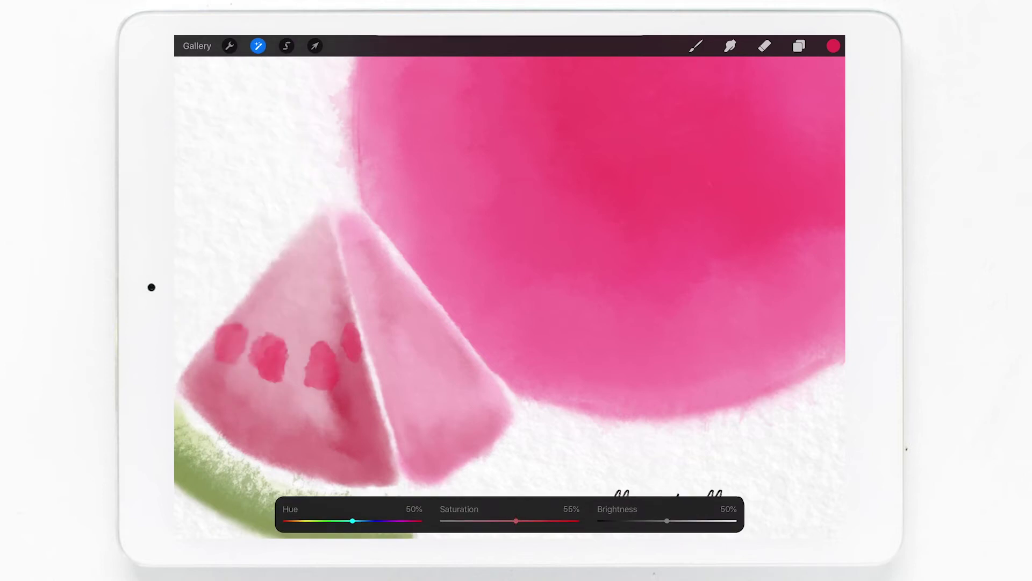
click(258, 46)
- Lasso the seeds and rotate them by 15 degrees
click(696, 46)
scroll(537, 268, down, 5)
scroll(538, 269, down, 3)
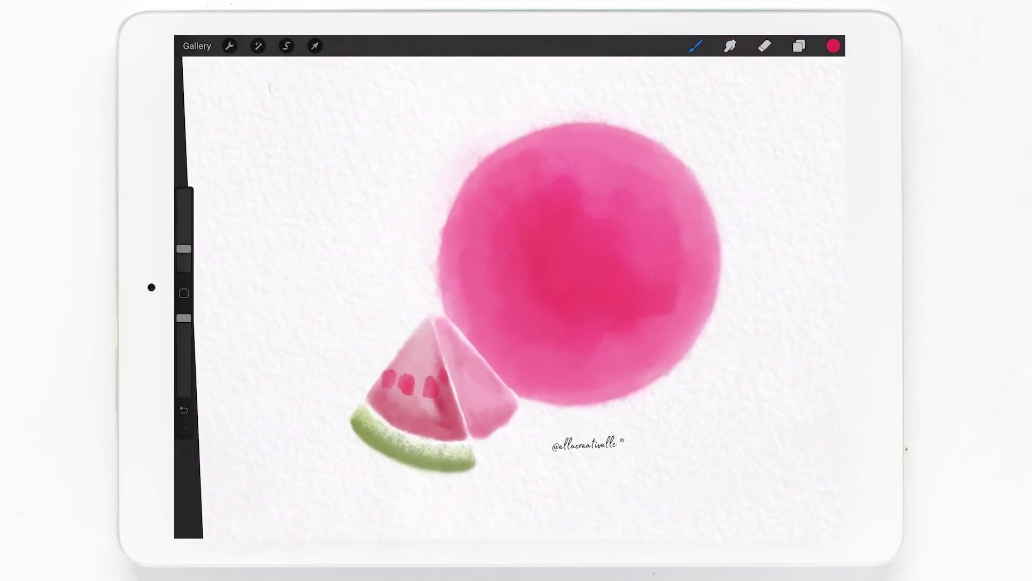
scroll(537, 290, down, 2)
click(259, 45)
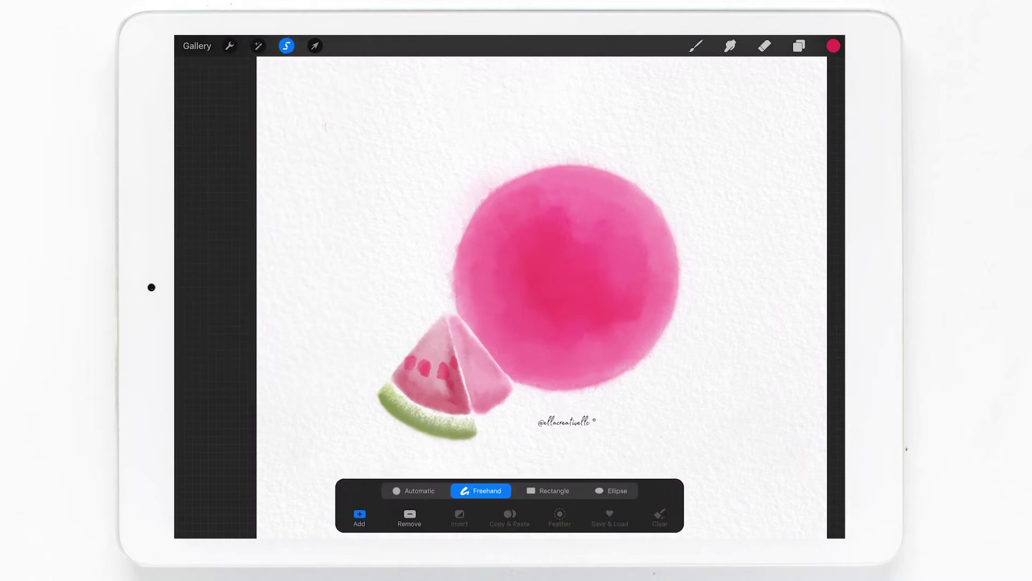
drag(408, 352, 411, 384)
click(315, 45)
drag(418, 337, 416, 370)
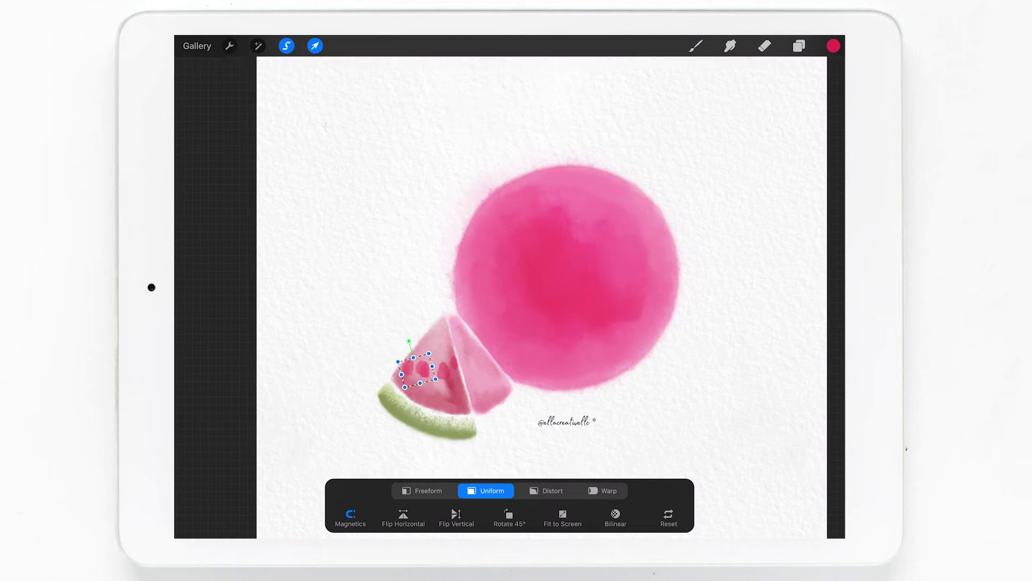
click(695, 46)
- Reselect the seeds, then lasso a single seed and nudge it into place
click(286, 46)
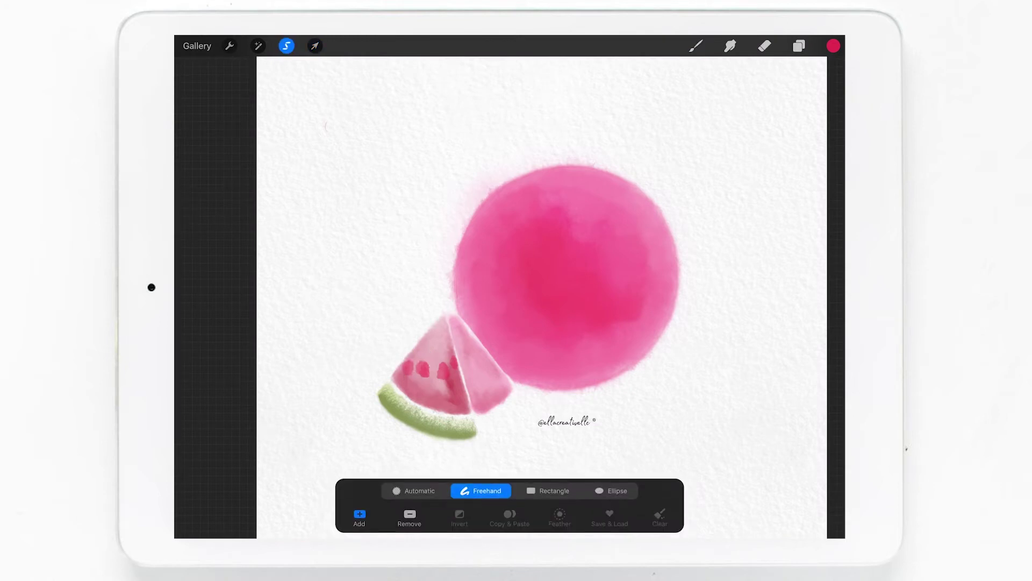
click(315, 45)
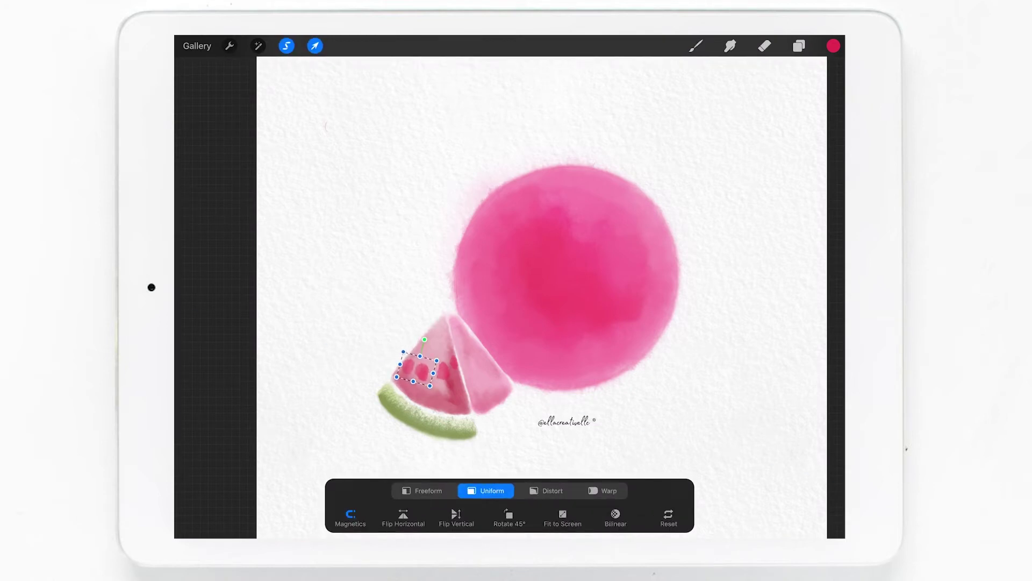
click(696, 45)
click(287, 46)
mouse_move(434, 363)
mouse_down()
mouse_move(452, 383)
mouse_move(447, 375)
mouse_up()
click(315, 46)
click(696, 46)
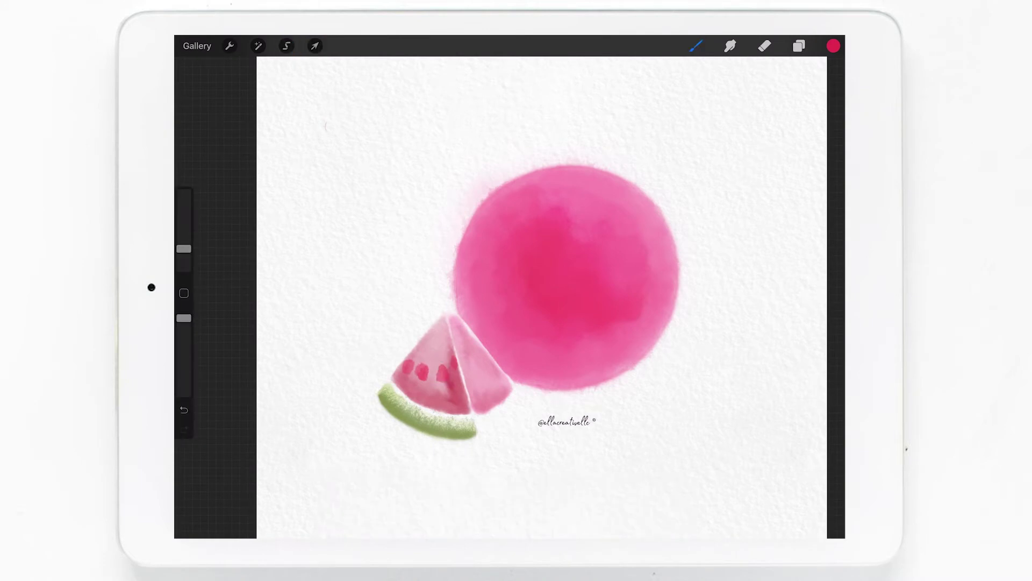
- Pick a pinkish red and darken the upper-right, second and first seeds with dabs
scroll(465, 385, up, 5)
click(833, 46)
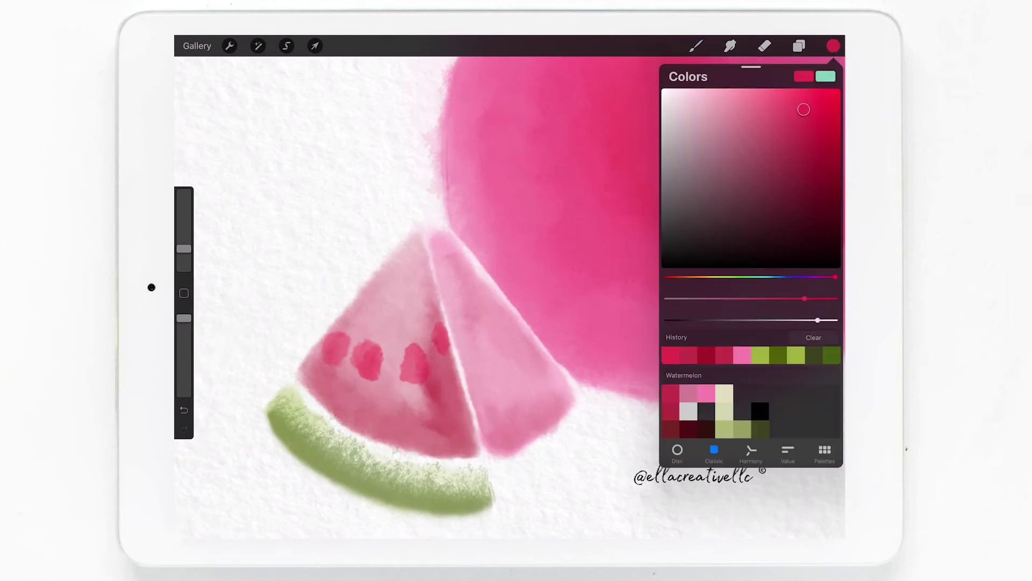
click(670, 354)
click(833, 46)
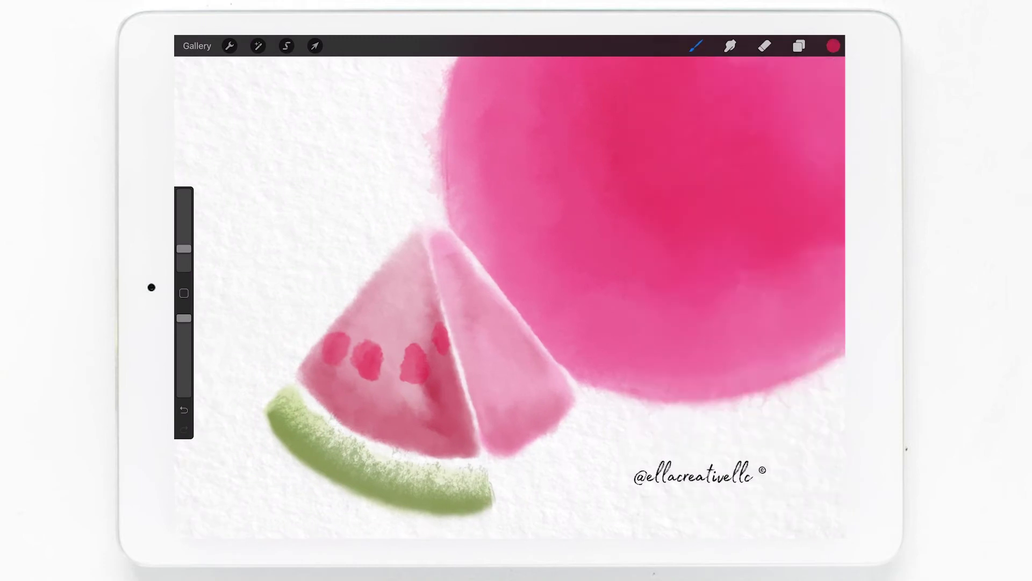
click(434, 336)
drag(434, 345, 410, 380)
click(358, 362)
click(371, 348)
mouse_move(327, 338)
mouse_down()
mouse_move(341, 361)
mouse_move(332, 366)
mouse_move(354, 361)
mouse_move(422, 386)
mouse_move(444, 362)
mouse_up()
- Switch to Smudge and undo the last paint stroke
click(730, 46)
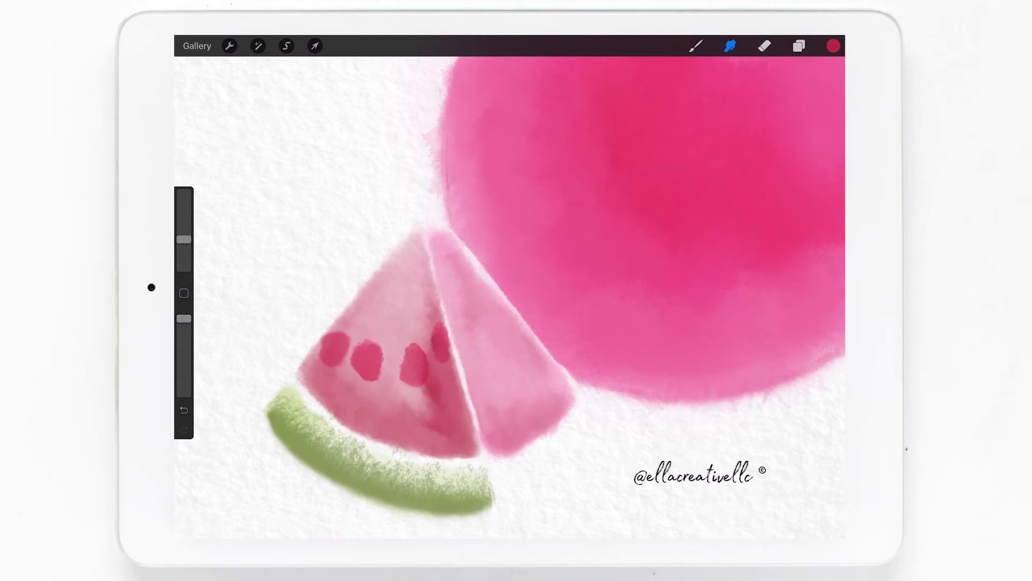
key(ctrl+z)
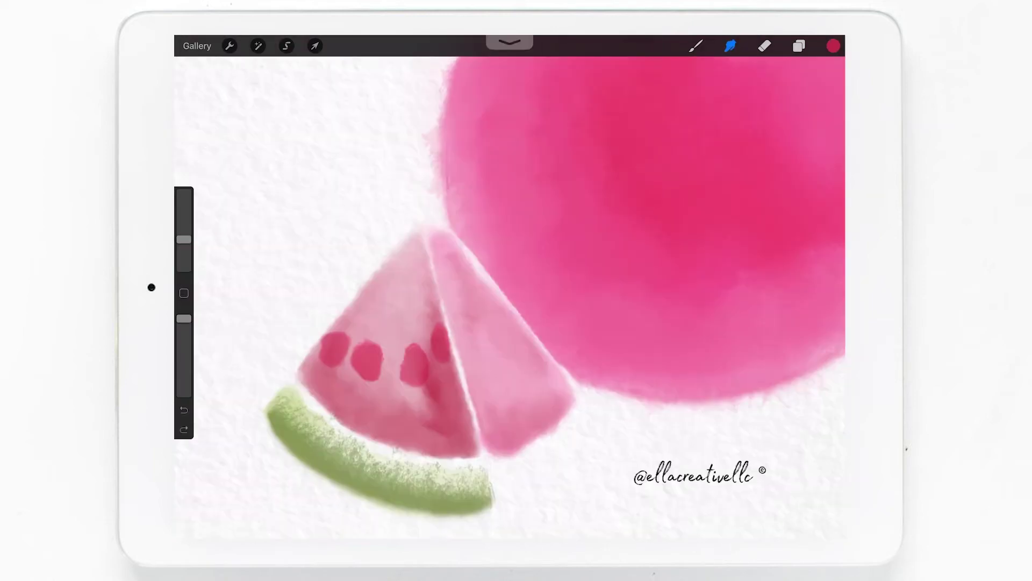
drag(834, 35, 774, 162)
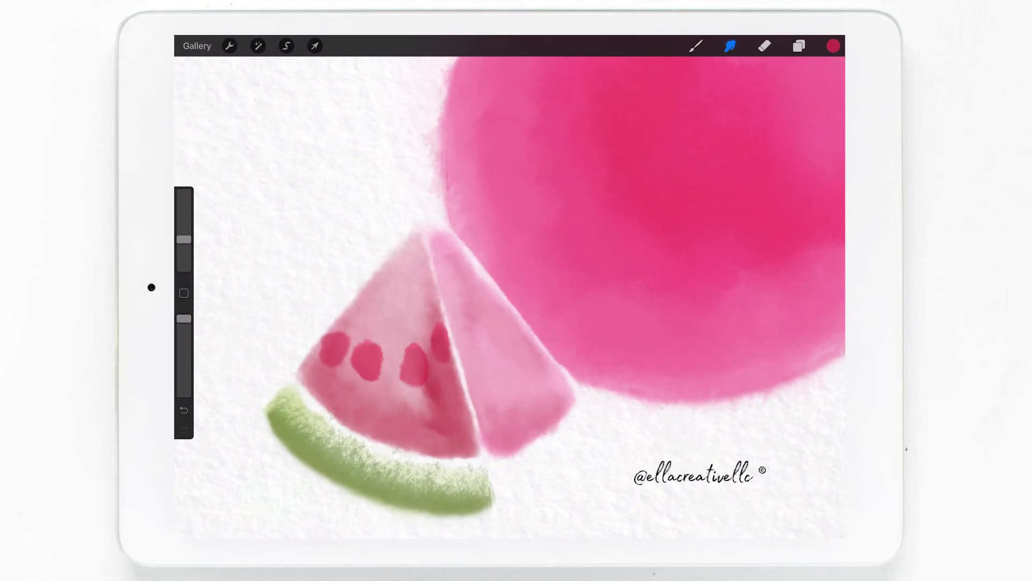
click(799, 46)
- Reorder Layer 9 in the stack and nudge its opacity to 68%
drag(763, 135, 764, 177)
click(808, 181)
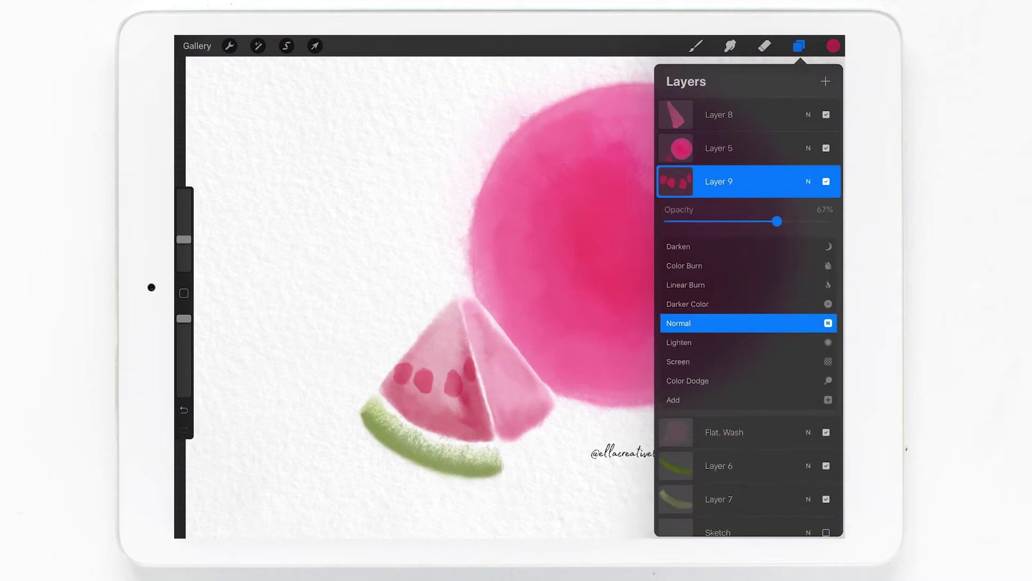
drag(777, 221, 778, 221)
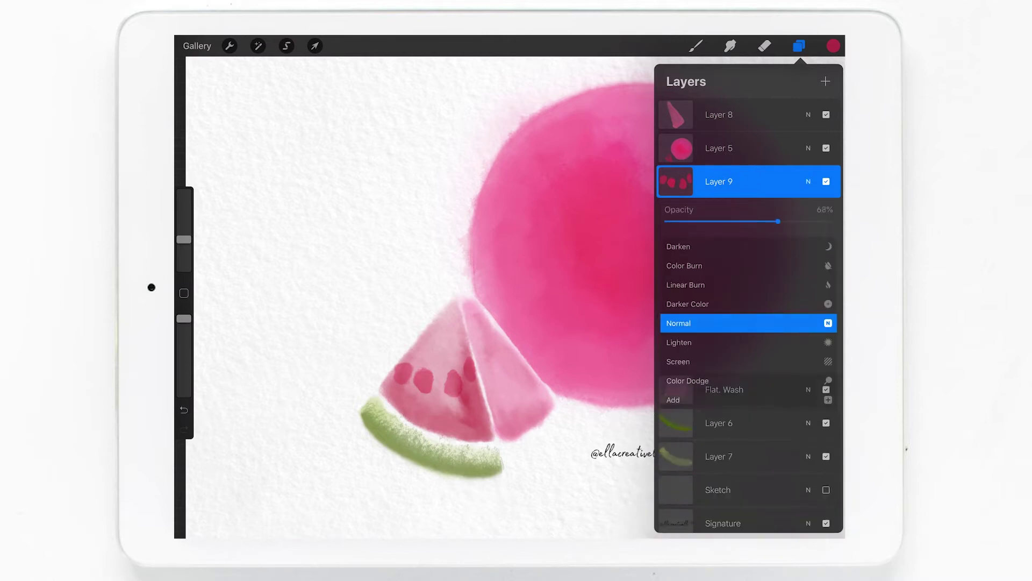
click(808, 181)
- Move Layer 9 to the top of the stack and set its blend mode to Multiply
drag(752, 181, 752, 114)
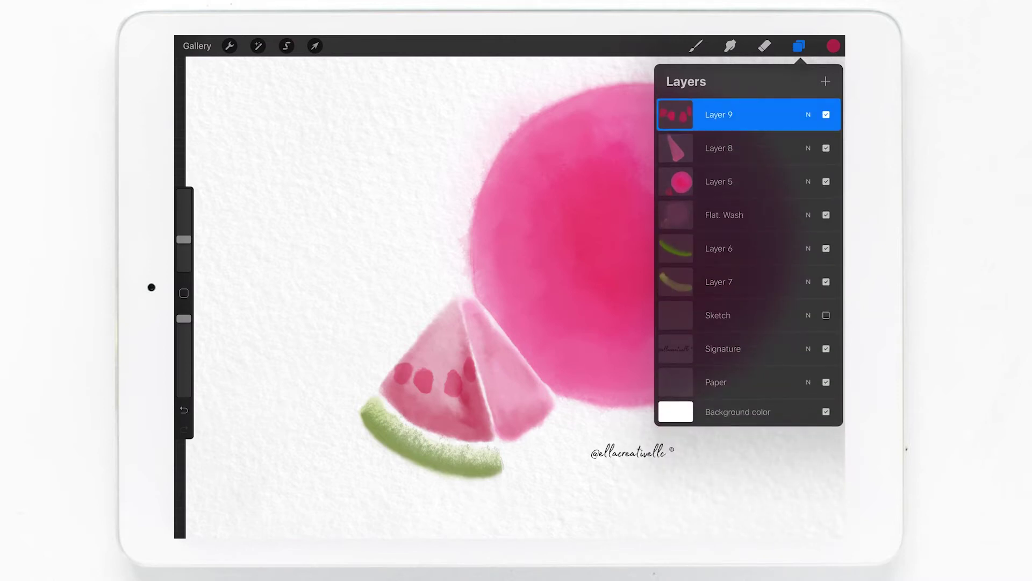
click(808, 114)
scroll(747, 252, up, 3)
click(747, 256)
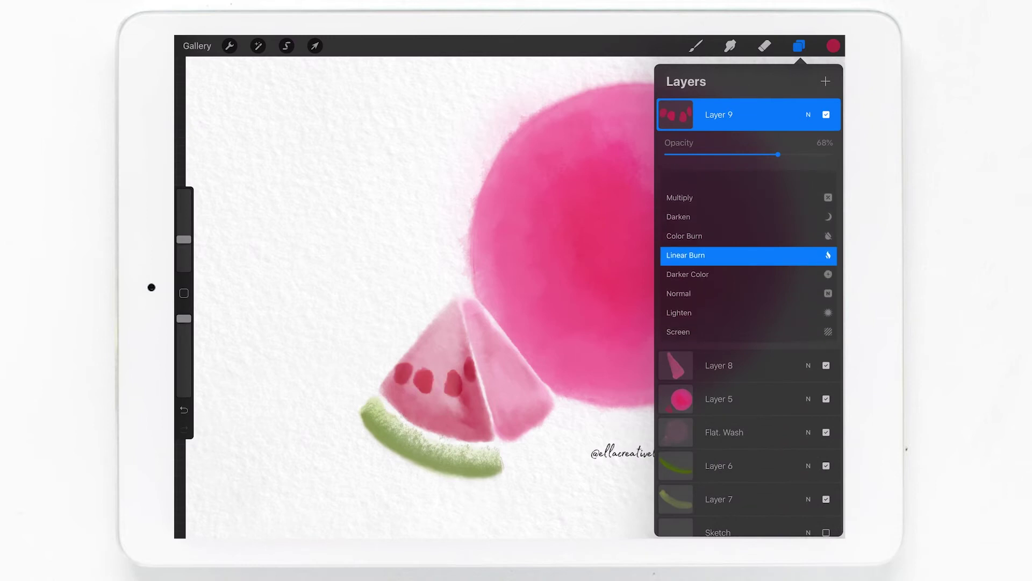
scroll(748, 256, down, 2)
scroll(747, 256, down, 1)
scroll(748, 256, down, 1)
scroll(747, 256, down, 1)
scroll(747, 256, down, 1)
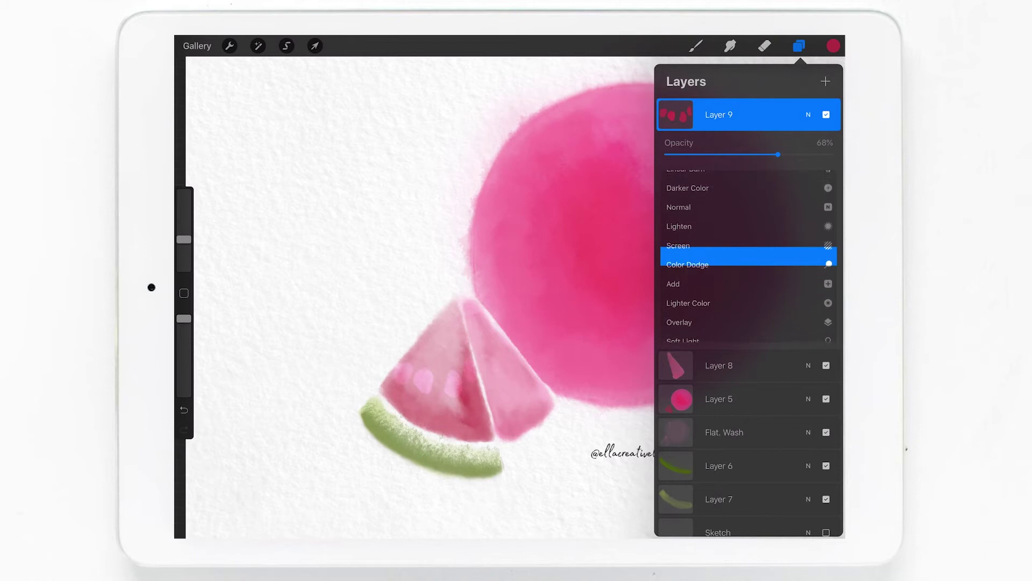
scroll(747, 256, down, 2)
scroll(747, 256, up, 1)
scroll(748, 256, up, 5)
scroll(747, 256, up, 2)
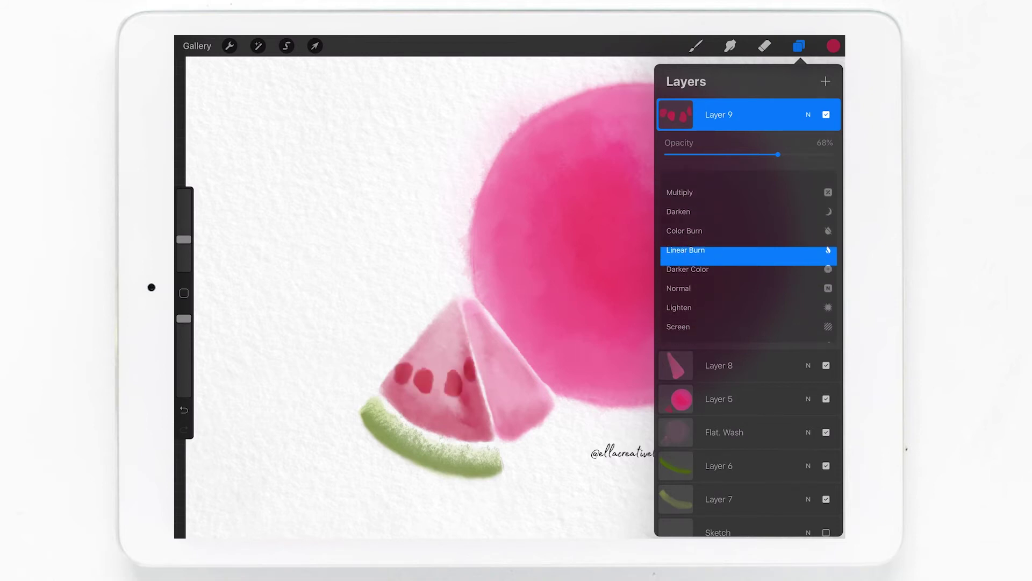
scroll(747, 256, up, 3)
scroll(747, 256, down, 2)
scroll(747, 256, up, 1)
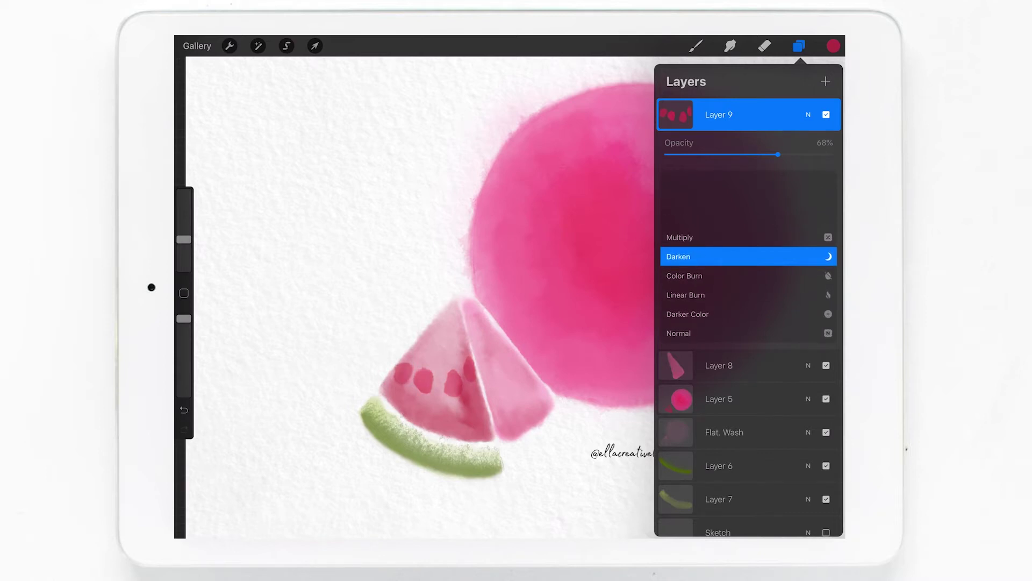
scroll(747, 256, down, 3)
scroll(747, 256, down, 1)
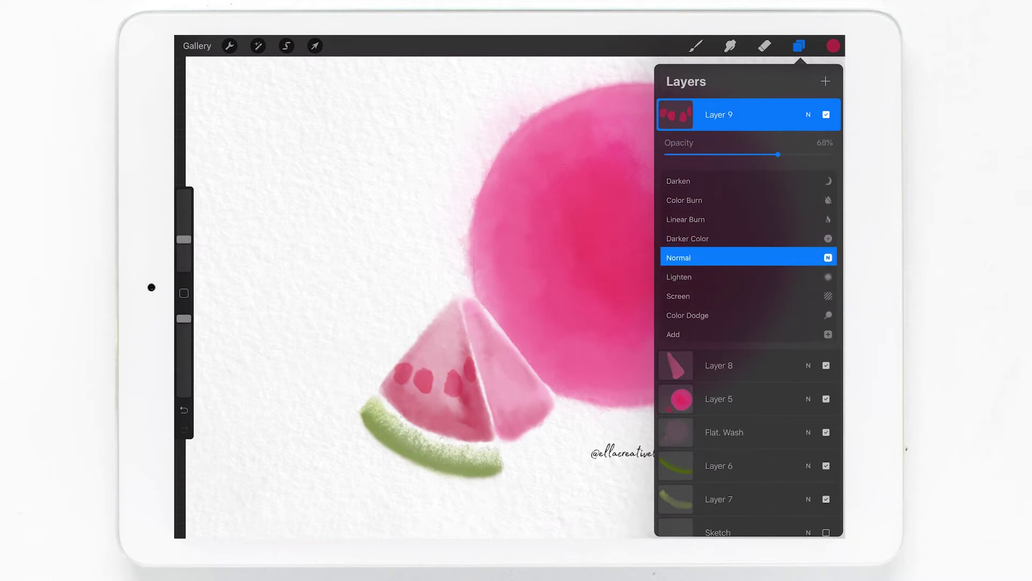
scroll(747, 256, up, 3)
scroll(747, 256, up, 2)
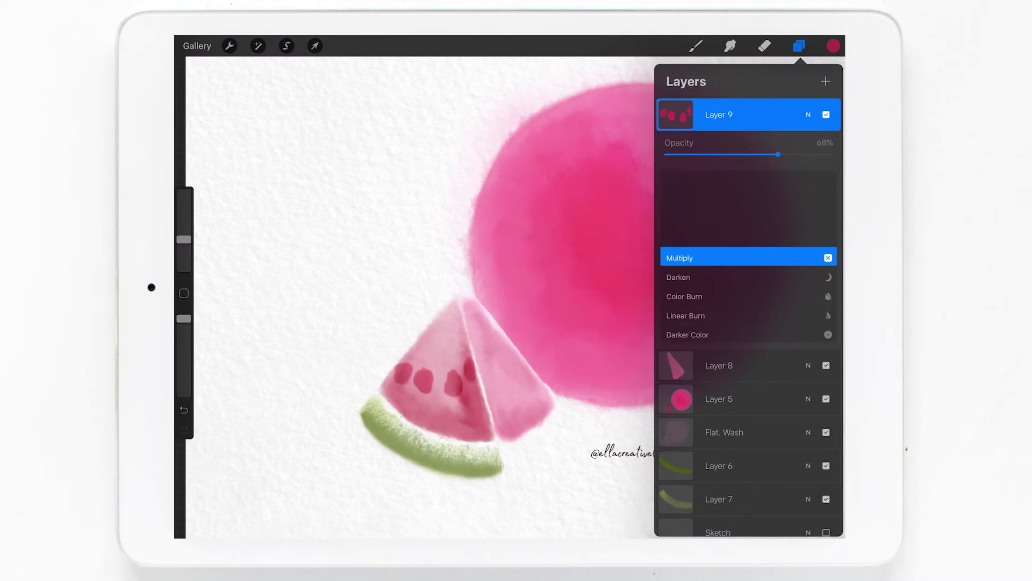
- Lower Layer 9's opacity to 52%
drag(778, 155, 750, 154)
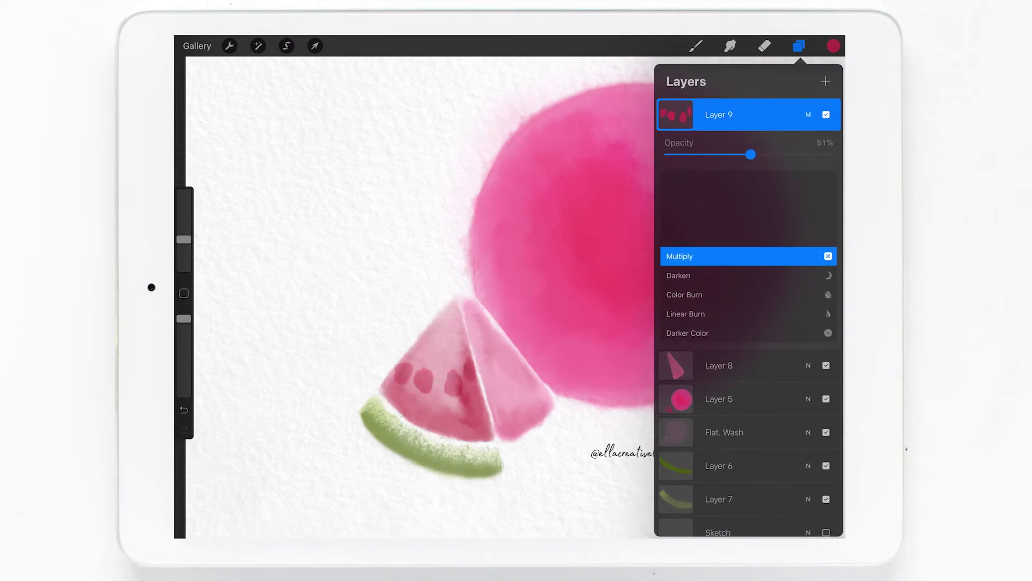
drag(751, 155, 752, 155)
click(799, 46)
- Add a new Layer 10 above the melon circle's Layer 5
click(730, 46)
click(725, 181)
click(825, 81)
click(799, 46)
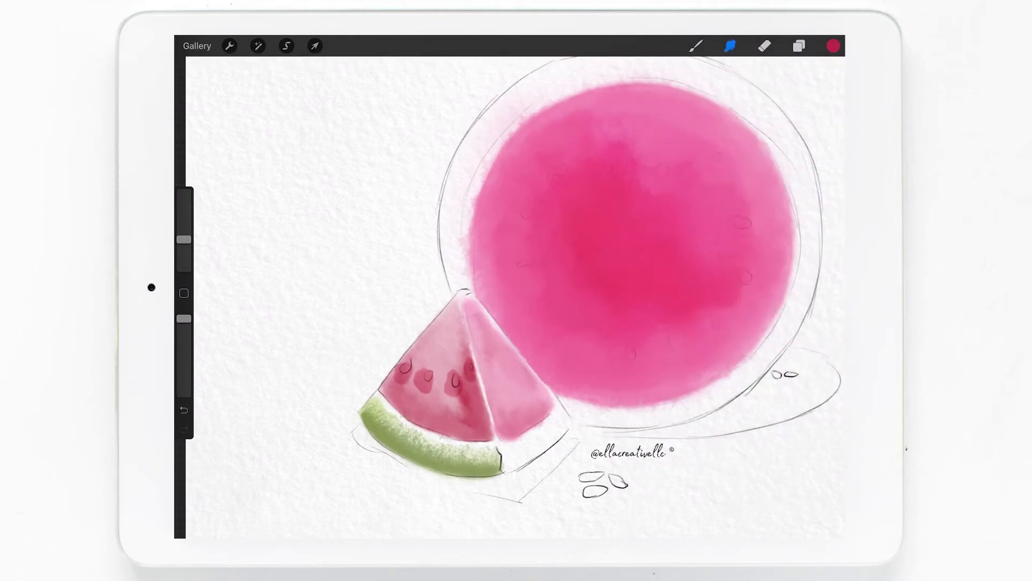
- Move the Sketch layer to the top of the stack
click(799, 45)
click(726, 348)
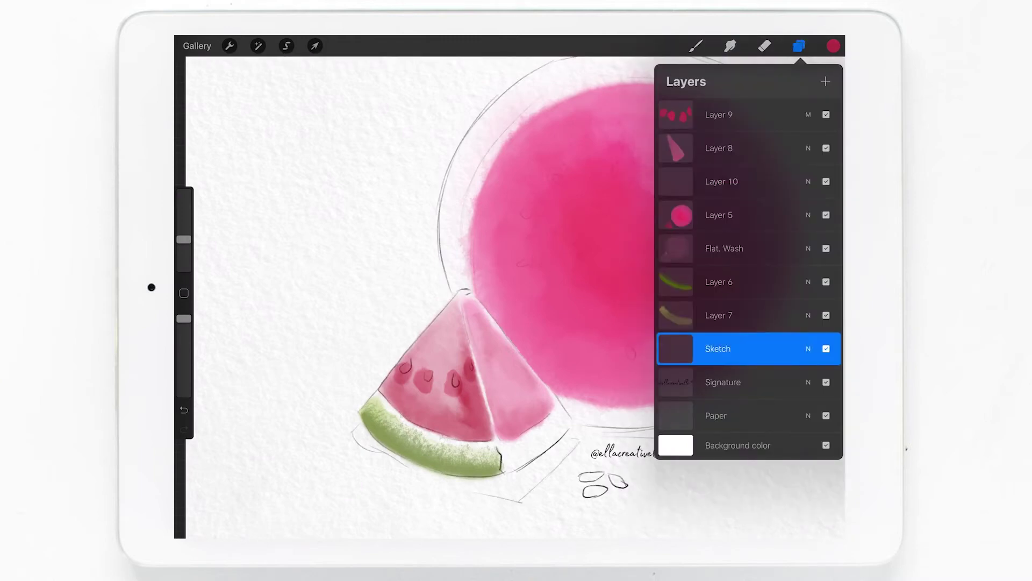
drag(726, 348, 726, 114)
click(799, 46)
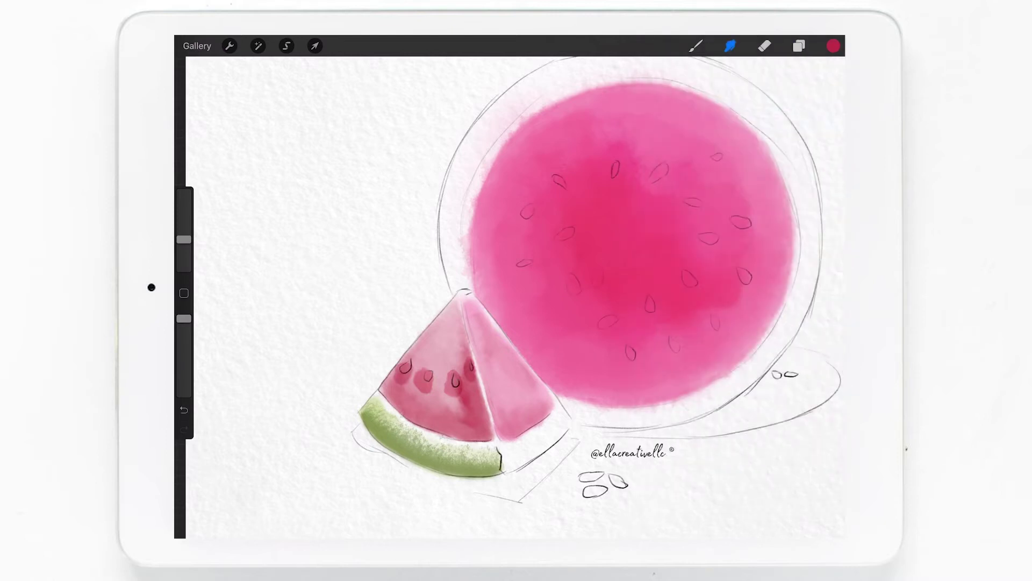
- Dab dark pink watercolour blotches across the round melon's centre
click(696, 45)
drag(565, 279, 578, 295)
drag(184, 240, 183, 233)
mouse_move(567, 277)
mouse_down()
mouse_move(586, 301)
mouse_move(564, 280)
mouse_move(578, 299)
mouse_move(613, 291)
mouse_up()
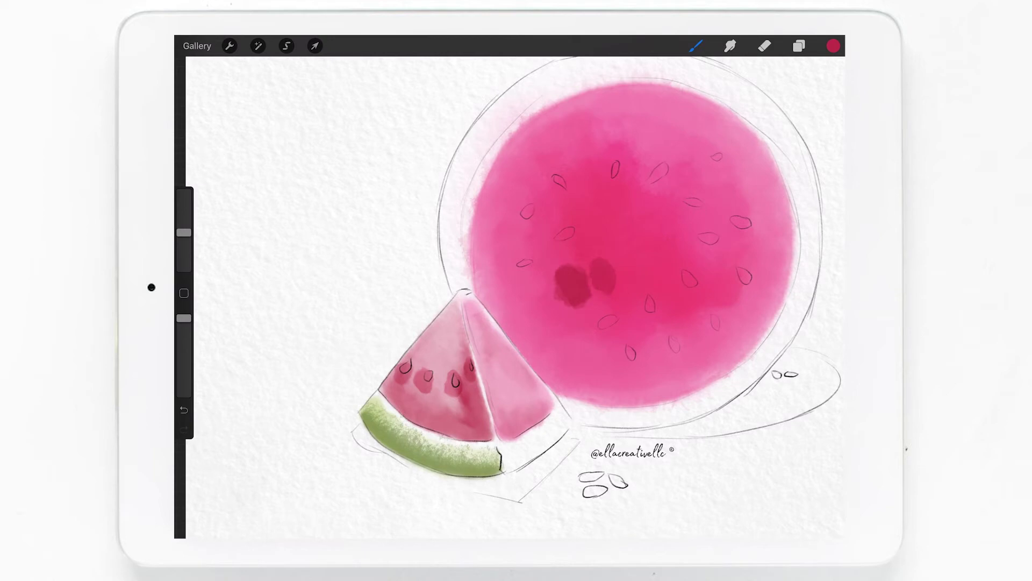
drag(574, 341, 586, 357)
mouse_move(600, 312)
mouse_down()
mouse_move(618, 336)
mouse_move(623, 320)
mouse_up()
drag(184, 232, 184, 246)
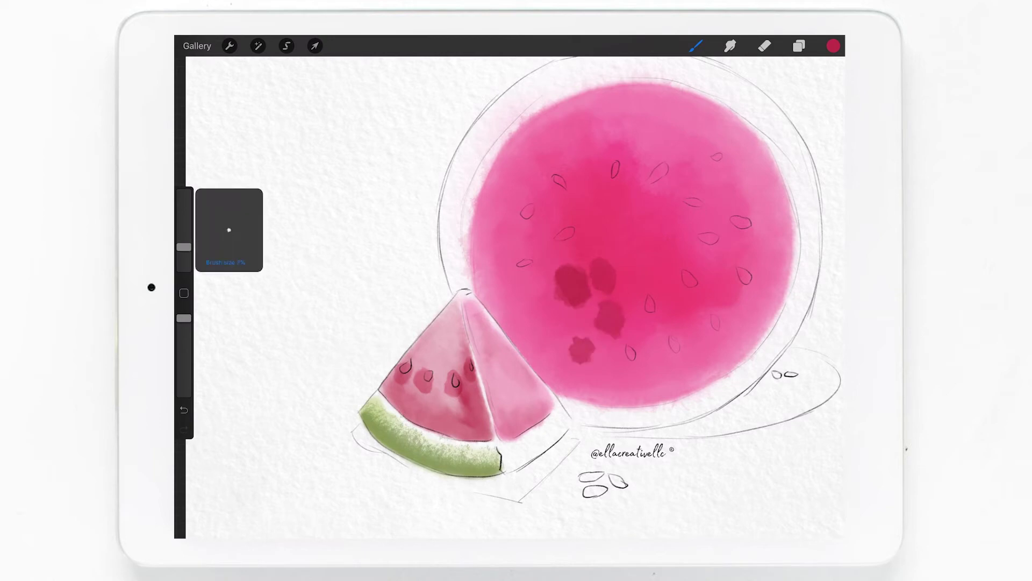
drag(519, 261, 531, 276)
click(833, 46)
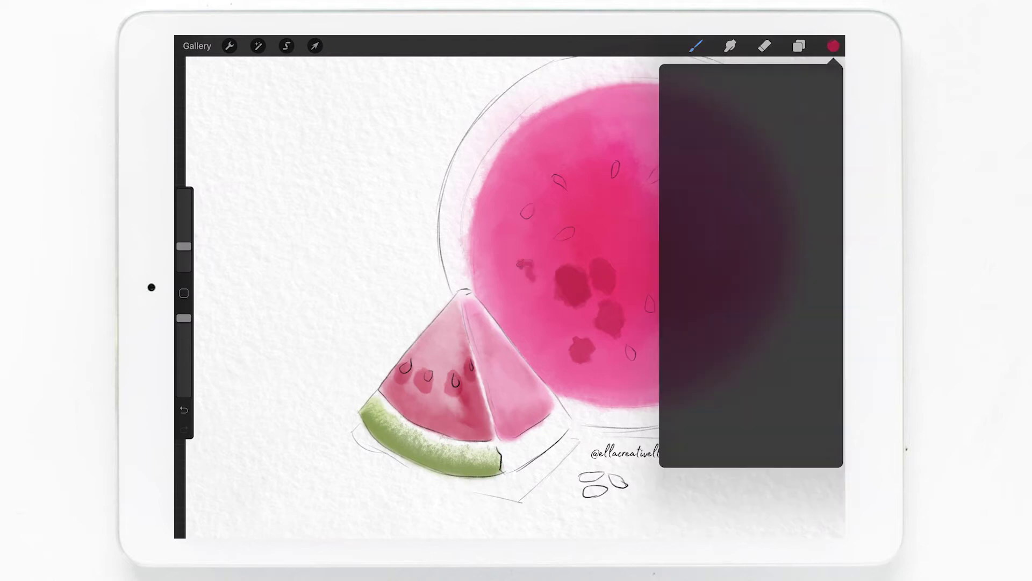
click(833, 46)
- Darken the left edge of a melon blotch with a slightly larger brush
drag(183, 247, 184, 237)
drag(589, 262, 589, 275)
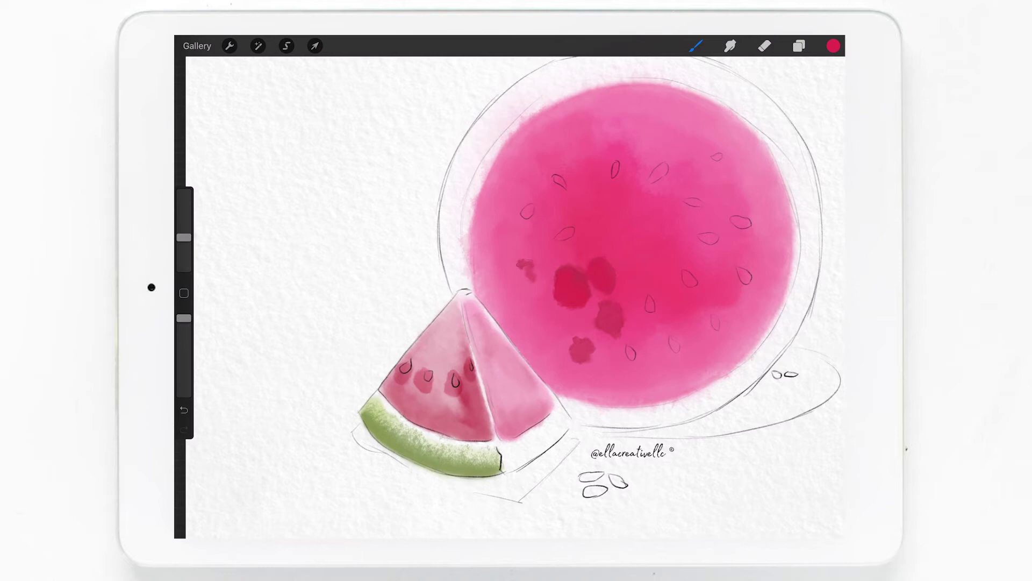
click(730, 46)
- Lower the Sketch layer's opacity and delete it
click(799, 46)
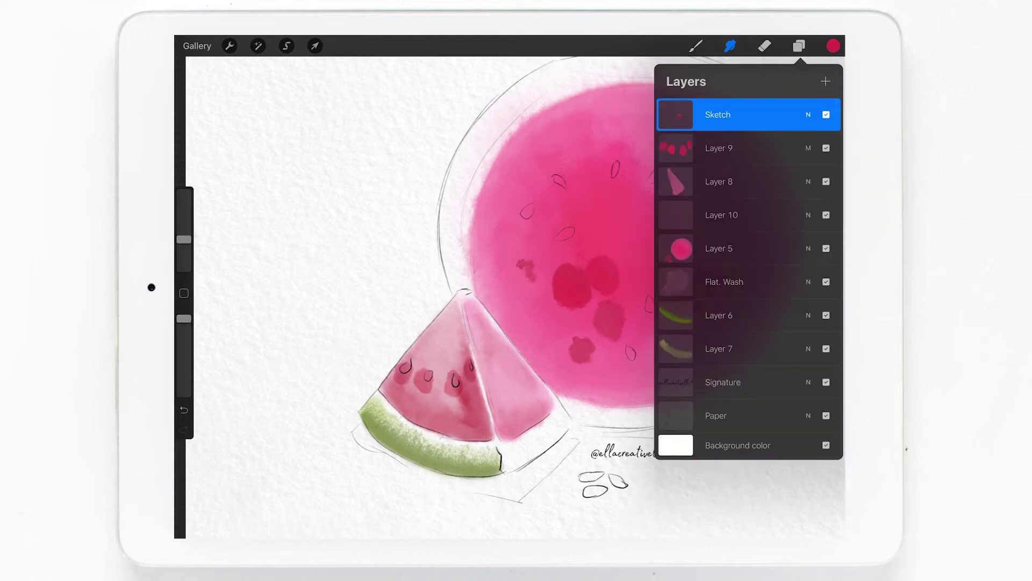
click(808, 114)
drag(760, 155, 732, 154)
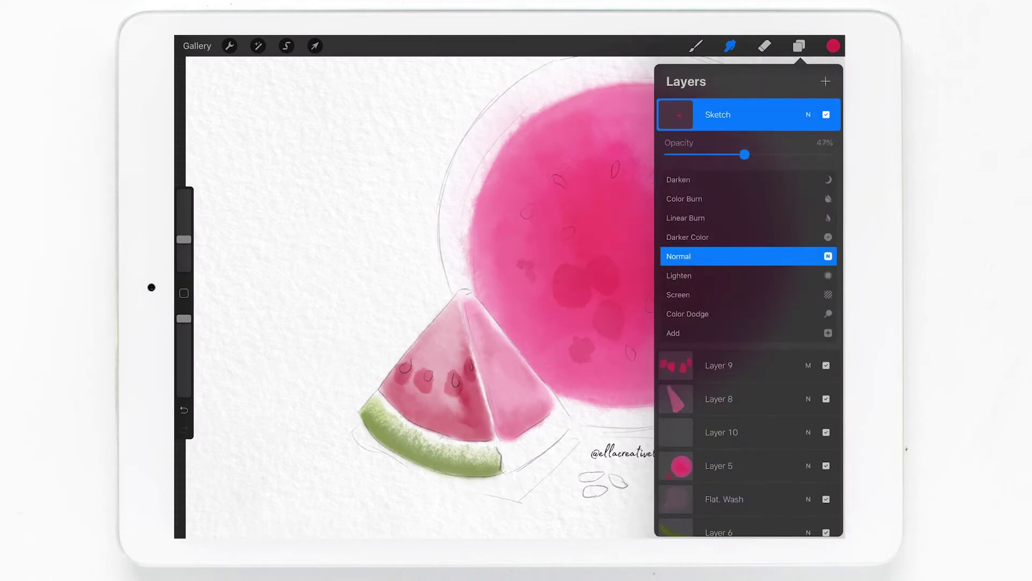
click(808, 114)
drag(780, 114, 699, 114)
click(817, 114)
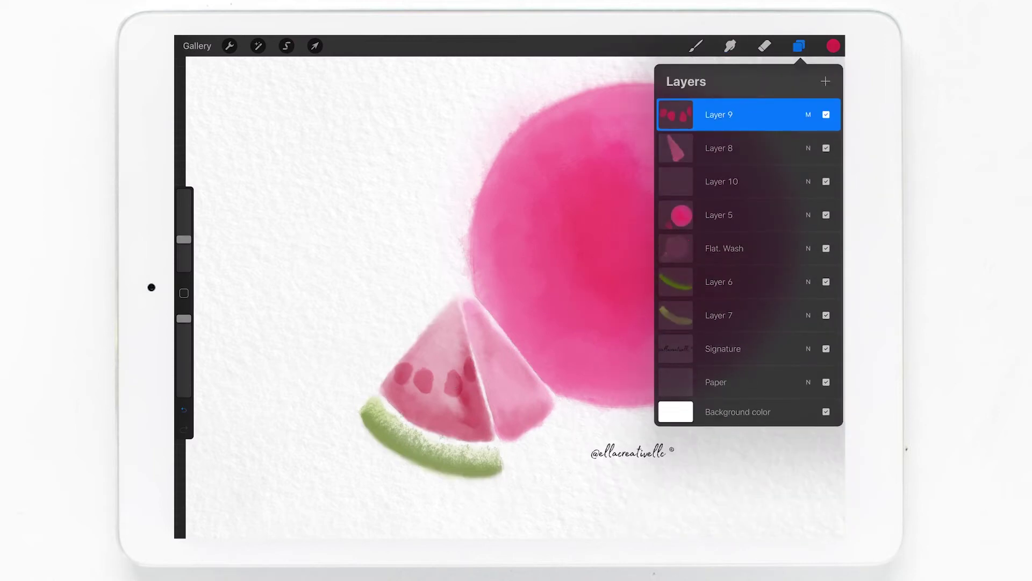
- Undo back to before the melon blotches and select Layer 10 for painting
key(ctrl+z)
key(ctrl+z)
key(ctrl+z)
key(ctrl+z)
key(ctrl+z)
key(ctrl+z)
click(720, 215)
click(695, 46)
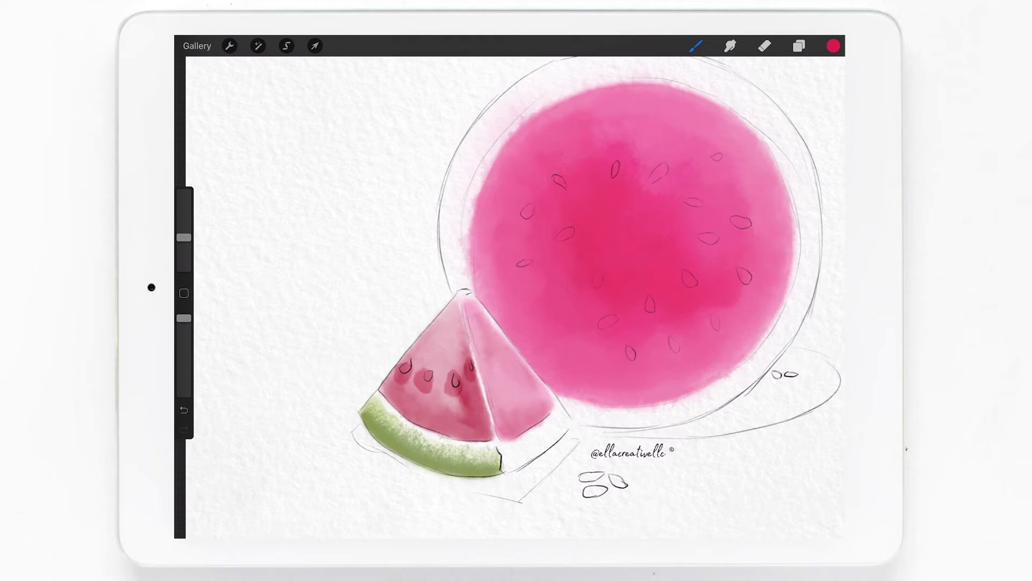
click(696, 46)
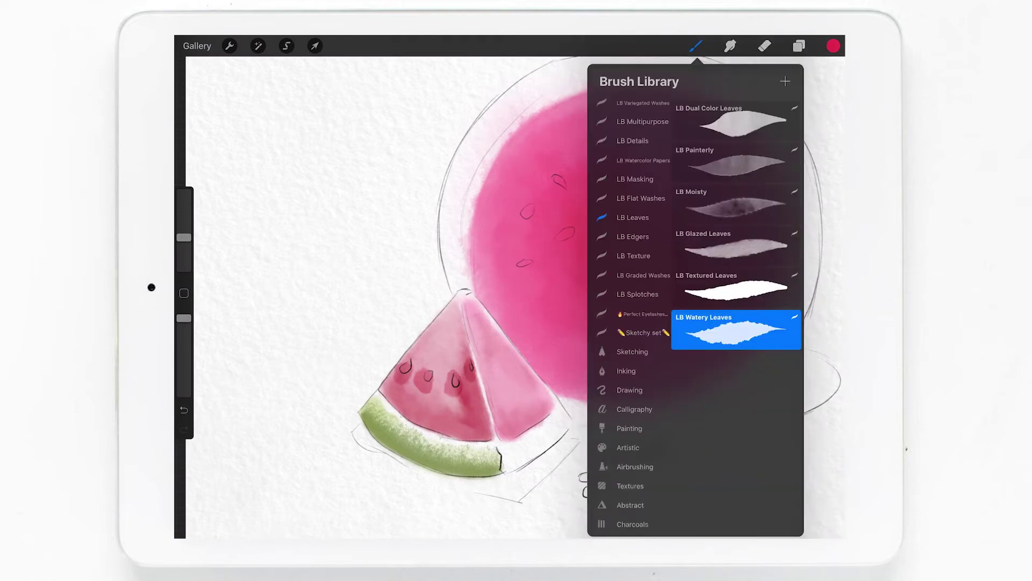
- Pick an LB Texture brush at 12% size and dab a dark pink blotch
click(634, 255)
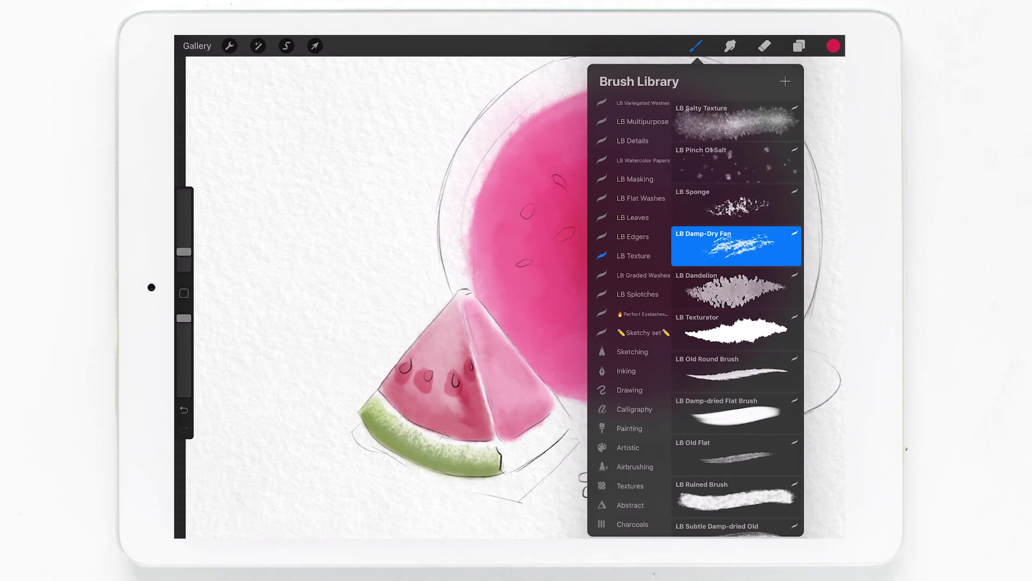
click(583, 301)
drag(576, 295, 608, 323)
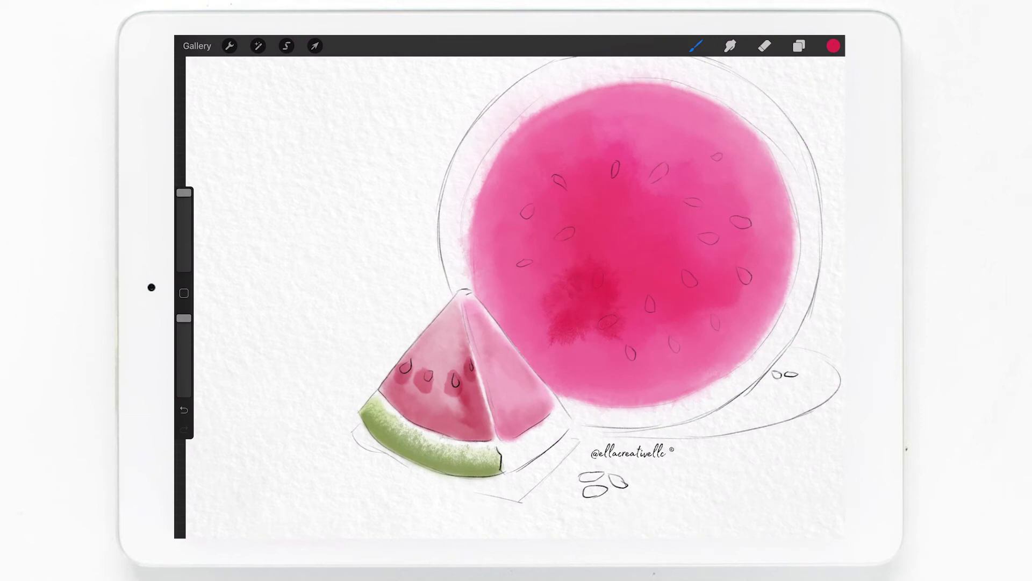
click(183, 410)
drag(184, 192, 183, 240)
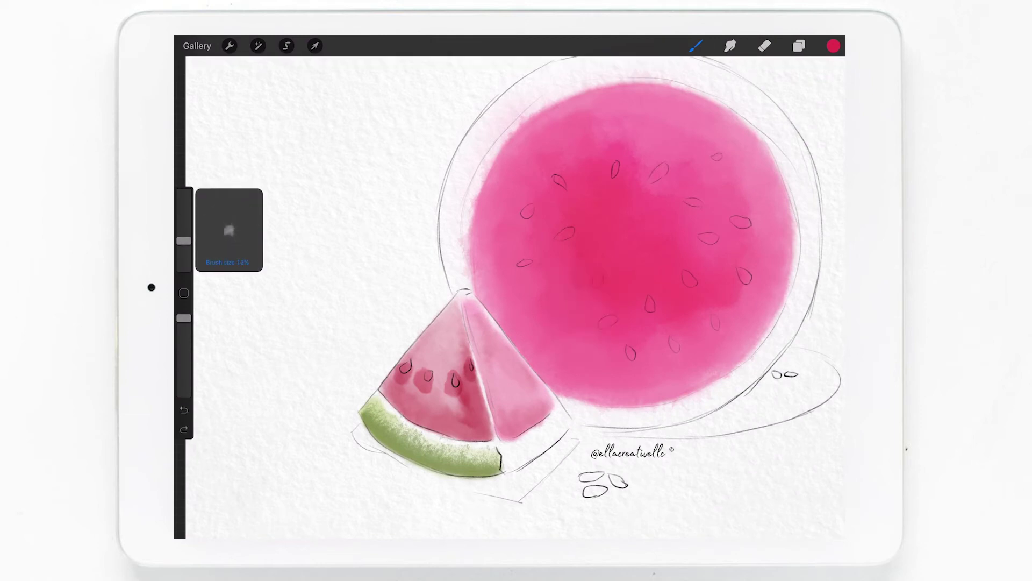
mouse_move(575, 278)
mouse_down()
mouse_move(574, 296)
mouse_move(561, 275)
mouse_move(571, 306)
mouse_move(574, 294)
mouse_move(573, 307)
mouse_move(584, 303)
mouse_up()
- Lower Layer 10's opacity and smudge the top edge of the dark dab
click(799, 46)
click(808, 215)
mouse_move(834, 254)
mouse_down()
mouse_move(756, 254)
mouse_move(765, 254)
mouse_up()
click(730, 46)
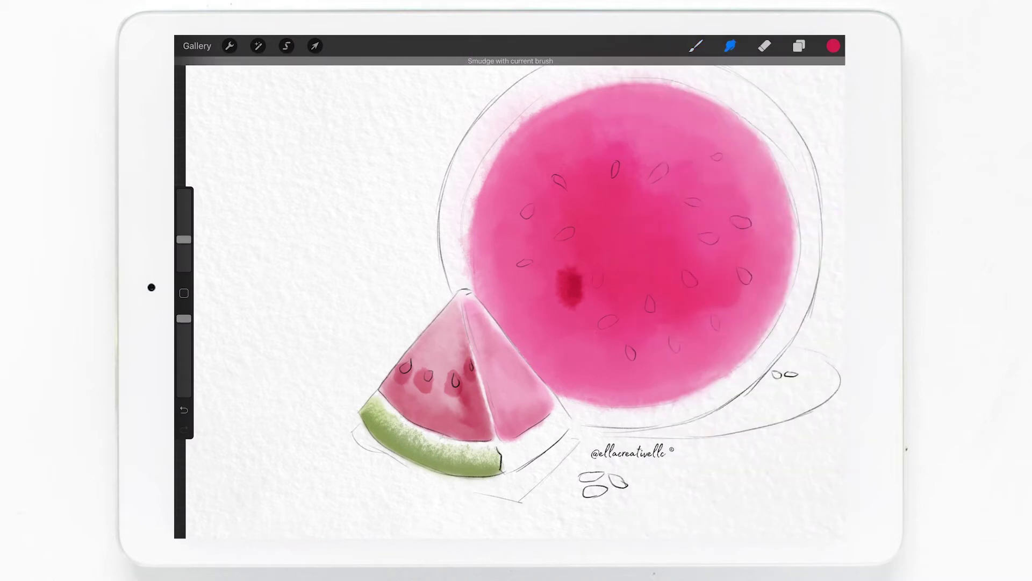
drag(570, 275, 570, 266)
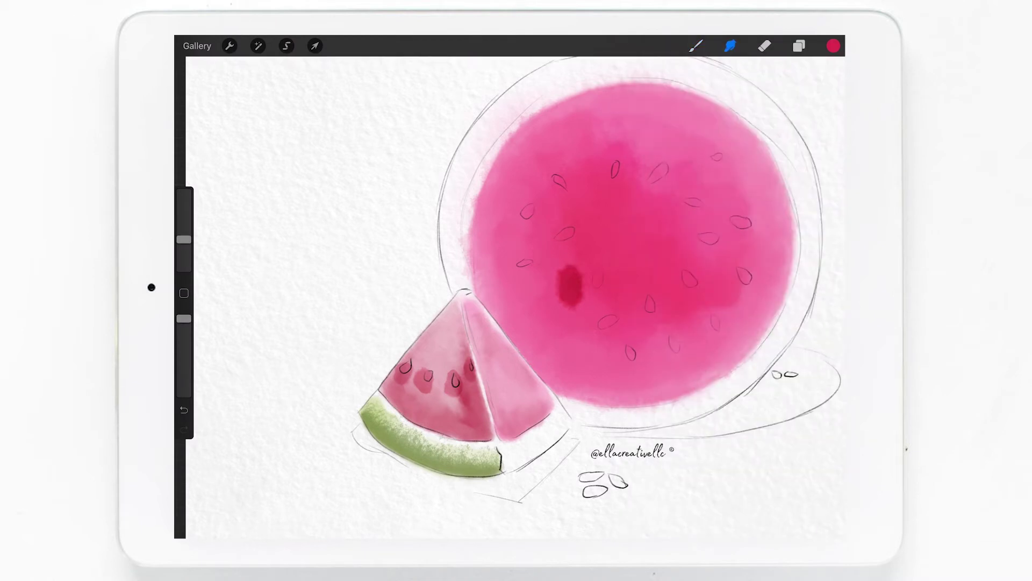
- Set the smudge to an LB Texture brush, shrink it, and blend the blotch upward
click(730, 45)
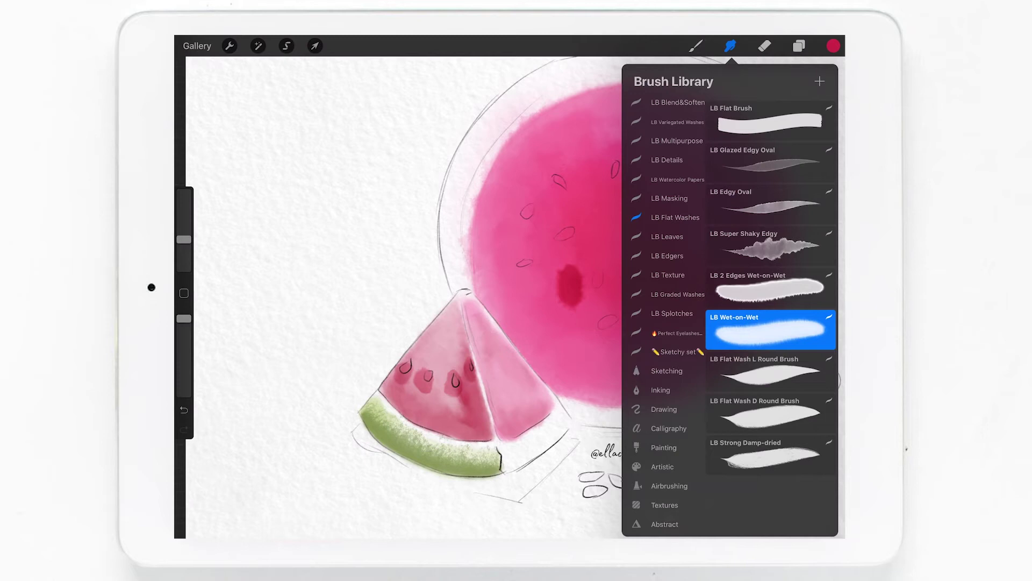
click(668, 275)
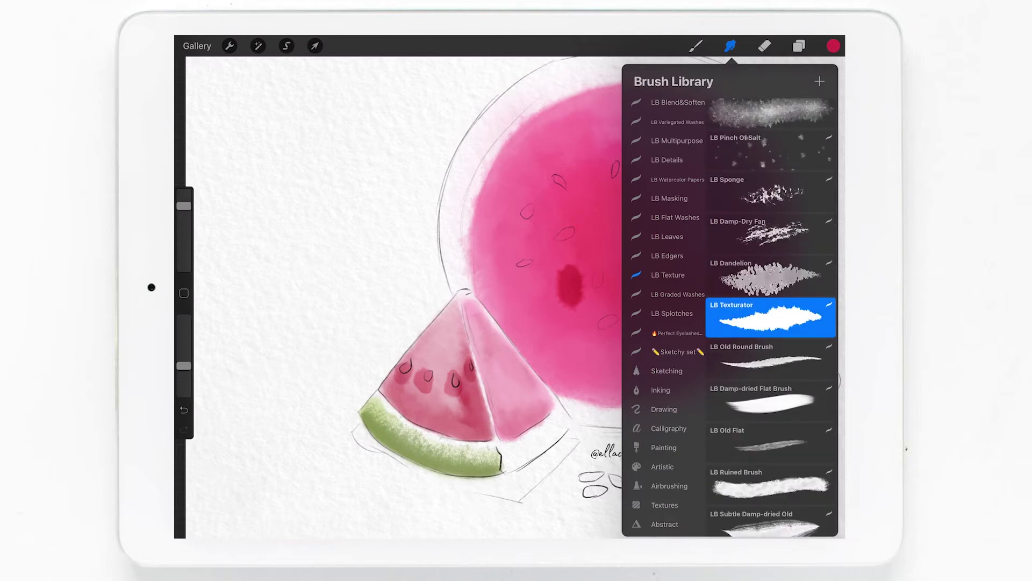
click(730, 46)
drag(184, 206, 184, 237)
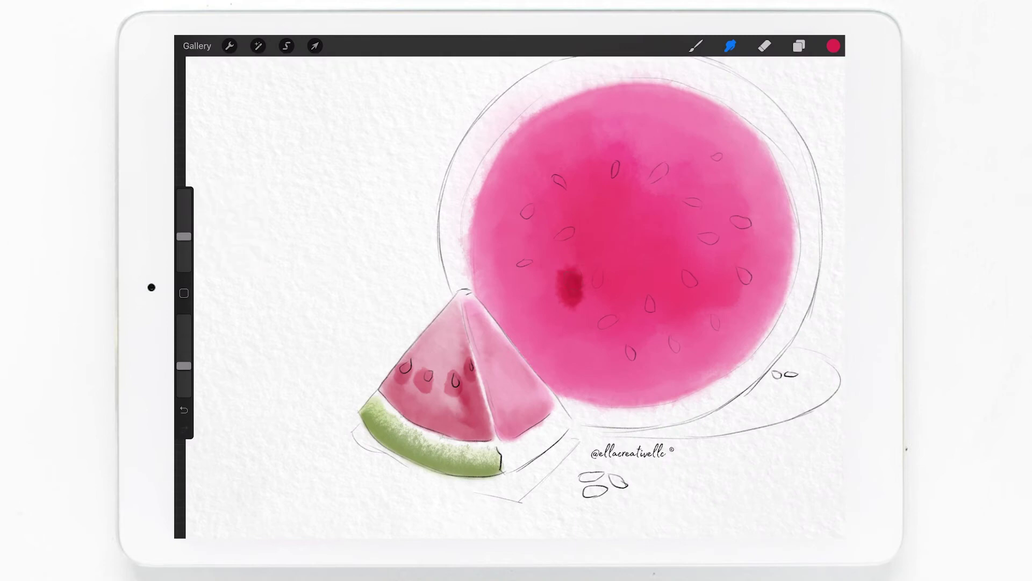
drag(184, 237, 184, 239)
drag(563, 268, 571, 266)
- Raise the brush opacity and paint a second dark blotch over a seed outline
click(799, 46)
click(696, 45)
drag(184, 366, 184, 317)
drag(184, 241, 184, 247)
drag(592, 270, 592, 279)
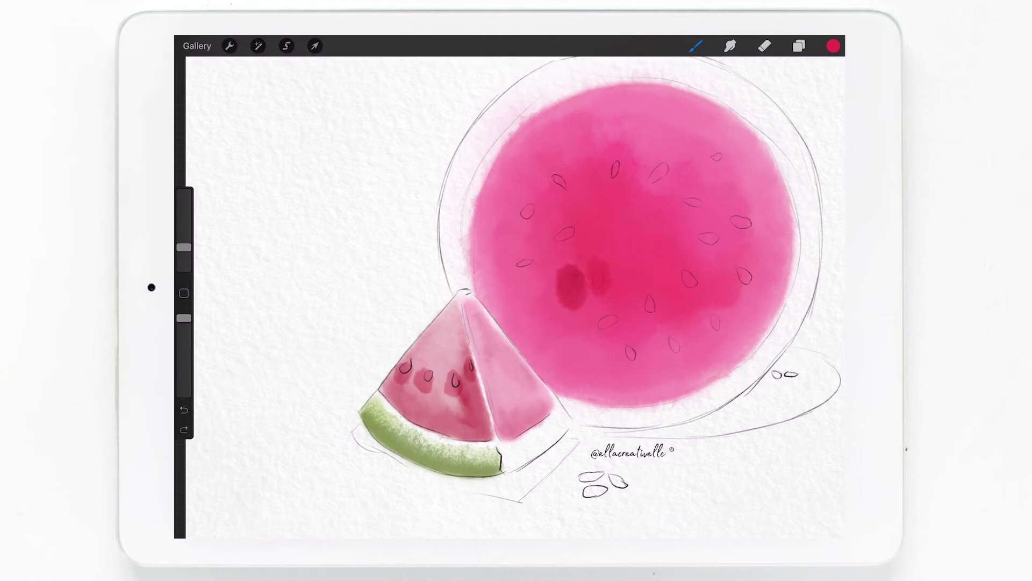
scroll(589, 296, down, 5)
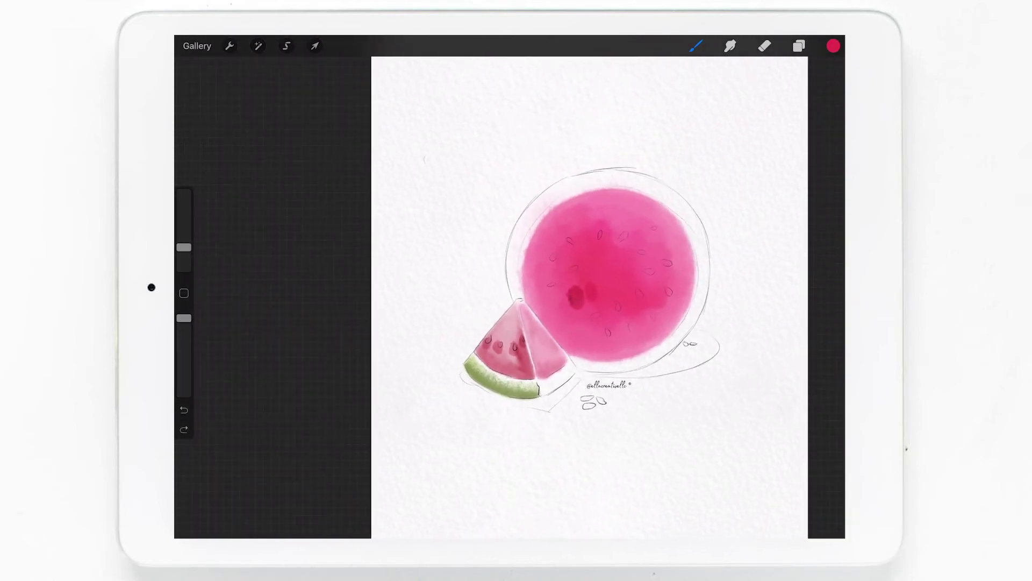
- Toggle the Sketch layer off and on, then dab dark pink over the lower seeds
click(799, 46)
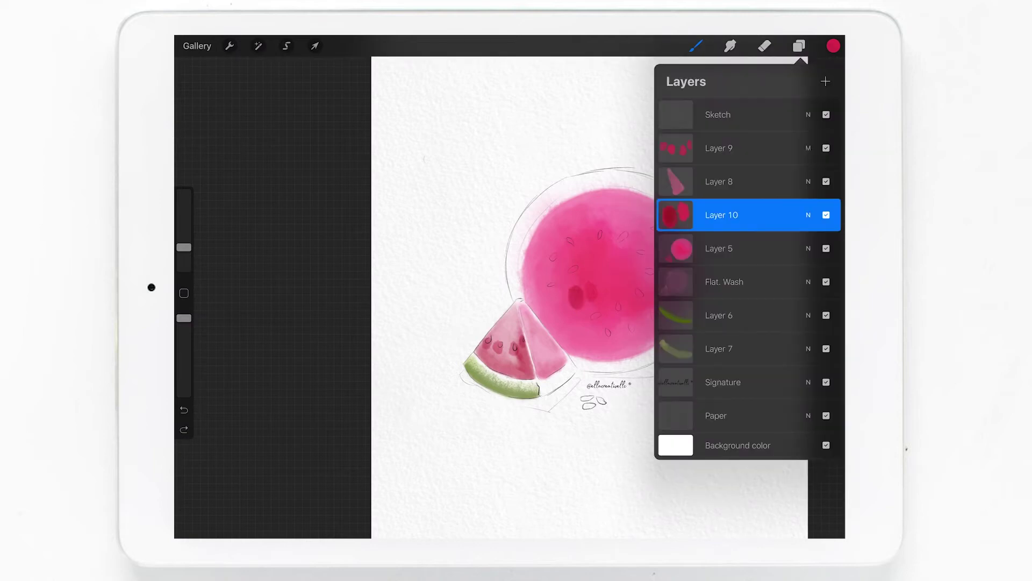
click(827, 115)
click(827, 114)
click(695, 46)
drag(590, 308, 599, 317)
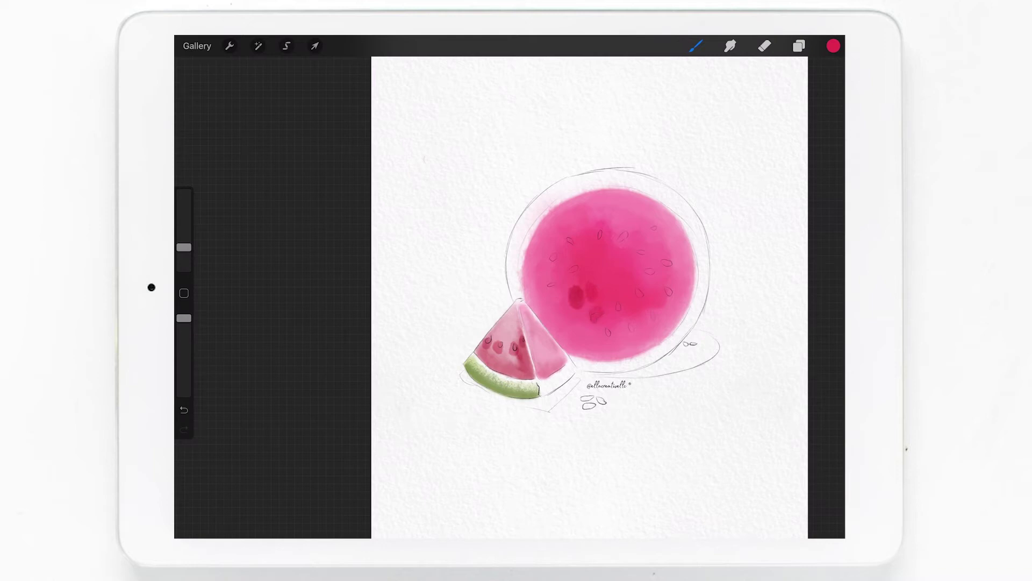
click(582, 330)
drag(607, 329, 634, 329)
- Dab dark pink blotches around the right and upper seed outlines
click(621, 305)
mouse_move(637, 299)
mouse_down()
mouse_move(648, 293)
mouse_move(655, 318)
mouse_move(672, 293)
mouse_up()
click(671, 295)
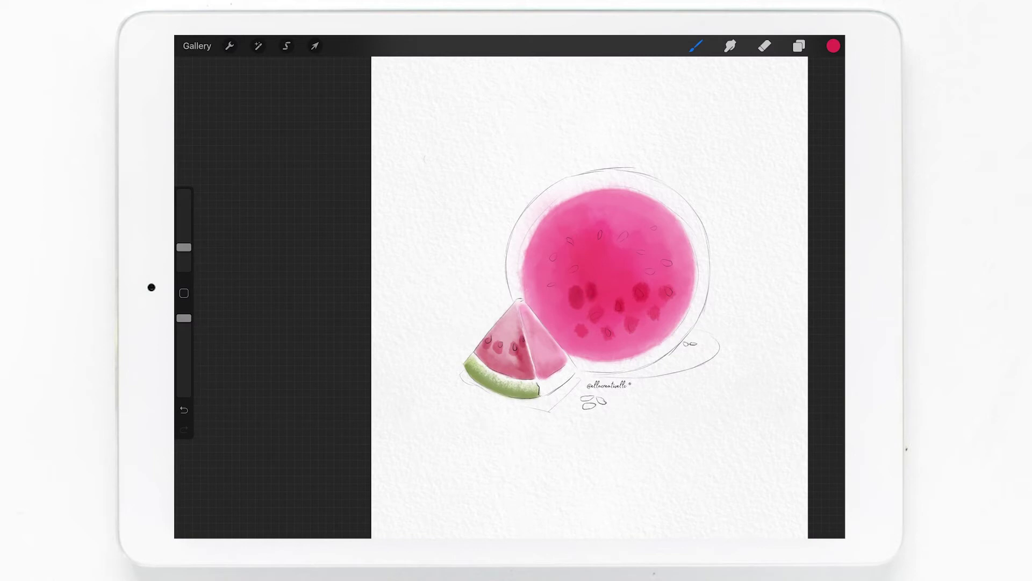
mouse_move(573, 260)
mouse_down()
mouse_move(550, 280)
mouse_move(554, 252)
mouse_move(573, 235)
mouse_move(563, 232)
mouse_up()
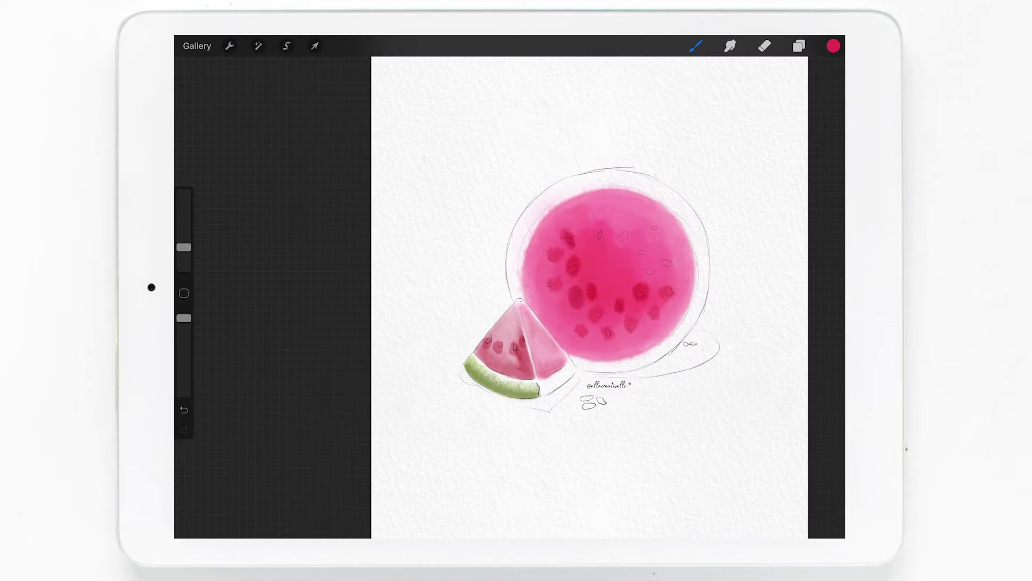
mouse_move(596, 241)
mouse_down()
mouse_move(593, 220)
mouse_move(588, 237)
mouse_move(622, 219)
mouse_move(618, 241)
mouse_move(641, 245)
mouse_move(637, 258)
mouse_move(657, 267)
mouse_move(672, 245)
mouse_move(651, 219)
mouse_move(658, 235)
mouse_up()
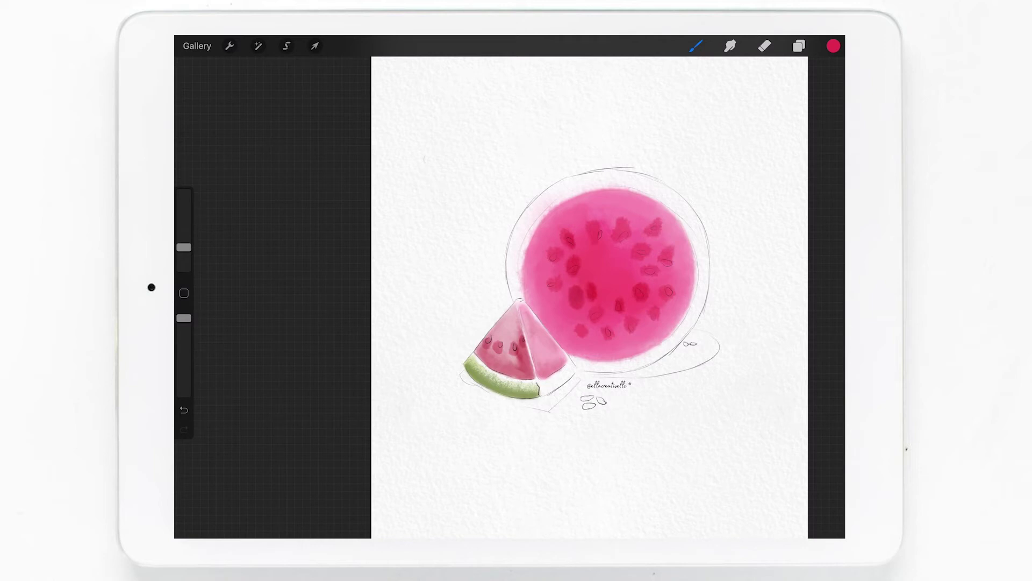
drag(659, 295, 665, 288)
scroll(538, 295, up, 3)
click(730, 46)
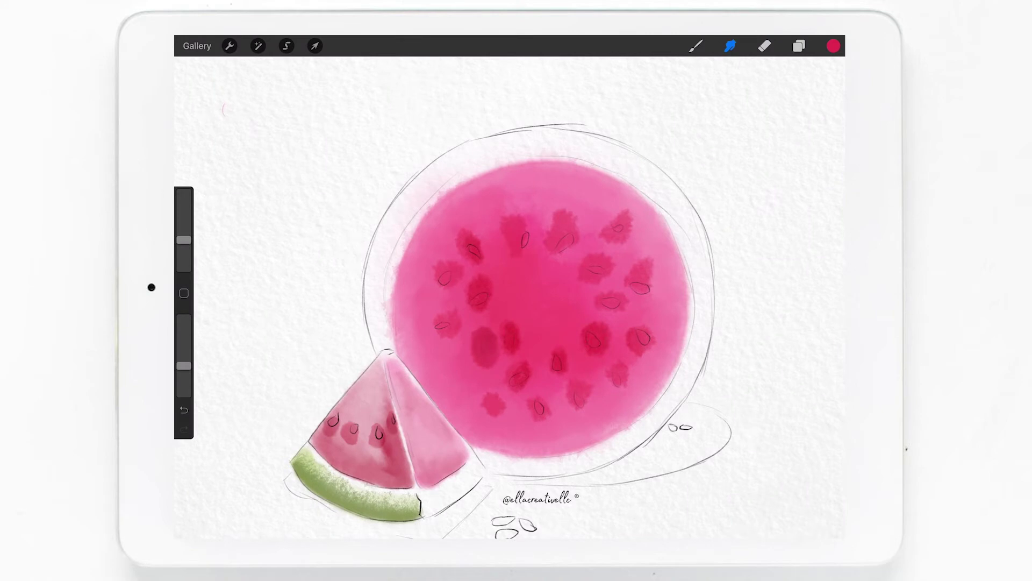
- Hide the Sketch layer and deepen the upper-right and right seed blotches
click(799, 46)
click(826, 114)
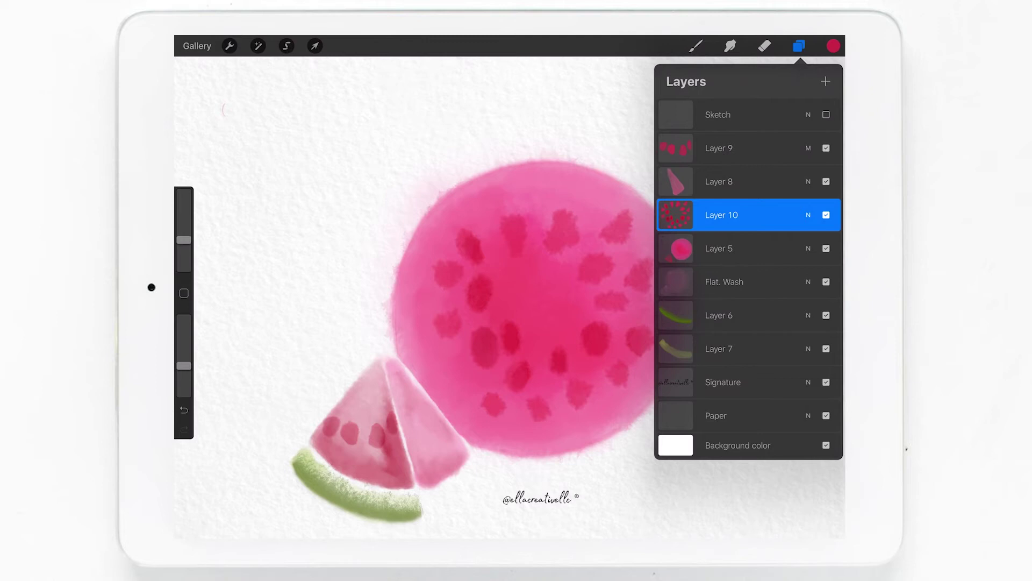
click(696, 46)
mouse_move(602, 251)
mouse_down()
mouse_move(603, 260)
mouse_move(615, 223)
mouse_move(629, 235)
mouse_up()
mouse_move(629, 274)
mouse_down()
mouse_move(650, 260)
mouse_move(645, 294)
mouse_up()
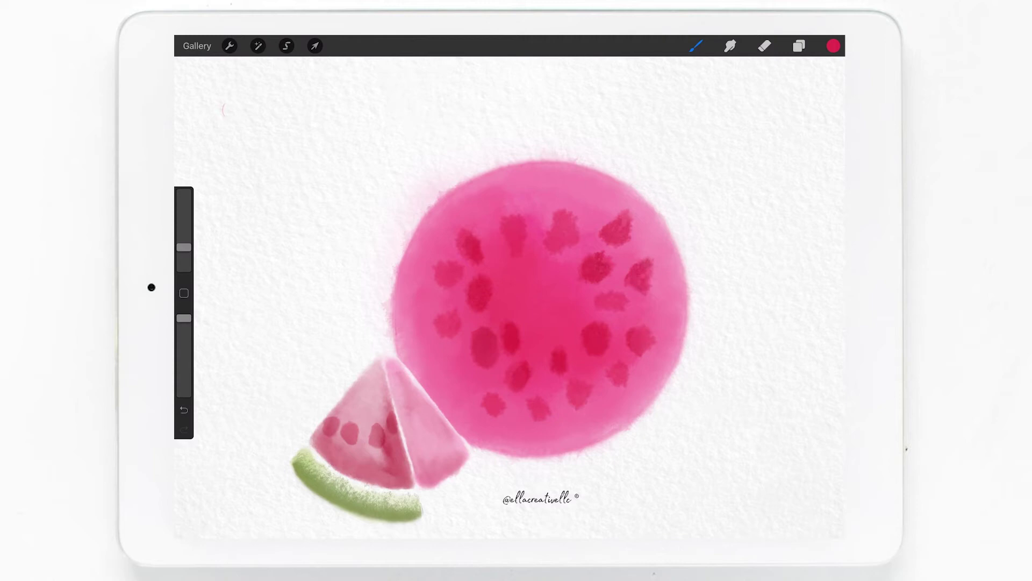
click(730, 46)
scroll(538, 301, down, 5)
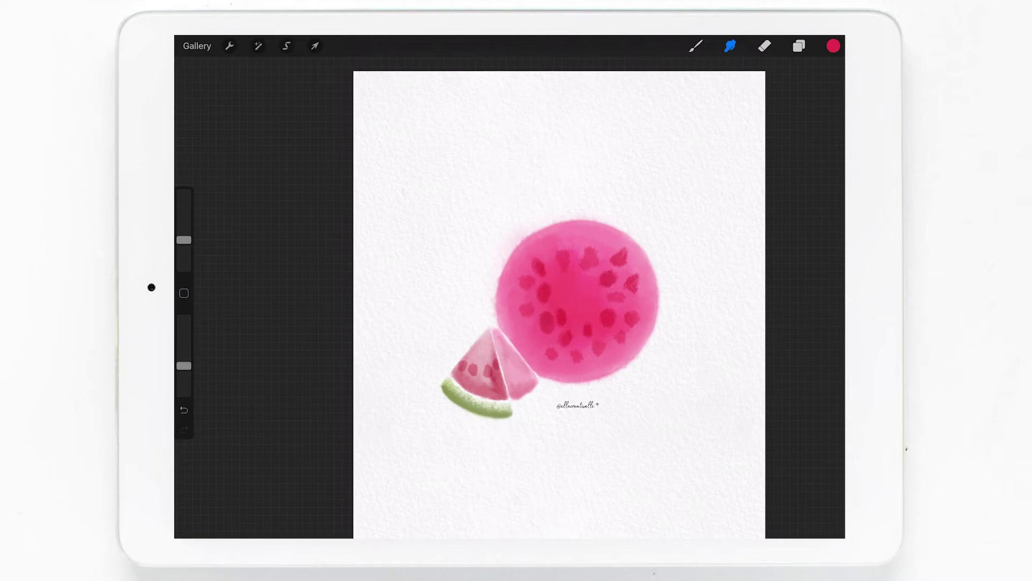
click(799, 45)
- Choose a lighter pink with a larger brush, testing a dab and undoing it
click(694, 247)
click(799, 46)
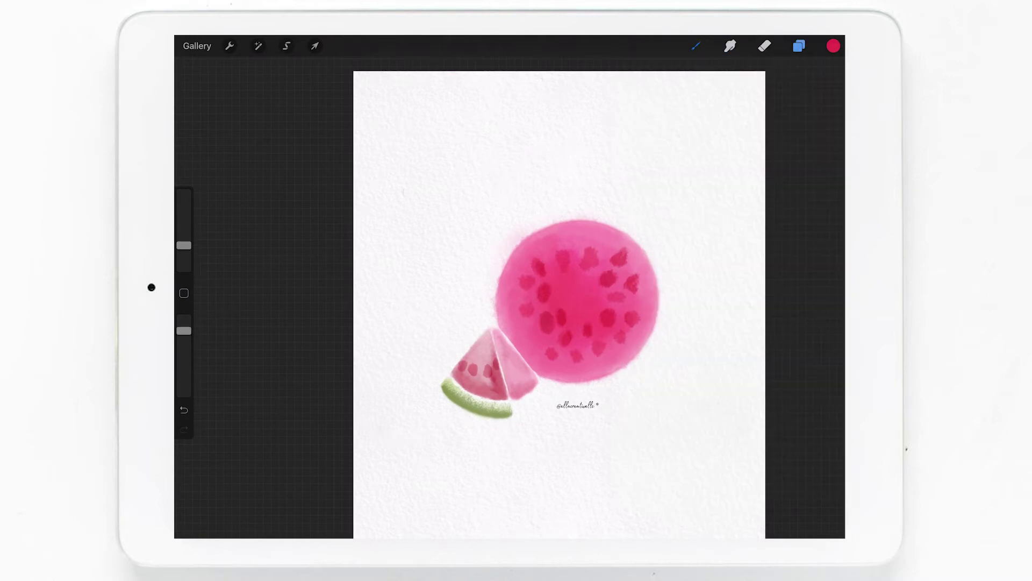
click(696, 46)
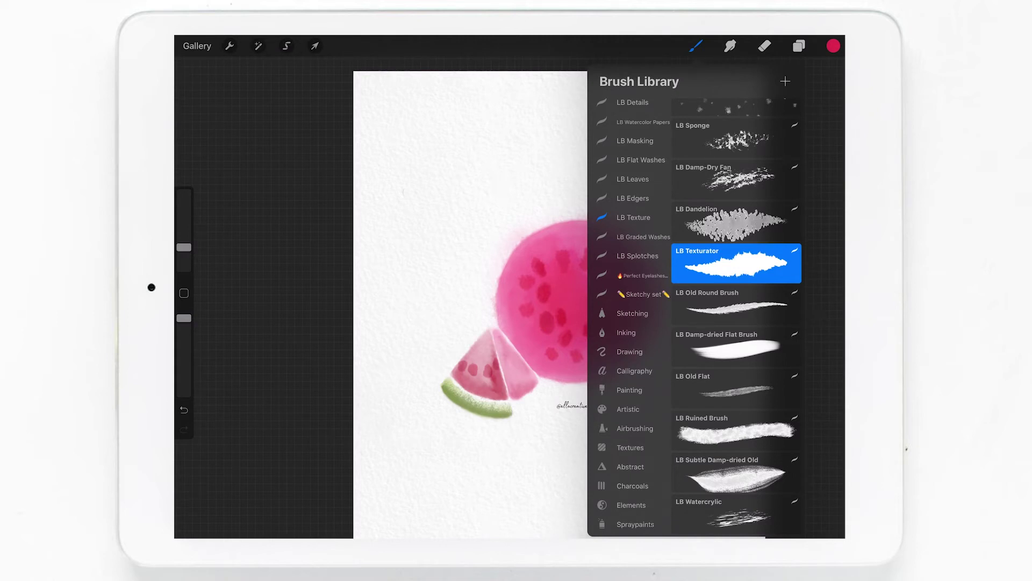
click(695, 46)
click(834, 45)
click(706, 392)
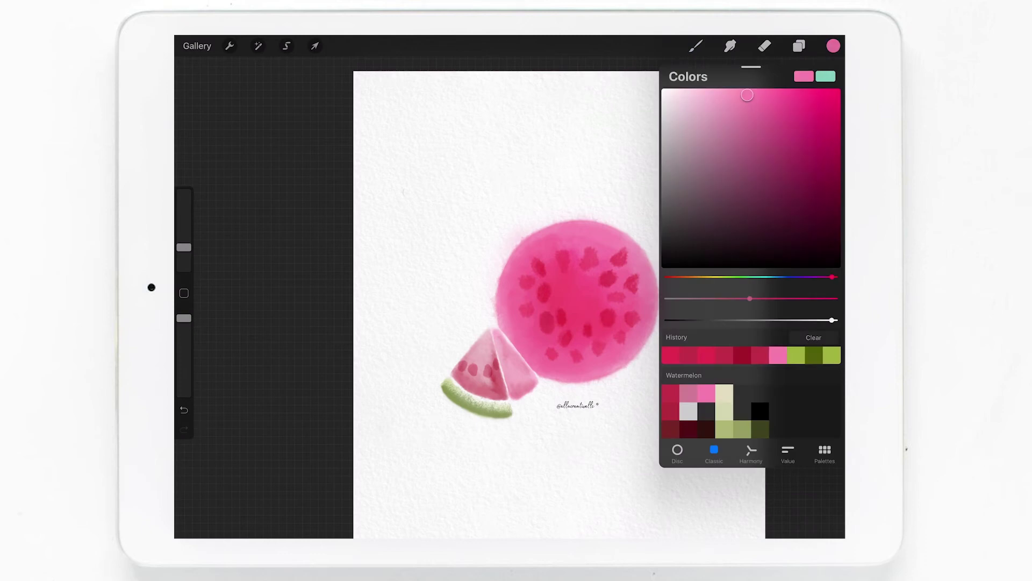
click(695, 46)
drag(184, 247, 184, 218)
click(578, 287)
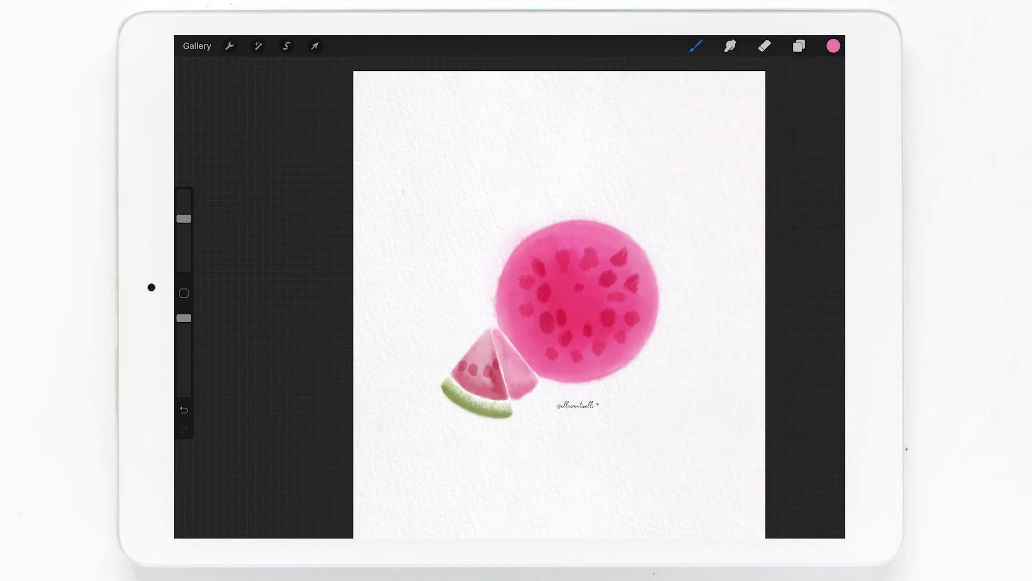
key(ctrl+z)
- Add Layer 11, wash lighter pink over the melon's centre, and clip it to the melon
click(799, 46)
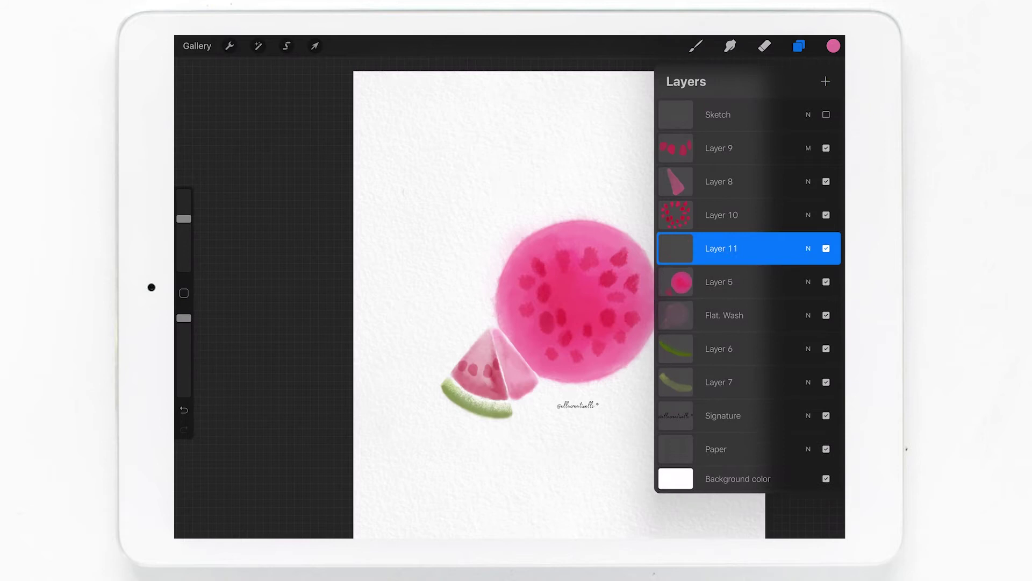
click(696, 46)
mouse_move(564, 286)
mouse_down()
mouse_move(586, 311)
mouse_move(556, 309)
mouse_move(583, 323)
mouse_move(594, 301)
mouse_move(624, 312)
mouse_up()
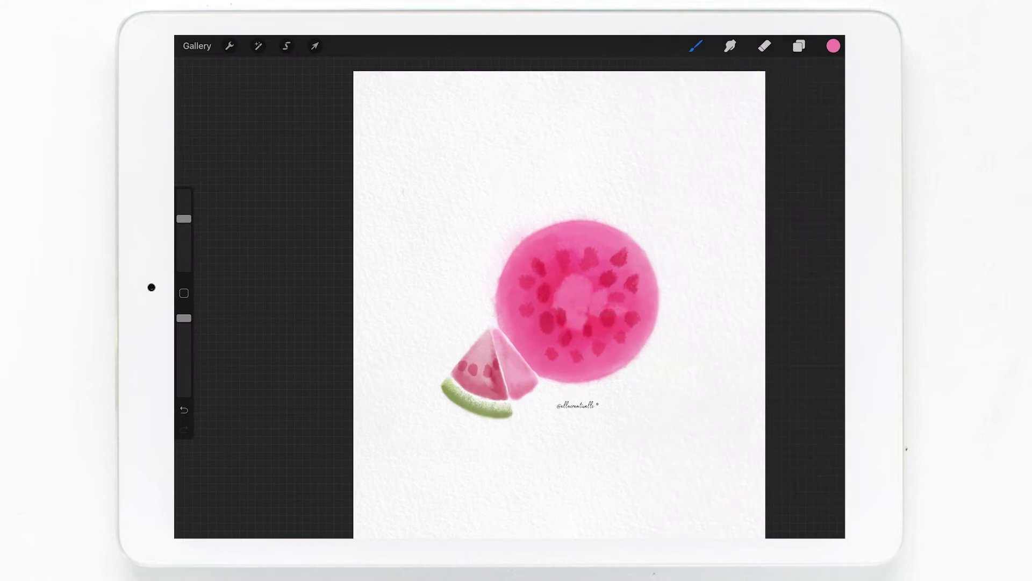
drag(184, 218, 184, 204)
click(799, 45)
click(720, 248)
click(614, 276)
click(799, 45)
- Lighten the lower-left edge, then try paler pink centre strokes and undo them
mouse_move(508, 323)
mouse_down()
mouse_move(532, 355)
mouse_move(584, 379)
mouse_move(596, 373)
mouse_move(640, 248)
mouse_move(511, 231)
mouse_move(500, 323)
mouse_move(527, 330)
mouse_up()
drag(613, 369, 578, 380)
key(ctrl+z)
click(833, 46)
click(702, 86)
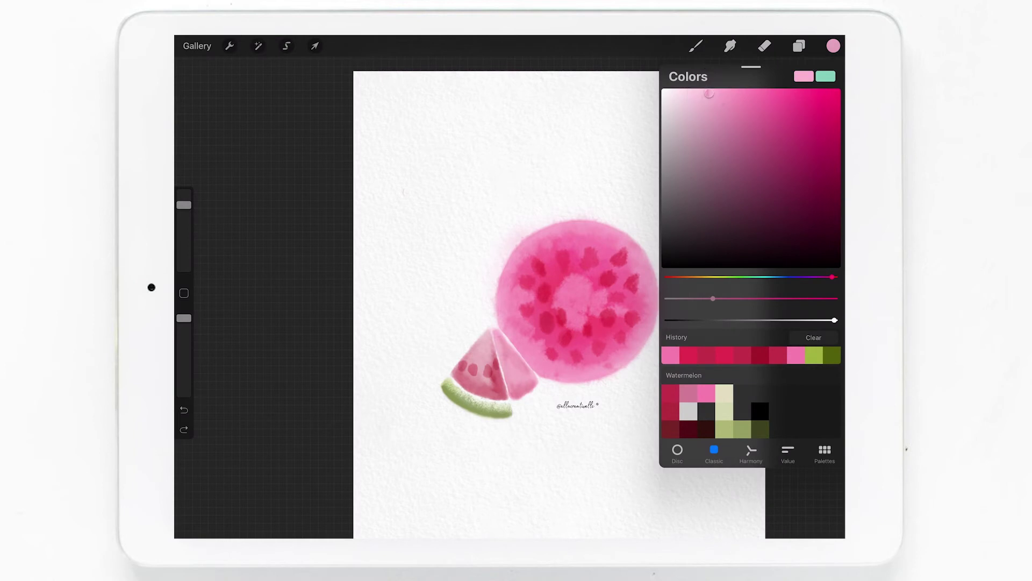
click(833, 46)
click(696, 46)
drag(551, 269, 570, 322)
key(ctrl+z)
drag(564, 277, 589, 322)
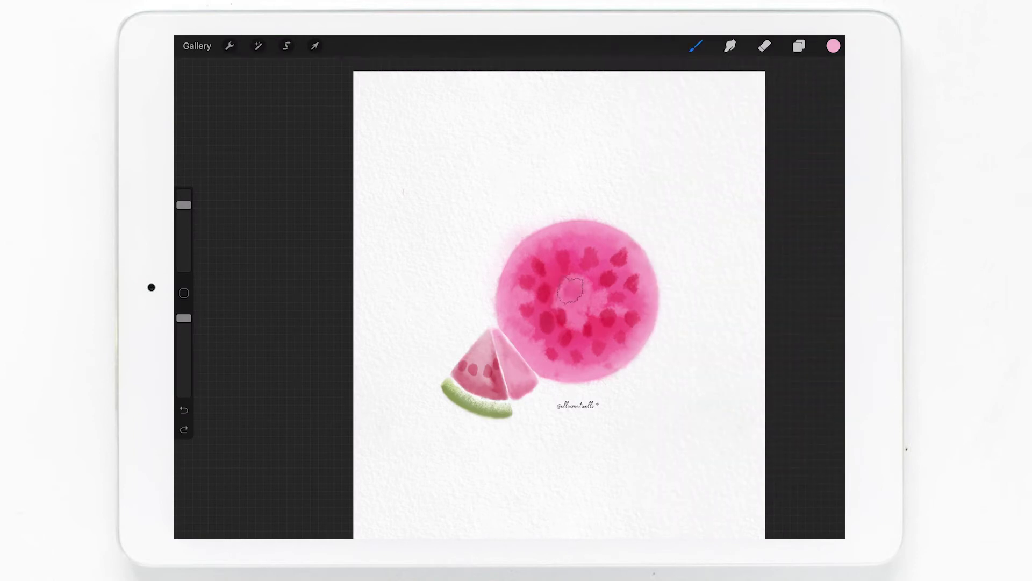
key(ctrl+z)
- Add Layer 12 above Layer 11 and make it a clipping mask
click(799, 45)
click(826, 81)
click(721, 248)
click(614, 276)
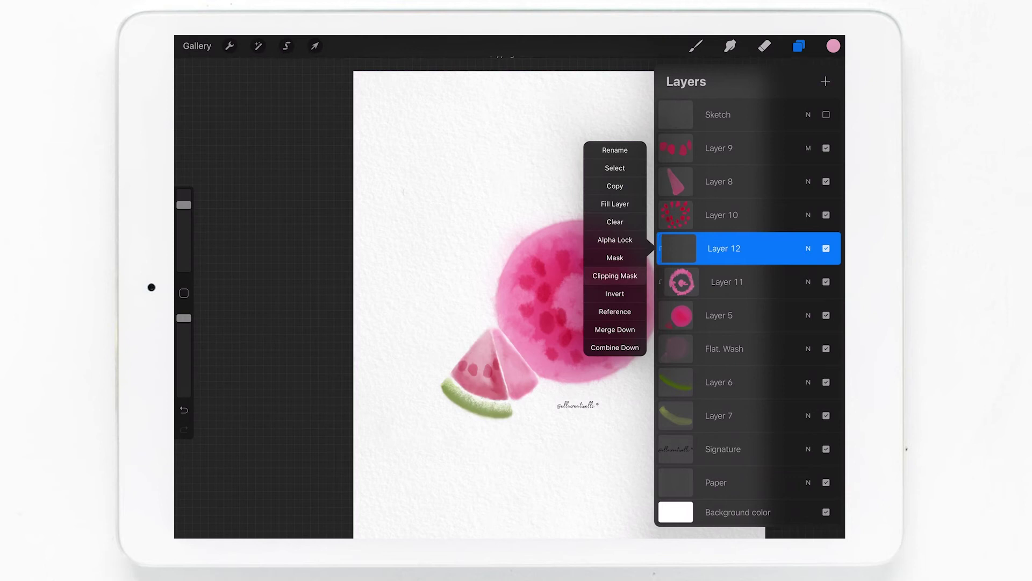
- Paint pale pink over the centre and rim on Layer 12, then enlarge the smudge brush
mouse_move(565, 274)
mouse_down()
mouse_move(603, 317)
mouse_move(576, 257)
mouse_up()
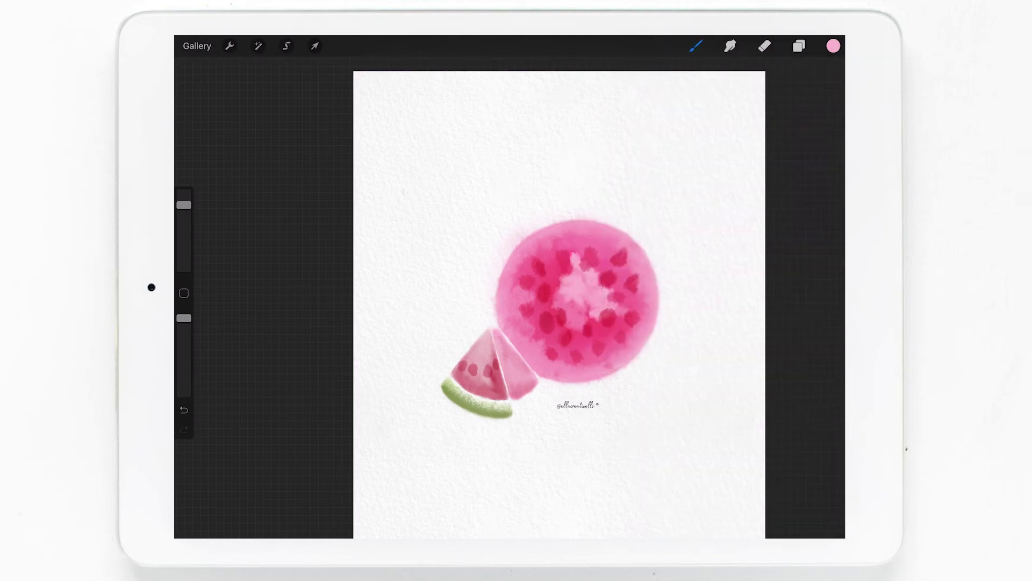
mouse_move(607, 385)
mouse_down()
mouse_move(654, 302)
mouse_move(569, 209)
mouse_move(492, 345)
mouse_move(626, 235)
mouse_up()
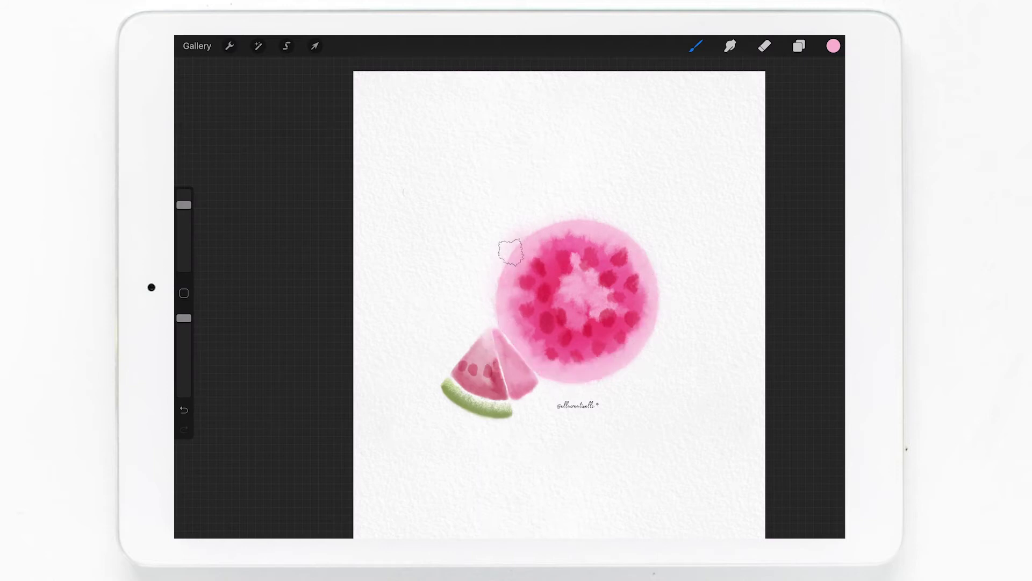
click(730, 46)
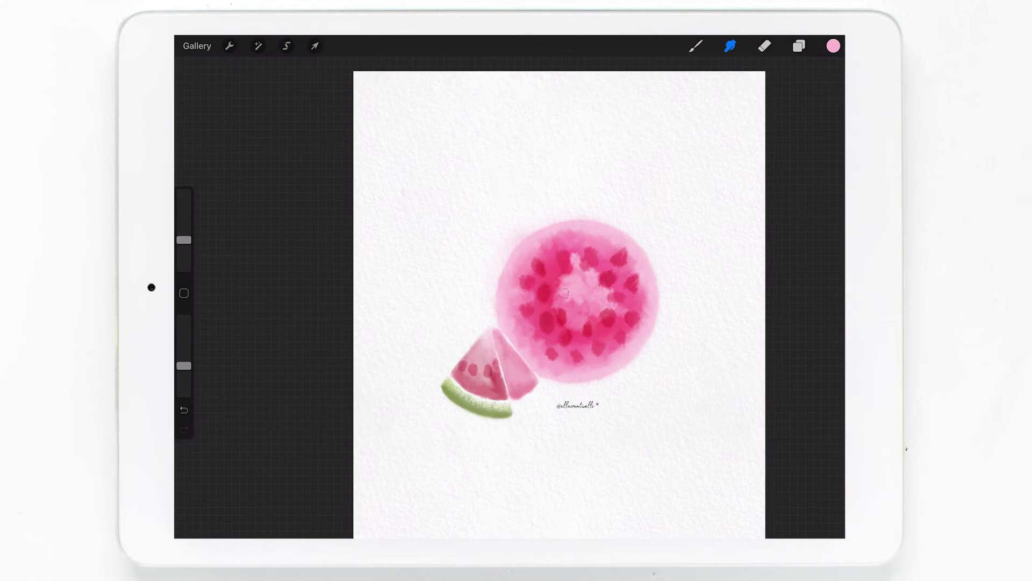
click(798, 46)
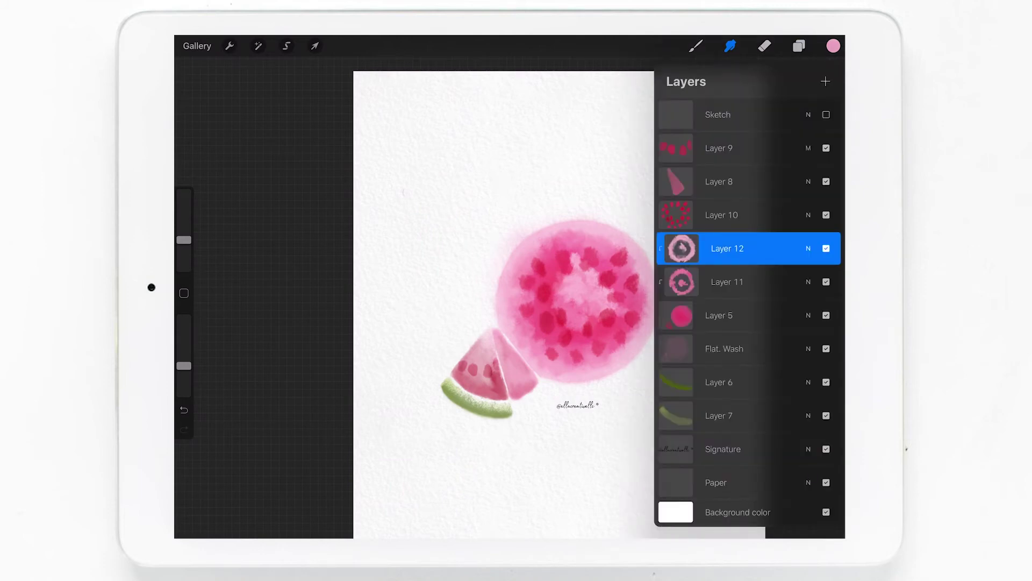
click(799, 46)
drag(184, 240, 184, 231)
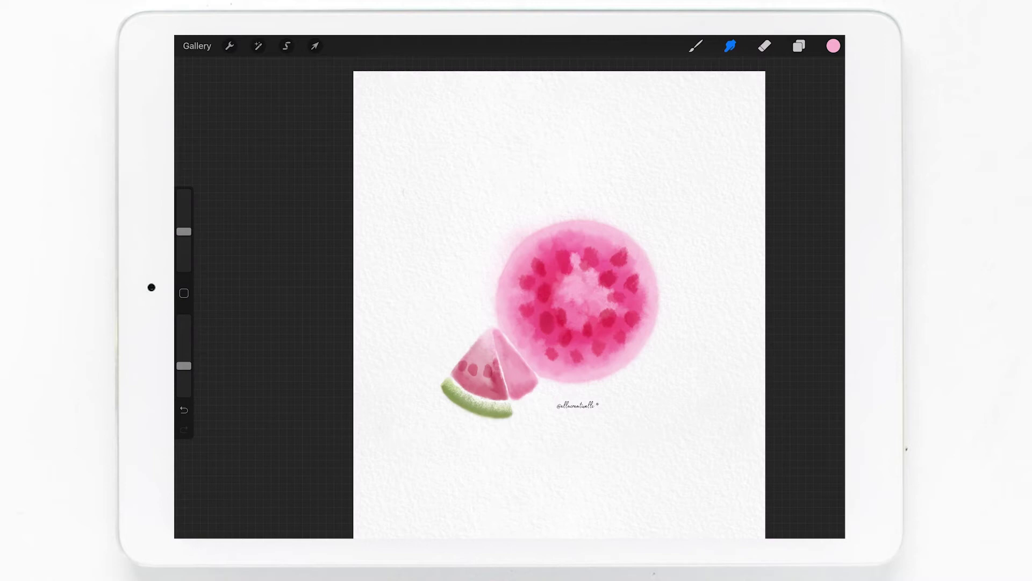
- Duplicate Layer 12 and set the copy to Screen at about 21% opacity
click(799, 45)
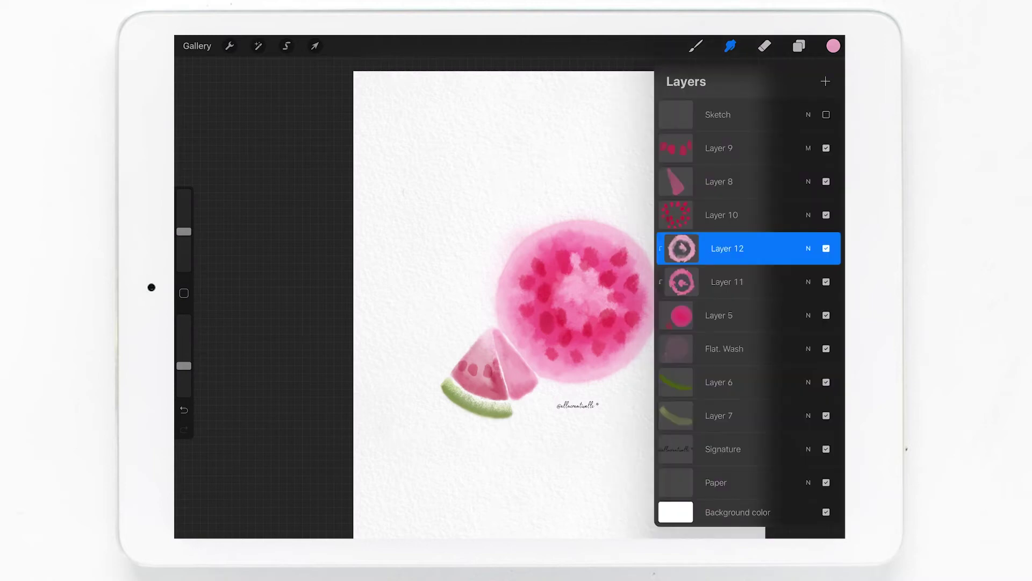
click(808, 248)
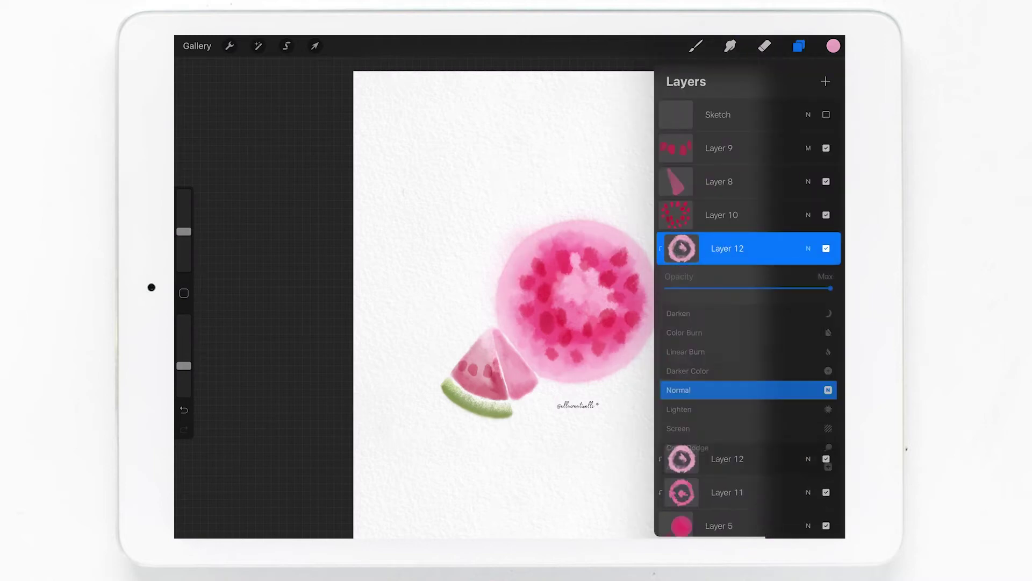
click(677, 395)
drag(830, 289, 692, 288)
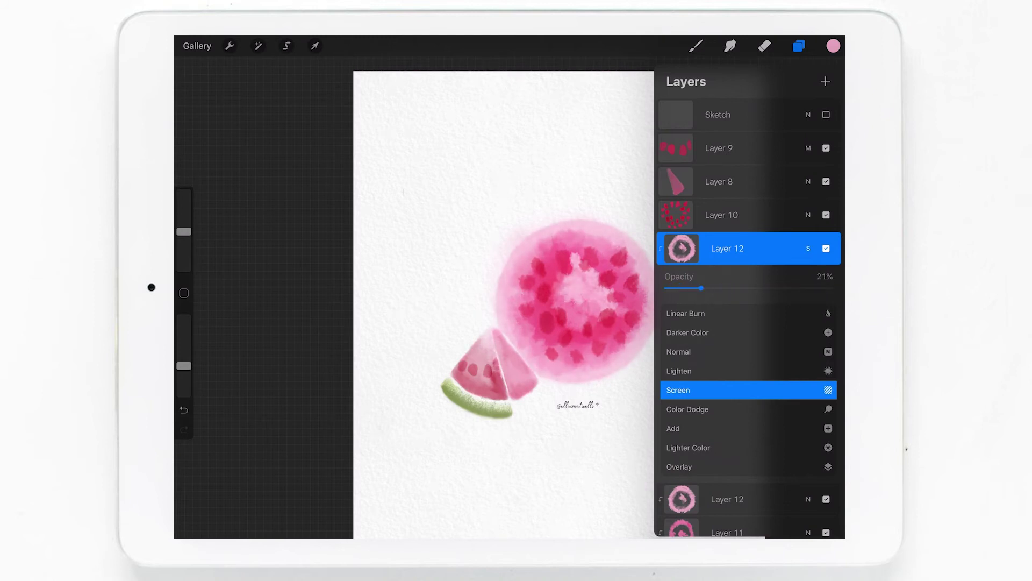
click(808, 247)
click(826, 248)
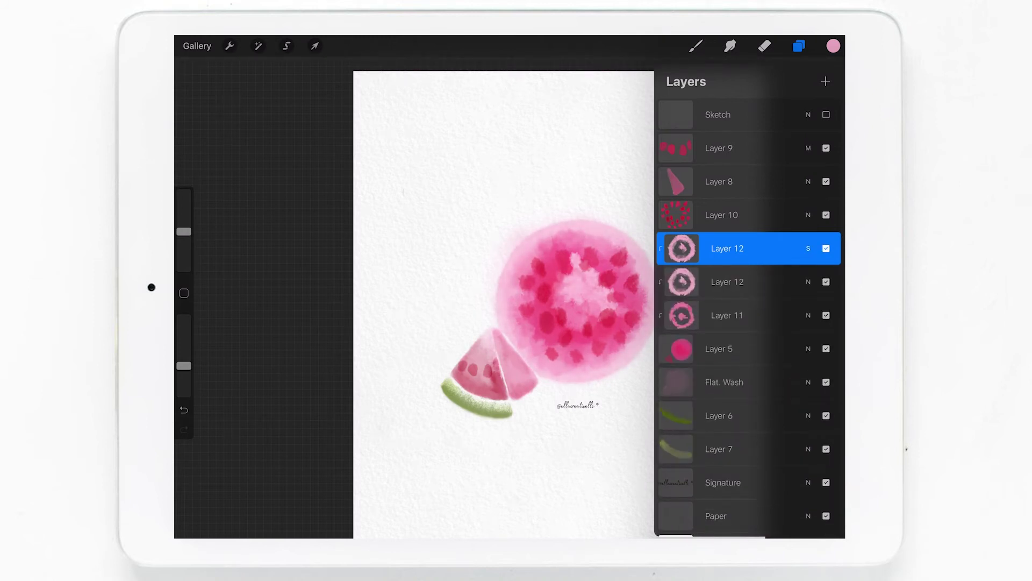
- Merge the lower Layer 12 copy down into Layer 11
click(728, 281)
click(681, 282)
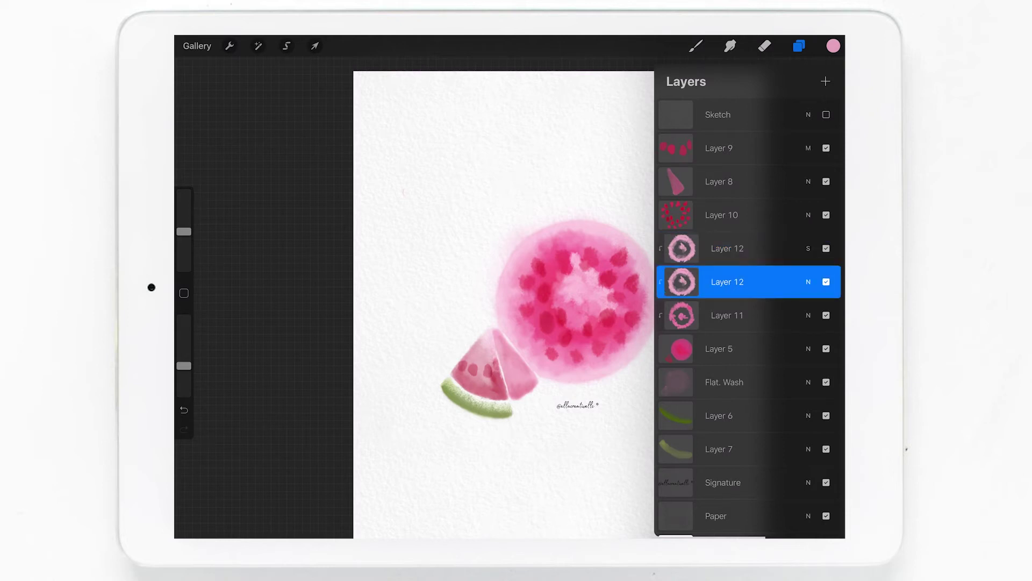
click(613, 363)
- Smudge the round slice's pale centre with an enlarged Smudge brush
click(730, 46)
click(635, 335)
drag(184, 232, 184, 216)
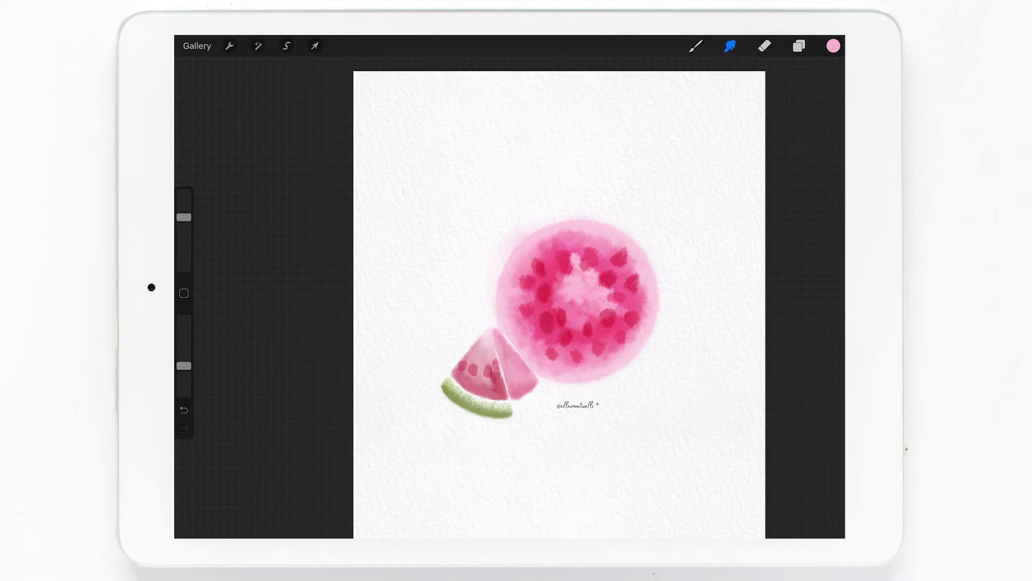
drag(578, 365, 584, 360)
drag(535, 252, 528, 289)
drag(604, 291, 570, 307)
drag(570, 269, 554, 309)
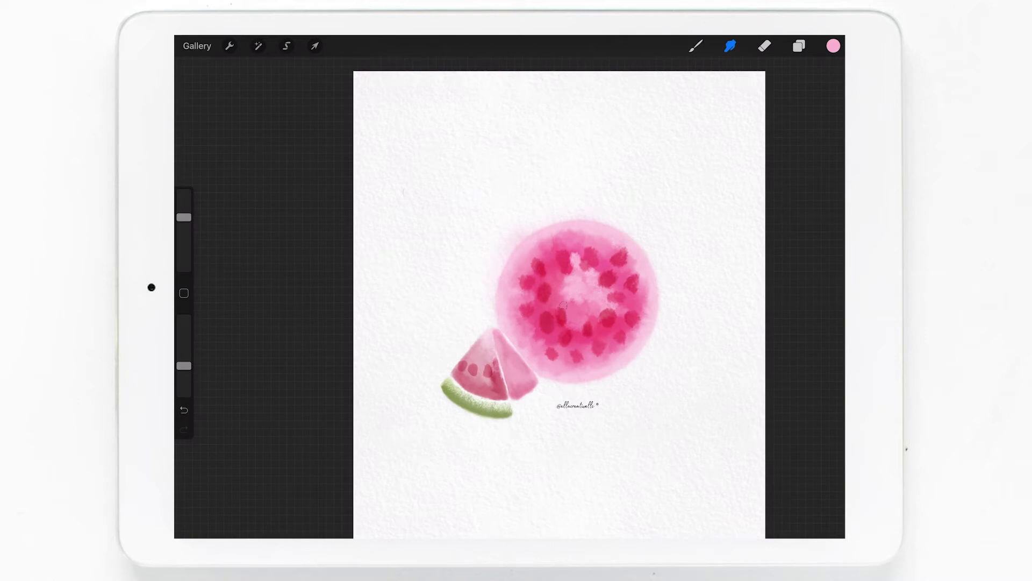
- Undo the last smudge and re-blend the centre with a smaller Smudge brush
click(184, 410)
drag(184, 217, 184, 240)
mouse_move(568, 294)
mouse_down()
mouse_move(568, 306)
mouse_move(555, 279)
mouse_up()
drag(571, 277, 570, 269)
click(798, 45)
drag(785, 348, 699, 348)
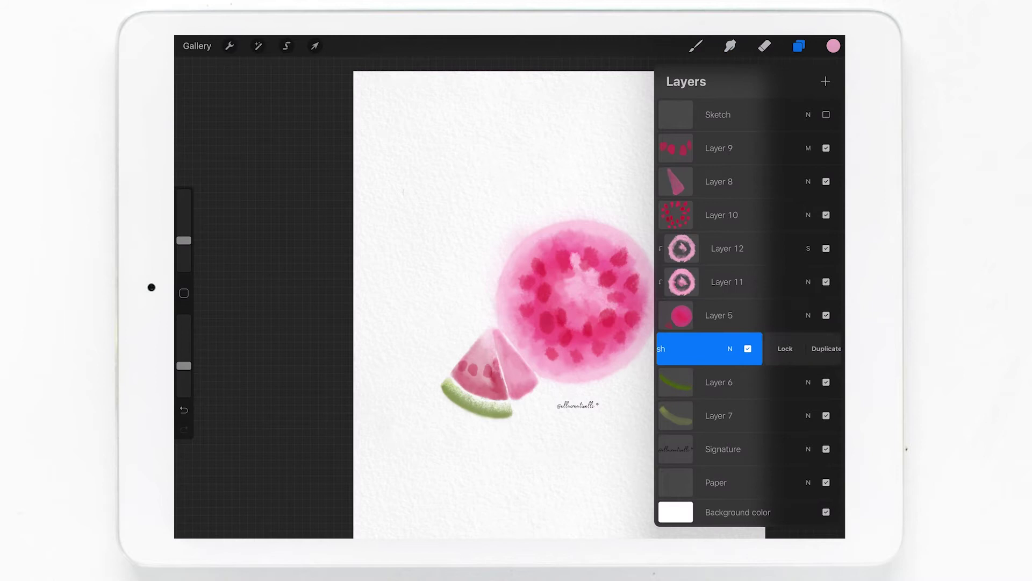
- Duplicate the Flat. Wash layer, then delete the hidden copy, keeping the original selected
click(820, 348)
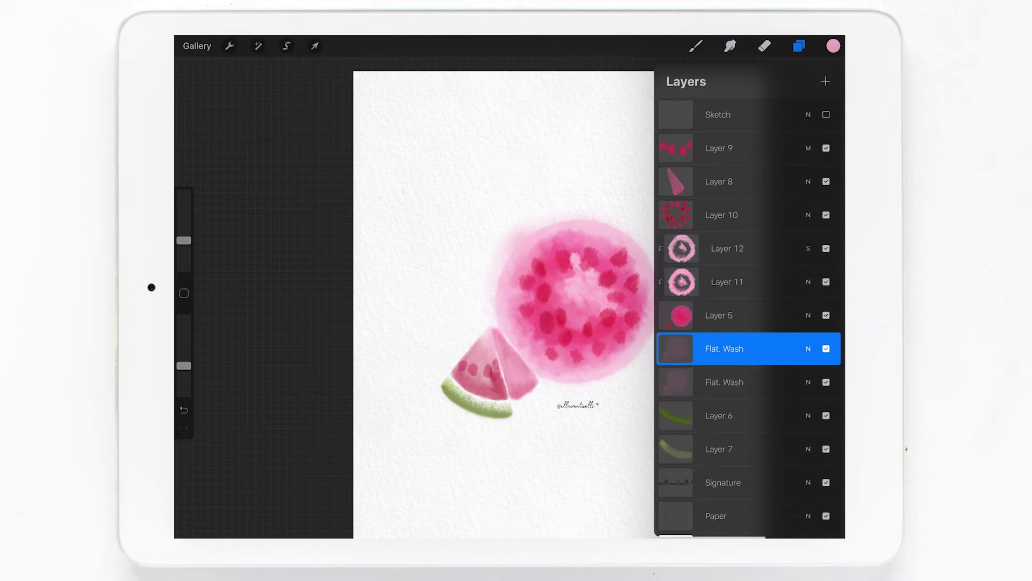
click(826, 348)
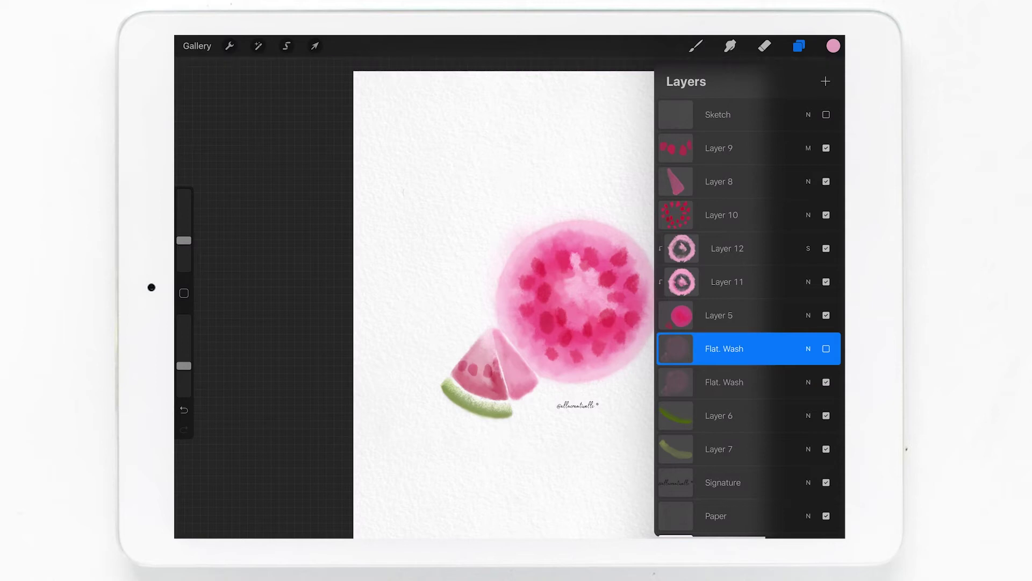
drag(785, 349, 699, 349)
click(818, 348)
click(725, 351)
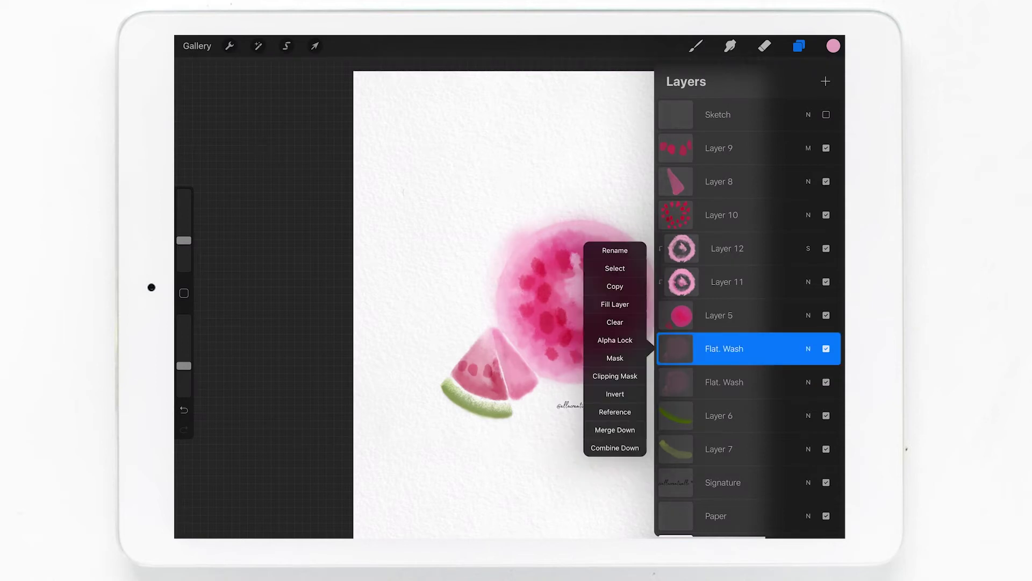
- Soften the round slice's edges, alternating a smaller Smudge brush with the Eraser
click(765, 46)
click(765, 45)
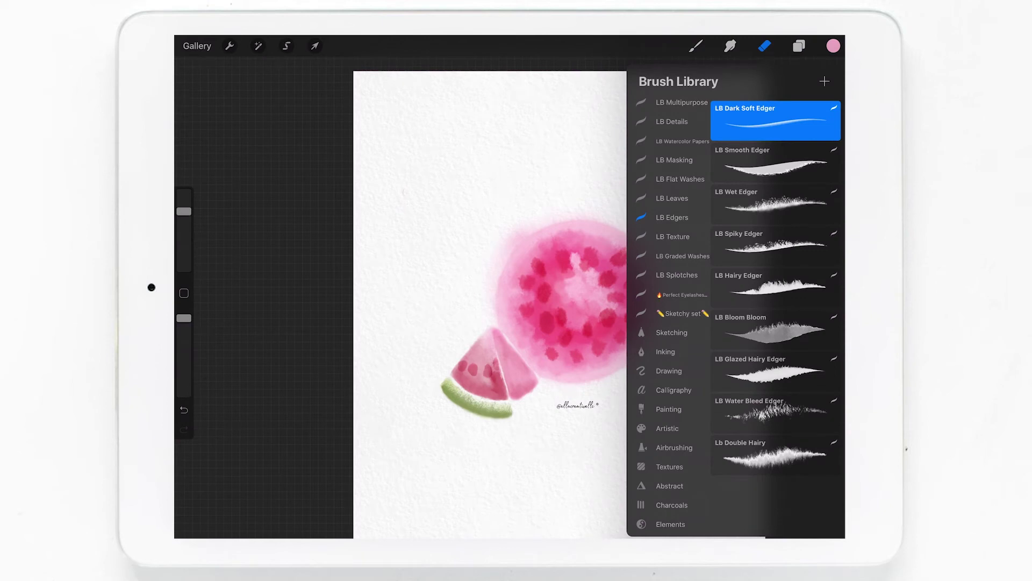
click(730, 46)
scroll(565, 301, up, 5)
drag(183, 210, 184, 245)
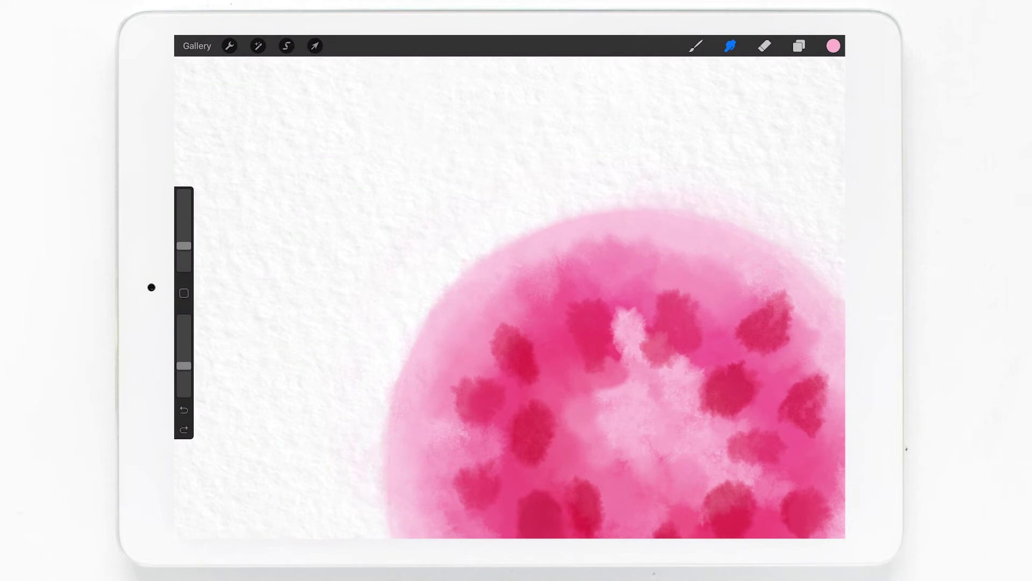
key(e)
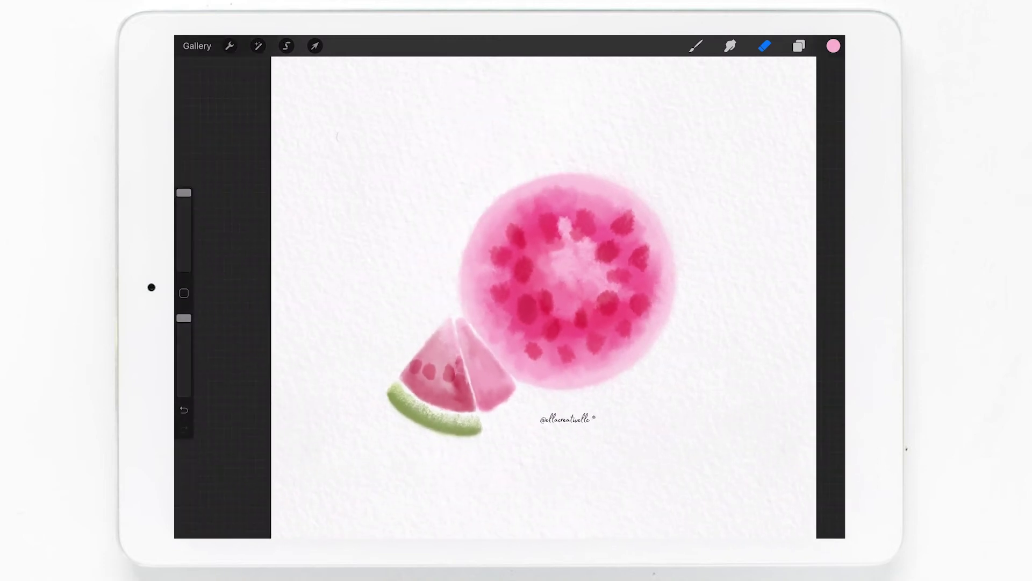
click(799, 45)
key(s)
scroll(425, 285, up, 5)
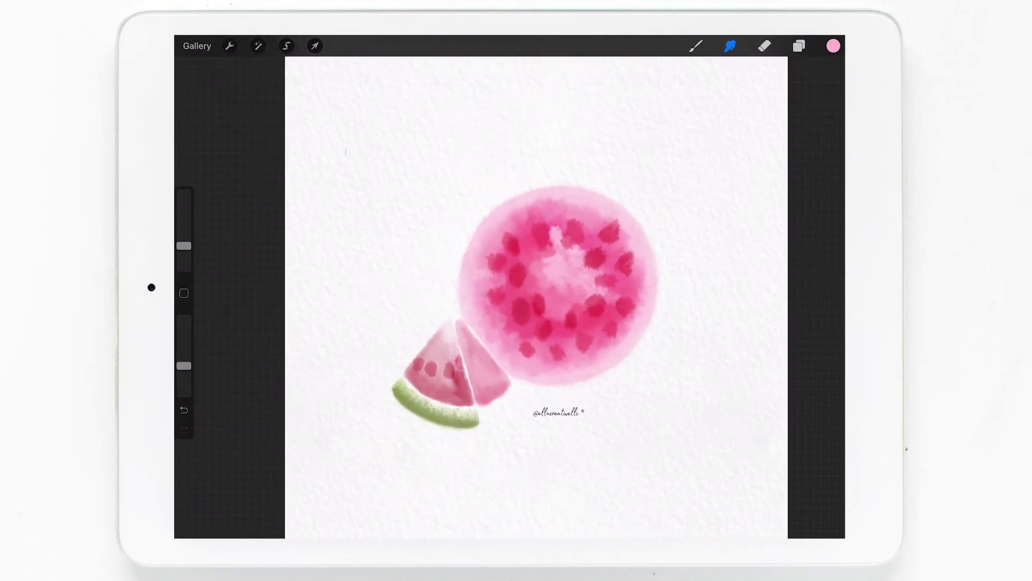
- Add Layer 13 above Layer 9 and load LB Texturator at 48% with a seed's dark red
click(799, 46)
click(726, 147)
click(826, 81)
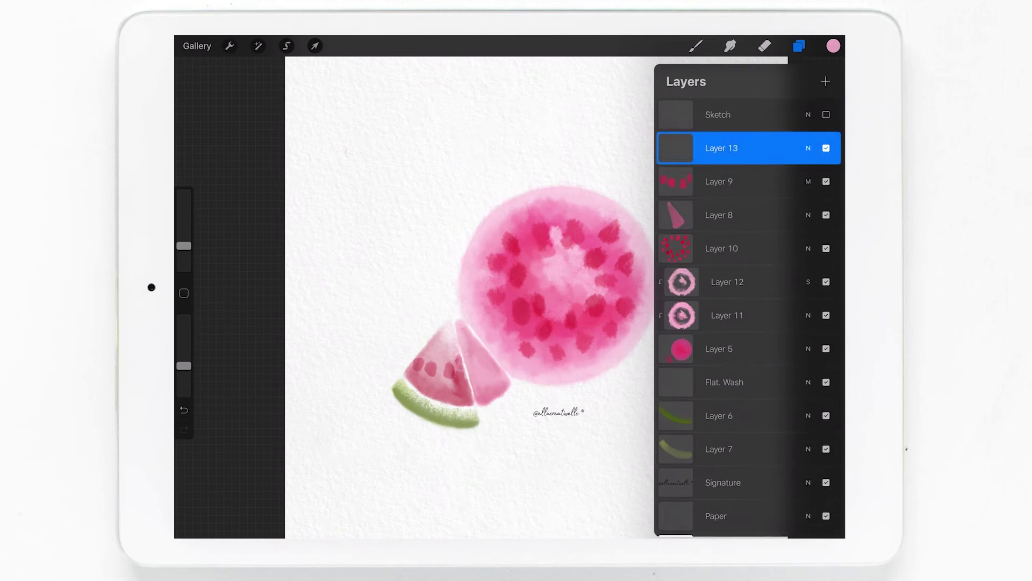
click(696, 46)
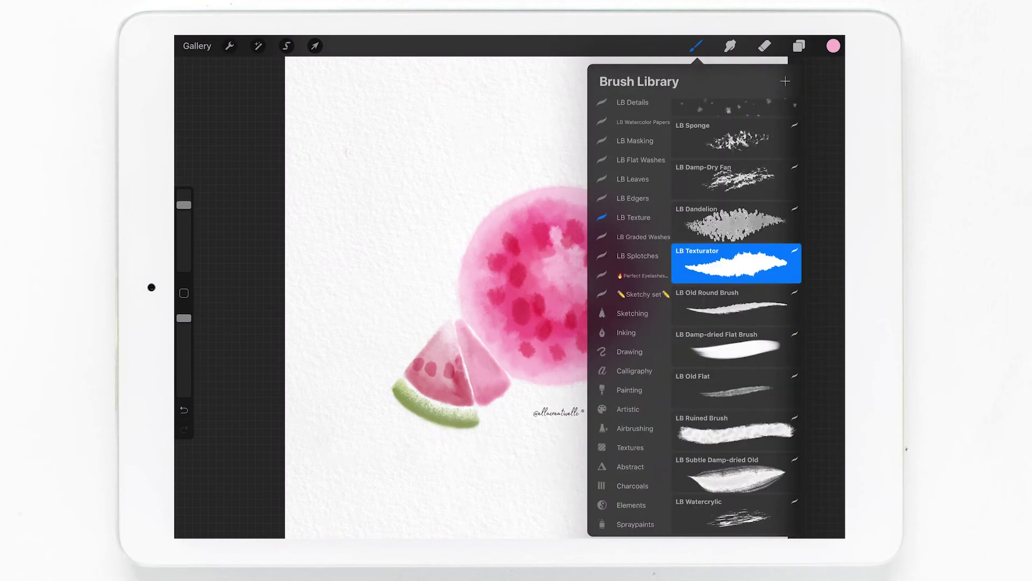
click(695, 46)
drag(723, 148, 761, 137)
key(ctrl+z)
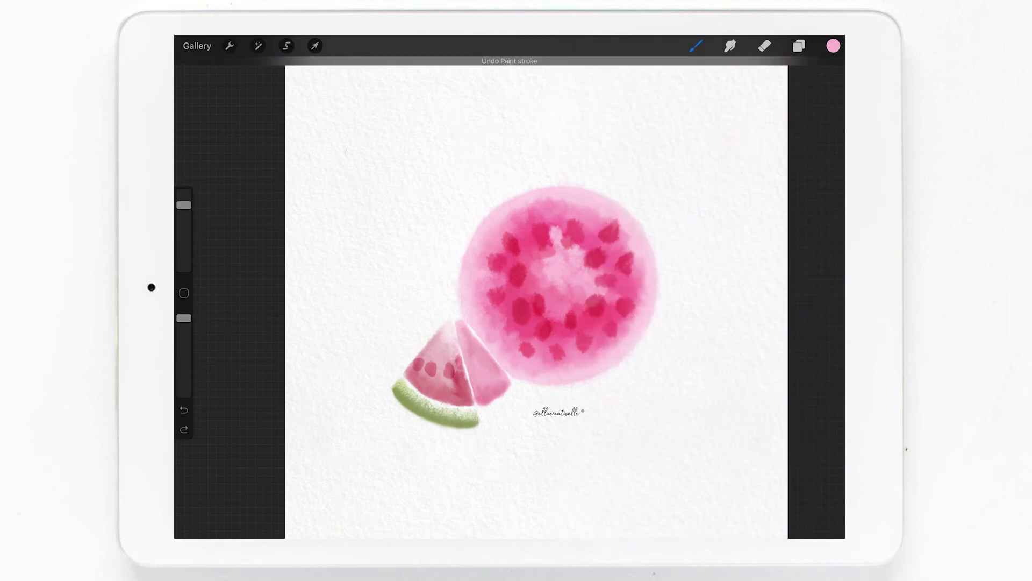
drag(742, 150, 521, 309)
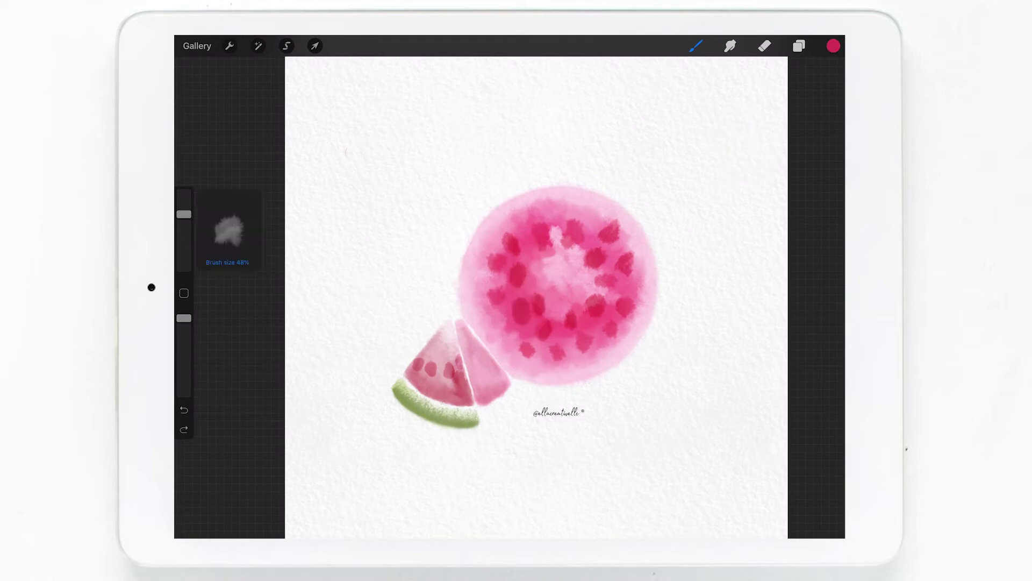
drag(184, 205, 184, 245)
- Paint darker red over the seeds on the watermelon wedge
scroll(559, 290, up, 5)
scroll(537, 291, up, 3)
scroll(538, 290, up, 2)
mouse_move(411, 307)
mouse_down()
mouse_move(408, 323)
mouse_move(398, 310)
mouse_move(446, 325)
mouse_move(430, 309)
mouse_move(449, 344)
mouse_up()
drag(490, 302, 486, 341)
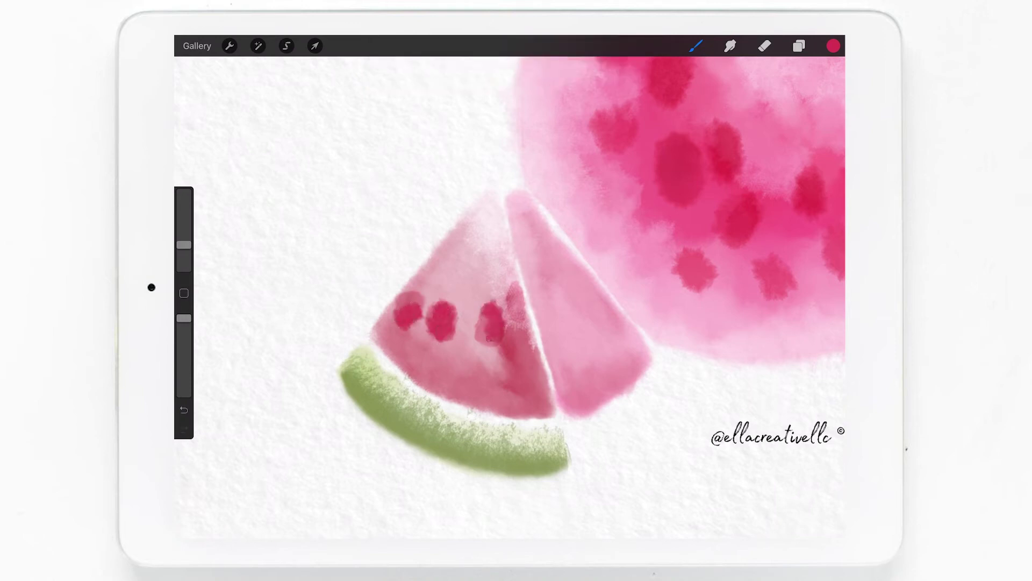
mouse_move(510, 290)
mouse_down()
mouse_move(519, 328)
mouse_move(479, 348)
mouse_up()
mouse_move(492, 312)
mouse_down()
mouse_move(490, 334)
mouse_move(446, 344)
mouse_move(456, 333)
mouse_move(413, 330)
mouse_up()
drag(412, 296, 420, 307)
scroll(510, 291, down, 5)
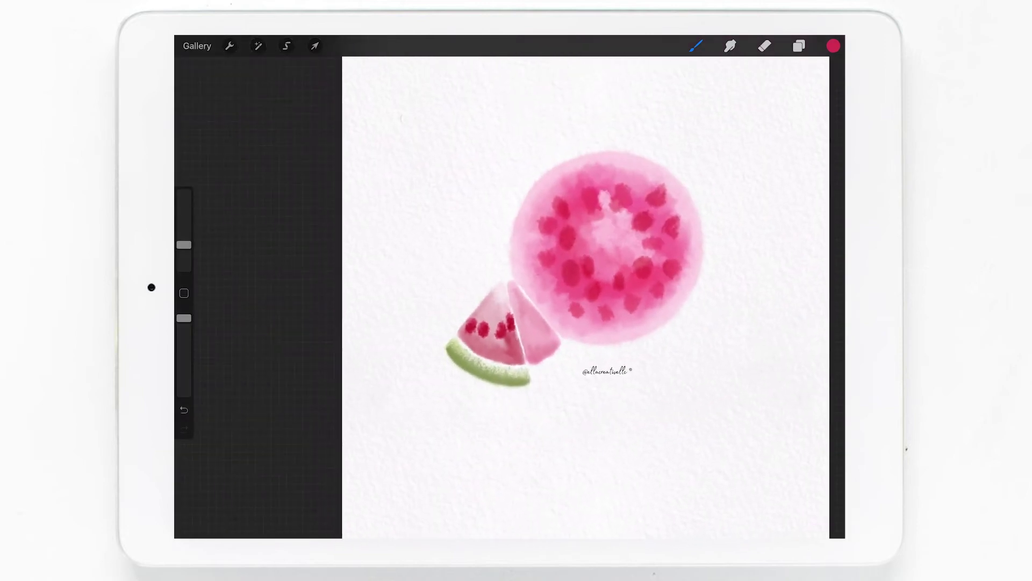
- Add a new empty Layer 14 above Layer 8
click(799, 46)
click(742, 214)
click(826, 214)
click(826, 214)
click(825, 81)
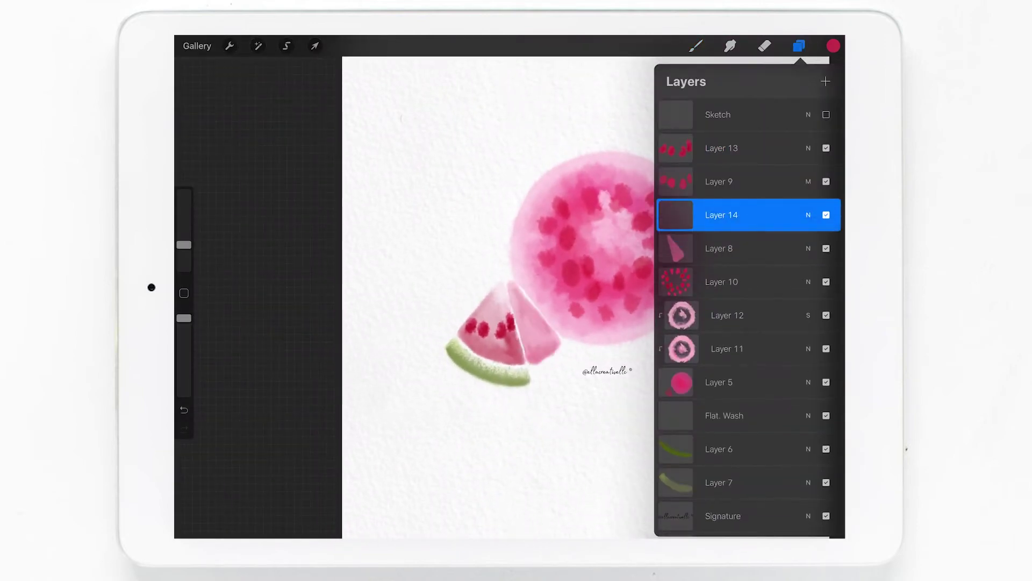
- Select Layer 5 and switch the brush colour to a brighter red
click(833, 46)
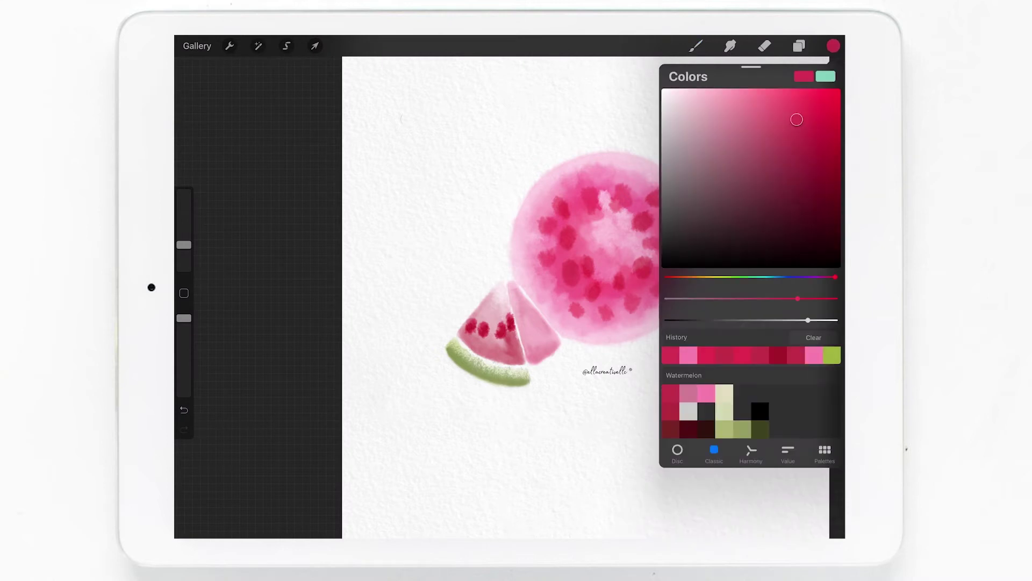
key(b)
scroll(509, 296, up, 5)
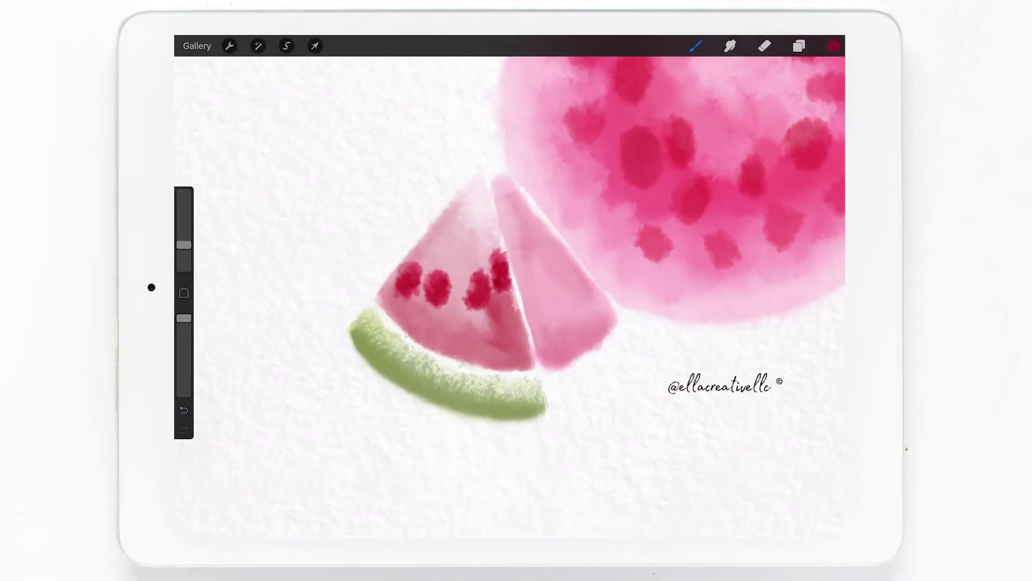
click(799, 45)
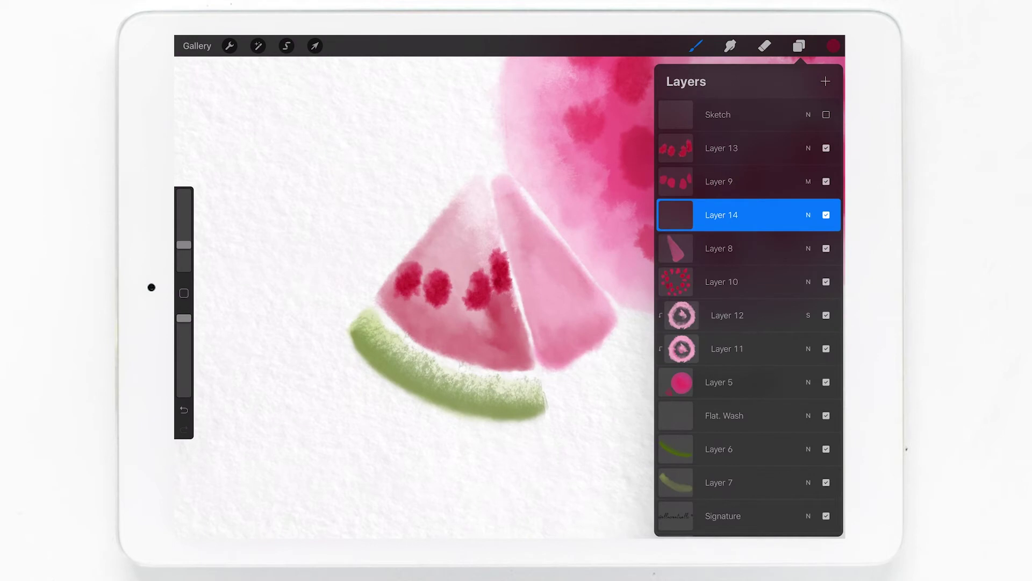
click(720, 382)
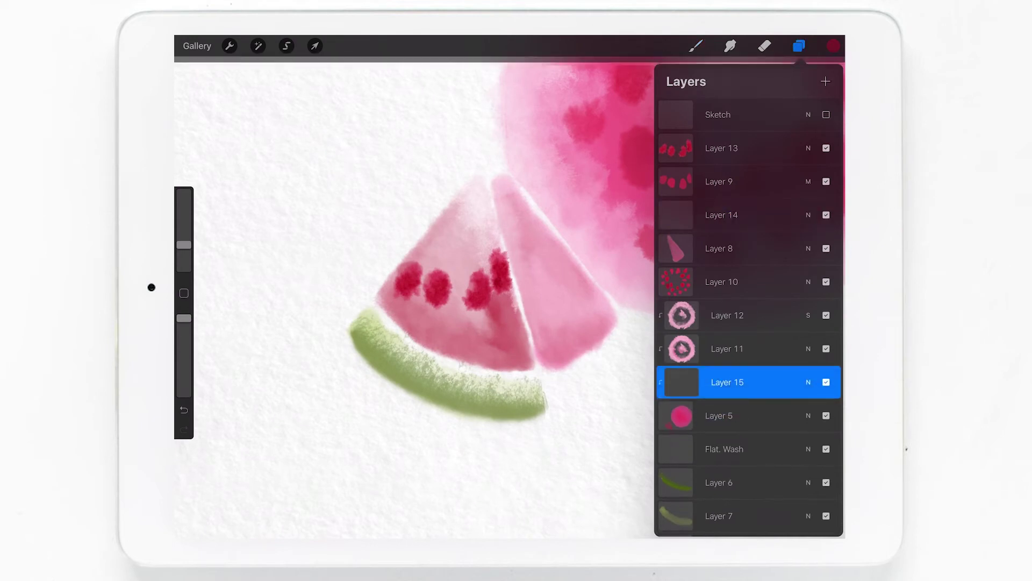
click(798, 45)
key(ctrl+z)
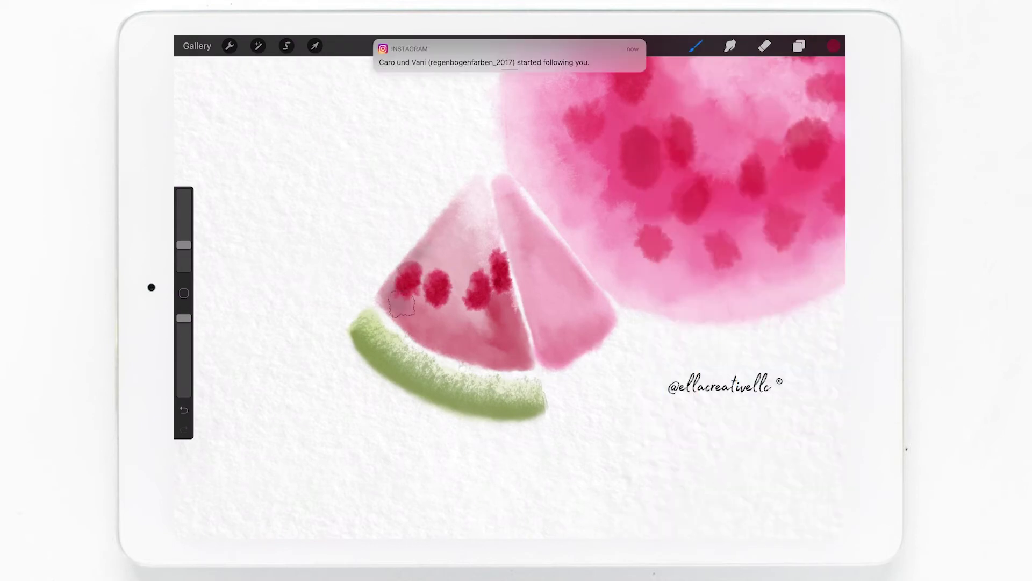
click(833, 45)
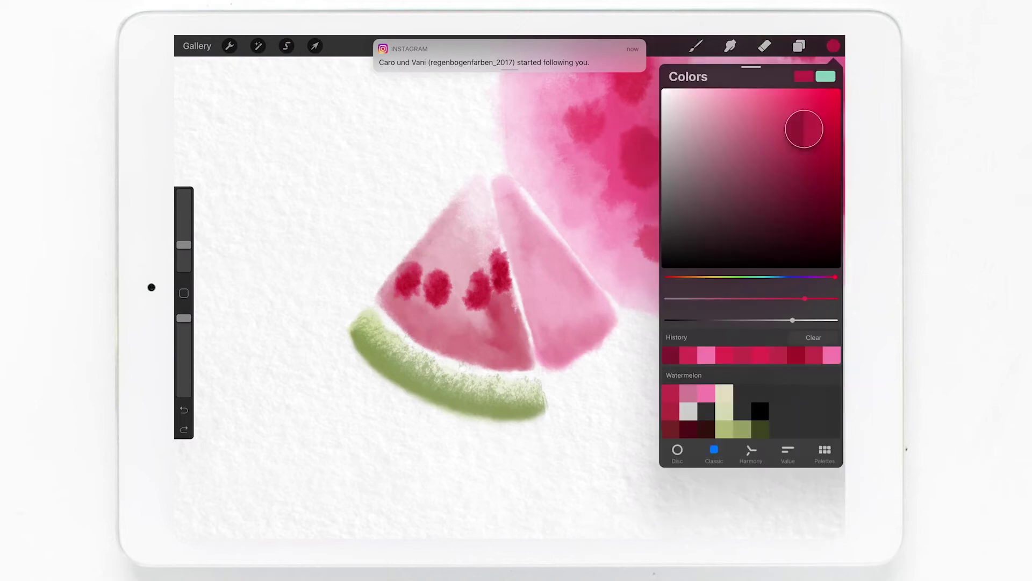
click(683, 350)
click(834, 46)
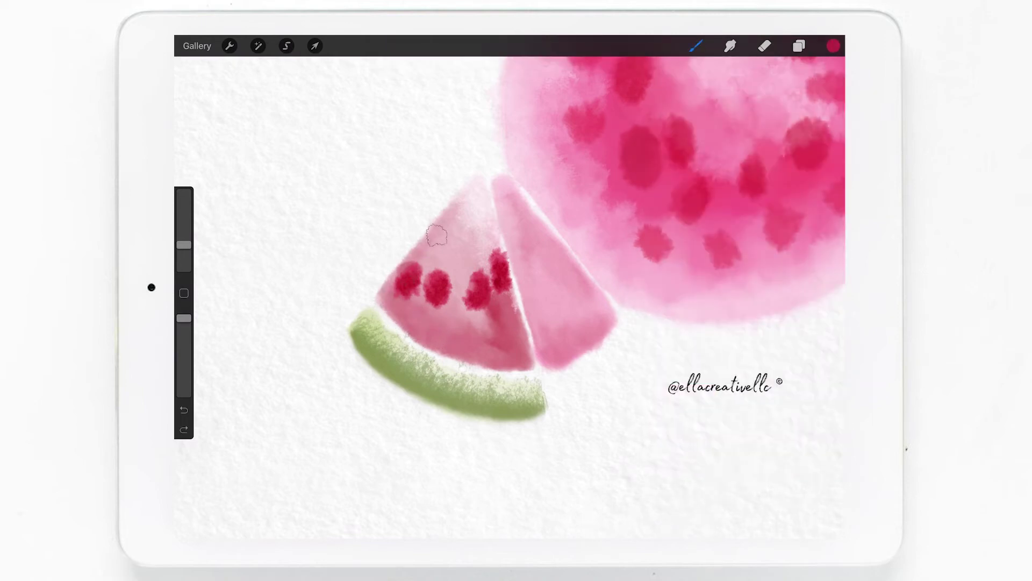
- On Layer 14, paint dark red along the wedge's lower, left and inner edges
click(799, 46)
drag(779, 331, 699, 331)
click(817, 332)
click(799, 46)
click(414, 318)
key(ctrl+z)
drag(184, 244, 183, 230)
mouse_move(387, 279)
mouse_down()
mouse_move(400, 320)
mouse_move(473, 355)
mouse_up()
mouse_move(430, 240)
mouse_down()
mouse_move(383, 295)
mouse_move(457, 357)
mouse_up()
drag(492, 293, 515, 366)
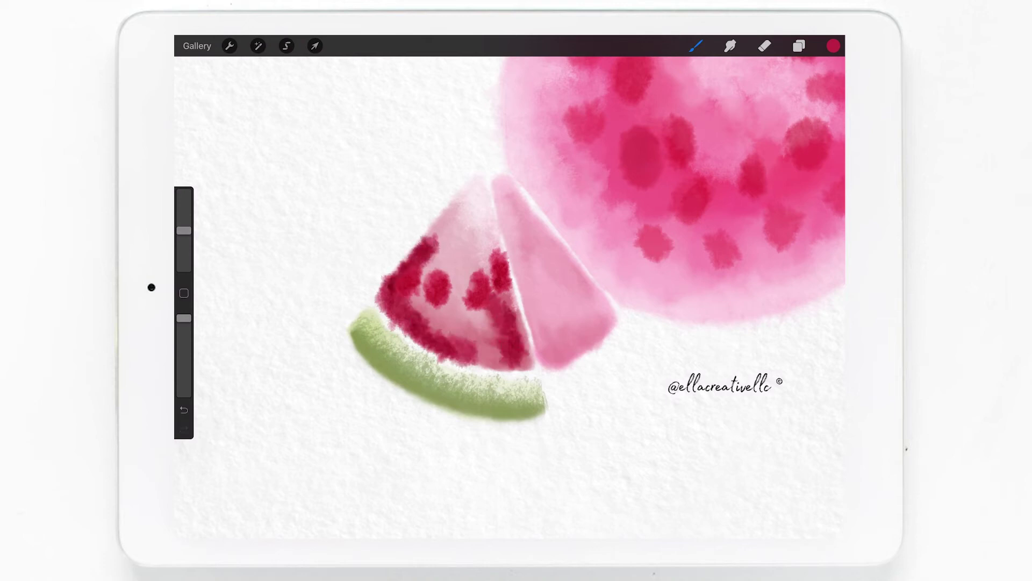
- Smudge the wedge's dark left edge to soften it
click(731, 46)
drag(433, 234, 387, 293)
click(730, 46)
drag(184, 245, 184, 232)
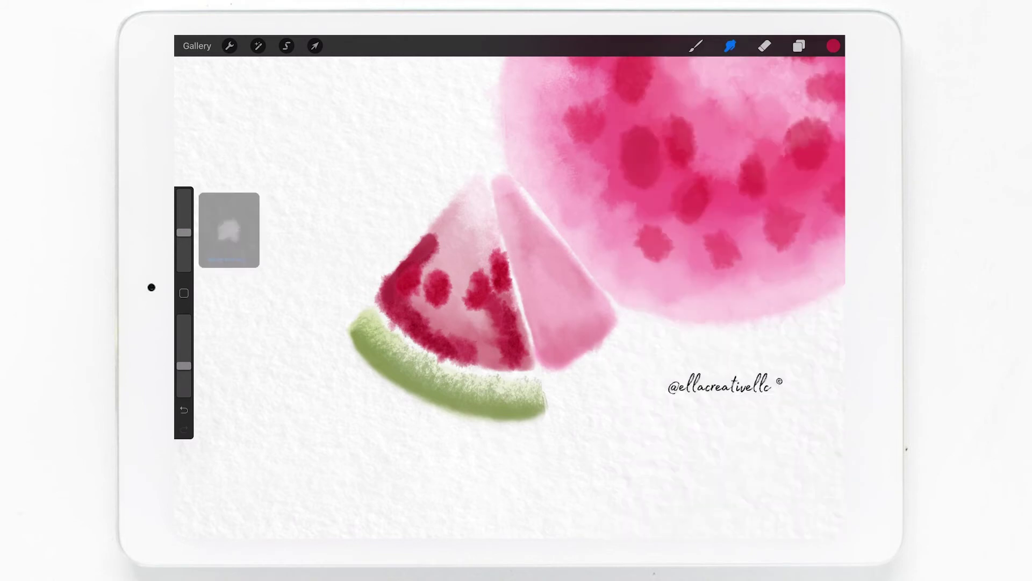
- Blend the wedge's dark red upper-left edge and lower-left flesh with the Smudge tool
drag(443, 234, 422, 288)
mouse_move(433, 252)
mouse_down()
mouse_move(417, 322)
mouse_move(470, 341)
mouse_move(436, 345)
mouse_move(467, 360)
mouse_up()
mouse_move(411, 304)
mouse_down()
mouse_move(457, 331)
mouse_move(441, 320)
mouse_up()
mouse_move(433, 253)
mouse_down()
mouse_move(492, 344)
mouse_move(484, 341)
mouse_up()
scroll(430, 269, up, 3)
drag(184, 232, 184, 247)
drag(316, 228, 285, 266)
drag(310, 304, 293, 349)
drag(274, 298, 260, 319)
mouse_move(285, 355)
mouse_down()
mouse_move(344, 339)
mouse_move(343, 324)
mouse_up()
- Smudge the dark red flesh near the wedge's lower centre and inner edge
drag(387, 365, 350, 366)
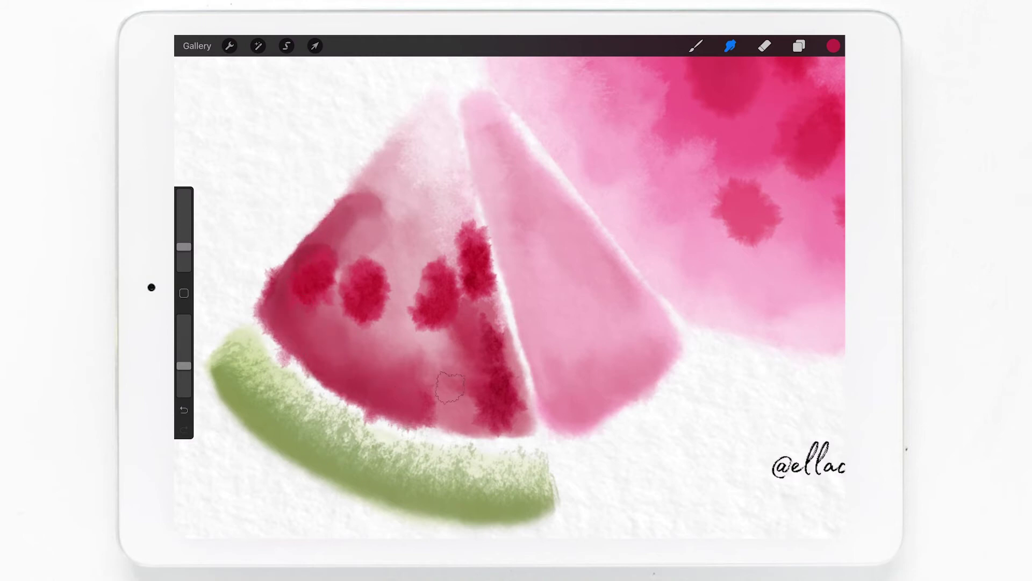
drag(444, 412, 424, 426)
drag(500, 384, 477, 419)
drag(508, 376, 497, 339)
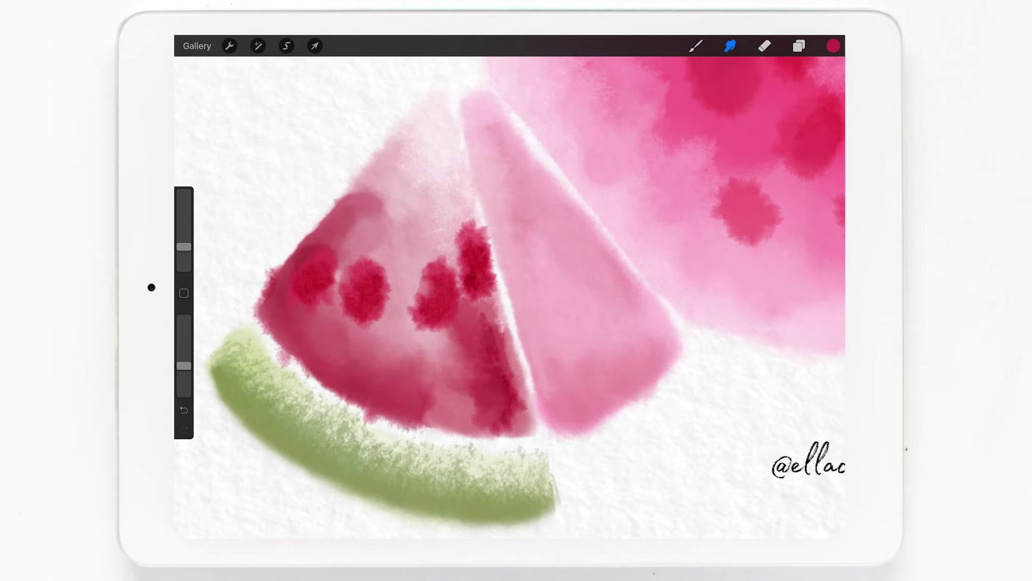
mouse_move(513, 411)
mouse_down()
mouse_move(481, 315)
mouse_move(472, 403)
mouse_move(500, 422)
mouse_up()
drag(365, 188, 338, 282)
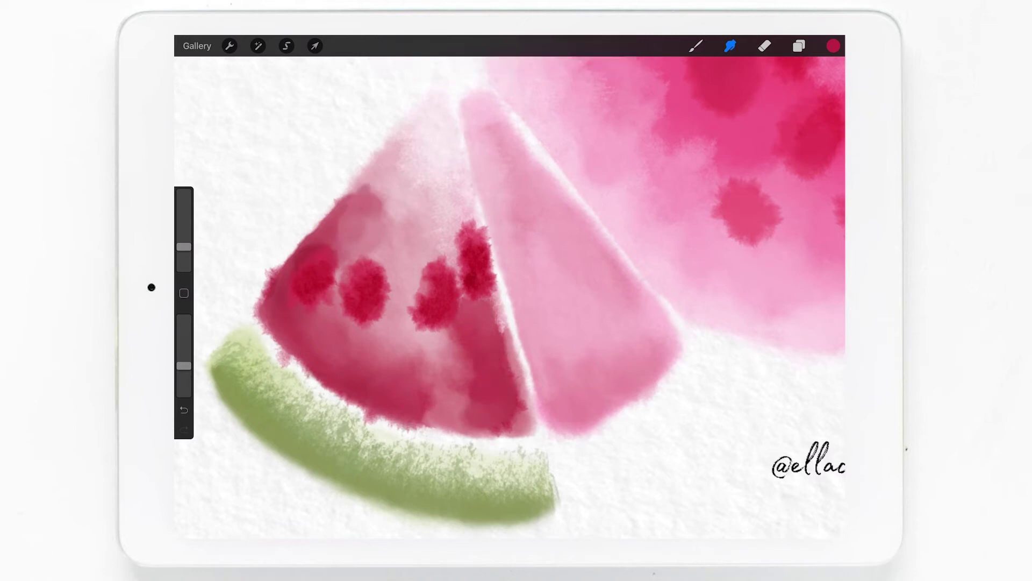
- Erase the pink bleed along the gap between the flesh and the green rind
click(764, 45)
drag(184, 194, 184, 237)
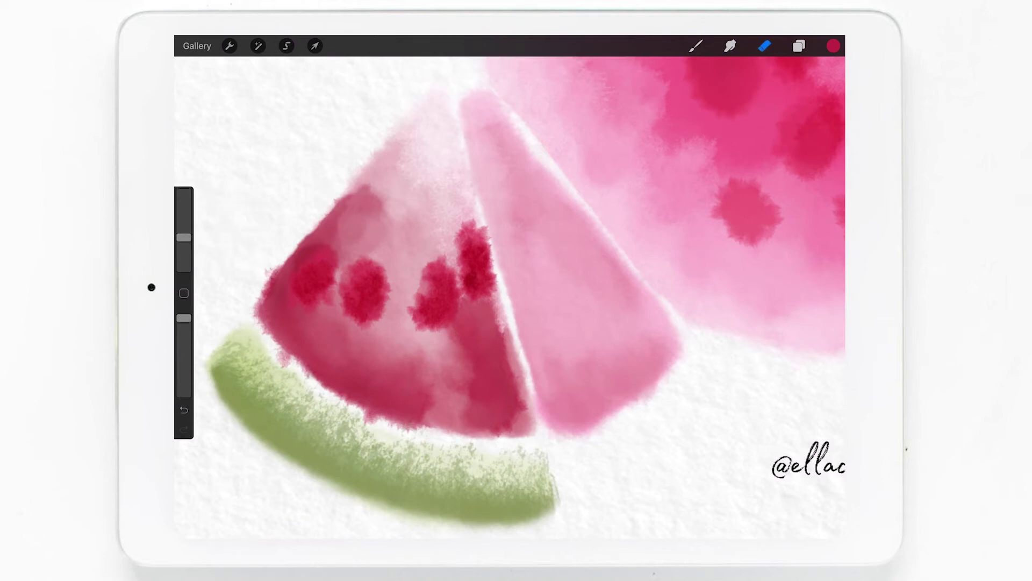
drag(280, 350, 289, 366)
drag(365, 423, 385, 409)
drag(257, 314, 297, 361)
drag(400, 426, 411, 431)
drag(348, 403, 421, 424)
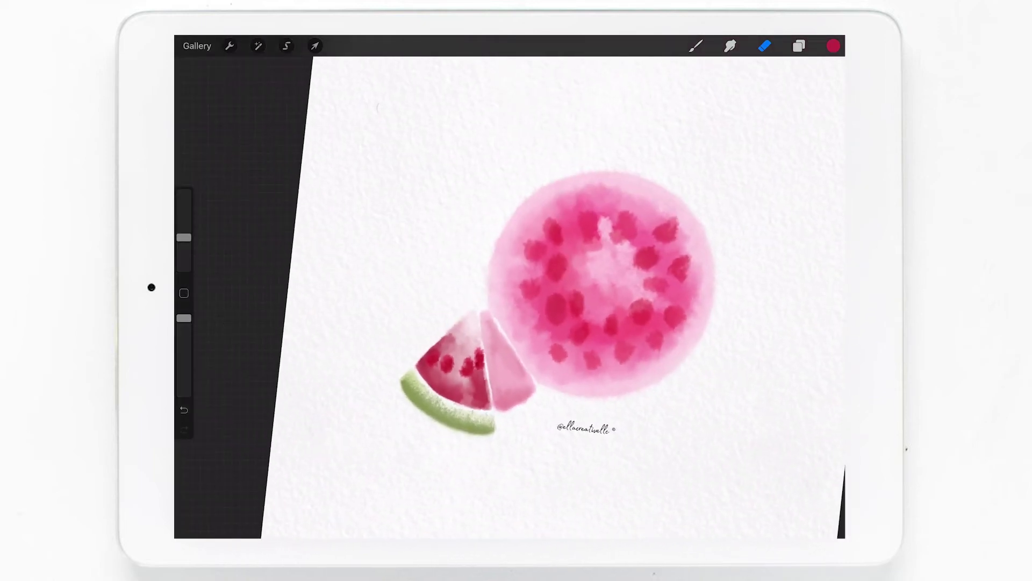
- Inspect Layer 14's blend settings in the layers list
click(799, 46)
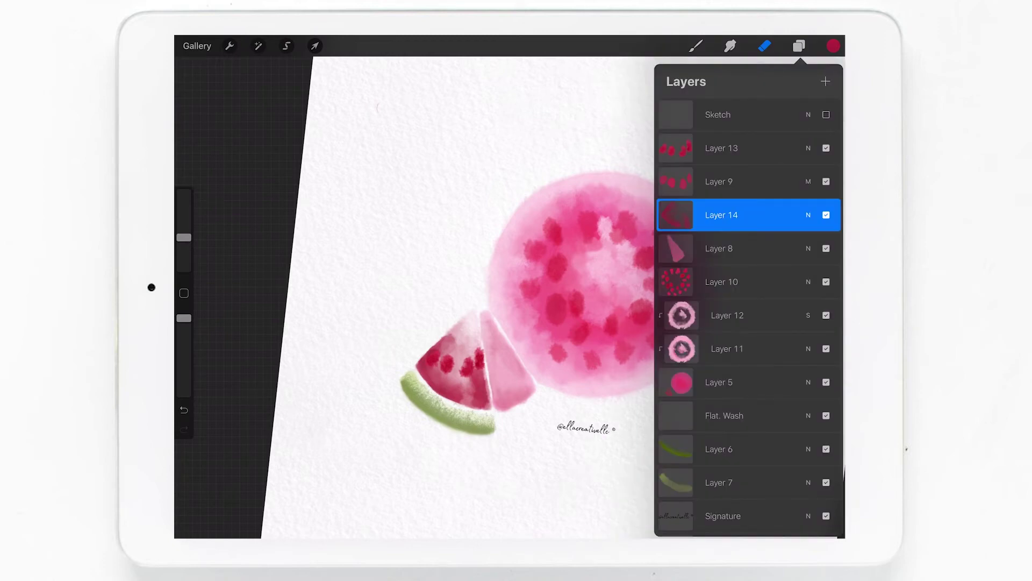
click(808, 214)
click(808, 430)
click(808, 241)
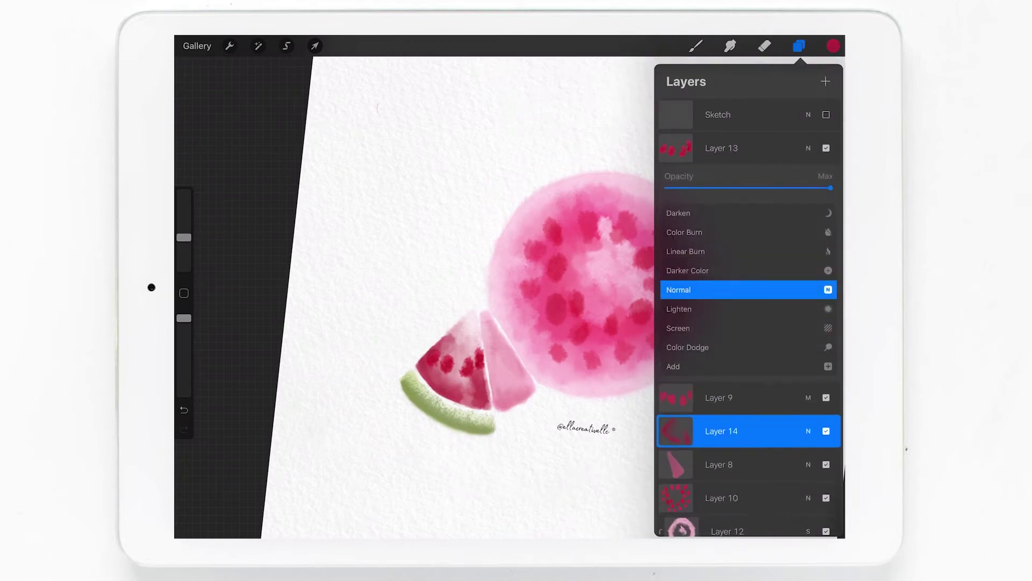
click(808, 431)
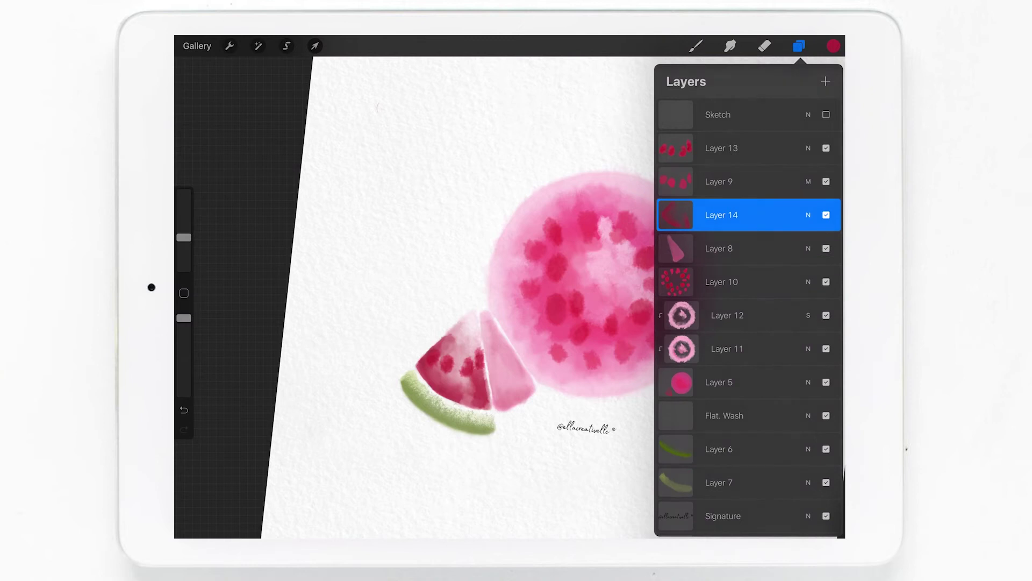
click(764, 46)
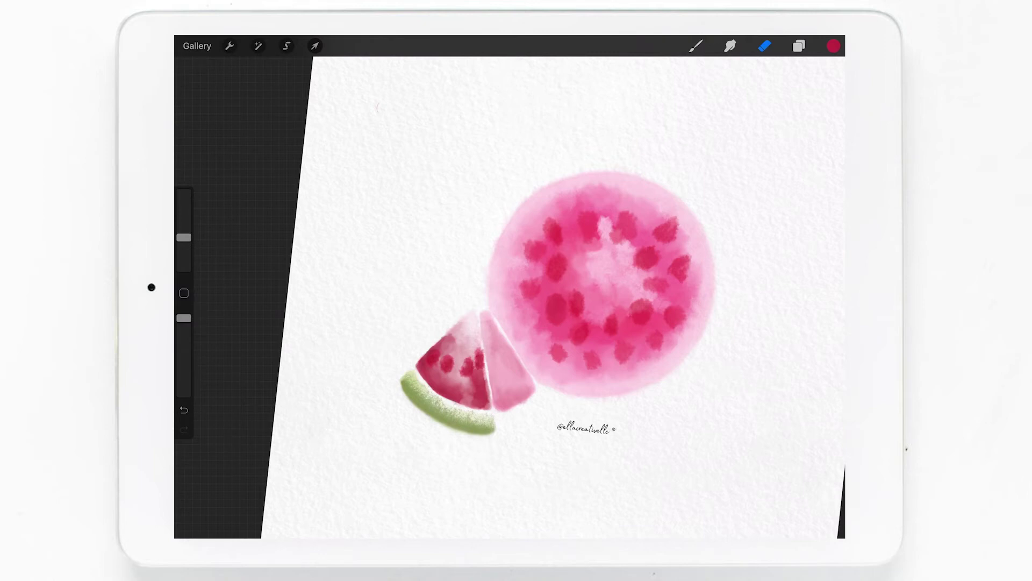
scroll(510, 286, up, 5)
scroll(509, 286, up, 3)
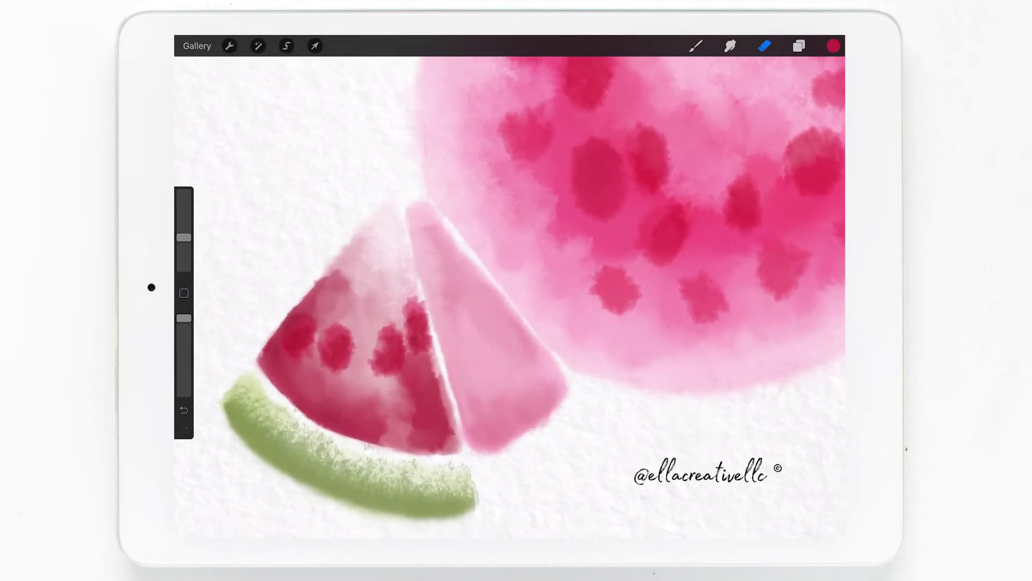
- Add Layer 15, merge Layer 14 down into Layer 8, and clip Layer 15 to it
click(799, 45)
click(825, 81)
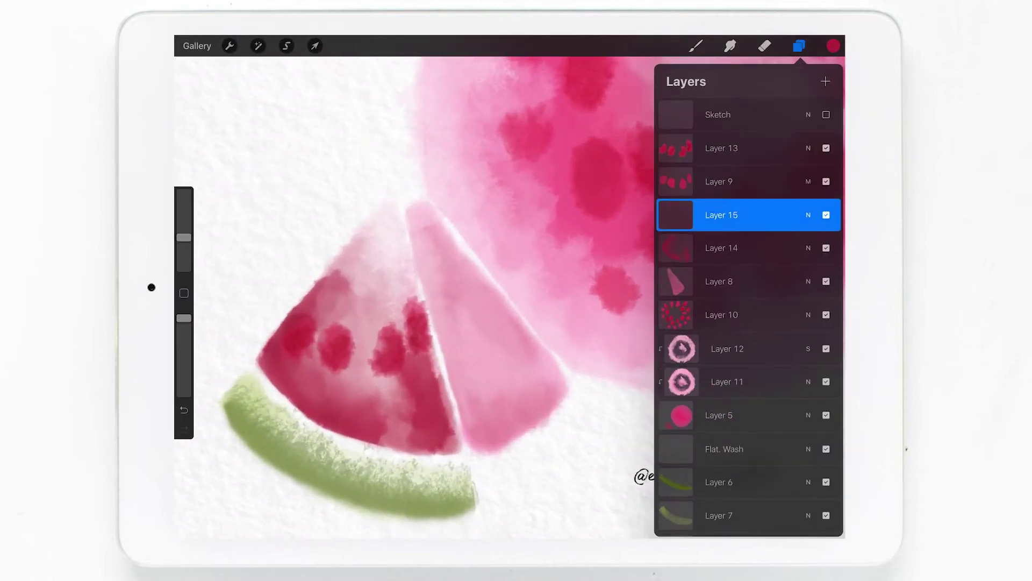
click(720, 248)
click(721, 248)
click(614, 344)
click(721, 214)
click(615, 243)
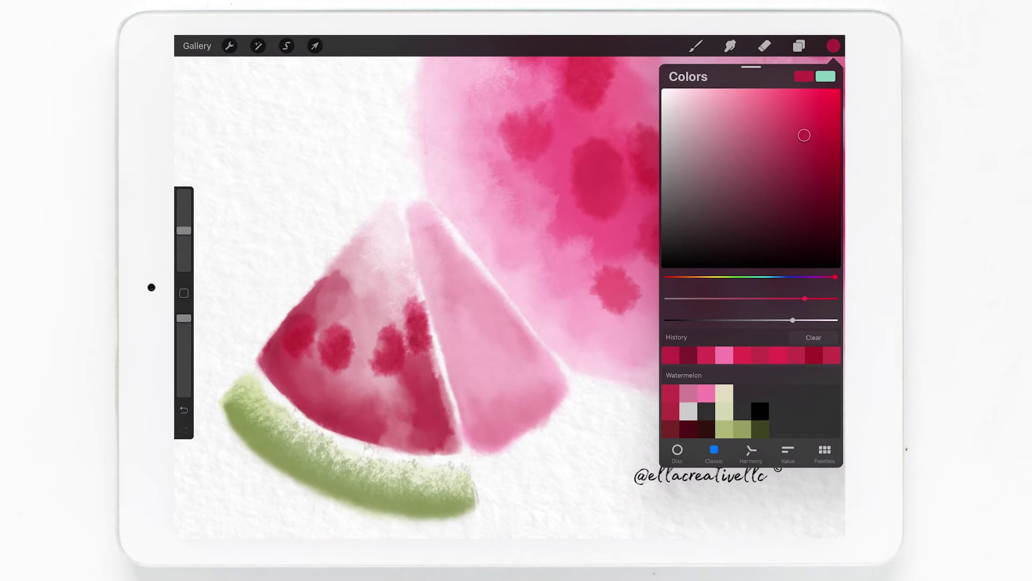
- Paint darker pink along the right wedge's edges and across its middle
click(724, 355)
click(695, 46)
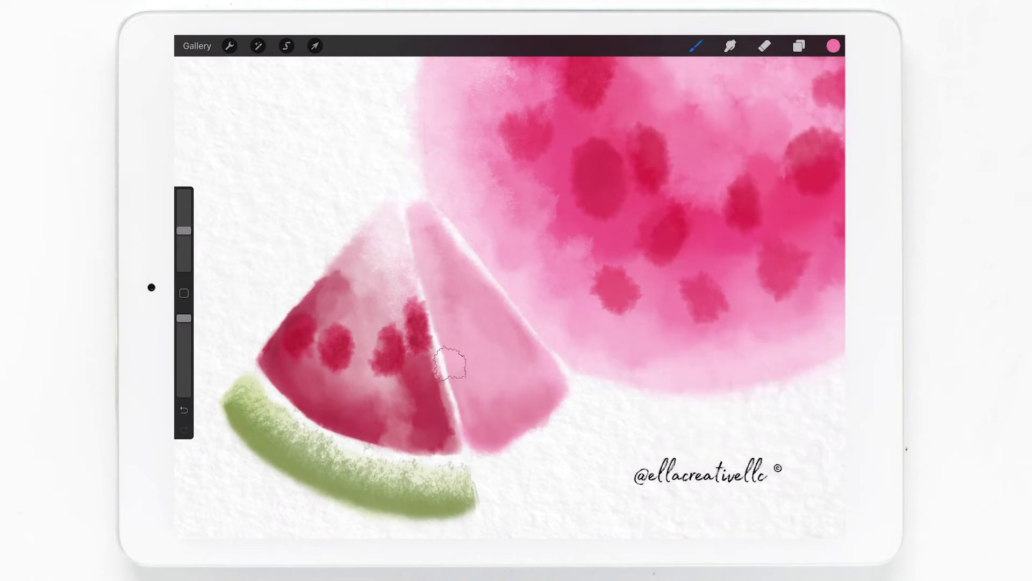
drag(184, 230, 184, 246)
mouse_move(461, 376)
mouse_down()
mouse_move(489, 425)
mouse_move(443, 344)
mouse_move(518, 422)
mouse_up()
drag(184, 247, 184, 240)
mouse_move(487, 427)
mouse_down()
mouse_move(522, 395)
mouse_move(463, 366)
mouse_move(441, 331)
mouse_up()
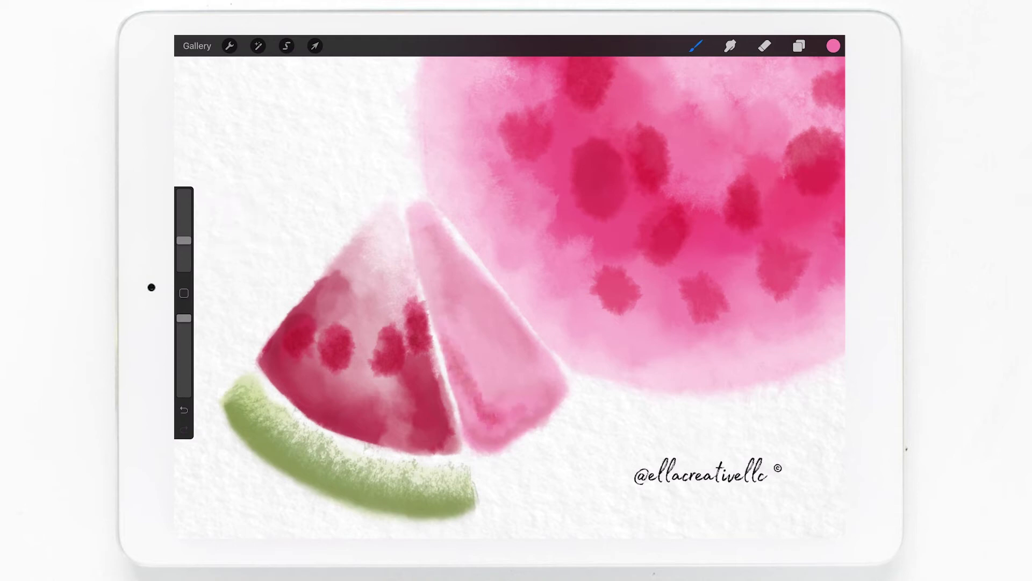
drag(449, 275, 492, 331)
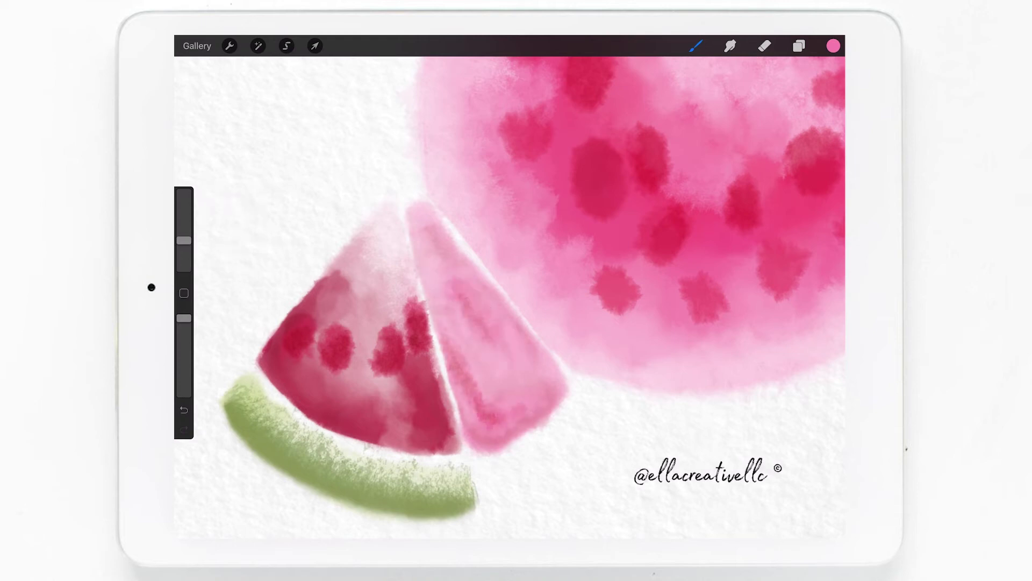
- Blend the dark pink streak on the right wedge with a smaller, weaker Smudge brush
drag(184, 240, 183, 247)
drag(184, 318, 183, 366)
click(730, 46)
mouse_move(451, 285)
mouse_down()
mouse_move(486, 328)
mouse_move(508, 336)
mouse_up()
drag(460, 359, 464, 371)
mouse_move(436, 309)
mouse_down()
mouse_move(455, 376)
mouse_move(508, 427)
mouse_up()
mouse_move(468, 373)
mouse_down()
mouse_move(490, 398)
mouse_move(468, 375)
mouse_move(498, 434)
mouse_up()
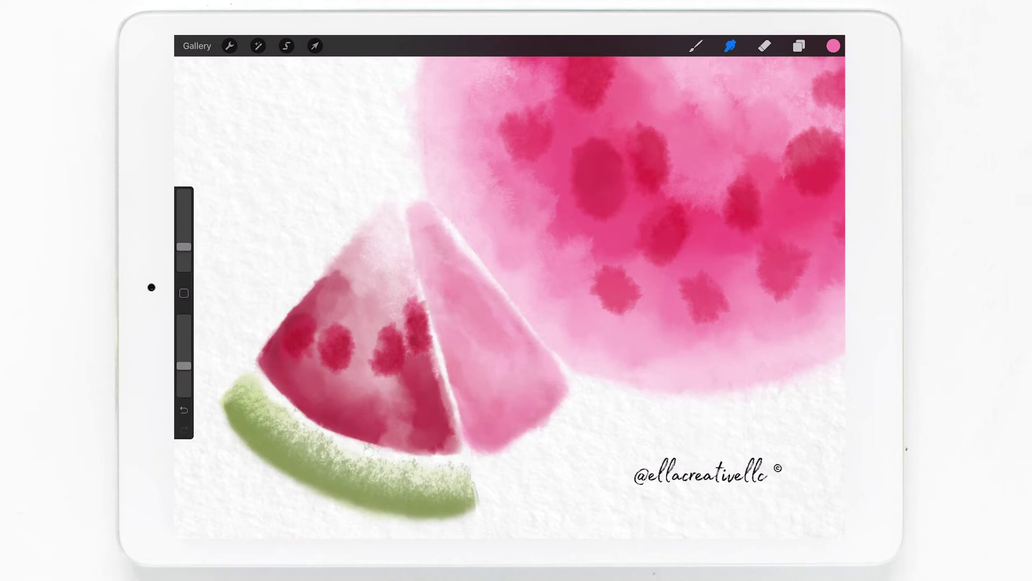
- Check the layers list and return to the paint brush
click(765, 45)
click(799, 46)
click(799, 45)
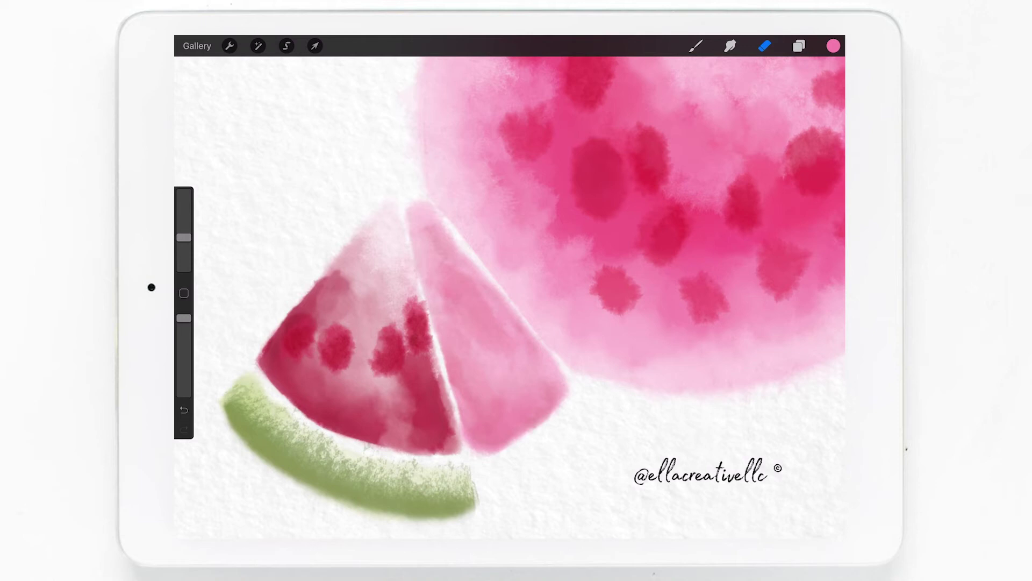
click(695, 46)
- With a smaller brush at 36% opacity, paint faint pink over the wedges' top tip
click(799, 45)
click(720, 212)
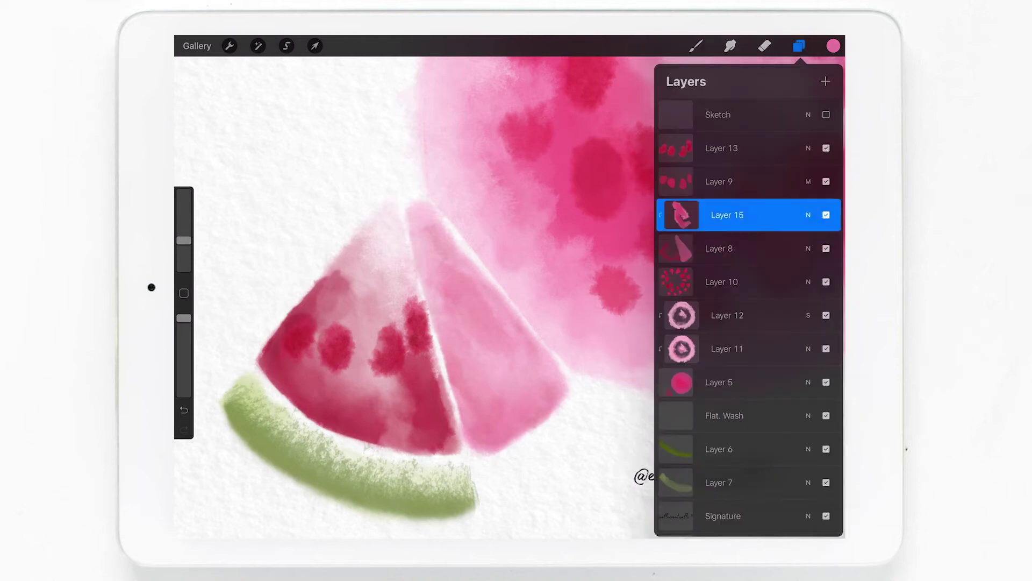
click(799, 46)
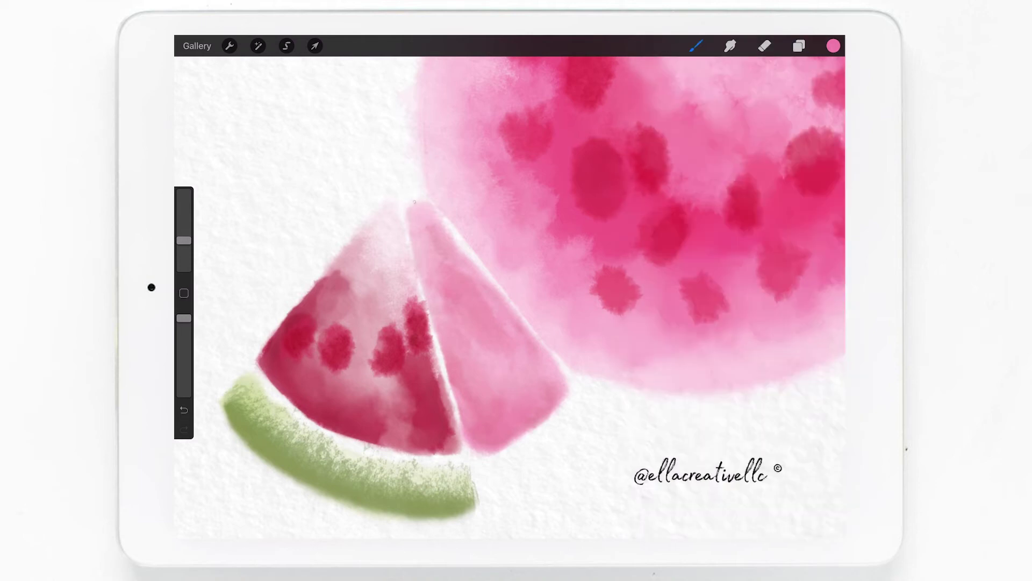
drag(184, 241, 184, 248)
click(799, 46)
drag(184, 317, 184, 367)
drag(407, 199, 415, 214)
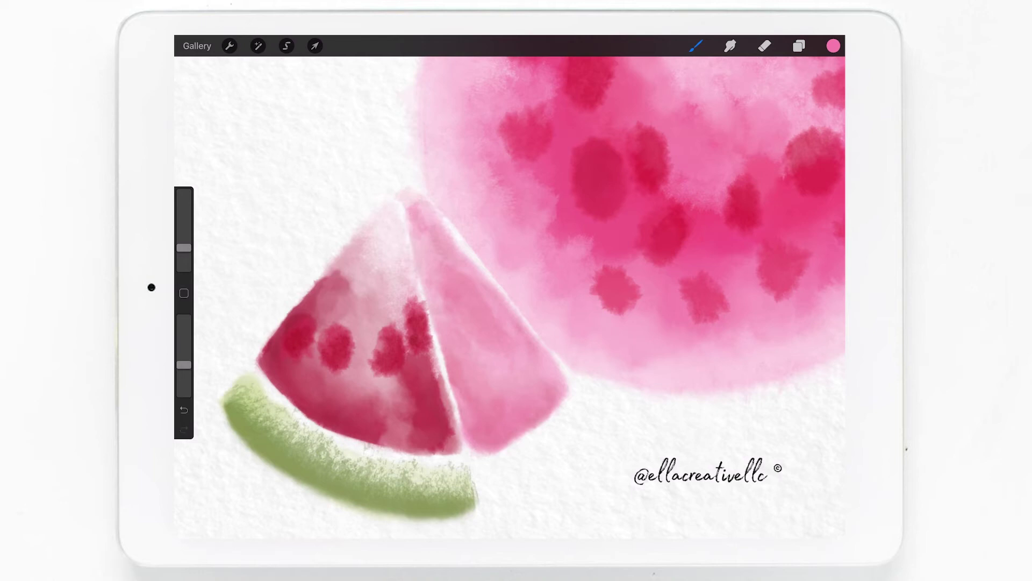
- Smudge the tip to blend the pink paint into the white gap
click(730, 46)
mouse_move(395, 201)
mouse_down()
mouse_move(392, 218)
mouse_move(405, 207)
mouse_move(410, 228)
mouse_move(406, 203)
mouse_move(435, 229)
mouse_move(422, 234)
mouse_move(439, 248)
mouse_move(409, 225)
mouse_move(419, 220)
mouse_up()
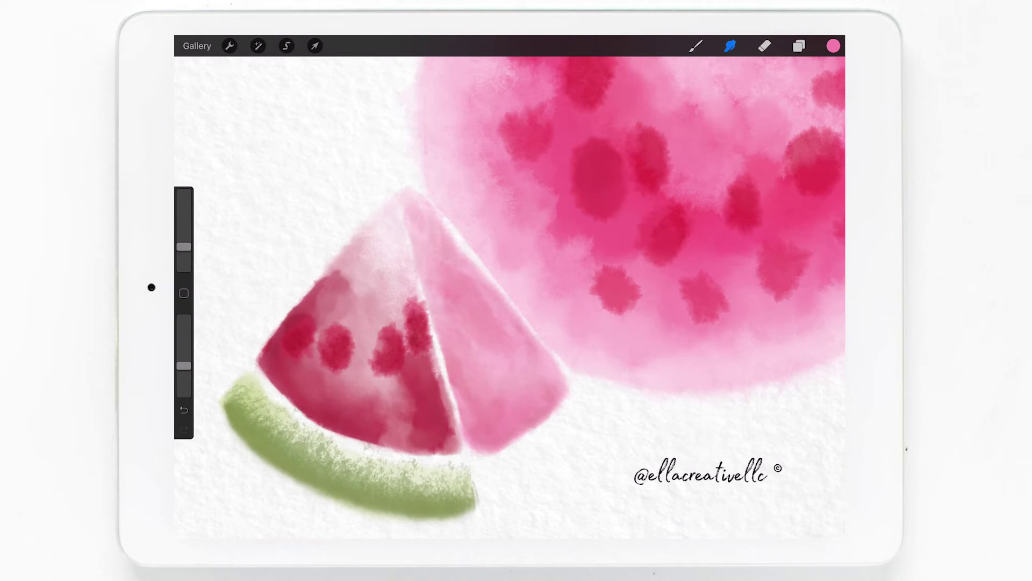
drag(183, 246, 184, 255)
key(b)
- Pick a lighter pink and enlarge the brush
click(697, 46)
click(833, 46)
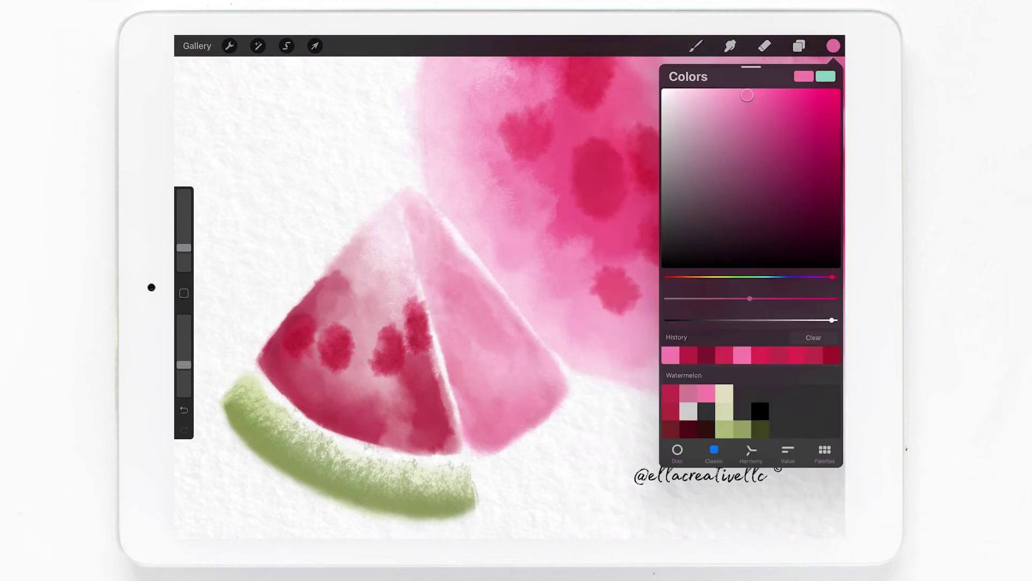
drag(748, 95, 702, 89)
click(834, 46)
click(184, 248)
drag(184, 247, 184, 236)
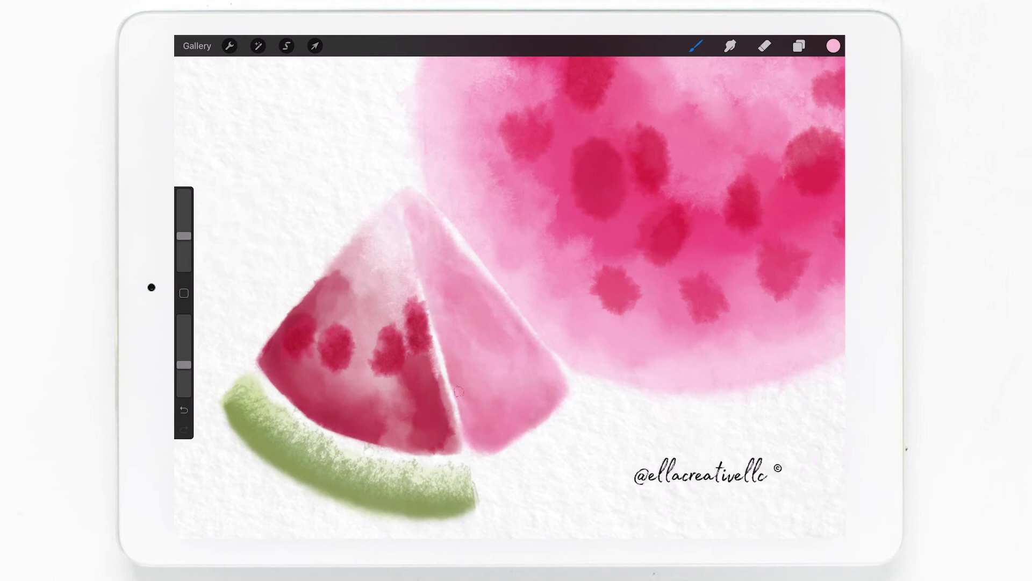
click(833, 46)
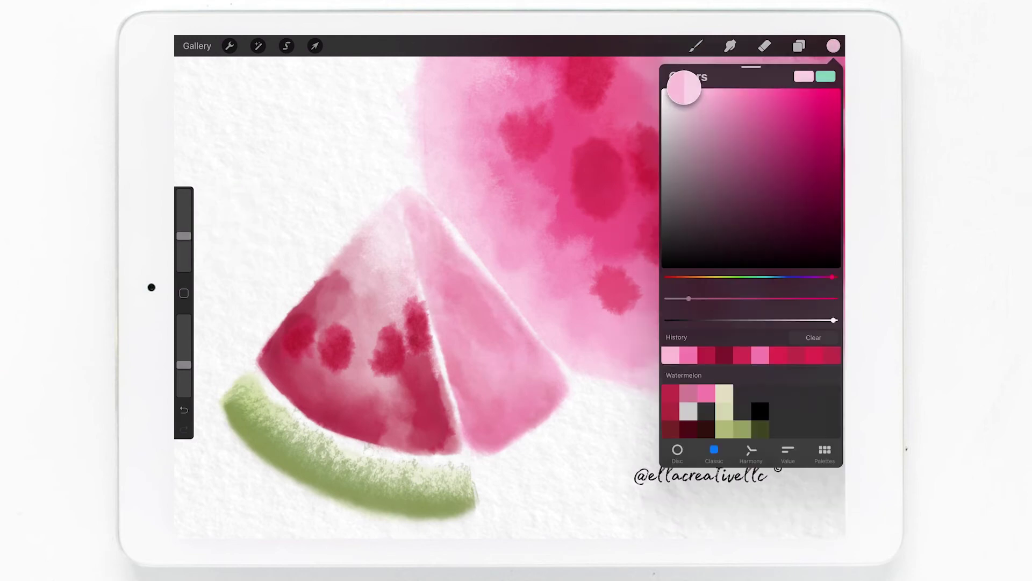
click(696, 45)
- Set the Eraser to LB Dark Soft Edger and undo a trial dab on the wedge
click(798, 46)
click(495, 326)
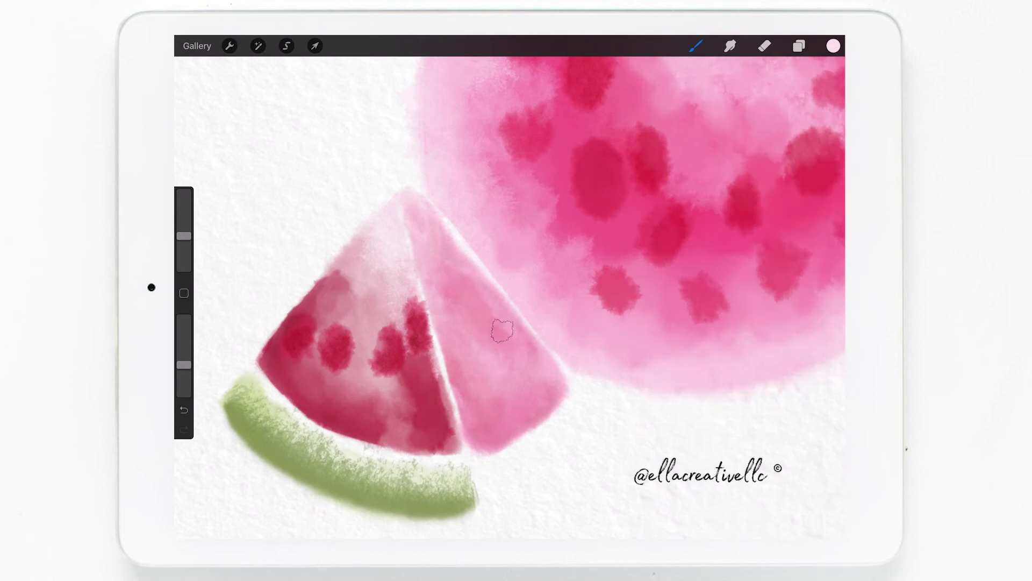
click(764, 46)
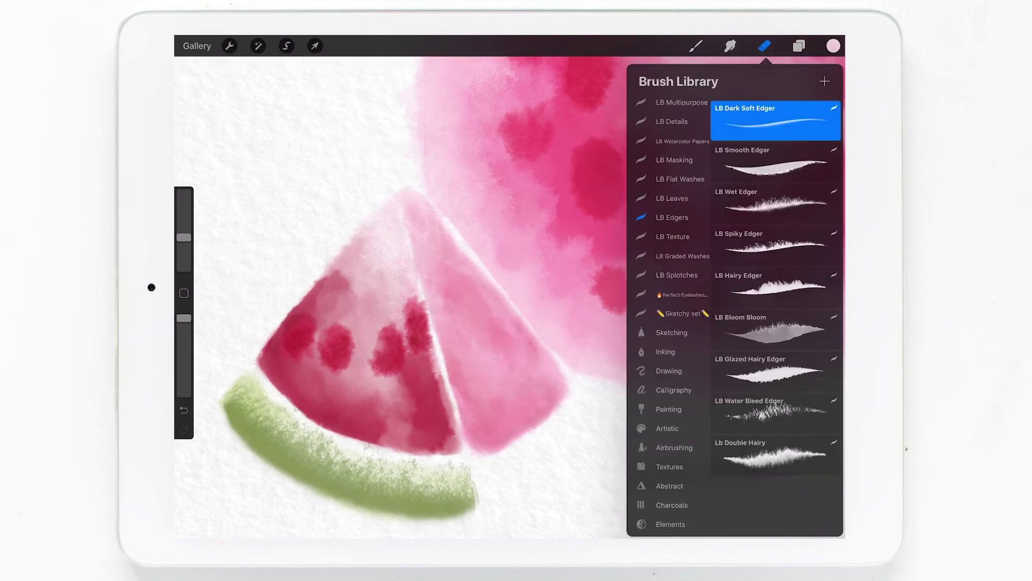
click(775, 316)
click(486, 322)
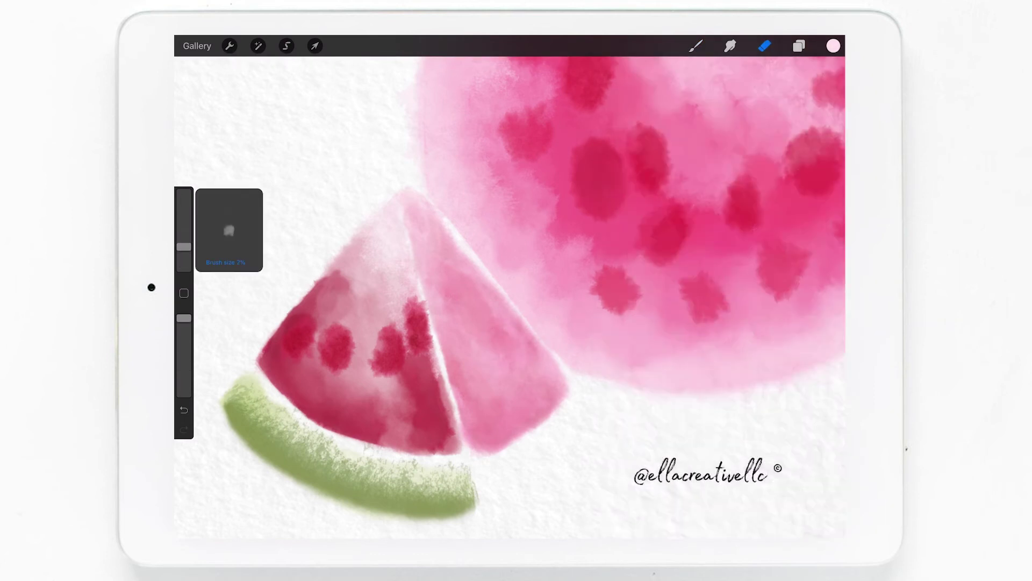
click(486, 323)
click(184, 410)
- Erase at lower opacity to lighten scattered patches across the pale right wedge
drag(184, 318, 184, 368)
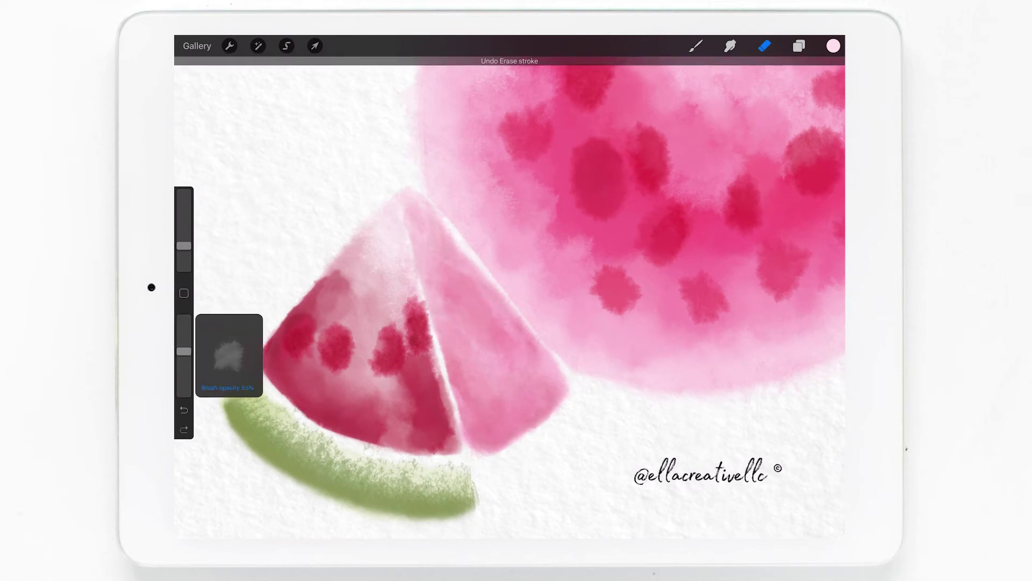
mouse_move(515, 351)
mouse_down()
mouse_move(483, 312)
mouse_move(529, 387)
mouse_up()
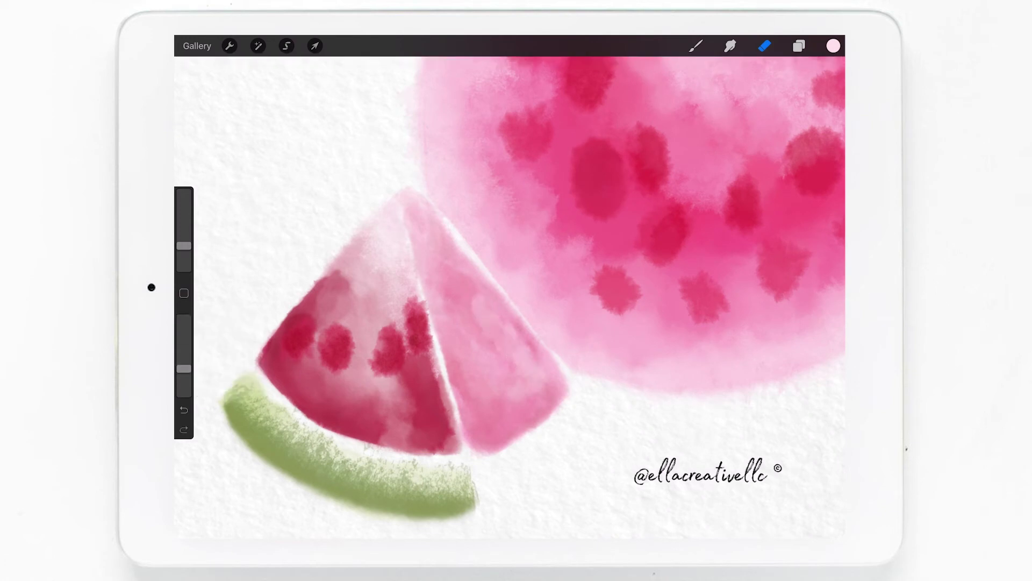
mouse_move(452, 357)
mouse_down()
mouse_move(470, 422)
mouse_move(449, 352)
mouse_up()
drag(465, 398, 500, 428)
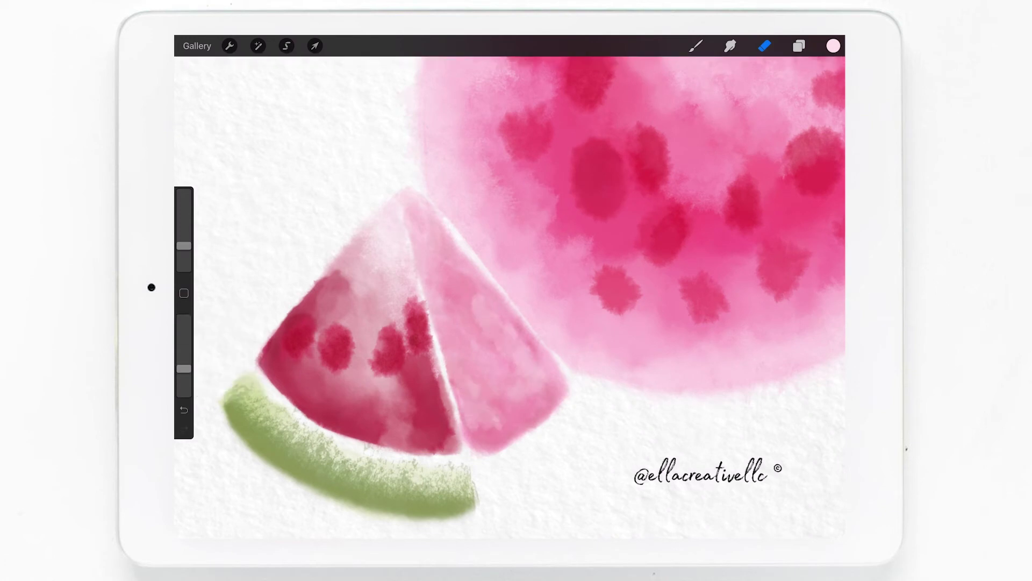
mouse_move(468, 269)
mouse_down()
mouse_move(408, 205)
mouse_move(435, 261)
mouse_up()
click(731, 46)
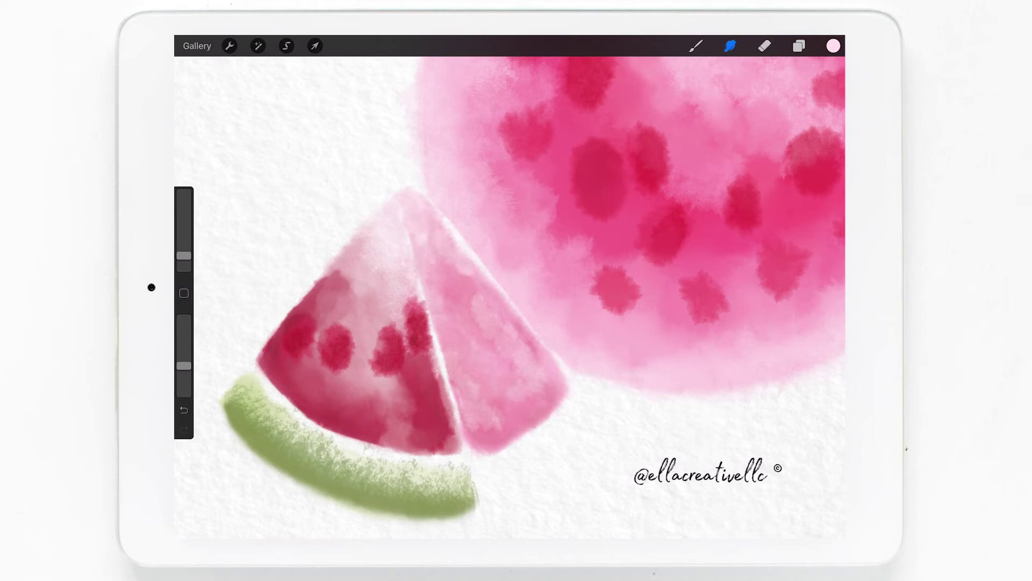
- Enlarge the Smudge size, raise its opacity slightly, and zoom out the canvas
mouse_move(184, 256)
mouse_down()
mouse_move(184, 241)
mouse_move(184, 254)
mouse_up()
drag(184, 254, 184, 245)
drag(184, 365, 184, 351)
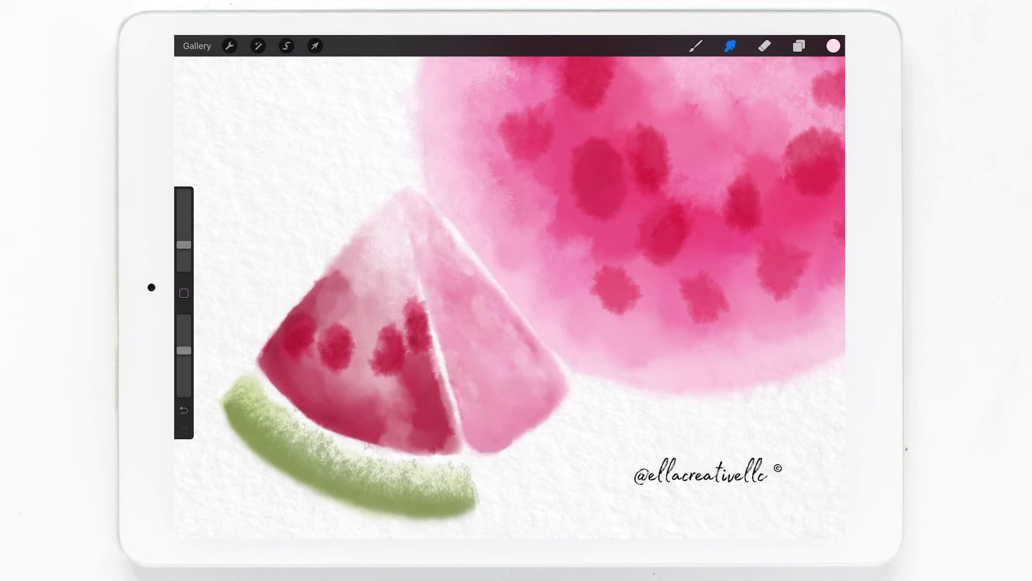
drag(183, 350, 184, 355)
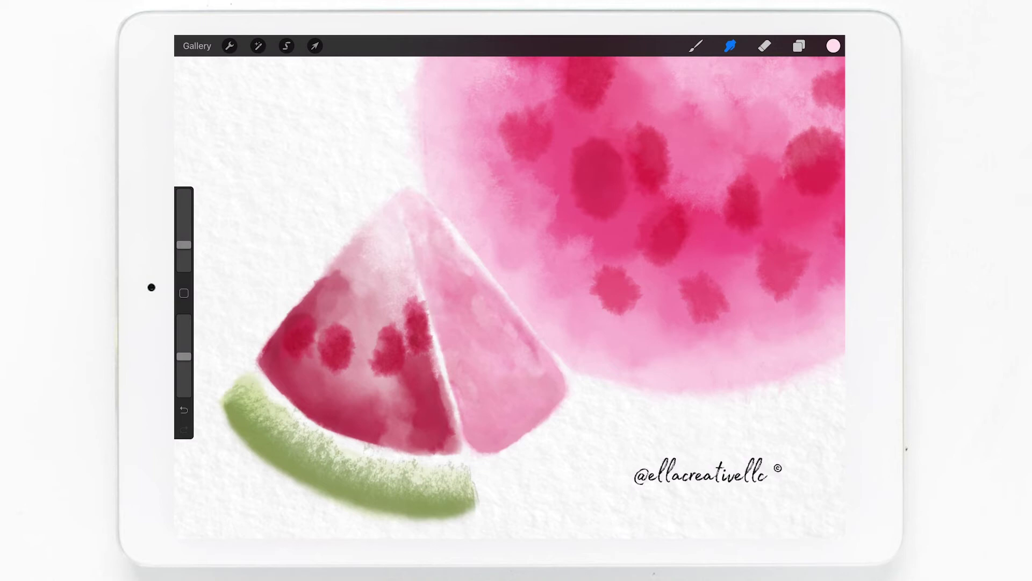
scroll(510, 285, down, 5)
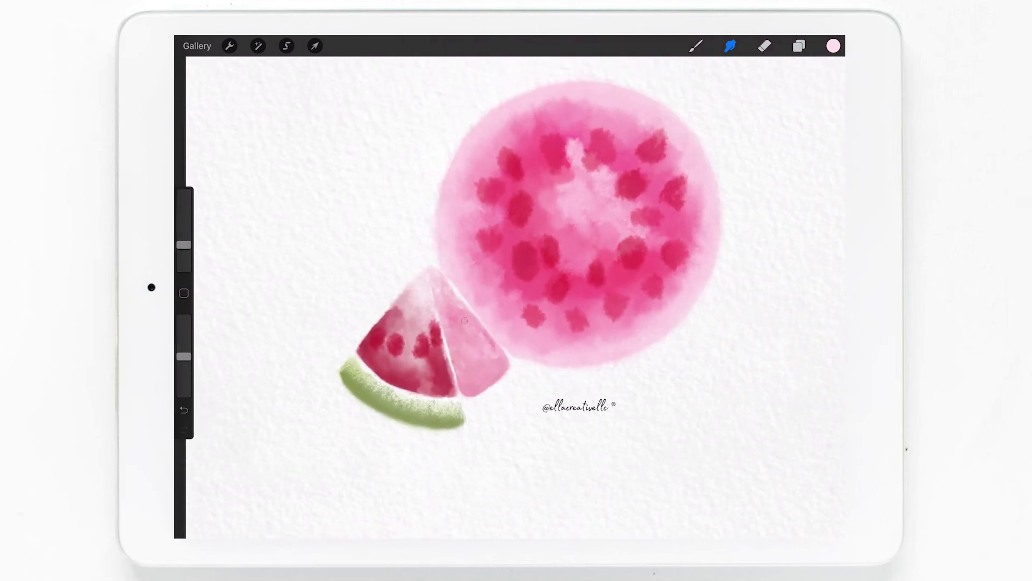
- Drag Layer 8 down the stack and select the LB Spiky Edger brush
drag(184, 245, 184, 242)
click(799, 46)
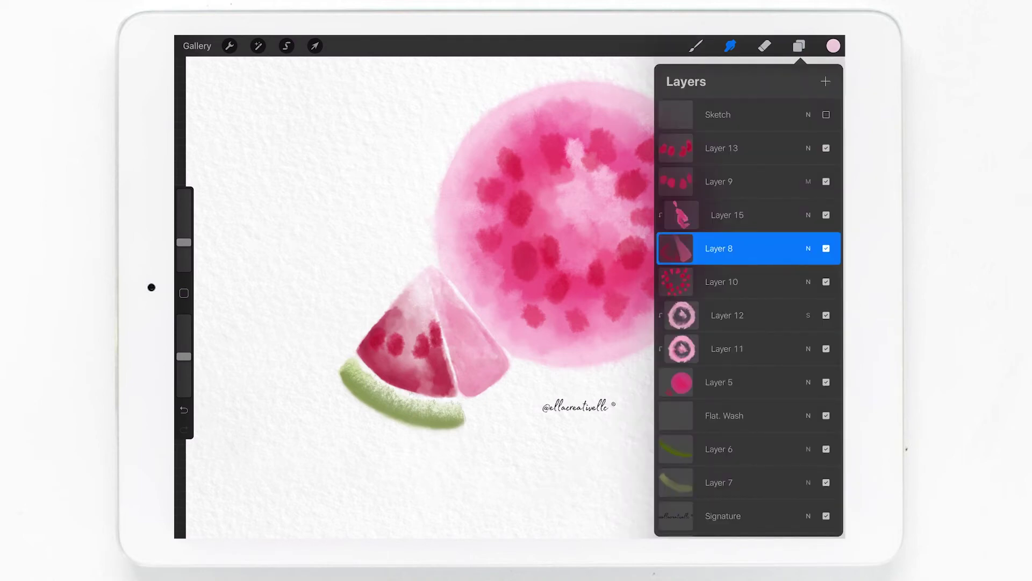
drag(748, 248, 748, 394)
click(799, 46)
click(696, 45)
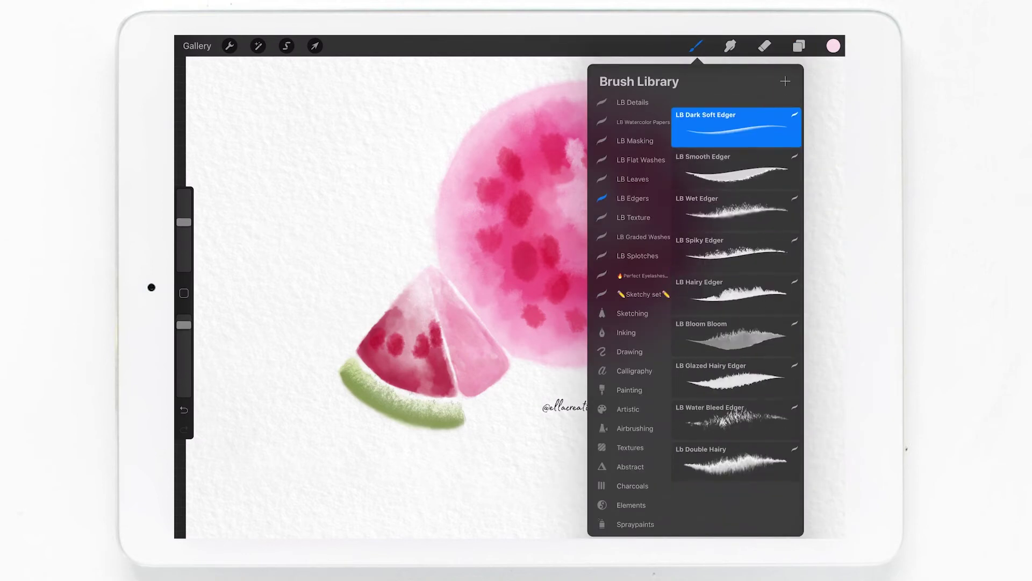
click(736, 245)
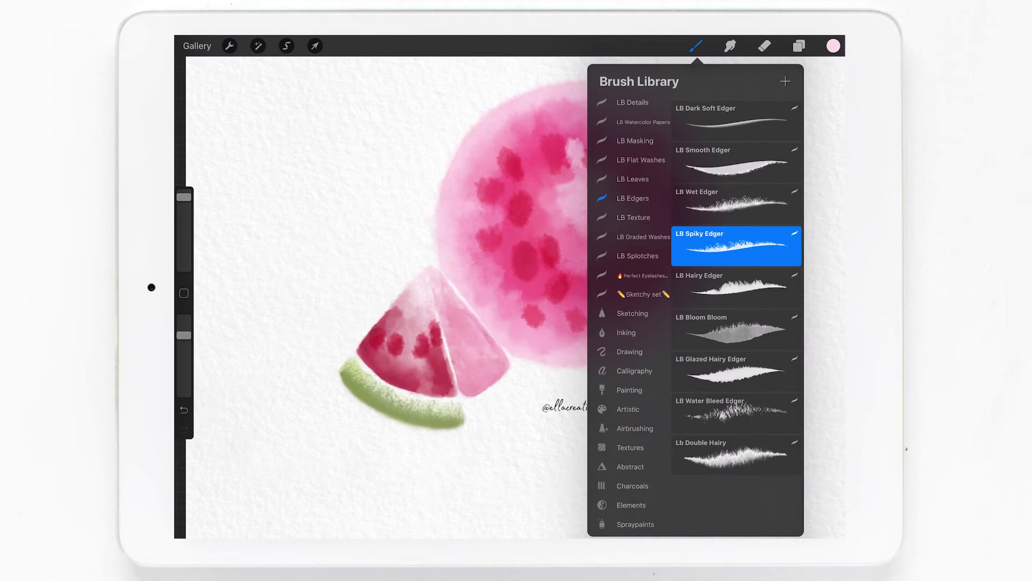
click(834, 45)
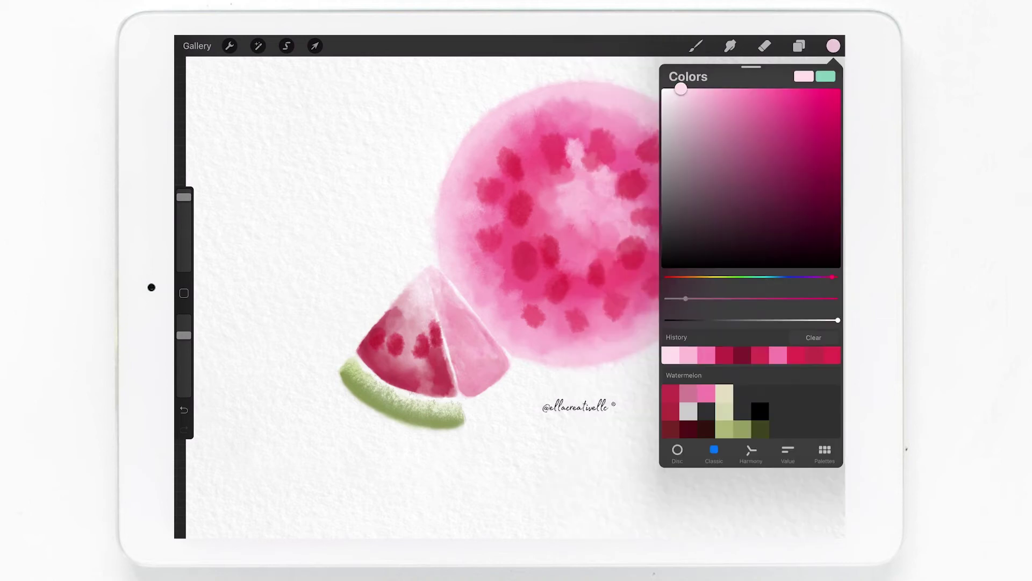
- Pick dark green, resize the brush, and paint a spiky stroke along the rind
drag(721, 276, 760, 276)
click(796, 231)
click(833, 45)
scroll(511, 269, up, 3)
click(696, 46)
drag(184, 196, 184, 247)
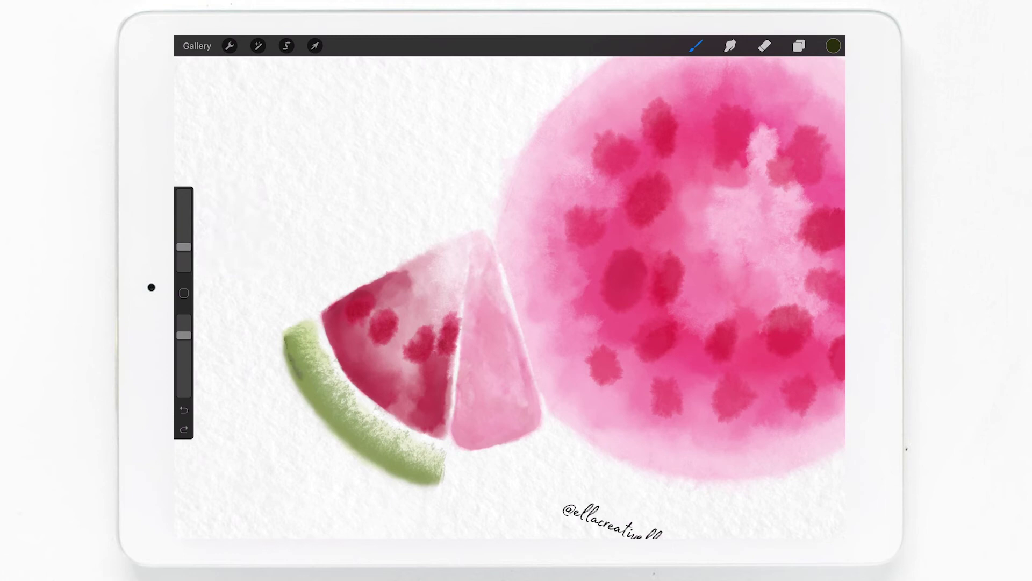
drag(184, 247, 184, 243)
mouse_move(288, 336)
mouse_down()
mouse_move(303, 384)
mouse_move(350, 441)
mouse_move(436, 475)
mouse_up()
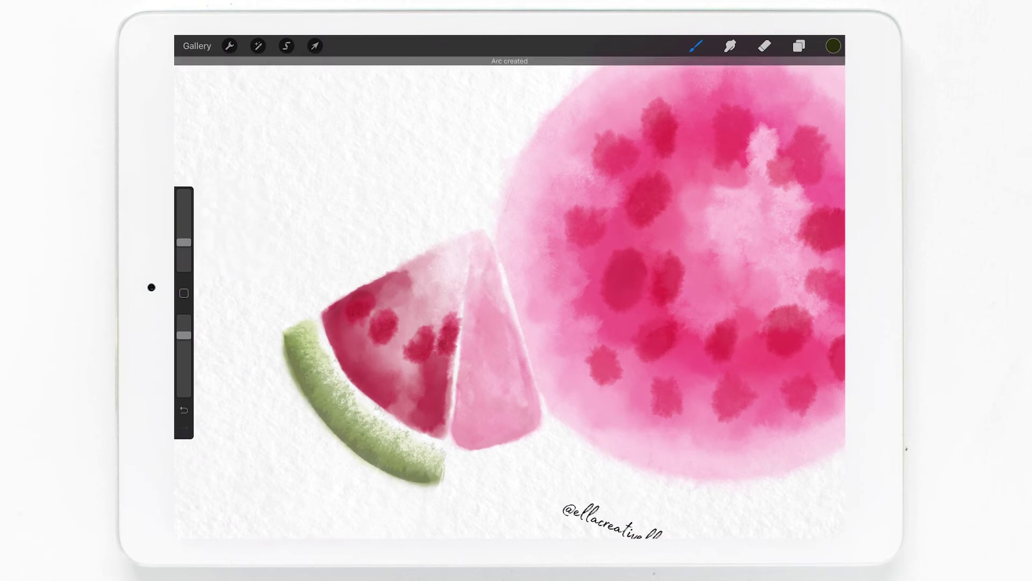
- Try nudging the rind stroke upward with Transform, then undo the move
click(315, 46)
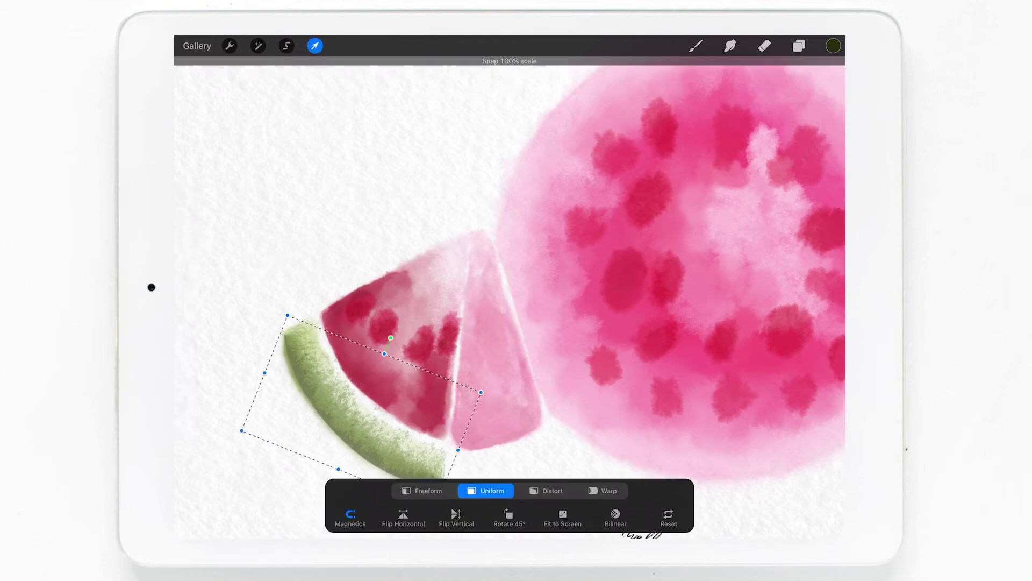
drag(350, 419, 349, 417)
click(695, 46)
click(798, 46)
key(ctrl+z)
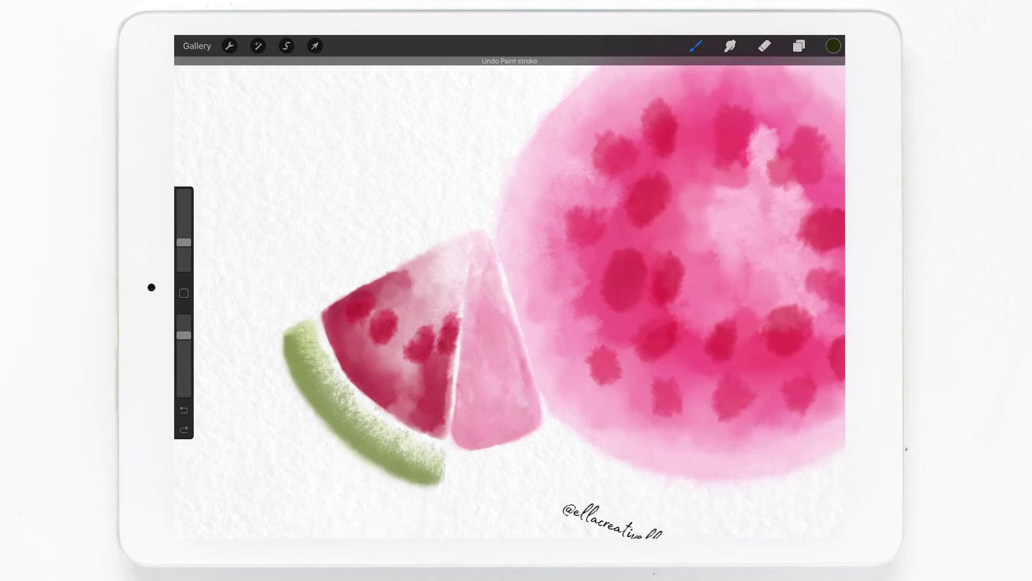
- On the Flat. Wash layer, paint a dark green spiky edge along the rind's outer curve
click(799, 46)
click(724, 392)
click(799, 46)
click(695, 46)
mouse_move(284, 333)
mouse_down()
mouse_move(294, 373)
mouse_move(353, 443)
mouse_move(442, 483)
mouse_up()
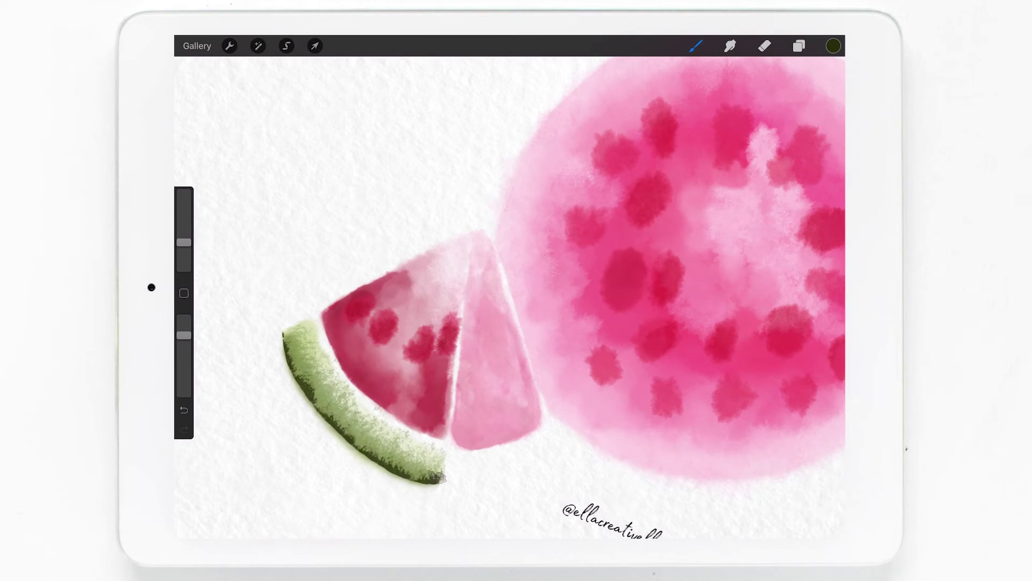
click(315, 46)
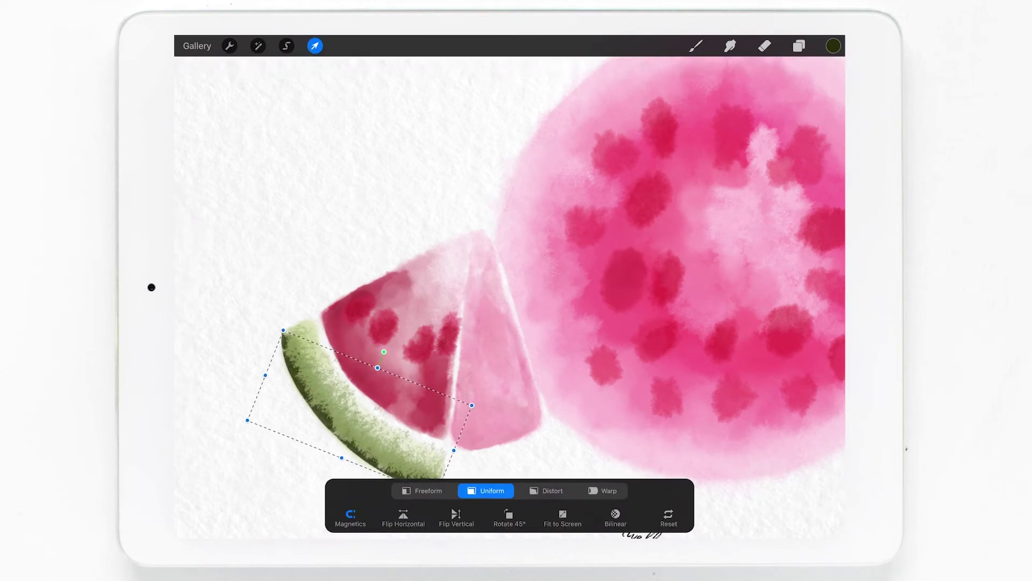
click(696, 46)
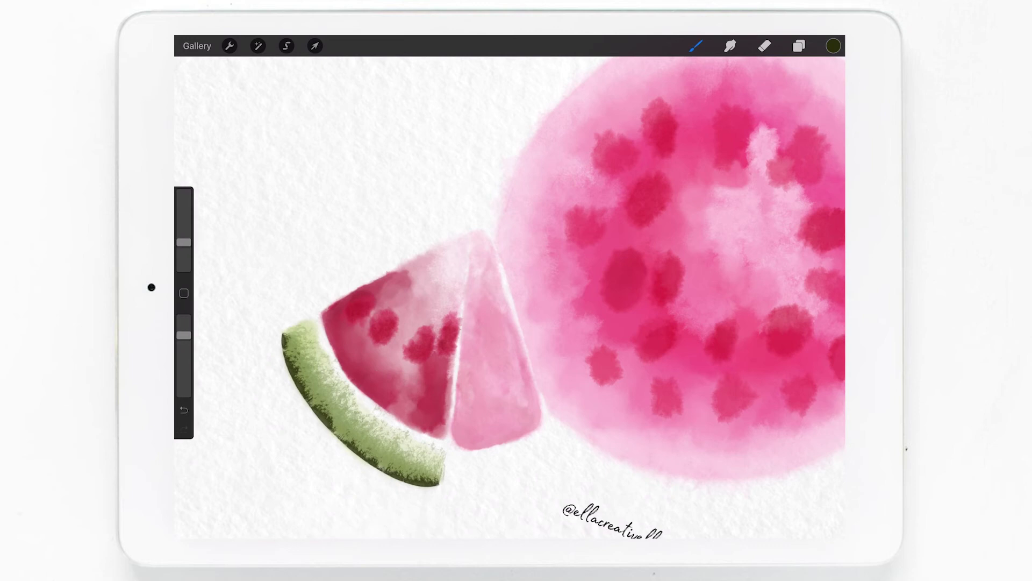
drag(184, 242, 184, 251)
- On Layer 6, paint a smooth dark green line along the rind's lower edge
click(799, 46)
click(747, 425)
click(799, 46)
mouse_move(282, 340)
mouse_down()
mouse_move(301, 388)
mouse_move(371, 459)
mouse_move(419, 480)
mouse_up()
drag(339, 425, 439, 484)
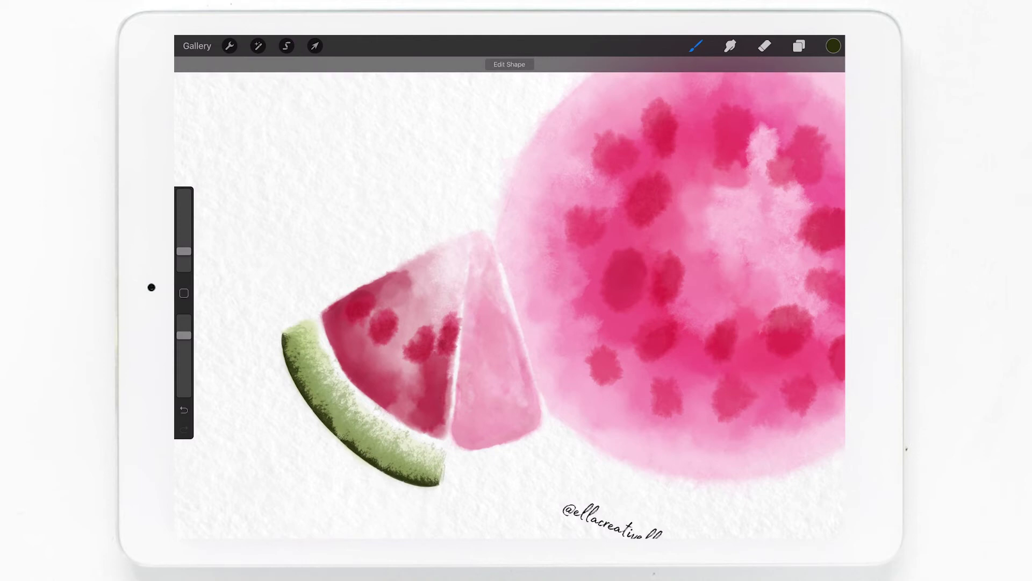
- Merge the Flat. Wash layer down into the layer beneath it
click(799, 45)
click(722, 392)
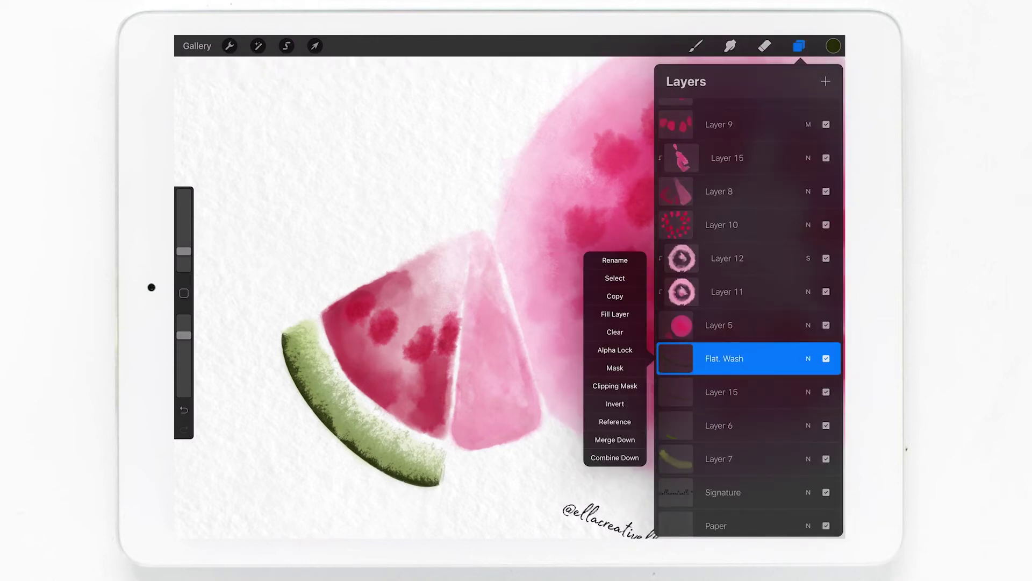
click(613, 436)
click(696, 46)
- Choose the LB Wet-on-Wet brush from LB Flat Washes after trying Bloom and Texturator
drag(184, 251, 184, 249)
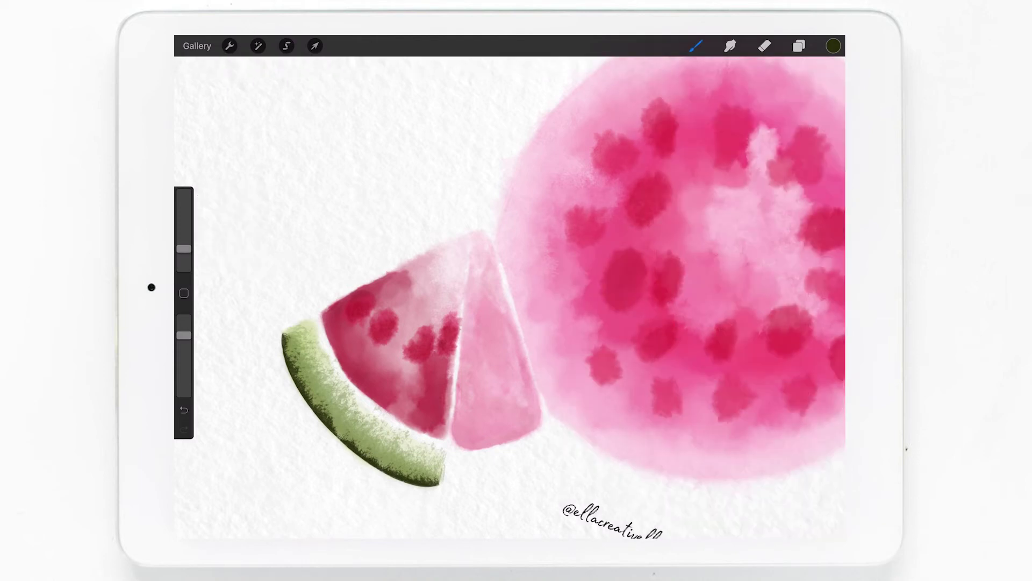
click(696, 45)
click(736, 329)
click(634, 237)
click(736, 317)
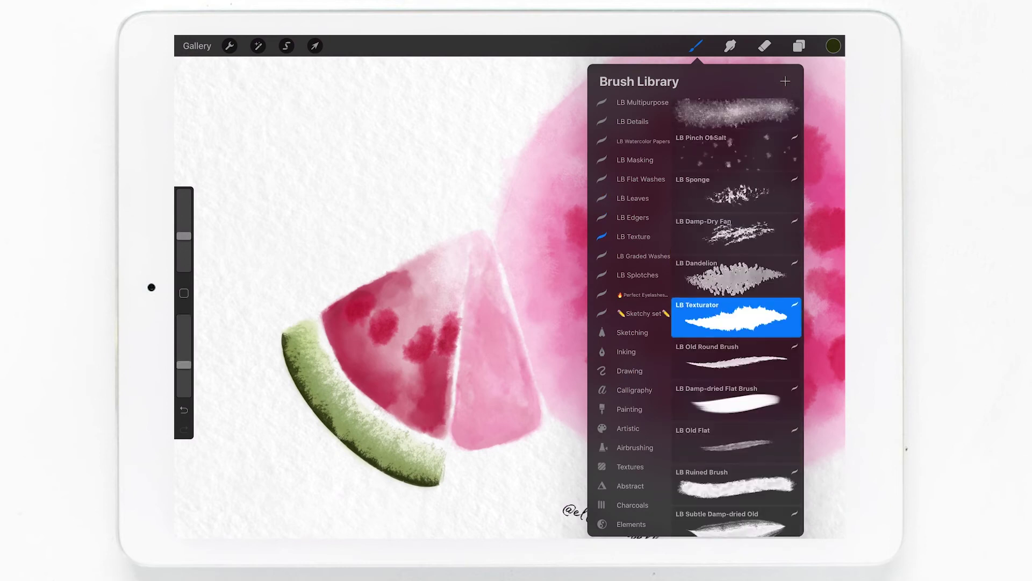
click(641, 179)
click(736, 329)
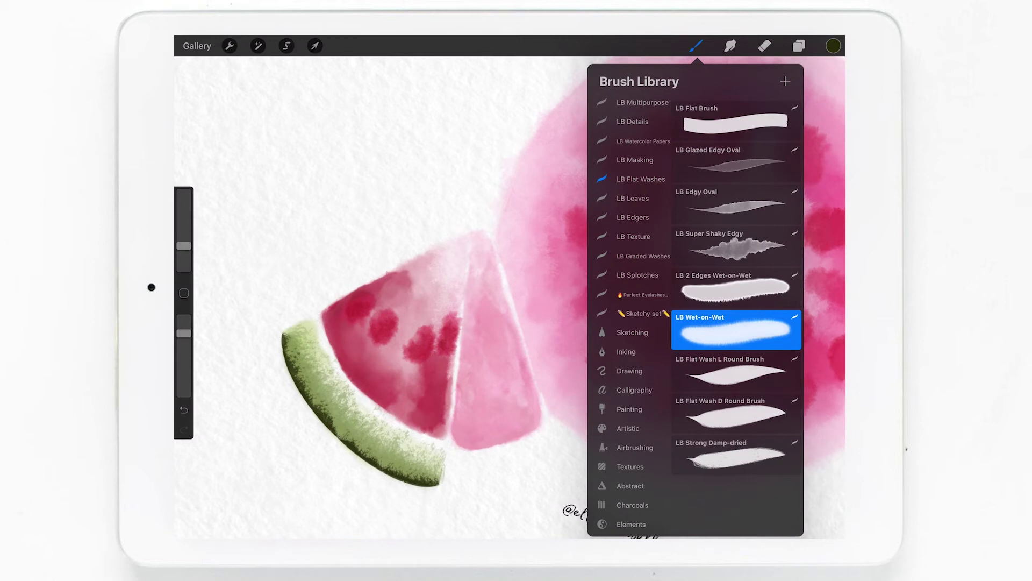
click(696, 45)
- Dab darker green on the rind's right end, undoing a trial smudge
drag(183, 246, 184, 249)
mouse_move(440, 464)
mouse_down()
mouse_move(439, 475)
mouse_move(408, 467)
mouse_move(441, 458)
mouse_move(425, 454)
mouse_move(435, 473)
mouse_move(427, 449)
mouse_move(436, 453)
mouse_move(414, 462)
mouse_move(422, 451)
mouse_move(435, 473)
mouse_up()
click(730, 46)
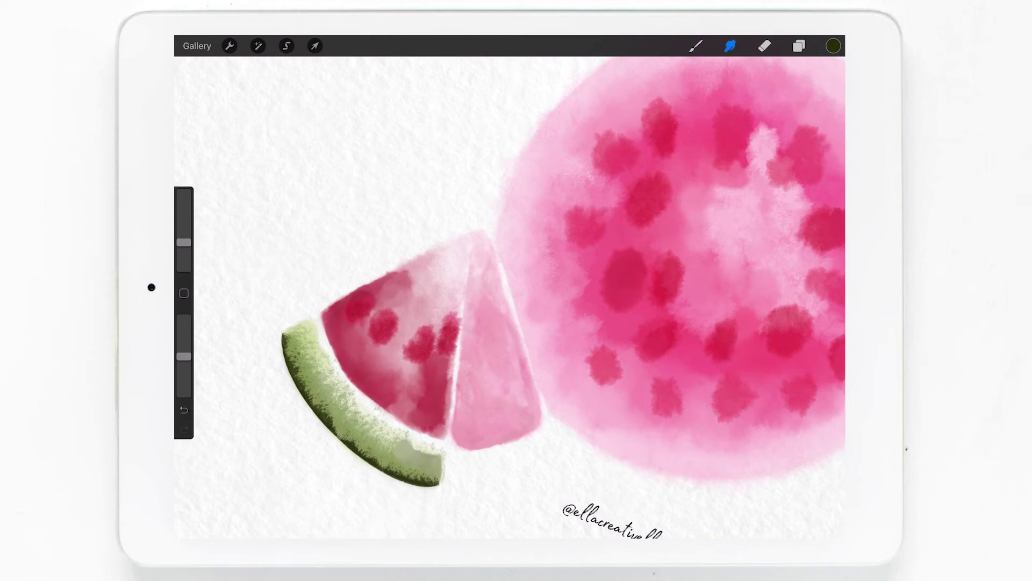
key(ctrl+z)
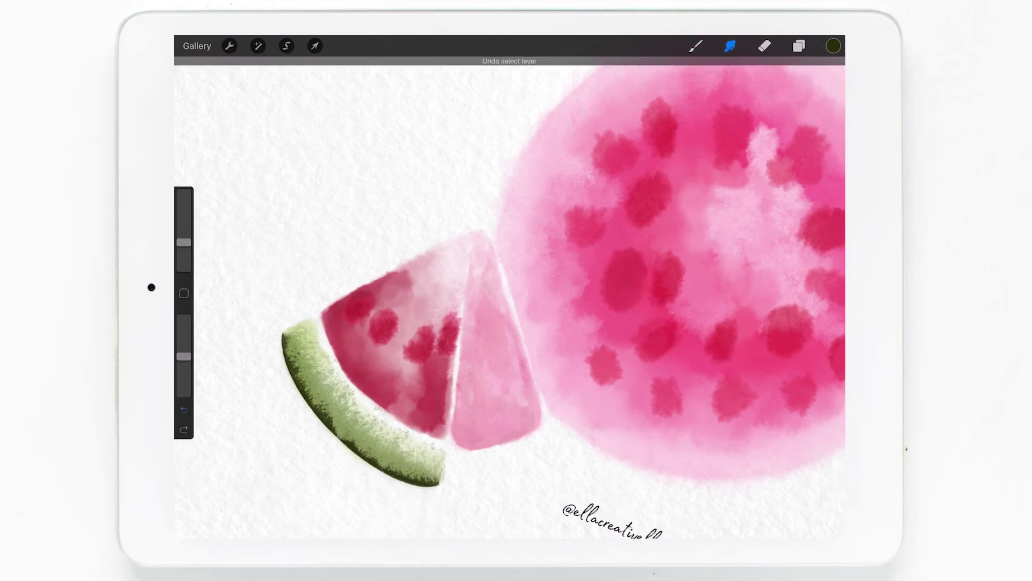
- On Layer 7, add dark green strokes at the rind's end
click(799, 45)
click(720, 458)
click(799, 45)
drag(184, 242, 184, 249)
click(696, 46)
mouse_move(409, 454)
mouse_down()
mouse_move(440, 478)
mouse_move(405, 447)
mouse_move(435, 475)
mouse_move(418, 458)
mouse_move(427, 465)
mouse_move(430, 455)
mouse_move(427, 469)
mouse_move(438, 463)
mouse_move(425, 439)
mouse_move(416, 442)
mouse_up()
click(730, 46)
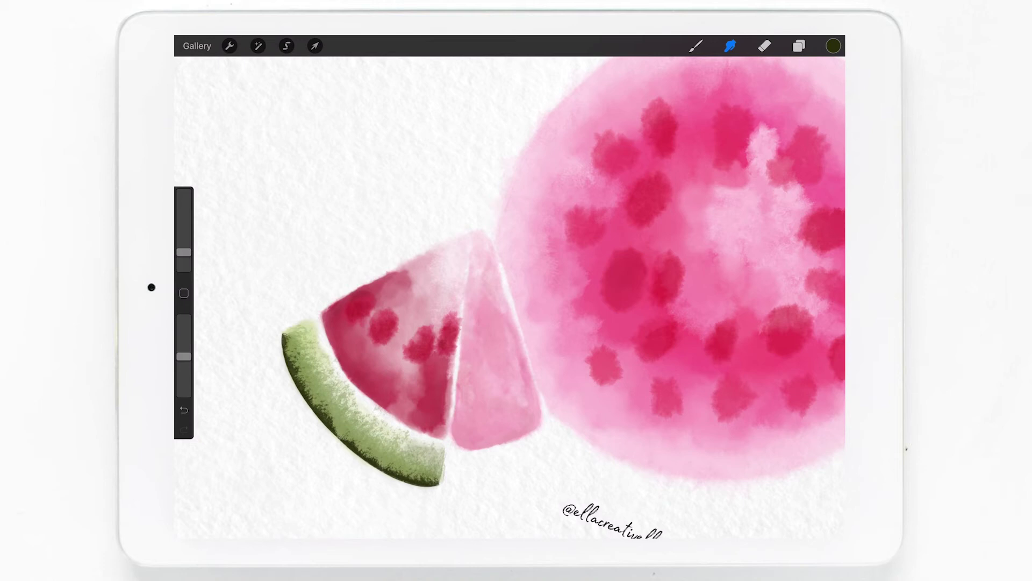
- Pick a yellow-green, enlarge the brush, and dab green onto the rind
click(799, 46)
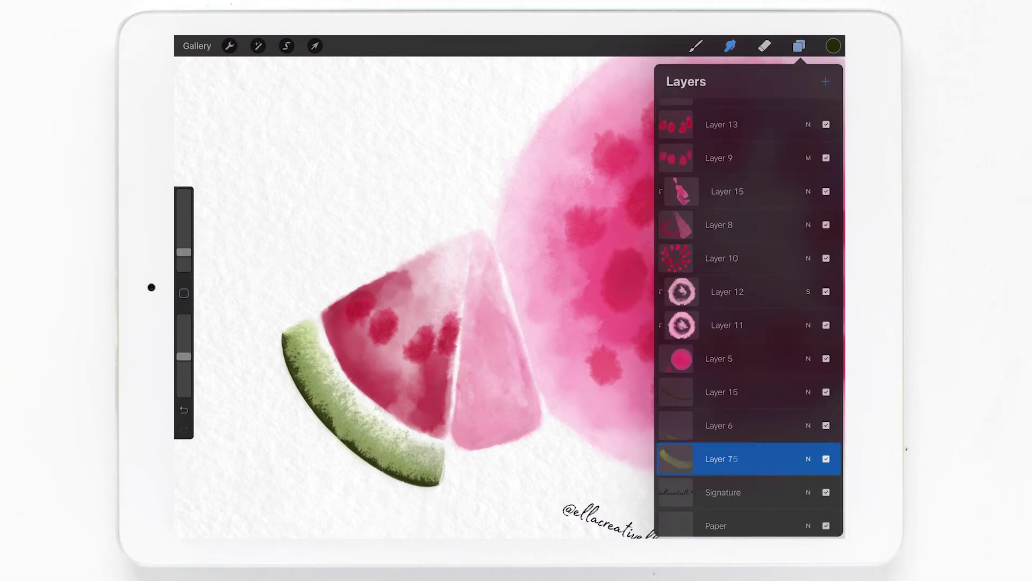
click(833, 46)
drag(769, 110, 763, 116)
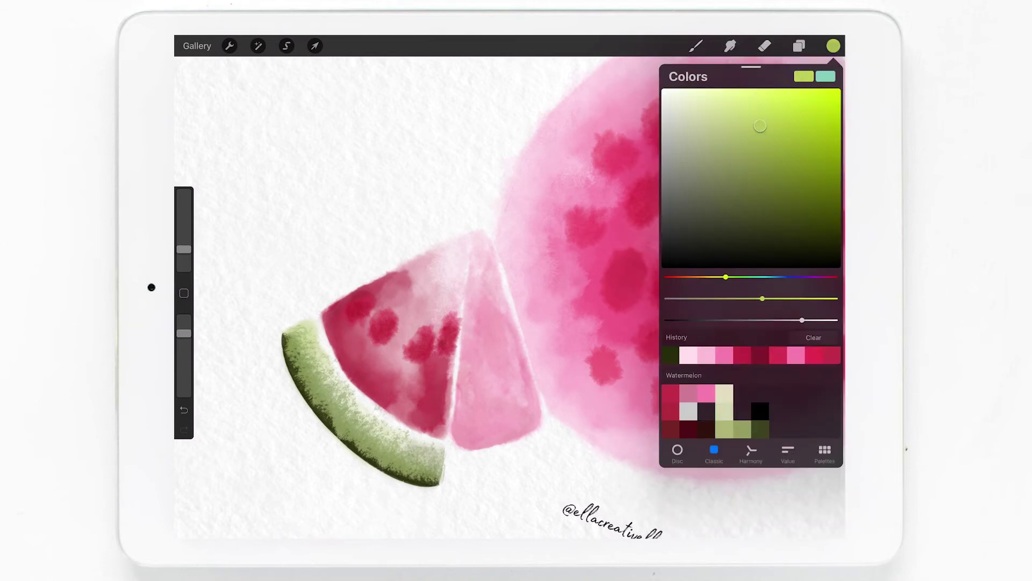
click(696, 45)
drag(184, 249, 184, 245)
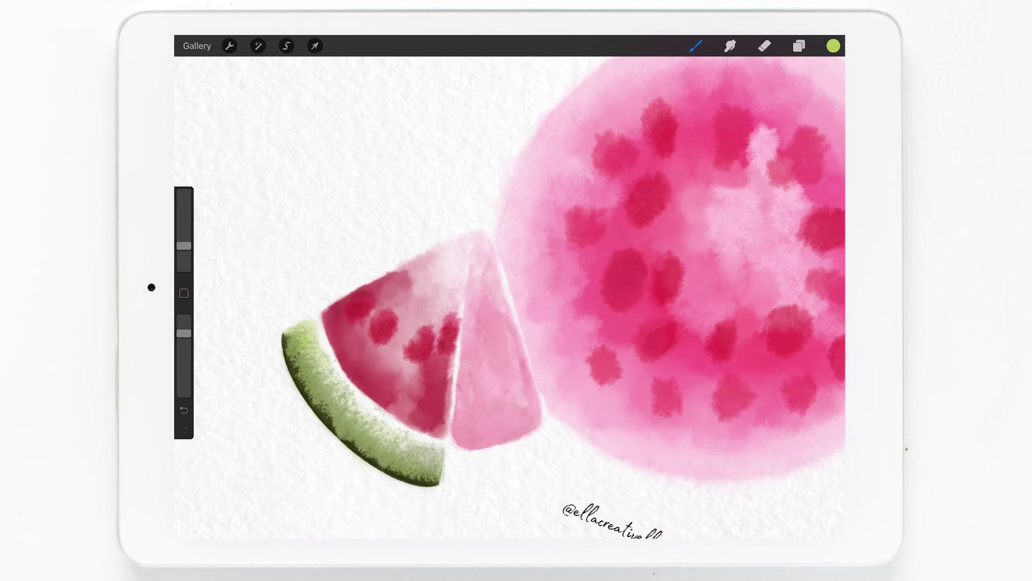
drag(184, 245, 184, 242)
drag(343, 405, 353, 411)
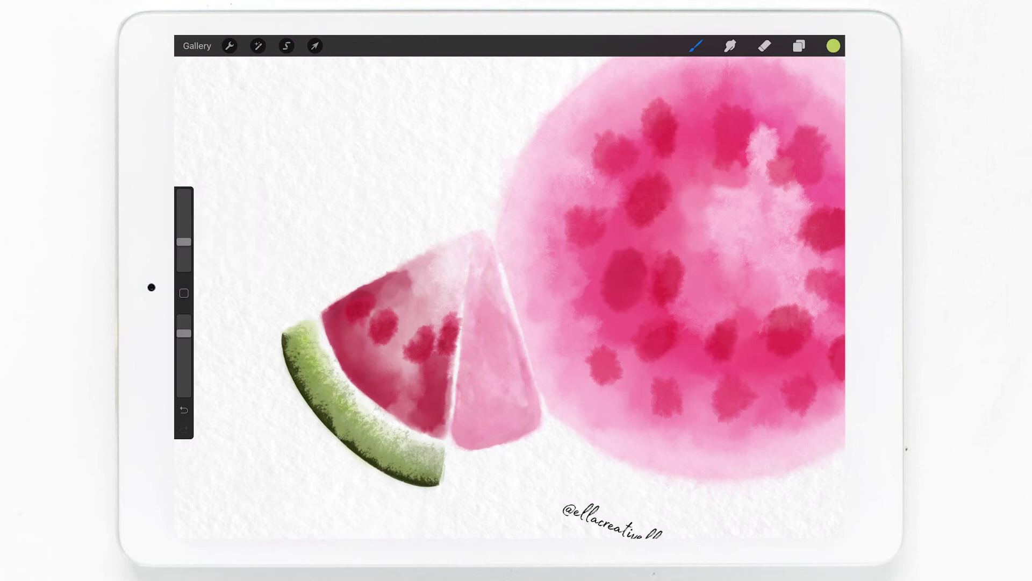
drag(362, 426, 370, 432)
- Smudge the green tones along the rind with a progressively larger brush
click(730, 46)
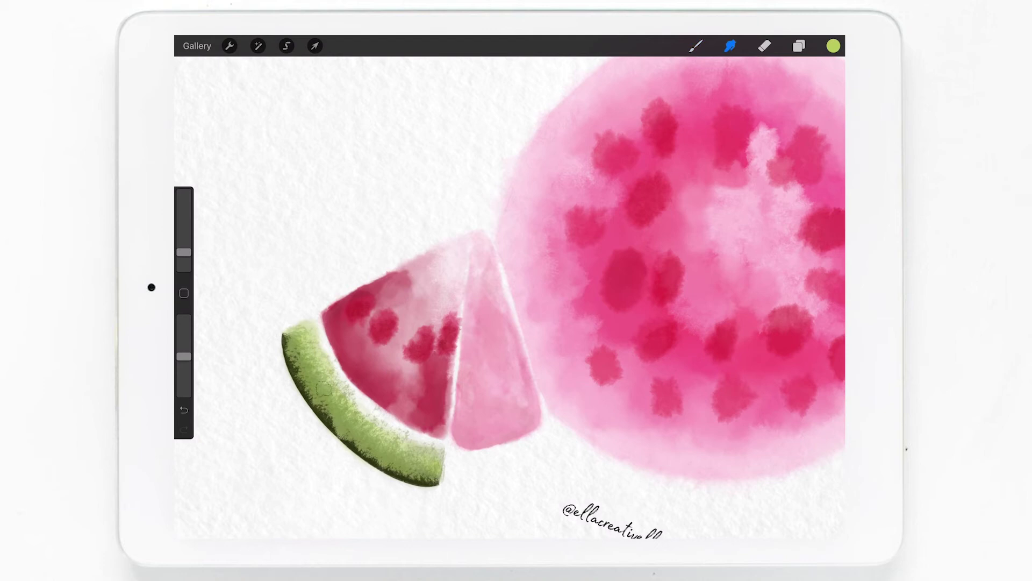
drag(335, 373, 374, 415)
drag(184, 252, 184, 248)
drag(345, 388, 323, 344)
drag(184, 248, 184, 243)
drag(450, 467, 521, 452)
- Paint a light green rind band under the pale pink piece and smudge it
click(695, 45)
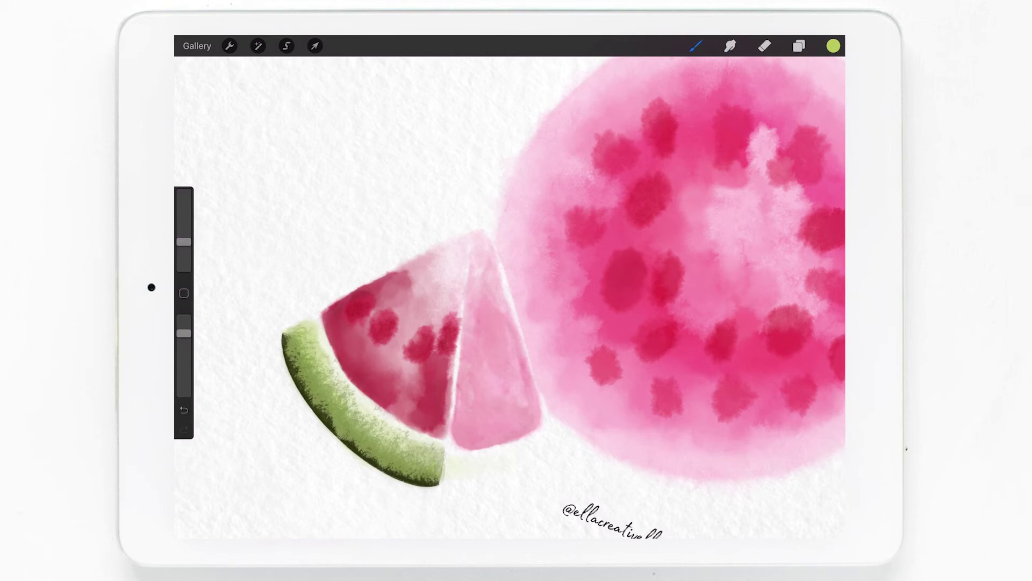
drag(444, 465, 535, 447)
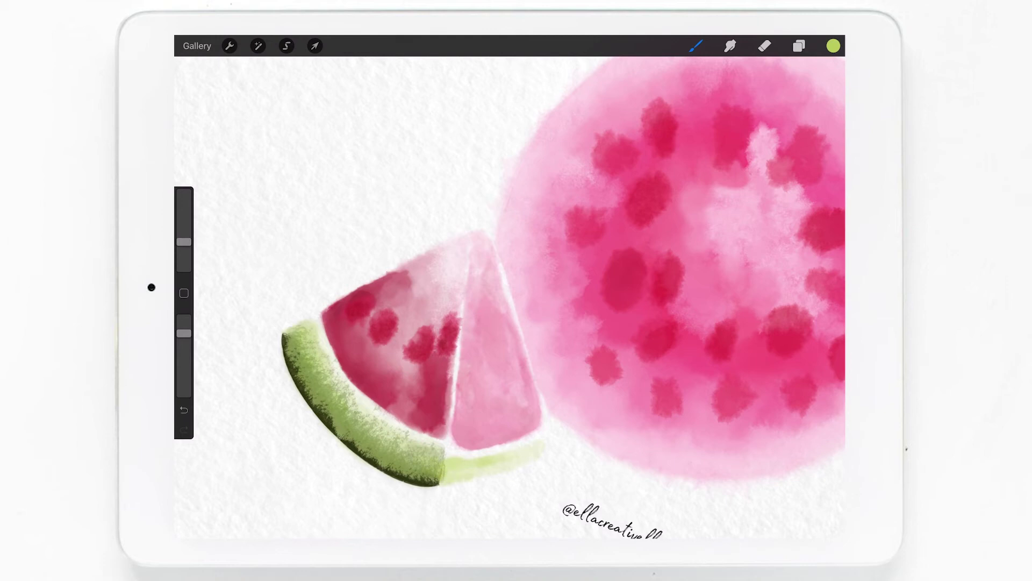
click(730, 45)
mouse_move(475, 471)
mouse_down()
mouse_move(505, 465)
mouse_move(449, 454)
mouse_move(544, 451)
mouse_up()
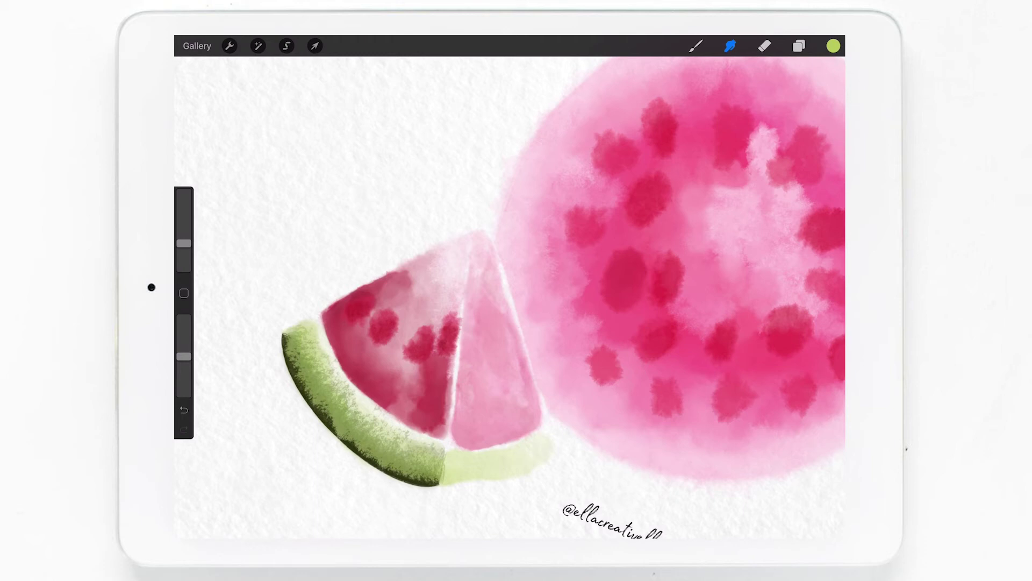
- Set up the upper Layer 15 with a small LB Spiky Edger brush in dark green
click(799, 46)
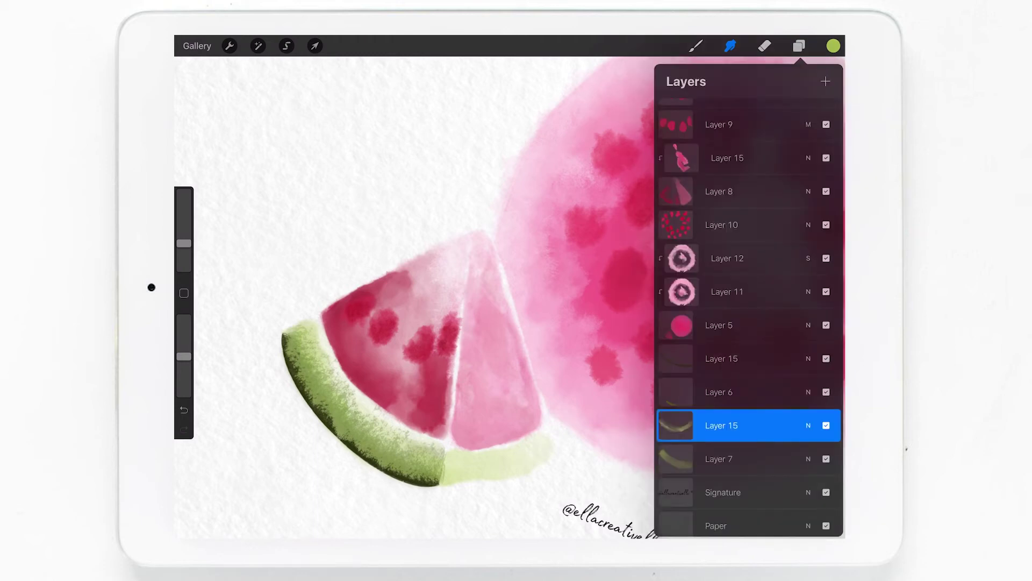
click(721, 359)
click(799, 45)
click(696, 46)
click(736, 245)
drag(184, 245, 184, 248)
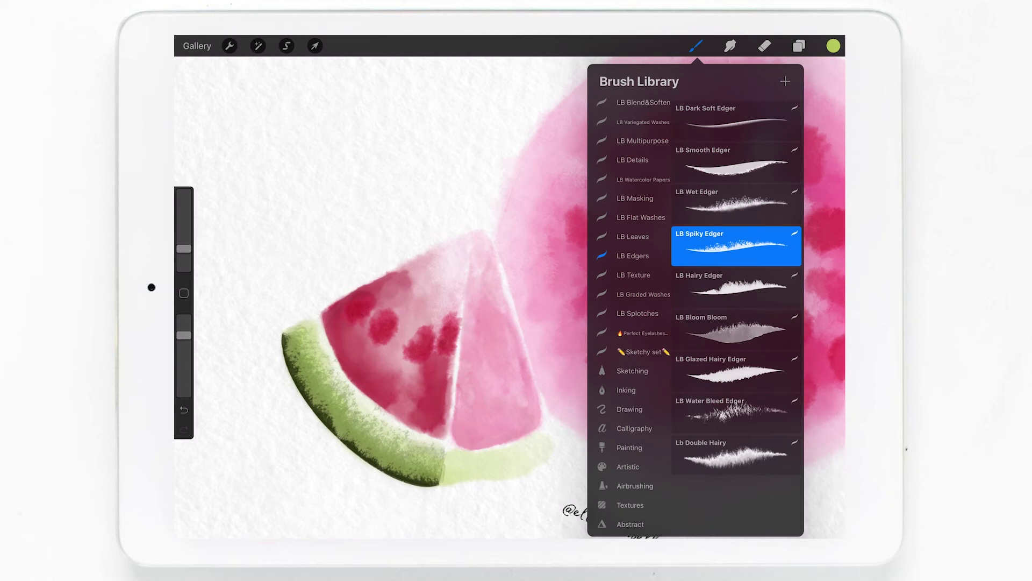
click(834, 46)
click(795, 232)
click(833, 45)
drag(184, 249, 184, 254)
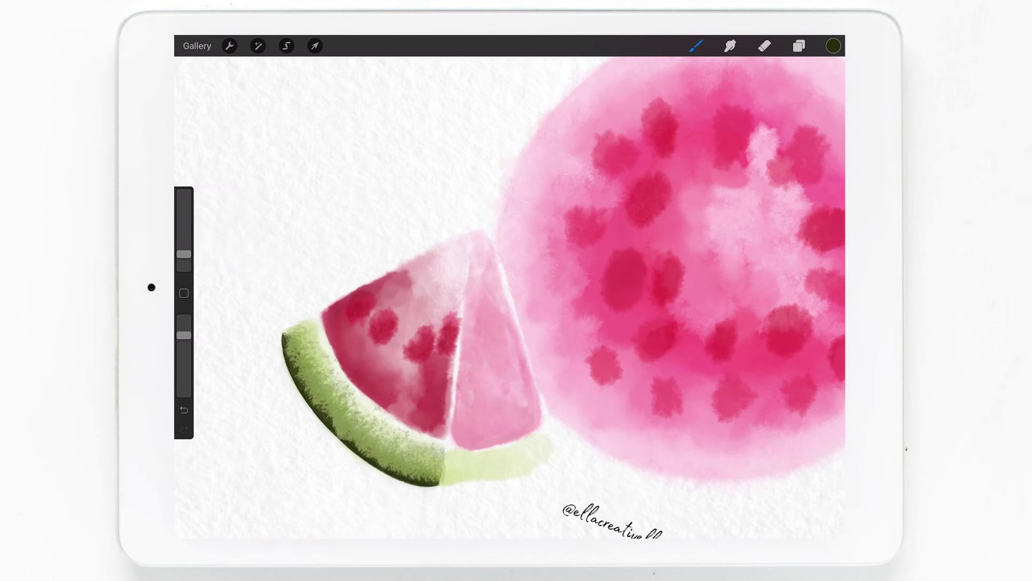
- Draw a dark green spiky arc along the rind strip's outer edge, redoing one stroke
scroll(563, 275, down, 3)
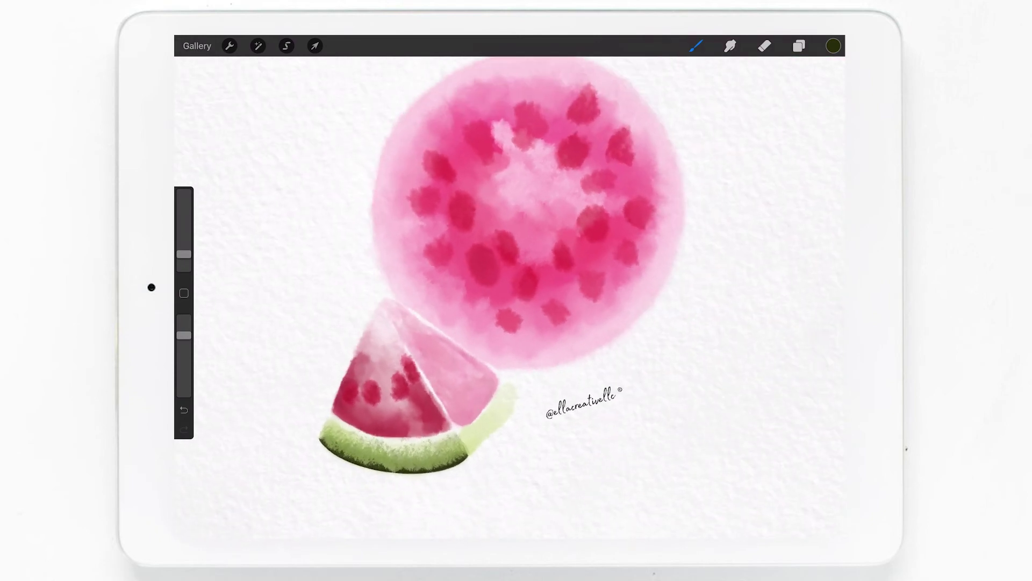
drag(485, 447, 520, 388)
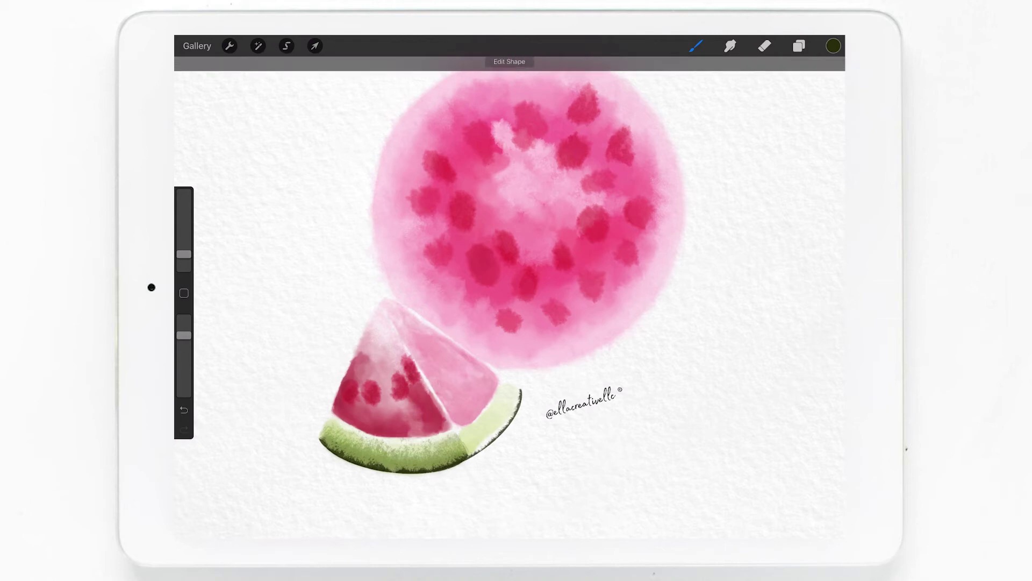
scroll(511, 430, up, 3)
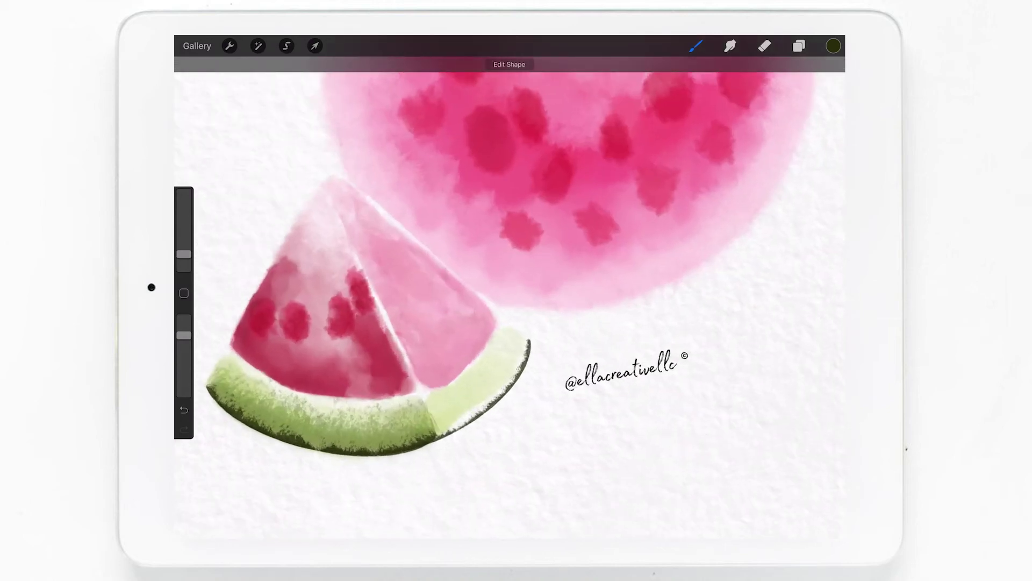
drag(471, 425, 426, 447)
key(ctrl+z)
drag(426, 446, 500, 396)
- Try smudging the rind's dark lower edge, undo it, then thicken the edge with paint
click(730, 45)
scroll(509, 301, up, 5)
drag(184, 254, 184, 256)
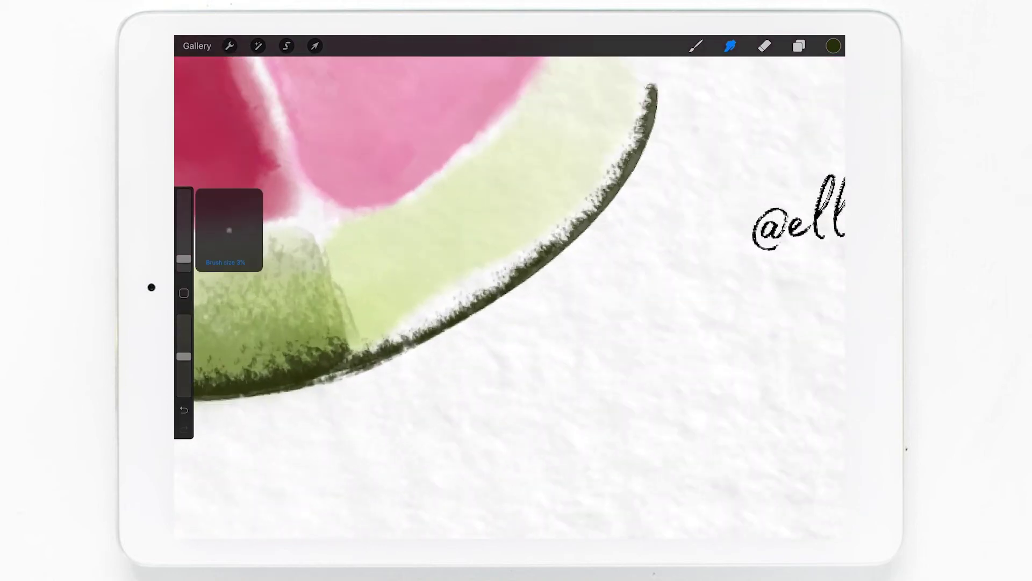
drag(316, 377, 329, 376)
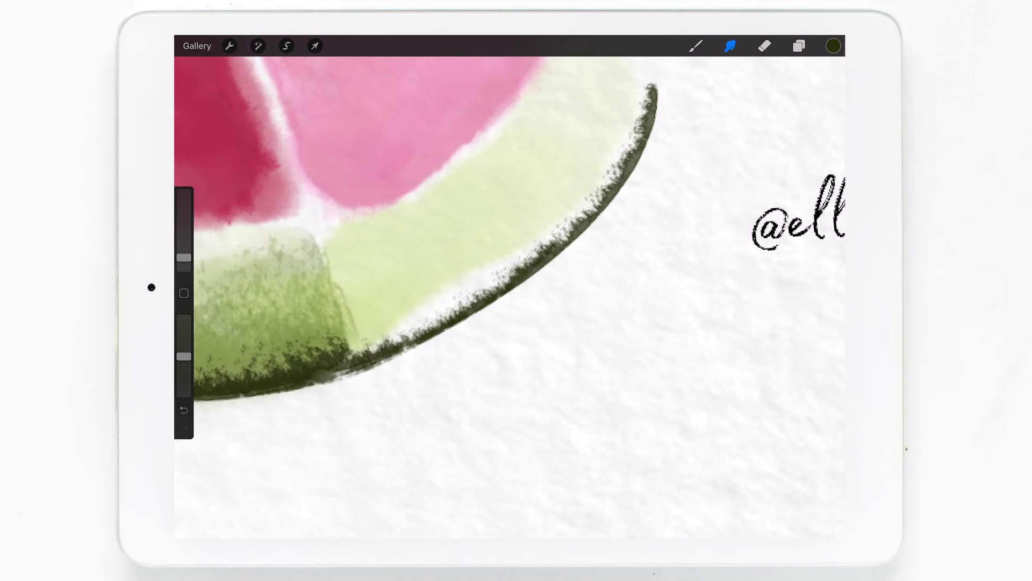
click(184, 409)
click(696, 45)
mouse_move(309, 381)
mouse_down()
mouse_move(394, 354)
mouse_move(364, 372)
mouse_up()
drag(271, 395, 363, 371)
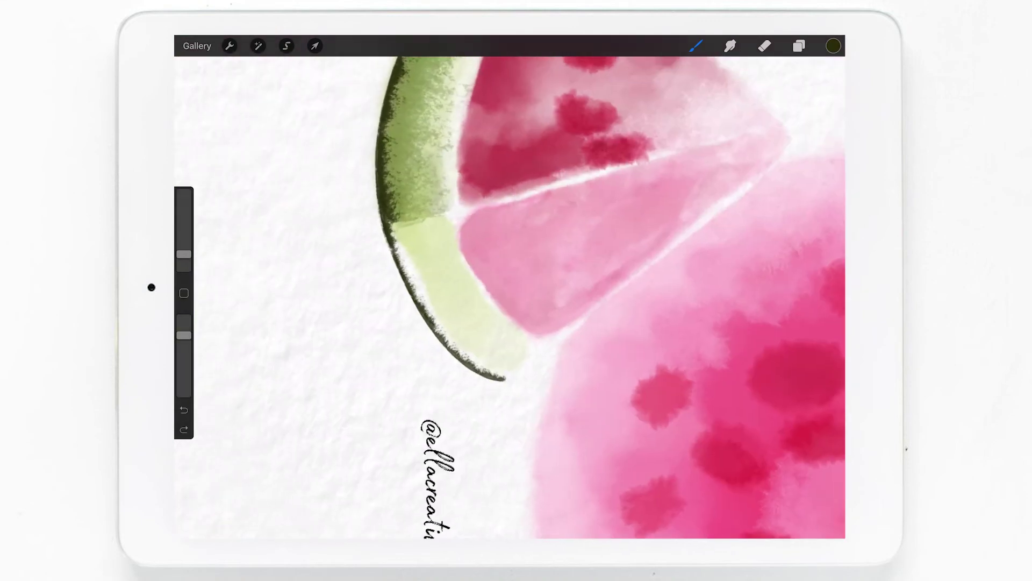
- Redraw the dark edge as smooth QuickShape arcs along the rind and erase its tip
drag(390, 231, 489, 370)
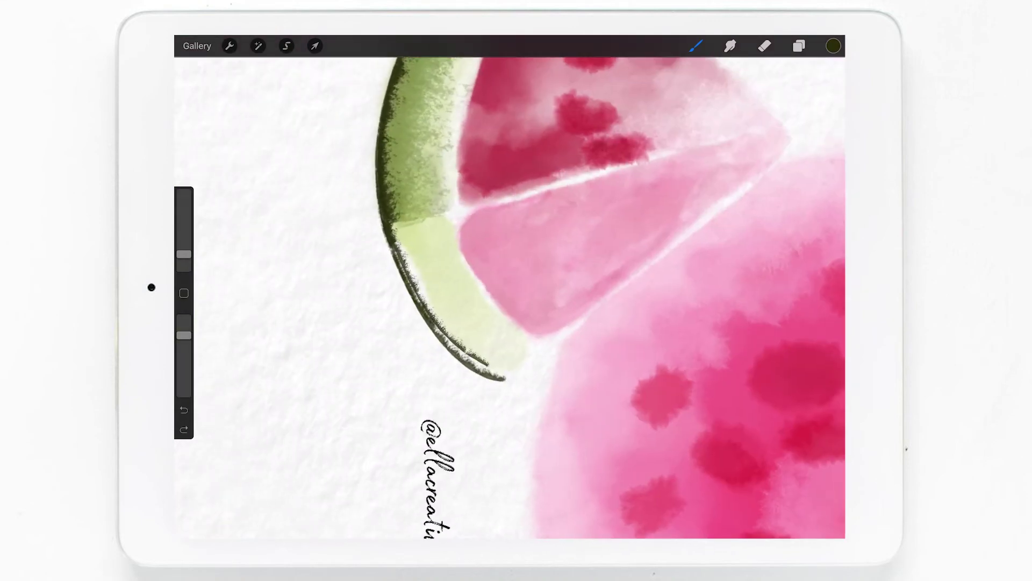
click(509, 60)
drag(395, 242, 446, 346)
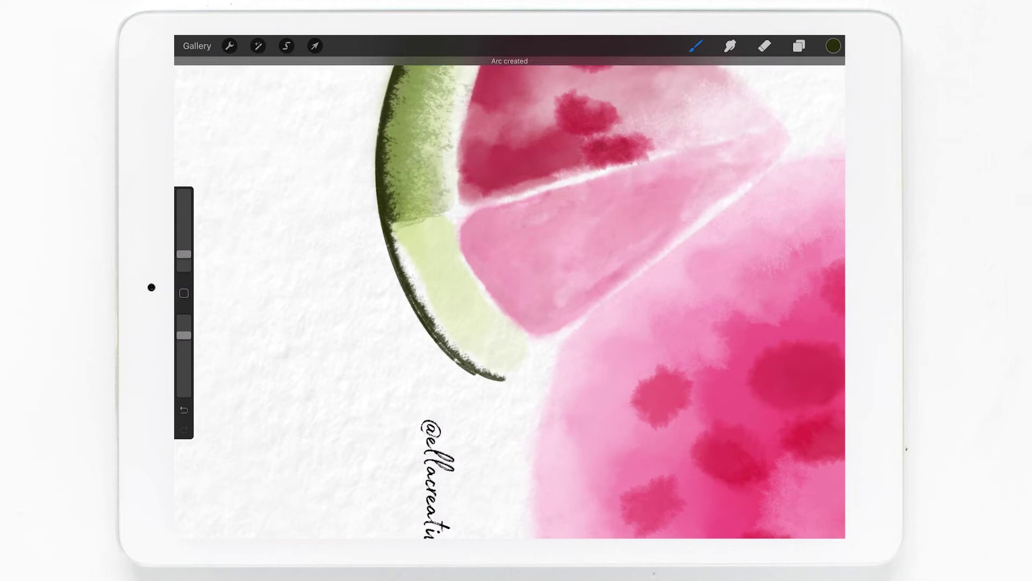
drag(395, 241, 513, 379)
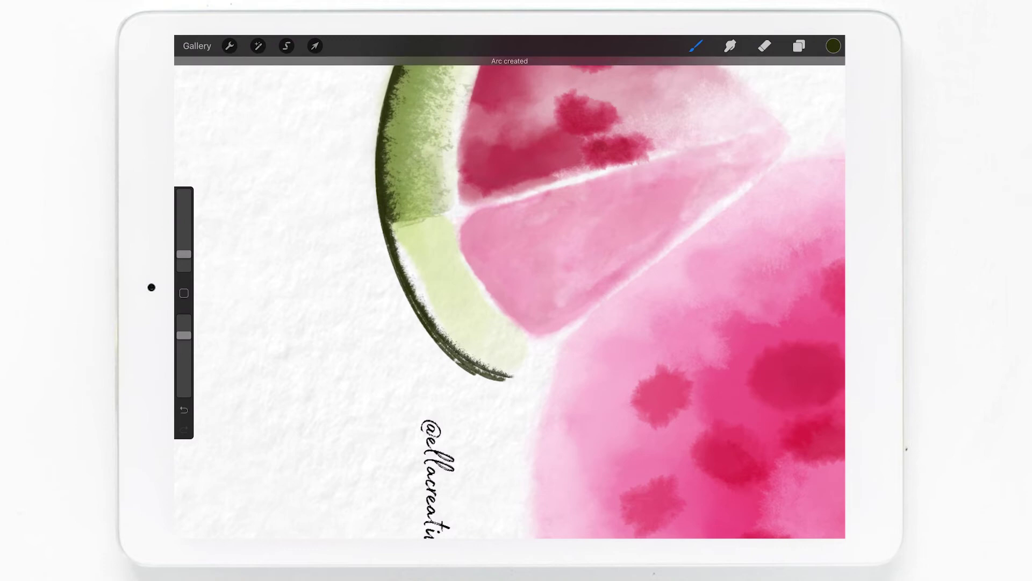
click(509, 61)
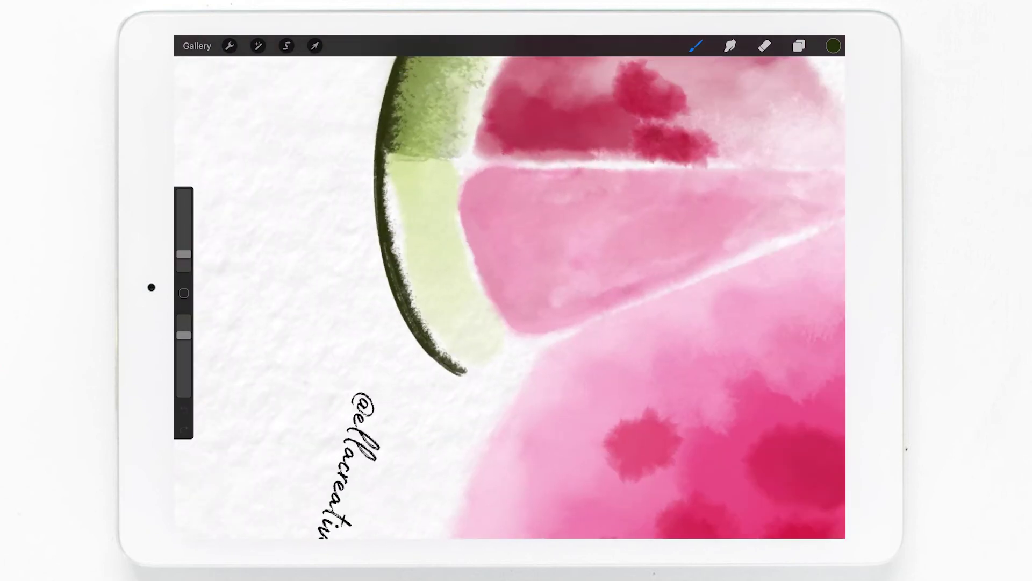
drag(383, 188, 459, 371)
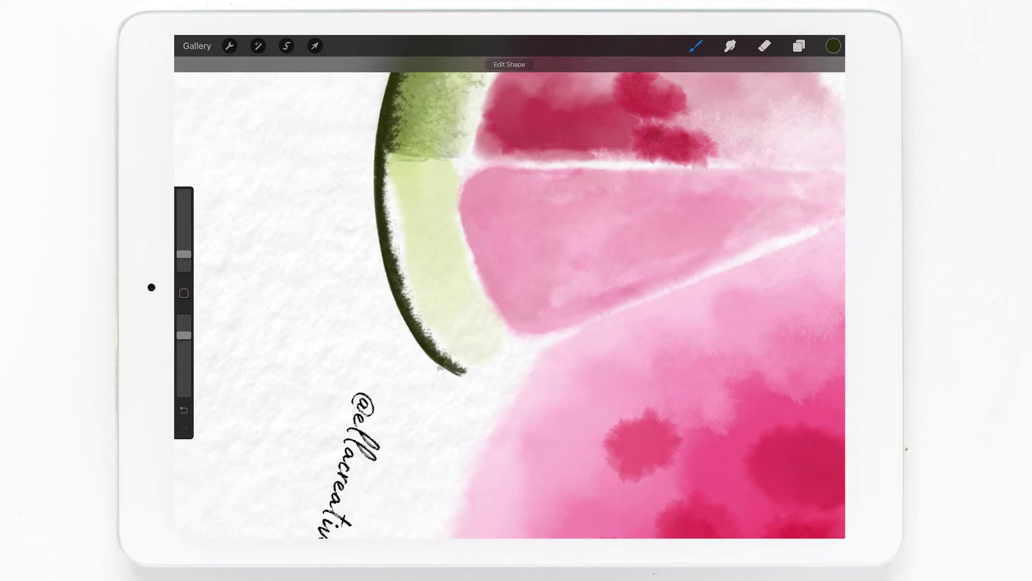
click(765, 46)
drag(449, 372, 429, 373)
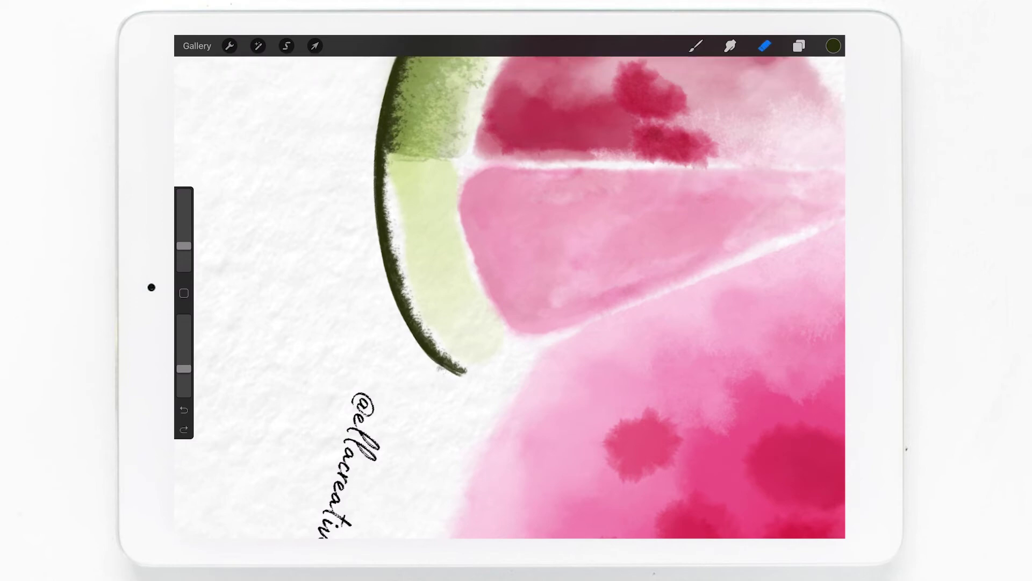
- Freehand-select the rind and copy it onto a new From selection layer
click(286, 46)
click(393, 152)
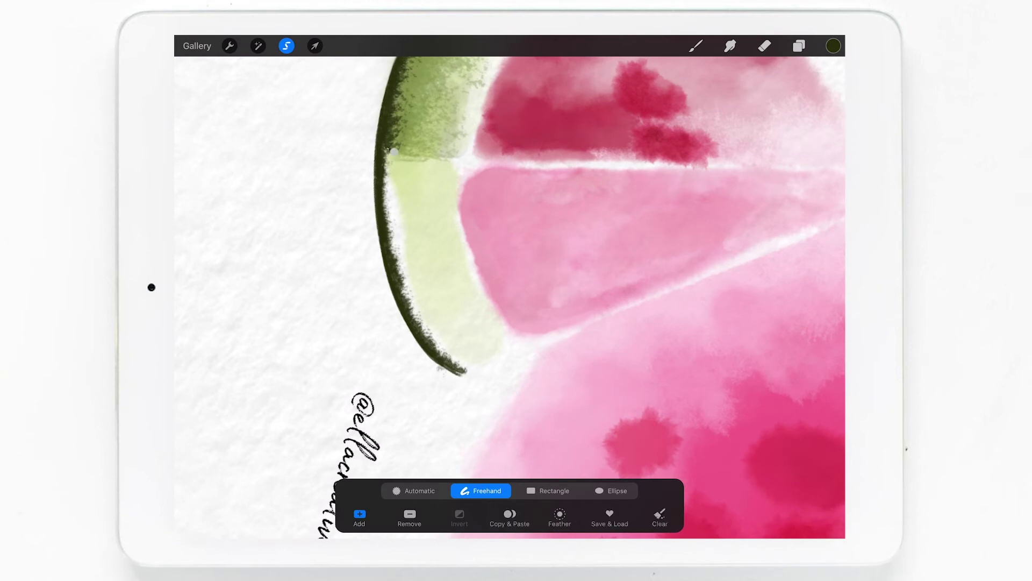
mouse_move(350, 172)
mouse_down()
mouse_move(398, 328)
mouse_move(468, 395)
mouse_up()
click(765, 45)
- Select Layer 15 and set up the LB Texturator eraser at 6% size
click(799, 46)
click(715, 364)
click(764, 45)
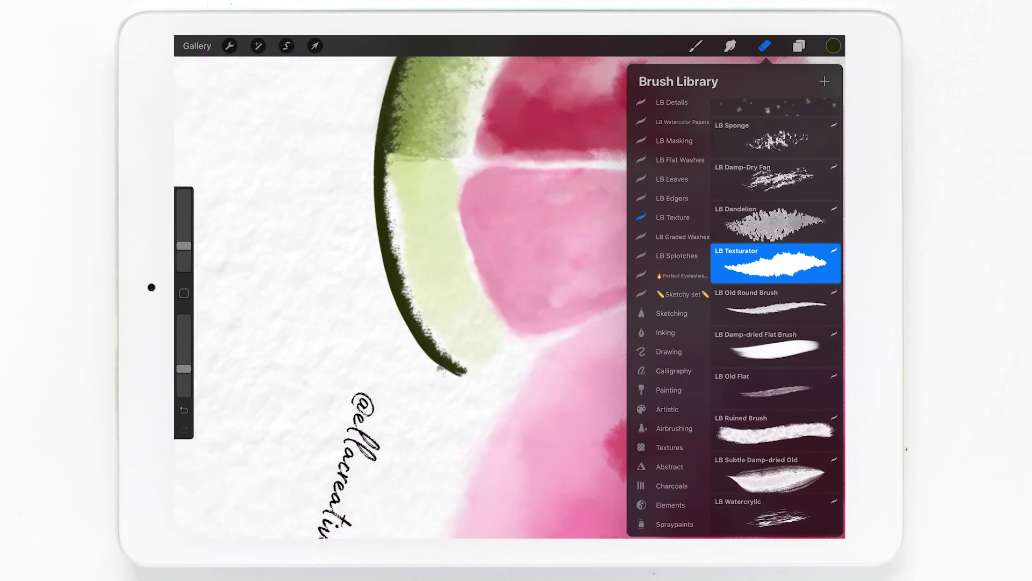
click(764, 45)
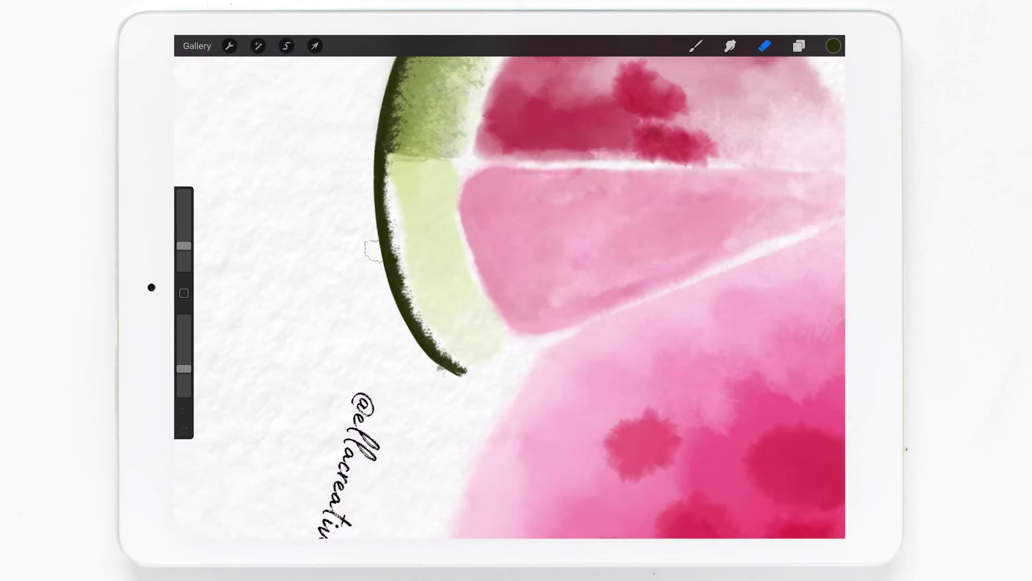
click(799, 46)
click(799, 46)
drag(184, 369, 184, 318)
drag(184, 246, 184, 251)
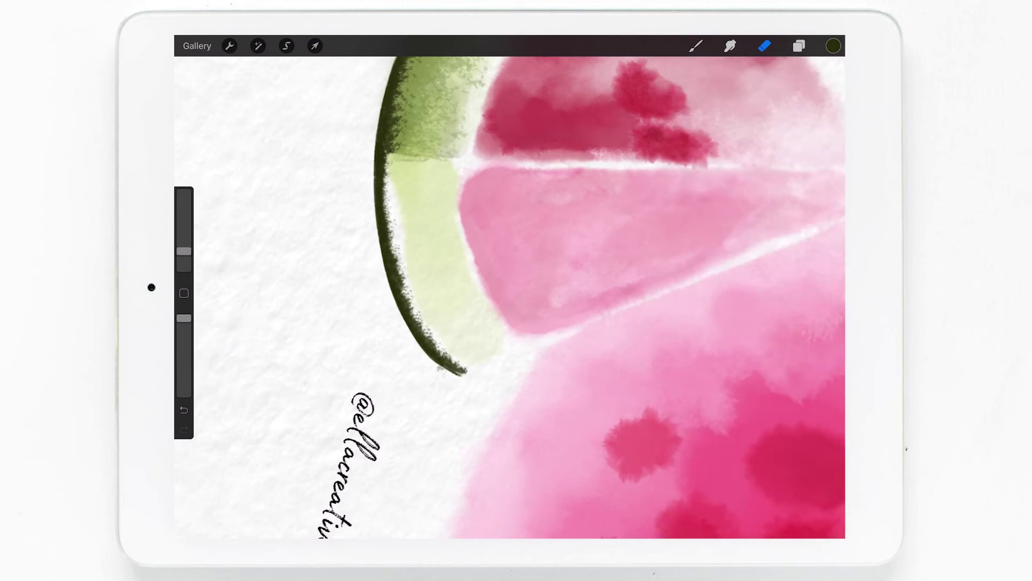
- Hide the From selection layer and erase the grey speckled rim on Layer 15
click(799, 46)
click(826, 325)
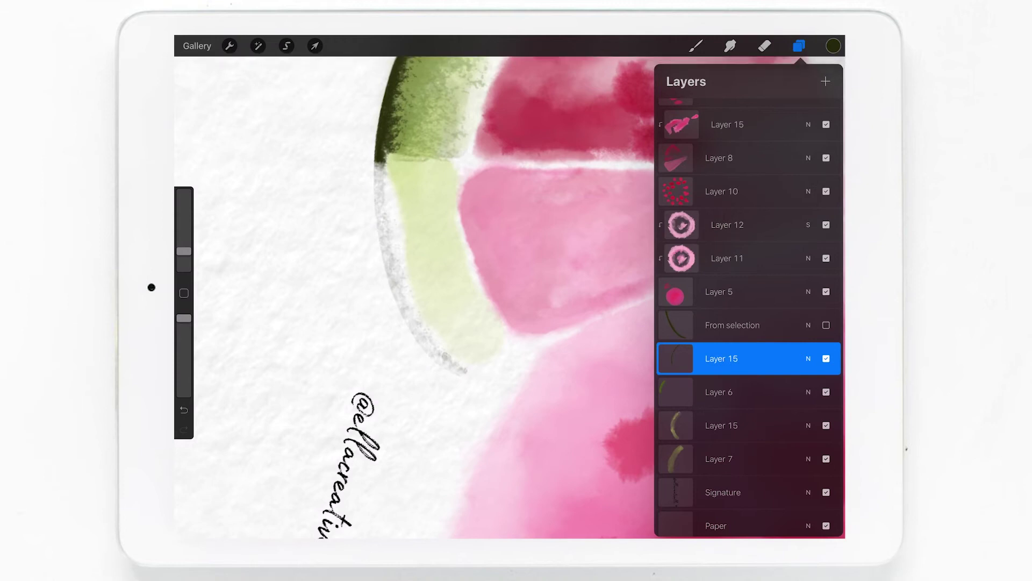
click(764, 45)
mouse_move(462, 371)
mouse_down()
mouse_move(384, 253)
mouse_move(376, 148)
mouse_up()
drag(408, 347, 411, 331)
- Show the From selection layer again at 74% opacity and enlarge the smudge brush
click(799, 46)
click(731, 360)
click(826, 359)
mouse_move(833, 343)
mouse_down()
mouse_move(758, 343)
mouse_move(772, 342)
mouse_up()
click(808, 303)
click(720, 327)
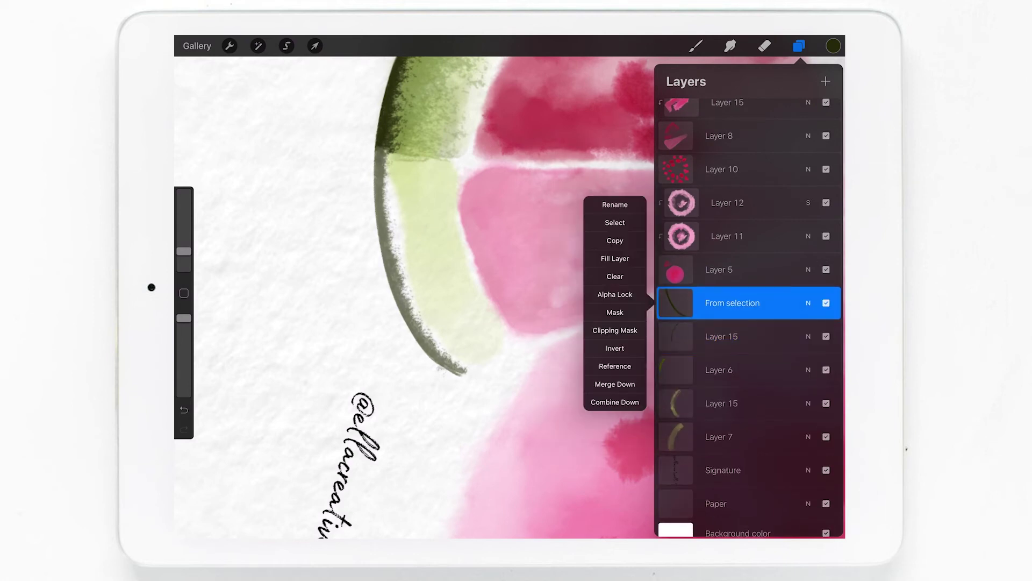
click(730, 46)
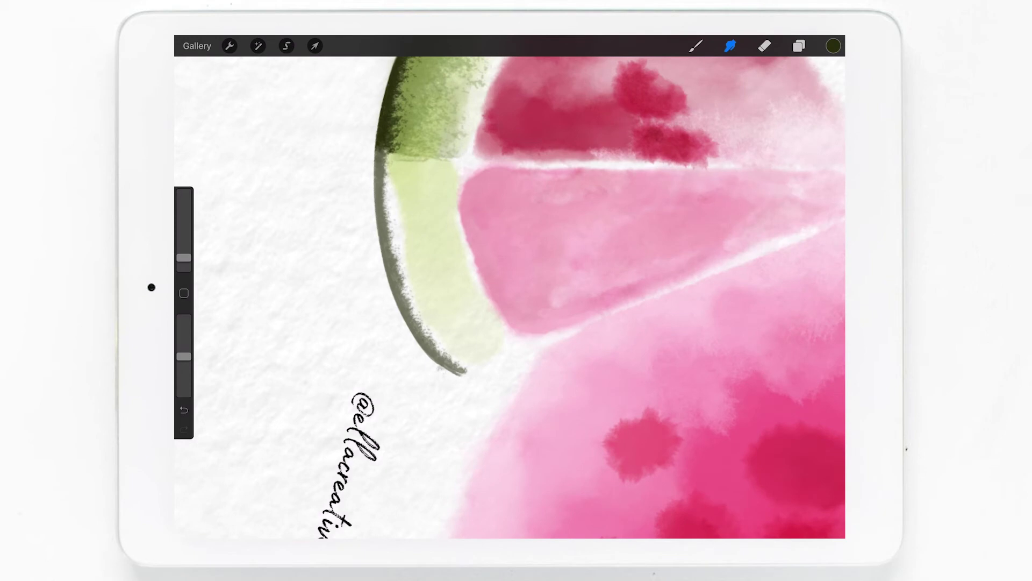
drag(183, 257, 184, 251)
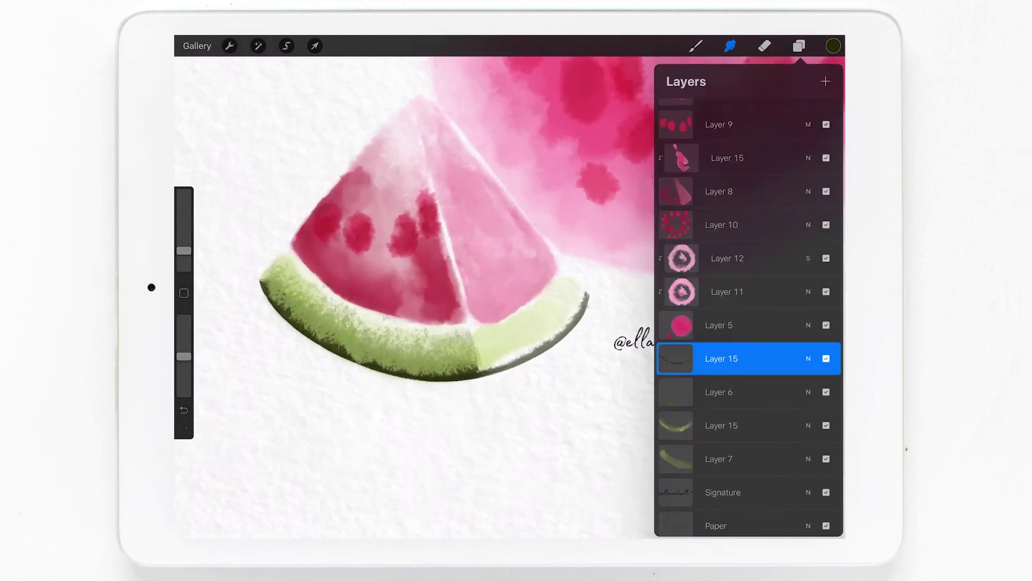
- Select Layer 15 and load the LB Texturator brush with a green colour
click(721, 426)
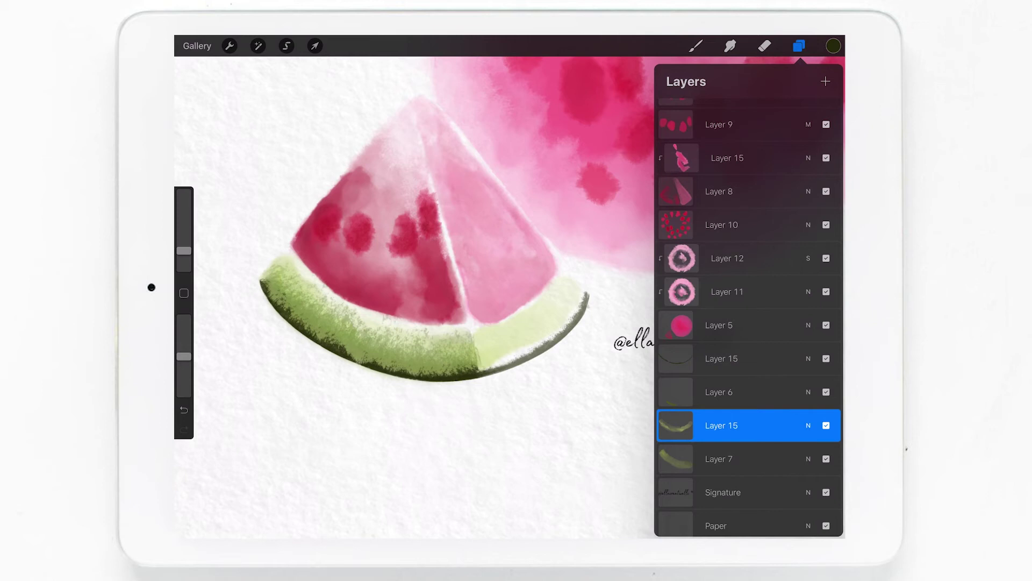
click(730, 46)
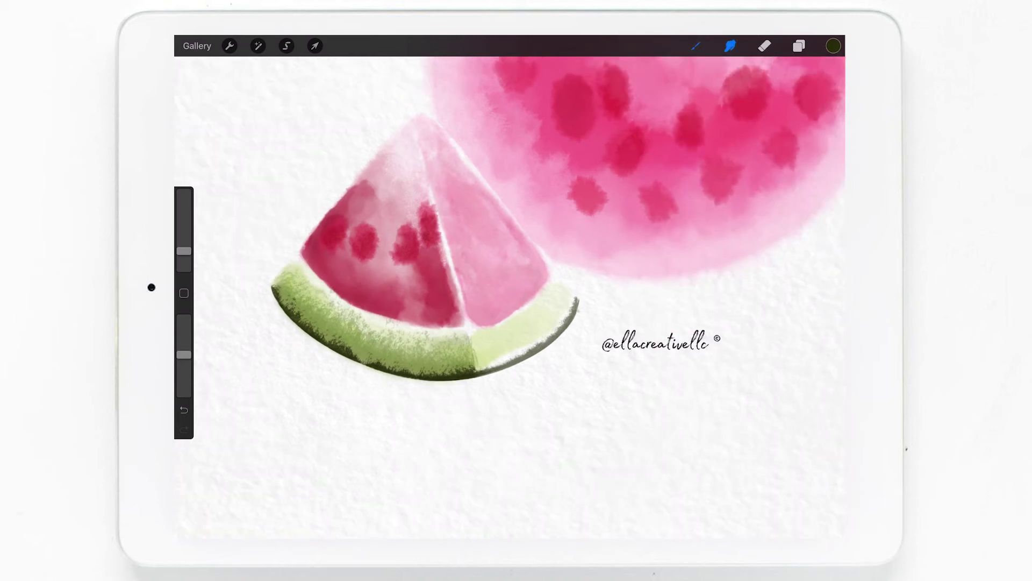
click(696, 46)
click(634, 236)
click(696, 45)
drag(352, 237, 416, 239)
drag(184, 235, 184, 237)
- Add a new empty Layer 16 above Layer 15
click(799, 46)
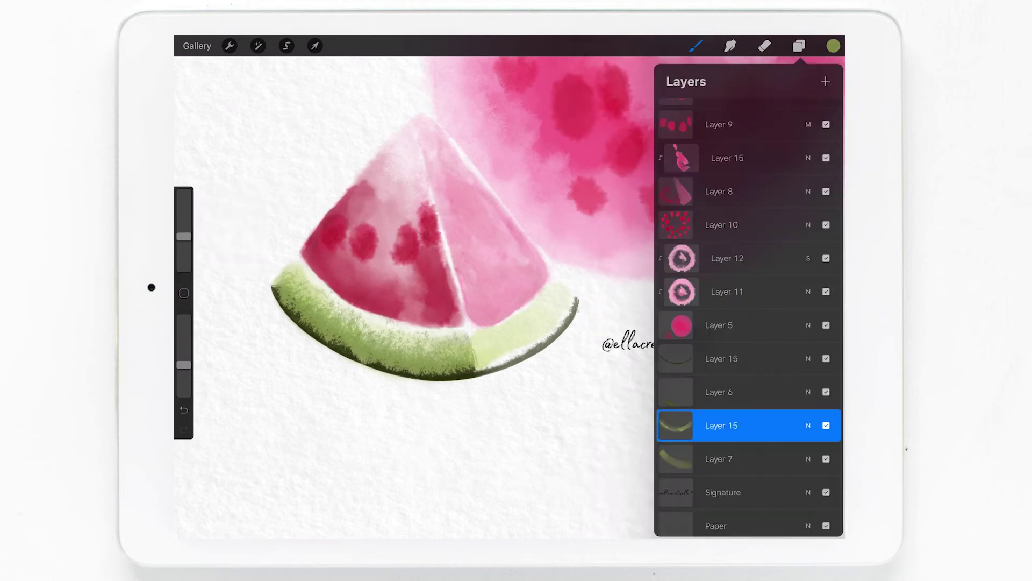
click(825, 81)
click(695, 46)
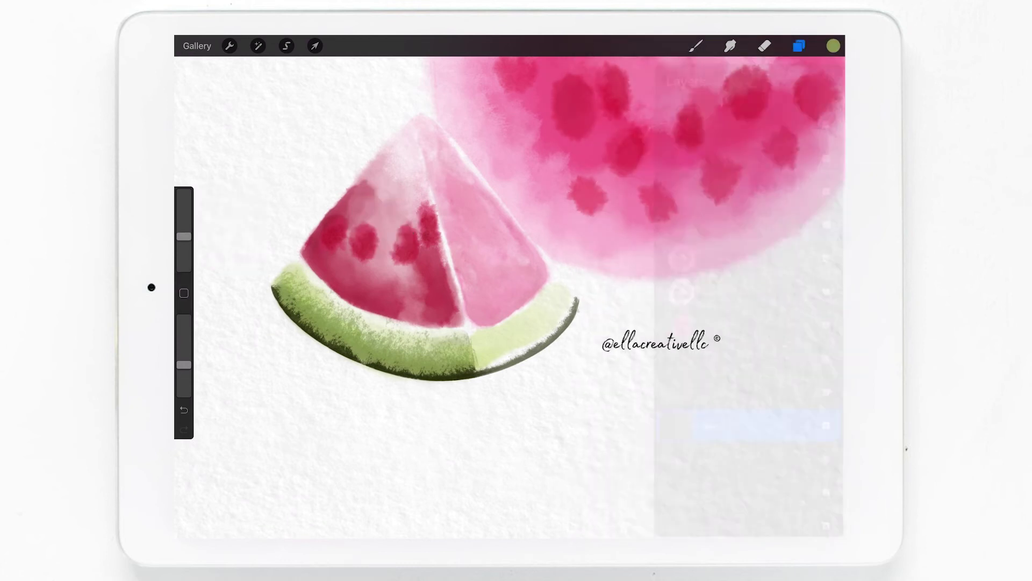
scroll(430, 269, up, 3)
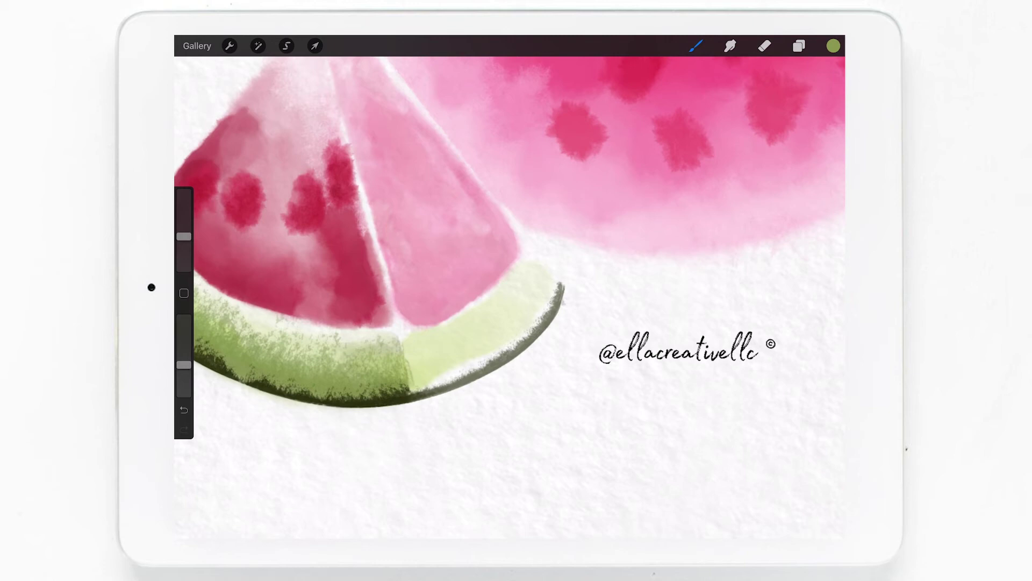
click(799, 46)
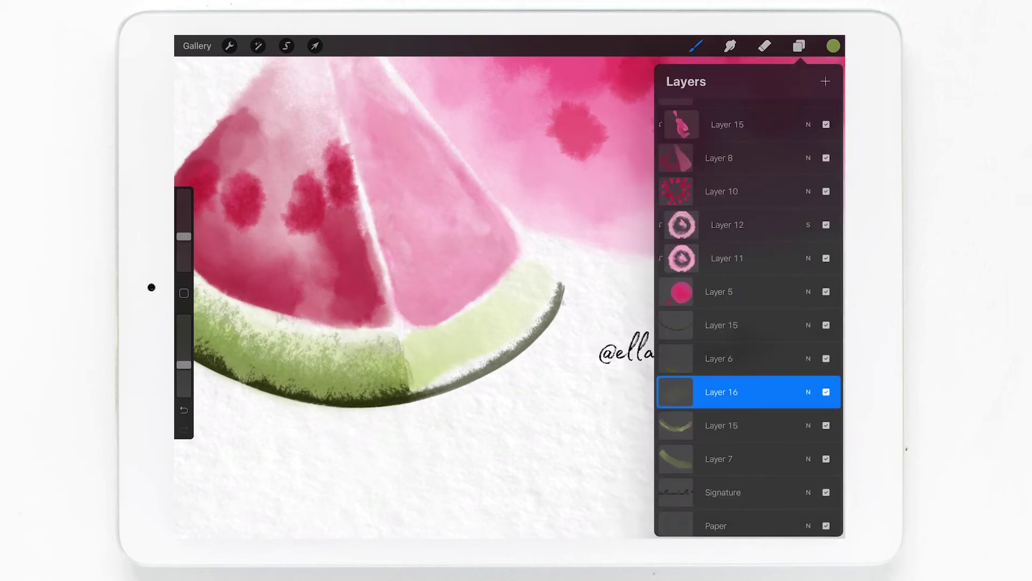
- Paint darker textured green strokes over the wedge's pale rind on Layer 16
drag(184, 237, 183, 246)
drag(184, 365, 184, 347)
mouse_move(403, 374)
mouse_down()
mouse_move(422, 354)
mouse_move(465, 344)
mouse_move(452, 371)
mouse_move(511, 339)
mouse_move(559, 274)
mouse_up()
drag(484, 328, 409, 376)
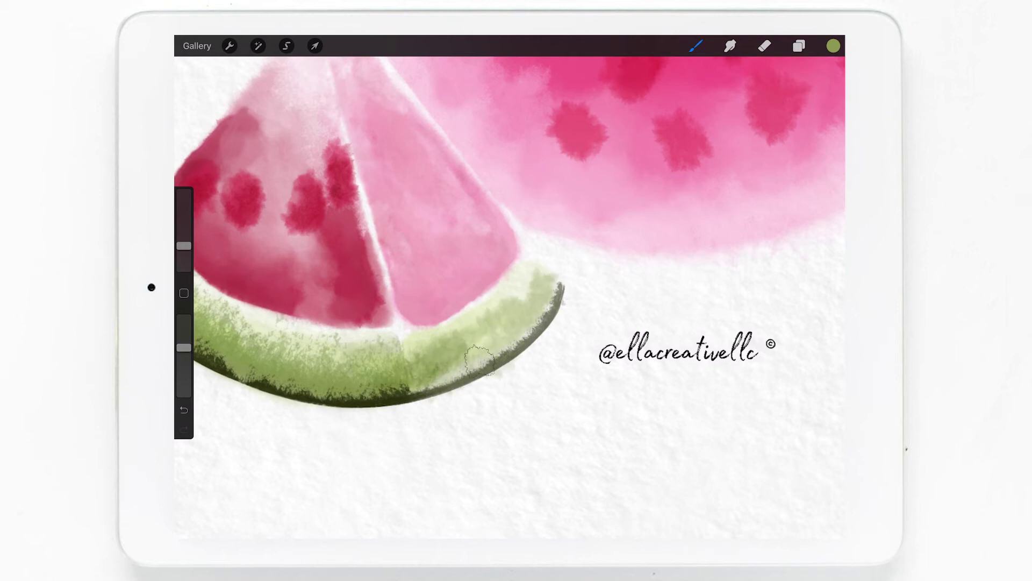
drag(184, 246, 184, 250)
mouse_move(406, 388)
mouse_down()
mouse_move(452, 371)
mouse_move(549, 295)
mouse_move(435, 390)
mouse_up()
drag(409, 377, 457, 350)
mouse_move(435, 398)
mouse_down()
mouse_move(470, 379)
mouse_move(422, 384)
mouse_move(484, 360)
mouse_move(544, 317)
mouse_move(511, 293)
mouse_move(484, 354)
mouse_up()
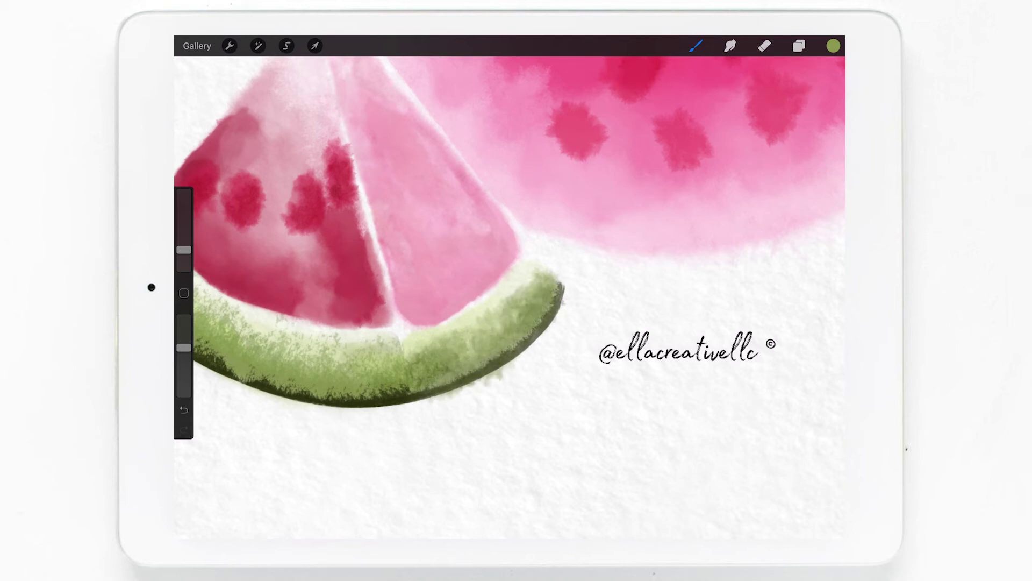
scroll(516, 290, down, 5)
- Lower Layer 16's opacity to 76% and select Layer 15
click(799, 46)
click(808, 392)
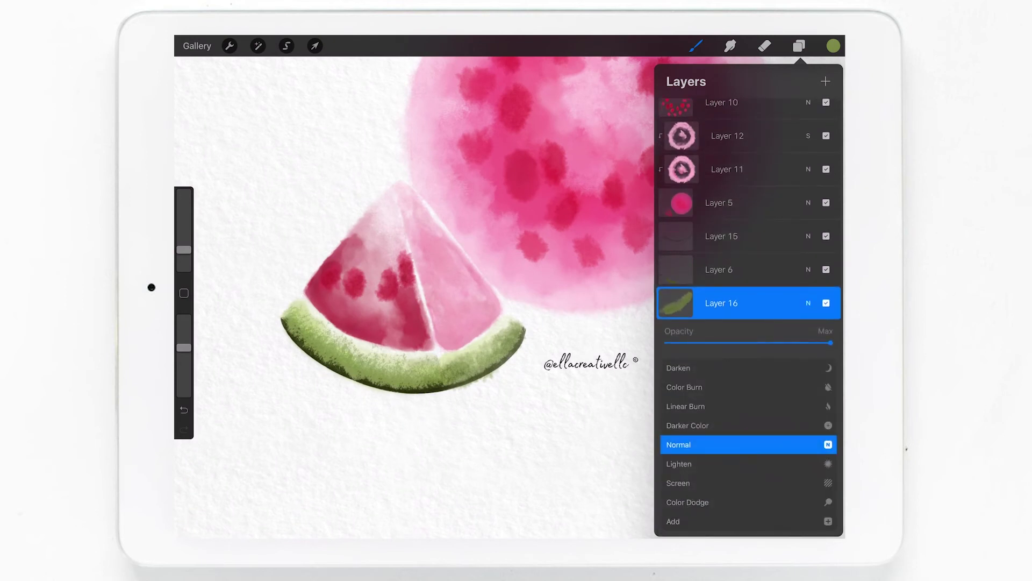
drag(832, 343, 791, 342)
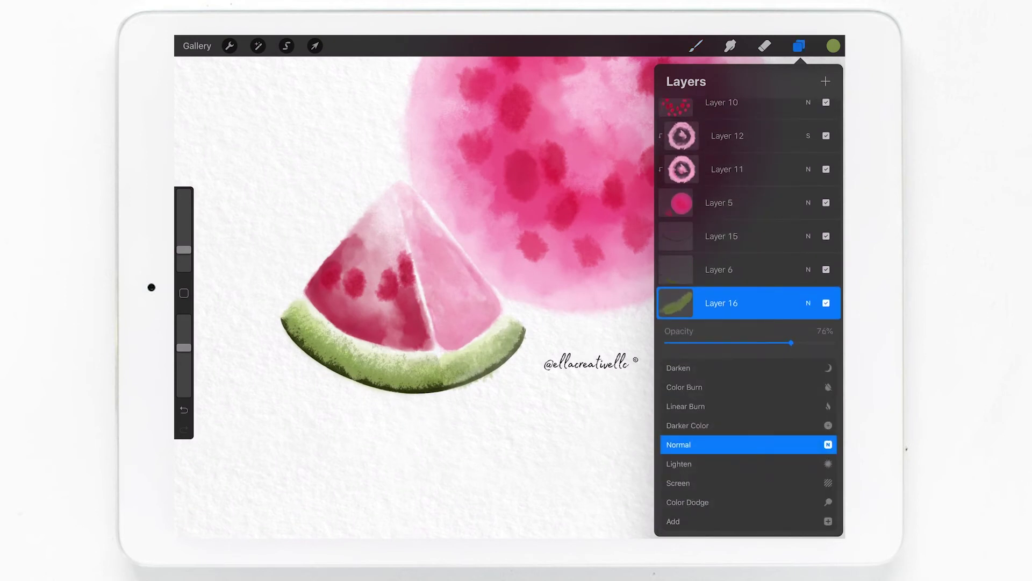
click(808, 302)
click(764, 46)
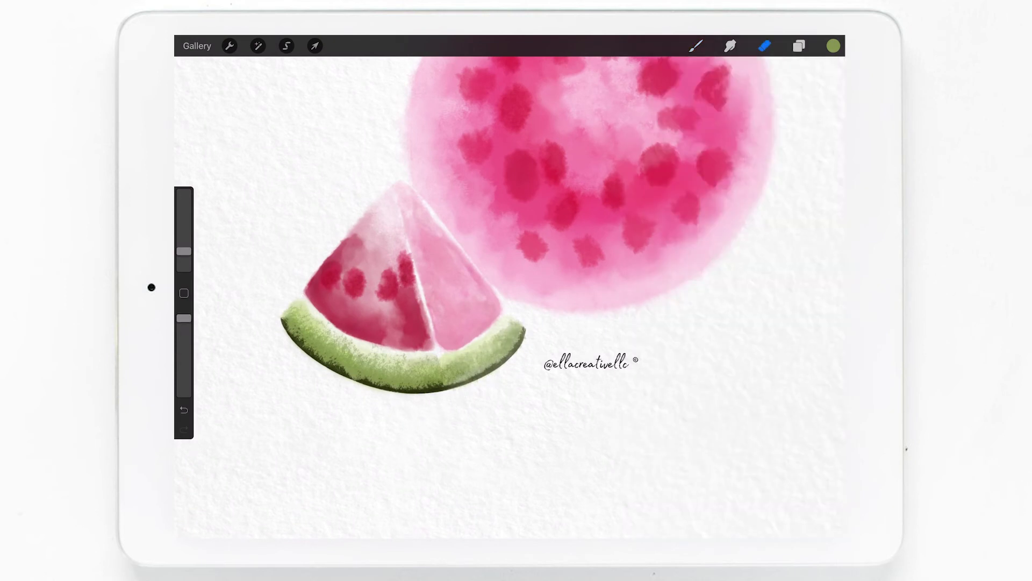
click(799, 46)
click(741, 325)
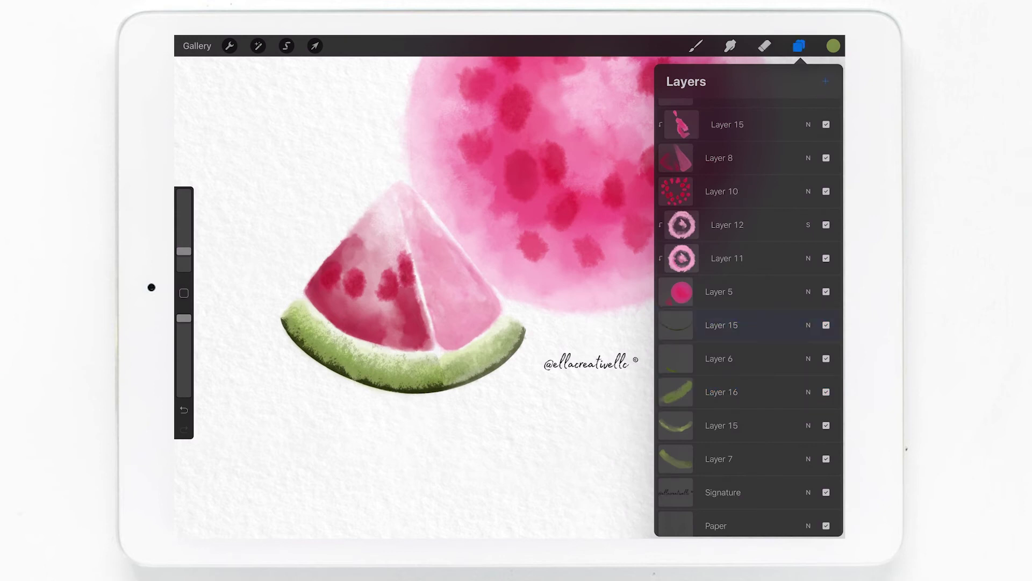
click(695, 46)
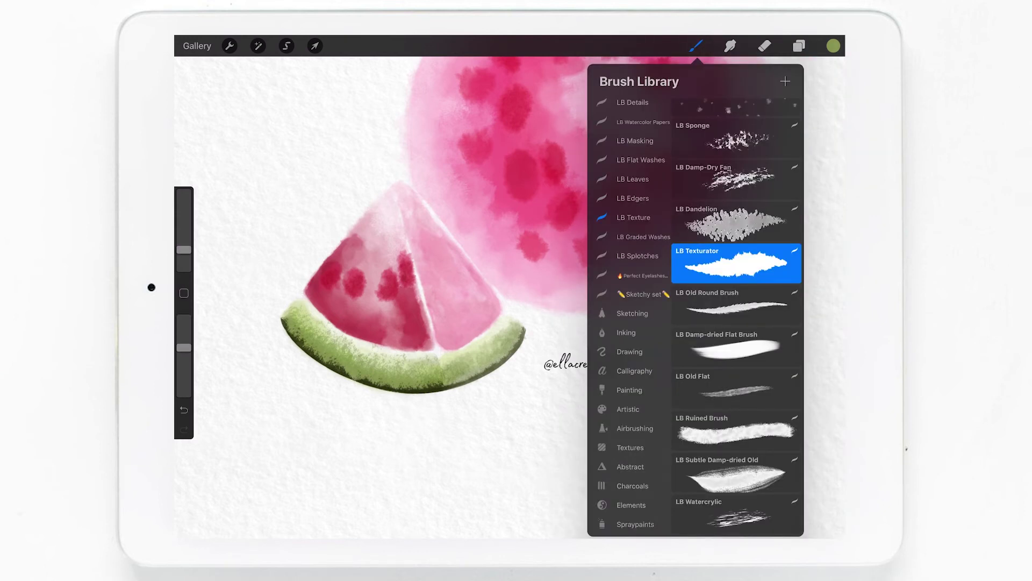
- With LB Spiky Edger and the sampled rind green, draw dark strokes along the rind edge
scroll(635, 269, up, 2)
click(633, 241)
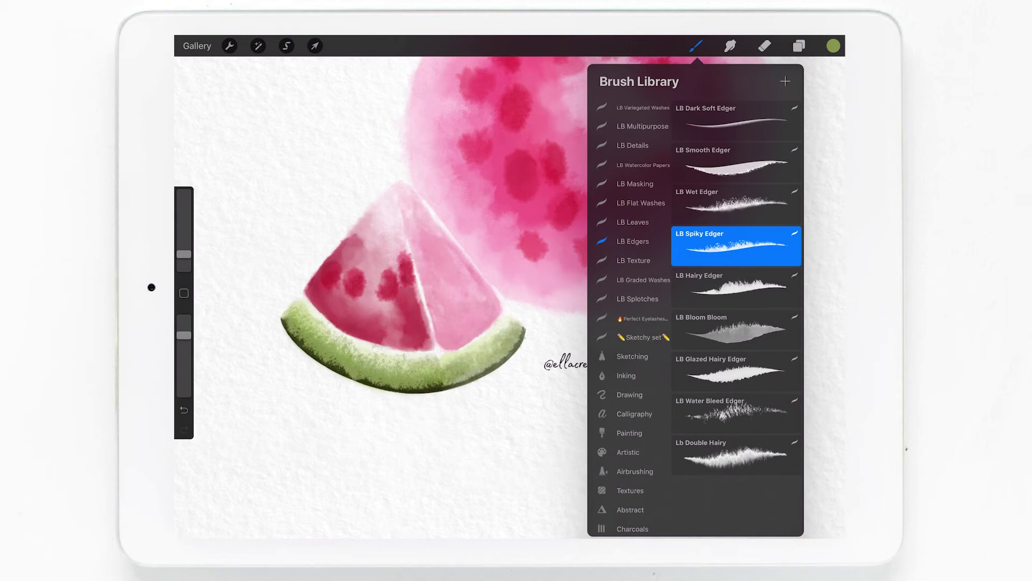
click(539, 336)
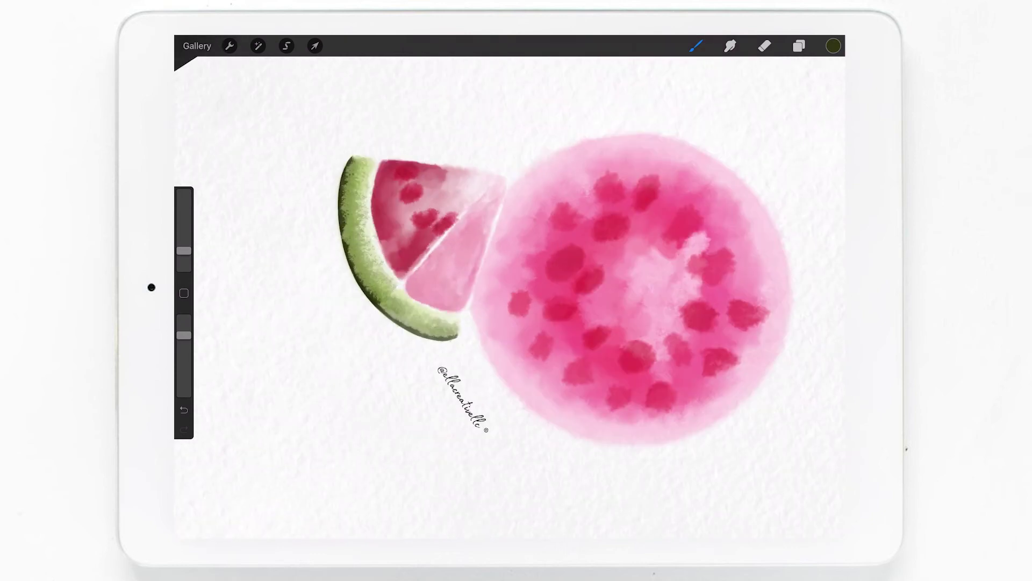
drag(184, 251, 184, 243)
drag(310, 269, 373, 361)
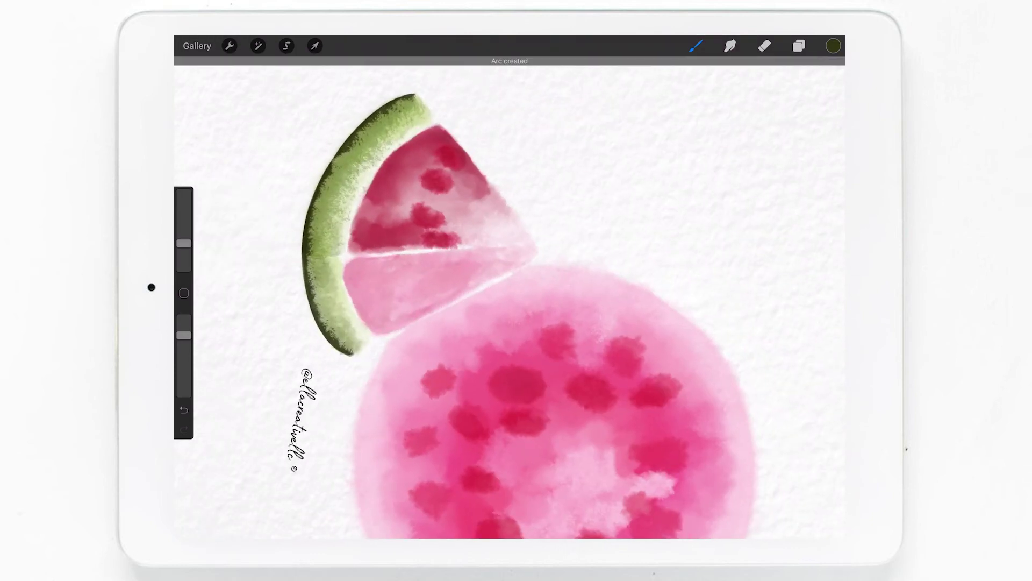
drag(184, 243, 183, 238)
drag(315, 218, 354, 352)
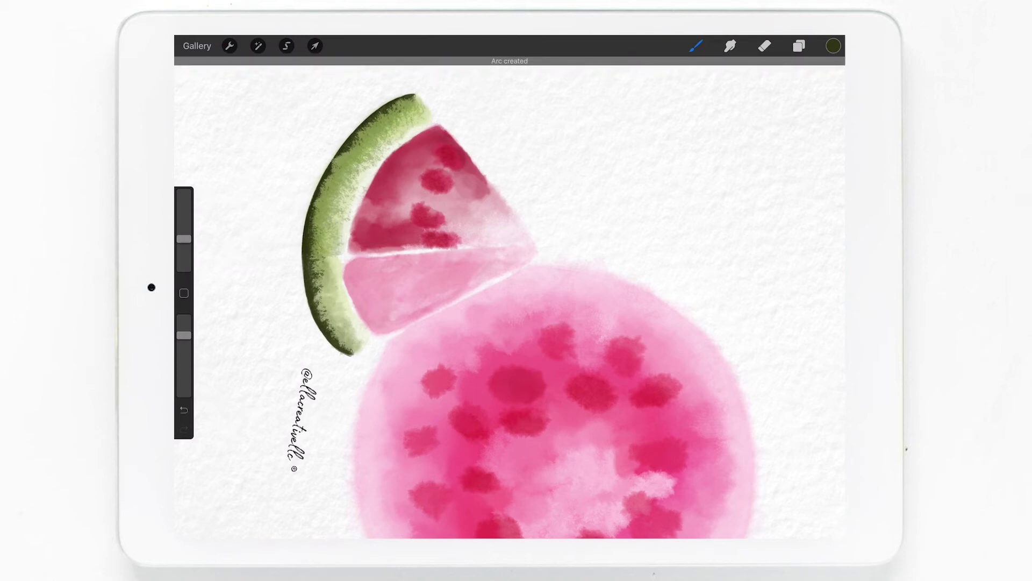
- Set Layer 17 to 94% opacity, trying Lighten and Darker Color before keeping Normal
click(799, 46)
click(808, 303)
mouse_move(796, 342)
mouse_down()
mouse_move(776, 343)
mouse_move(822, 342)
mouse_up()
click(679, 463)
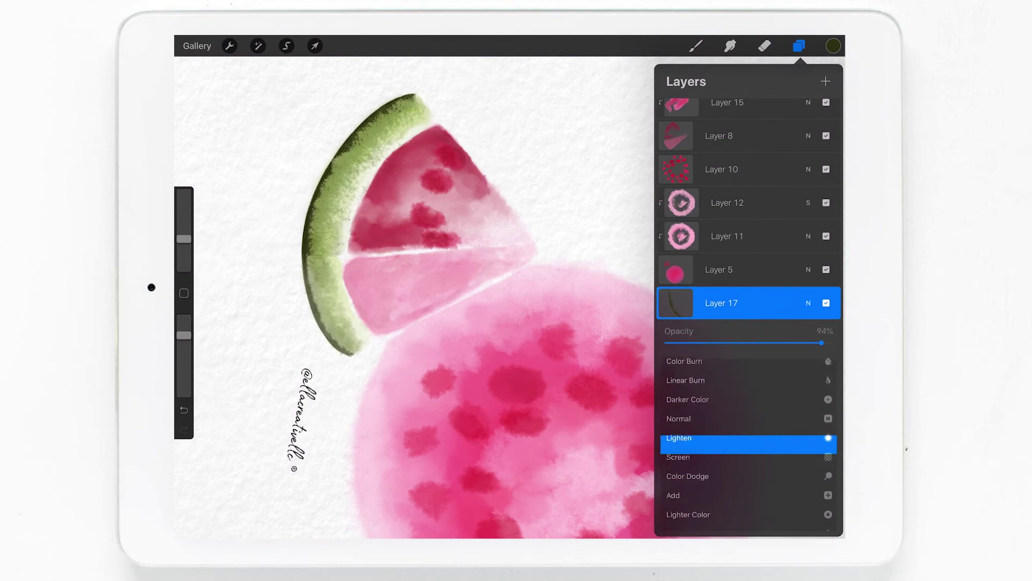
click(688, 403)
click(678, 443)
click(808, 303)
click(696, 46)
scroll(538, 296, up, 3)
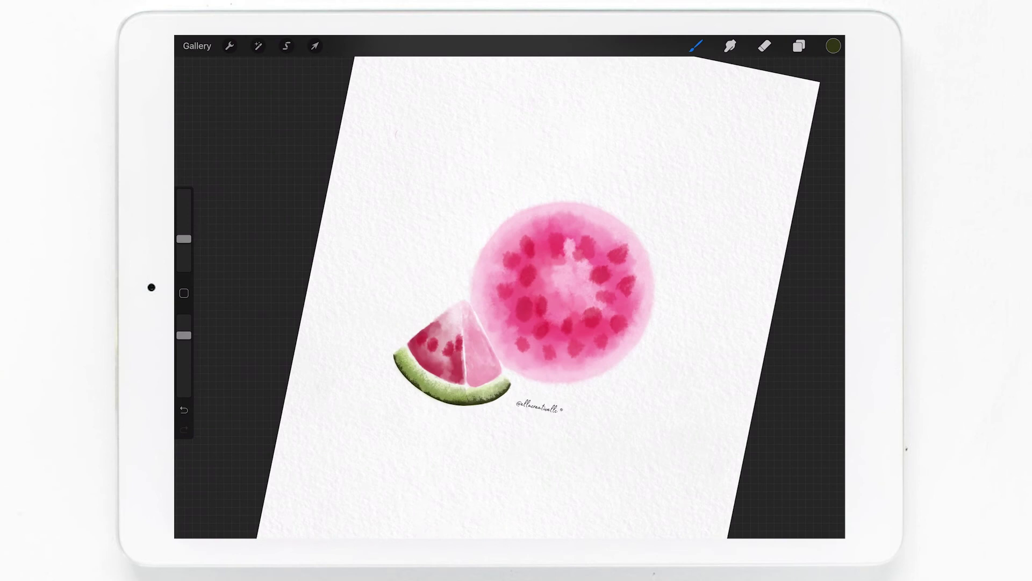
- Merge Layer 17 down, then group Layers 6, 16, 15 and 7
click(799, 46)
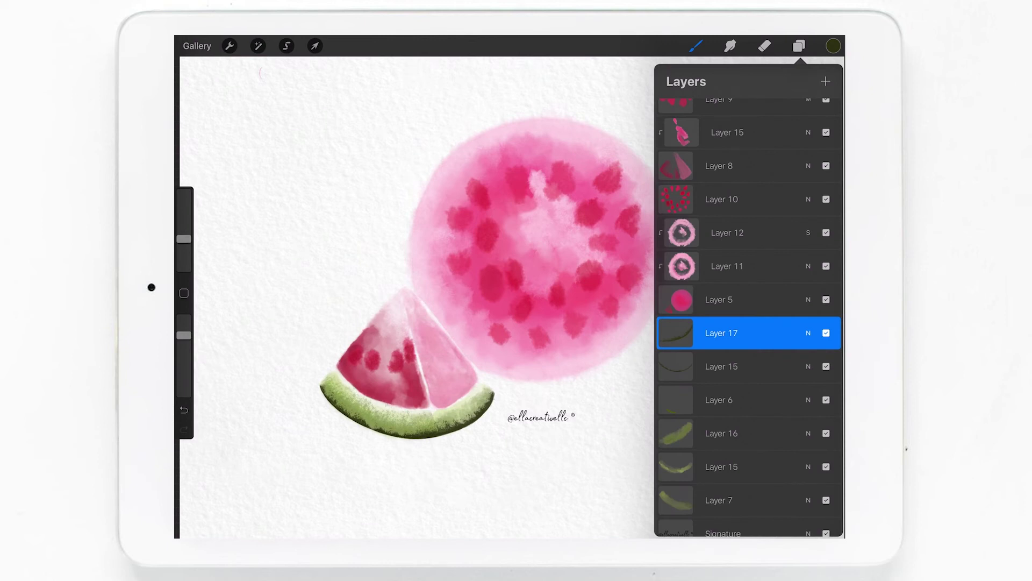
click(676, 333)
click(615, 414)
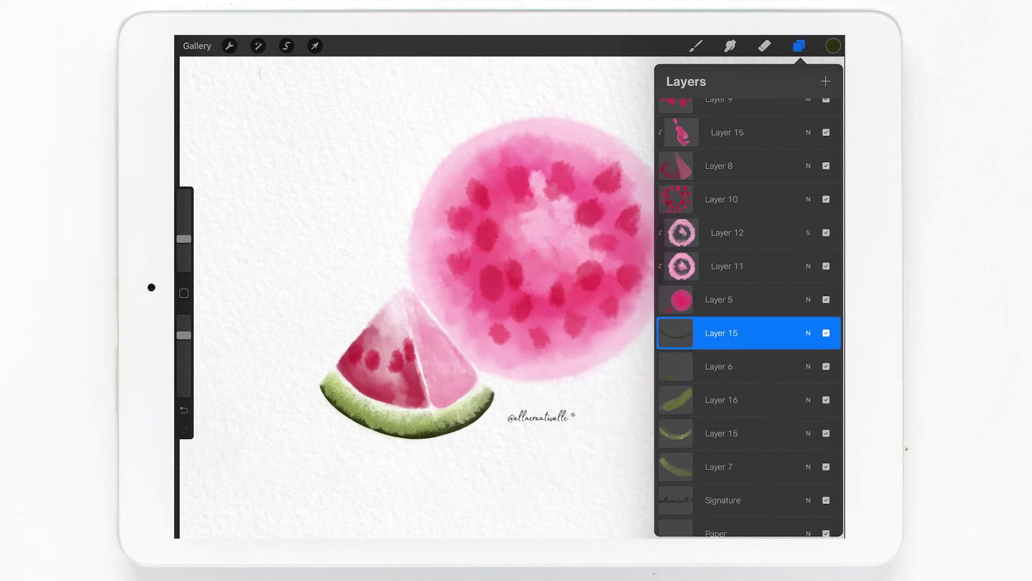
drag(699, 366, 763, 366)
drag(699, 399, 764, 399)
drag(699, 433, 763, 433)
drag(699, 466, 764, 466)
click(818, 81)
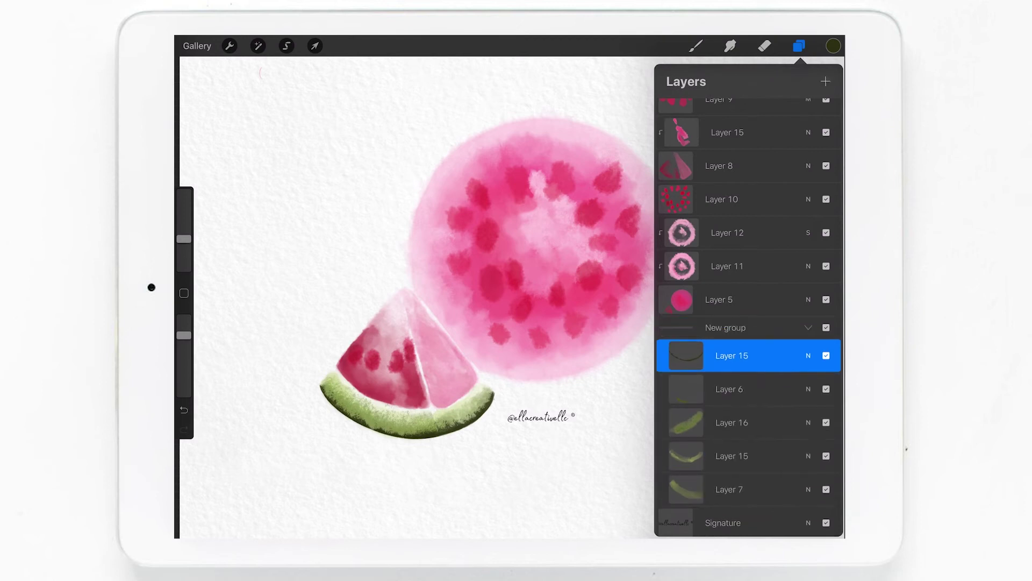
- Rename the new group to 'Rind'
click(807, 408)
click(676, 408)
click(618, 392)
text(Rind)
key(Return)
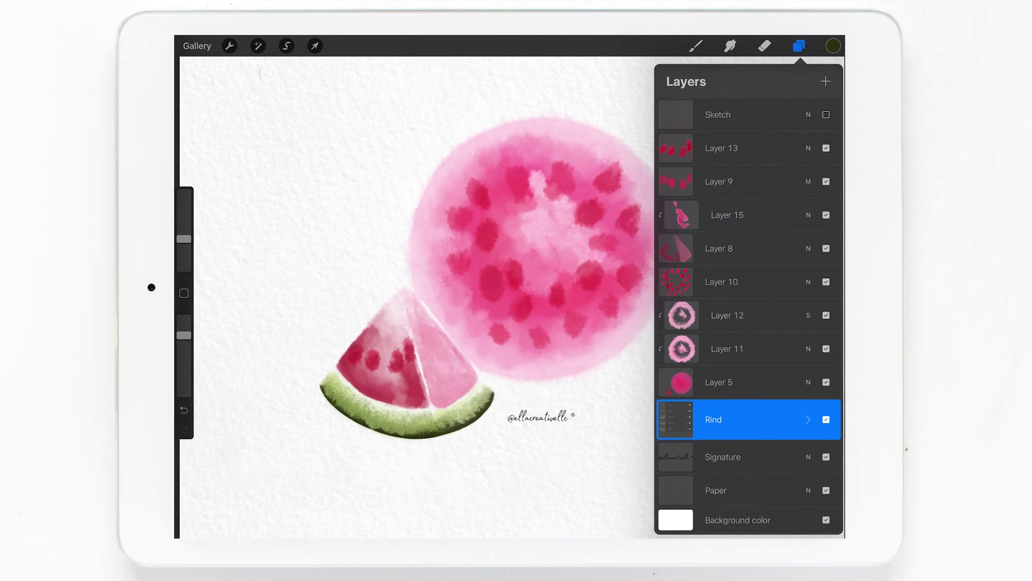
- On a new layer, show the Sketch and paint a yellow-green rind arc around the round slice
click(825, 81)
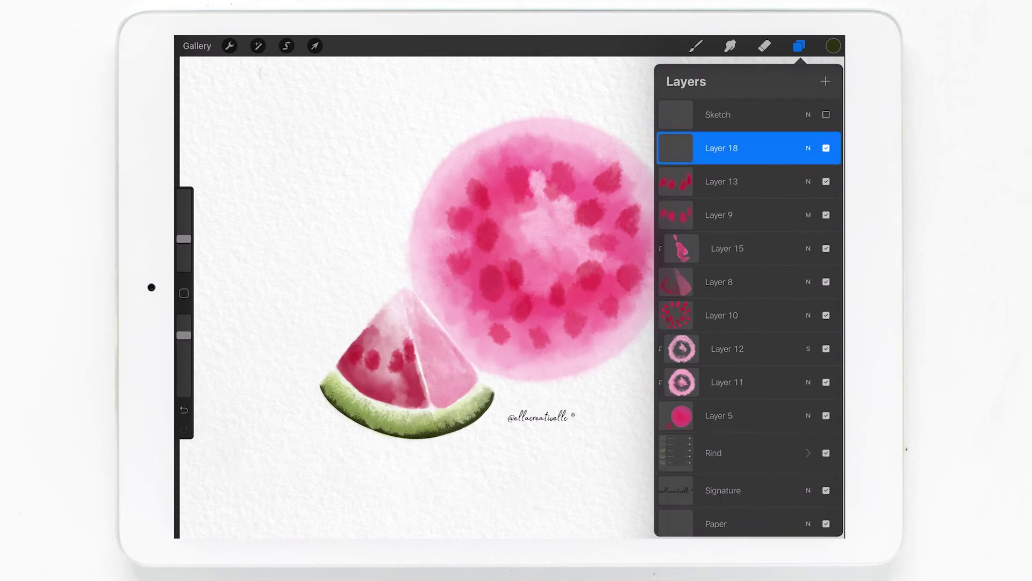
click(799, 46)
click(833, 46)
click(747, 398)
click(833, 46)
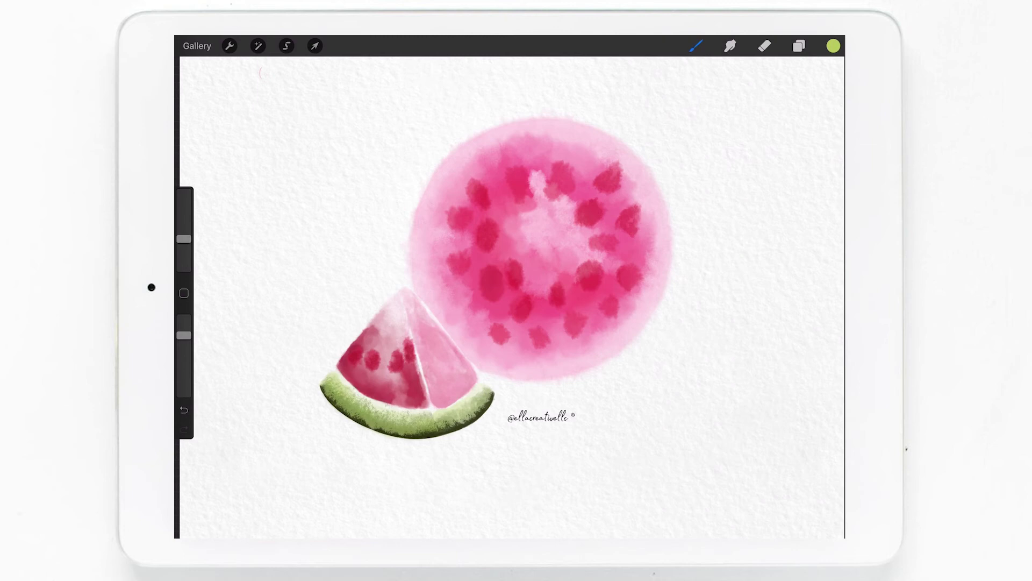
click(799, 46)
click(824, 111)
click(799, 46)
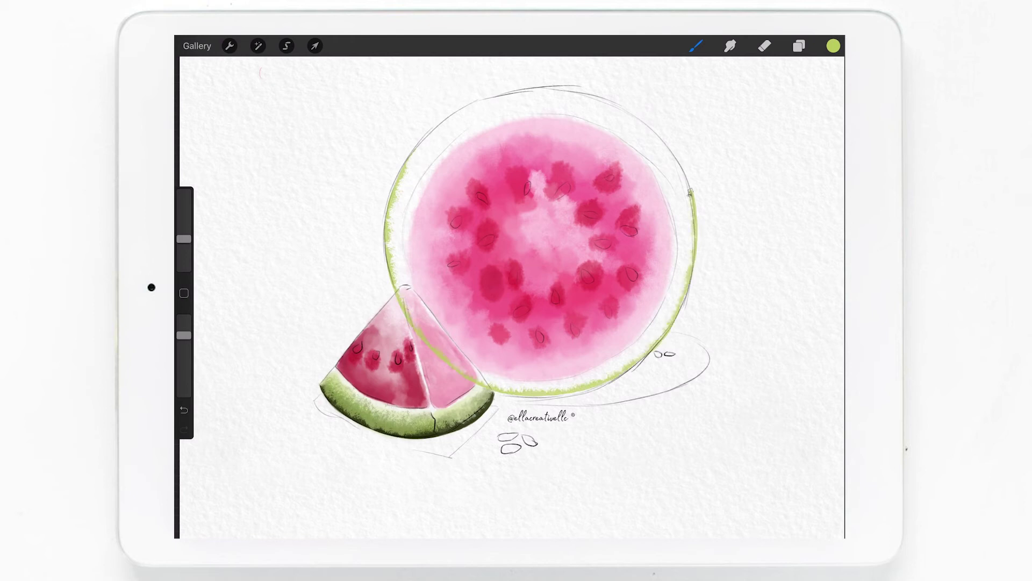
mouse_move(557, 92)
mouse_down()
mouse_move(415, 154)
mouse_move(398, 193)
mouse_up()
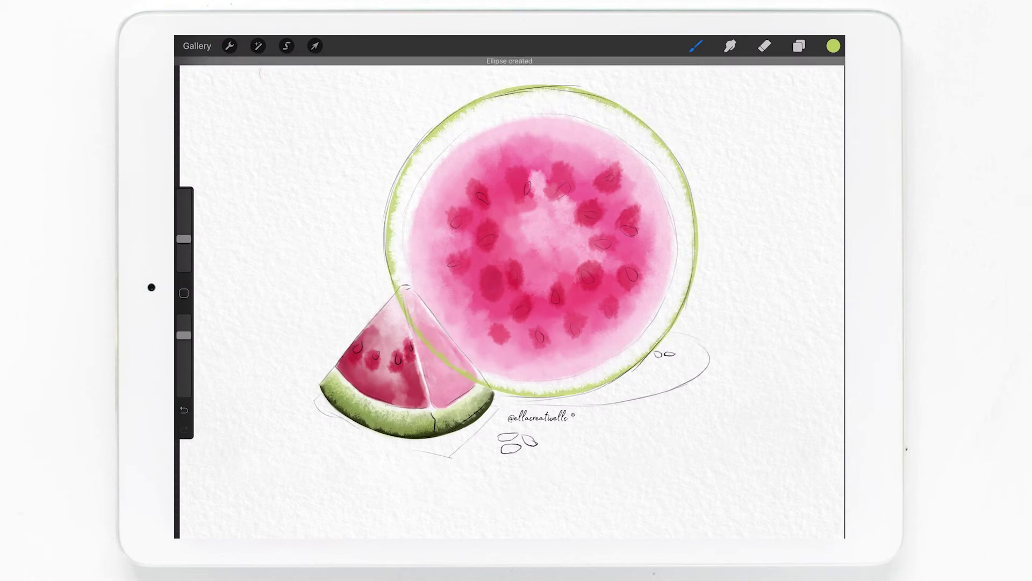
- Nudge the rind ring into place with Transform and enlarge the eraser
click(315, 46)
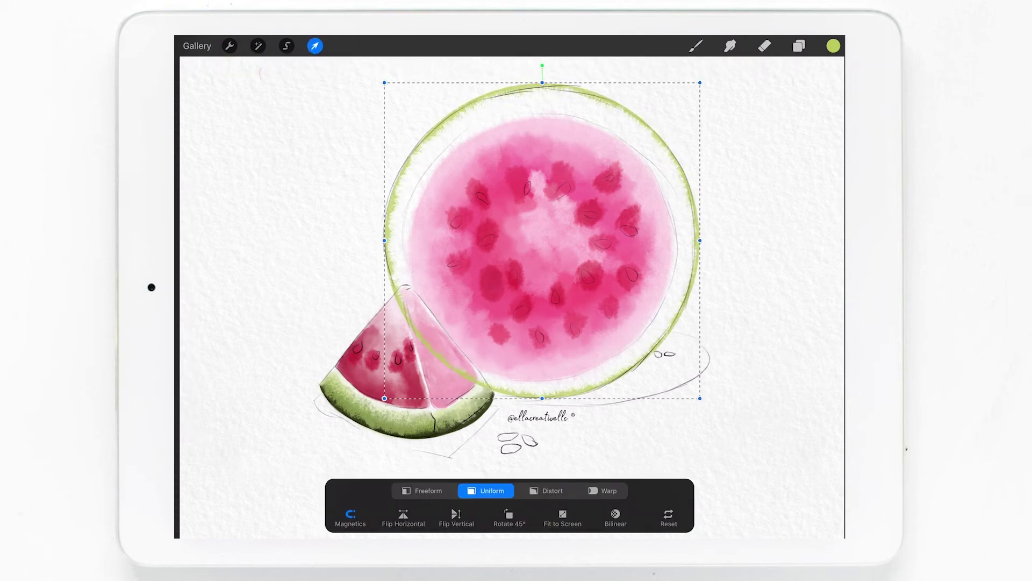
drag(547, 235, 545, 241)
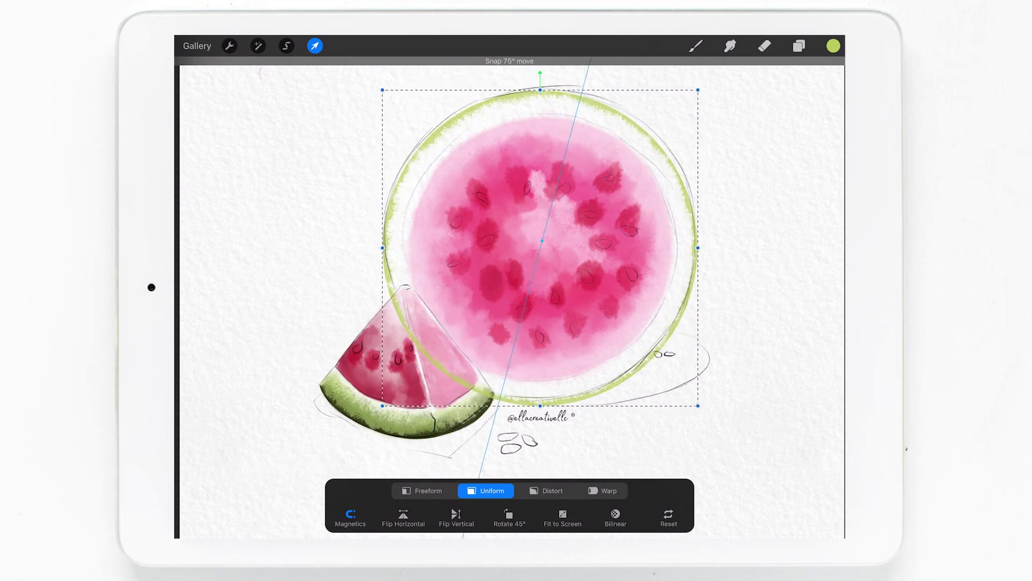
click(764, 45)
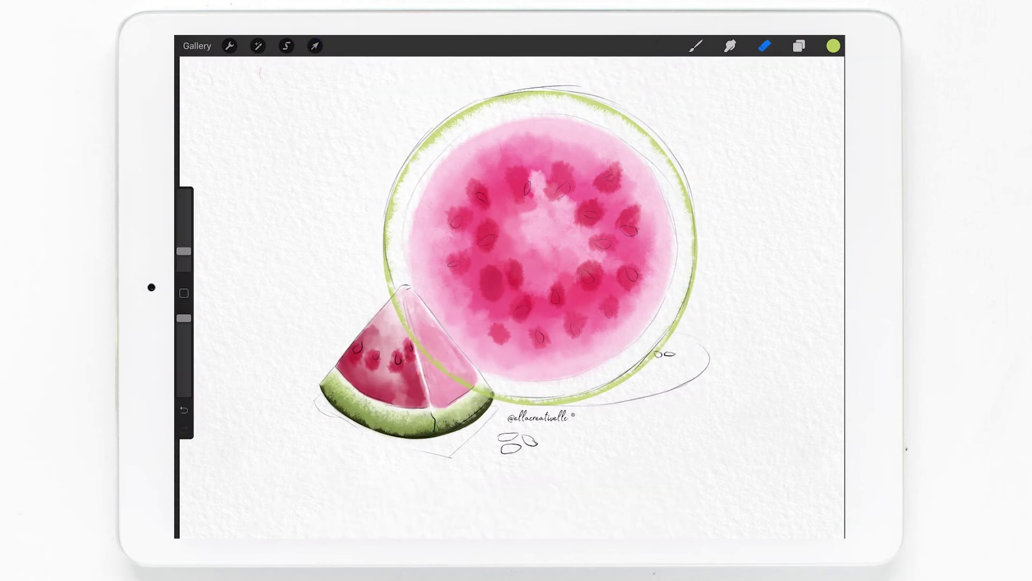
drag(184, 251, 184, 246)
- Paint a pale green ellipse of texture over the rind using LB Texturator
click(799, 46)
click(695, 45)
click(696, 45)
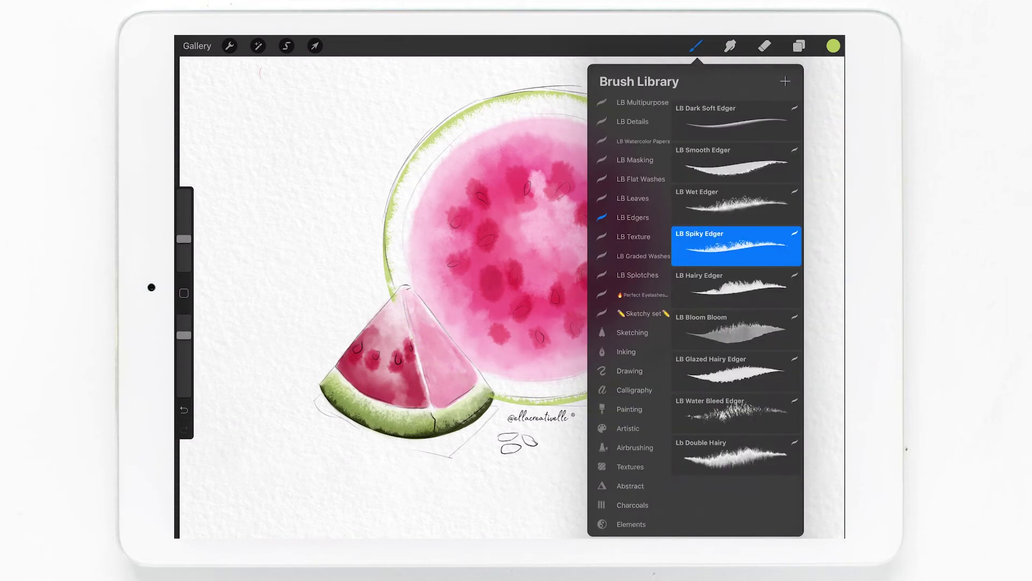
click(633, 236)
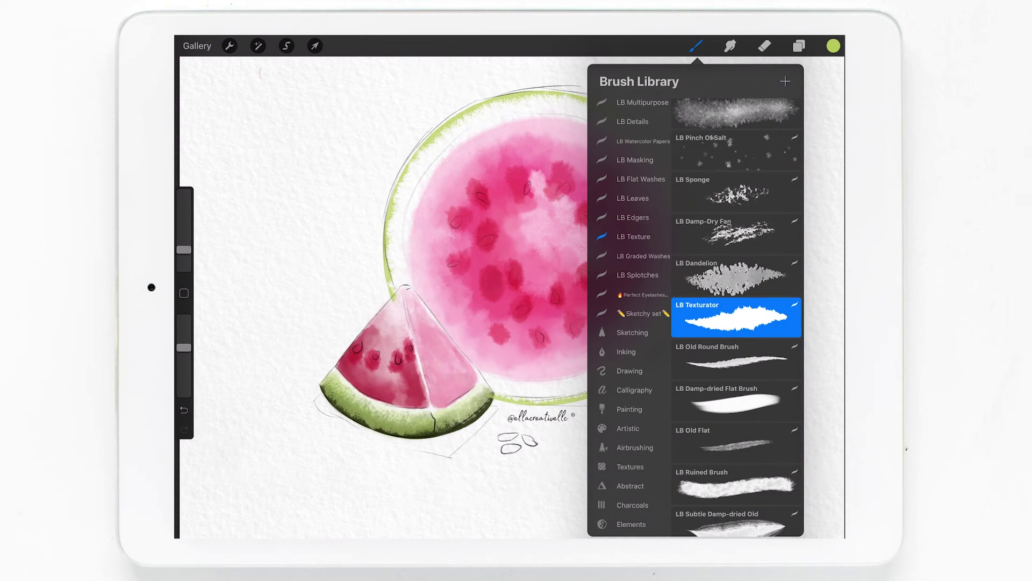
click(833, 46)
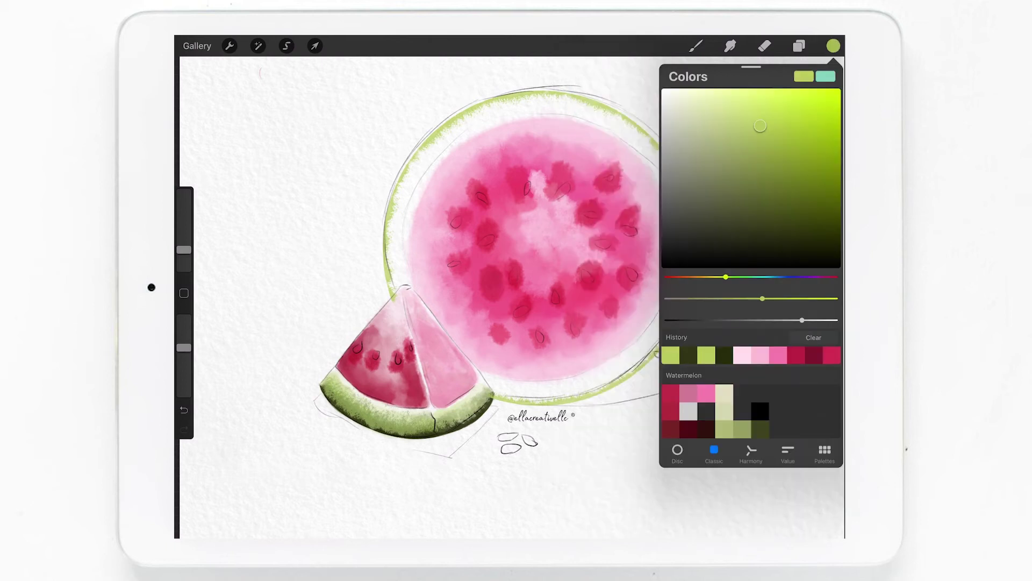
click(696, 46)
drag(184, 250, 184, 238)
mouse_move(433, 142)
mouse_down()
mouse_move(404, 188)
mouse_move(403, 328)
mouse_move(634, 352)
mouse_move(624, 132)
mouse_move(448, 140)
mouse_up()
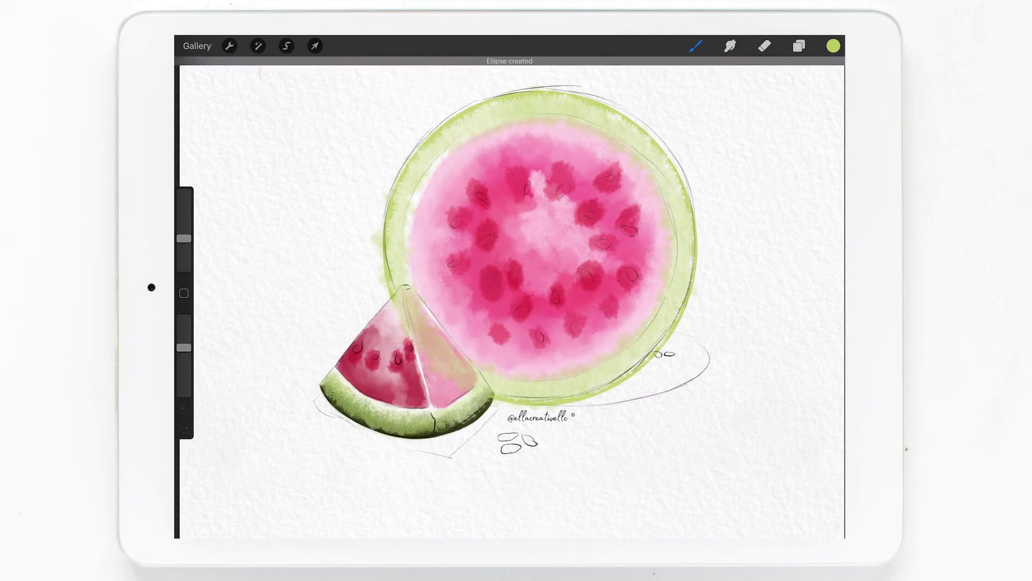
- Lower Layer 19's opacity to 27% and resize it to fit the rind
click(799, 46)
click(808, 181)
drag(833, 221, 711, 221)
click(315, 46)
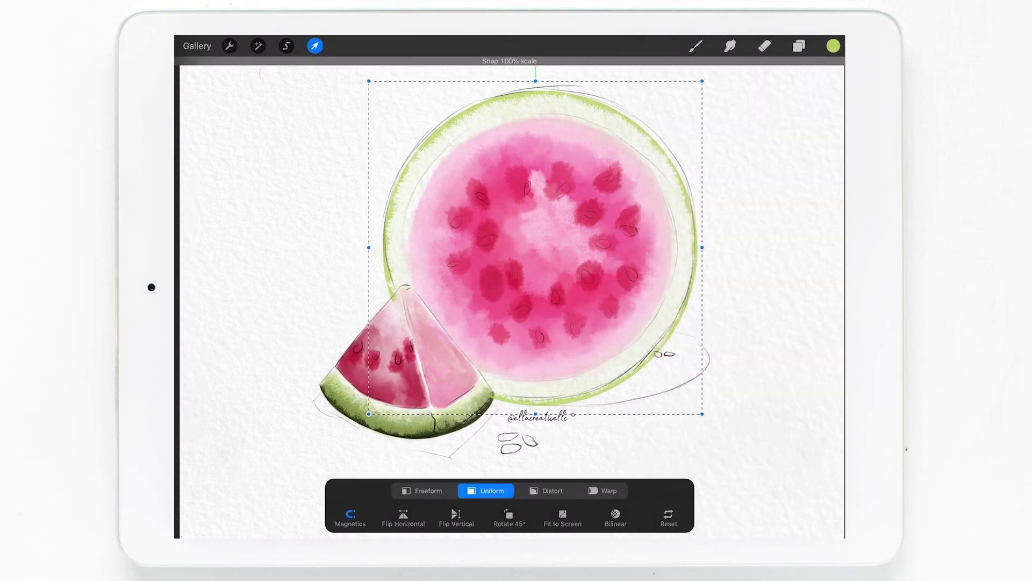
drag(534, 247, 537, 245)
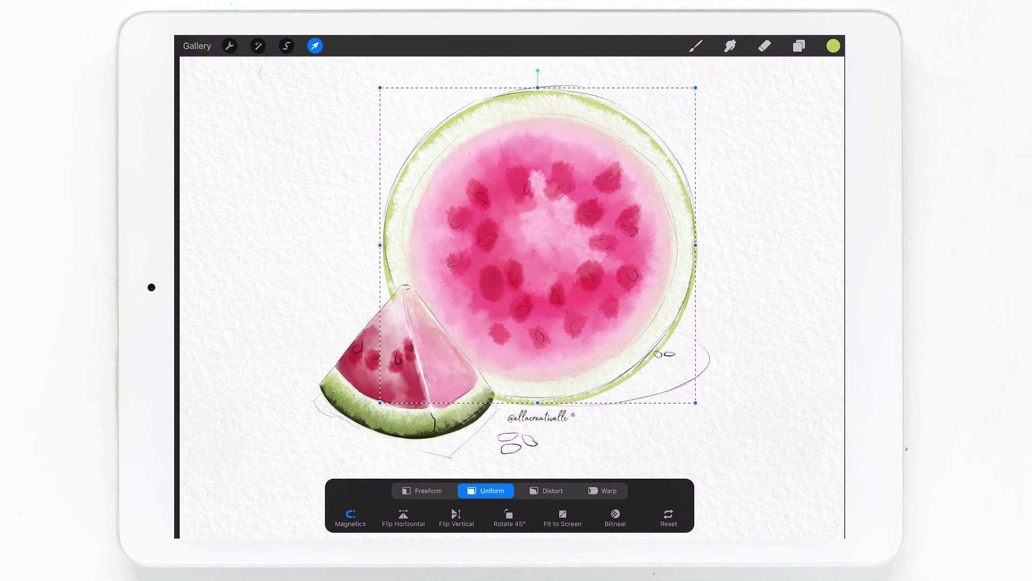
click(314, 45)
click(764, 45)
click(765, 46)
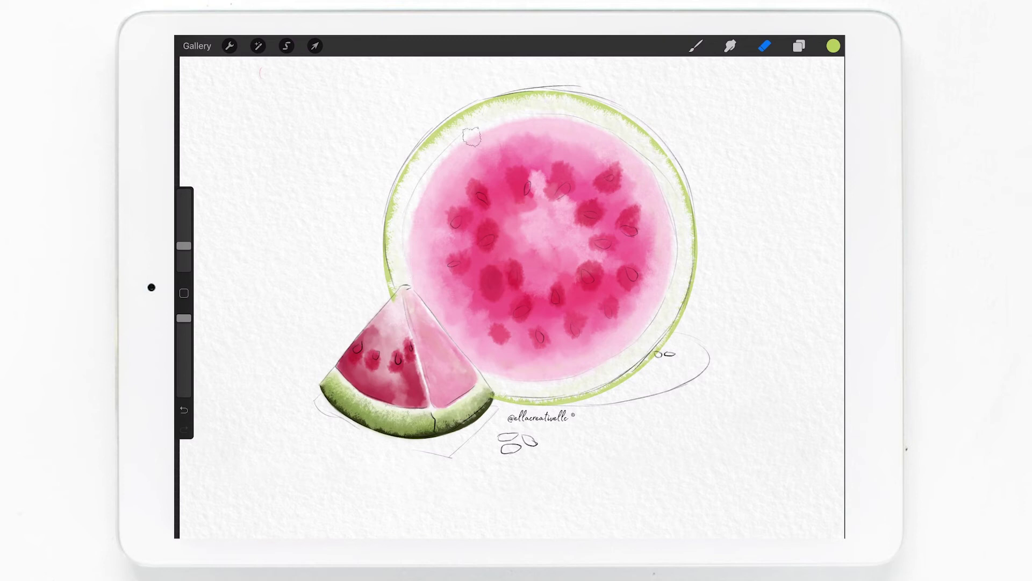
- Hide the Sketch layer and duplicate Layer 18
click(799, 46)
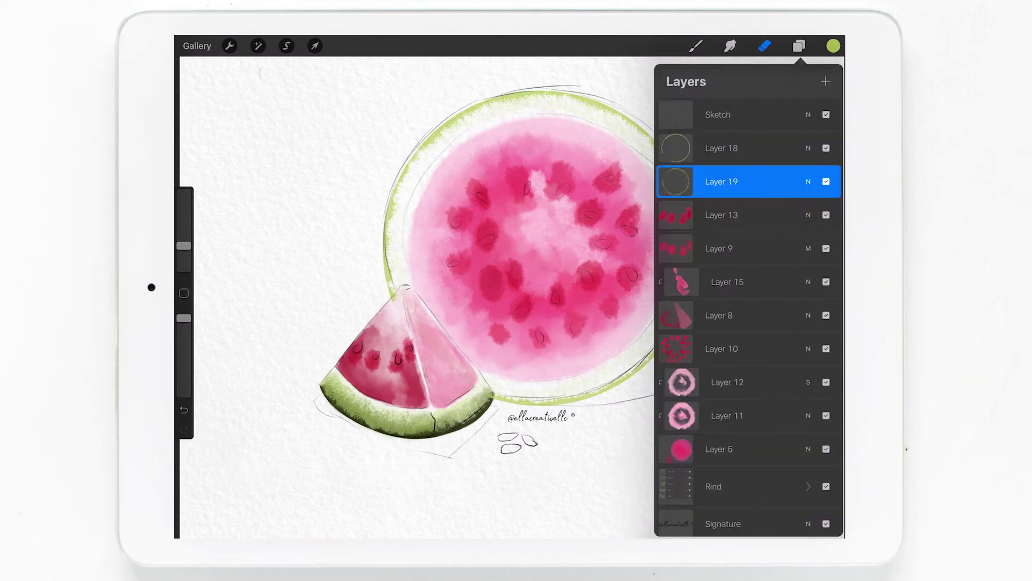
click(826, 115)
click(799, 46)
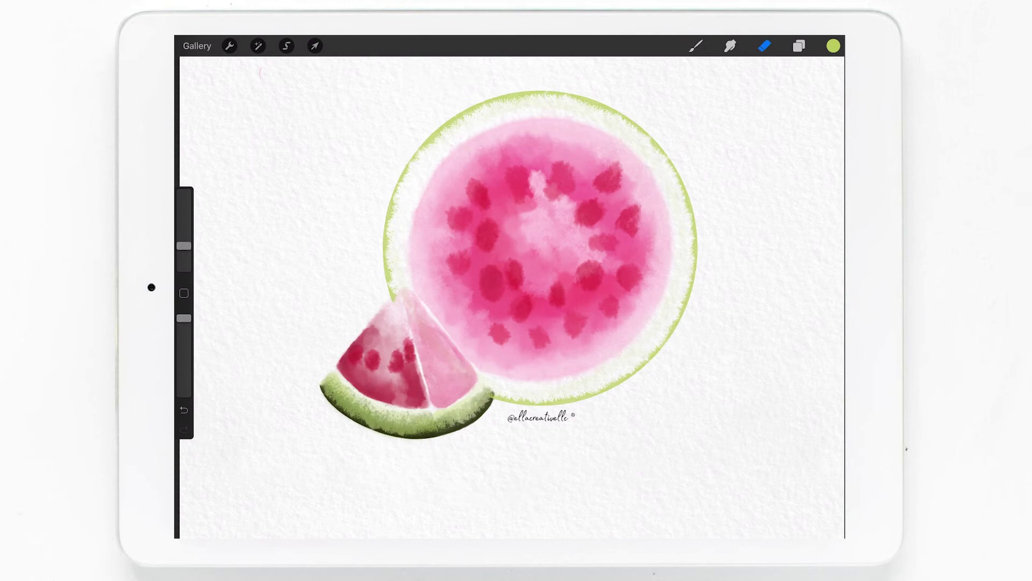
click(799, 46)
drag(796, 148, 699, 148)
click(774, 148)
click(676, 148)
- Alpha-lock Layer 18 and recolour its rind ring very dark olive green with the Painting Round Brush
click(616, 148)
click(833, 46)
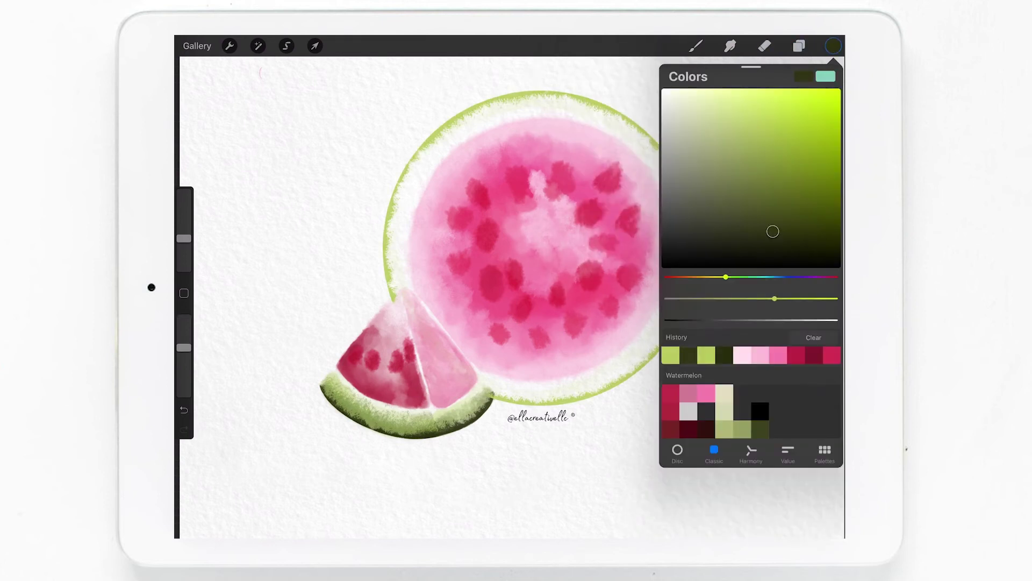
drag(184, 238, 184, 192)
click(696, 46)
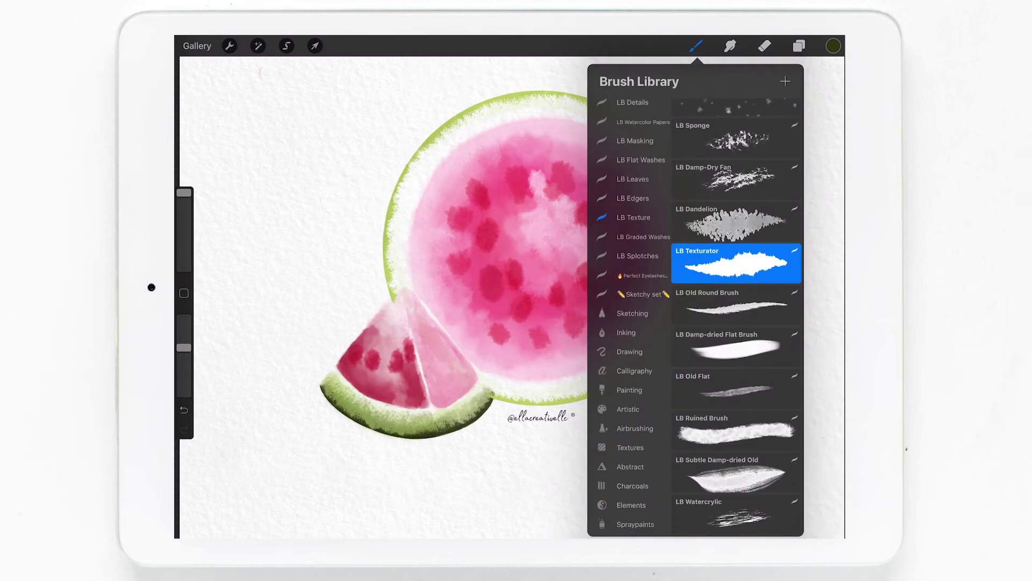
click(629, 389)
click(736, 120)
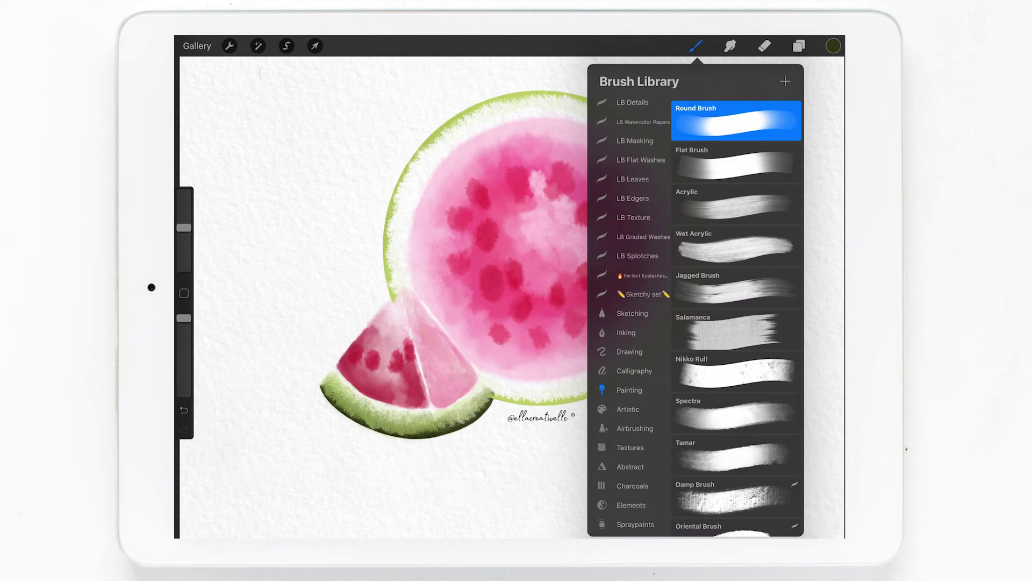
click(696, 45)
mouse_move(425, 134)
mouse_down()
mouse_move(467, 398)
mouse_move(553, 93)
mouse_move(425, 134)
mouse_up()
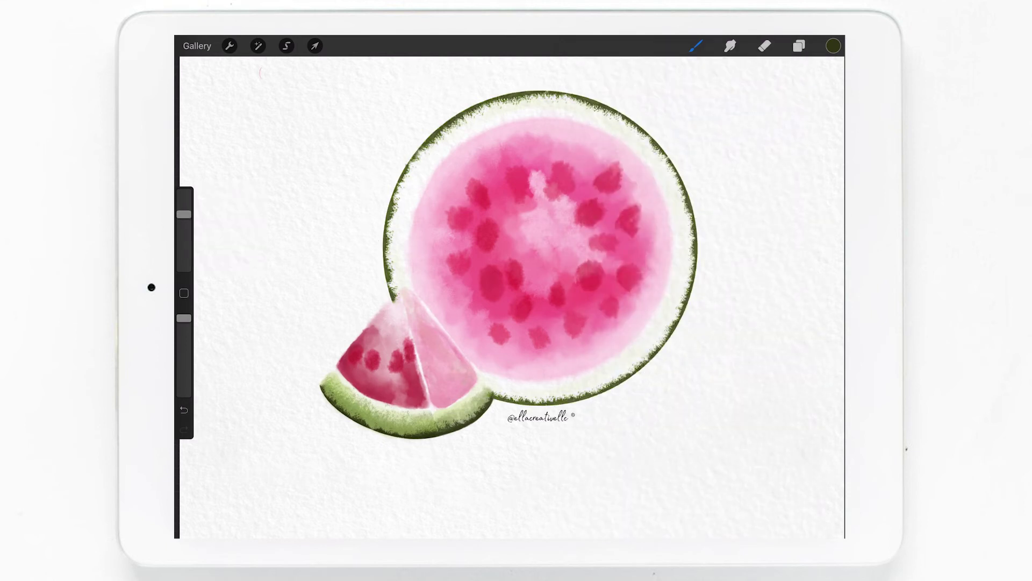
- Scale and reposition the dark green ring so it sits slightly offset from the pale rind
click(799, 45)
click(315, 46)
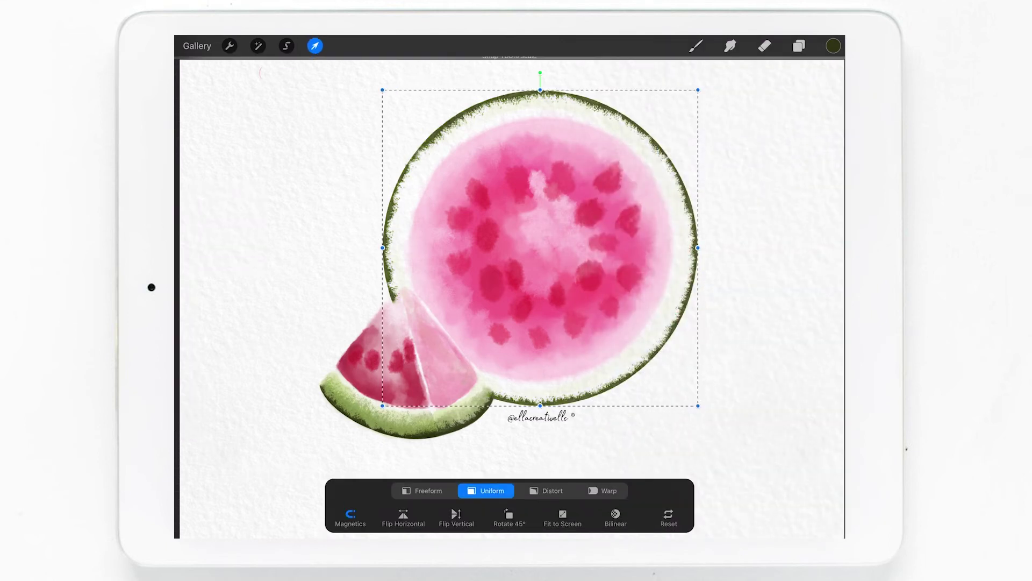
drag(698, 88, 715, 72)
drag(549, 239, 541, 246)
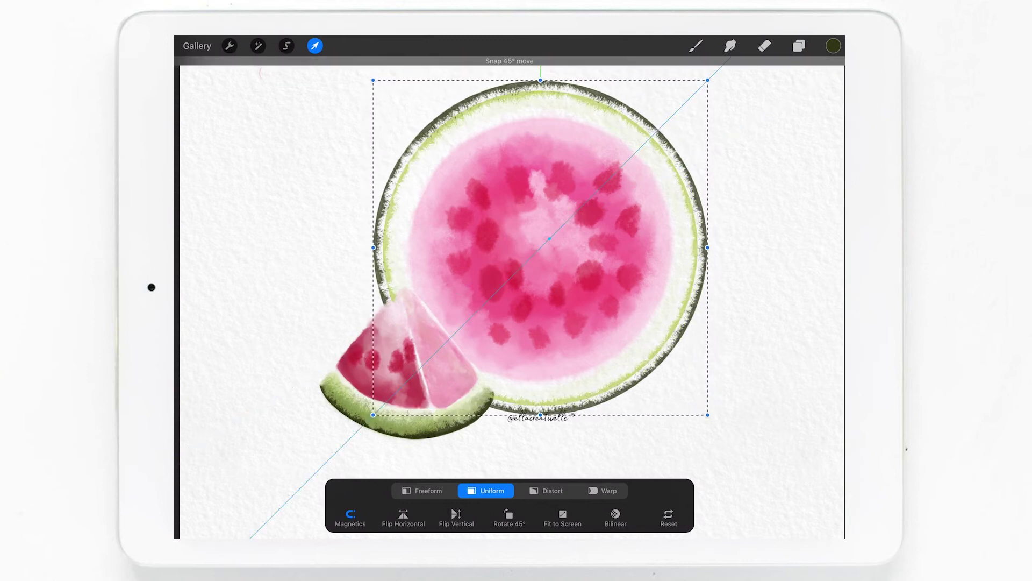
drag(709, 79, 704, 83)
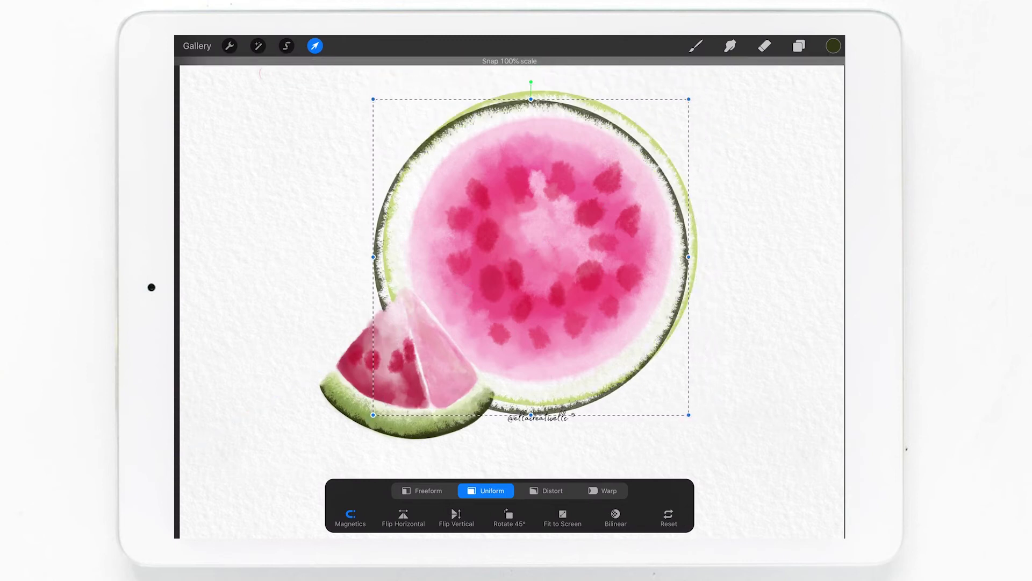
drag(539, 249, 546, 250)
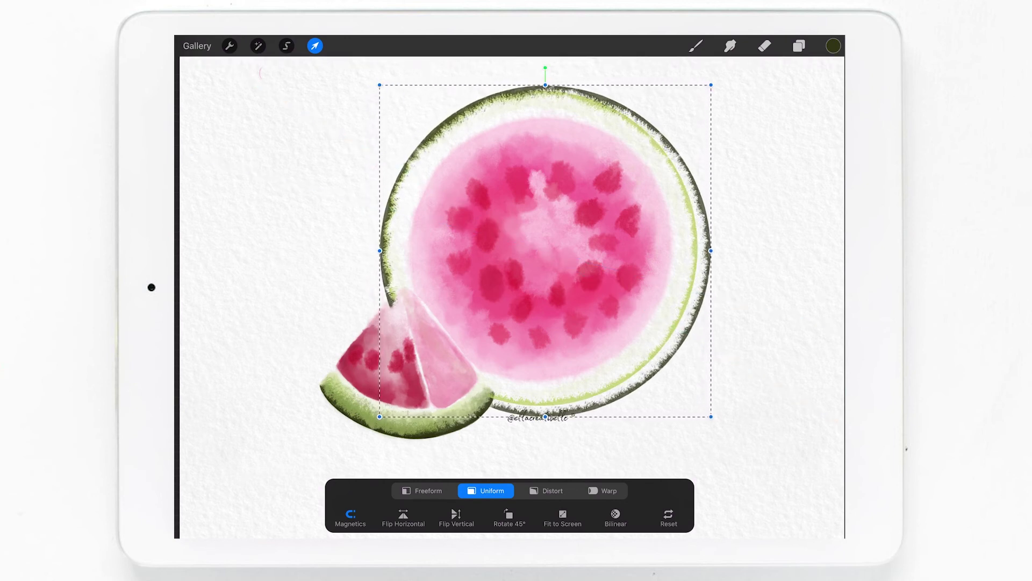
drag(710, 85, 692, 92)
drag(535, 250, 537, 245)
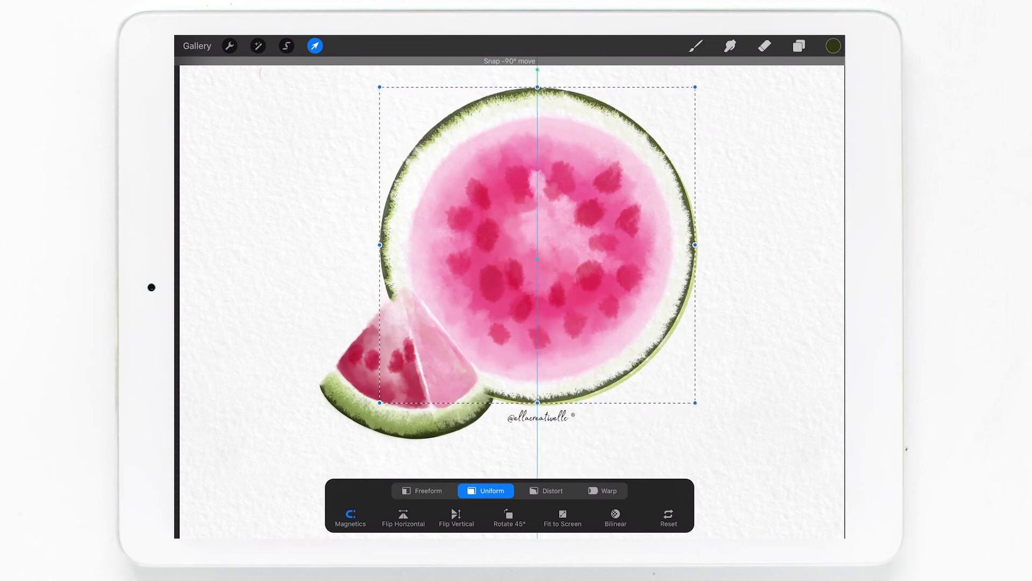
drag(537, 245, 537, 245)
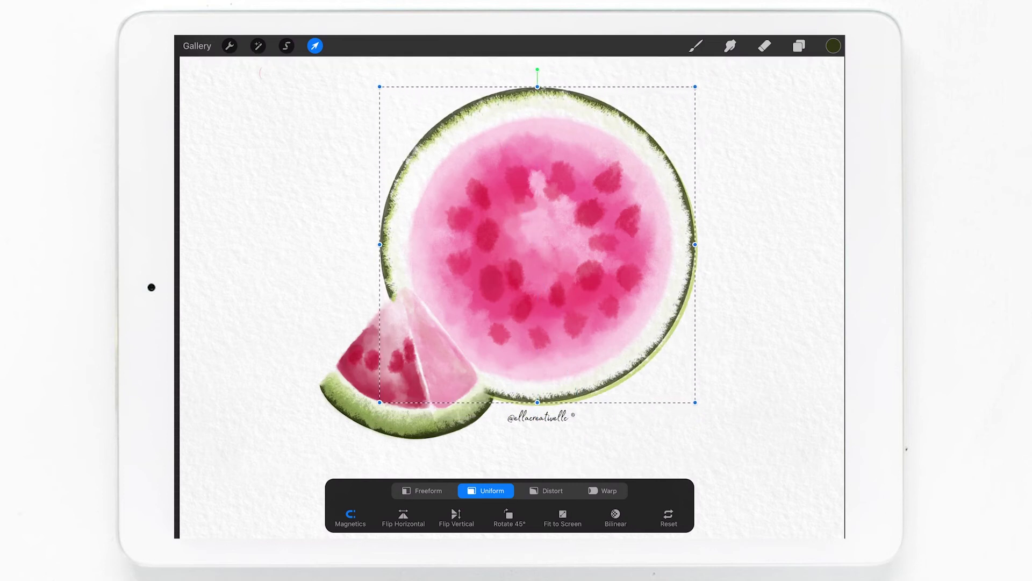
click(696, 45)
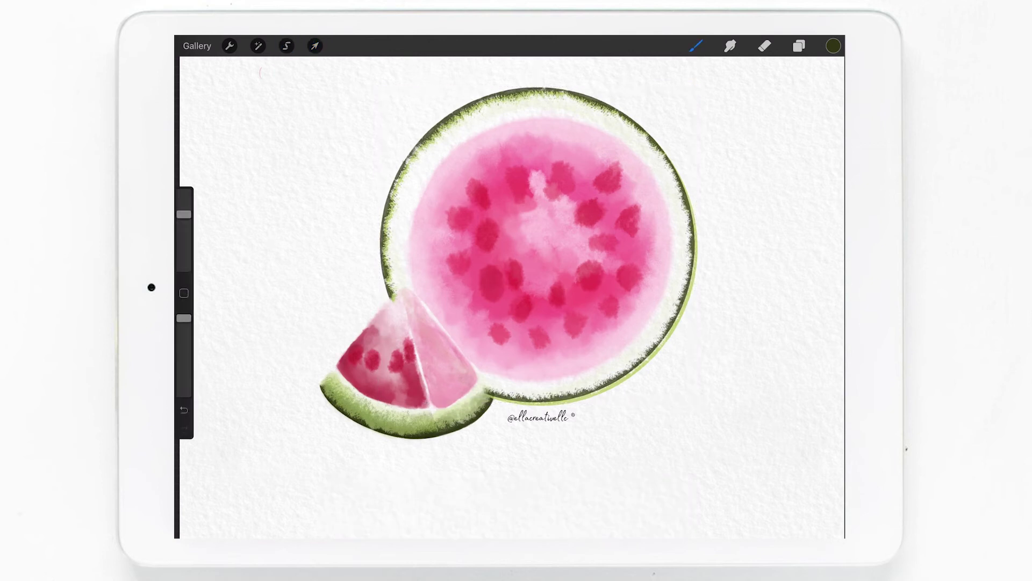
- Freehand-select the ring's right side and shift it slightly
click(287, 46)
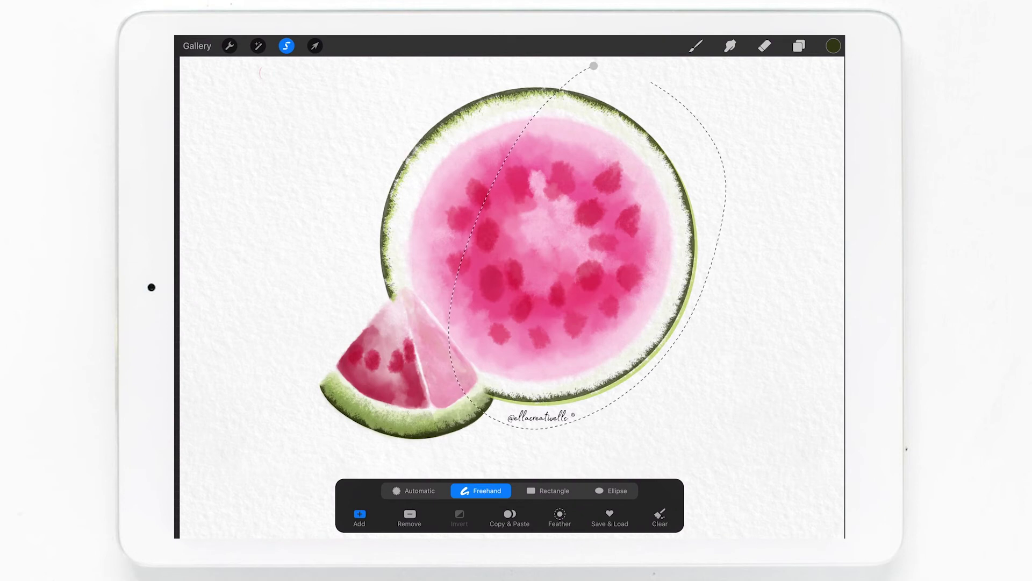
click(315, 46)
drag(572, 244, 571, 243)
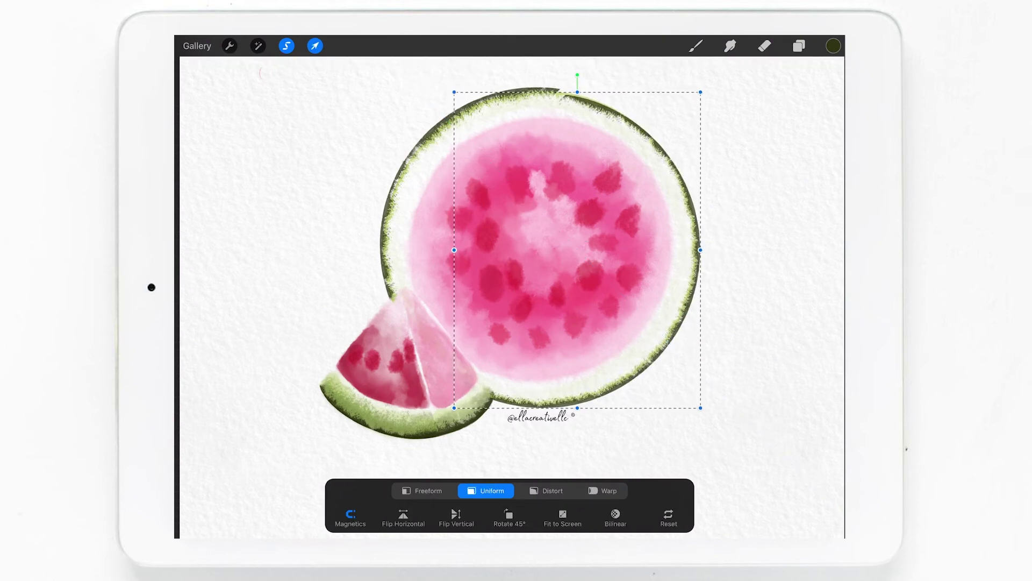
drag(700, 250, 700, 250)
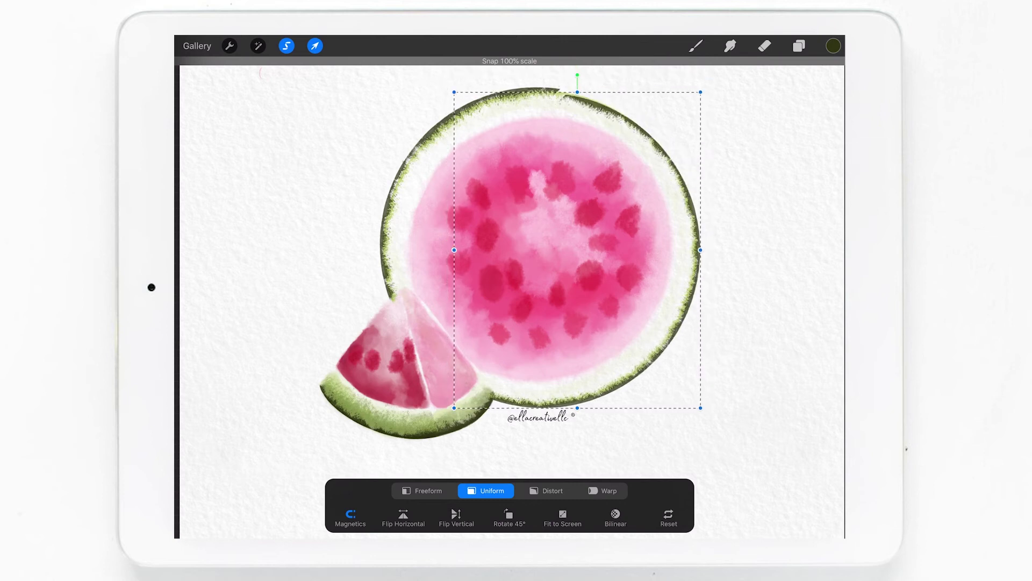
drag(700, 250, 700, 250)
- Lasso a piece of the rind's top edge and rotate it about 10° to make a notch
click(287, 46)
drag(605, 84, 560, 92)
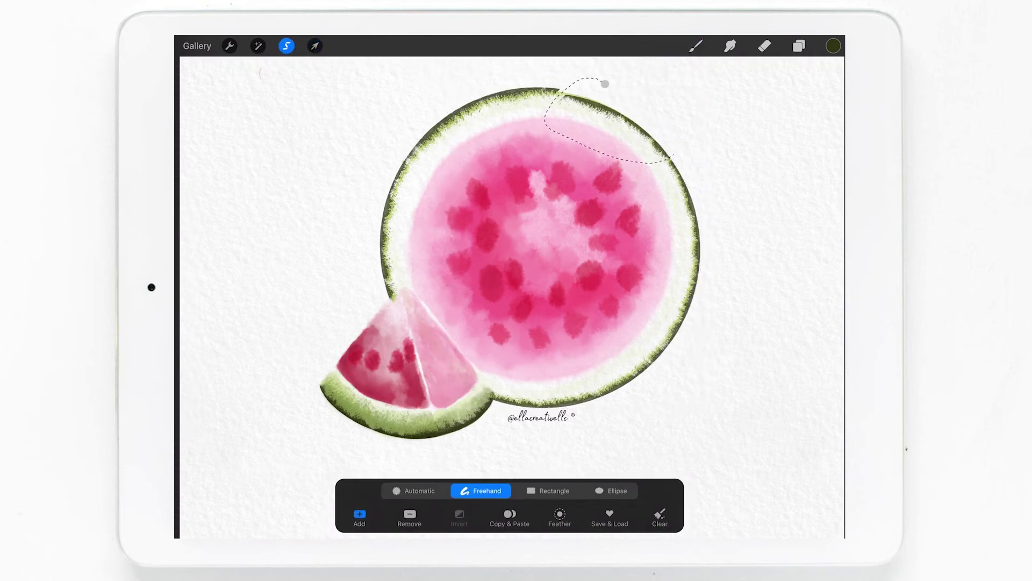
click(315, 46)
drag(614, 68, 614, 69)
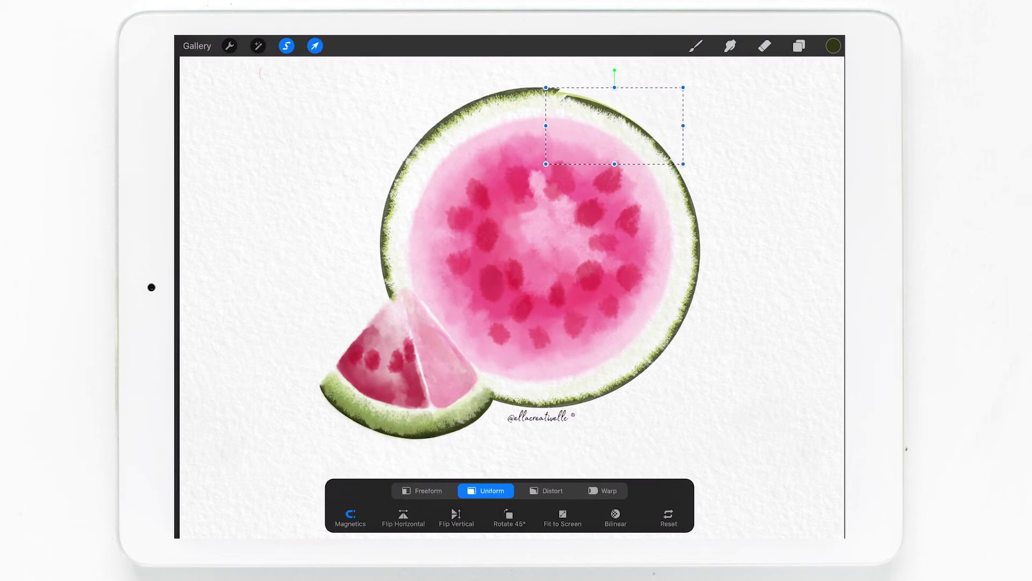
mouse_move(614, 68)
mouse_down()
mouse_move(624, 69)
mouse_move(613, 70)
mouse_up()
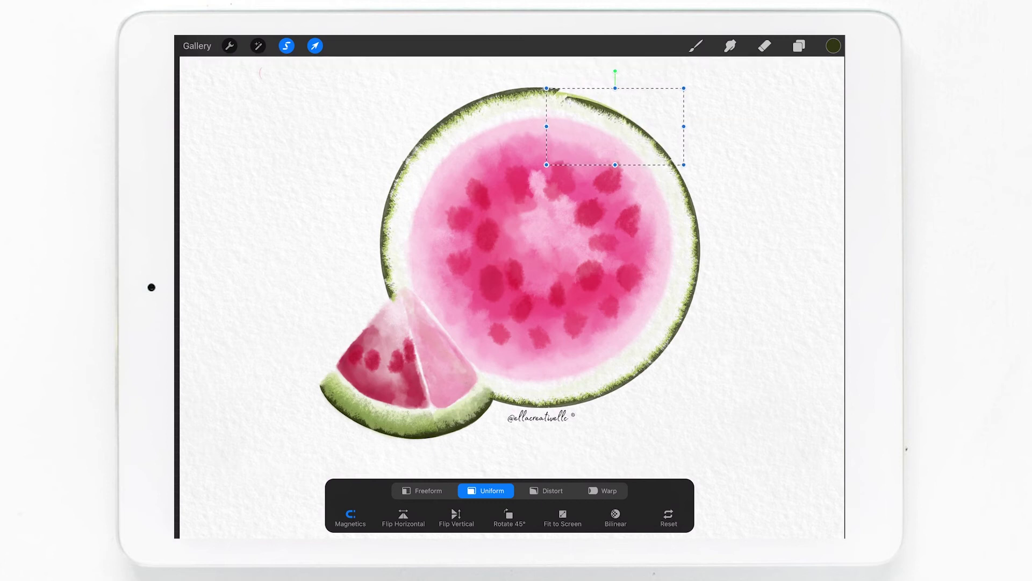
key(e)
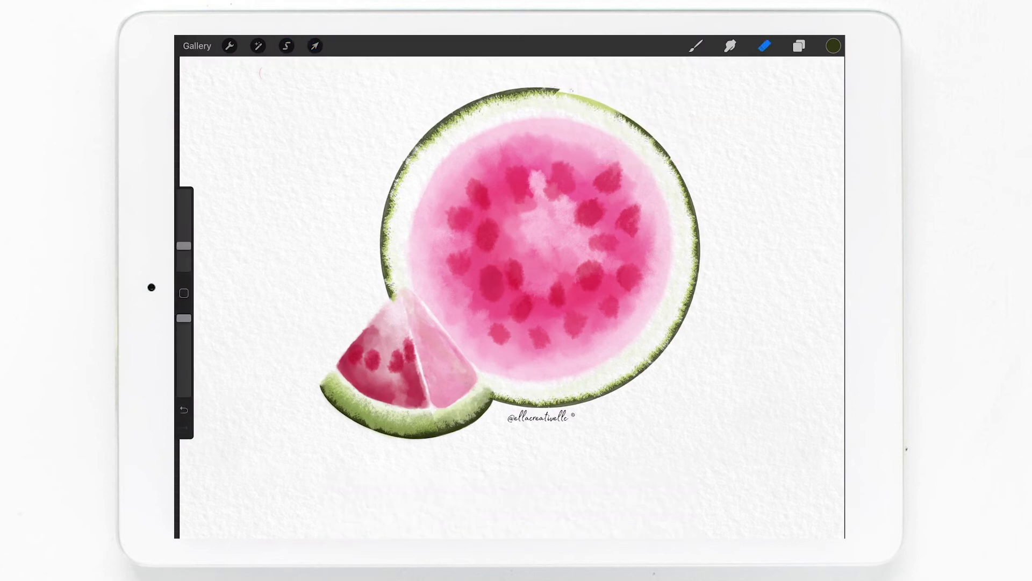
click(799, 45)
- Duplicate Layer 18 and rotate the copy about 165° until both rims line up
drag(785, 148, 698, 148)
click(774, 148)
click(315, 45)
mouse_move(540, 69)
mouse_down()
mouse_move(721, 188)
mouse_move(707, 292)
mouse_move(691, 288)
mouse_up()
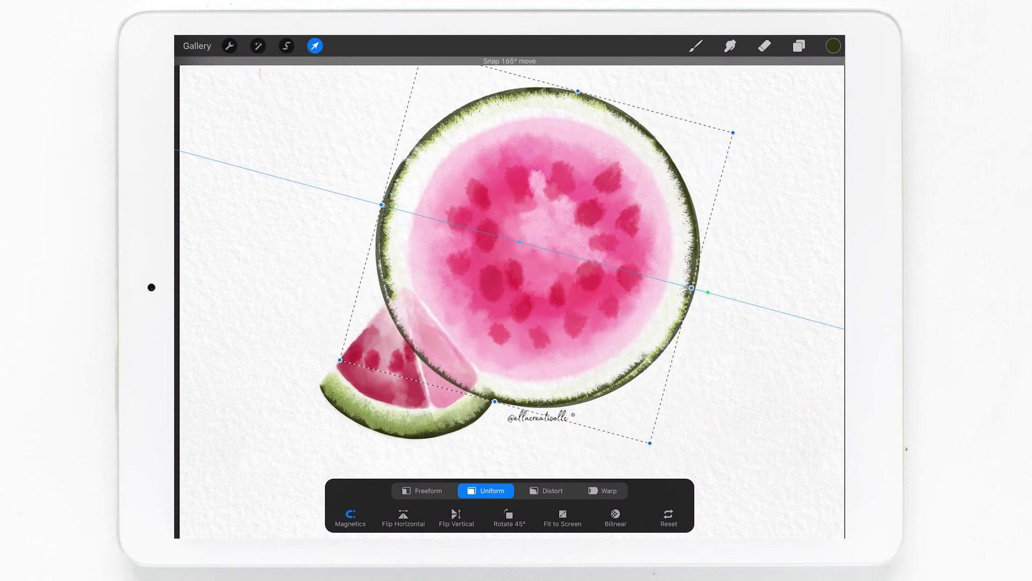
drag(691, 288, 699, 293)
click(287, 45)
- Lasso the top rind section and delete the extra duplicate ring layer
click(764, 46)
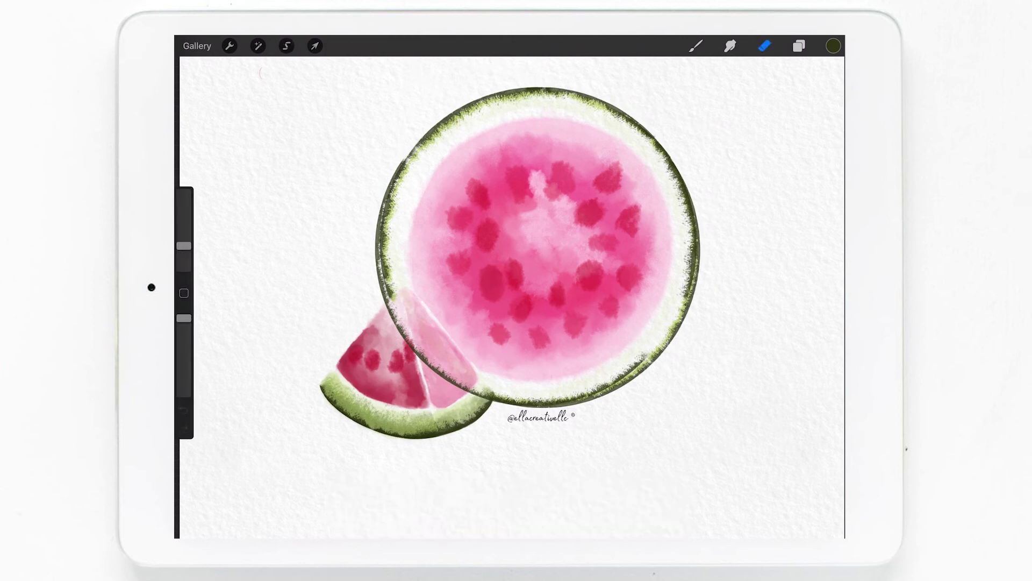
click(287, 46)
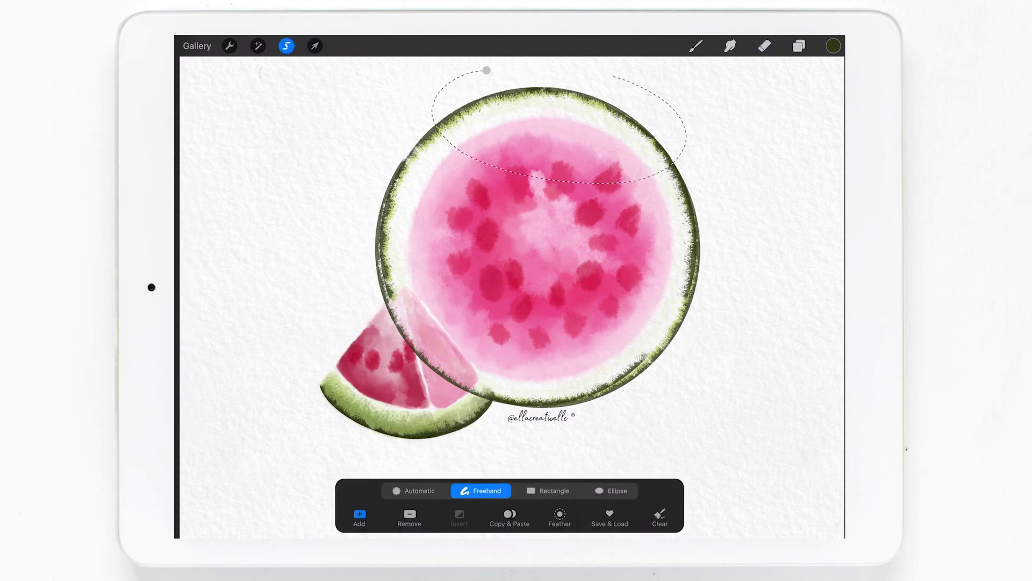
click(510, 516)
click(799, 45)
drag(779, 181, 694, 181)
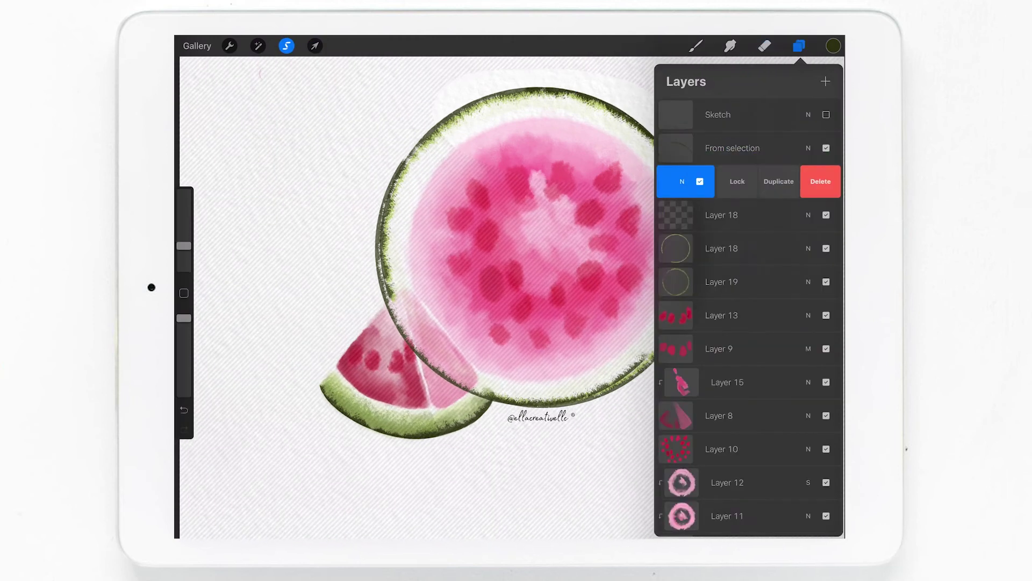
click(821, 182)
click(764, 46)
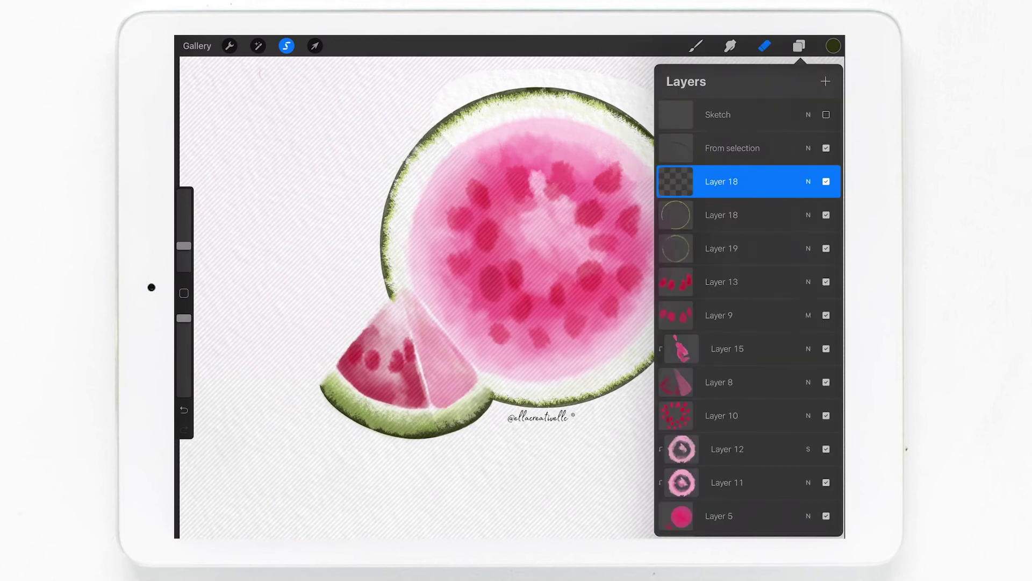
- Duplicate the From selection rind layer
drag(780, 148, 693, 147)
click(779, 148)
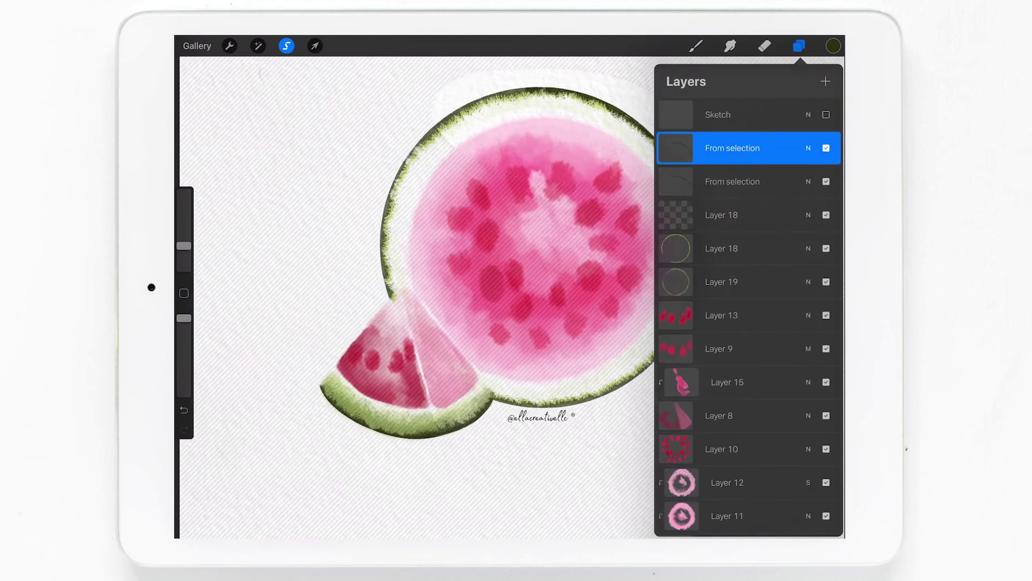
click(764, 45)
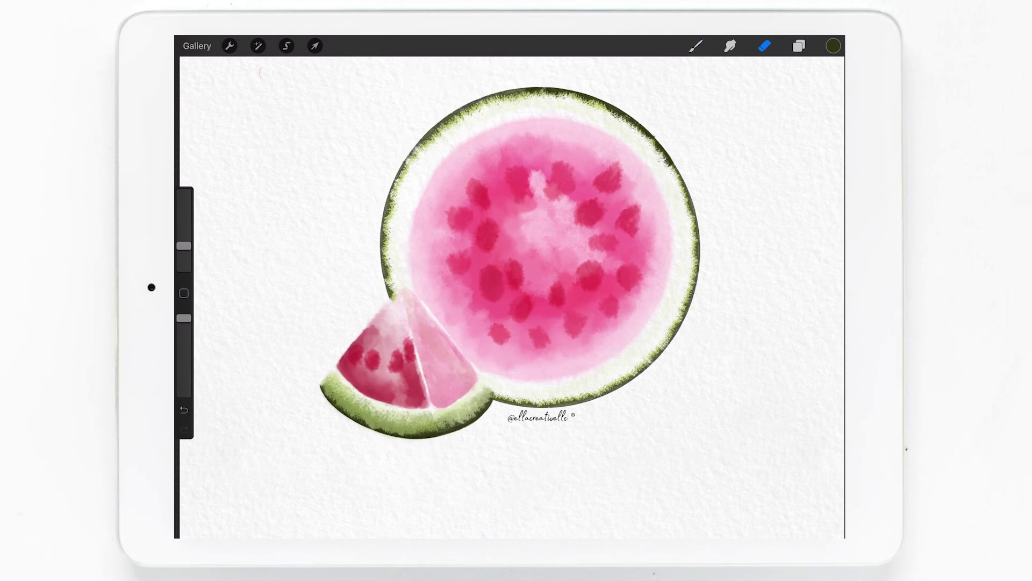
- Select the From selection layer and rotate its rind arc about 45° toward the upper left
click(799, 45)
click(676, 148)
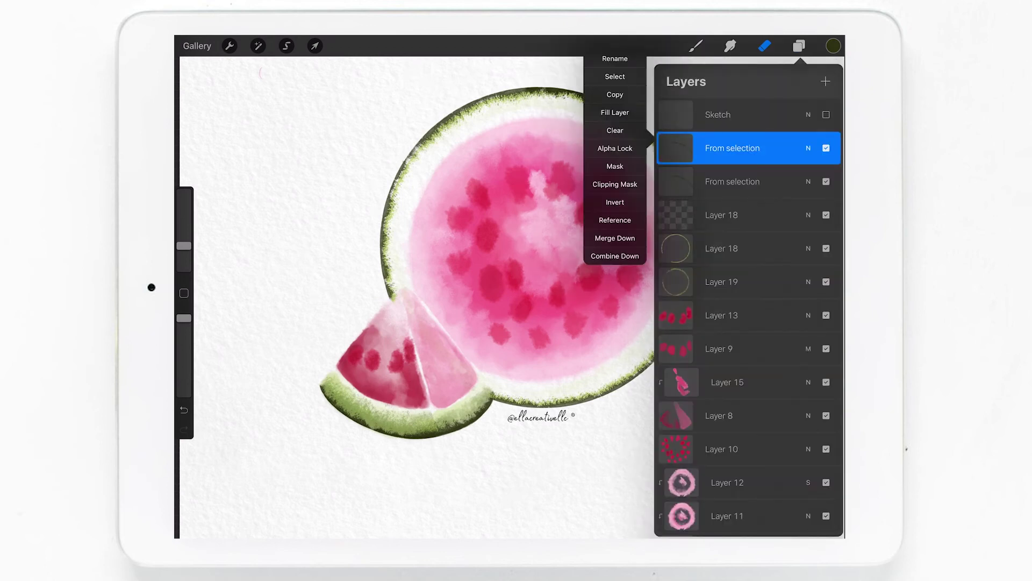
click(808, 148)
click(808, 147)
click(676, 148)
drag(796, 148, 699, 148)
click(747, 148)
click(314, 46)
mouse_move(553, 69)
mouse_down()
mouse_move(386, 154)
mouse_move(366, 236)
mouse_move(420, 233)
mouse_up()
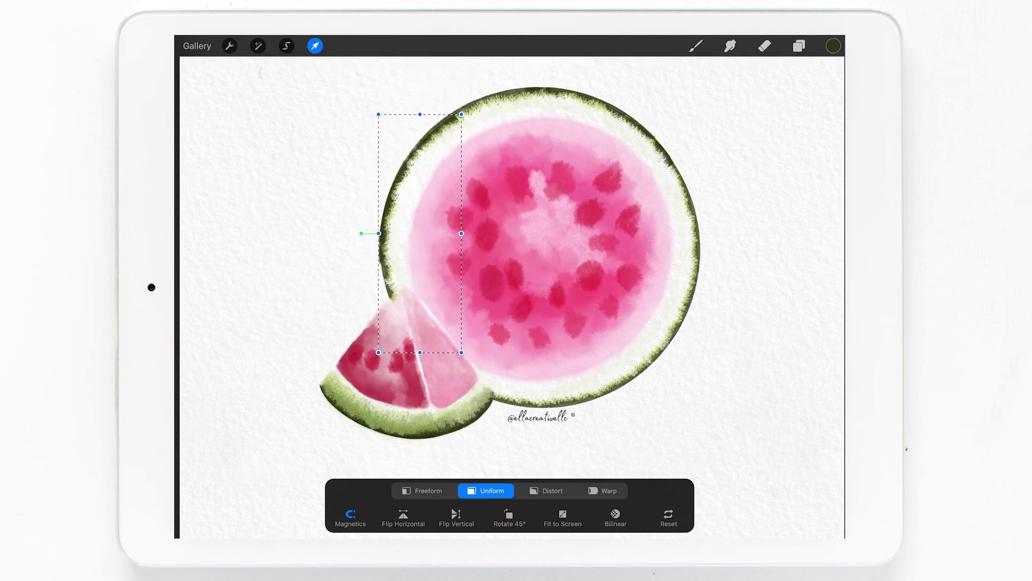
- Set the eraser opacity to 60% and nudge the rind arc once more
click(765, 45)
drag(184, 317, 183, 367)
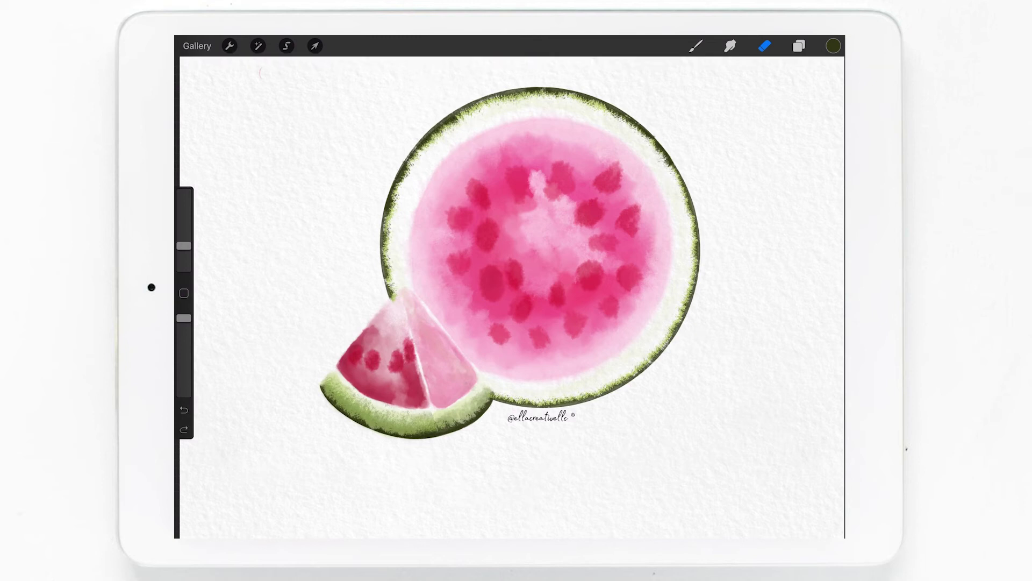
click(799, 46)
click(315, 45)
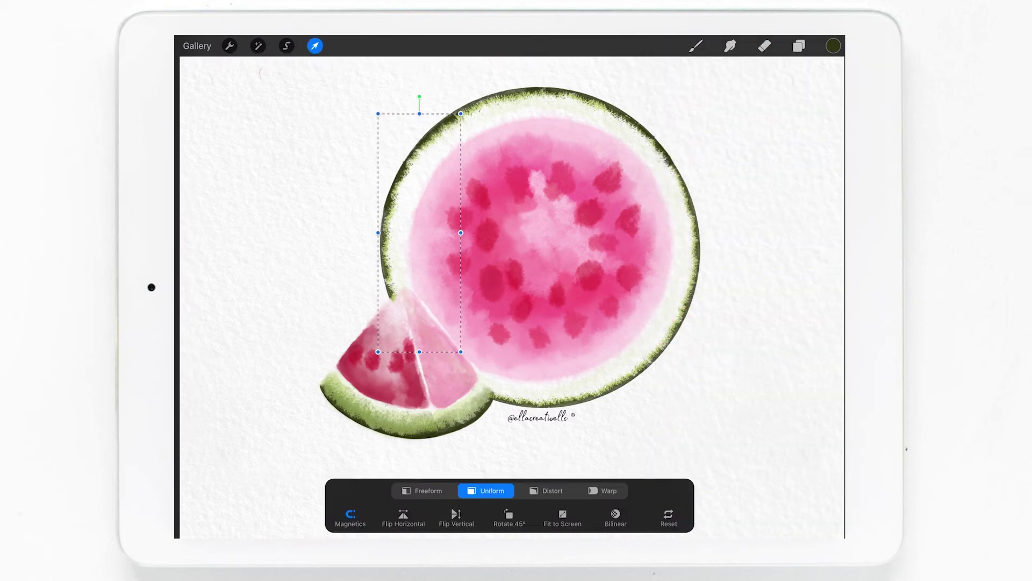
click(765, 46)
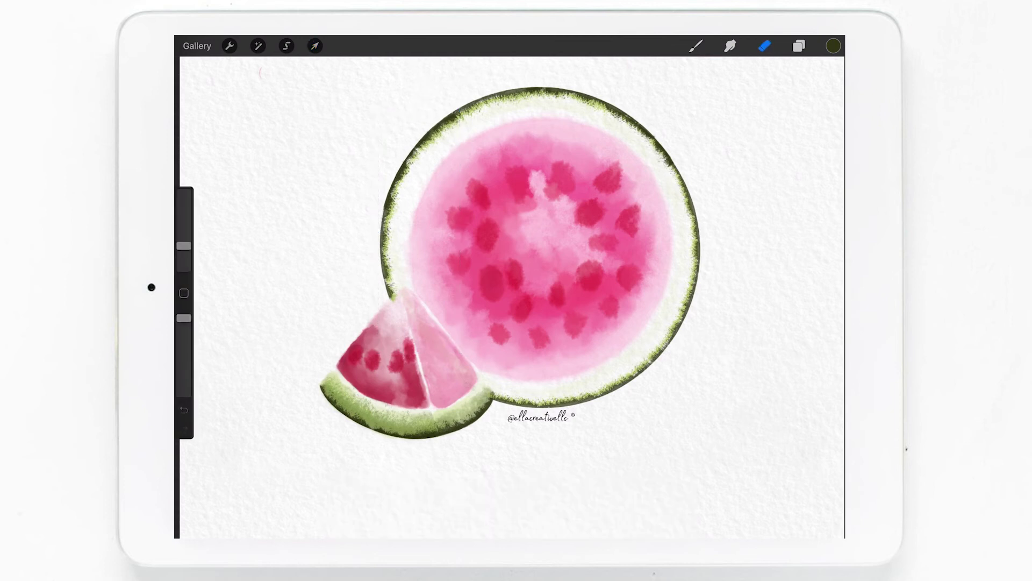
- Merge the two From selection rind layers into one
click(799, 45)
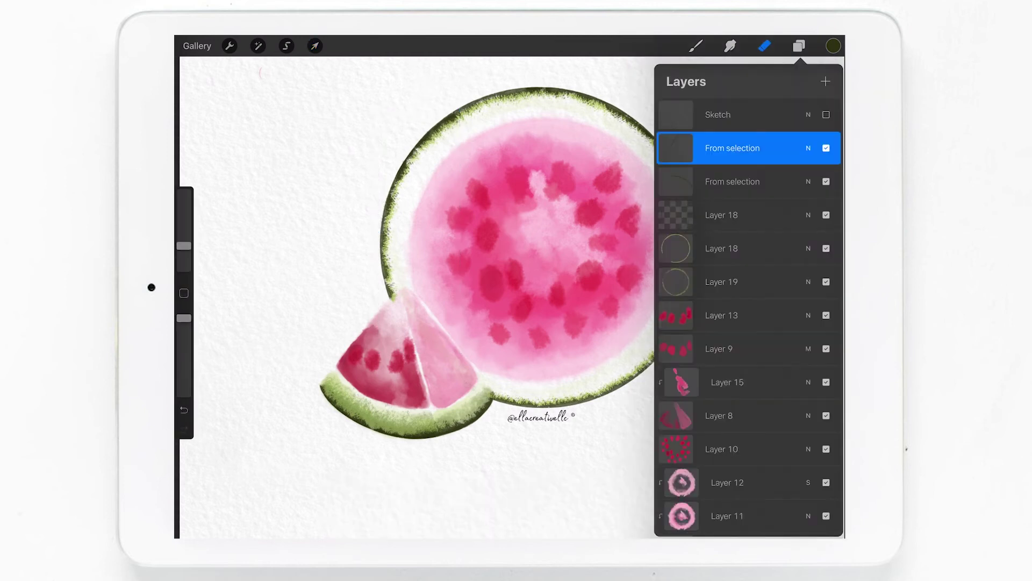
click(748, 181)
click(799, 46)
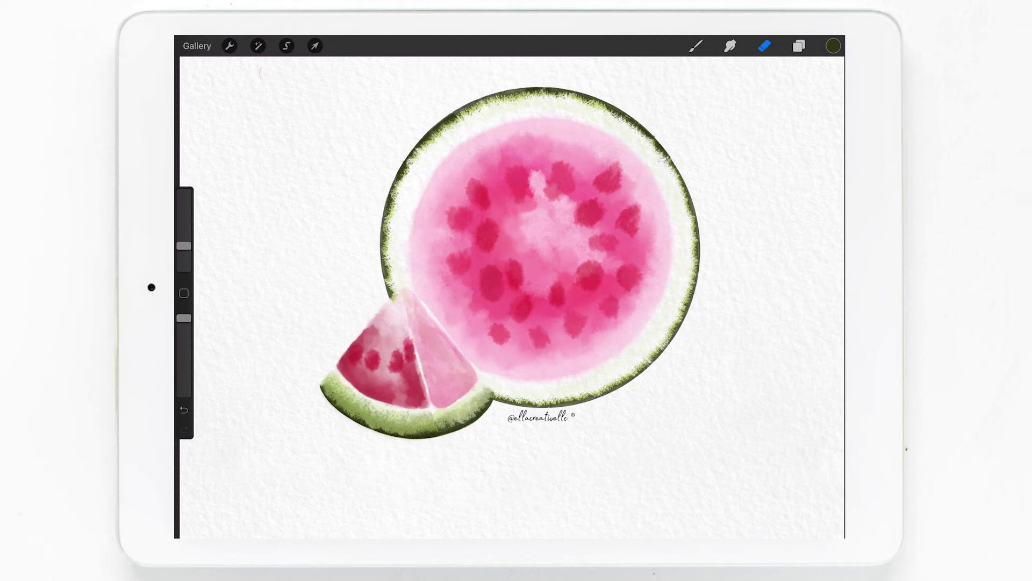
click(799, 46)
click(672, 178)
click(615, 369)
click(798, 46)
- Turn off Alpha Lock on Layer 18 and return its opacity to full
click(799, 46)
click(676, 148)
click(615, 131)
click(676, 148)
click(611, 148)
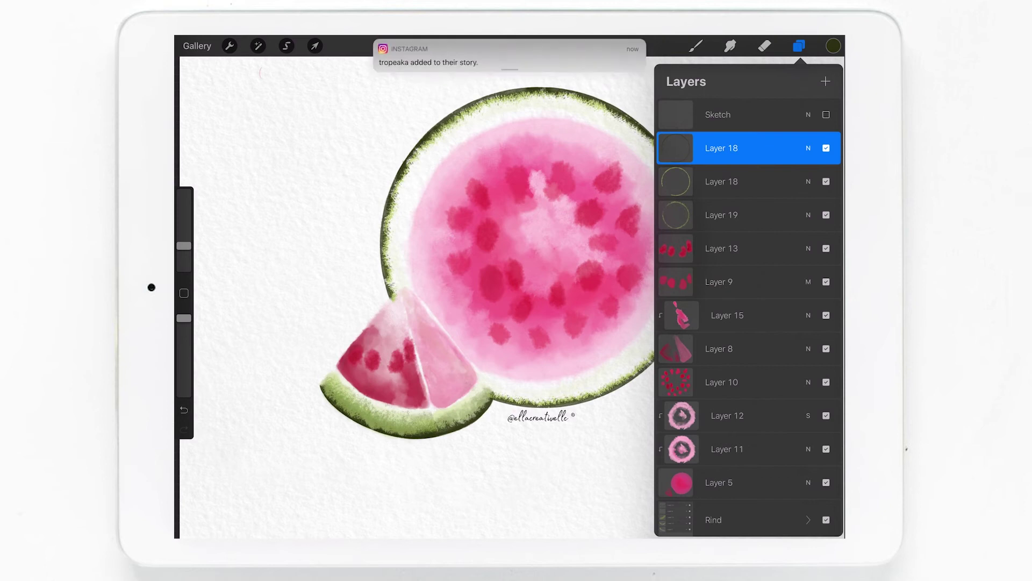
click(808, 148)
mouse_move(831, 187)
mouse_down()
mouse_move(794, 187)
mouse_move(831, 188)
mouse_up()
click(808, 148)
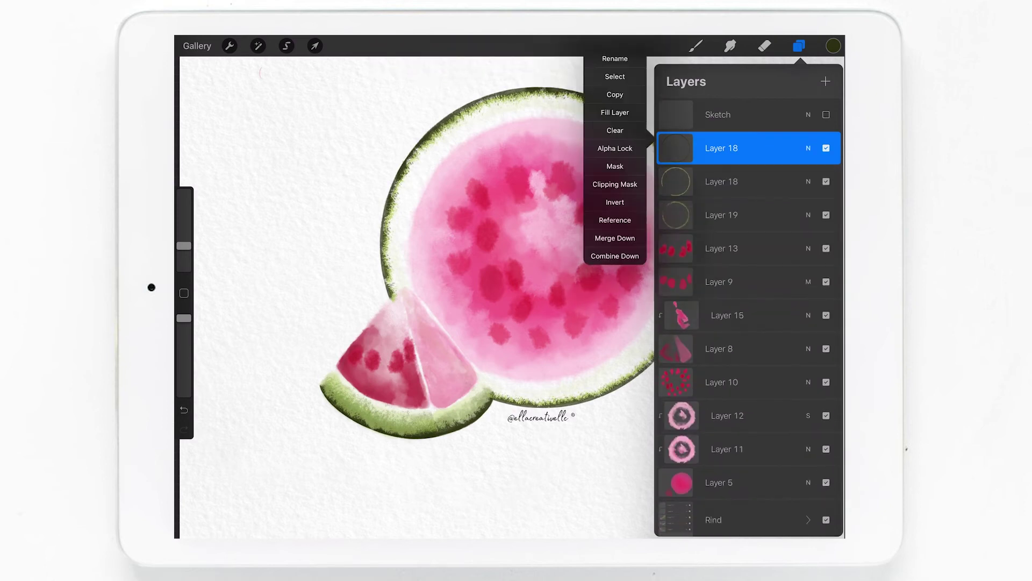
click(764, 46)
- Try Lighten on the lower Layer 18, then keep it at Normal blending
click(799, 46)
click(720, 181)
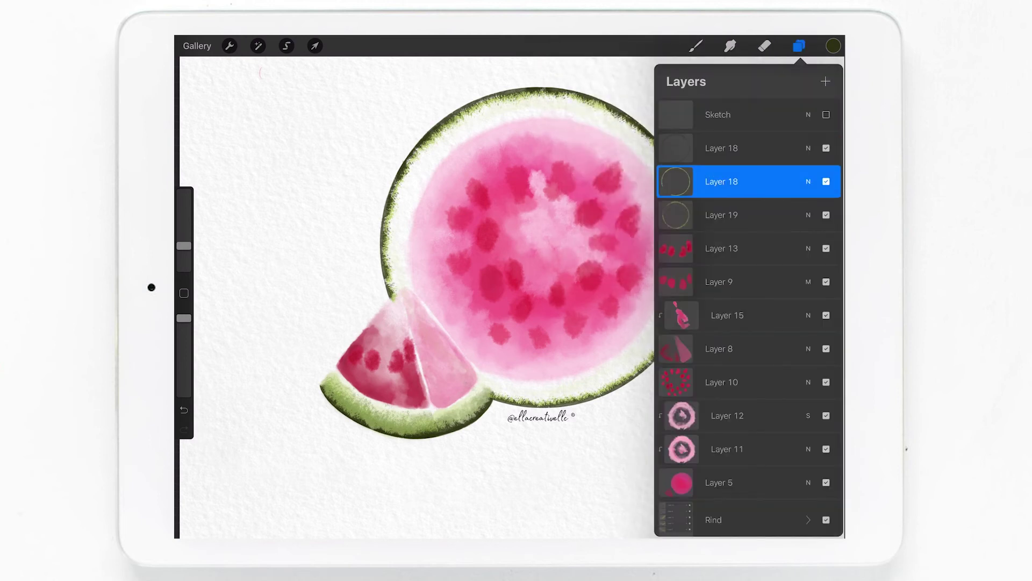
click(808, 181)
click(699, 339)
click(698, 320)
click(808, 182)
click(764, 46)
scroll(516, 290, down, 3)
scroll(549, 312, up, 3)
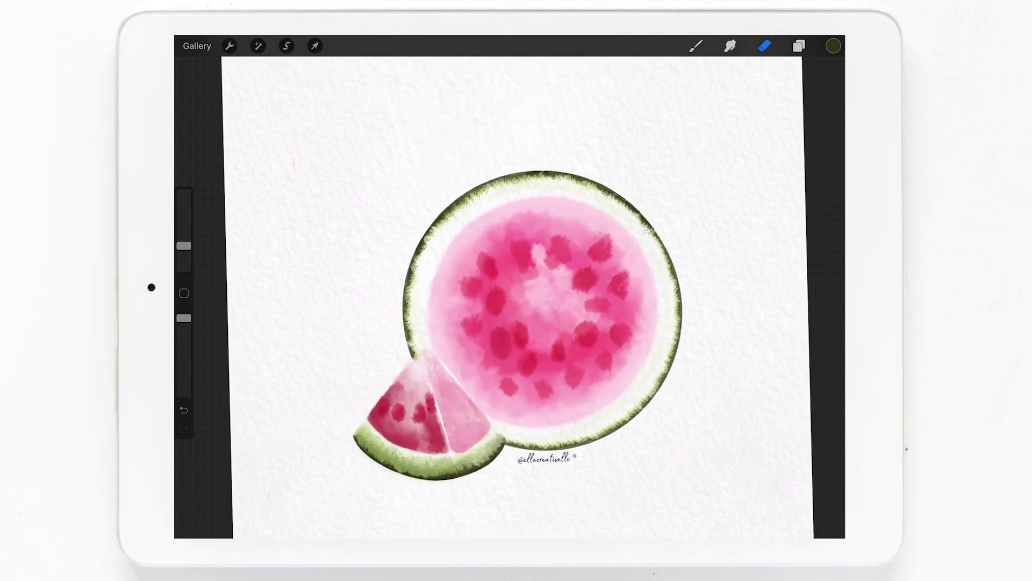
- Set the upper Layer 18 to Multiply and fine-tune its opacity
click(799, 45)
click(720, 148)
click(808, 148)
mouse_move(832, 187)
mouse_down()
mouse_move(777, 187)
mouse_move(806, 187)
mouse_up()
scroll(747, 323, up, 3)
click(747, 289)
drag(810, 188, 832, 187)
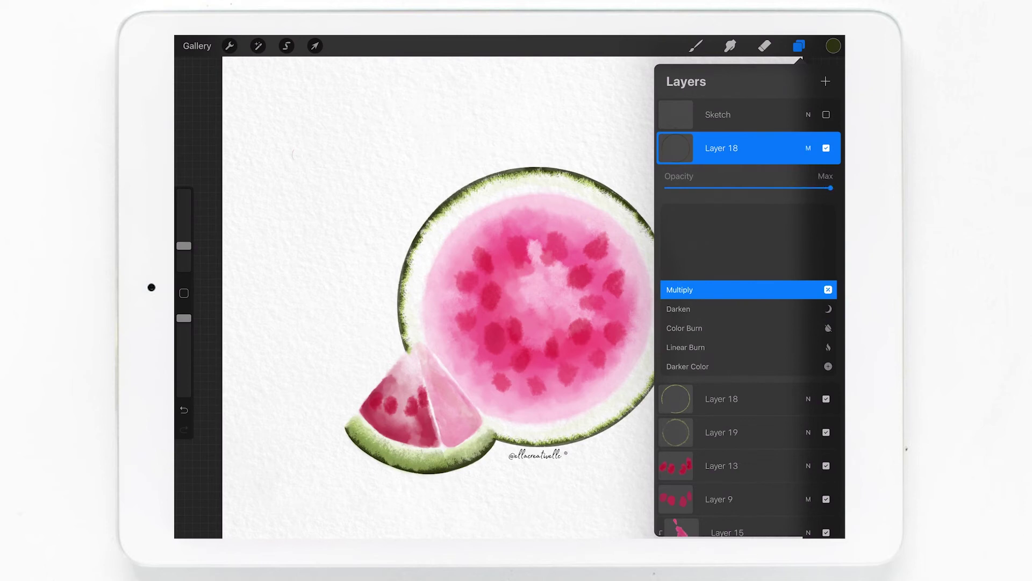
click(798, 46)
- With the whole canvas in view, pick LB Texturator and sample a lighter rind green
click(764, 45)
scroll(533, 317, down, 3)
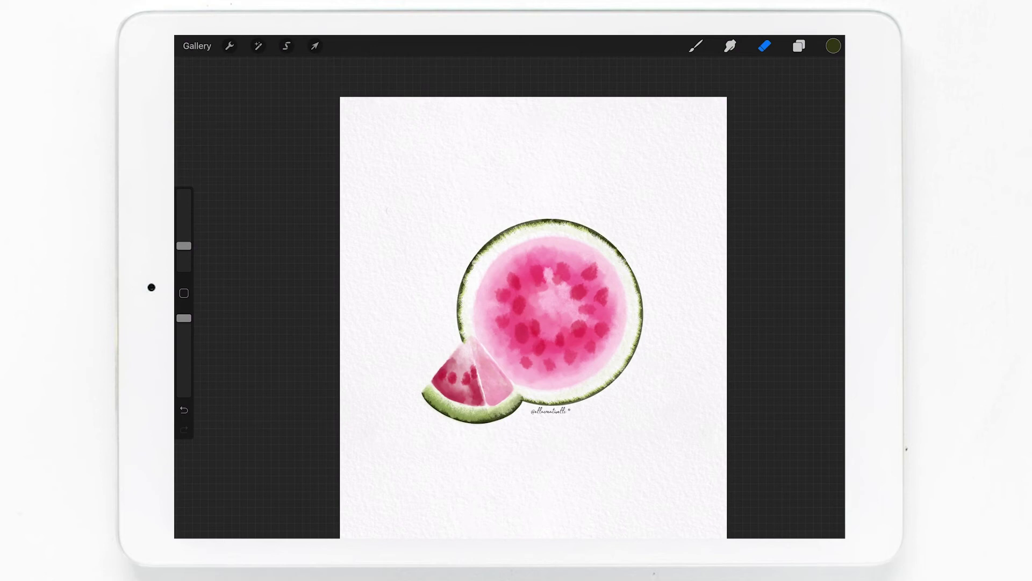
click(696, 46)
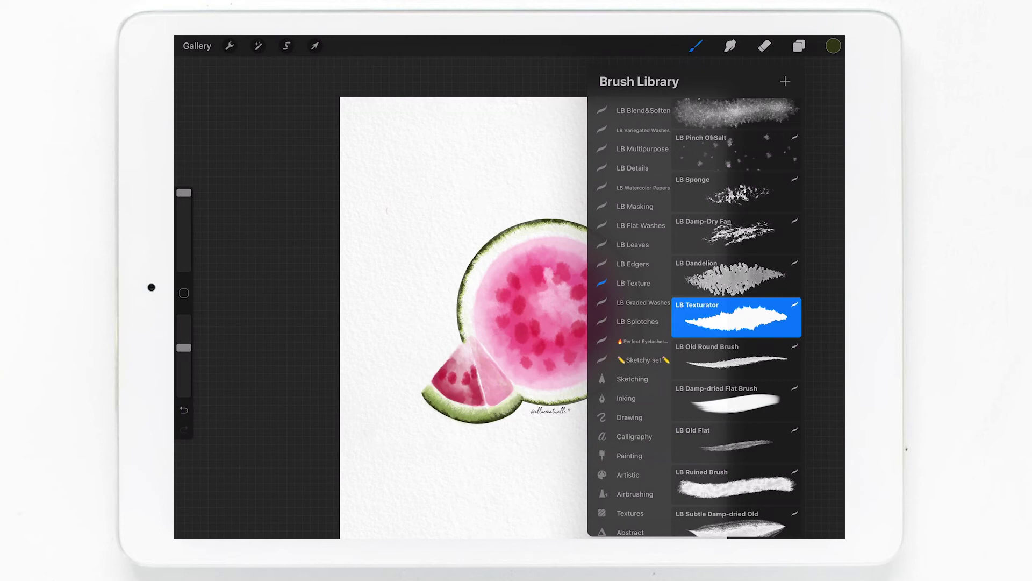
click(437, 110)
- At 25% brush size, paint a pale green inner ring and enlarge it to fit the rind
drag(184, 193, 184, 238)
mouse_move(484, 256)
mouse_down()
mouse_move(463, 327)
mouse_move(539, 400)
mouse_move(634, 324)
mouse_move(559, 227)
mouse_move(489, 252)
mouse_up()
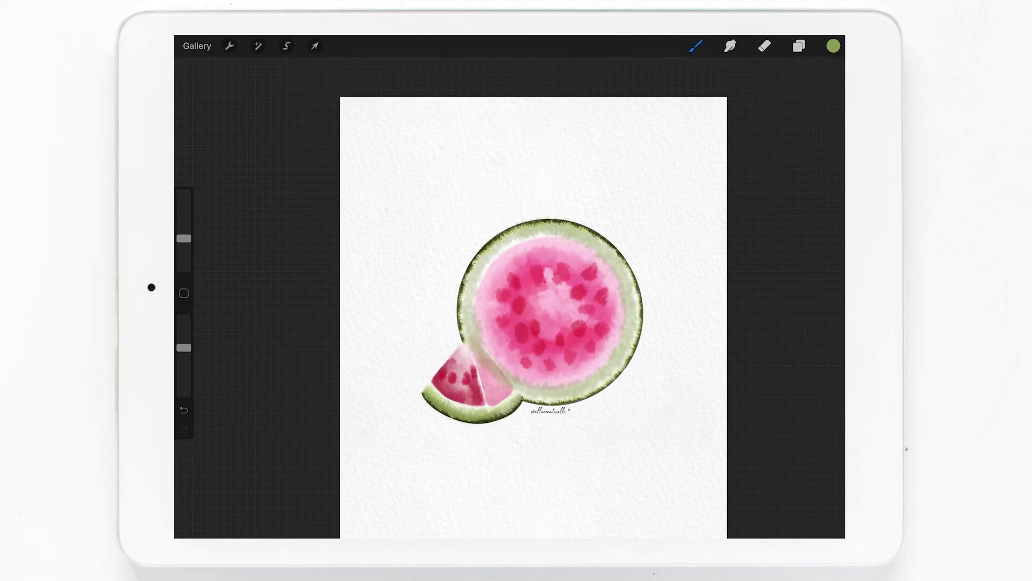
click(315, 46)
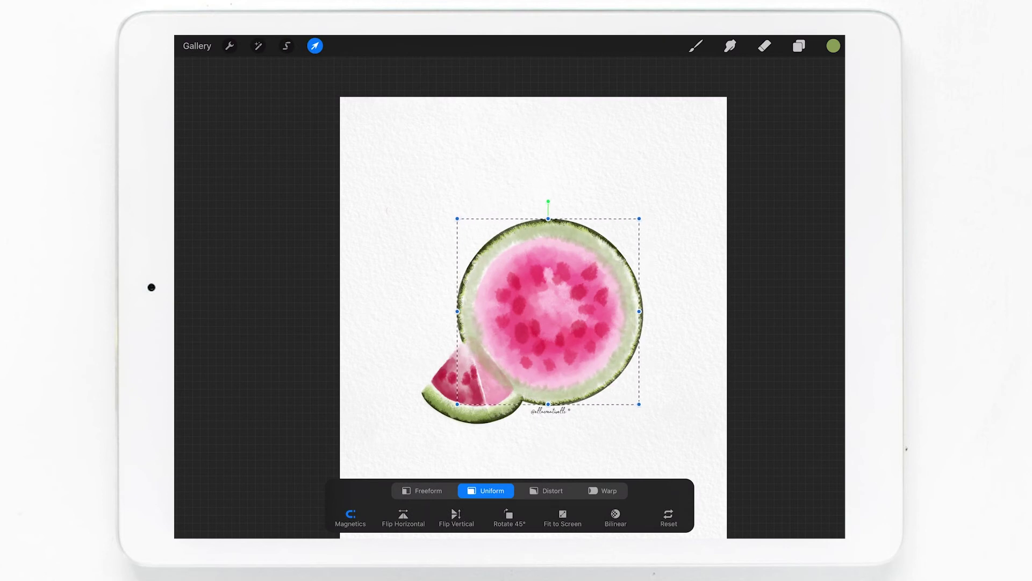
drag(639, 219, 649, 208)
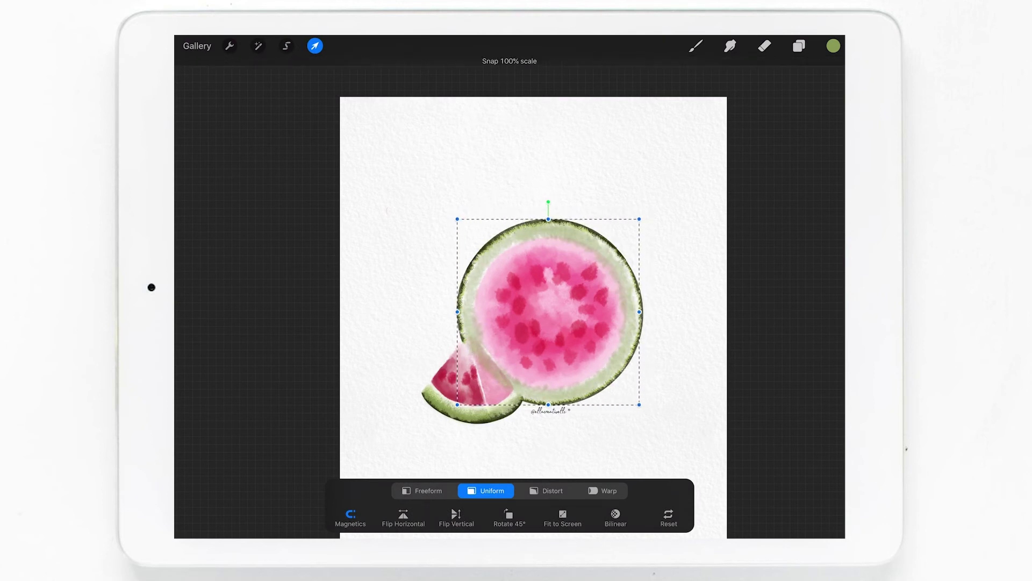
drag(457, 405, 447, 412)
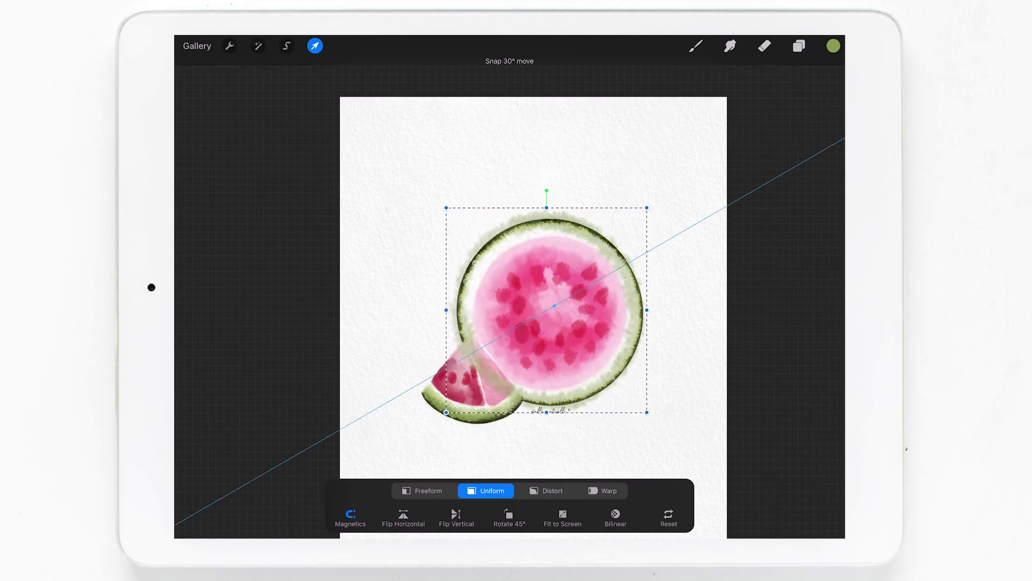
click(799, 45)
- Delete the fuzzy rim glow layer and repaint the rim's upper-left edge on Layer 22
drag(779, 238, 694, 237)
click(821, 238)
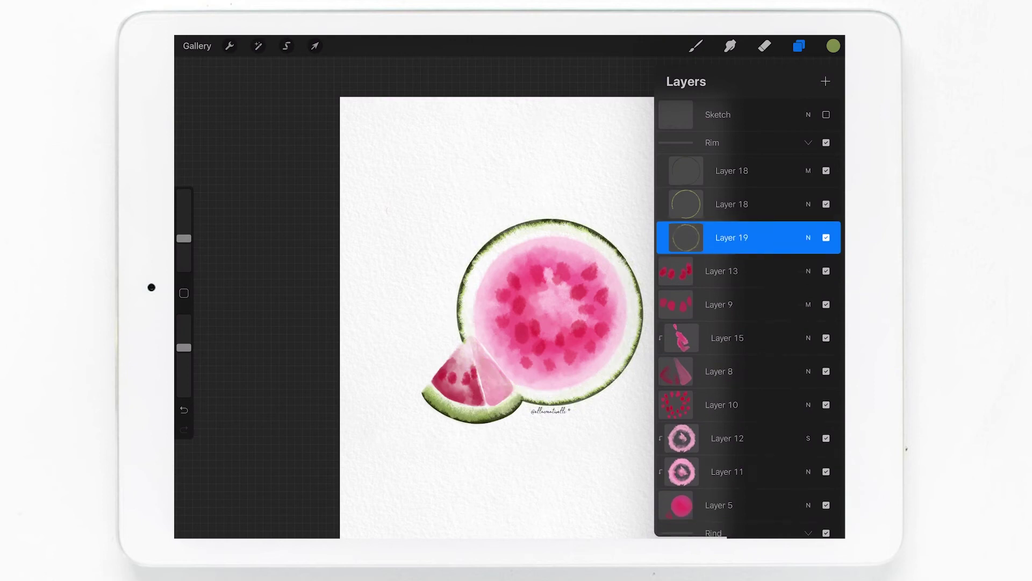
click(696, 45)
mouse_move(487, 252)
mouse_down()
mouse_move(463, 326)
mouse_move(544, 401)
mouse_move(611, 379)
mouse_move(638, 288)
mouse_move(562, 230)
mouse_move(502, 237)
mouse_up()
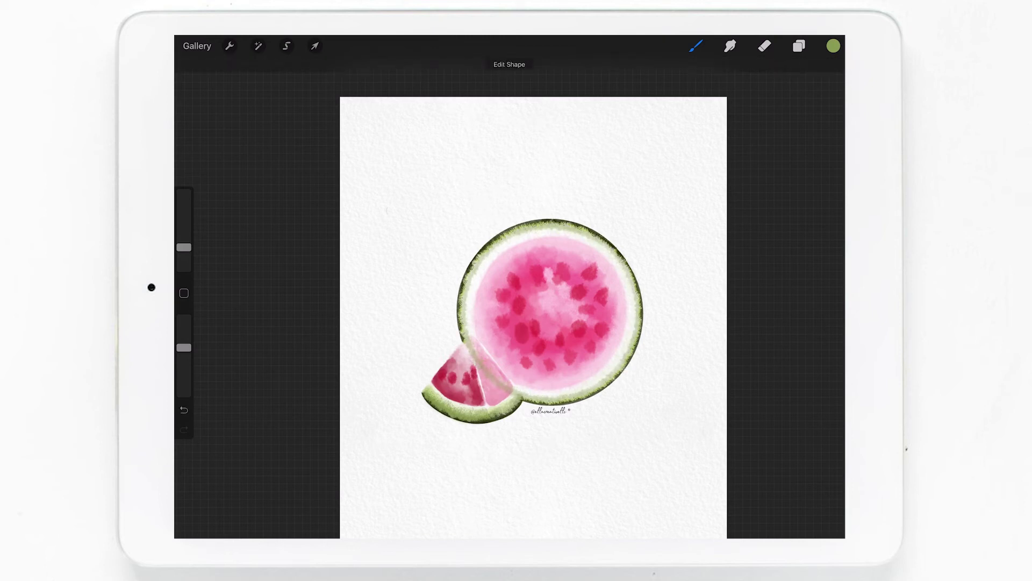
- Set Layer 22's opacity to 85%
click(799, 45)
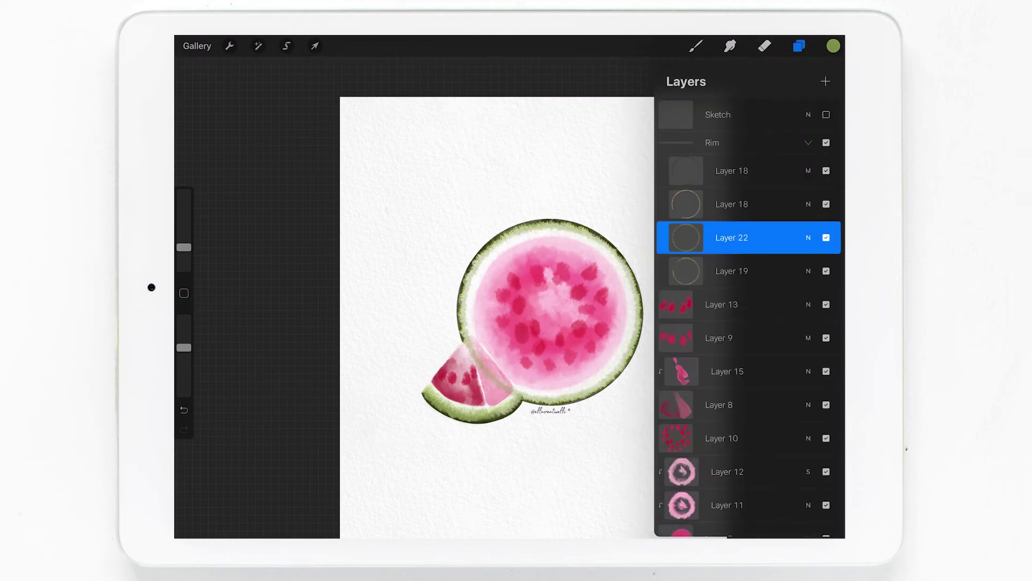
click(808, 237)
mouse_move(790, 276)
mouse_down()
mouse_move(827, 277)
mouse_move(804, 277)
mouse_up()
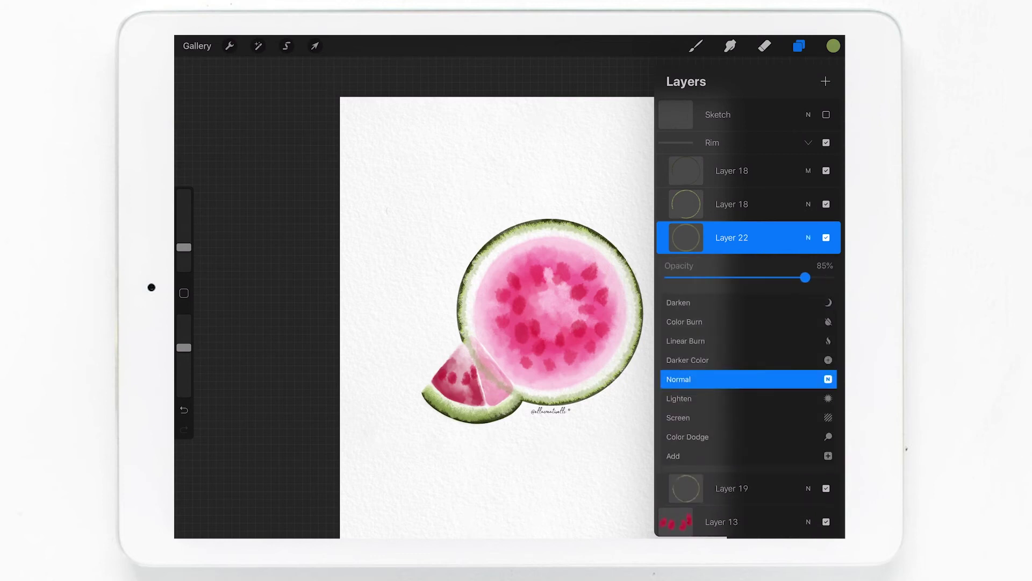
click(808, 237)
click(730, 46)
scroll(484, 323, up, 3)
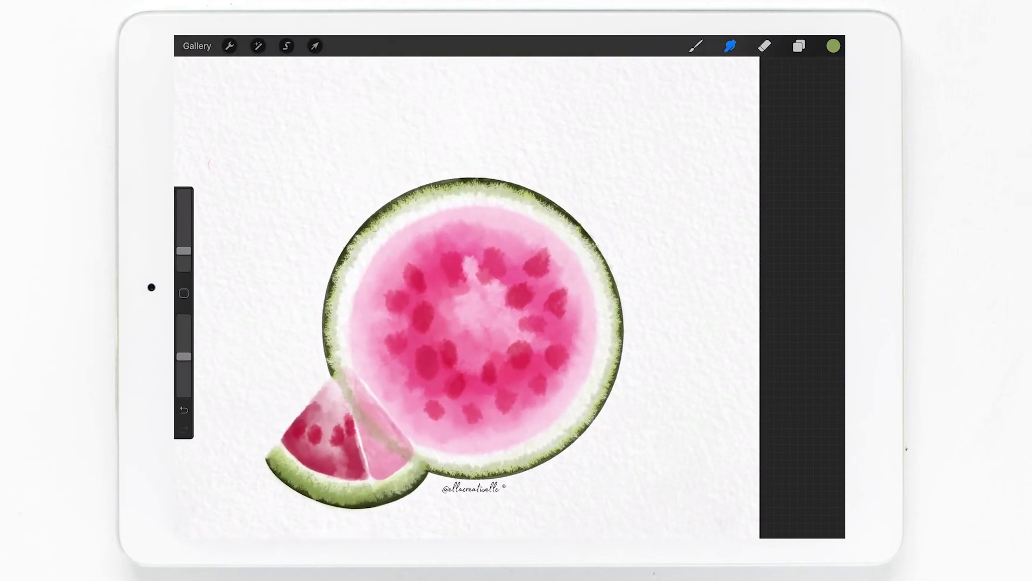
- Smudge the rind softly along its left, top and right edges with a larger brush
drag(355, 253, 335, 310)
drag(184, 250, 184, 245)
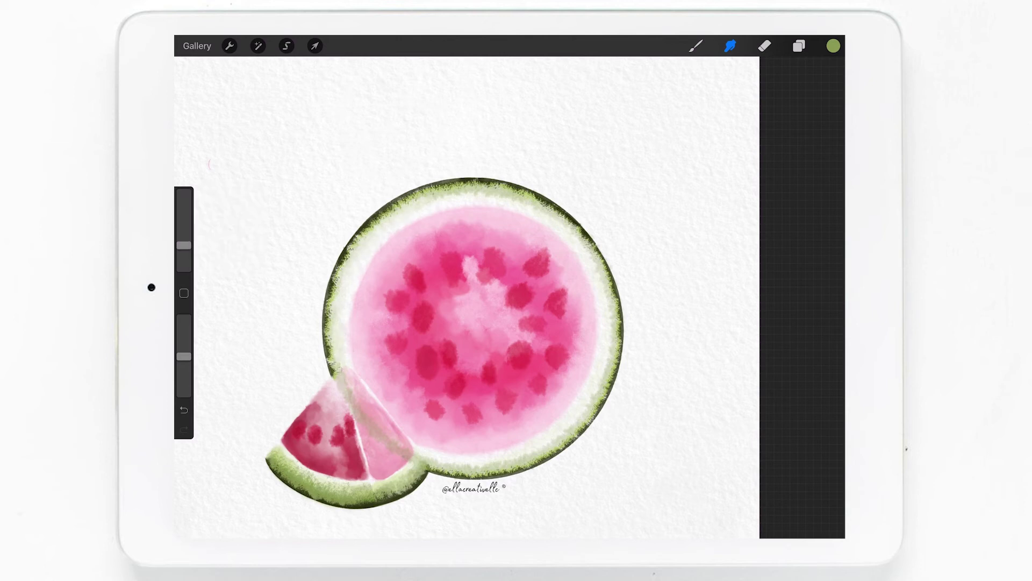
mouse_move(436, 199)
mouse_down()
mouse_move(458, 190)
mouse_move(505, 198)
mouse_up()
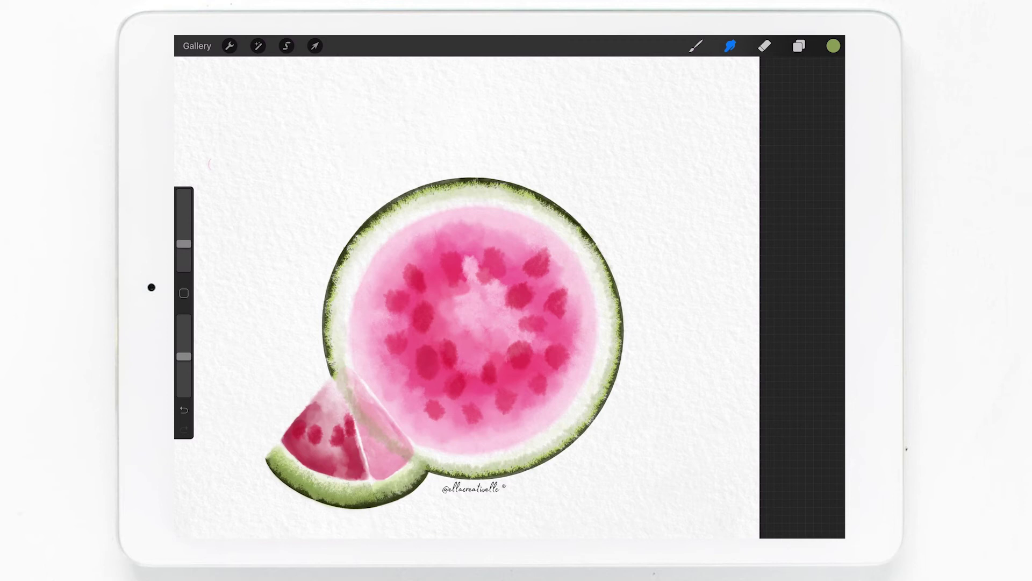
scroll(462, 296, down, 2)
drag(184, 244, 184, 236)
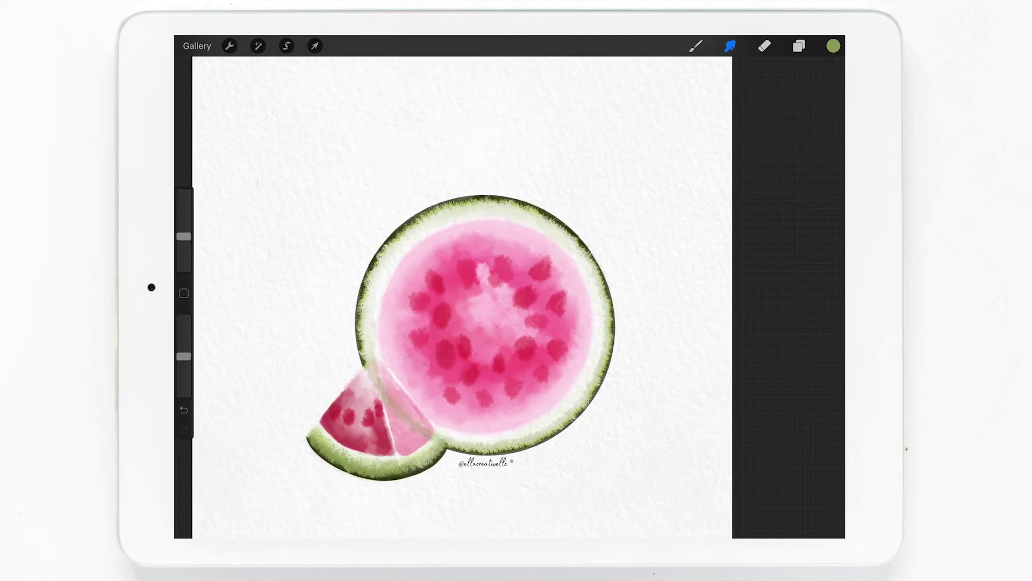
drag(184, 355, 184, 360)
mouse_move(477, 215)
mouse_down()
mouse_move(514, 219)
mouse_move(588, 282)
mouse_move(586, 384)
mouse_move(538, 429)
mouse_move(500, 441)
mouse_move(437, 429)
mouse_move(477, 443)
mouse_up()
drag(367, 329, 377, 356)
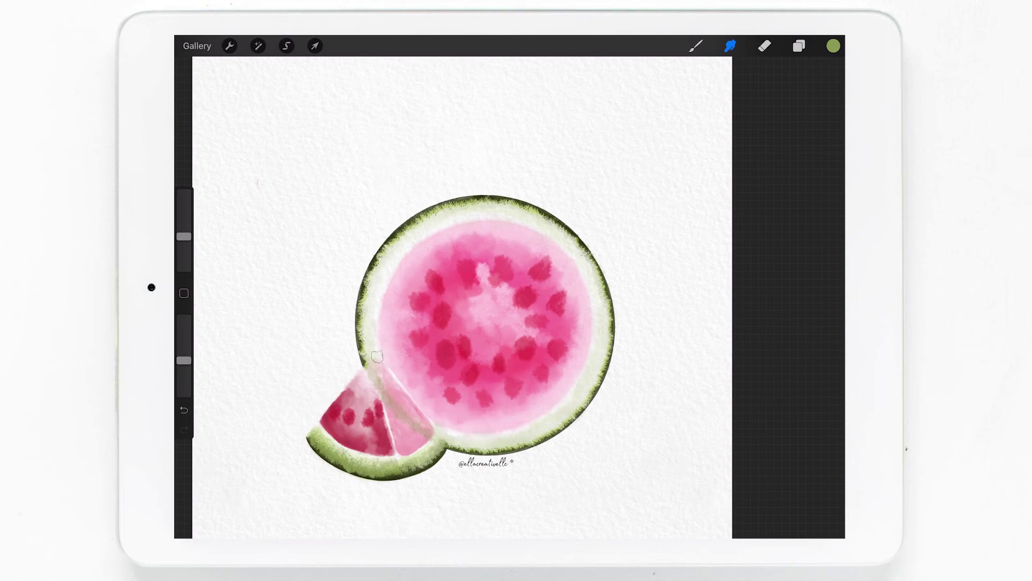
- Lightly erase part of the wedge slice and reposition the pink flesh layer
click(764, 46)
mouse_move(386, 398)
mouse_down()
mouse_move(376, 376)
mouse_move(421, 426)
mouse_up()
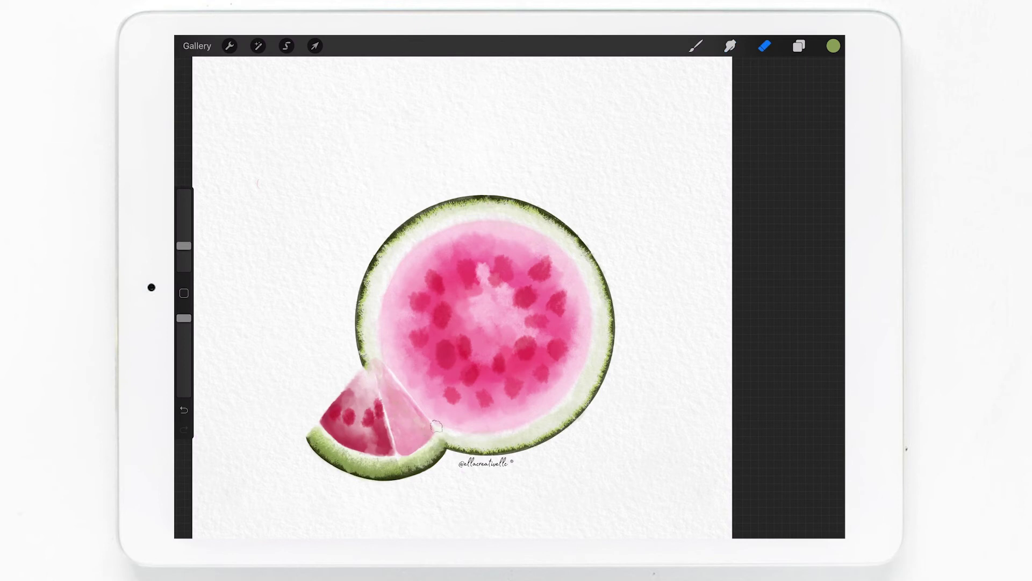
click(799, 46)
click(315, 45)
mouse_move(457, 344)
mouse_down()
mouse_move(486, 317)
mouse_move(414, 252)
mouse_move(559, 225)
mouse_move(614, 252)
mouse_up()
click(315, 46)
- Release Layer 11 from its clipping mask and shift the pink so it bleeds past the rind
click(798, 45)
click(727, 333)
click(613, 359)
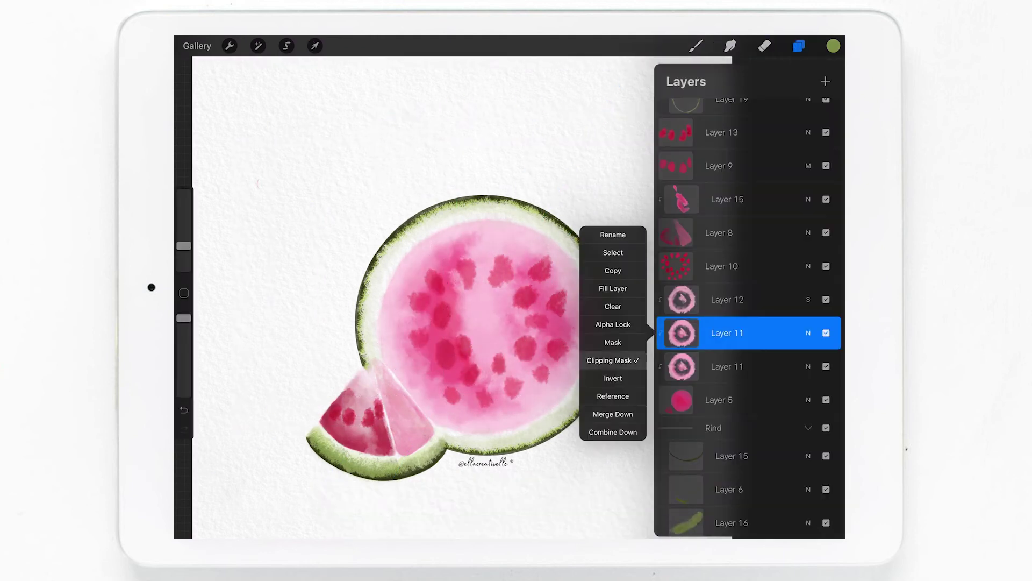
click(315, 46)
drag(585, 277, 492, 309)
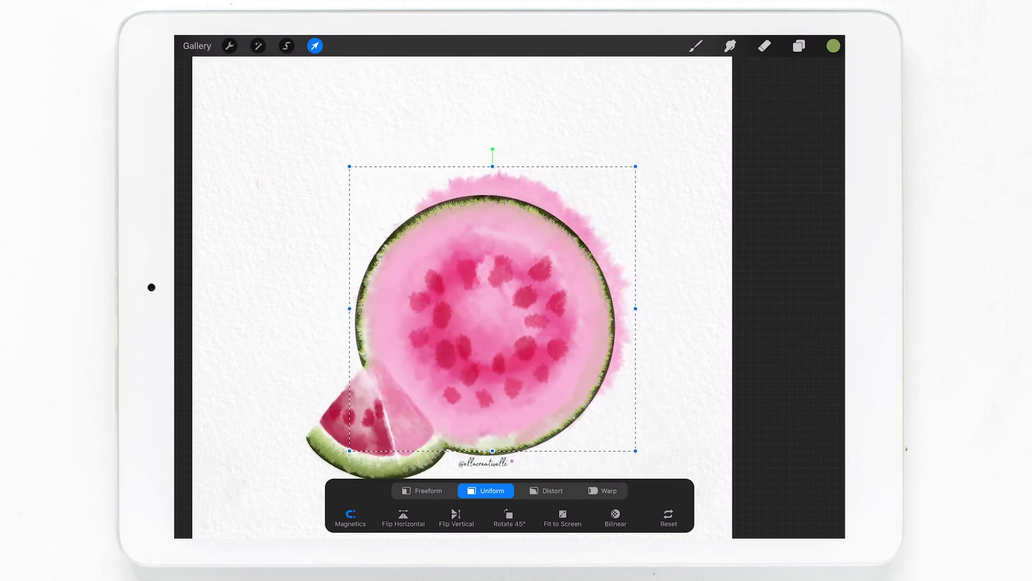
- Erase the pink bleed above the rind and along its left and bottom edges
click(765, 46)
mouse_move(565, 210)
mouse_down()
mouse_move(465, 177)
mouse_move(403, 173)
mouse_move(395, 218)
mouse_move(478, 231)
mouse_move(349, 292)
mouse_up()
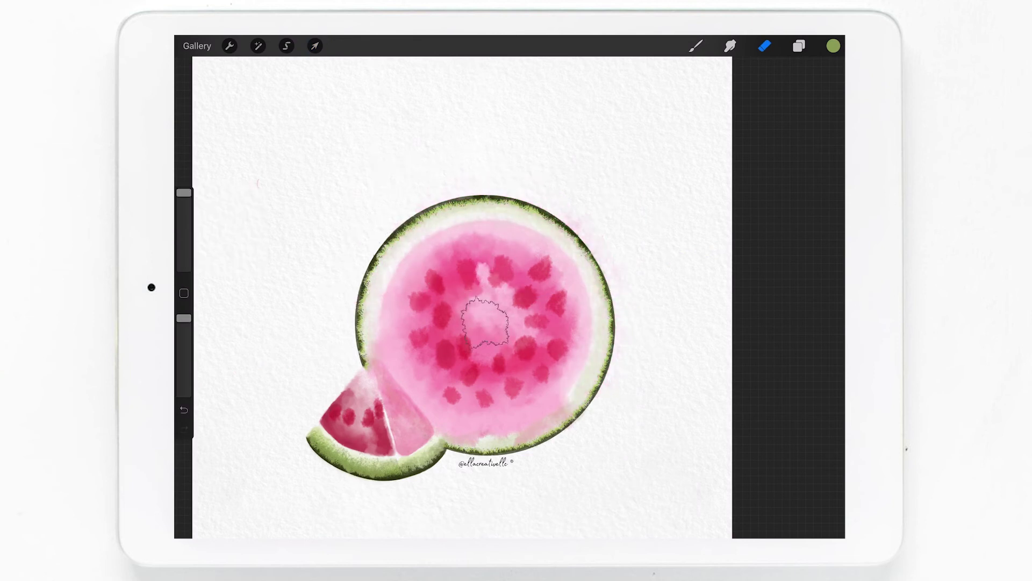
drag(518, 479, 491, 420)
mouse_move(449, 298)
mouse_down()
mouse_move(323, 299)
mouse_move(380, 473)
mouse_up()
- Enlarge the eraser and trial-erase along the wedge slice edge, then undo that erase
scroll(468, 285, up, 2)
drag(184, 192, 184, 234)
mouse_move(401, 408)
mouse_down()
mouse_move(371, 398)
mouse_move(294, 293)
mouse_move(309, 236)
mouse_move(289, 219)
mouse_up()
drag(184, 234, 184, 242)
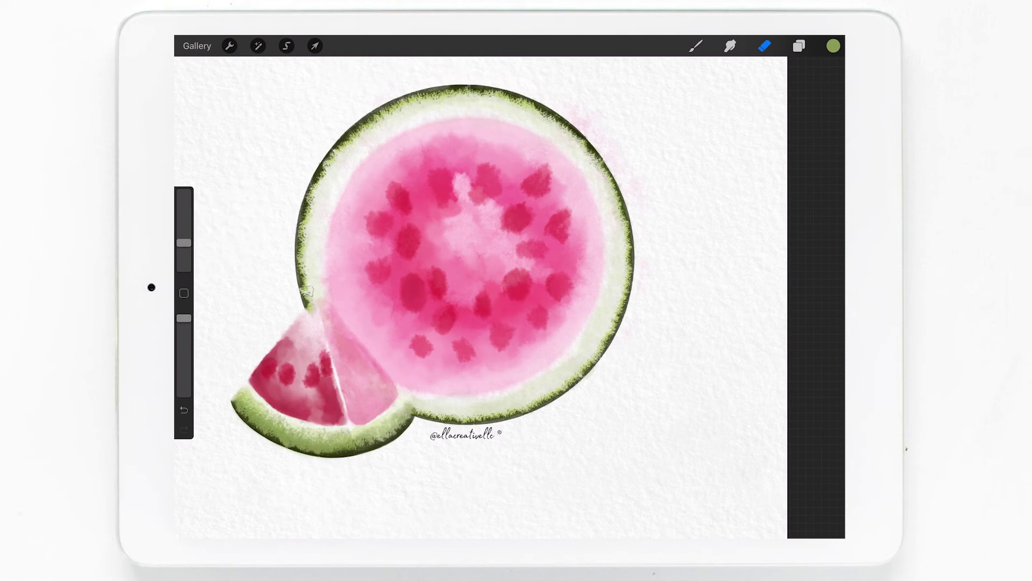
mouse_move(326, 316)
mouse_down()
mouse_move(346, 349)
mouse_move(340, 322)
mouse_up()
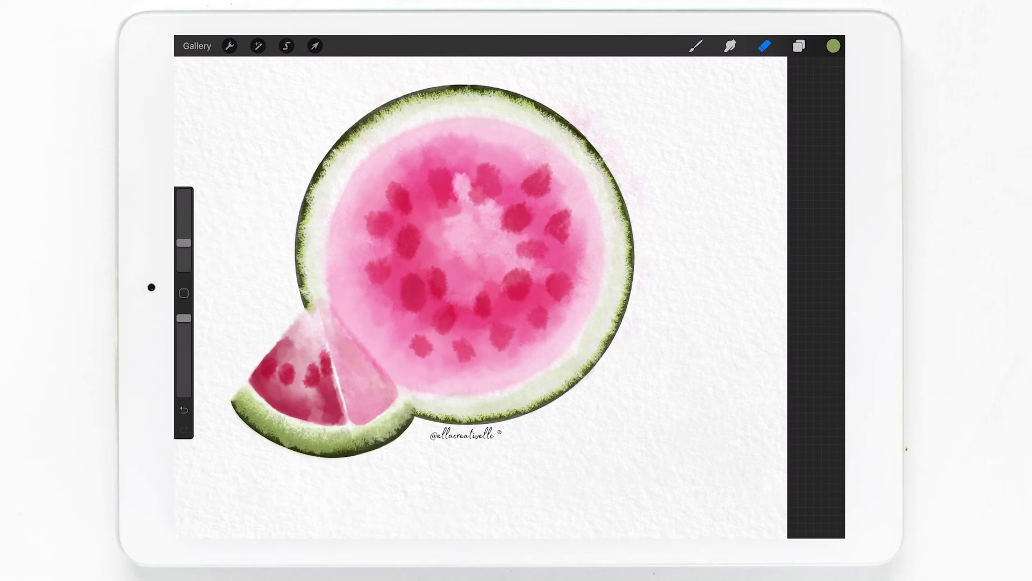
key(ctrl+z)
- Return to a larger eraser and clear the pink haze outside the upper-right rind
scroll(245, 357, up, 3)
key(s)
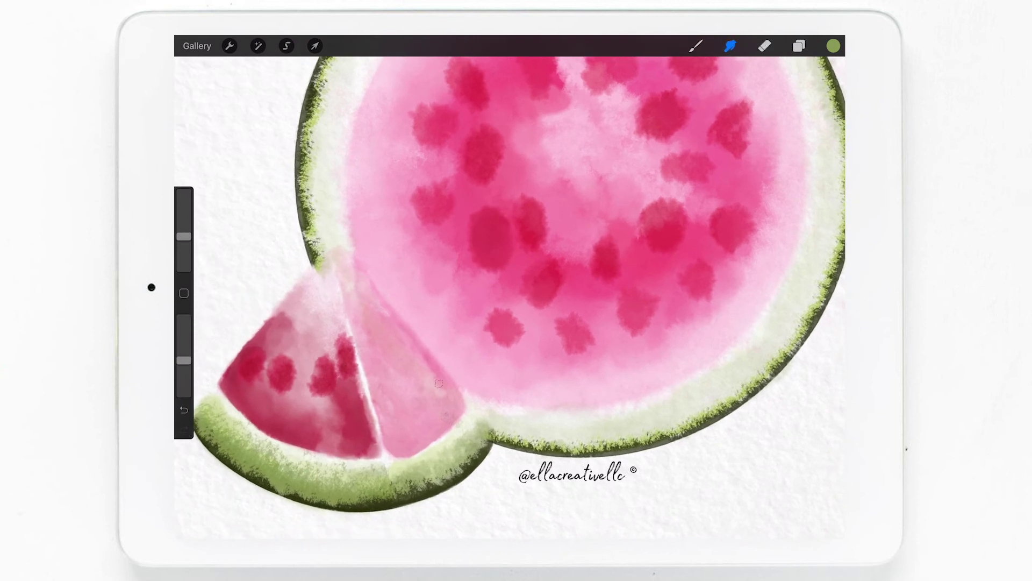
scroll(401, 336, down, 3)
scroll(529, 280, down, 2)
key(l)
key(l)
key(e)
key(bracketright)
key(bracketright)
key(bracketright)
drag(593, 198, 667, 322)
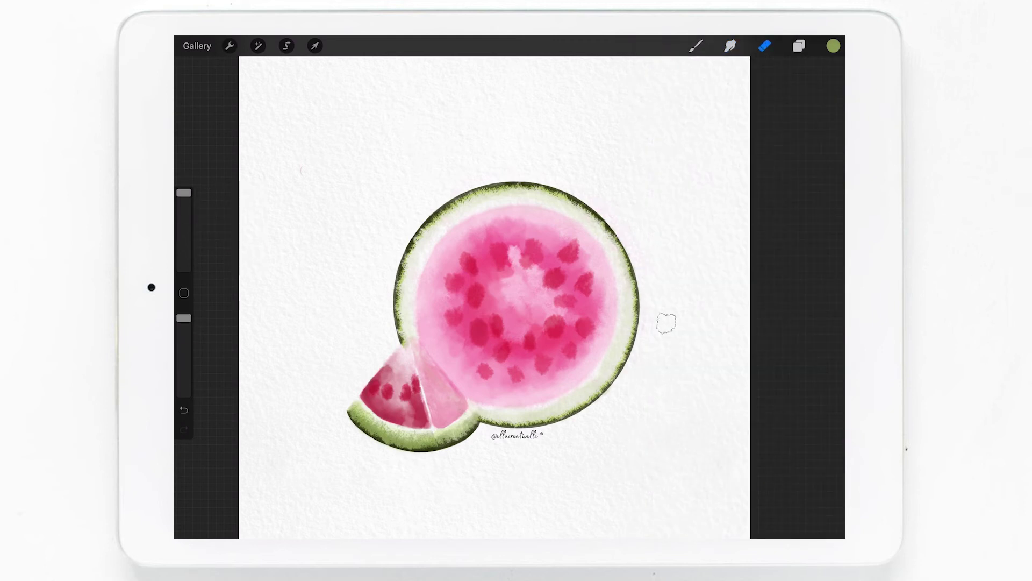
- Choose a new eraser brush and remove stray pink near the signature and left rind edge
key(e)
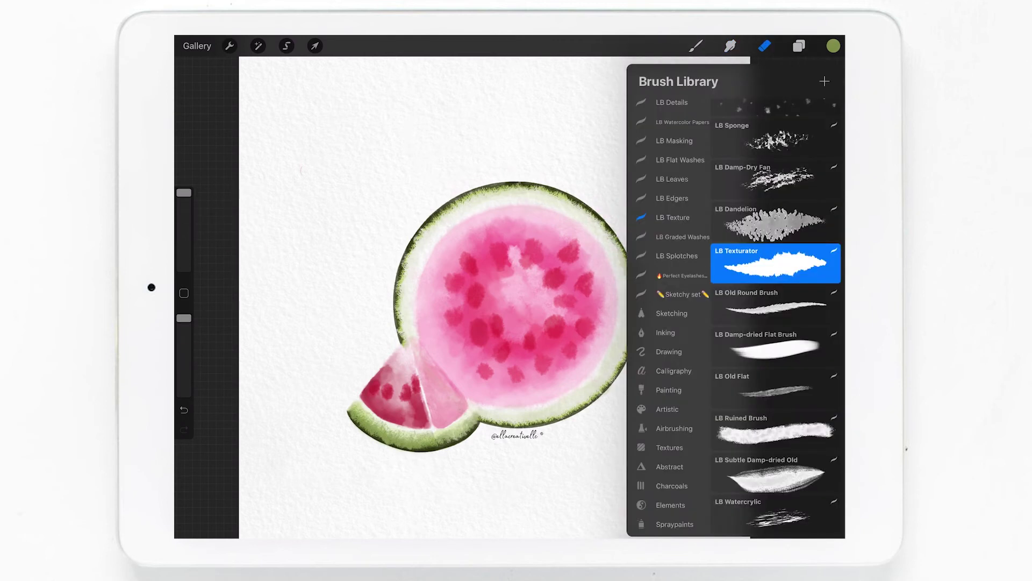
key(Down)
key(Down)
key(e)
key(bracketright)
key(bracketleft)
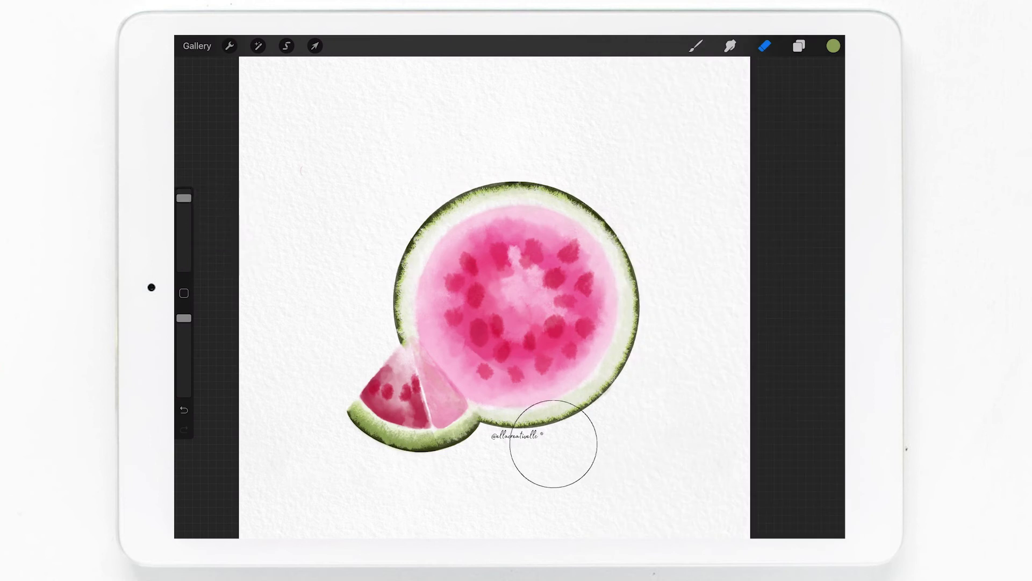
drag(571, 331, 484, 449)
mouse_move(375, 257)
mouse_down()
mouse_move(371, 309)
mouse_move(387, 392)
mouse_up()
click(799, 45)
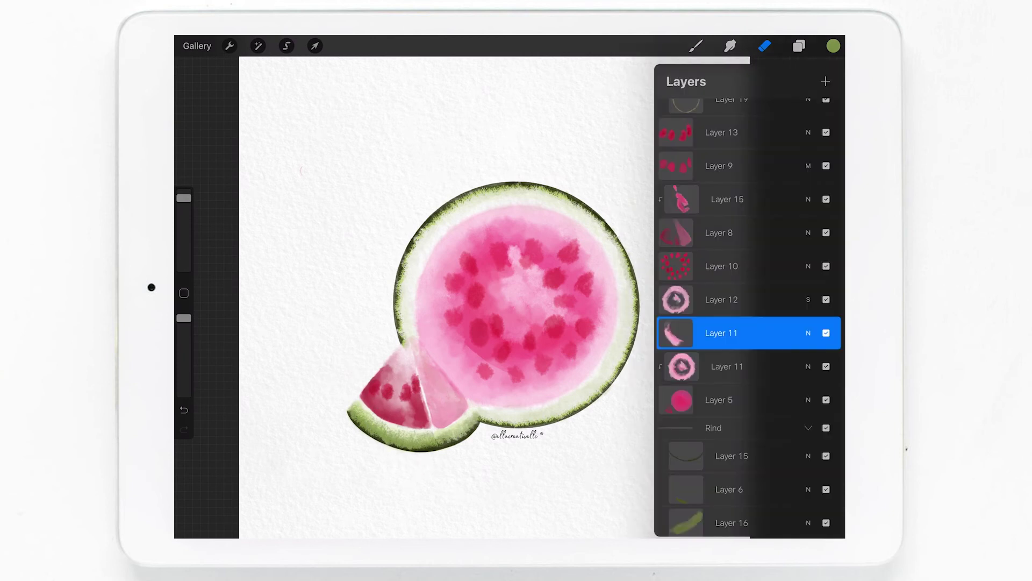
- Erase the rim color covering the wedge slice on Layer 22 and Layer 19
scroll(747, 323, up, 5)
click(720, 233)
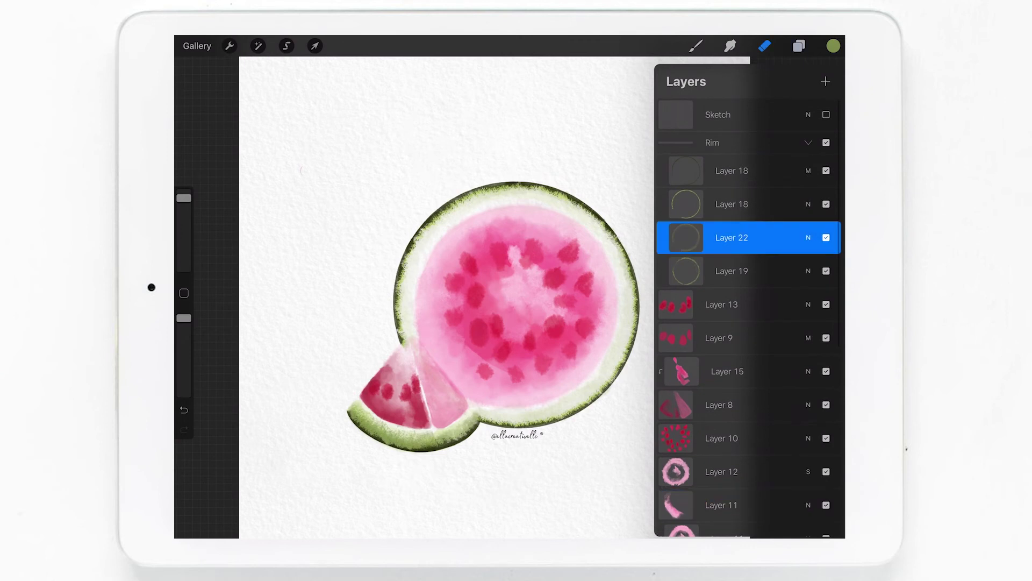
click(799, 46)
click(764, 46)
drag(415, 422, 412, 385)
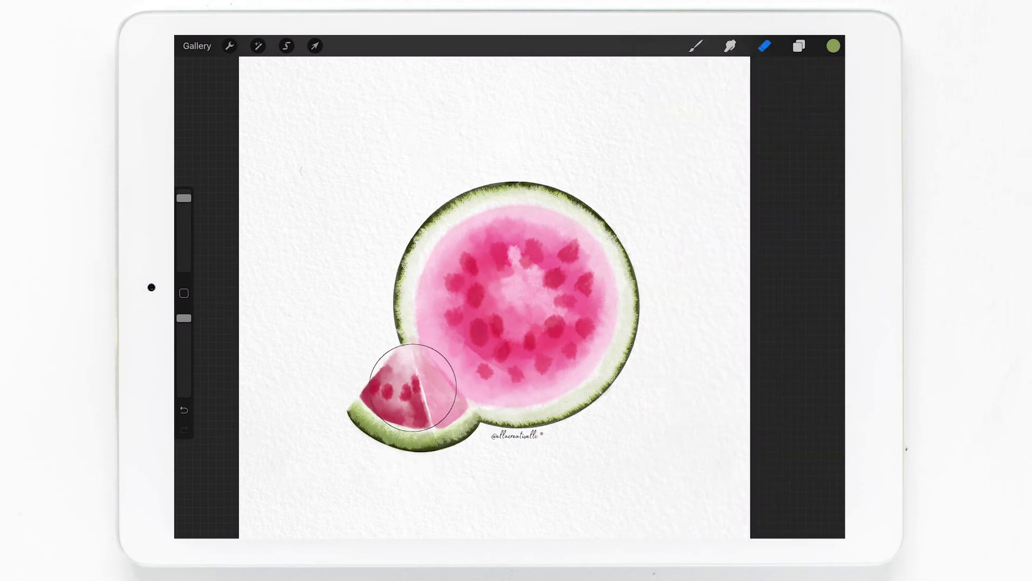
click(799, 46)
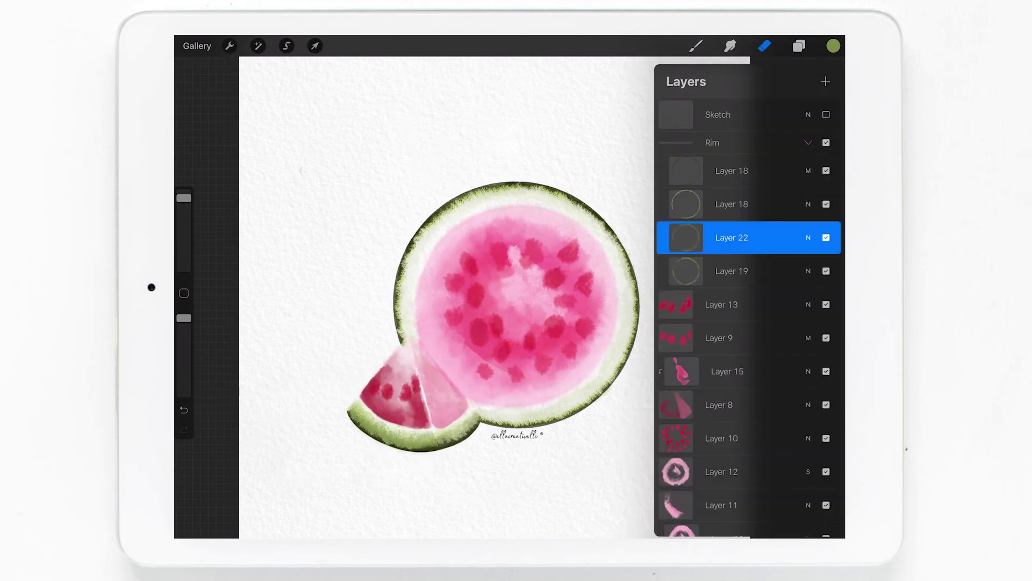
click(732, 271)
click(765, 45)
drag(409, 408, 424, 380)
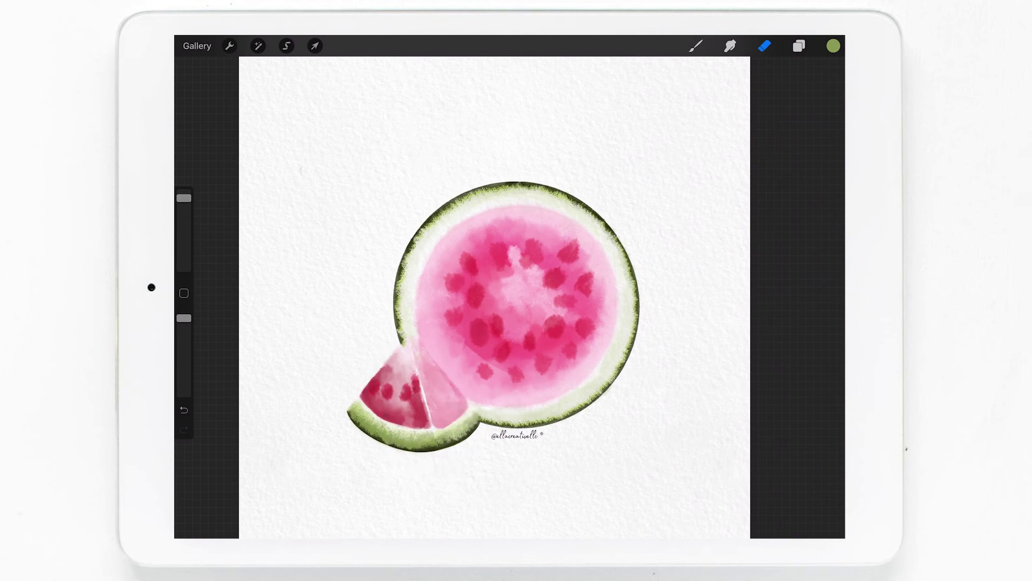
- Smudge the pink on Layer 11 around the lower-centre seeds to soften the flesh
click(799, 46)
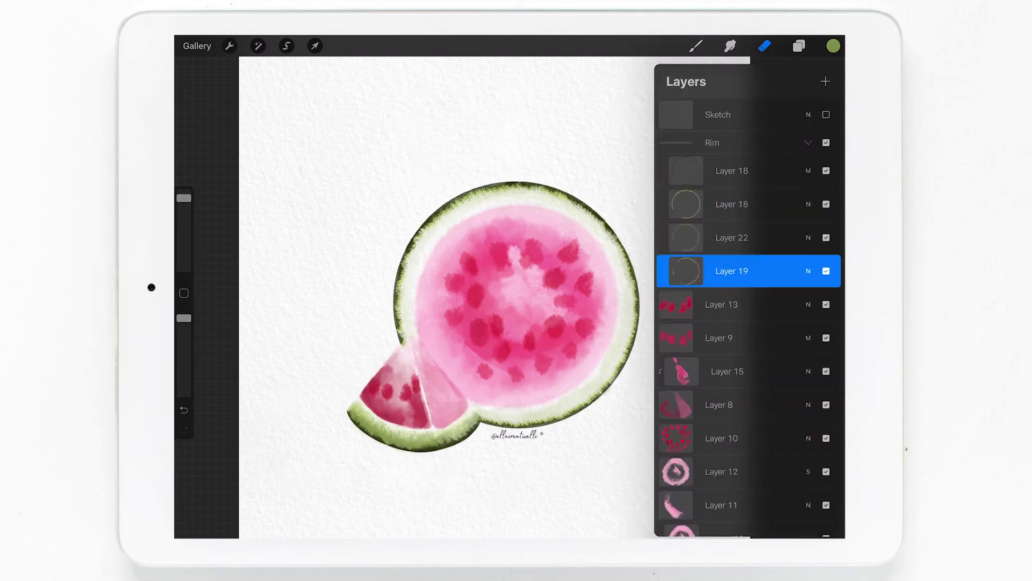
scroll(748, 323, down, 3)
click(721, 417)
click(730, 45)
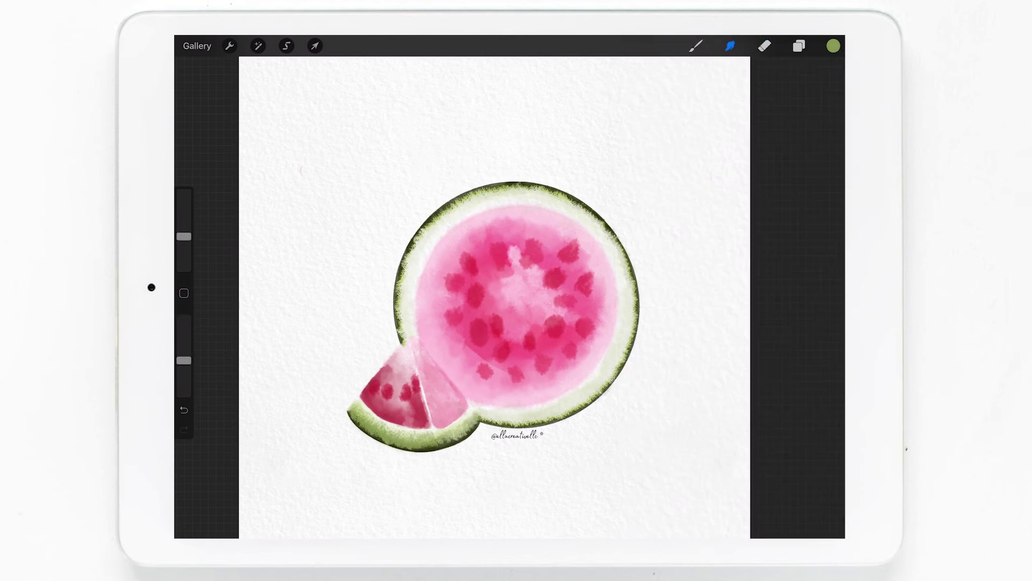
drag(463, 331, 511, 373)
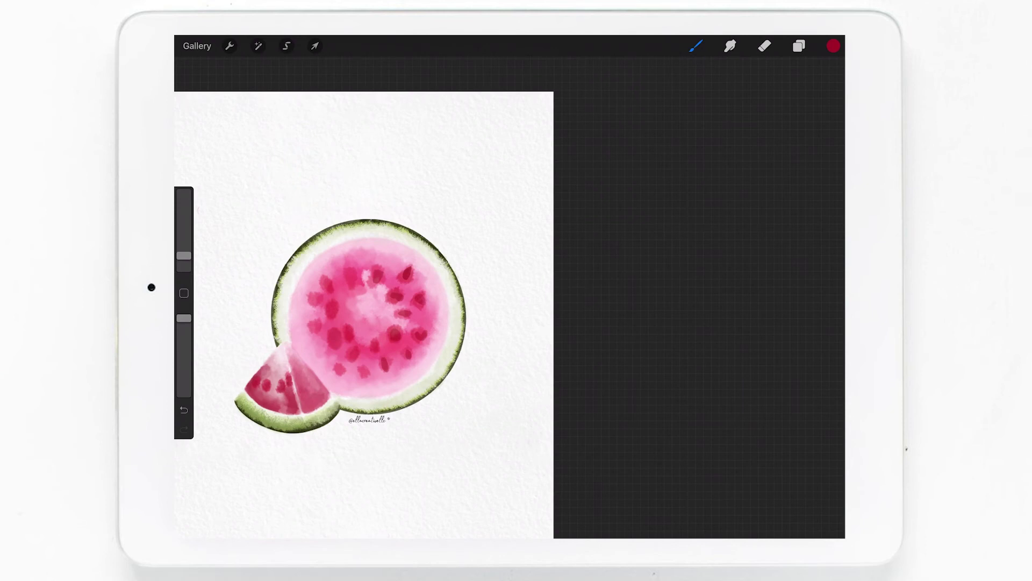
click(799, 45)
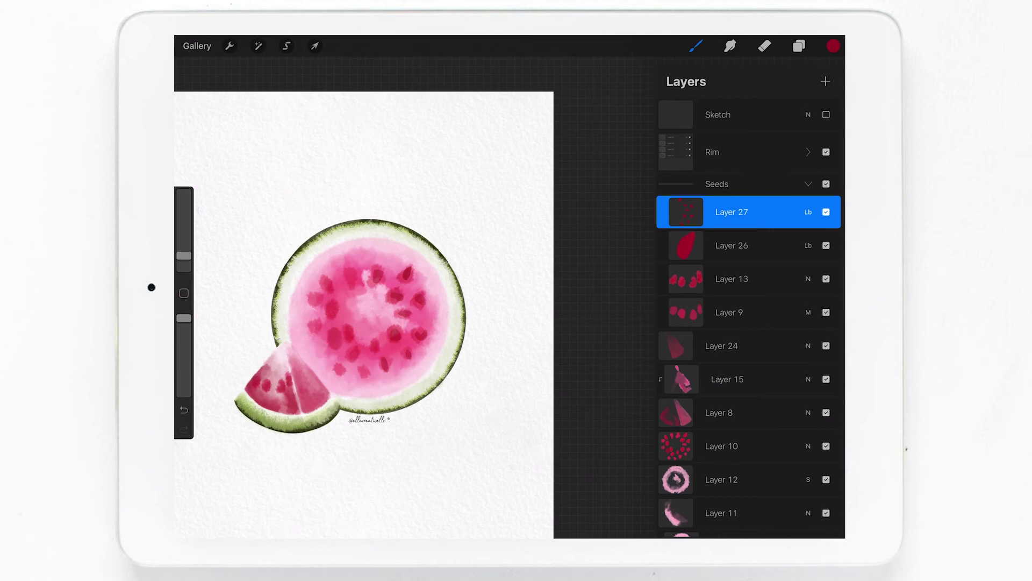
- Erase a small spot on one seed to lighten it
scroll(366, 312, up, 5)
click(764, 45)
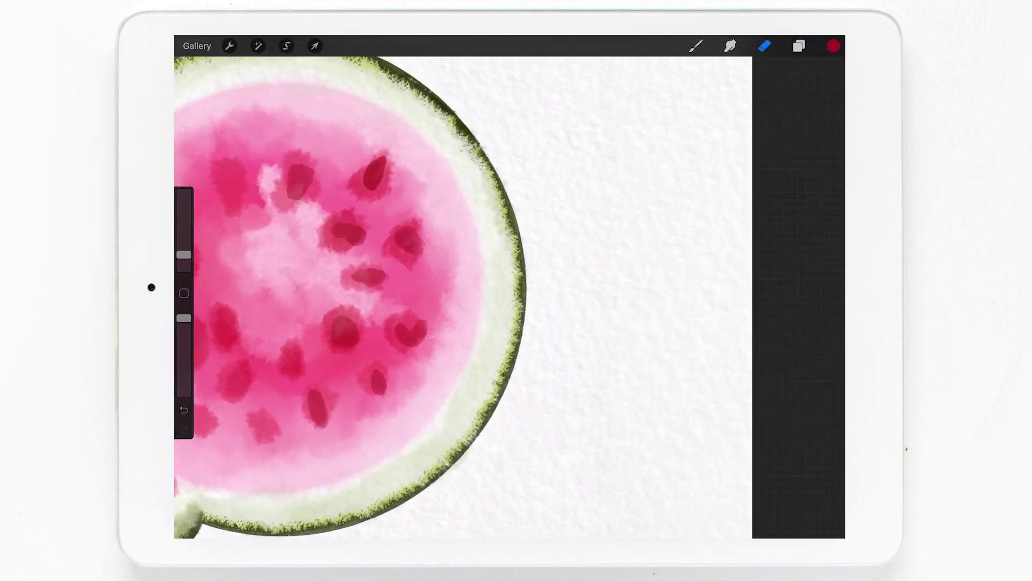
drag(399, 325, 408, 330)
scroll(355, 295, down, 3)
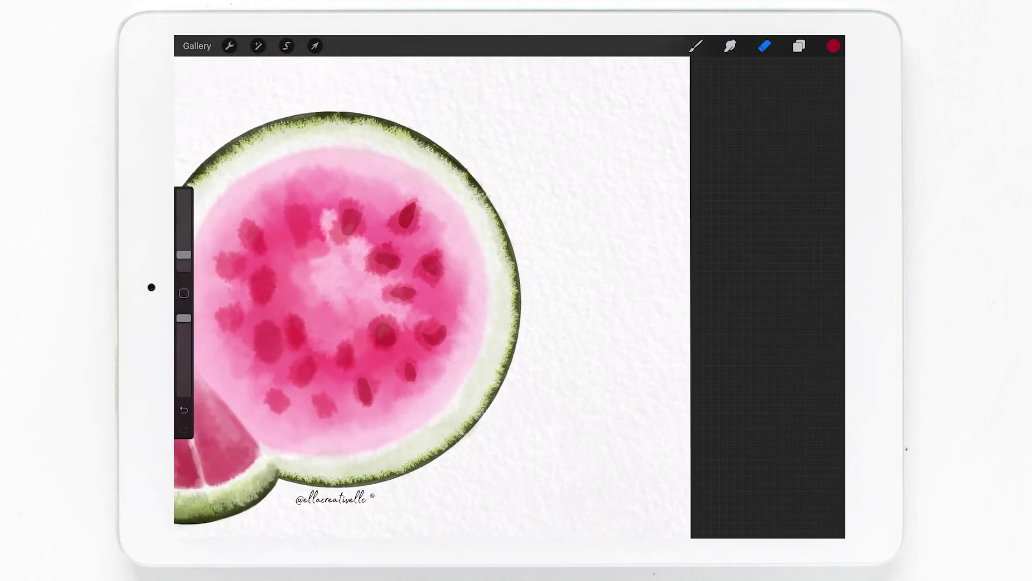
- Nudge Layer 26's opacity down slightly and merge Layer 27 into Layer 26
click(799, 46)
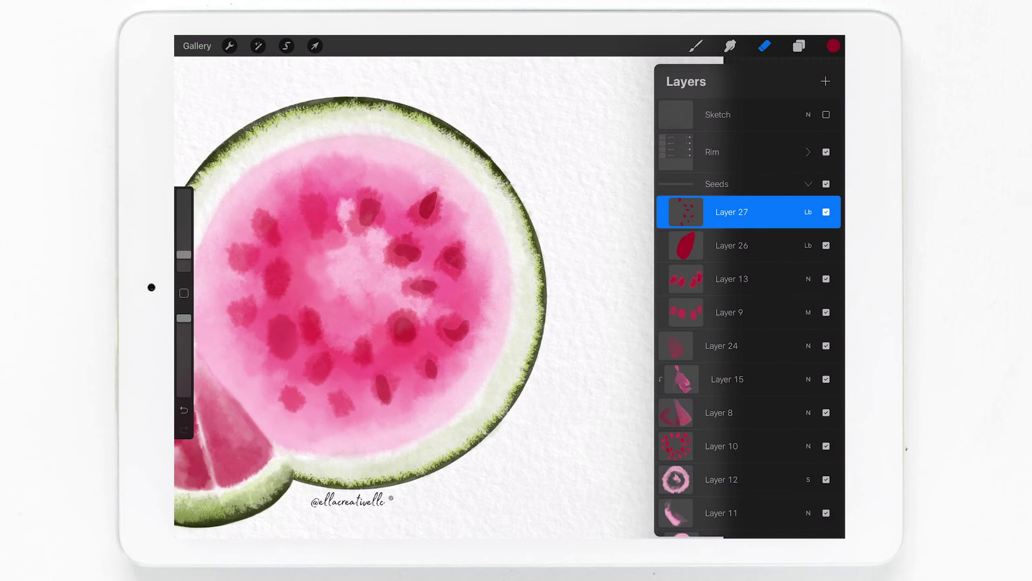
click(808, 211)
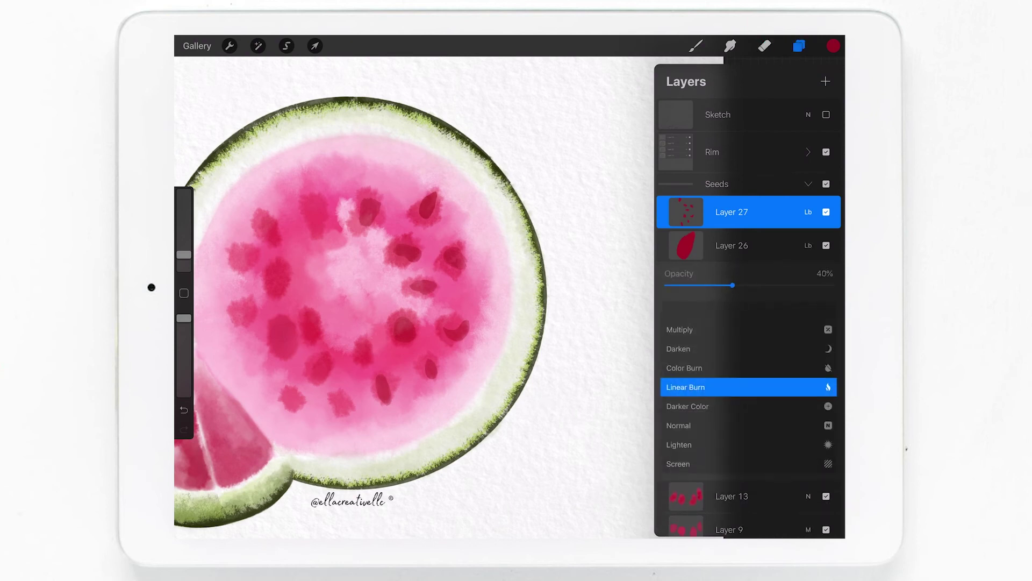
click(808, 212)
mouse_move(795, 212)
mouse_down()
mouse_move(670, 212)
mouse_move(796, 212)
mouse_up()
click(731, 245)
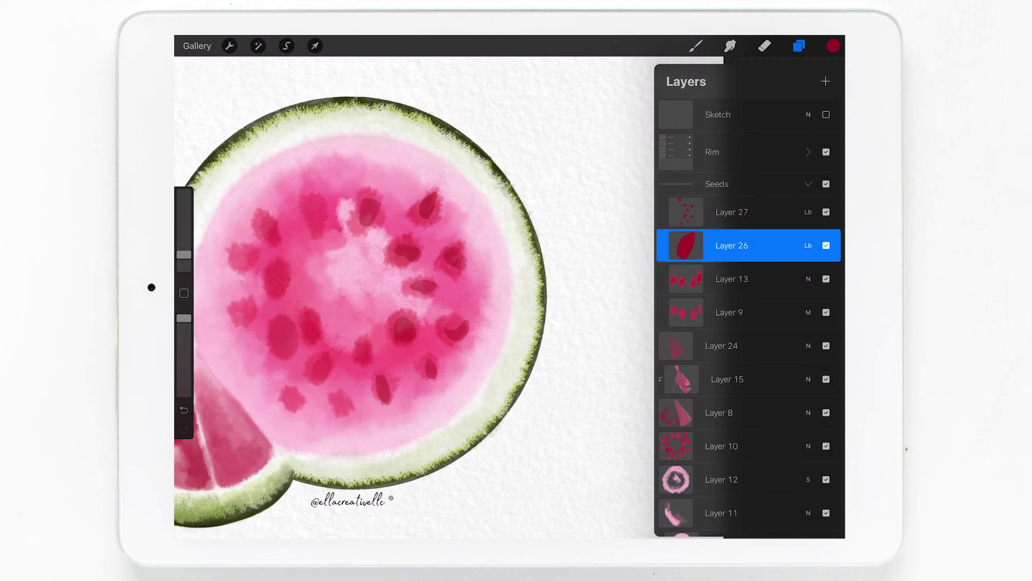
click(808, 245)
drag(728, 285, 722, 285)
click(732, 212)
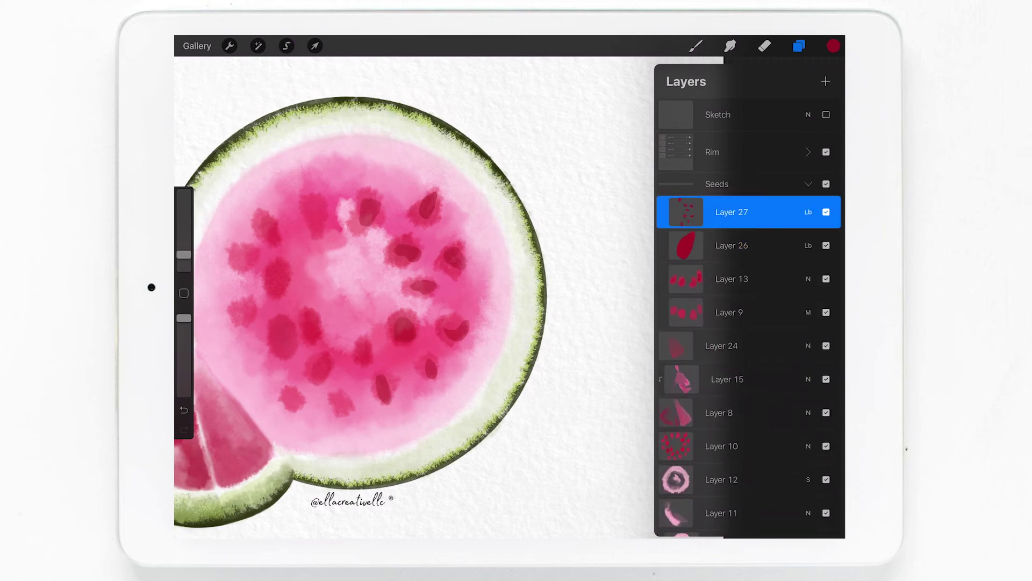
click(616, 293)
- Duplicate Layer 26, fade the copy to a faint opacity, and merge the two copies
drag(796, 211, 699, 212)
click(777, 212)
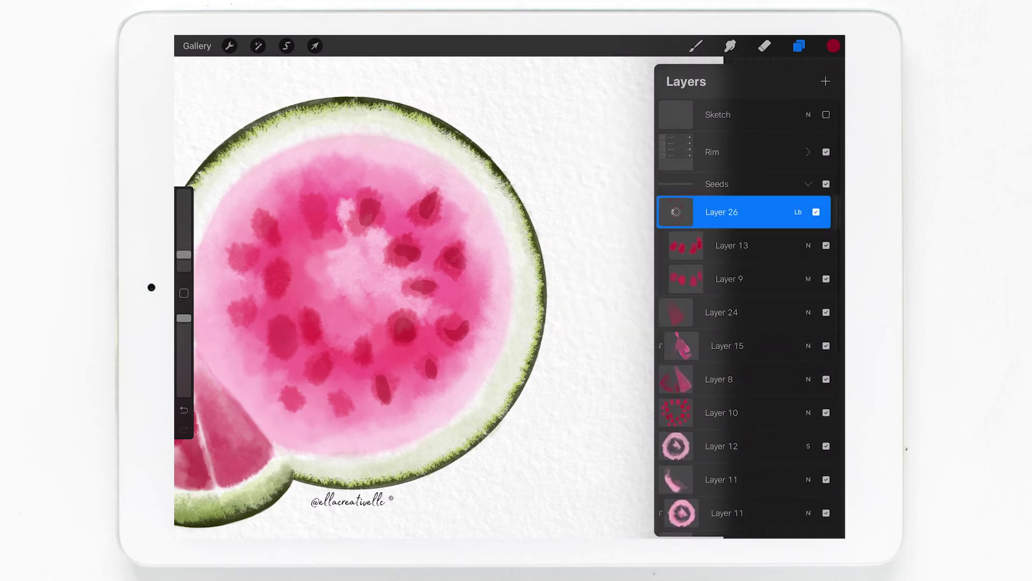
click(808, 212)
drag(768, 251, 675, 252)
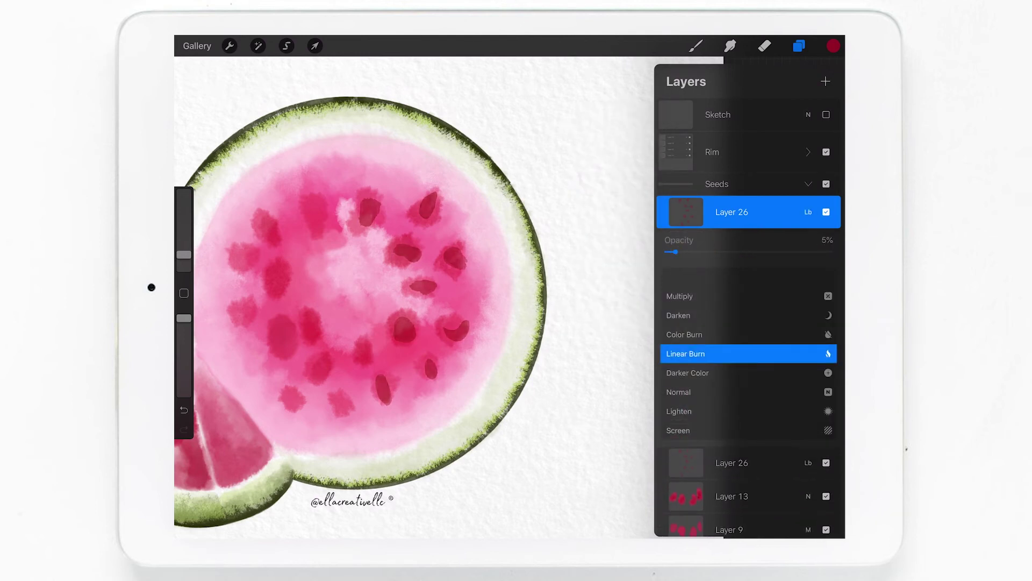
click(808, 212)
click(686, 212)
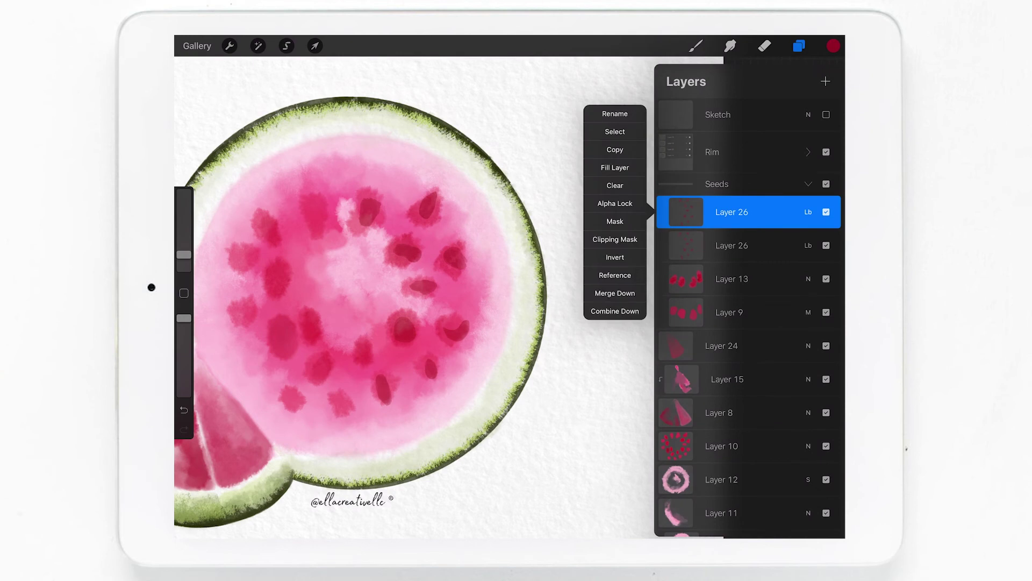
click(614, 293)
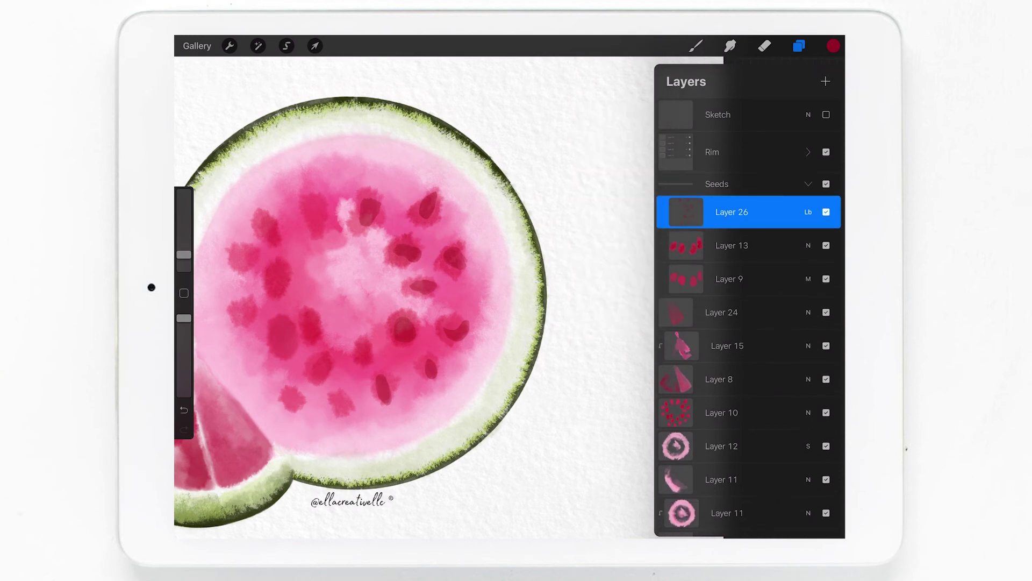
scroll(409, 296, up, 5)
- Try a dark red stroke on the upper seed, then undo it
click(696, 46)
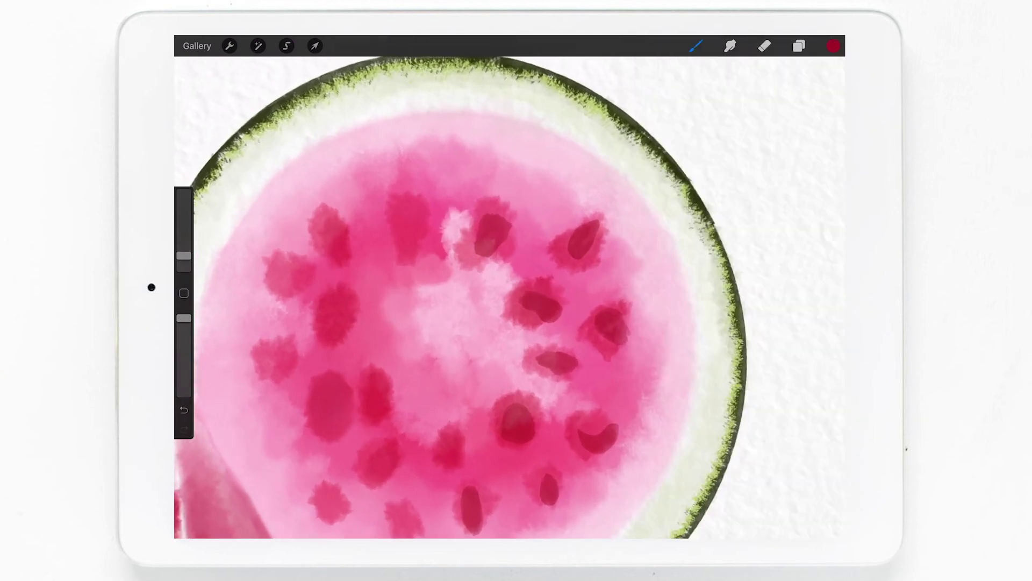
drag(413, 214, 413, 264)
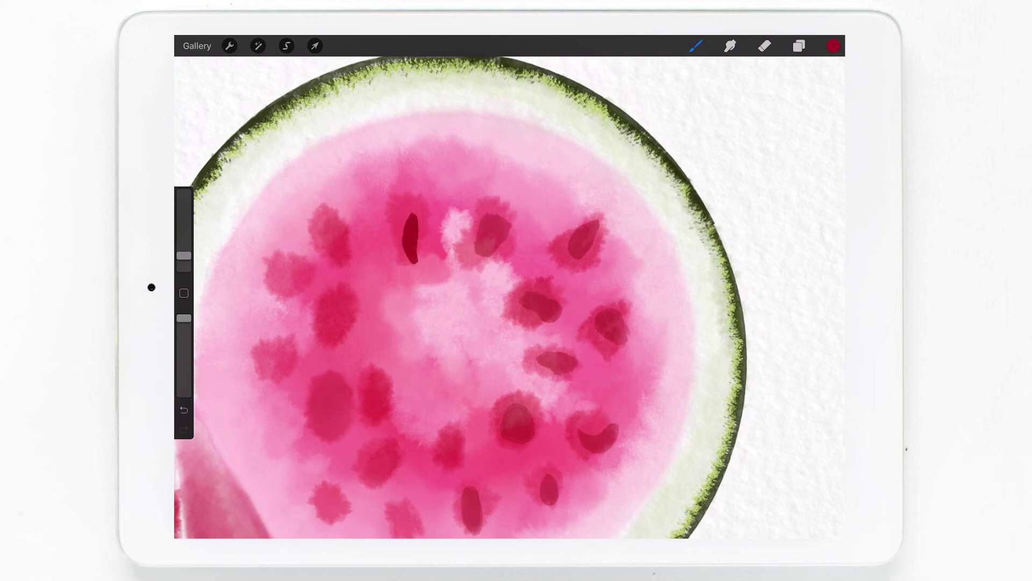
click(799, 46)
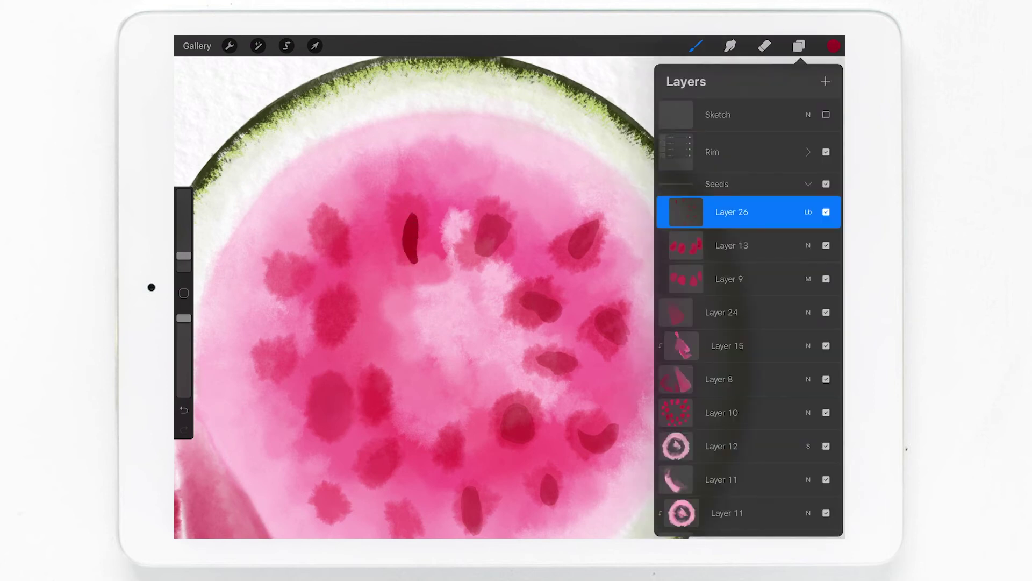
key(ctrl+z)
- Add a new Linear Burn layer above Layer 26
click(826, 81)
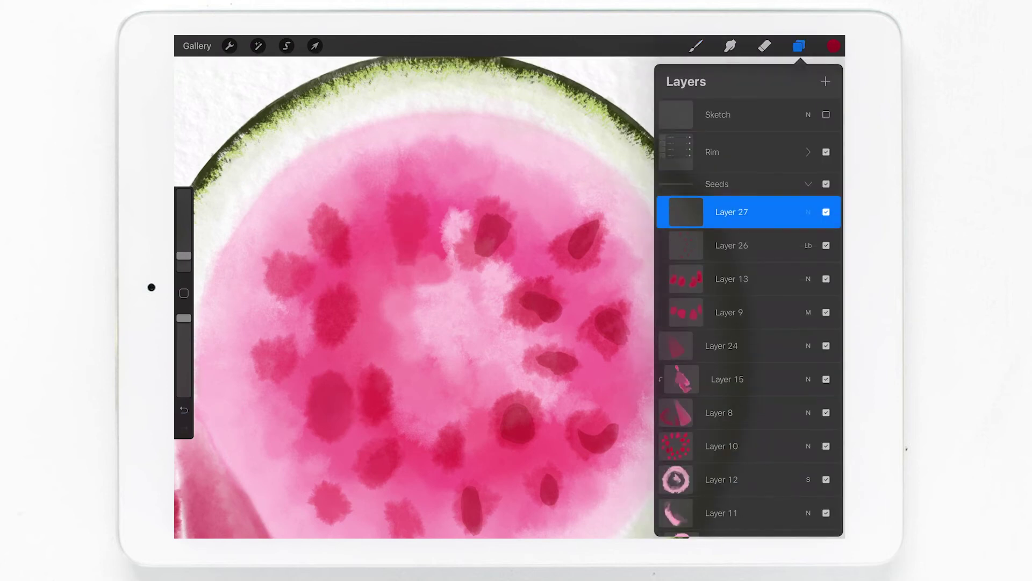
click(808, 212)
scroll(747, 349, up, 2)
click(685, 350)
click(808, 211)
- Paint a dark, elongated core on the upper seed and reduce the smudge size
click(695, 45)
drag(411, 212, 414, 251)
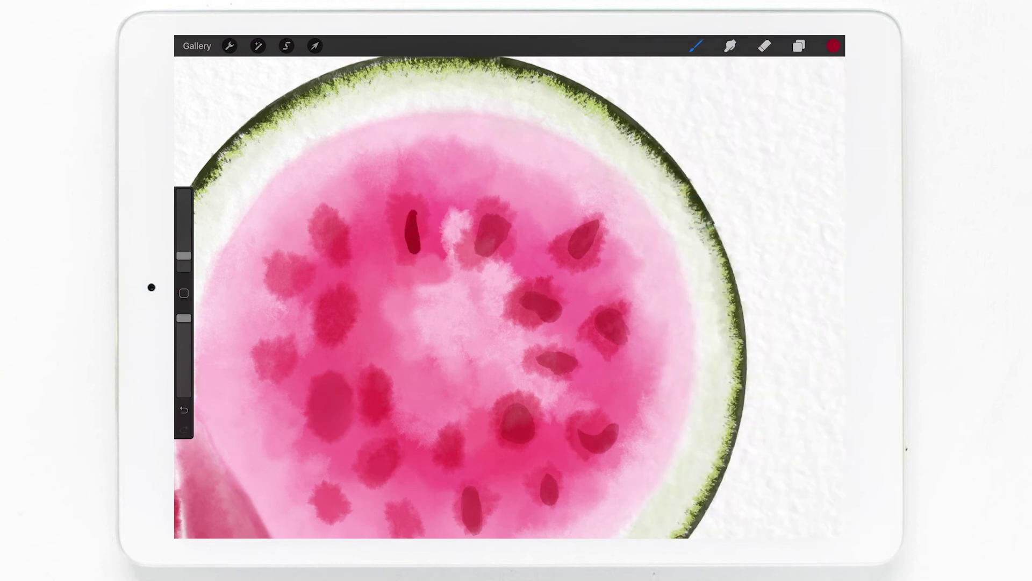
mouse_move(413, 210)
mouse_down()
mouse_move(411, 258)
mouse_move(411, 206)
mouse_up()
drag(425, 256, 412, 206)
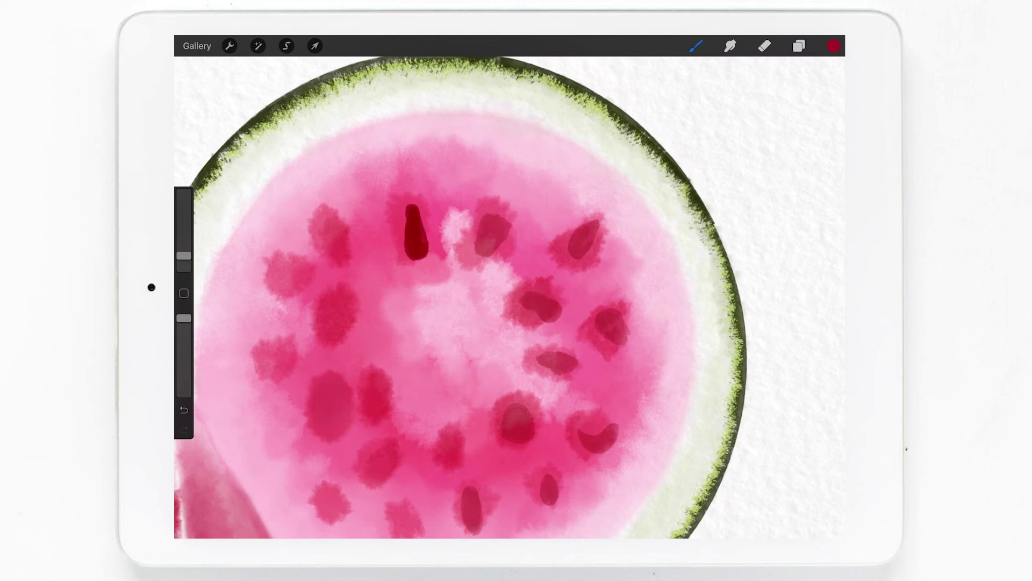
click(730, 46)
drag(184, 238, 184, 251)
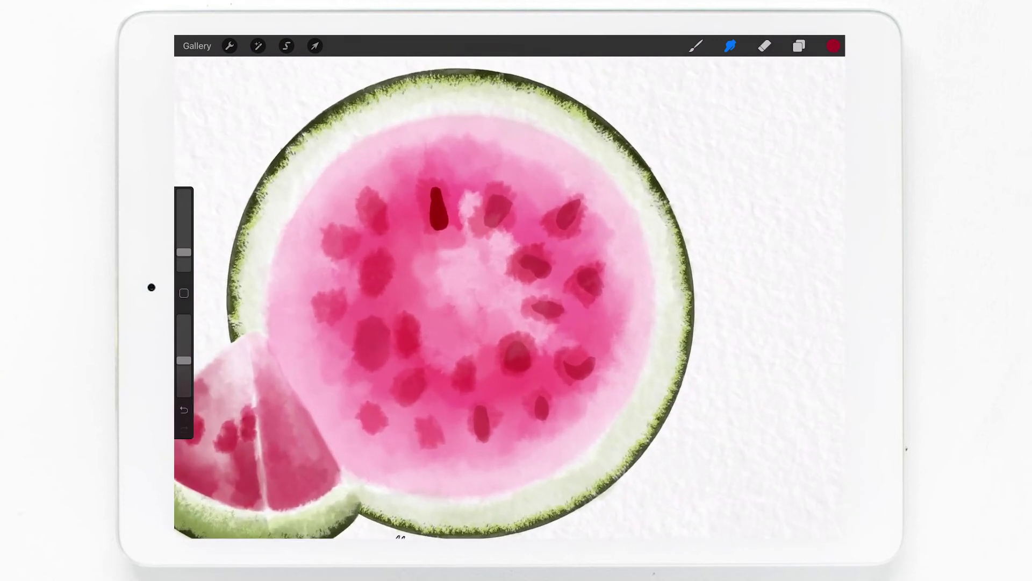
- Duplicate the seed-core layer, rotate and shift the copy, and set it to Normal
click(799, 45)
drag(795, 212, 721, 212)
click(795, 211)
click(315, 46)
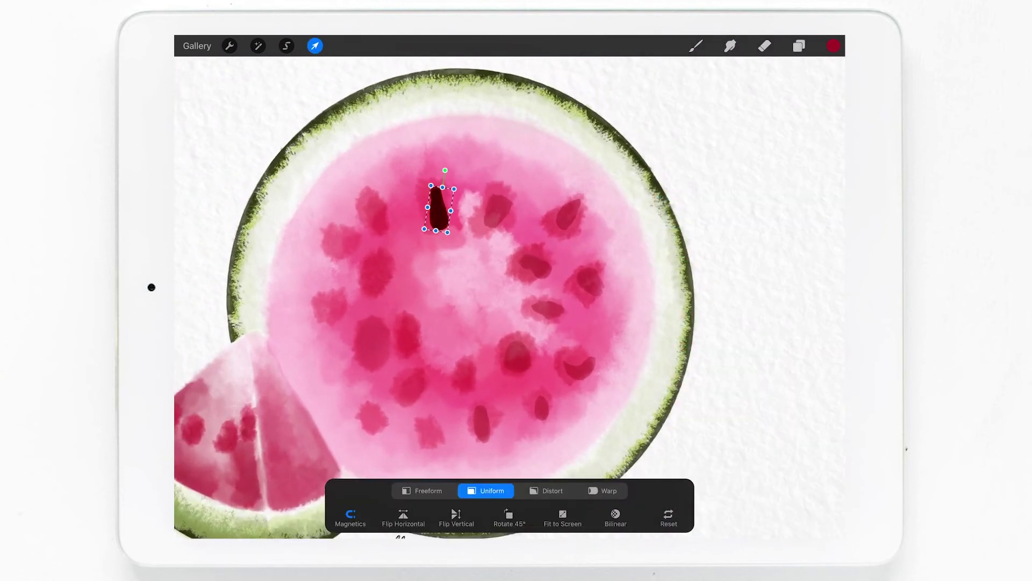
drag(439, 209, 436, 212)
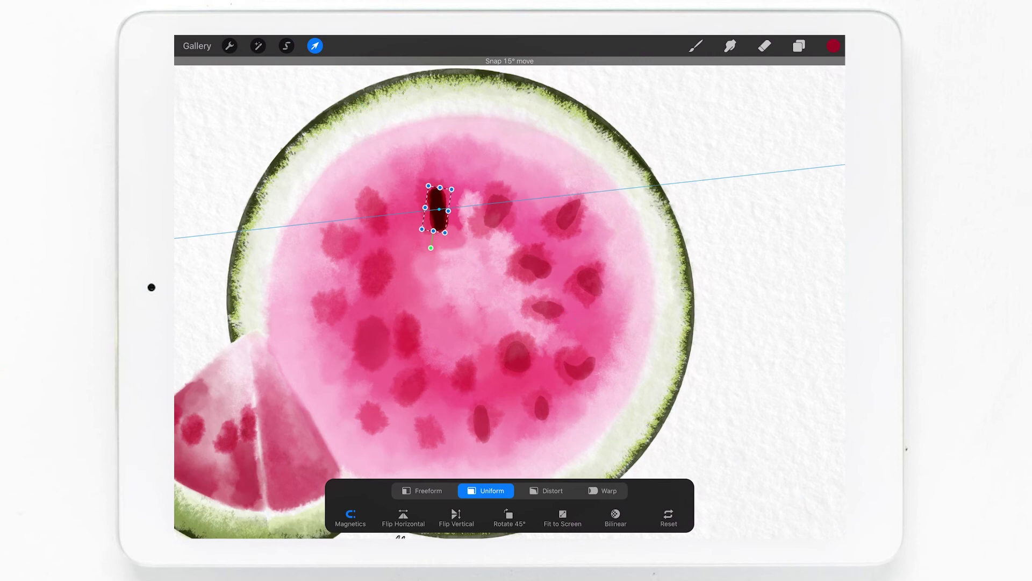
click(799, 46)
click(808, 211)
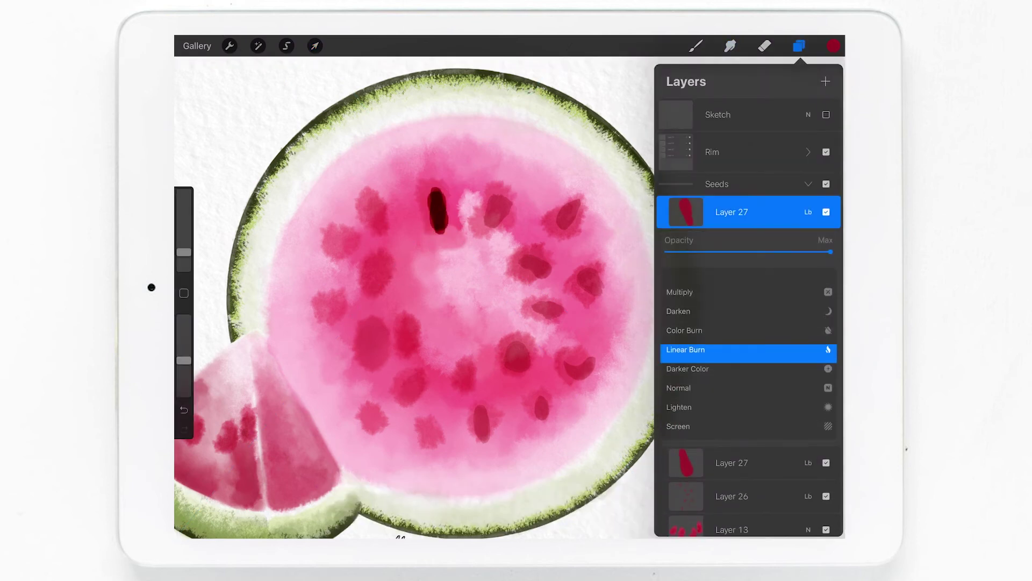
click(678, 376)
click(808, 212)
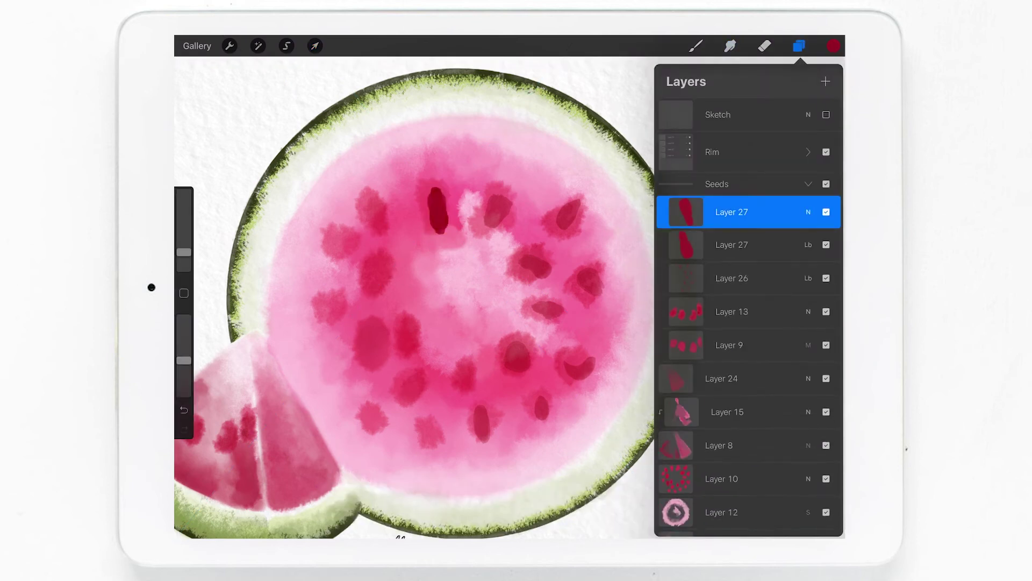
- Soften the dark seed's bottom edge with the eraser and merge the two Layer 27 copies
click(765, 46)
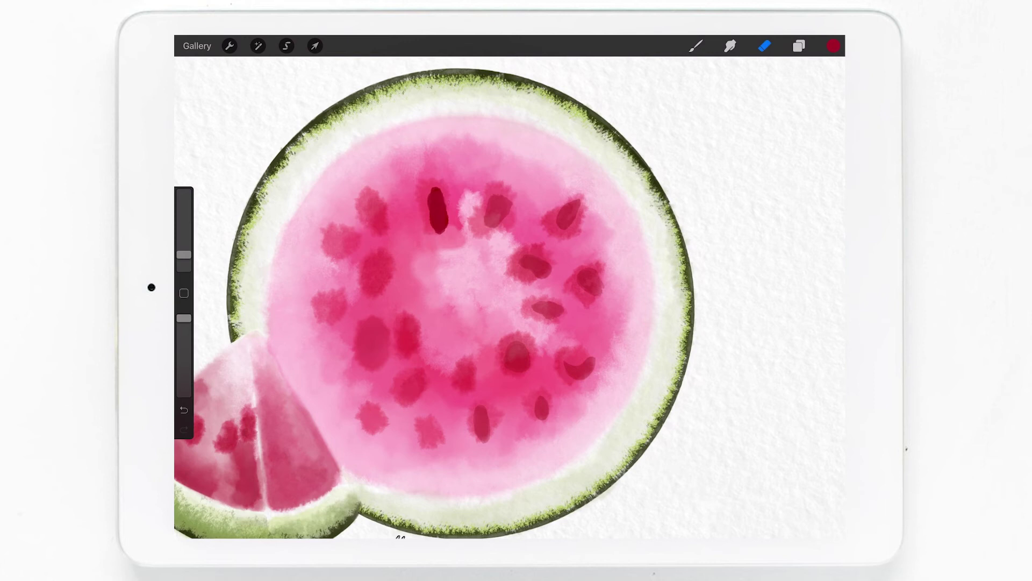
drag(437, 231, 444, 235)
click(799, 46)
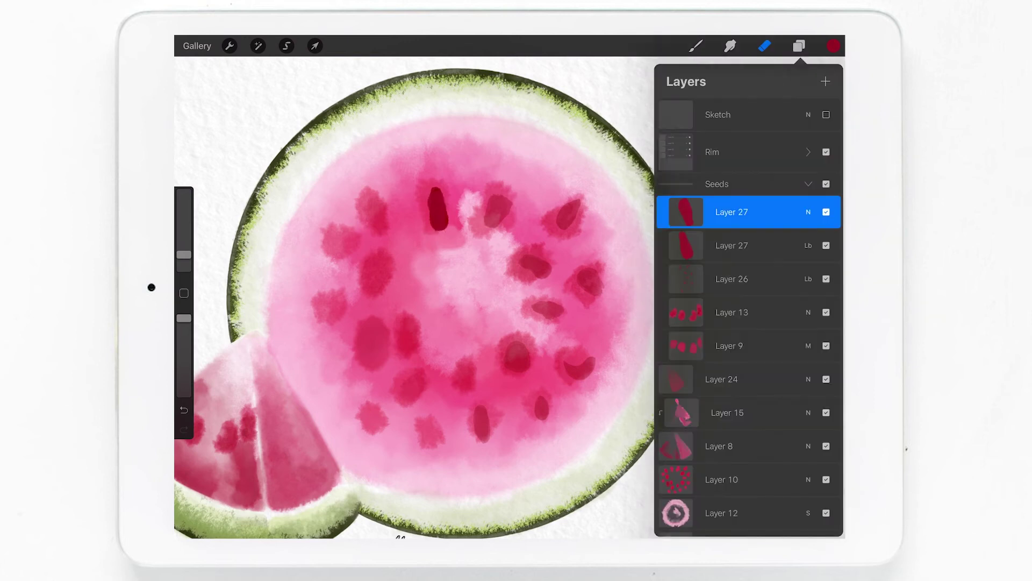
click(685, 212)
click(614, 293)
- Lower Layer 27 to 34% opacity and merge it down into Layer 26
click(686, 212)
click(808, 211)
drag(761, 251, 723, 251)
click(808, 212)
click(685, 211)
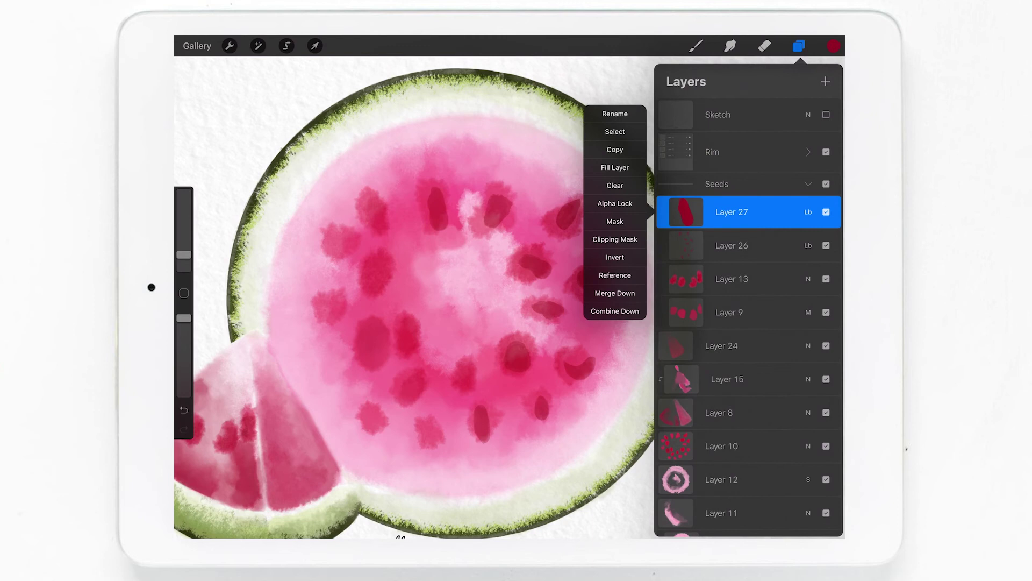
click(614, 294)
- Add a new Linear Burn layer and dab dark red onto the seed left of the core
click(826, 81)
click(808, 212)
click(694, 353)
click(808, 212)
click(799, 46)
click(764, 45)
click(696, 46)
drag(375, 213, 383, 227)
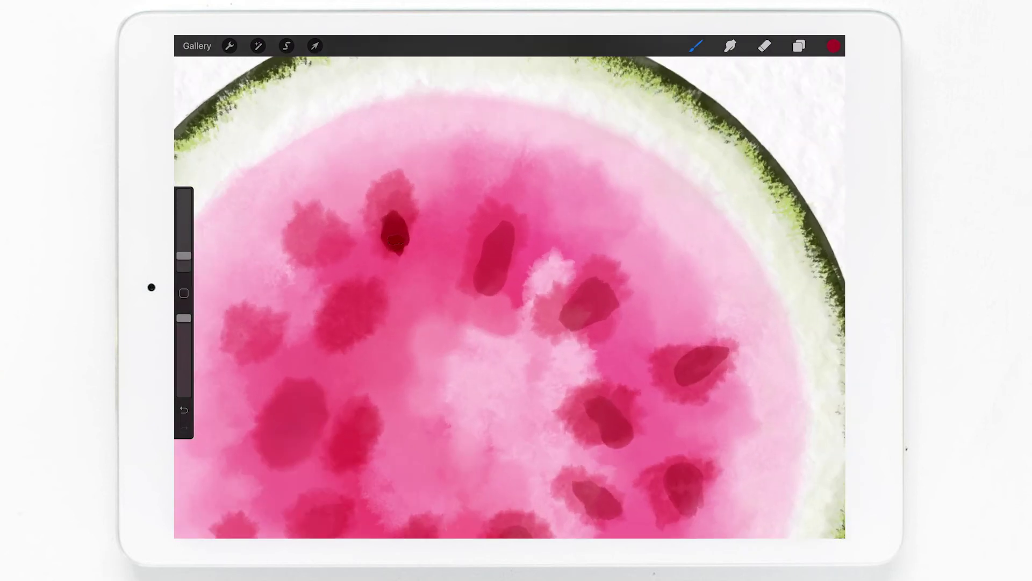
- Darken the seed left of the core and lower Layer 27 to about 38% opacity
drag(394, 212, 398, 250)
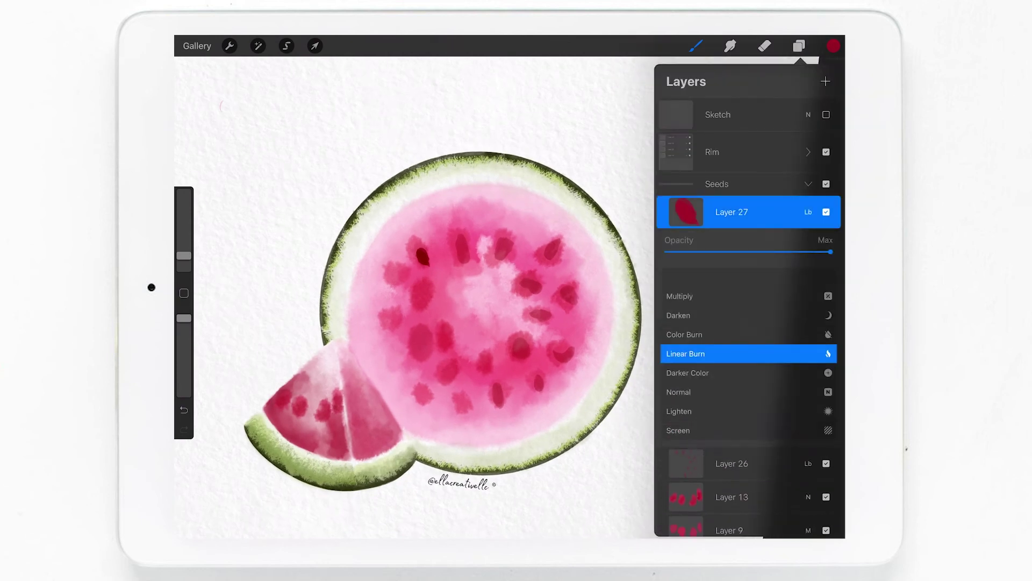
drag(758, 251, 726, 252)
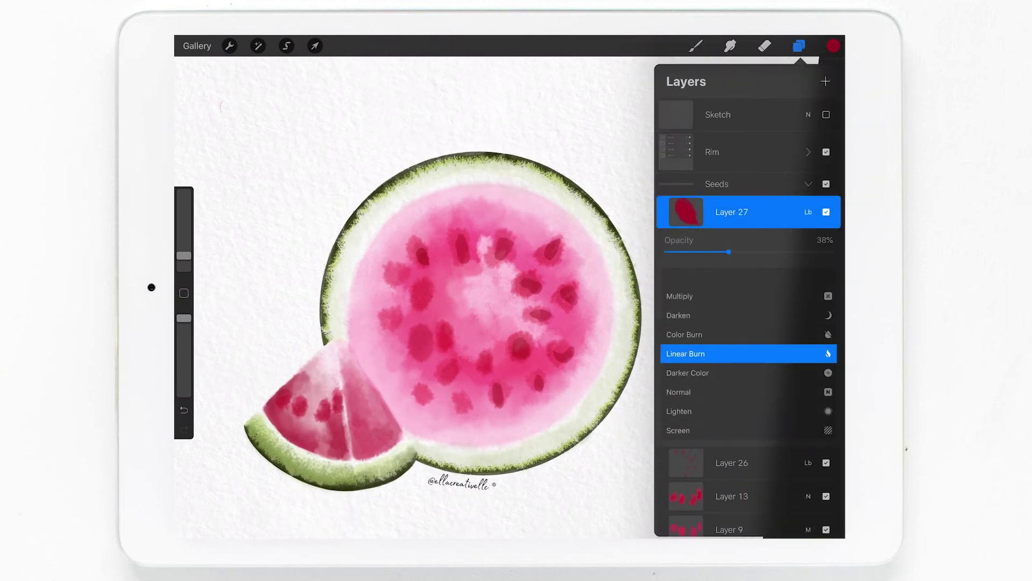
click(808, 211)
- Add a new Linear Burn layer above Layer 27
click(826, 81)
click(808, 212)
click(686, 349)
click(808, 211)
scroll(468, 295, up, 5)
- Paint dark cores into three more seeds, working down and to the left
click(696, 46)
drag(388, 261, 393, 296)
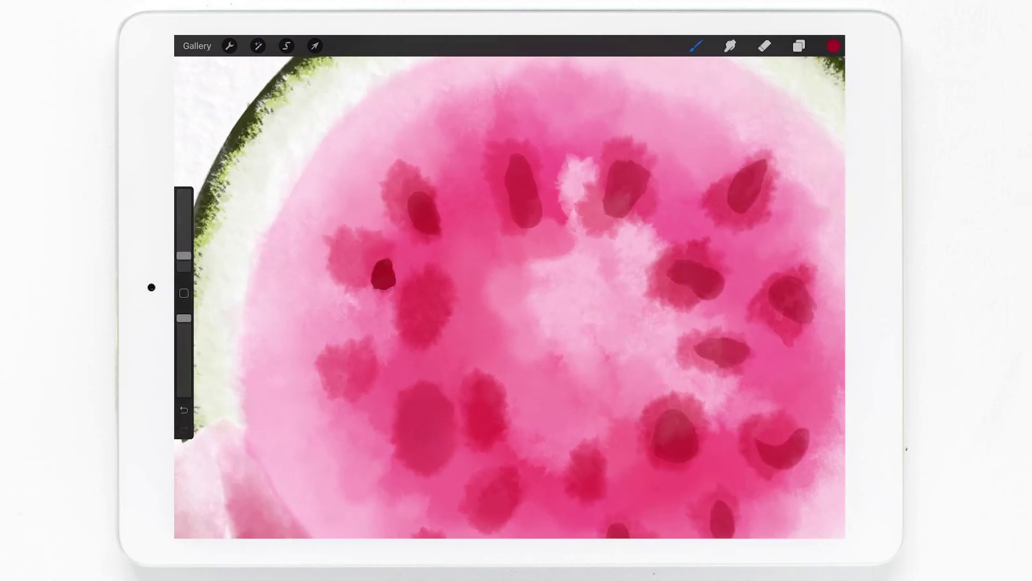
scroll(509, 297, down, 5)
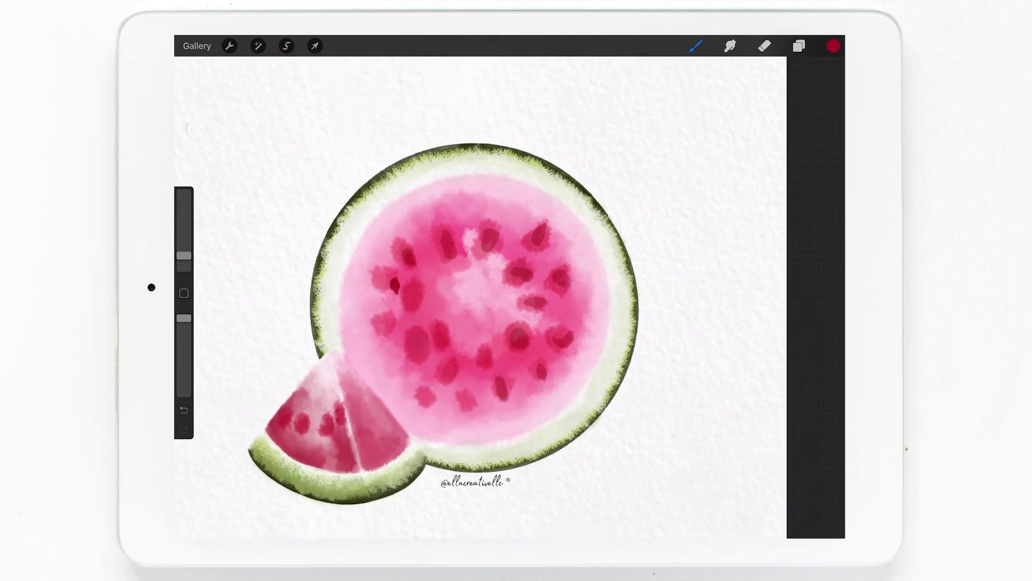
scroll(510, 297, up, 5)
drag(382, 274, 422, 296)
mouse_move(322, 343)
mouse_down()
mouse_move(333, 353)
mouse_move(352, 347)
mouse_move(321, 347)
mouse_up()
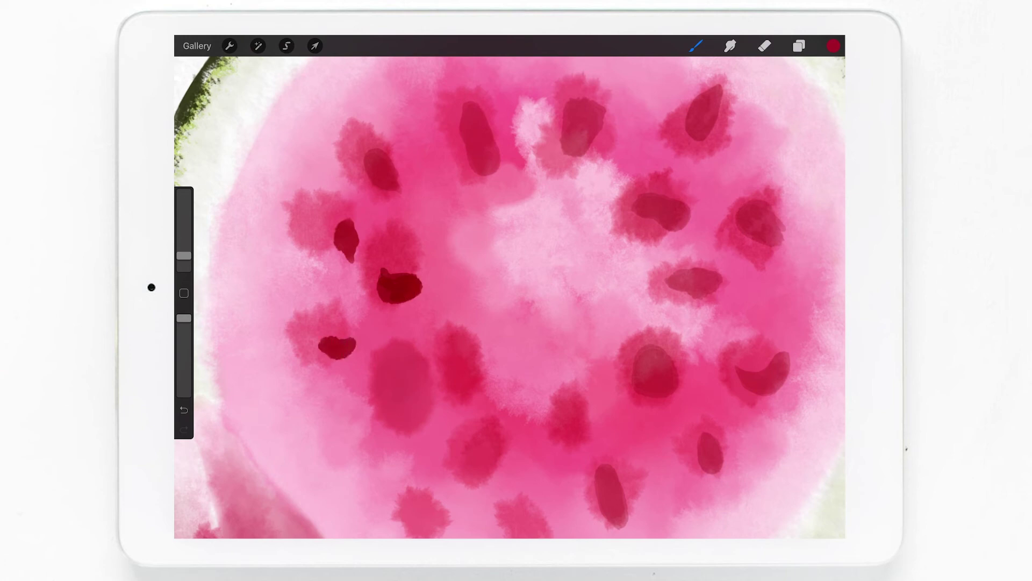
scroll(510, 297, down, 5)
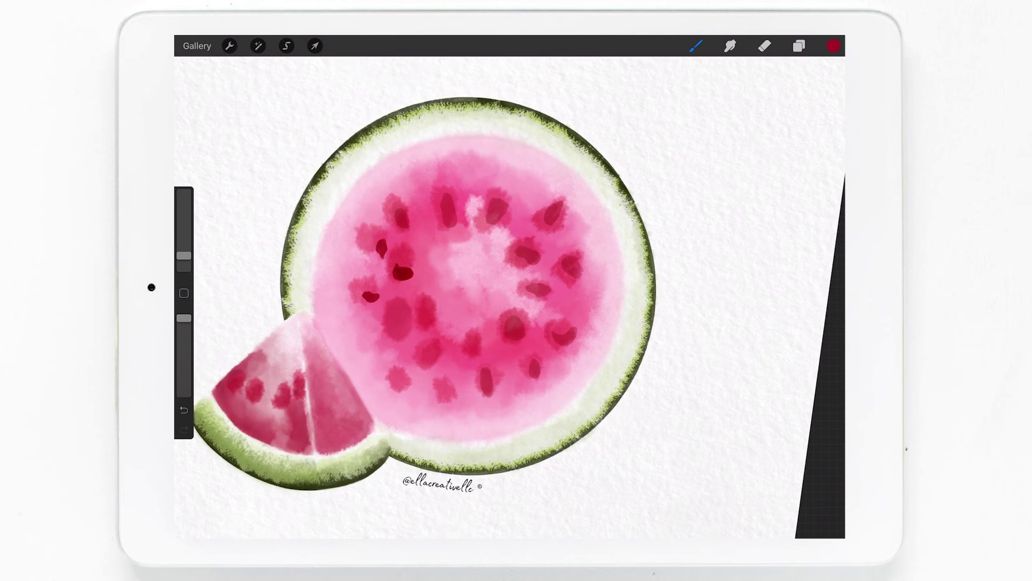
- Lower Layer 28's opacity to about 45%
click(799, 46)
click(808, 212)
drag(831, 252, 739, 252)
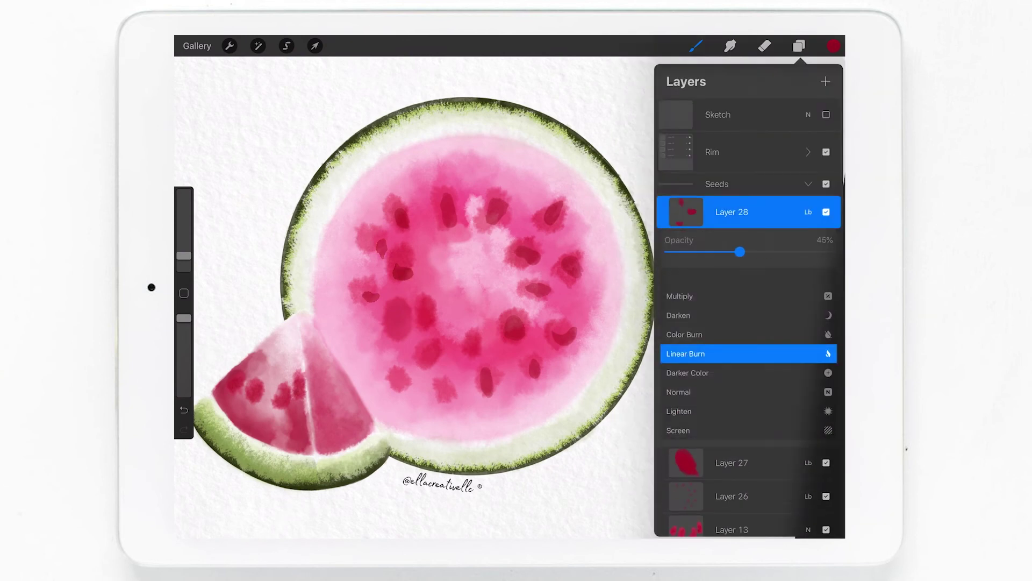
click(808, 212)
- Try merging Layers 28, 27 and 26 with Merge Down, undo, then pinch them together
click(732, 212)
click(615, 293)
click(731, 212)
click(615, 293)
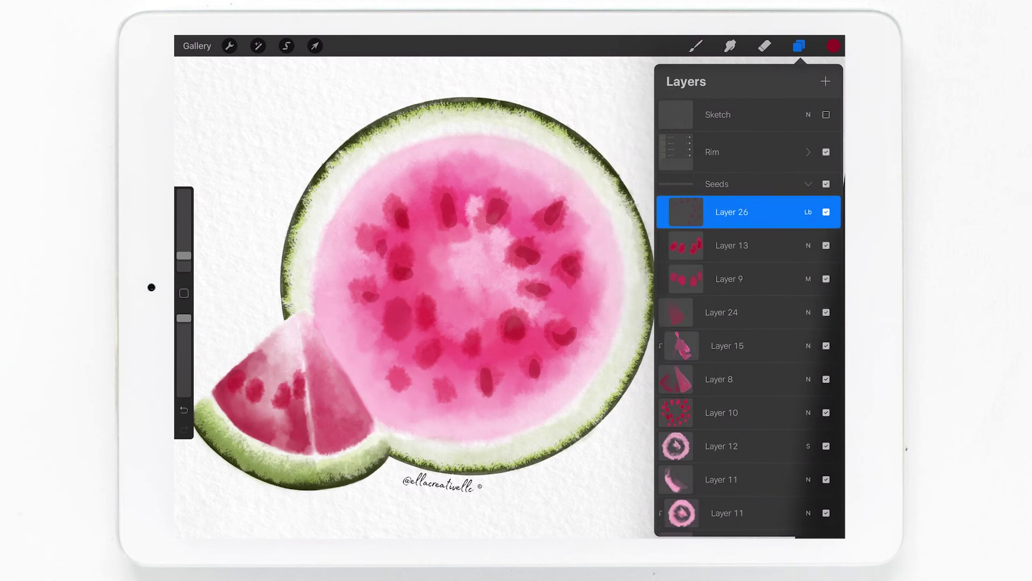
key(ctrl+z)
key(ctrl+z)
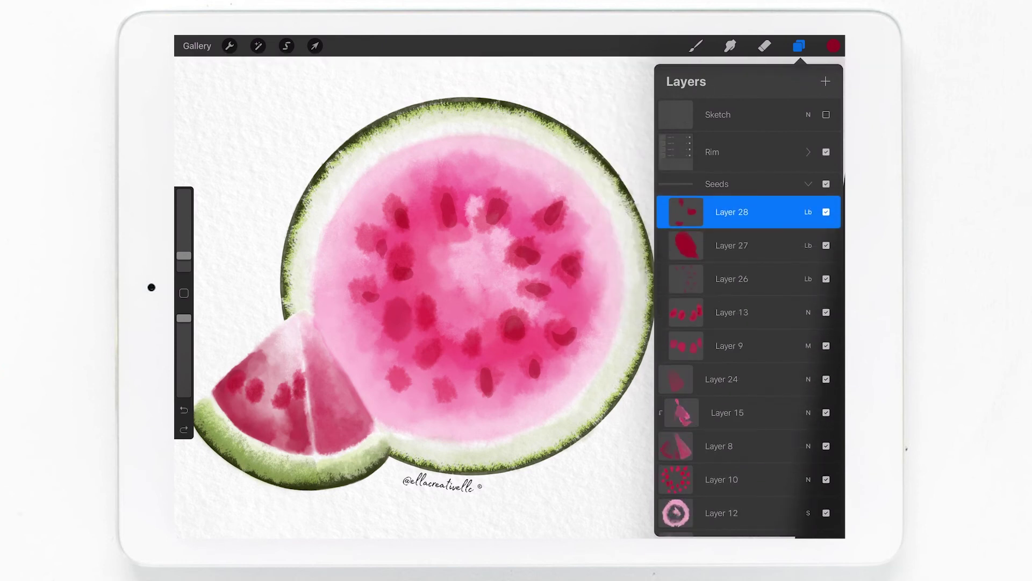
drag(732, 212, 732, 226)
click(808, 203)
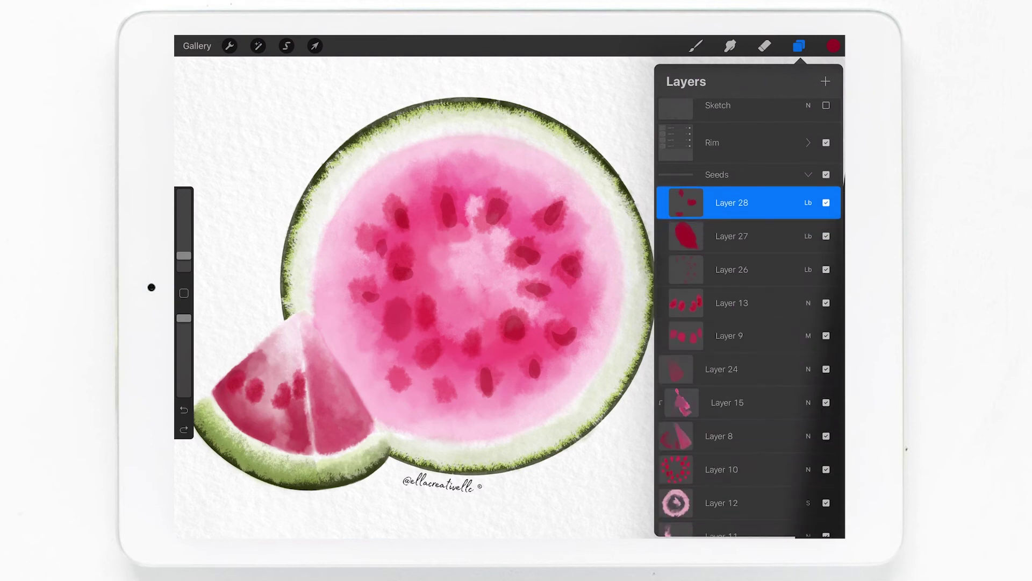
drag(731, 202, 732, 231)
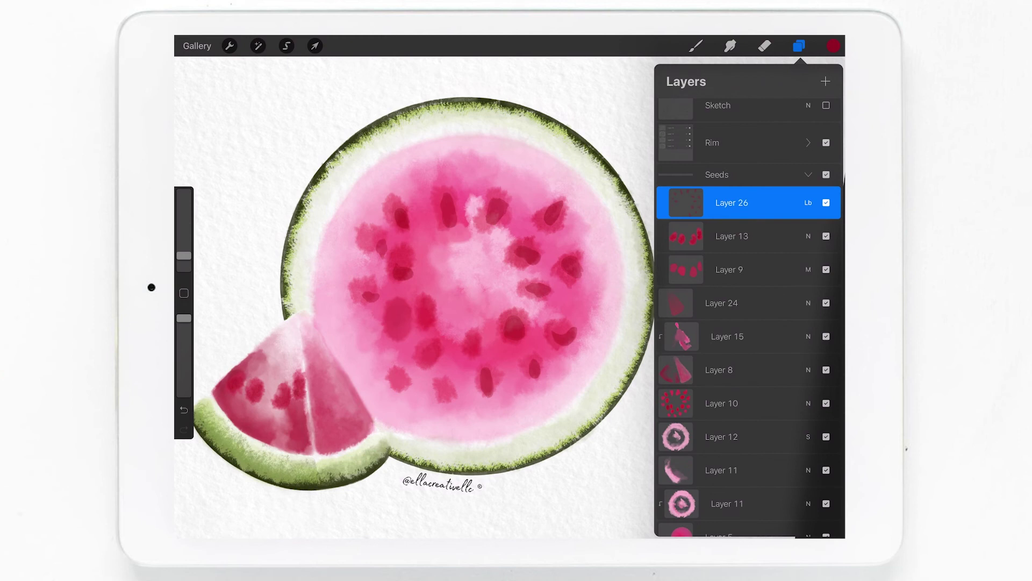
- Paint three more dark red seeds, including one in a pink blotch and one lower-left
scroll(414, 296, up, 5)
click(696, 46)
click(798, 45)
click(799, 46)
drag(386, 274, 384, 312)
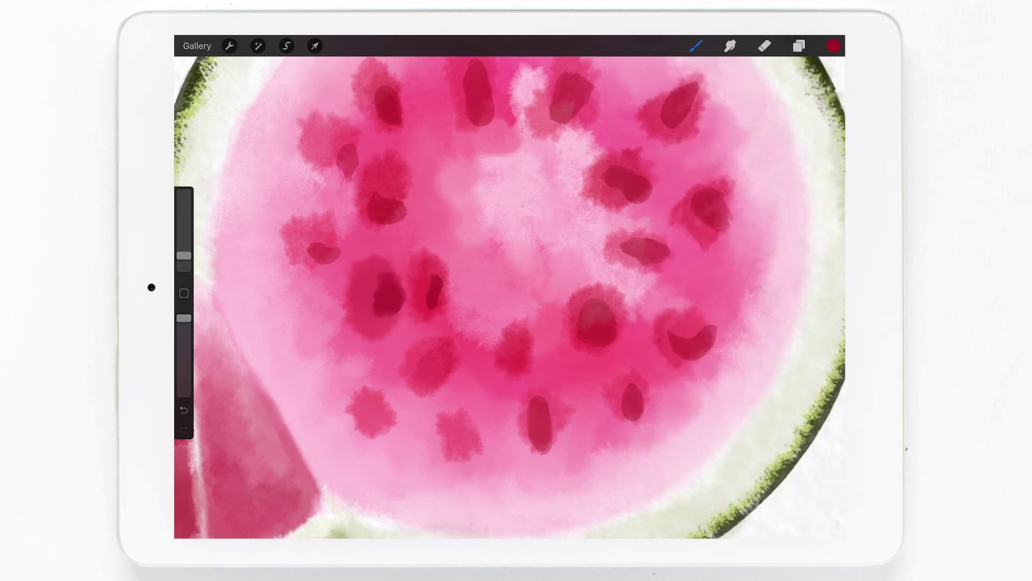
drag(437, 275, 430, 307)
scroll(509, 287, down, 5)
drag(403, 361, 409, 383)
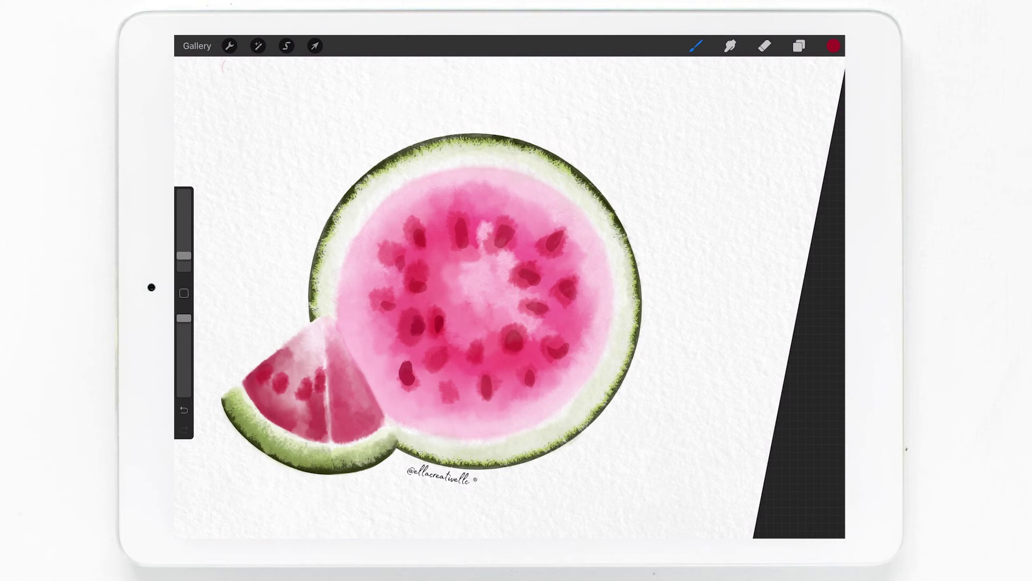
- Set Layer 27 to Linear Burn at about 45% opacity
click(799, 45)
click(808, 212)
drag(747, 334, 747, 408)
click(685, 353)
drag(833, 252, 734, 252)
- Switch to Smudge, touch one seed, and check the current layer's options without changes
click(730, 46)
drag(407, 363, 408, 363)
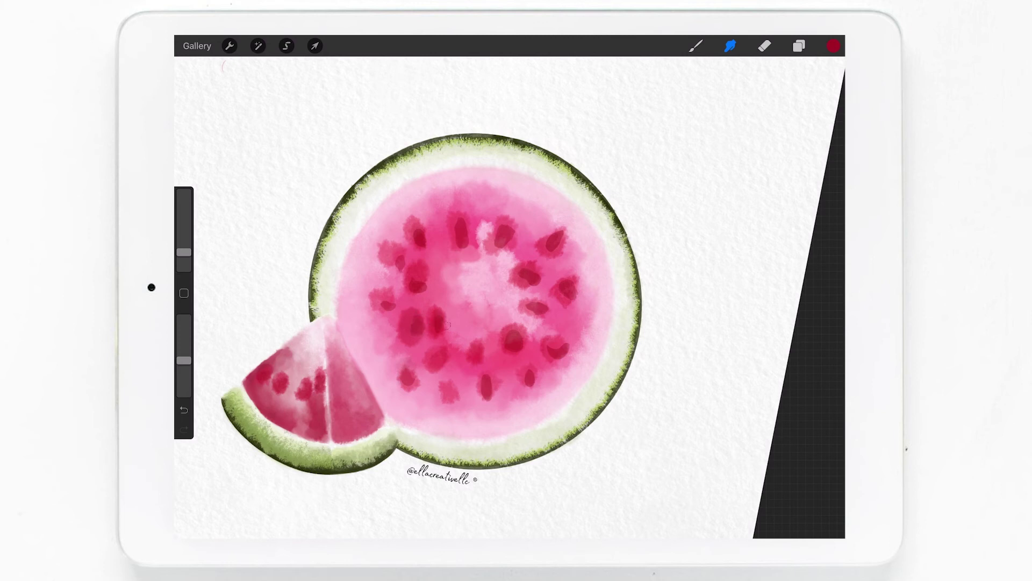
click(799, 46)
click(685, 208)
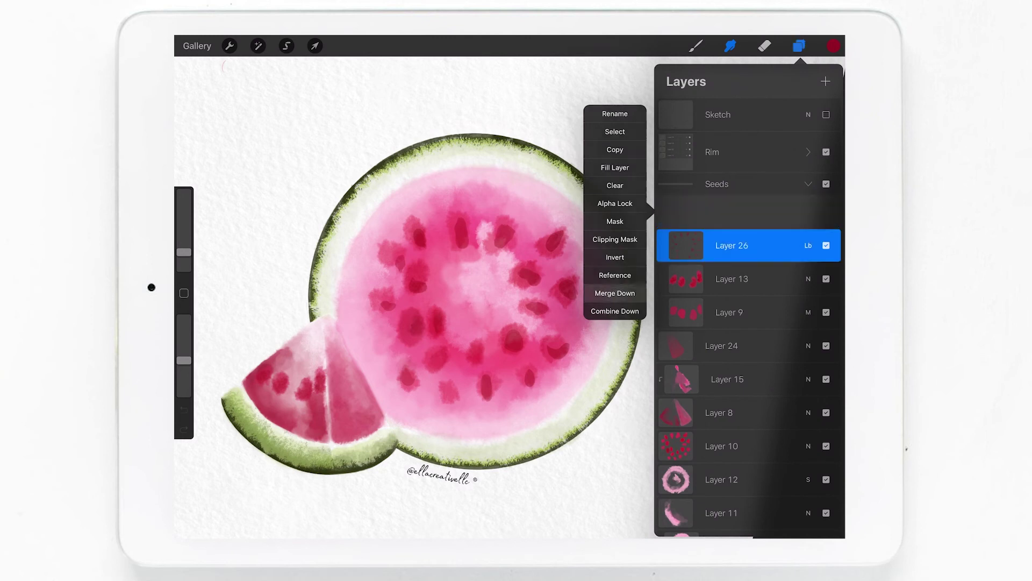
click(799, 46)
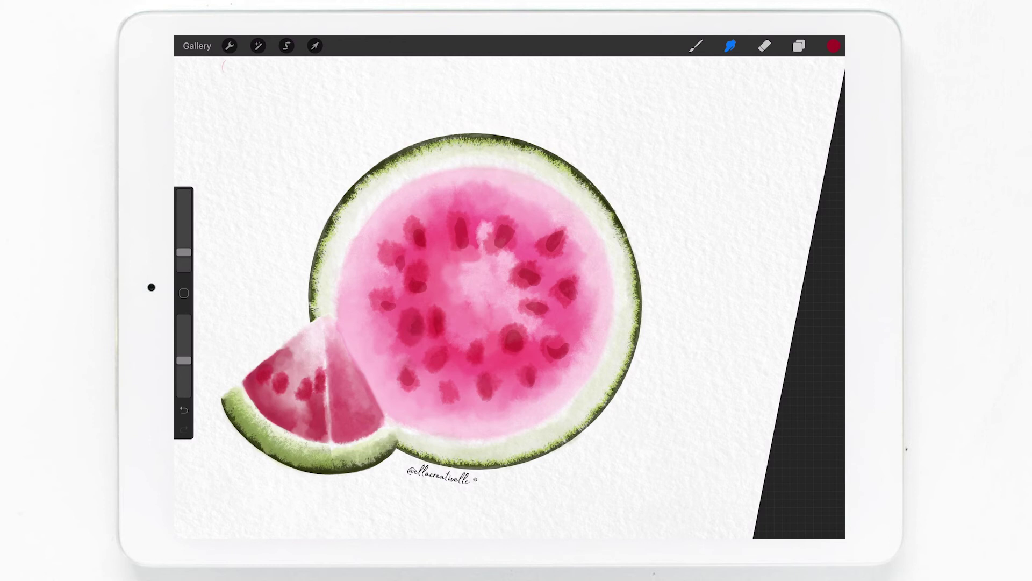
- Zoom in and smudge the hard edges of several seeds into the pink flesh
drag(184, 252, 184, 247)
scroll(484, 295, up, 5)
drag(184, 246, 184, 252)
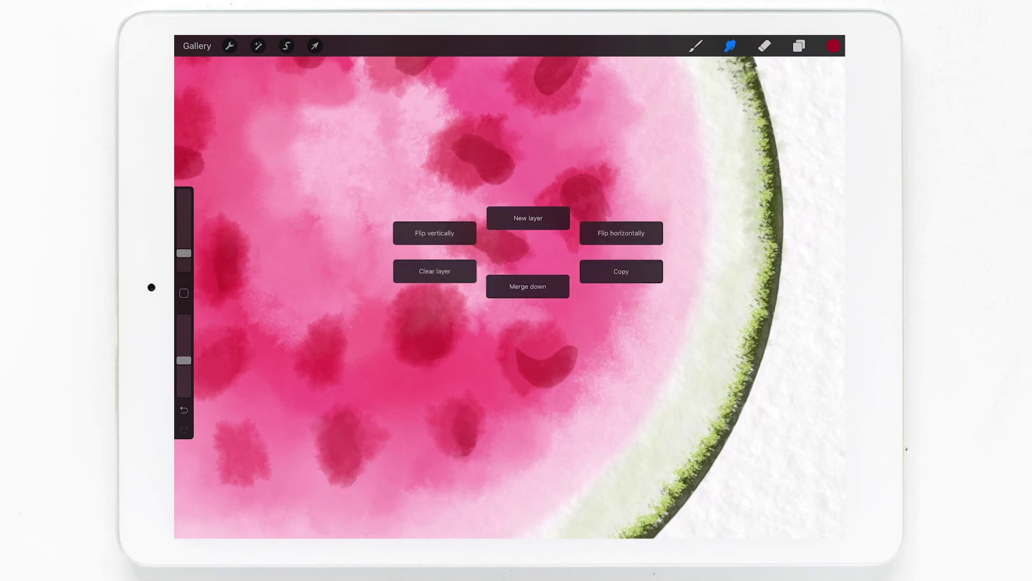
mouse_move(523, 383)
mouse_down()
mouse_move(564, 384)
mouse_move(558, 350)
mouse_move(573, 345)
mouse_up()
drag(532, 391, 529, 402)
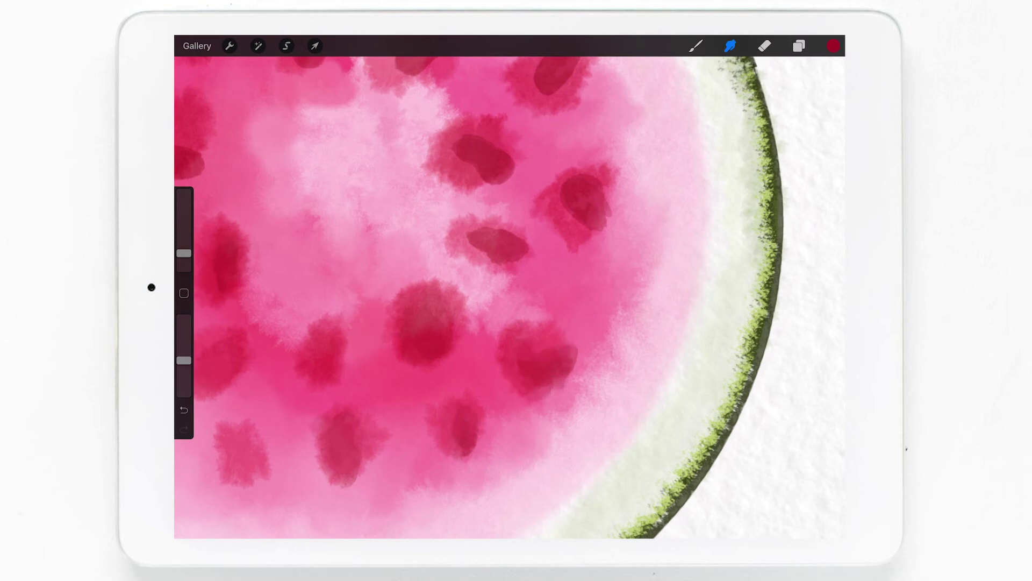
drag(183, 254, 184, 249)
mouse_move(492, 257)
mouse_down()
mouse_move(521, 250)
mouse_move(519, 263)
mouse_up()
mouse_move(471, 234)
mouse_down()
mouse_move(492, 253)
mouse_move(480, 223)
mouse_up()
mouse_move(583, 172)
mouse_down()
mouse_move(613, 220)
mouse_move(602, 237)
mouse_up()
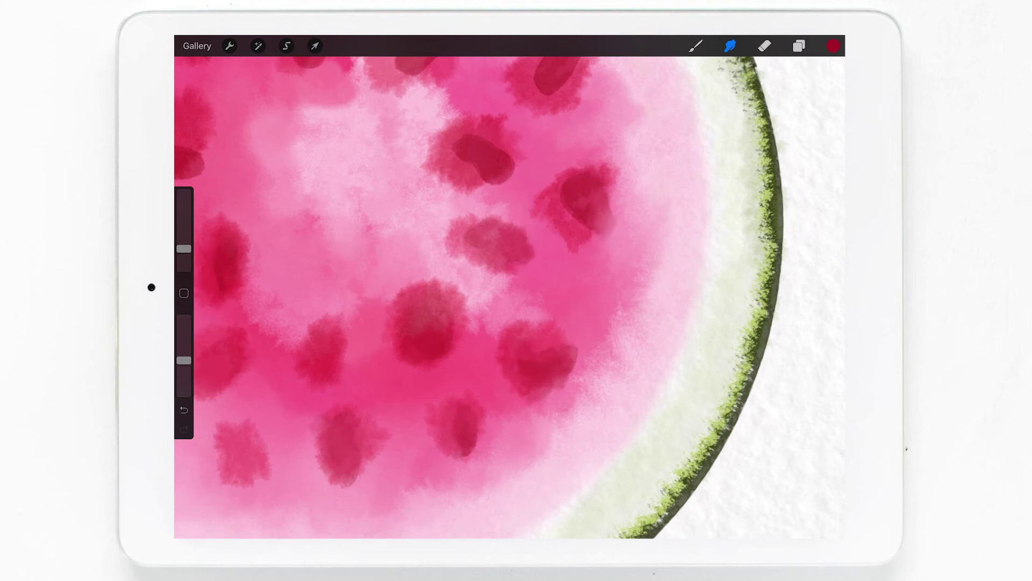
mouse_move(451, 129)
mouse_down()
mouse_move(463, 164)
mouse_move(492, 194)
mouse_move(508, 193)
mouse_move(508, 176)
mouse_up()
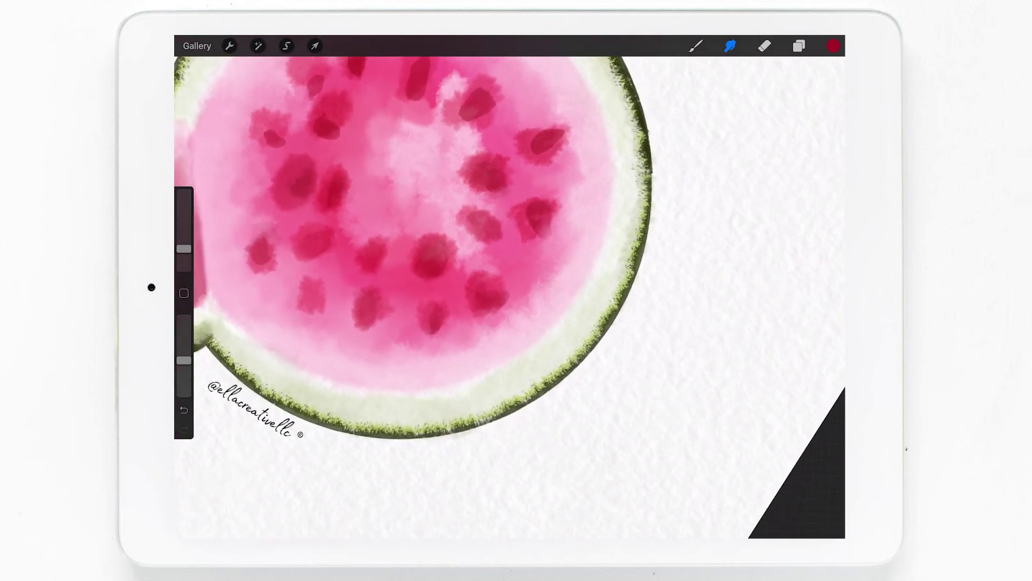
drag(538, 150, 531, 158)
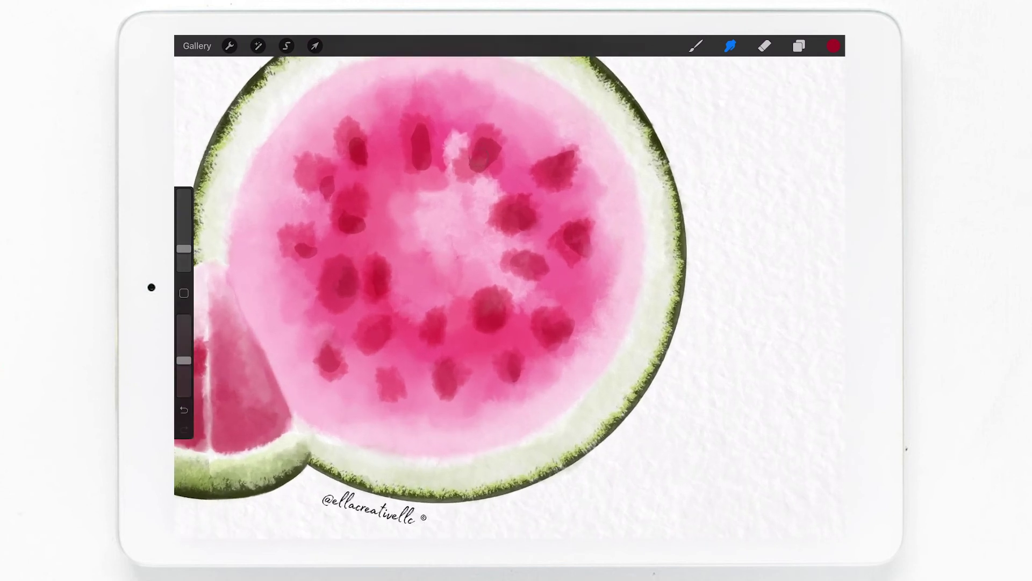
- Deepen several seeds with small dark dabs on their edges and sides
mouse_move(472, 147)
mouse_down()
mouse_move(490, 168)
mouse_move(485, 177)
mouse_up()
click(429, 167)
click(357, 232)
click(353, 213)
drag(349, 144, 350, 162)
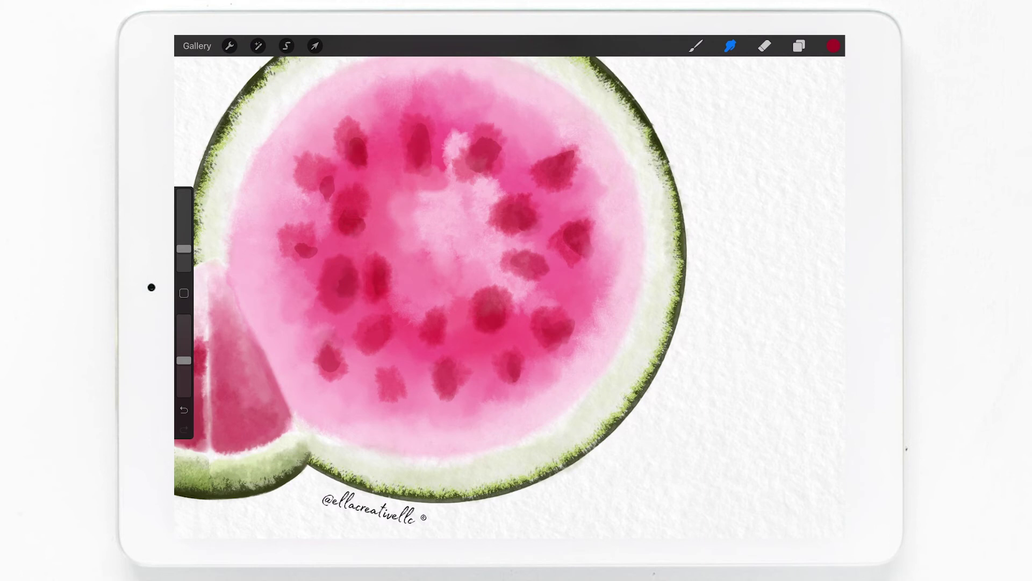
click(320, 183)
click(296, 255)
click(323, 371)
scroll(431, 269, down, 3)
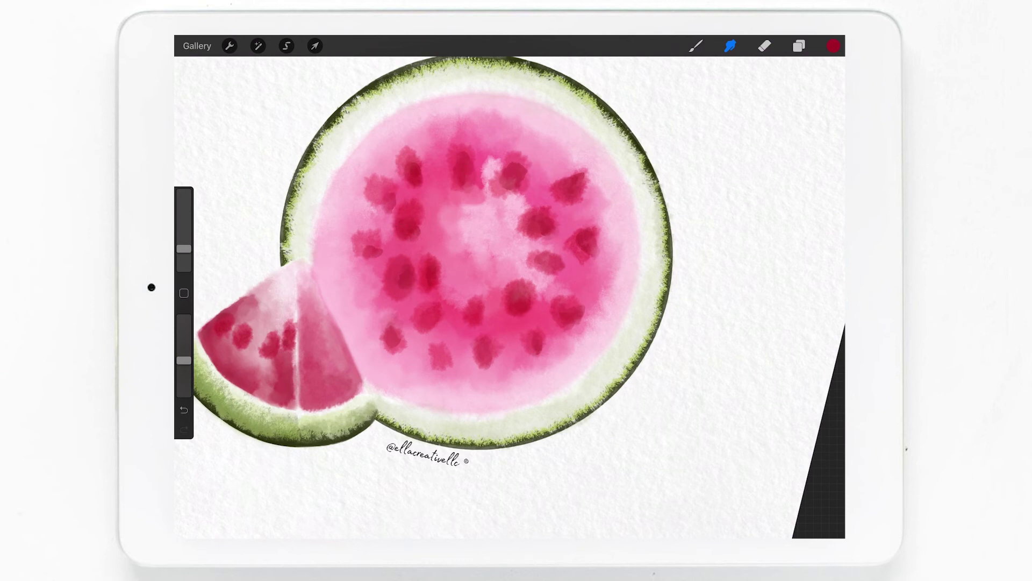
scroll(430, 269, down, 3)
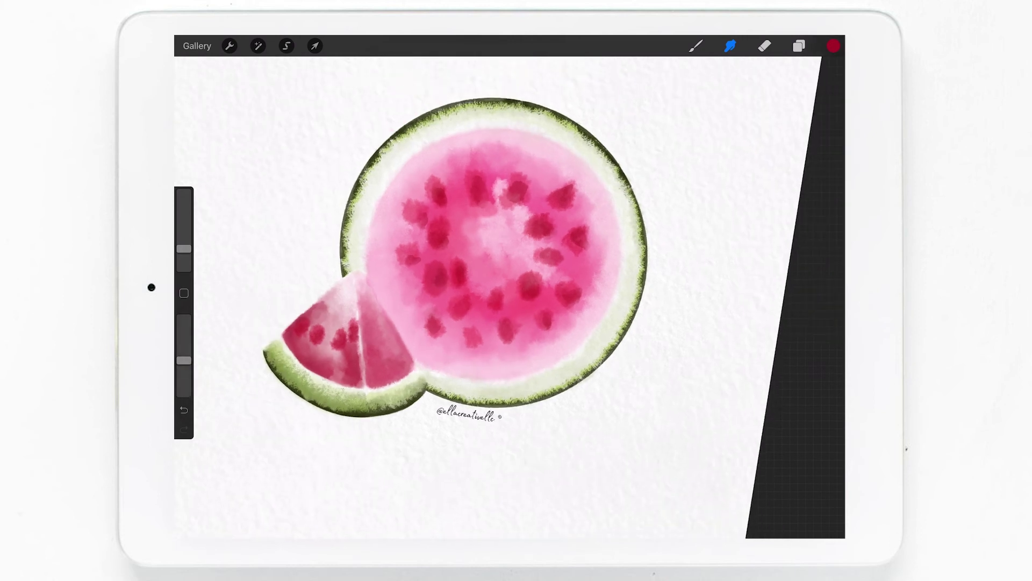
- Paint four dark red seeds on the wedge on Layer 27
click(799, 46)
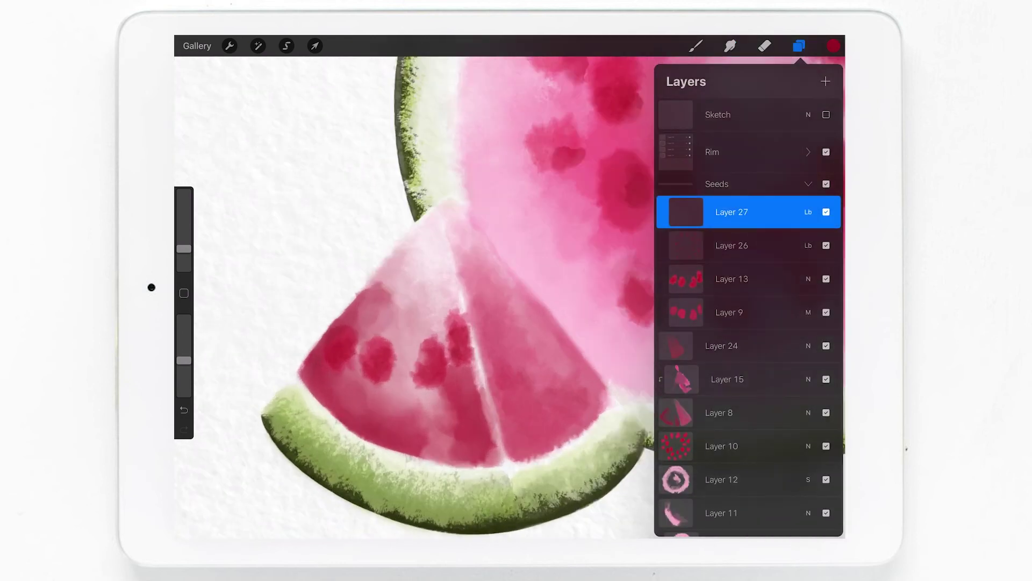
click(695, 46)
drag(339, 351, 383, 377)
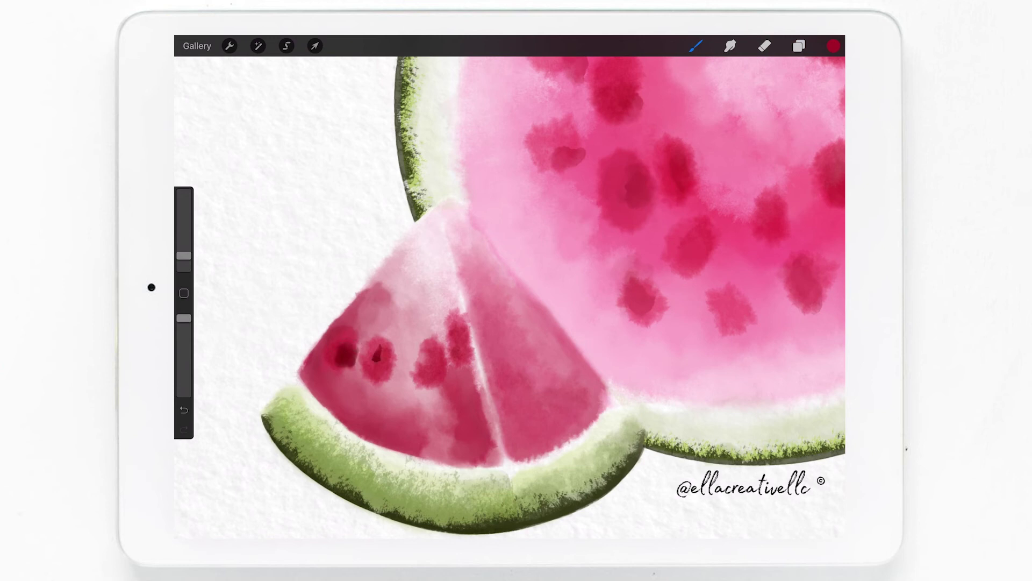
drag(433, 349, 433, 383)
drag(466, 323, 457, 361)
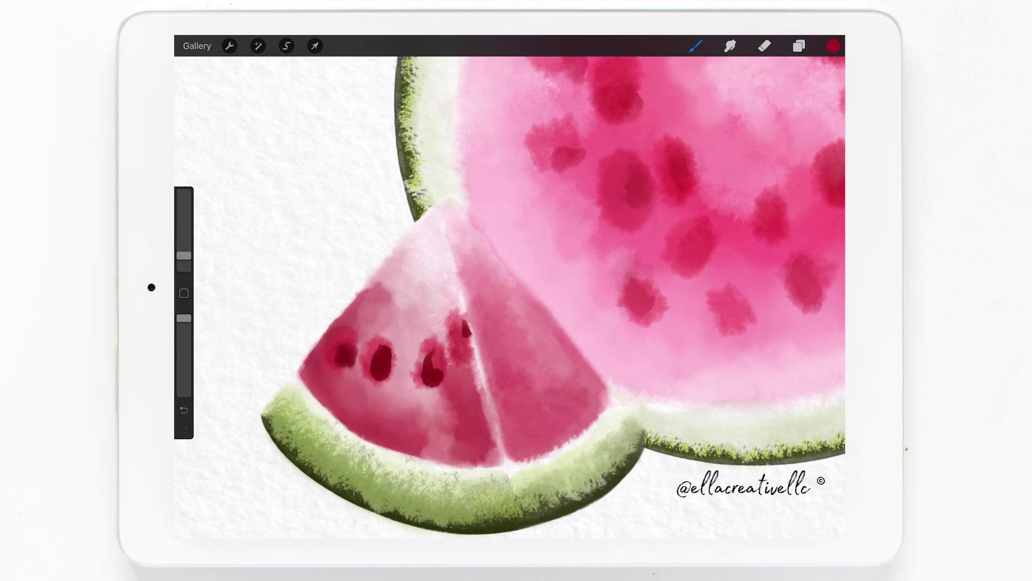
- Smudge the wedge seeds' edges so they blend softly into the pink flesh
click(730, 46)
drag(451, 343, 457, 361)
mouse_move(470, 326)
mouse_down()
mouse_move(469, 372)
mouse_move(433, 388)
mouse_up()
mouse_move(426, 348)
mouse_down()
mouse_move(427, 381)
mouse_move(435, 377)
mouse_up()
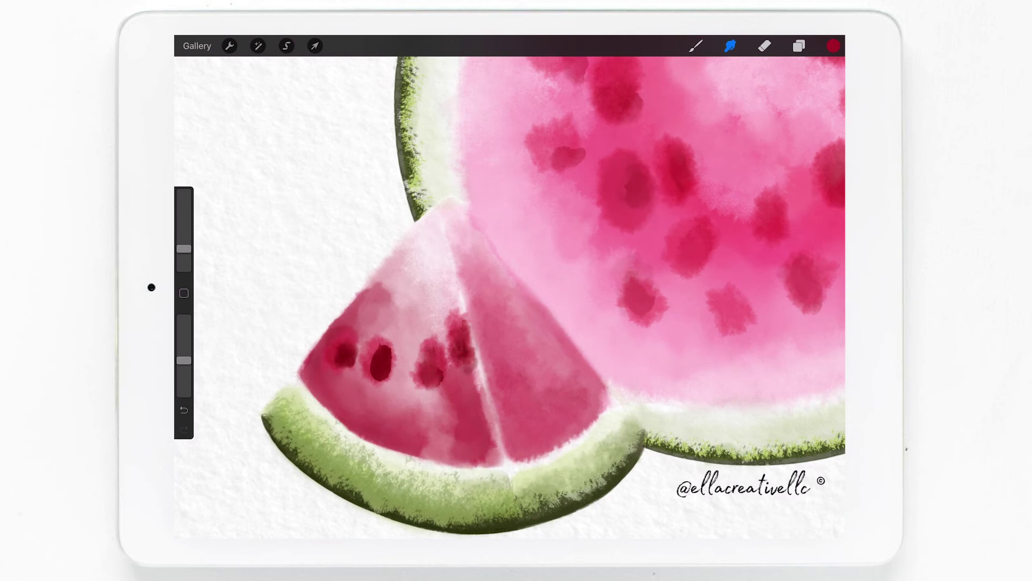
mouse_move(373, 345)
mouse_down()
mouse_move(392, 383)
mouse_move(397, 340)
mouse_move(334, 366)
mouse_move(359, 366)
mouse_move(349, 361)
mouse_up()
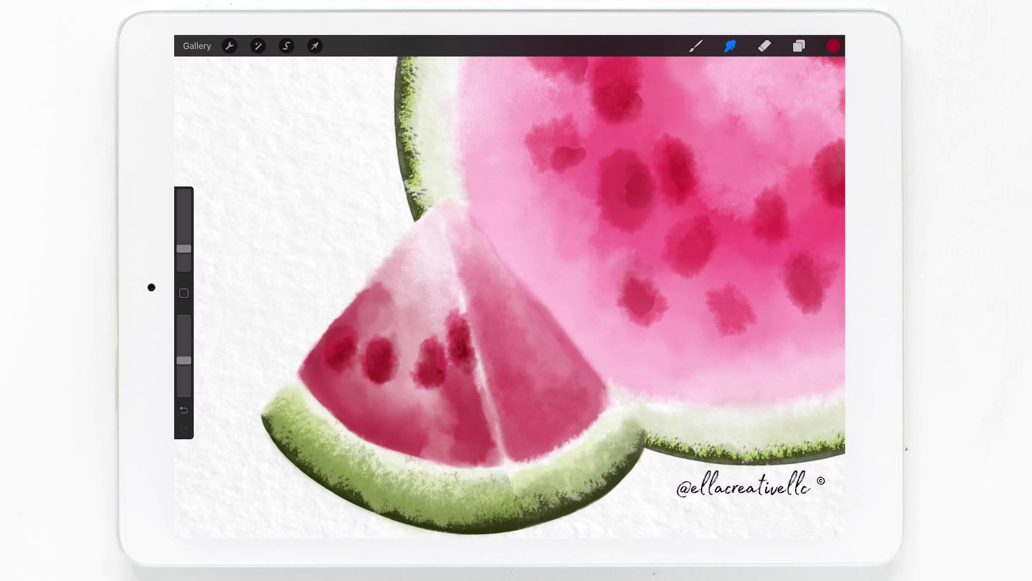
scroll(509, 296, down, 5)
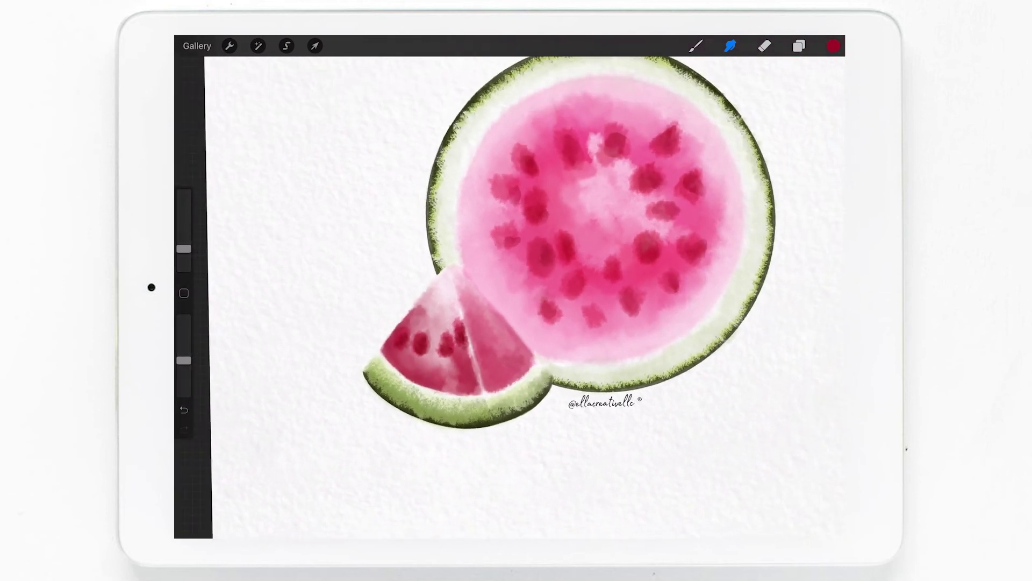
scroll(509, 295, up, 5)
mouse_move(423, 372)
mouse_down()
mouse_move(384, 383)
mouse_move(332, 364)
mouse_up()
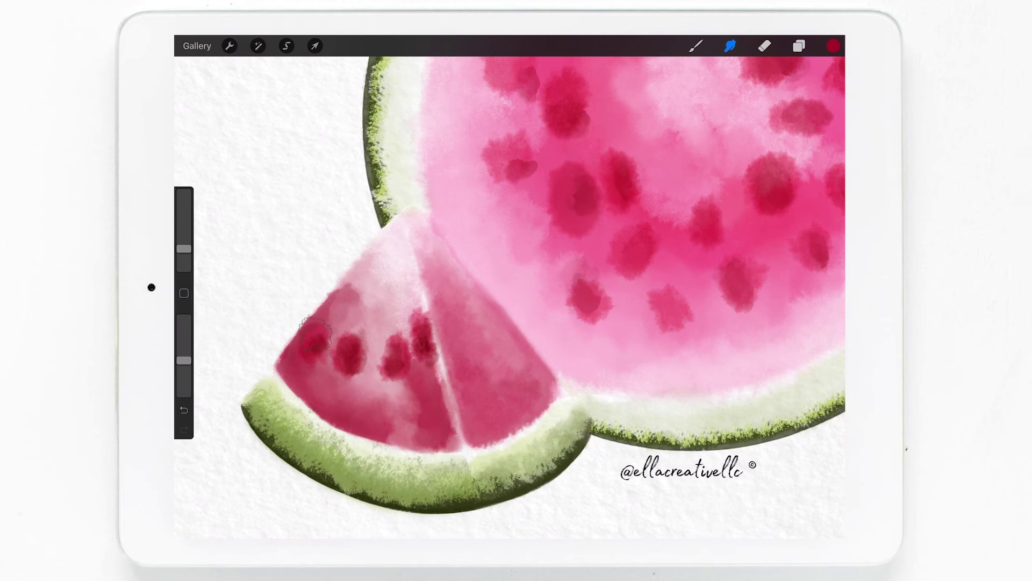
scroll(510, 295, down, 5)
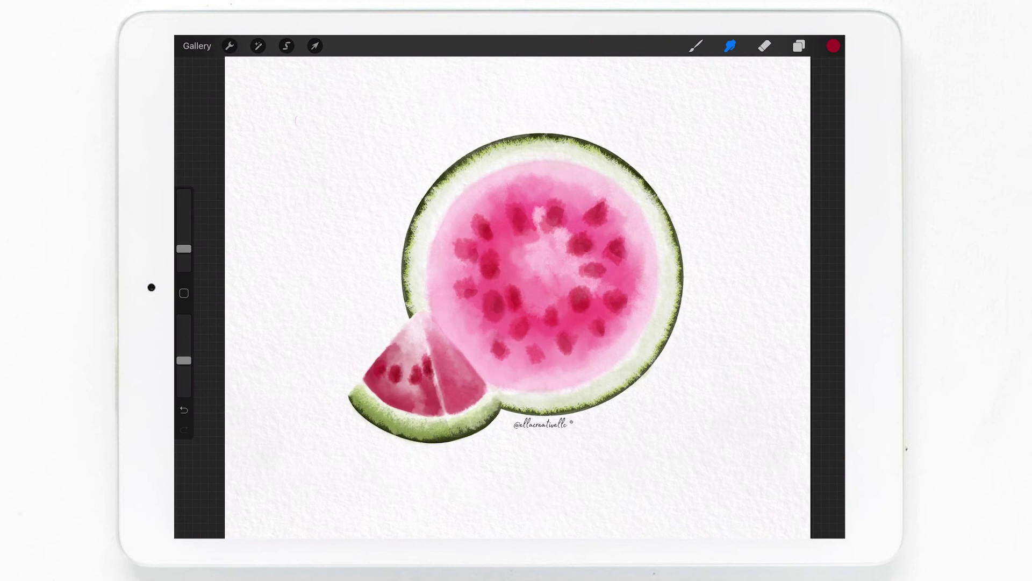
- Show the pencil sketch, collapse the Seeds group and add a new layer above it
click(799, 46)
click(823, 113)
click(799, 46)
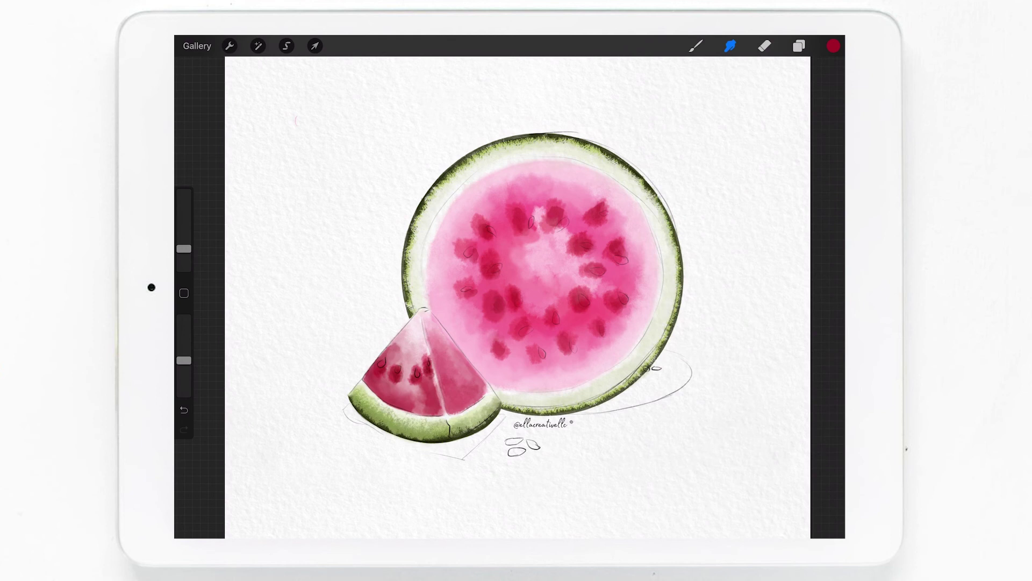
click(799, 46)
click(720, 183)
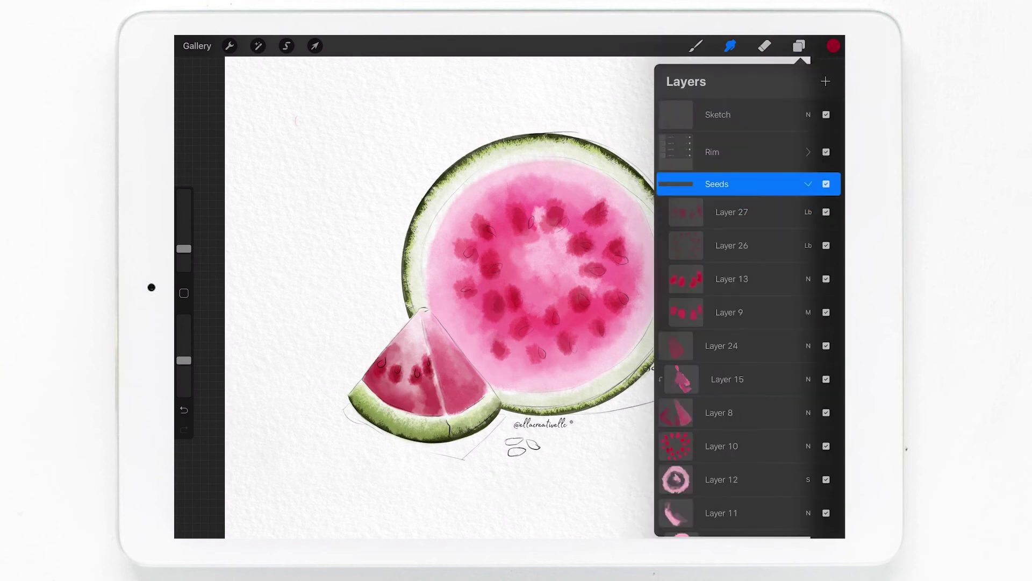
click(808, 188)
click(721, 151)
click(825, 81)
click(730, 46)
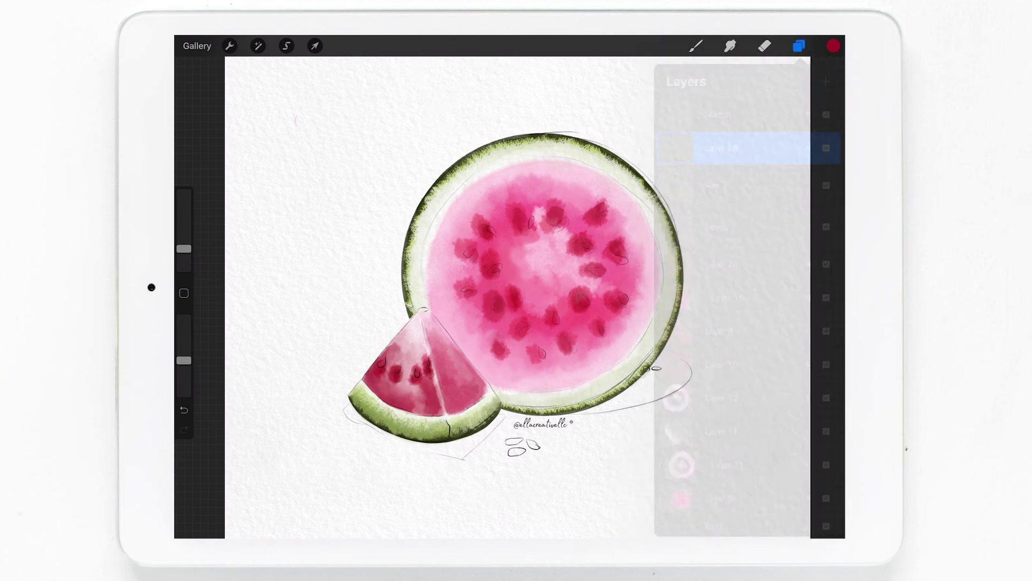
- With a smaller dark red-brown brush, fill the lower and upper-left seed outlines
scroll(505, 295, up, 5)
scroll(505, 296, up, 3)
click(833, 46)
click(787, 233)
click(696, 46)
drag(184, 249, 183, 256)
mouse_move(449, 371)
mouse_down()
mouse_move(457, 390)
mouse_move(483, 373)
mouse_move(470, 369)
mouse_move(452, 387)
mouse_move(487, 368)
mouse_move(467, 386)
mouse_move(473, 369)
mouse_move(489, 372)
mouse_move(458, 372)
mouse_move(486, 375)
mouse_up()
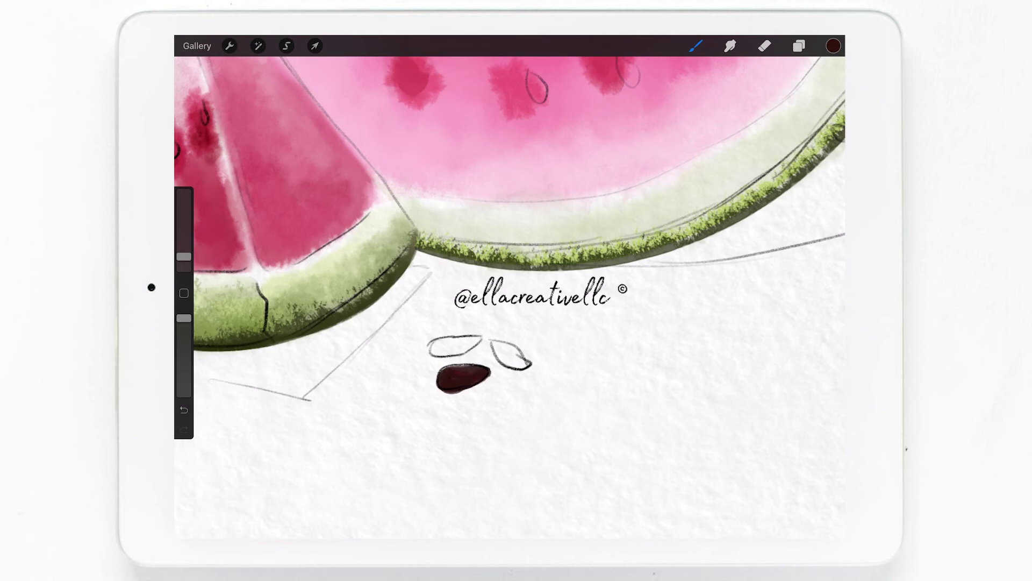
mouse_move(457, 345)
mouse_down()
mouse_move(484, 339)
mouse_move(530, 375)
mouse_up()
mouse_move(484, 341)
mouse_down()
mouse_move(433, 351)
mouse_move(481, 371)
mouse_up()
- Hide the pencil sketch and paint all three loose seeds darker
click(799, 45)
click(826, 114)
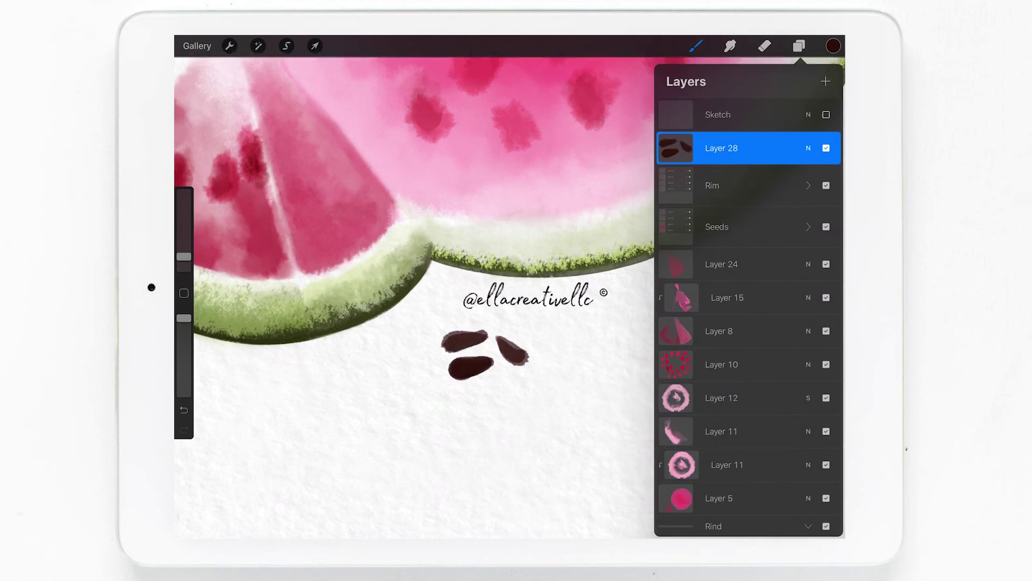
click(695, 46)
mouse_move(468, 325)
mouse_down()
mouse_move(511, 363)
mouse_move(389, 376)
mouse_up()
drag(452, 368, 463, 357)
drag(446, 321, 379, 340)
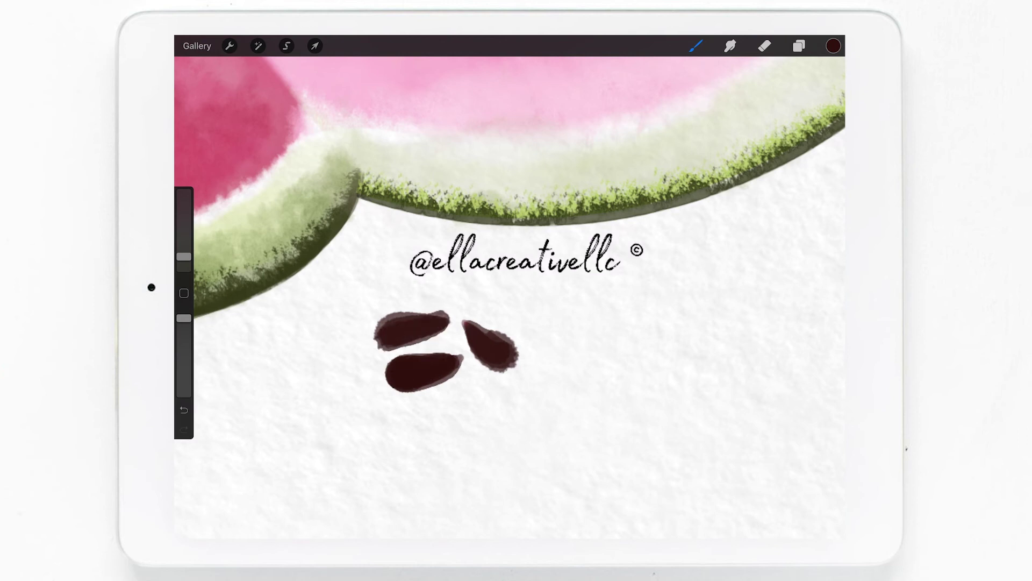
- Erase the halos around the loose seeds and clean the top-left seed's tip
click(764, 46)
mouse_move(487, 326)
mouse_down()
mouse_move(517, 347)
mouse_move(520, 366)
mouse_move(520, 340)
mouse_move(477, 371)
mouse_up()
mouse_move(449, 307)
mouse_down()
mouse_move(412, 313)
mouse_move(375, 350)
mouse_up()
mouse_move(461, 359)
mouse_down()
mouse_move(436, 391)
mouse_move(460, 347)
mouse_move(430, 387)
mouse_move(460, 349)
mouse_up()
drag(184, 254, 184, 258)
drag(377, 344, 438, 336)
mouse_move(376, 327)
mouse_down()
mouse_move(380, 344)
mouse_move(398, 345)
mouse_move(379, 347)
mouse_up()
- Trim and slim the right seed's left, lower and upper-right edges
scroll(510, 295, down, 5)
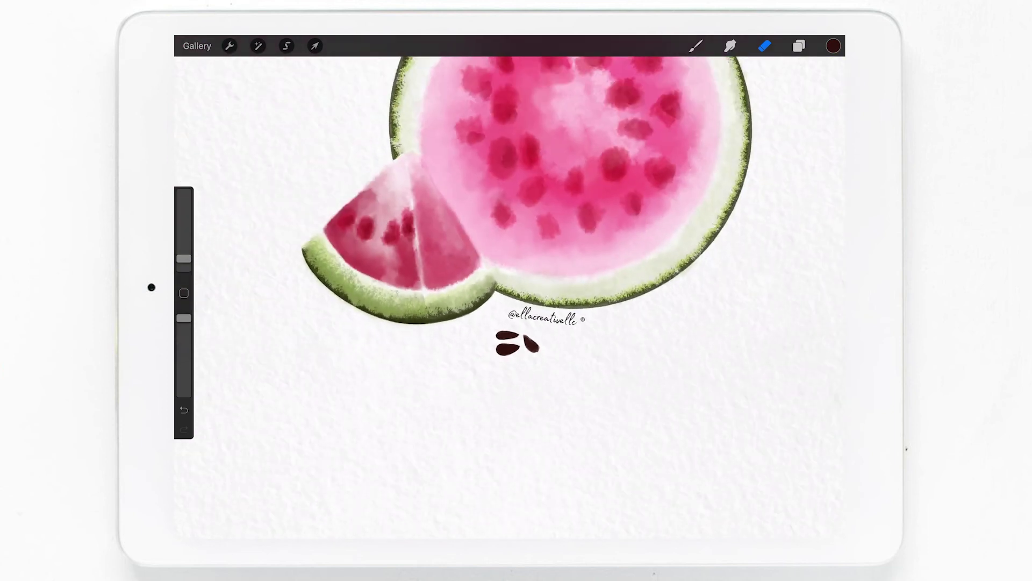
scroll(560, 361, up, 3)
scroll(560, 361, up, 2)
mouse_move(452, 281)
mouse_down()
mouse_move(457, 315)
mouse_move(501, 327)
mouse_up()
mouse_move(464, 285)
mouse_down()
mouse_move(490, 302)
mouse_move(499, 331)
mouse_up()
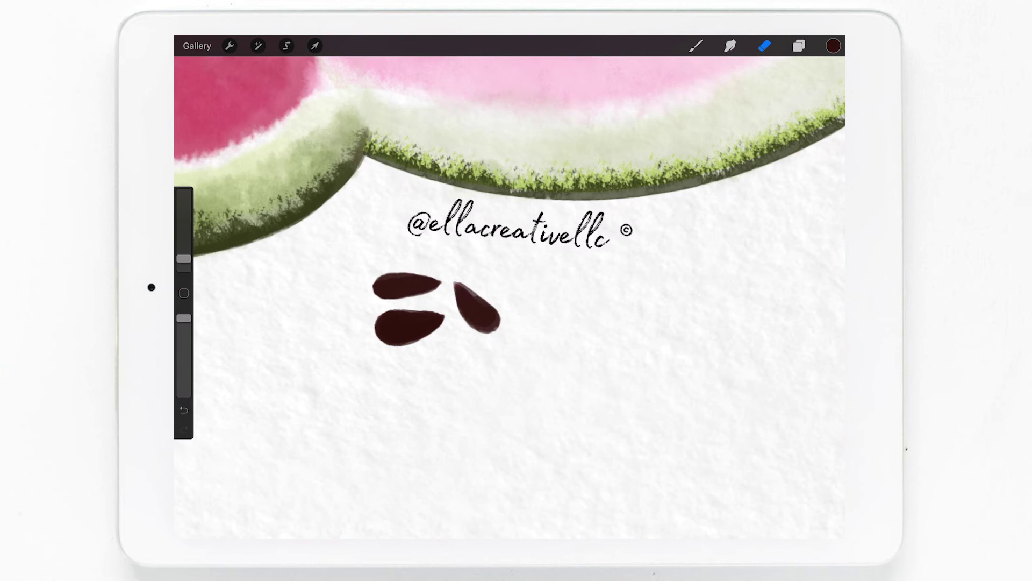
- Add a new layer set as a clipping mask over the seed layer
click(799, 46)
click(826, 81)
click(676, 148)
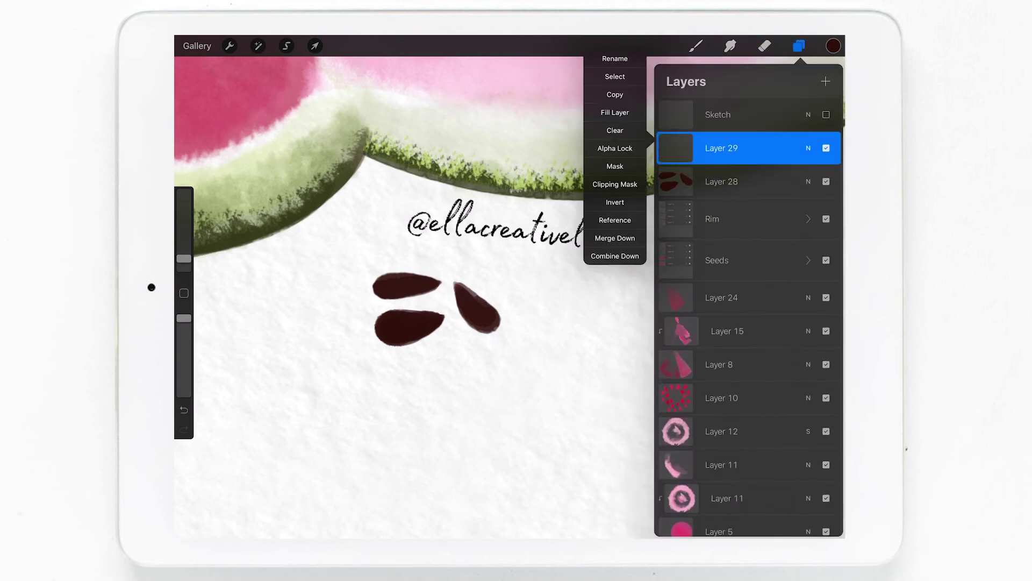
click(753, 148)
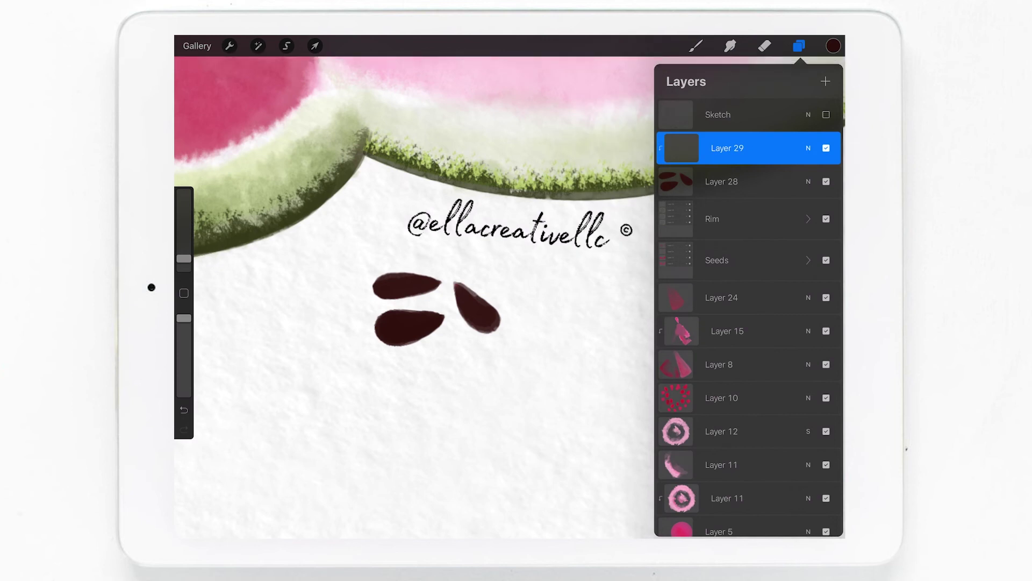
- With a white 3% brush, paint highlights on the lower-left and upper-left seeds
click(833, 46)
click(833, 46)
click(696, 46)
click(833, 45)
click(667, 93)
click(833, 46)
drag(184, 256, 184, 260)
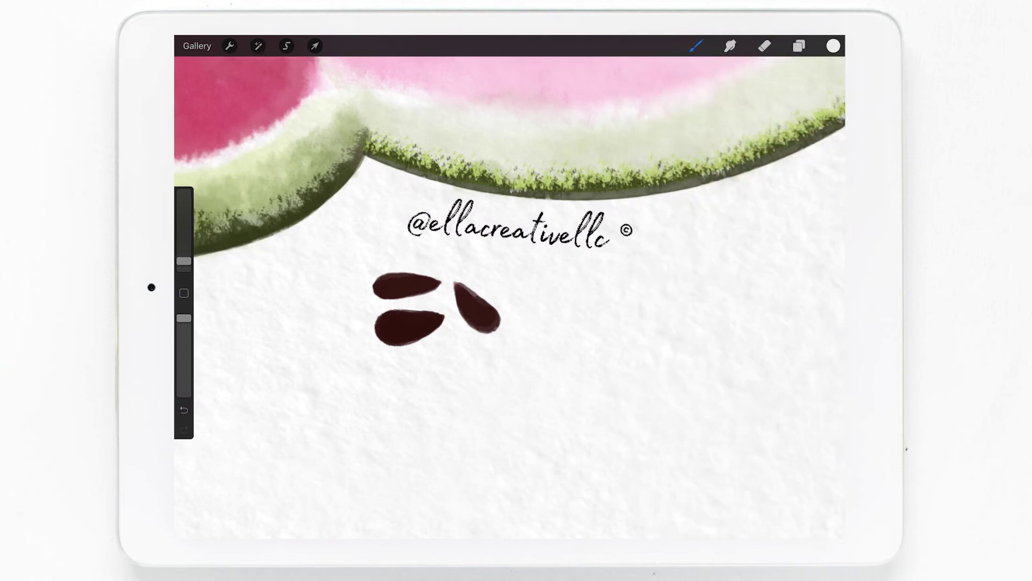
drag(402, 319, 388, 326)
drag(491, 309, 495, 326)
key(ctrl+z)
drag(397, 294, 381, 290)
scroll(511, 290, down, 5)
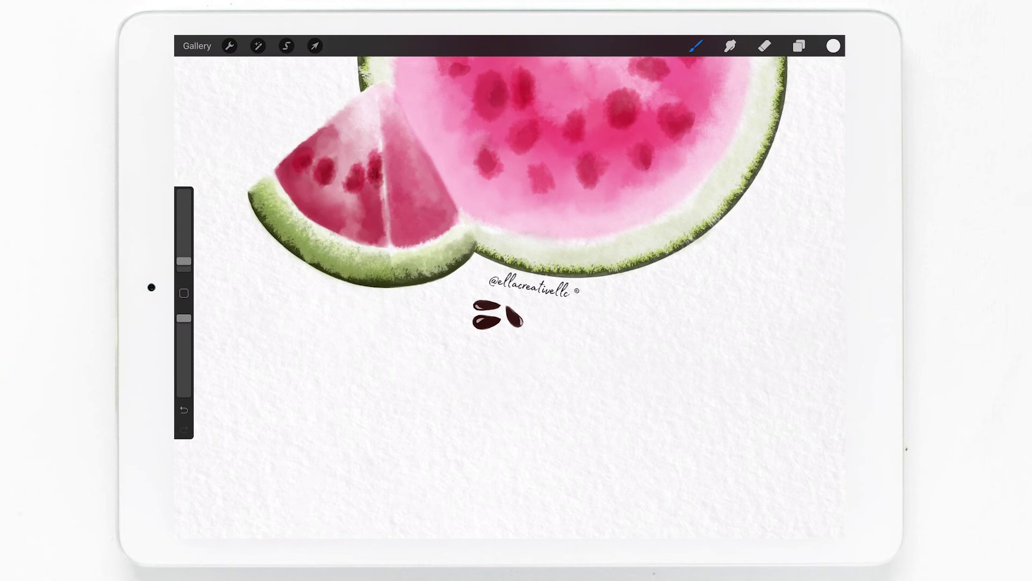
- Duplicate the highlight layer and set its blend mode to Screen
click(799, 46)
drag(780, 148, 699, 148)
click(747, 148)
click(682, 148)
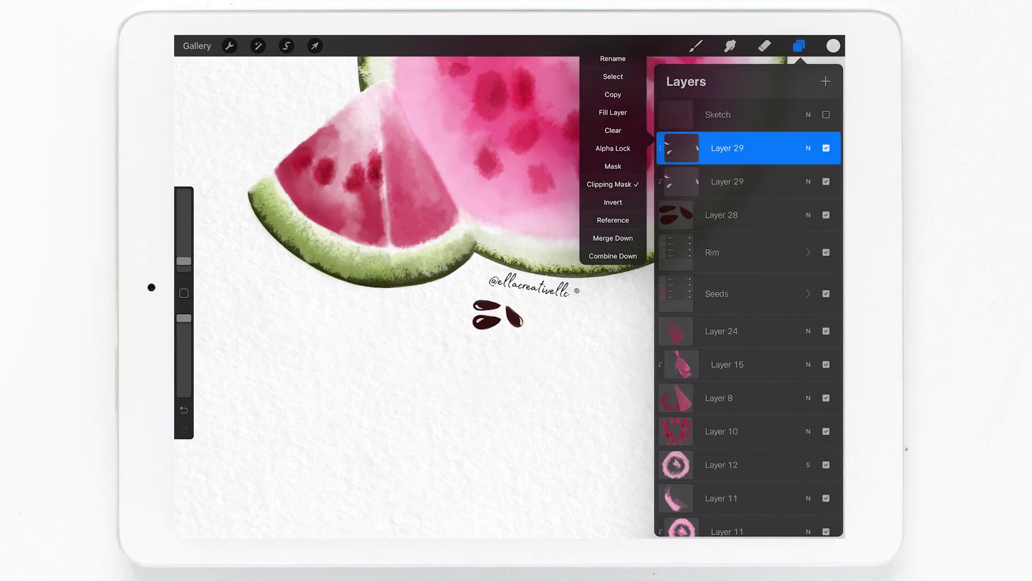
click(808, 147)
scroll(747, 290, down, 1)
click(679, 290)
scroll(747, 291, down, 1)
click(679, 291)
click(808, 148)
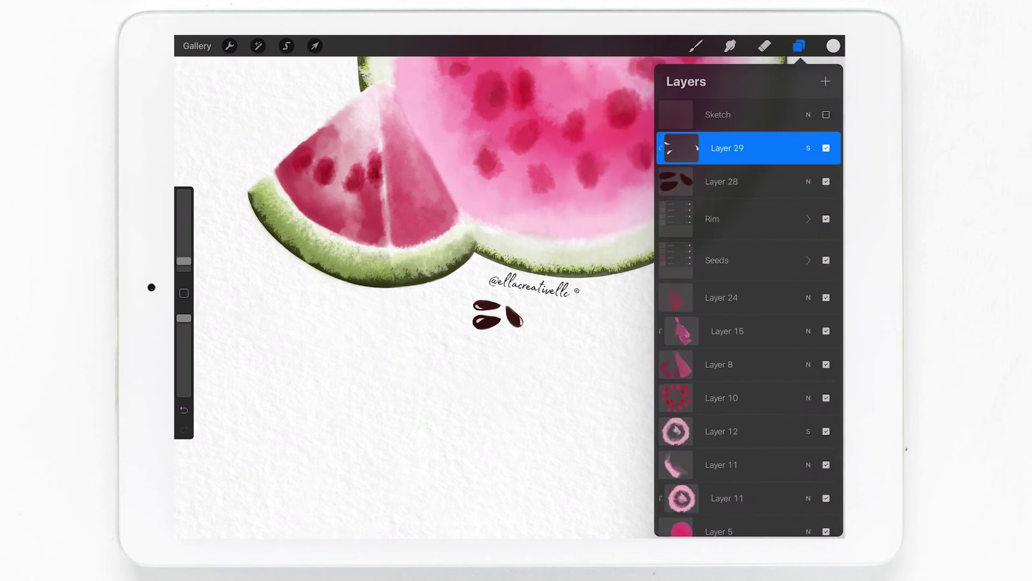
click(258, 46)
click(242, 270)
- Leave the Hue/Saturation/Brightness adjustment and dab a small white dot on the upper-left seed
click(696, 46)
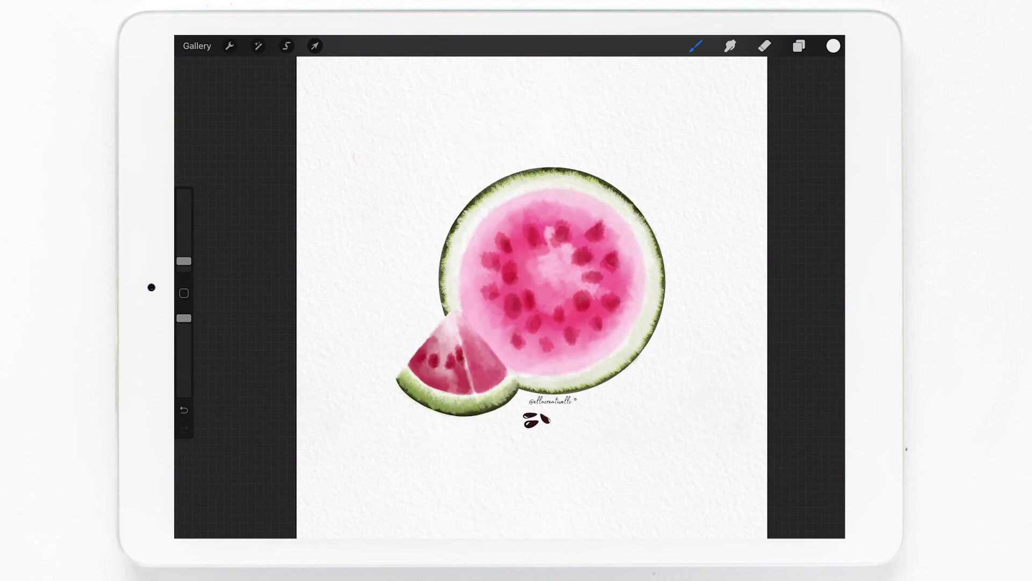
scroll(538, 408, up, 3)
scroll(538, 409, up, 3)
click(799, 45)
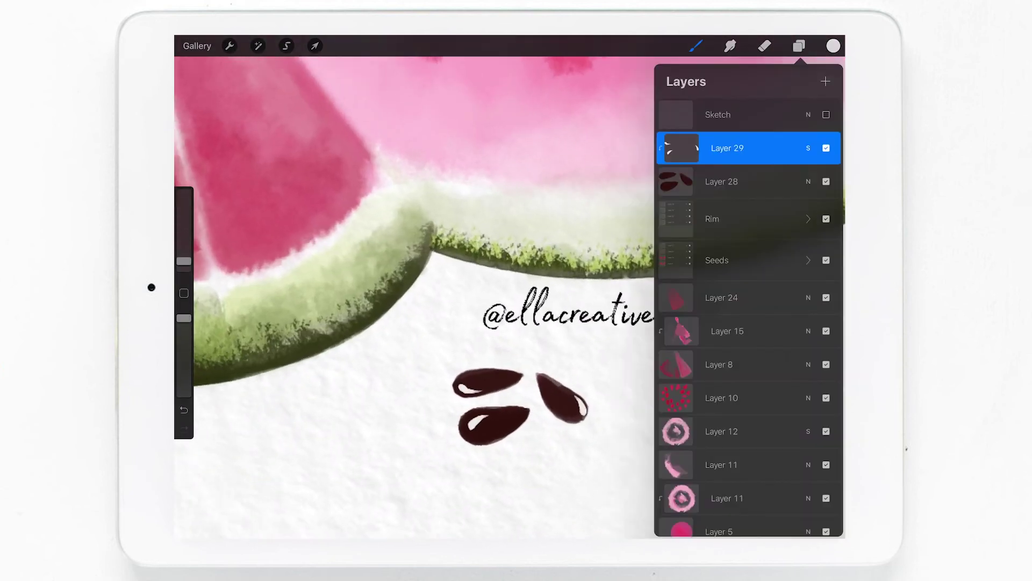
click(799, 46)
click(483, 382)
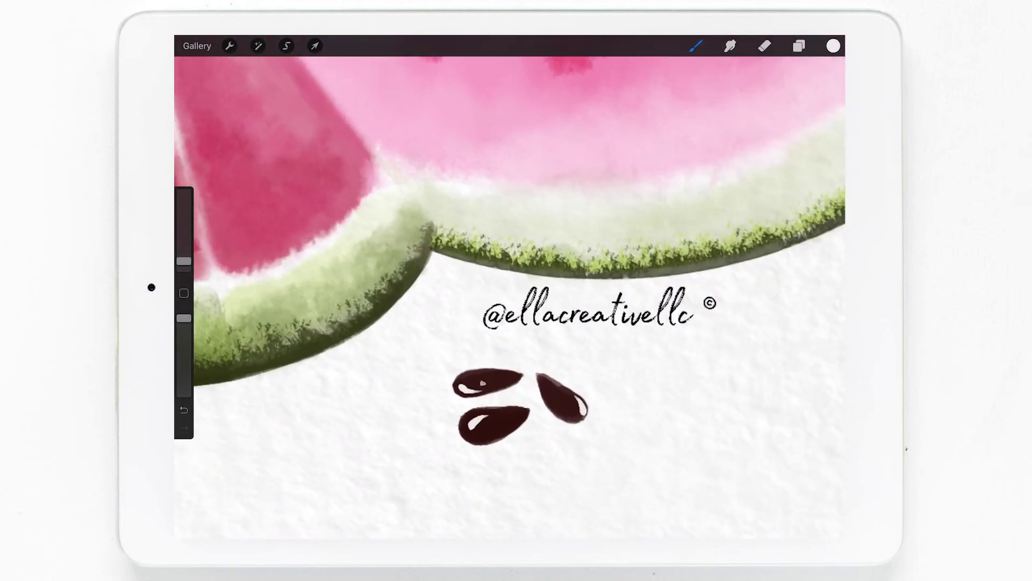
- Repaint the upper-left seed's highlight on Layer 30, undoing unwanted strokes
scroll(529, 407, up, 3)
drag(415, 364, 448, 373)
key(ctrl+z)
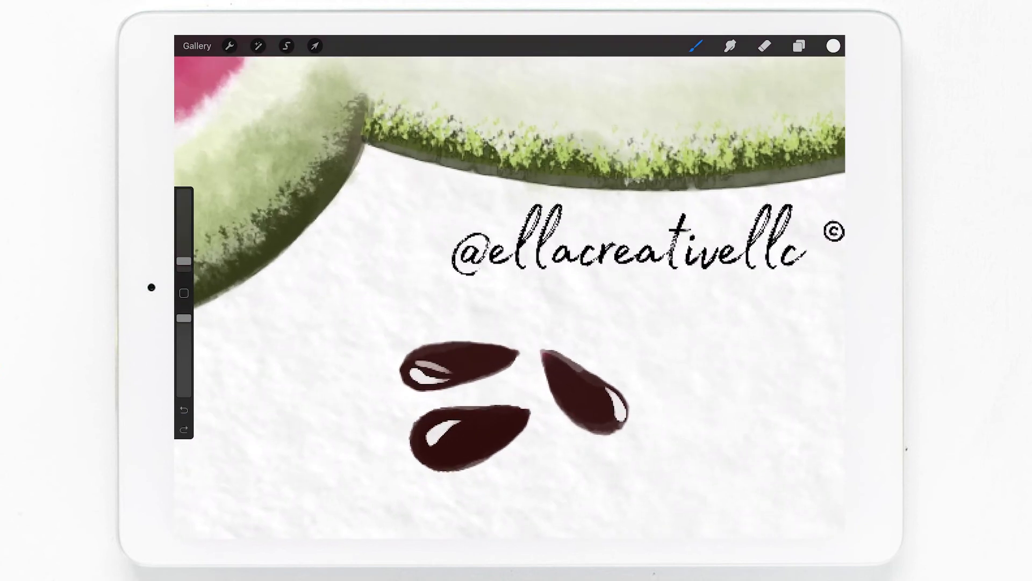
key(ctrl+z)
drag(441, 373, 469, 369)
mouse_move(441, 373)
mouse_down()
mouse_move(467, 368)
mouse_move(442, 376)
mouse_up()
key(ctrl+z)
- Set Layer 30 to Screen, merge it down into Layer 29, and zoom out
click(799, 46)
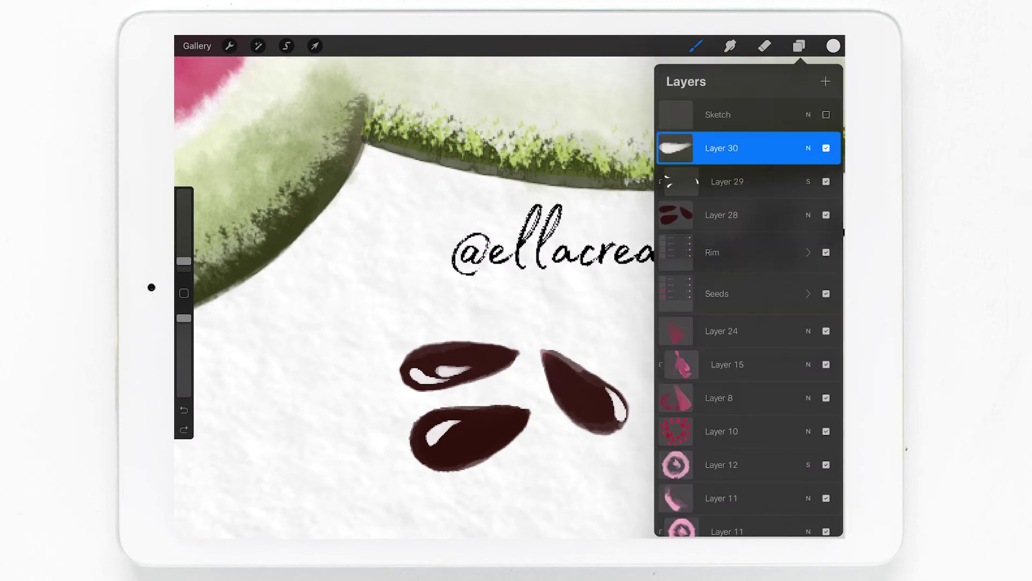
mouse_move(779, 148)
mouse_down()
mouse_move(699, 148)
mouse_move(779, 147)
mouse_up()
click(808, 148)
scroll(747, 296, down, 2)
click(747, 296)
click(722, 148)
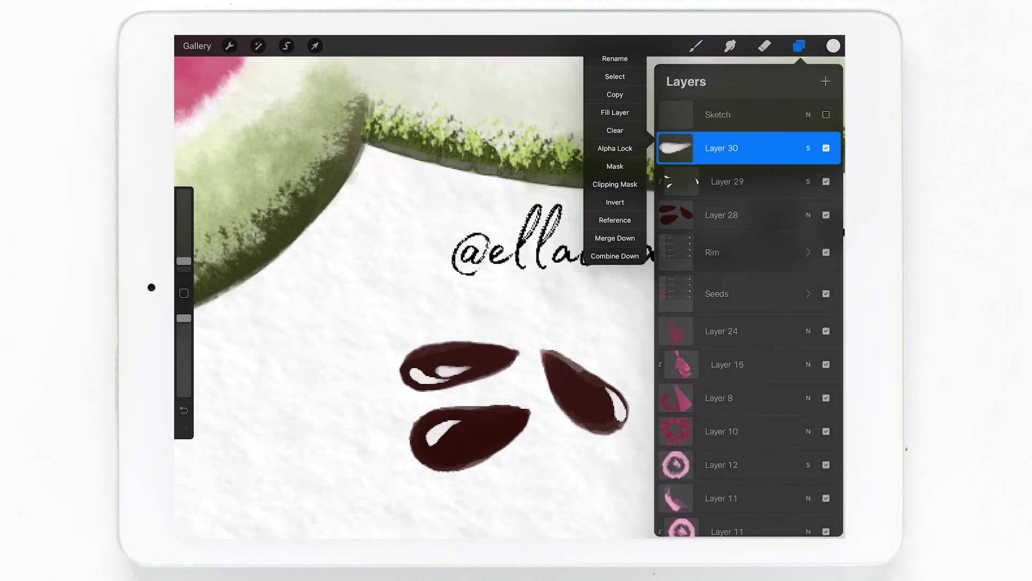
click(615, 238)
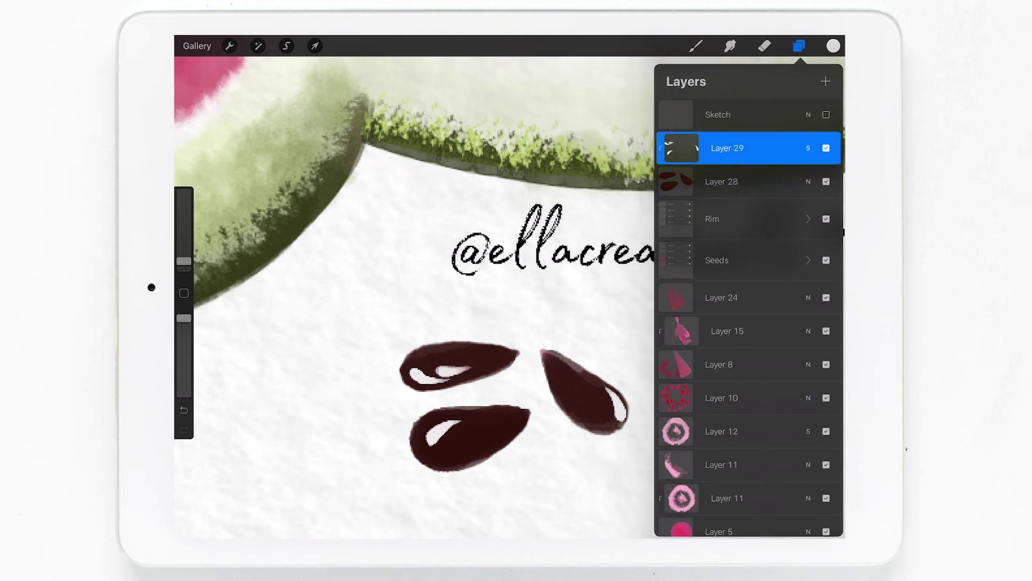
click(695, 45)
scroll(509, 296, down, 5)
scroll(510, 295, down, 5)
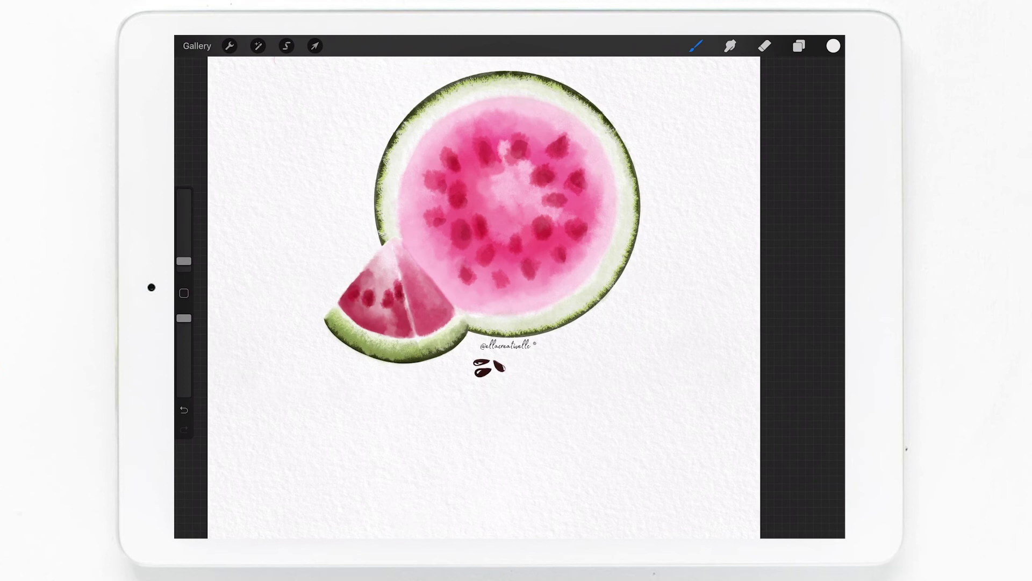
- Add a new layer inside the expanded Seeds group and pick a dark red
click(799, 46)
click(807, 260)
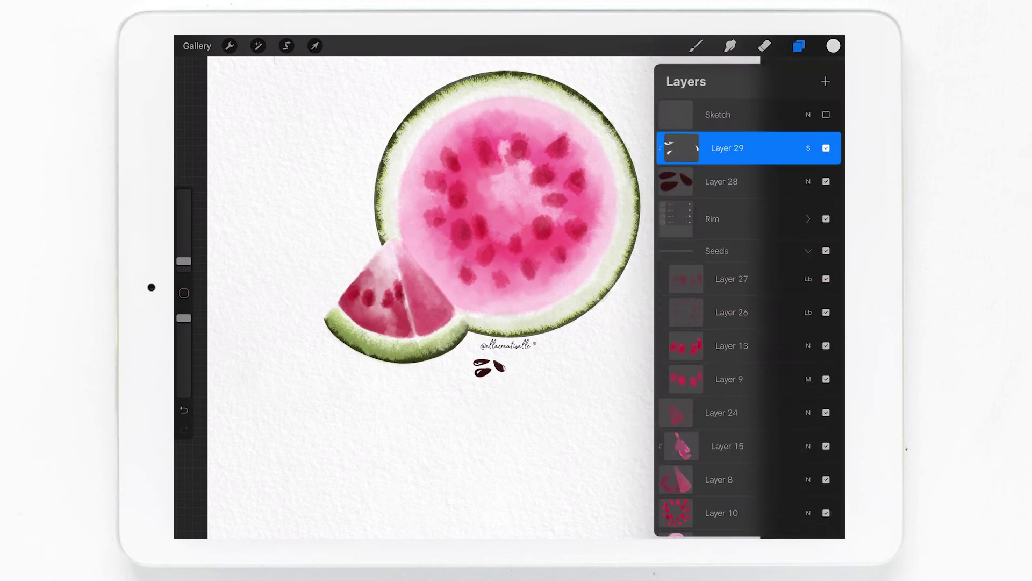
click(731, 278)
click(825, 81)
click(834, 46)
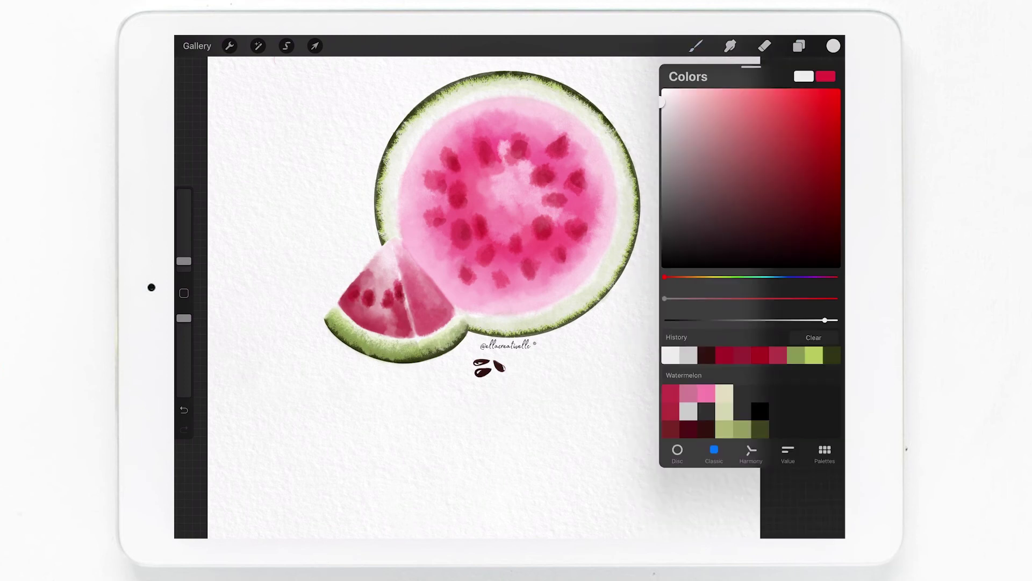
click(806, 212)
click(696, 46)
- Dab dark seed cores into the wedge's three red blotches, then freehand-select one seed
scroll(360, 290, up, 5)
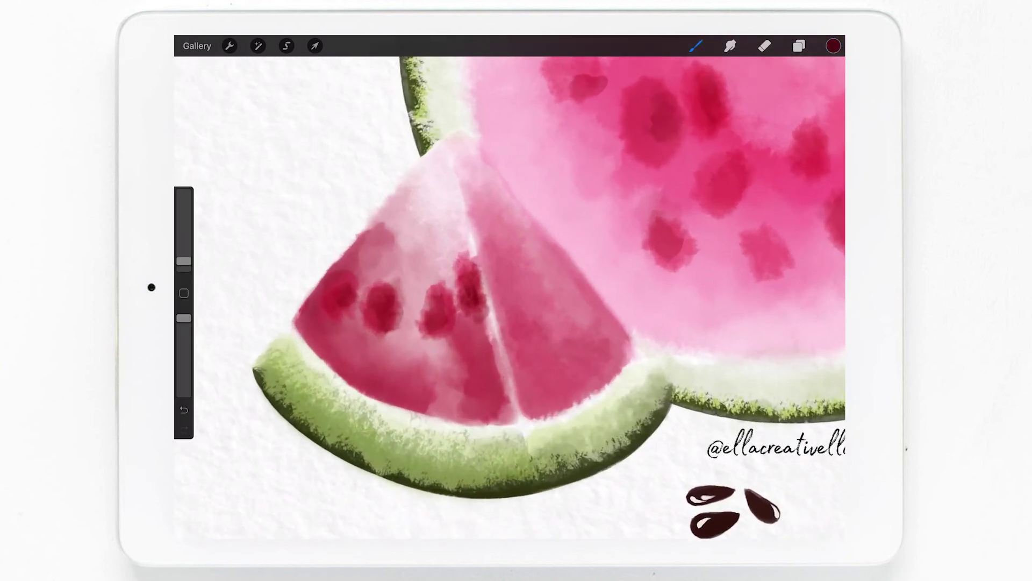
mouse_move(335, 311)
mouse_down()
mouse_move(352, 290)
mouse_move(335, 307)
mouse_up()
drag(379, 325, 387, 321)
drag(184, 261, 184, 257)
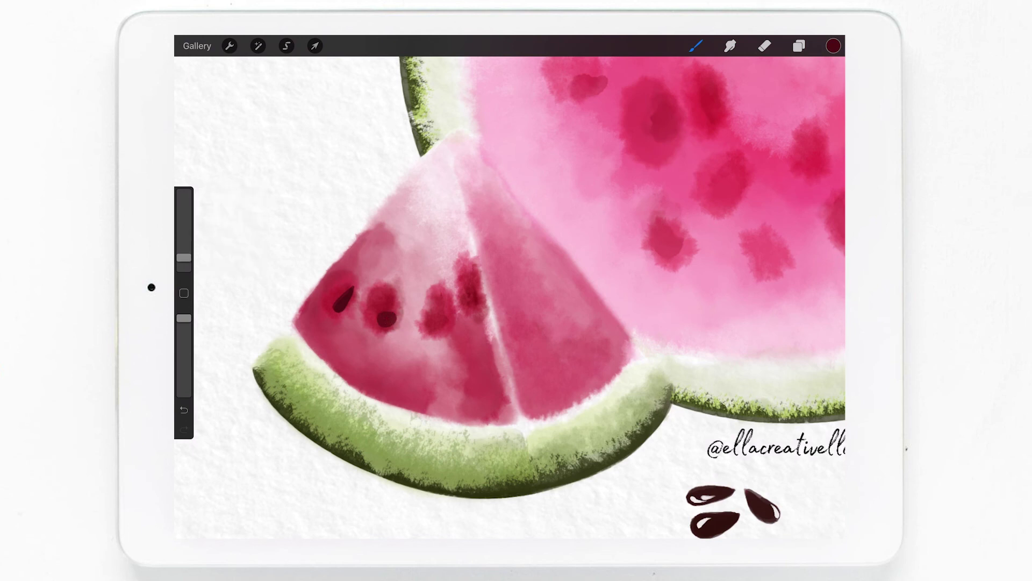
mouse_move(451, 305)
mouse_down()
mouse_move(444, 334)
mouse_move(441, 310)
mouse_up()
scroll(457, 269, up, 3)
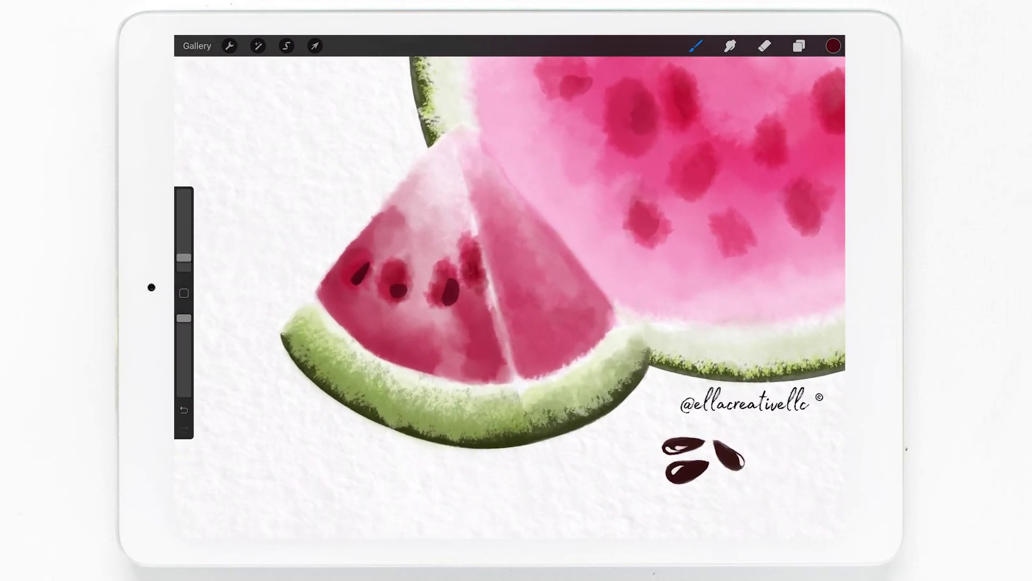
click(287, 45)
drag(434, 268, 444, 288)
- Freeform-transform two wedge seed cores, stretching and repositioning them within their blotches
click(316, 45)
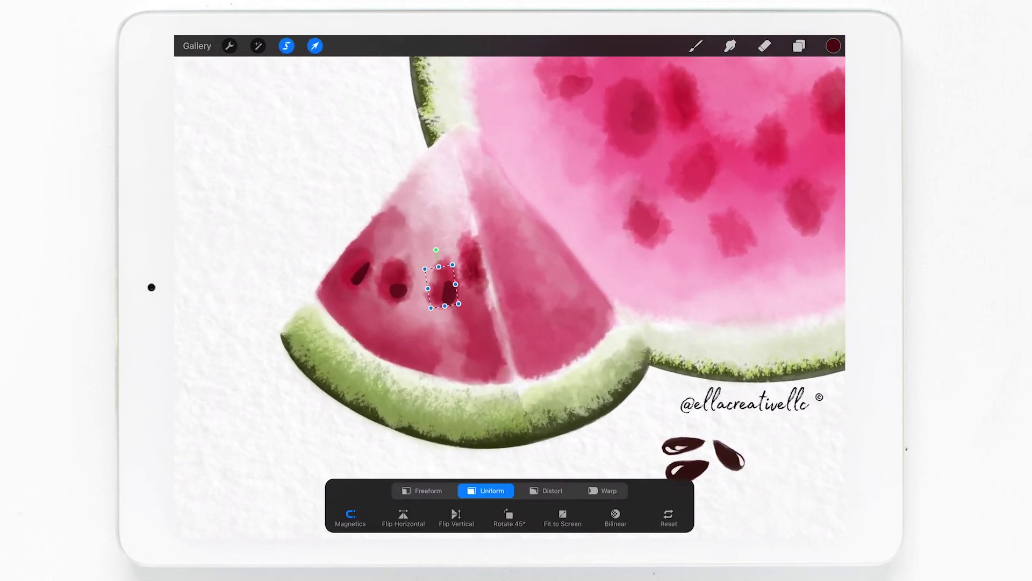
click(422, 490)
mouse_move(435, 264)
mouse_down()
mouse_move(431, 256)
mouse_move(442, 288)
mouse_up()
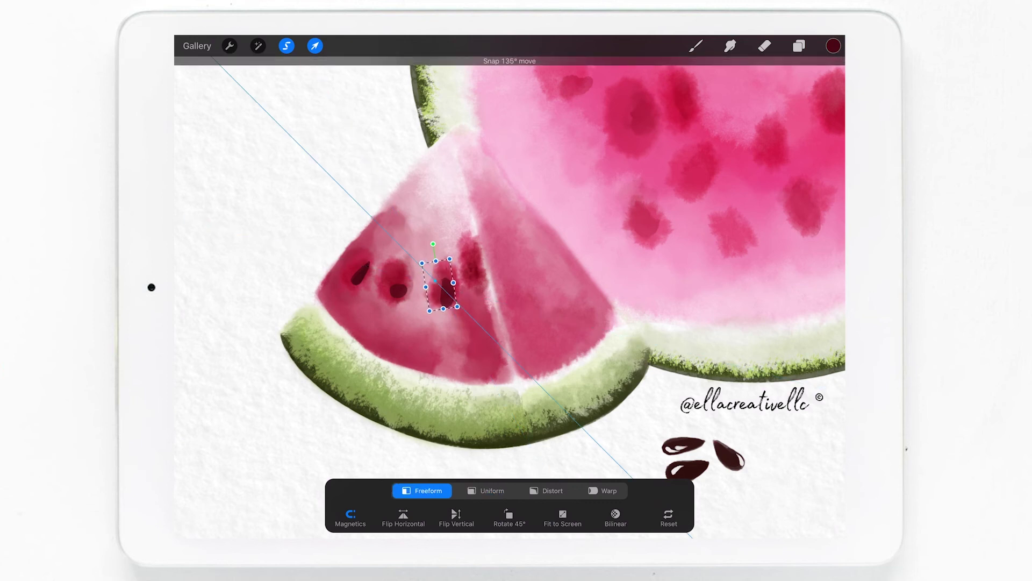
click(287, 46)
mouse_move(379, 263)
mouse_down()
mouse_move(420, 307)
mouse_move(399, 290)
mouse_move(400, 261)
mouse_up()
click(315, 45)
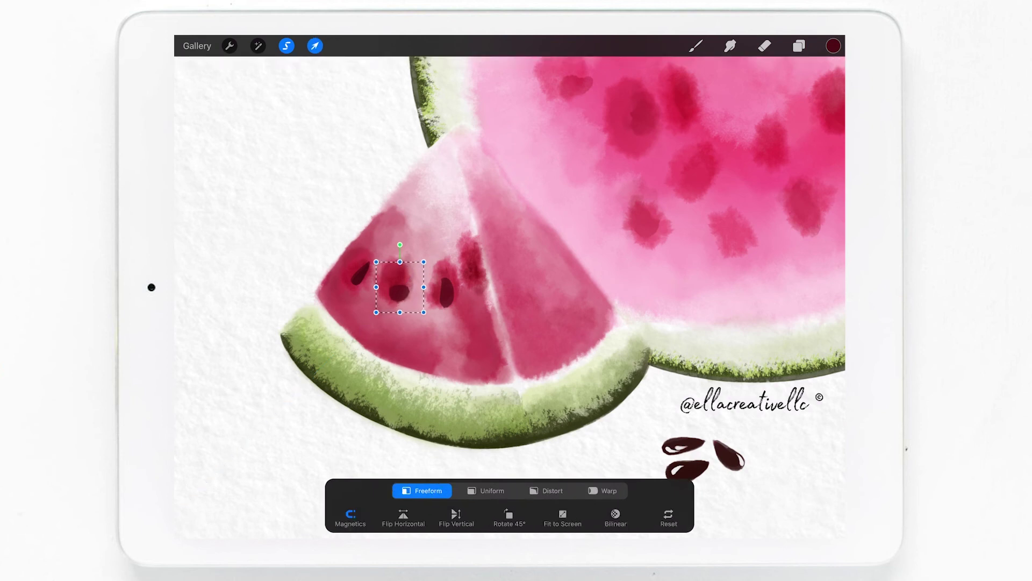
click(695, 46)
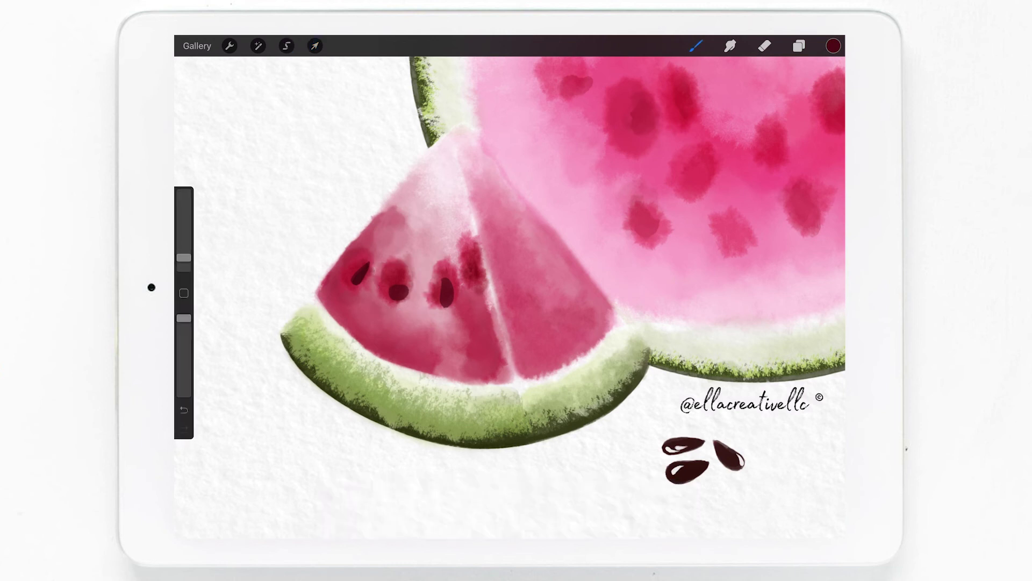
scroll(510, 295, down, 5)
- Paint dark maroon teardrop seeds in the middle, left and lower-left pink blots
scroll(509, 296, up, 5)
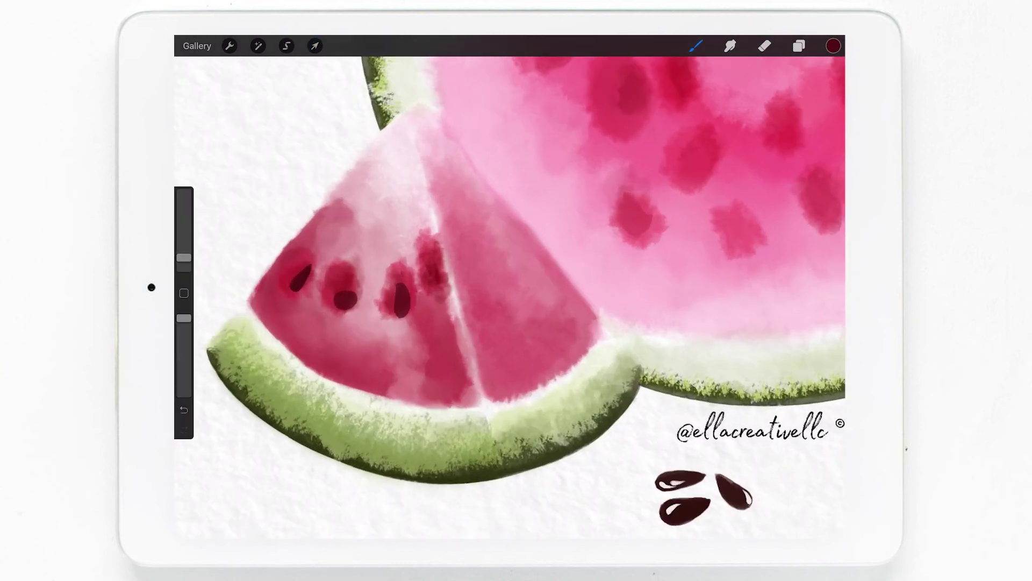
drag(431, 273, 440, 300)
scroll(446, 287, up, 2)
mouse_move(317, 293)
mouse_down()
mouse_move(330, 290)
mouse_move(333, 305)
mouse_move(392, 299)
mouse_move(395, 322)
mouse_up()
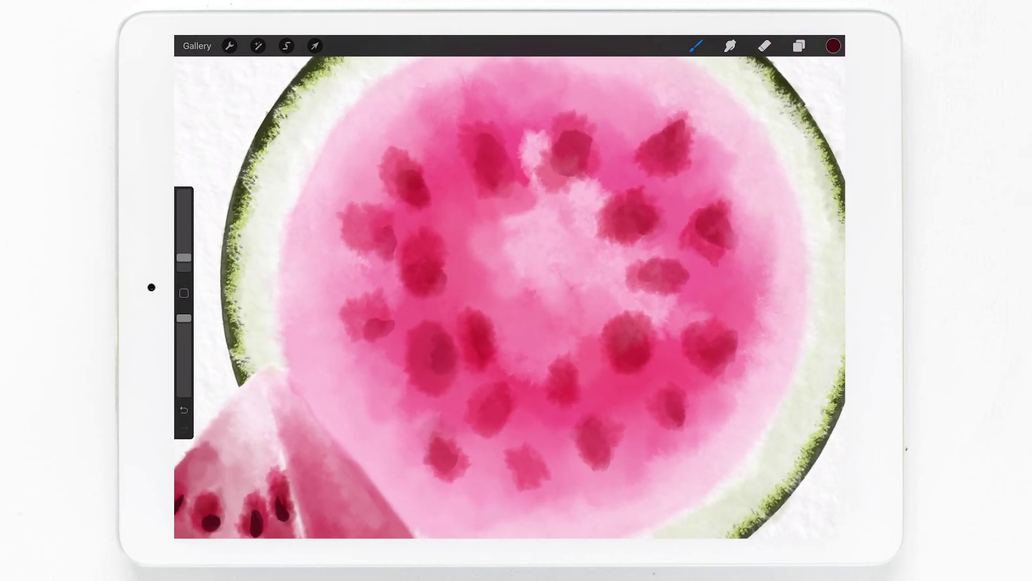
mouse_move(413, 279)
mouse_down()
mouse_move(452, 276)
mouse_move(412, 280)
mouse_up()
drag(437, 339, 447, 367)
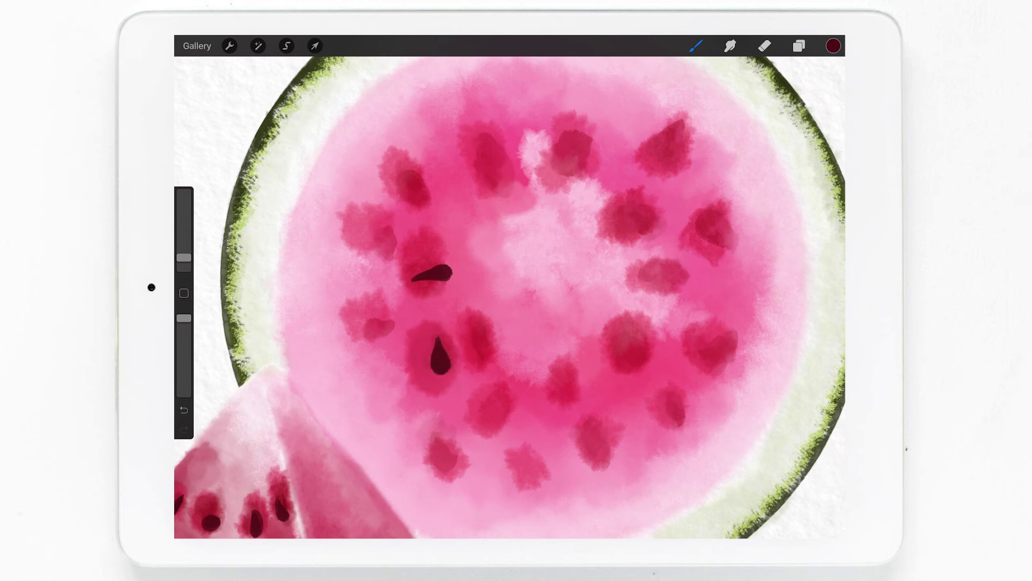
- Add teardrop, oval and elongated seeds in the lower and lower-right blots
click(764, 46)
click(695, 45)
mouse_move(487, 329)
mouse_down()
mouse_move(474, 349)
mouse_move(479, 363)
mouse_move(488, 332)
mouse_move(484, 362)
mouse_up()
mouse_move(479, 409)
mouse_down()
mouse_move(501, 401)
mouse_move(483, 401)
mouse_up()
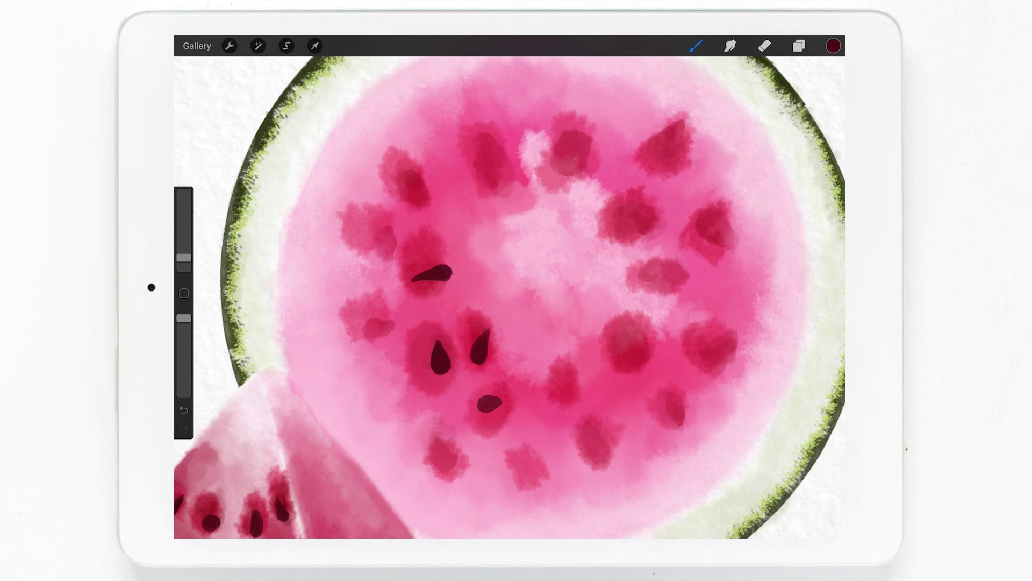
mouse_move(521, 453)
mouse_down()
mouse_move(525, 482)
mouse_move(525, 454)
mouse_up()
drag(589, 435, 604, 455)
- Paint seeds in the right, right-centre, centre-right and far-left pink blots
mouse_move(676, 399)
mouse_down()
mouse_move(680, 425)
mouse_move(683, 411)
mouse_up()
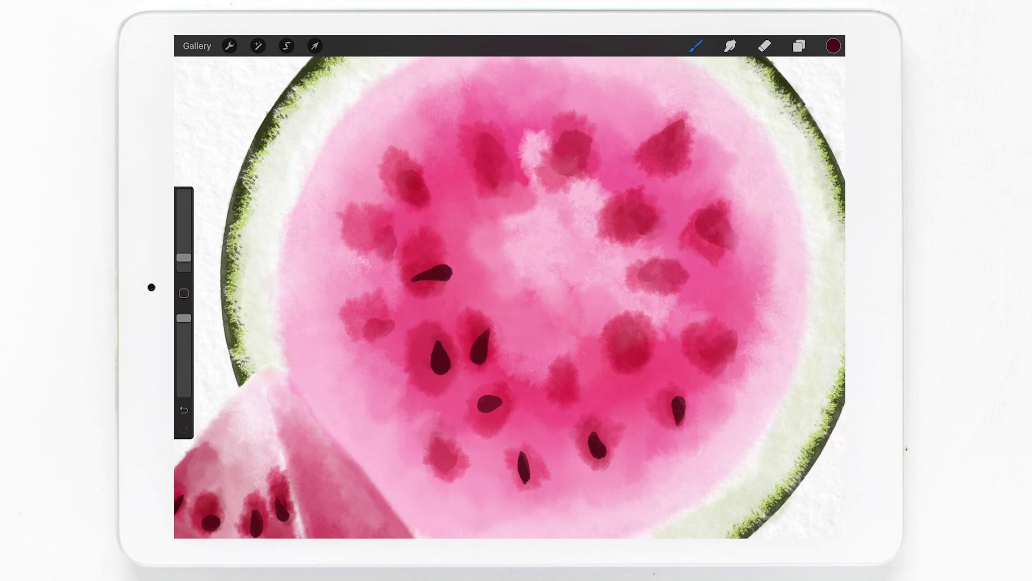
drag(706, 332, 722, 356)
drag(624, 333, 639, 358)
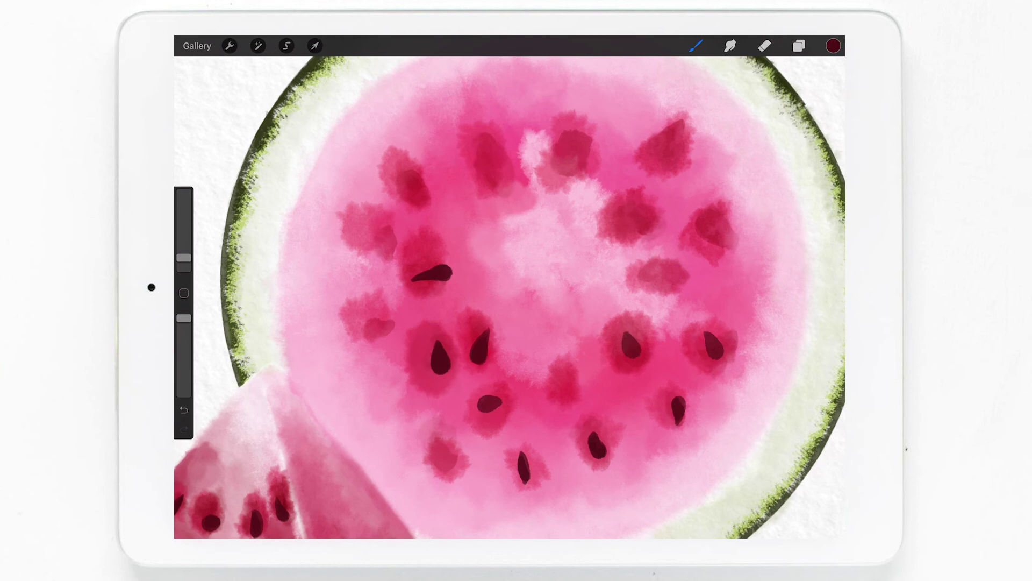
mouse_move(575, 369)
mouse_down()
mouse_move(572, 397)
mouse_move(580, 394)
mouse_up()
drag(371, 333, 395, 325)
- Redo the left and upper-left seeds, making the upper-left one fuller and darker
key(ctrl+z)
mouse_move(380, 249)
mouse_down()
mouse_move(398, 233)
mouse_move(377, 246)
mouse_up()
key(ctrl+z)
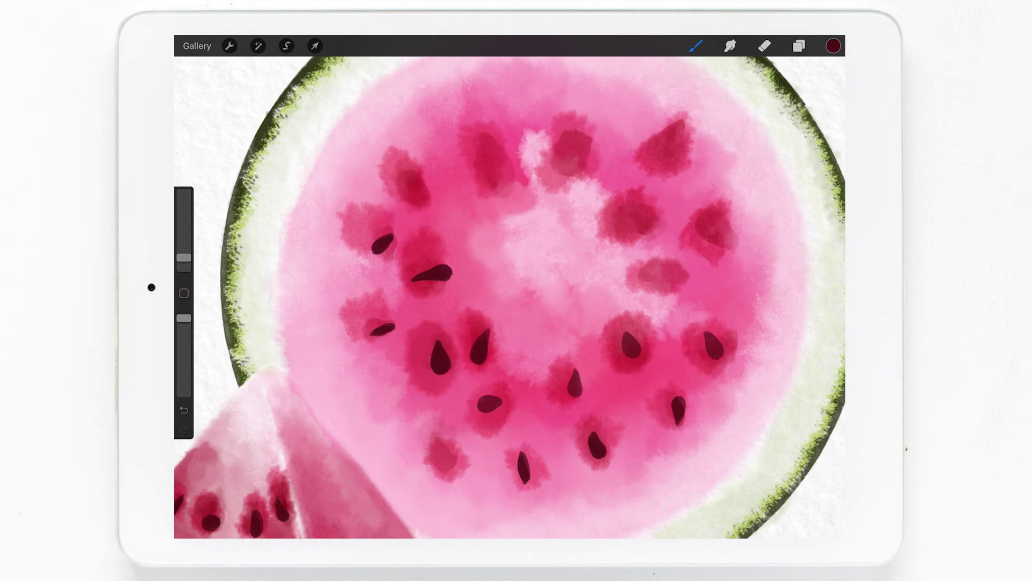
mouse_move(406, 191)
mouse_down()
mouse_move(431, 205)
mouse_move(415, 189)
mouse_up()
key(ctrl+z)
drag(413, 187, 425, 199)
- Paint seeds in the top-left, top-centre, upper-right, right, far-right and top-right blots
mouse_move(505, 181)
mouse_down()
mouse_move(506, 155)
mouse_move(501, 181)
mouse_up()
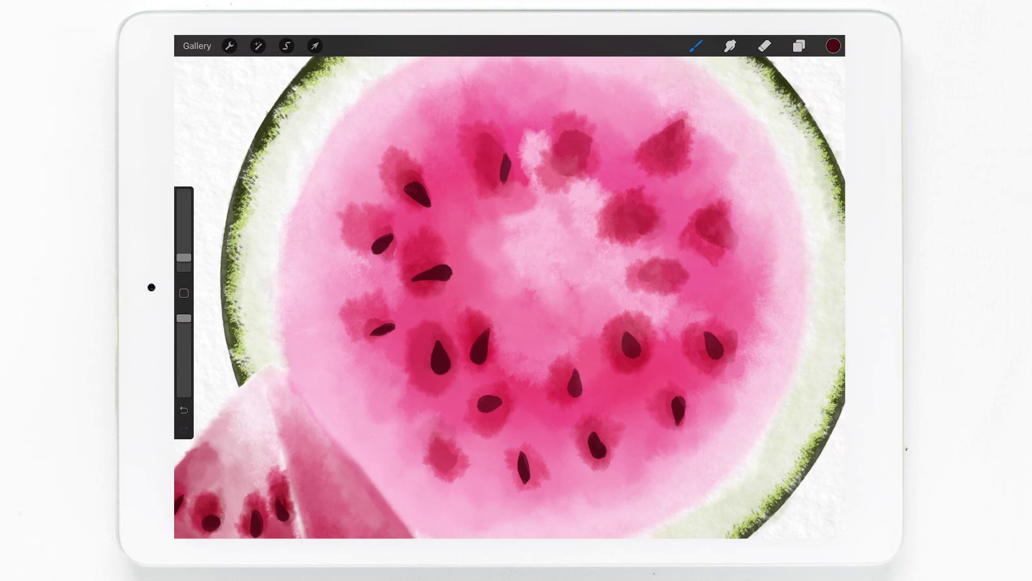
mouse_move(561, 169)
mouse_down()
mouse_move(586, 146)
mouse_move(572, 150)
mouse_up()
mouse_move(610, 213)
mouse_down()
mouse_move(638, 219)
mouse_move(623, 213)
mouse_up()
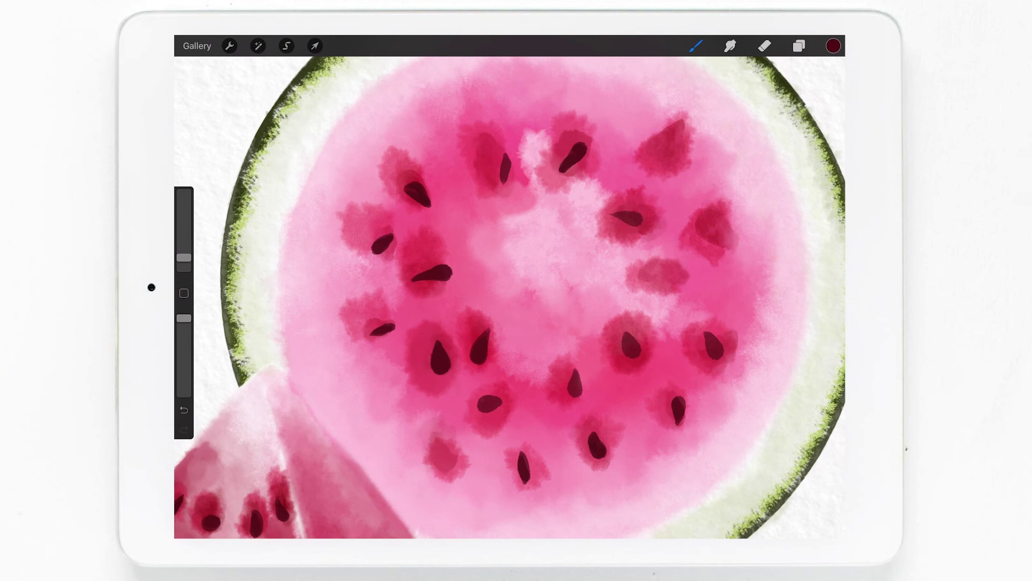
mouse_move(648, 269)
mouse_down()
mouse_move(664, 266)
mouse_move(651, 268)
mouse_up()
key(ctrl+z)
drag(708, 232, 730, 239)
drag(666, 159, 684, 152)
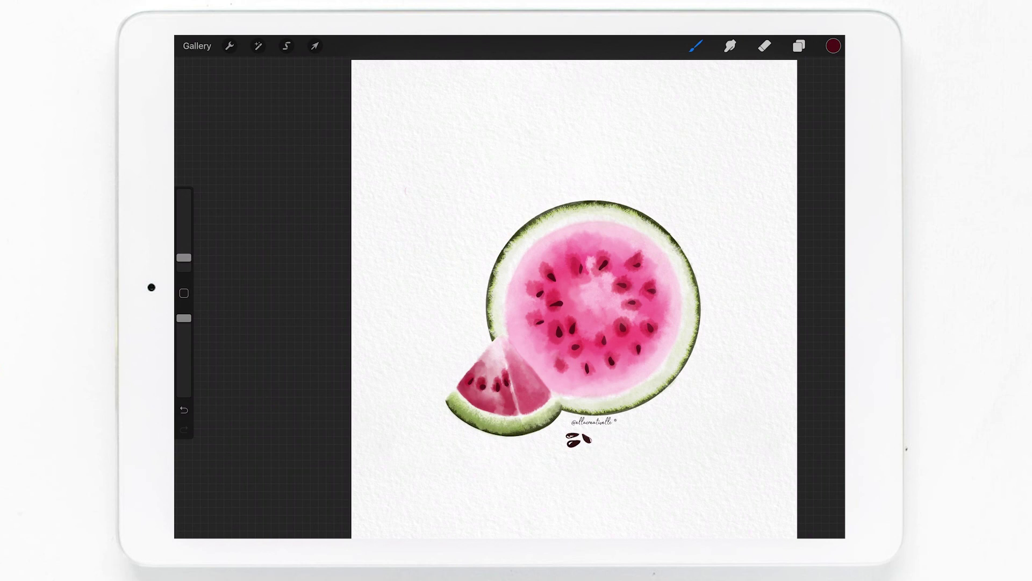
- Blend faint lighter highlights into three lower seeds with the Smudge tool at 8% size
scroll(592, 307, up, 5)
click(730, 46)
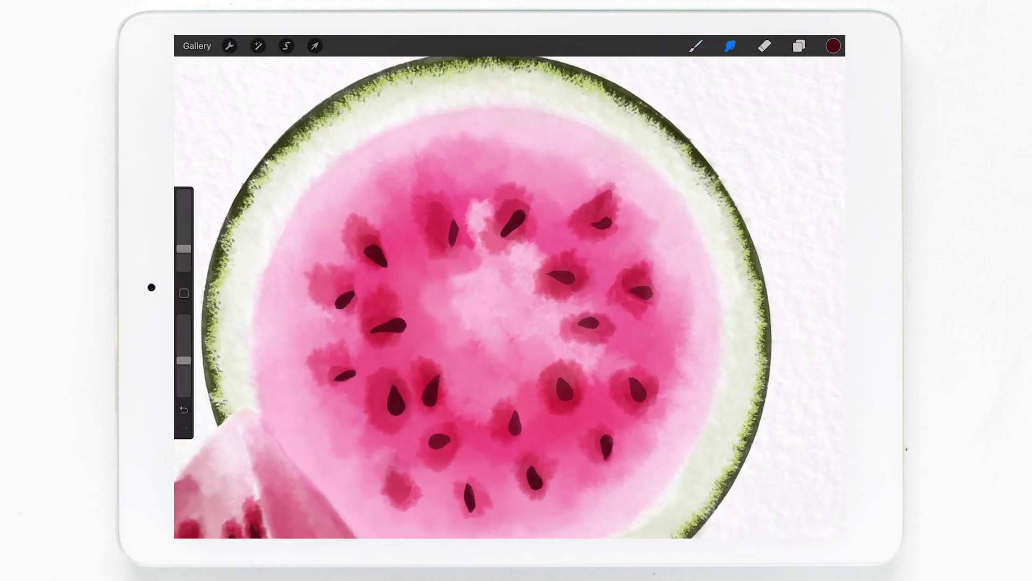
drag(184, 257, 184, 254)
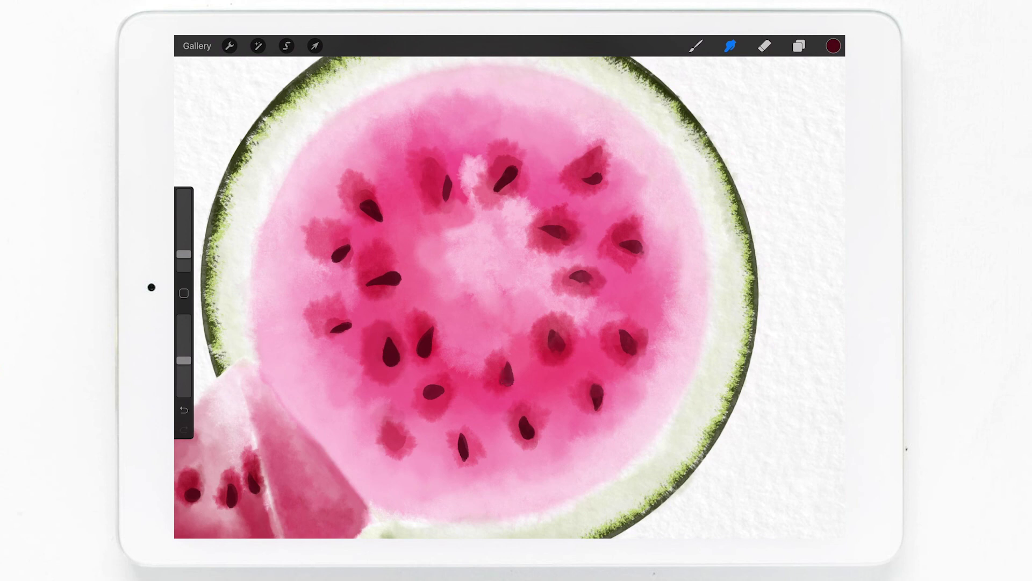
drag(517, 421, 522, 432)
drag(422, 393, 426, 401)
drag(427, 350, 429, 360)
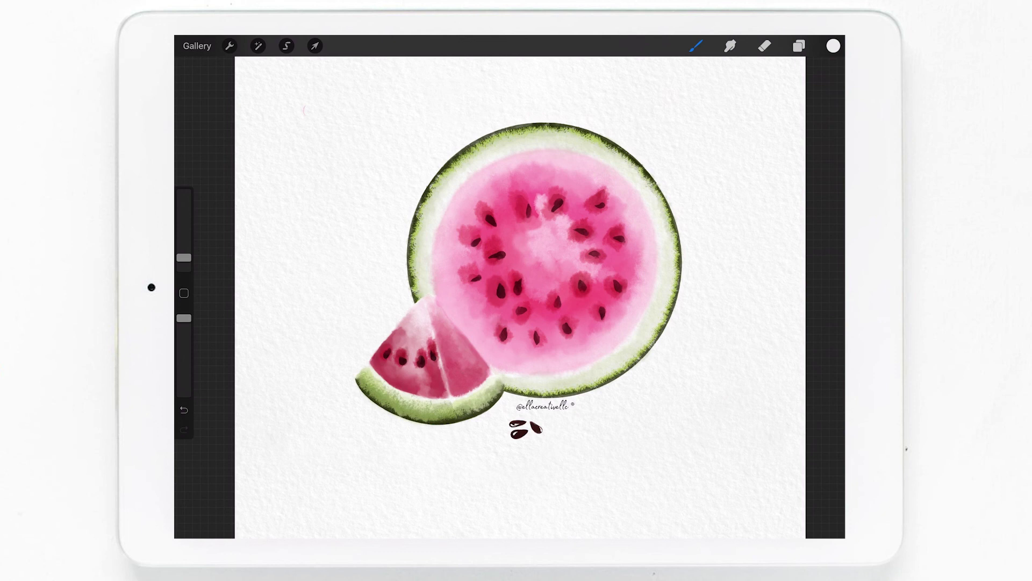
- Dab tiny white highlights onto the left and upper-right slice seeds and the wedge seeds
scroll(543, 258, up, 5)
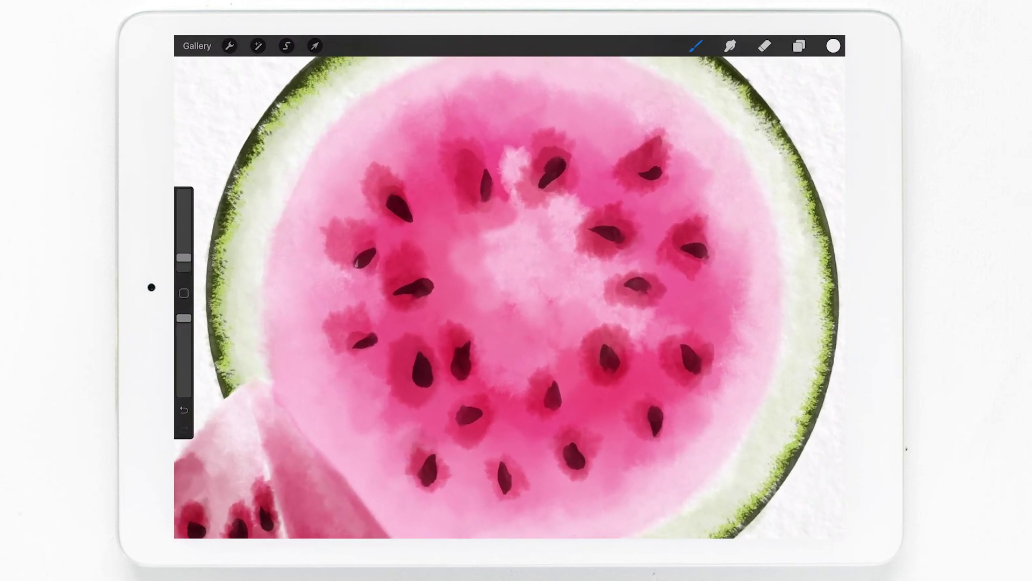
click(315, 45)
click(696, 46)
scroll(413, 249, up, 5)
drag(327, 266, 323, 278)
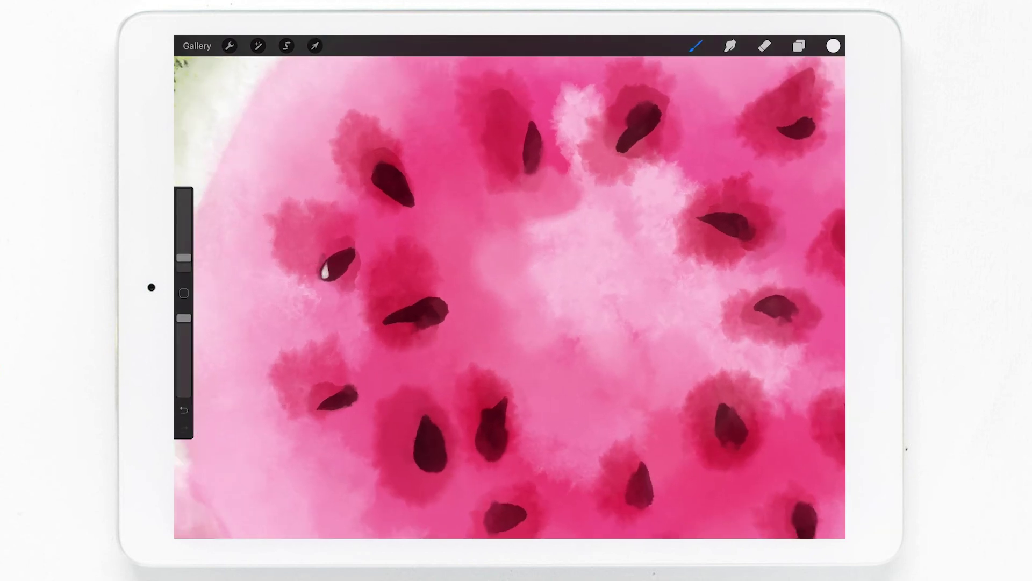
drag(392, 165, 377, 174)
key(ctrl+z)
mouse_move(645, 123)
mouse_down()
mouse_move(657, 114)
mouse_move(648, 123)
mouse_up()
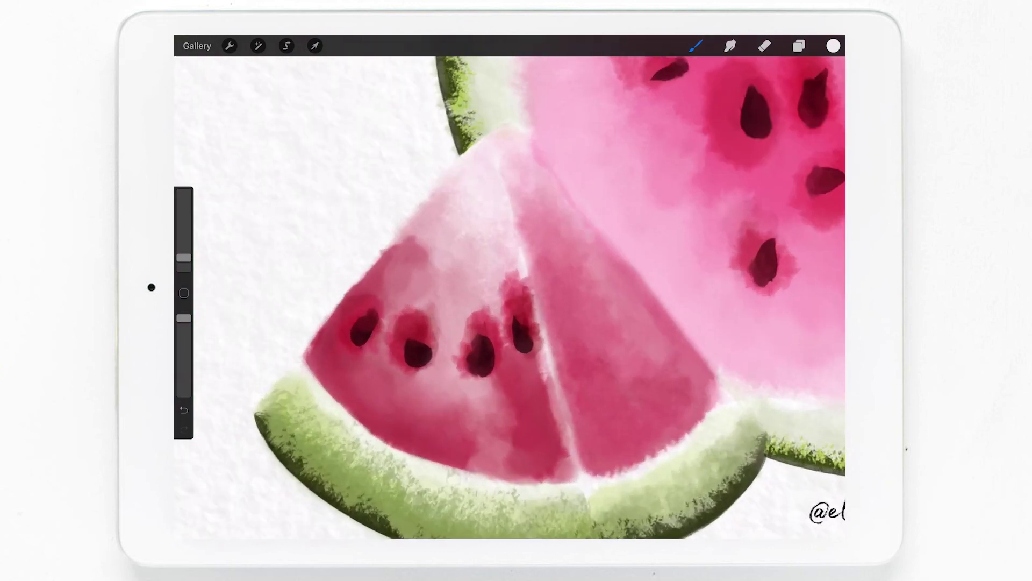
drag(410, 362, 364, 334)
mouse_move(487, 342)
mouse_down()
mouse_move(489, 359)
mouse_move(515, 327)
mouse_move(517, 339)
mouse_up()
scroll(510, 298, down, 5)
scroll(510, 298, up, 5)
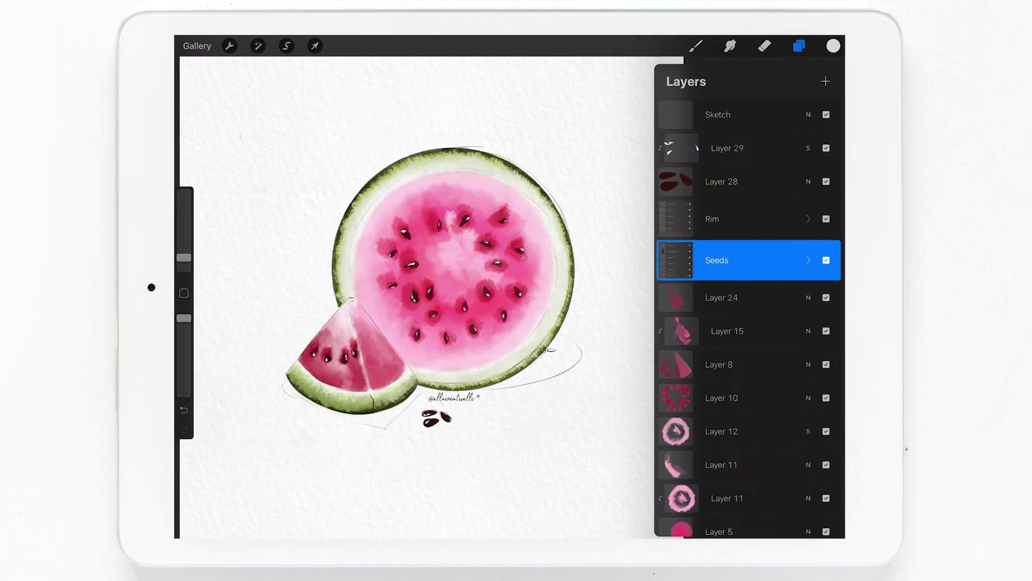
- Group the five loose flesh layers and name the group 'Flesh'
click(720, 178)
drag(715, 211, 769, 212)
drag(709, 244, 764, 245)
drag(710, 312, 763, 311)
drag(709, 378, 764, 379)
click(821, 82)
click(726, 173)
click(725, 233)
click(615, 215)
text(Flesh)
key(Return)
- Add a layer above Signature and test soft grey washes with an enlarged Wet-on-Wet brush
click(808, 266)
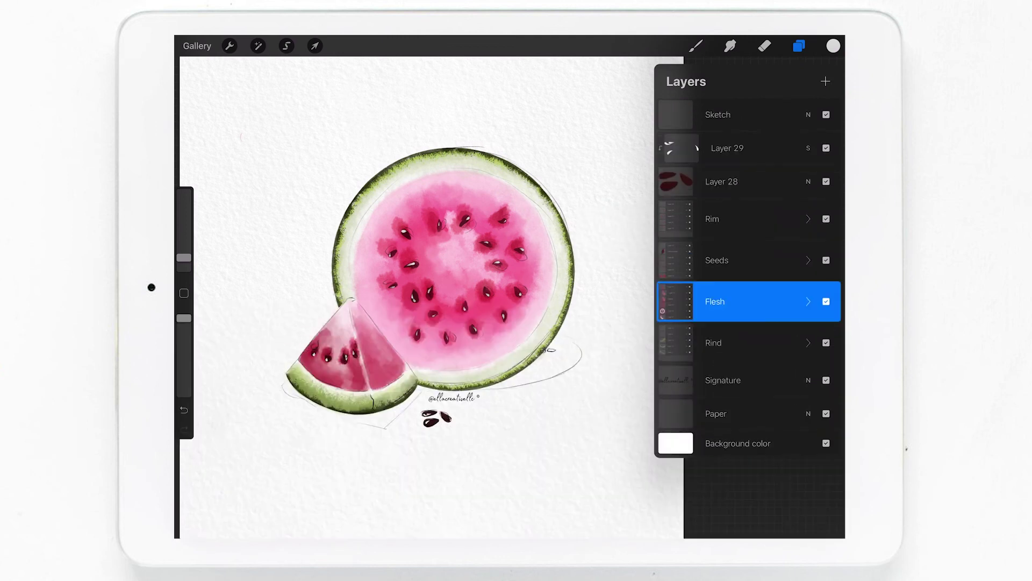
click(723, 375)
click(825, 81)
click(695, 46)
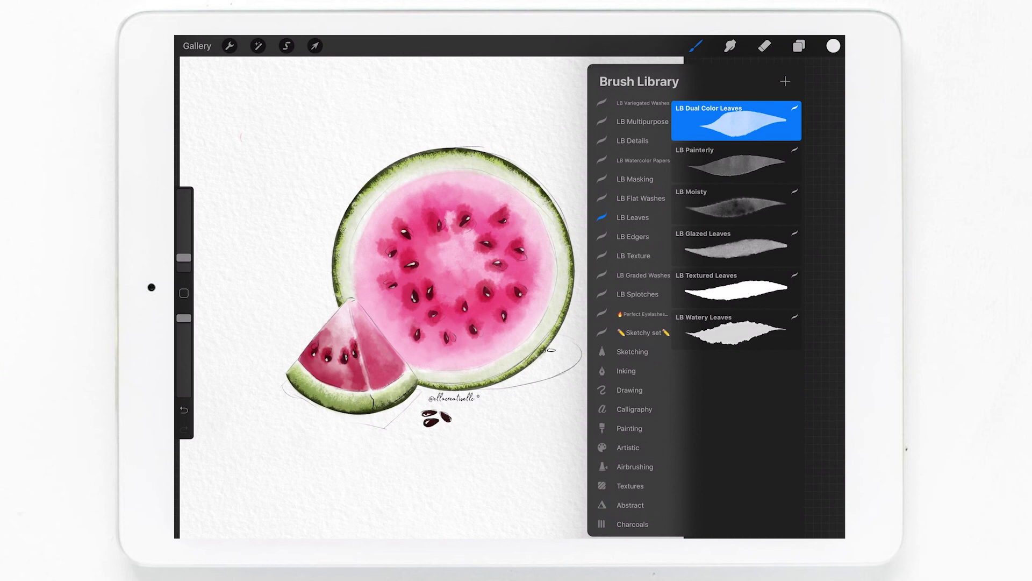
click(641, 197)
click(735, 329)
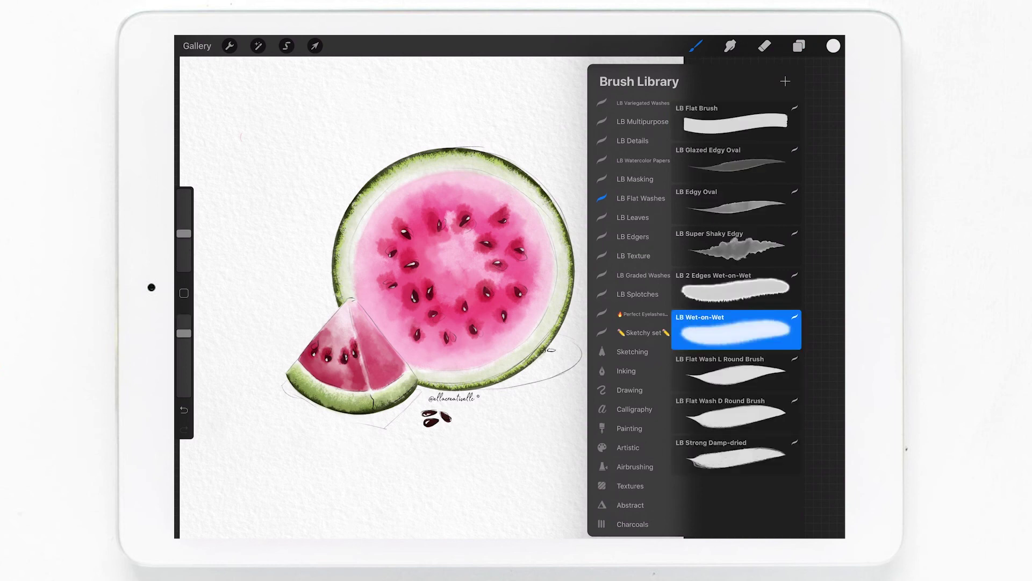
scroll(634, 312, up, 1)
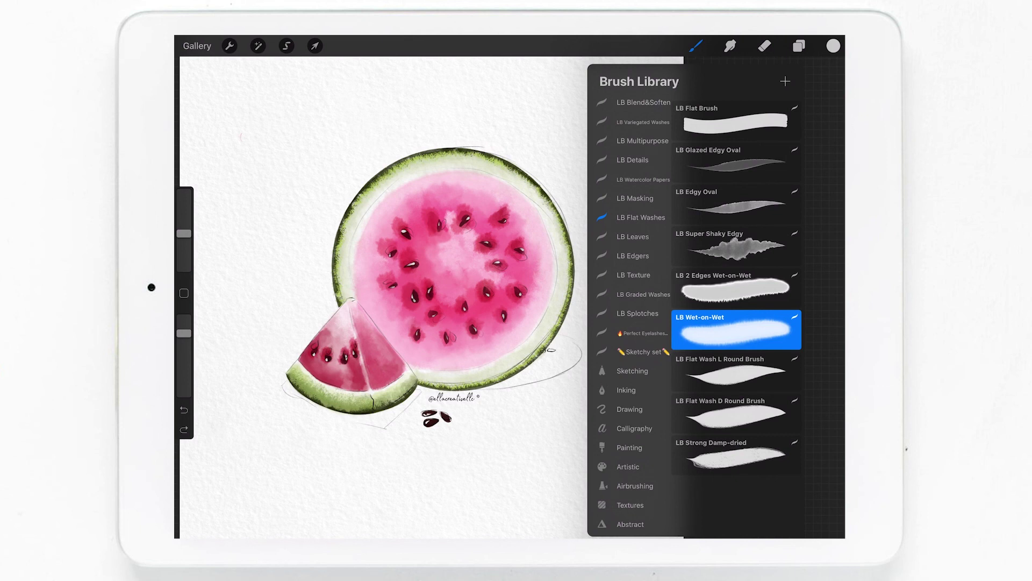
drag(535, 130, 618, 161)
drag(184, 233, 184, 207)
drag(543, 161, 610, 176)
click(184, 410)
- Add another layer above Signature and load the LB Texturator texture brush
click(799, 46)
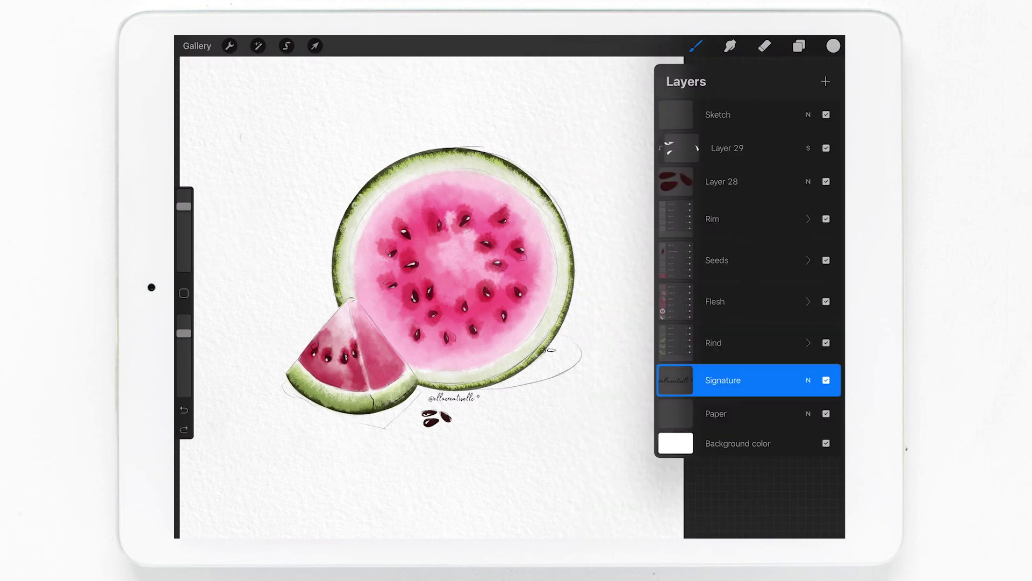
click(825, 81)
click(696, 45)
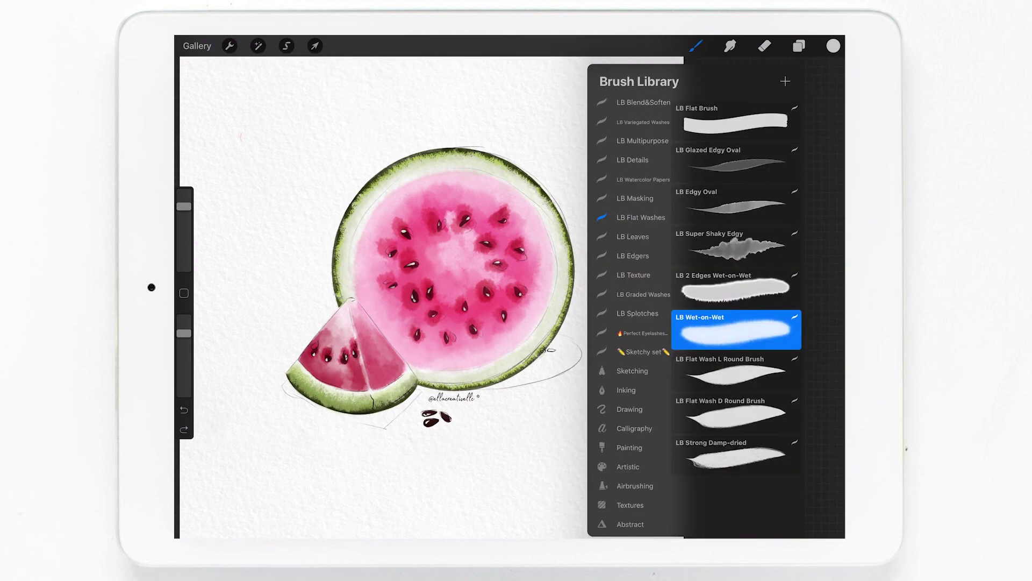
click(633, 275)
click(735, 317)
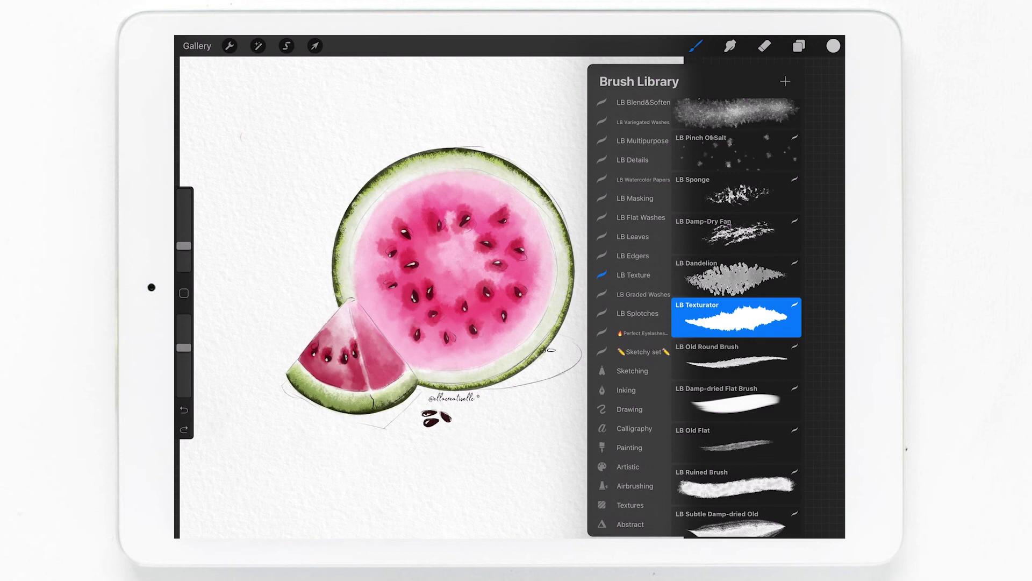
click(696, 45)
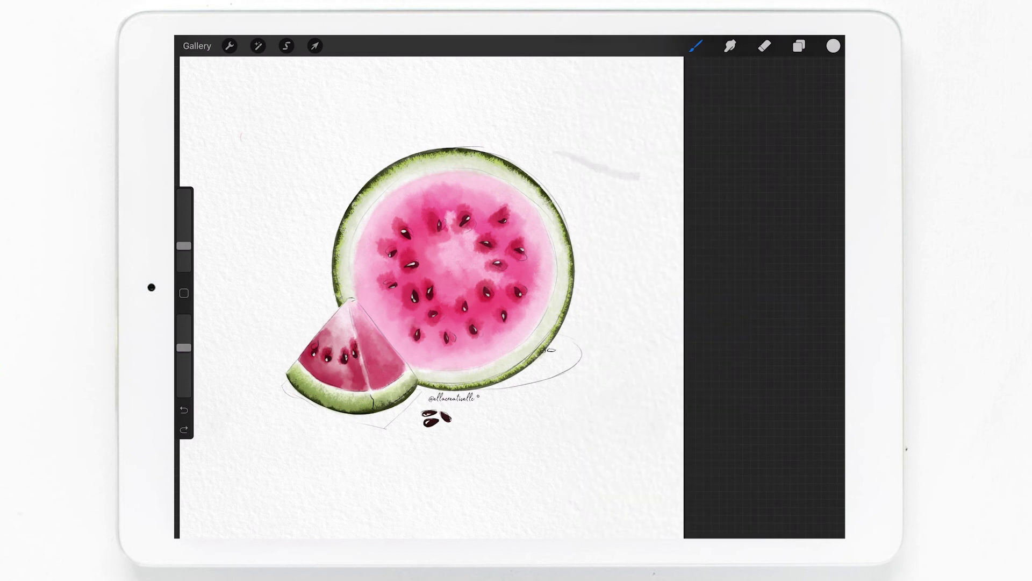
scroll(510, 296, up, 5)
- Duplicate Layer 35 three times and select all four Layer 35 copies
drag(380, 314, 460, 356)
key(ctrl+z)
click(799, 46)
drag(780, 380, 699, 381)
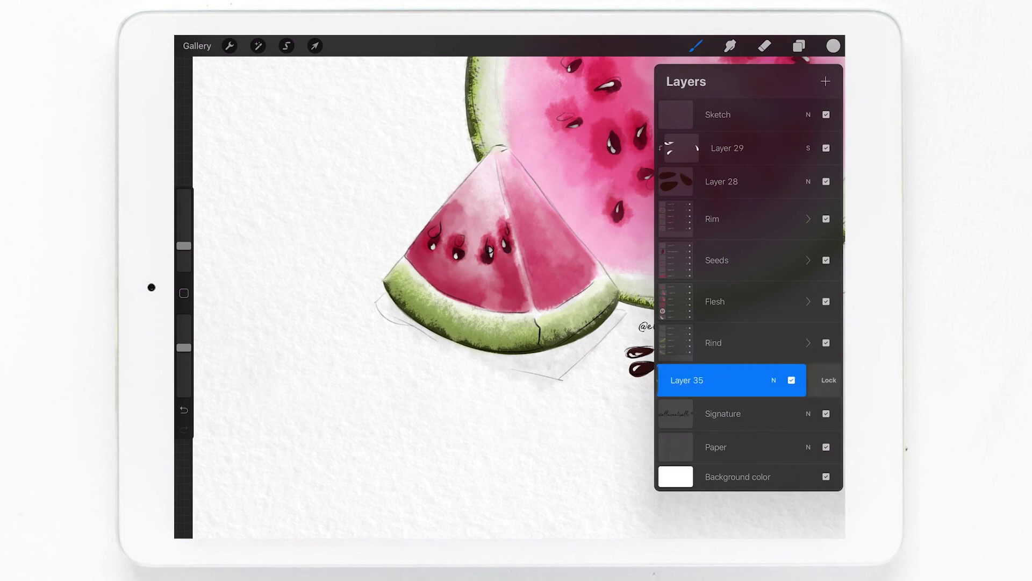
click(737, 376)
drag(779, 380, 699, 380)
click(782, 380)
mouse_move(779, 380)
mouse_down()
mouse_move(699, 380)
mouse_move(763, 413)
mouse_up()
click(782, 380)
drag(698, 446, 763, 447)
drag(699, 480, 764, 480)
- Transform the selected Layer 35 copies and check the pencil sketch visibility
click(314, 45)
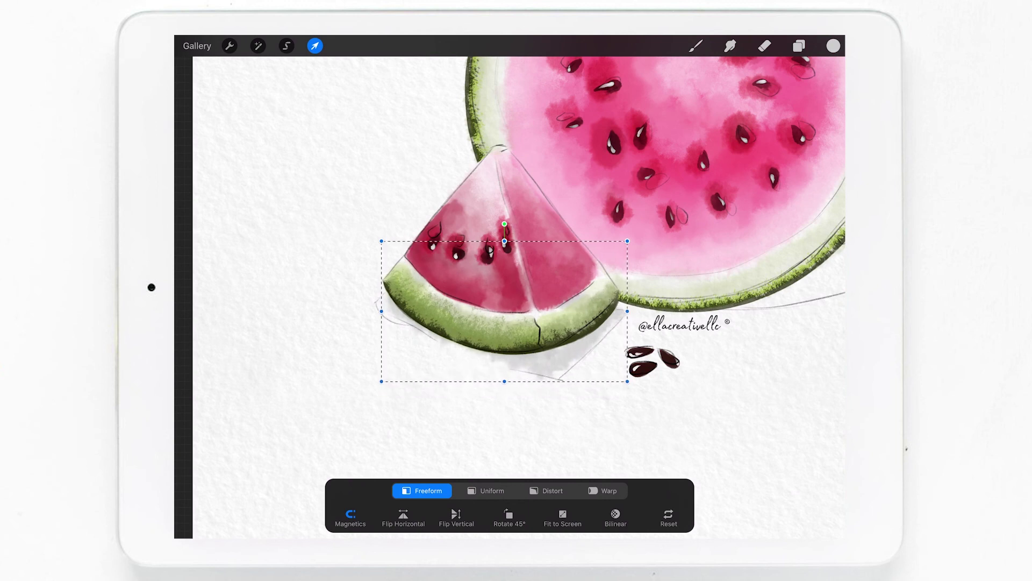
click(696, 45)
scroll(516, 296, down, 5)
click(799, 46)
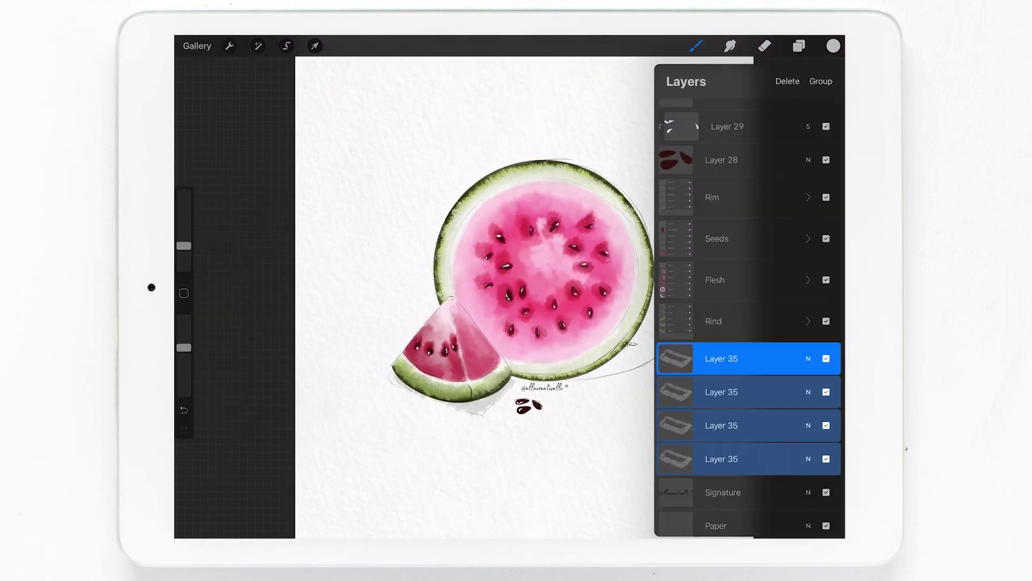
click(826, 115)
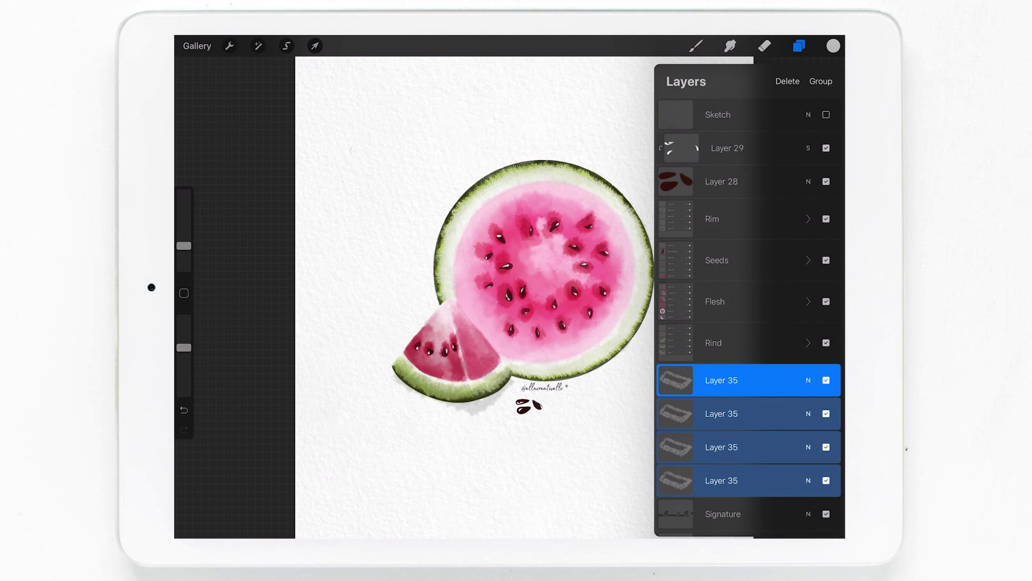
click(826, 115)
click(696, 45)
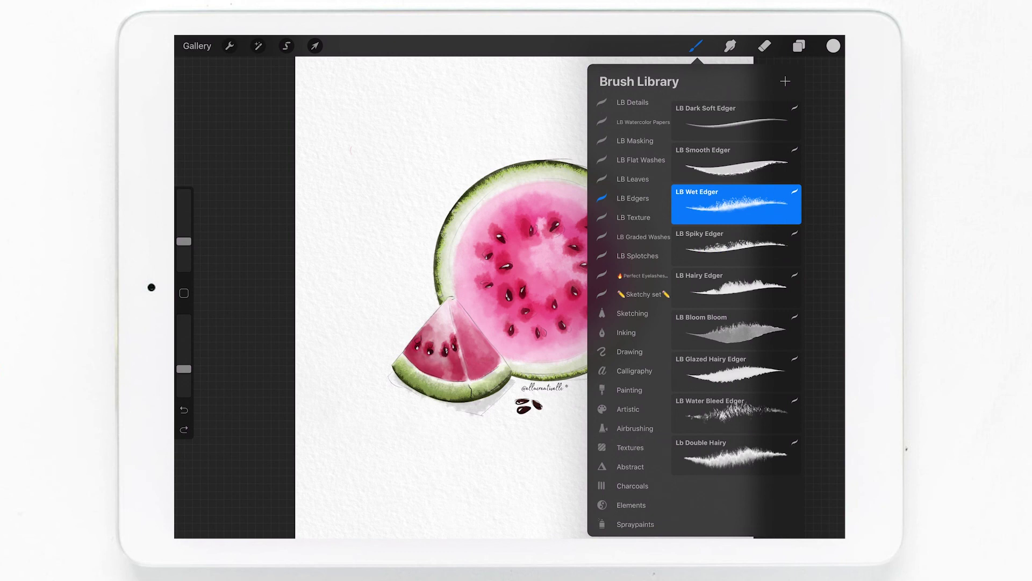
click(696, 46)
- Paint a faint shadow under the wedge and merge the four Layer 35 copies
drag(468, 414, 392, 383)
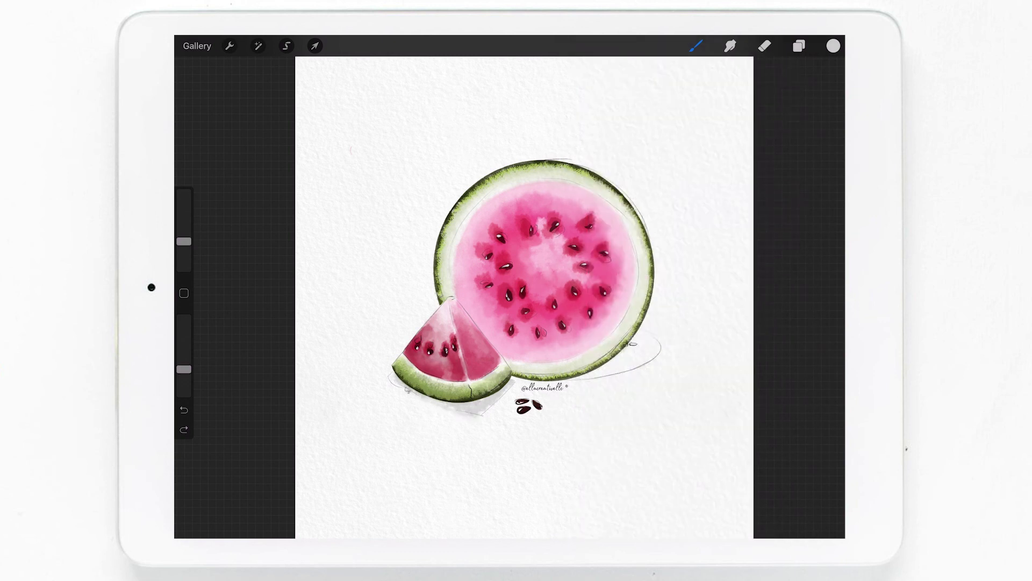
click(799, 46)
click(820, 82)
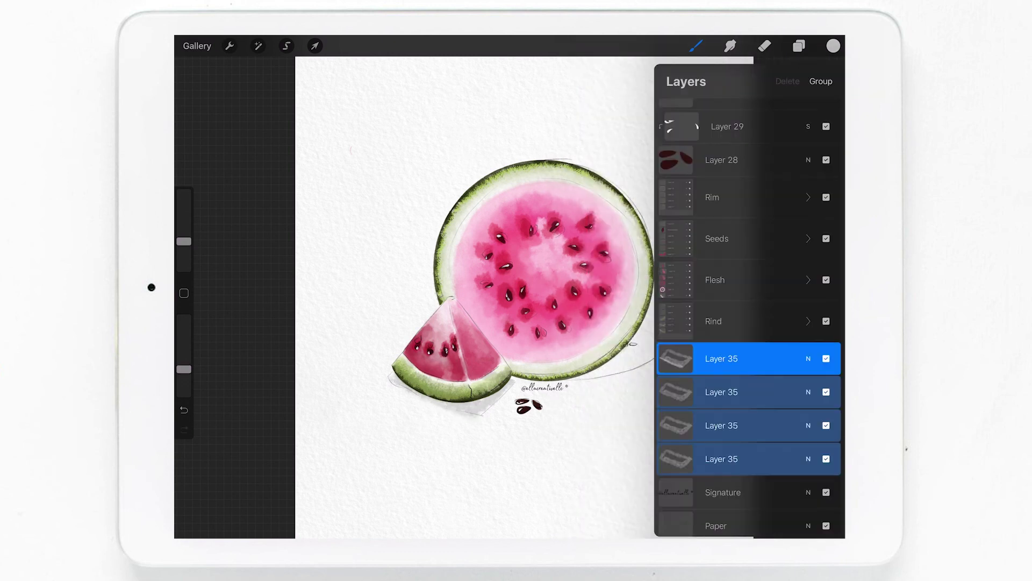
click(799, 45)
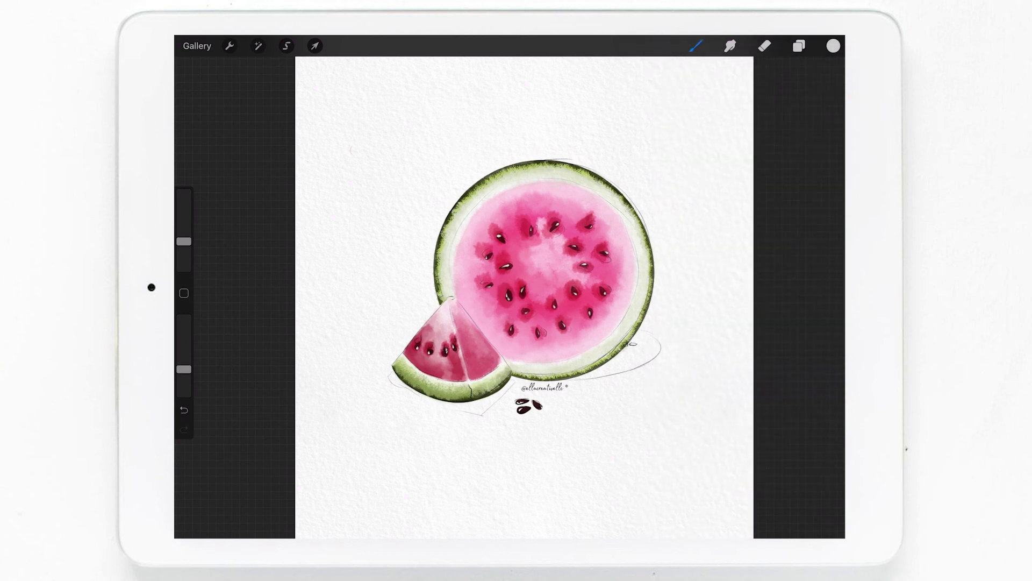
scroll(480, 355, up, 5)
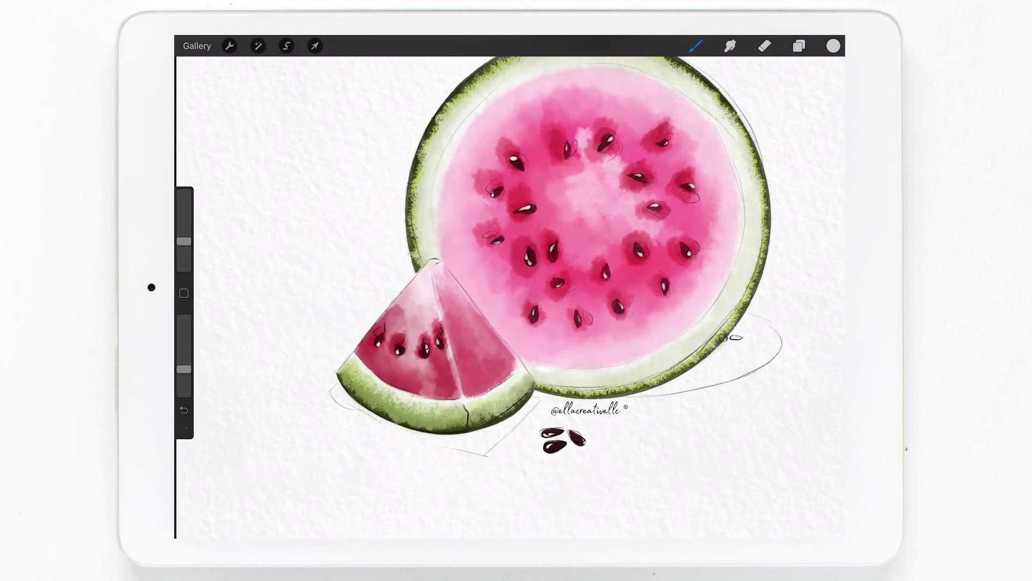
- Draw straight guide edges for the shadow, duplicate Layer 35 and hide the Sketch layer
drag(350, 402, 484, 453)
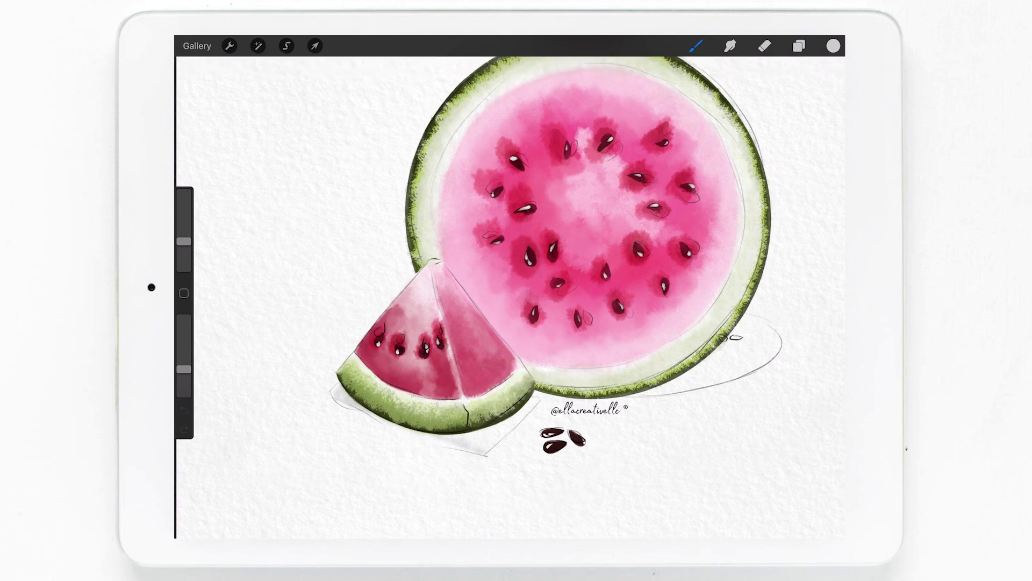
drag(485, 454, 540, 396)
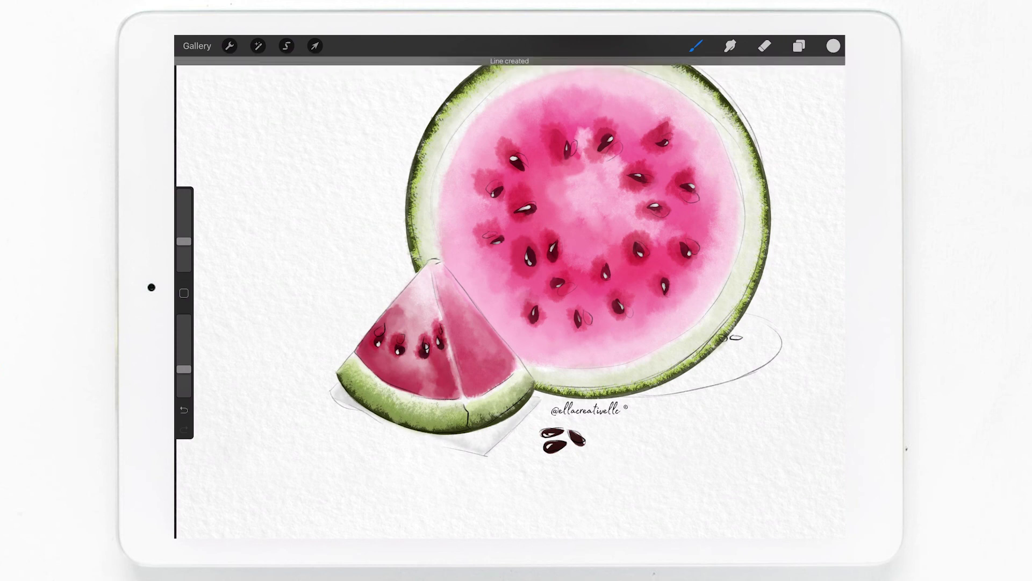
drag(468, 446, 501, 423)
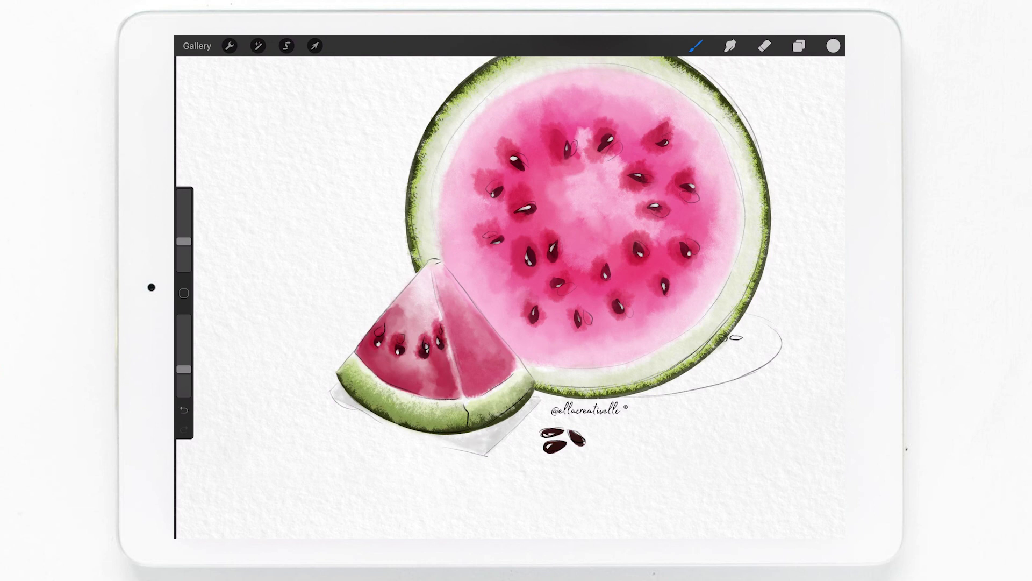
click(799, 46)
drag(780, 381, 699, 380)
click(779, 381)
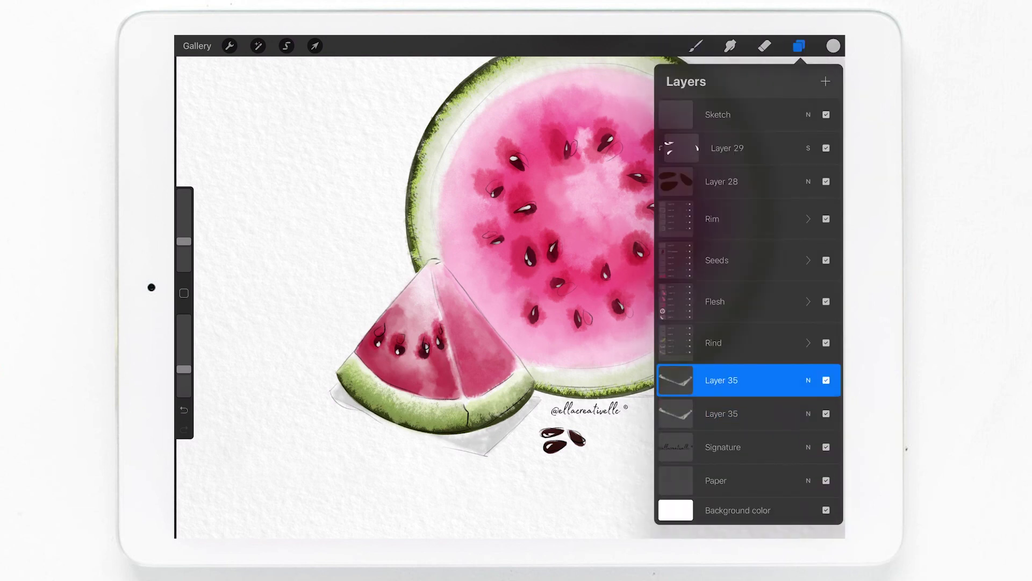
click(826, 115)
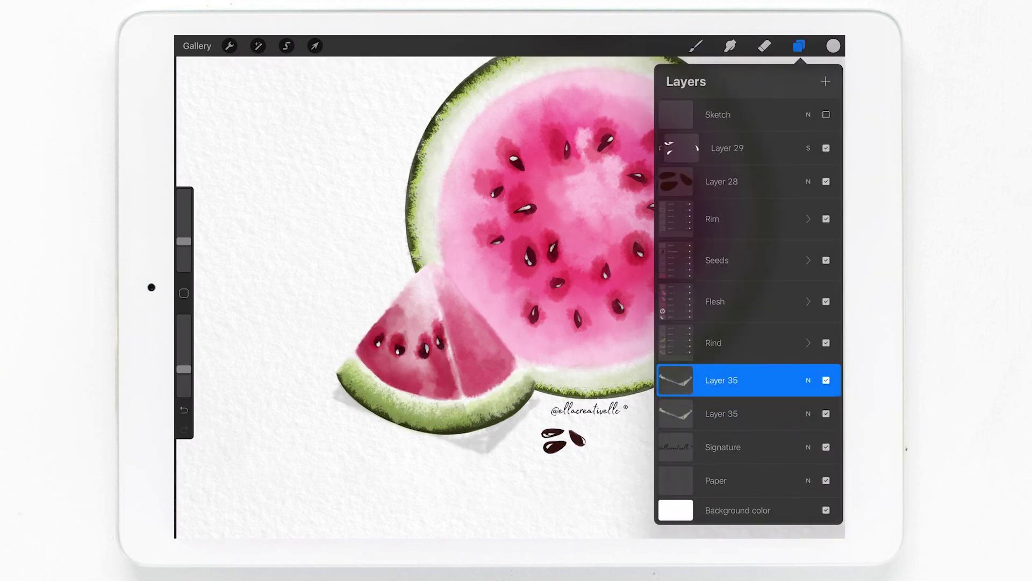
click(696, 46)
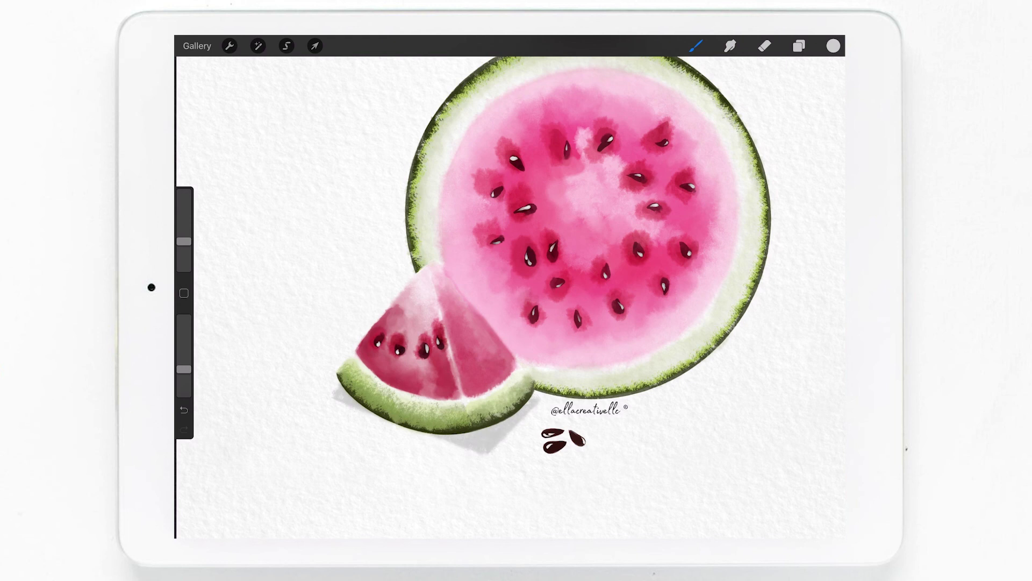
- Pick grey and brush a soft cast shadow beneath the wedge
click(799, 46)
click(676, 380)
drag(779, 380, 672, 380)
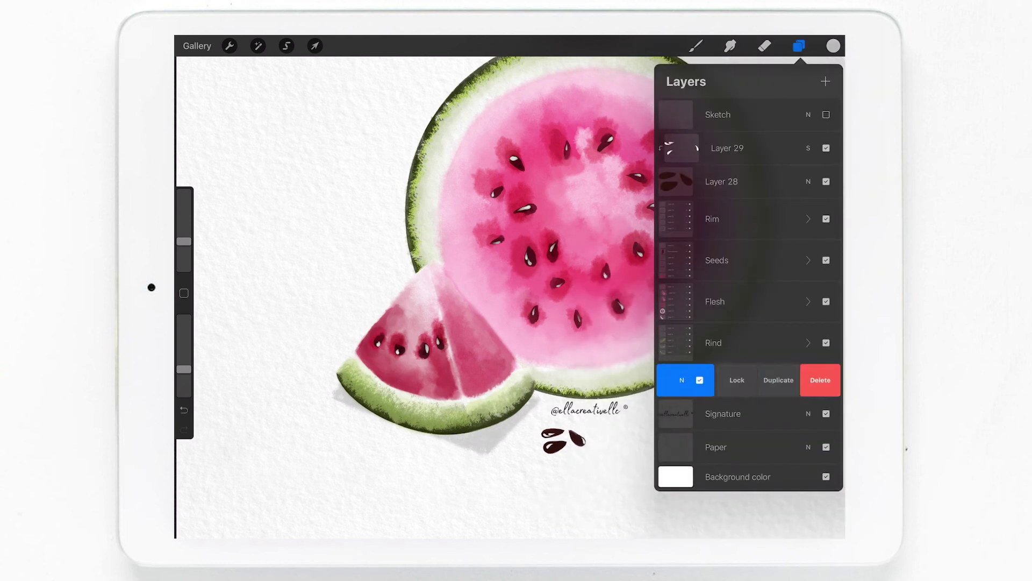
click(834, 46)
click(696, 46)
scroll(537, 242, up, 2)
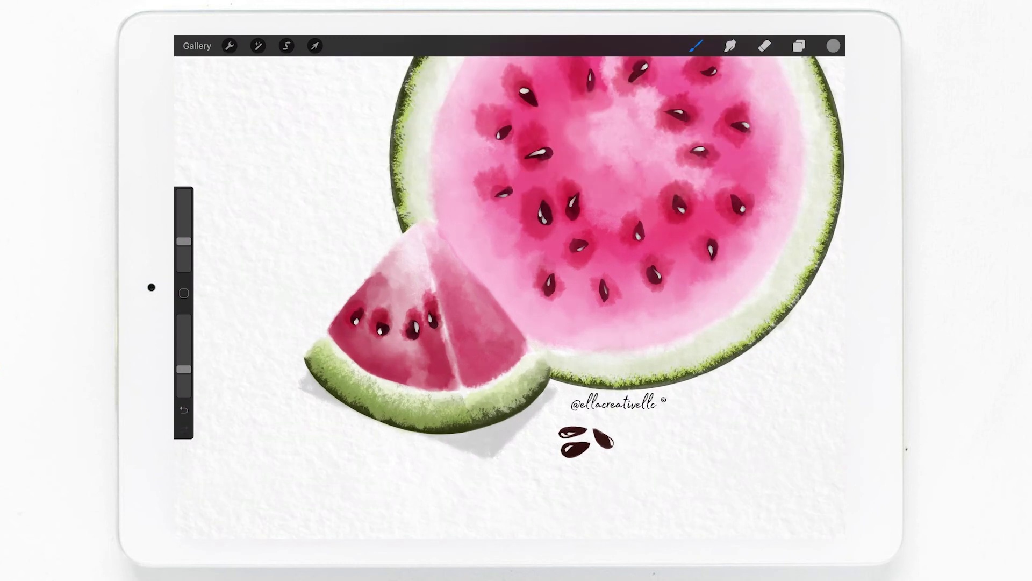
drag(298, 387, 489, 455)
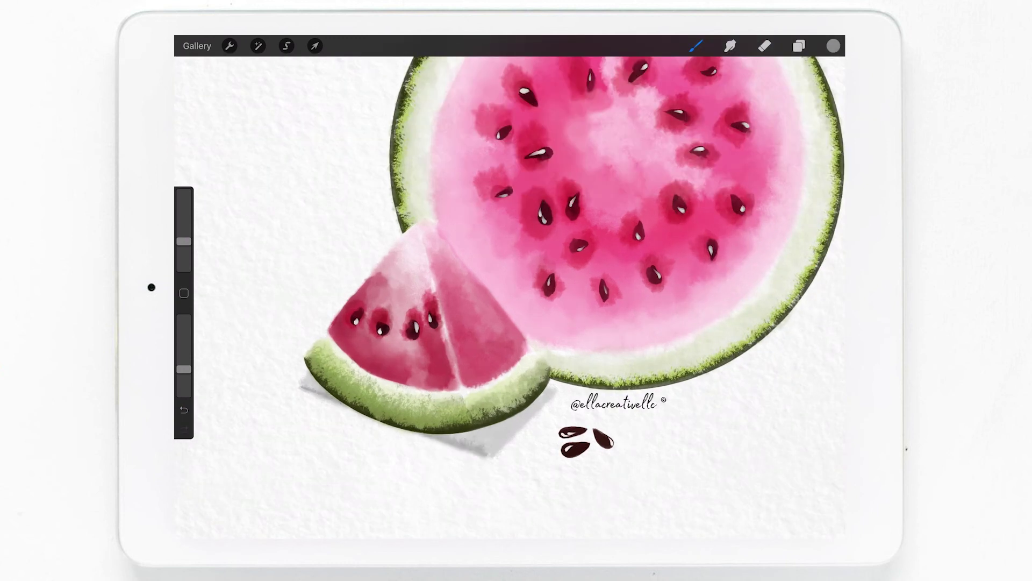
- Smudge the shadow's tips and right edges to soften them
click(730, 45)
scroll(511, 269, up, 3)
drag(454, 419, 483, 389)
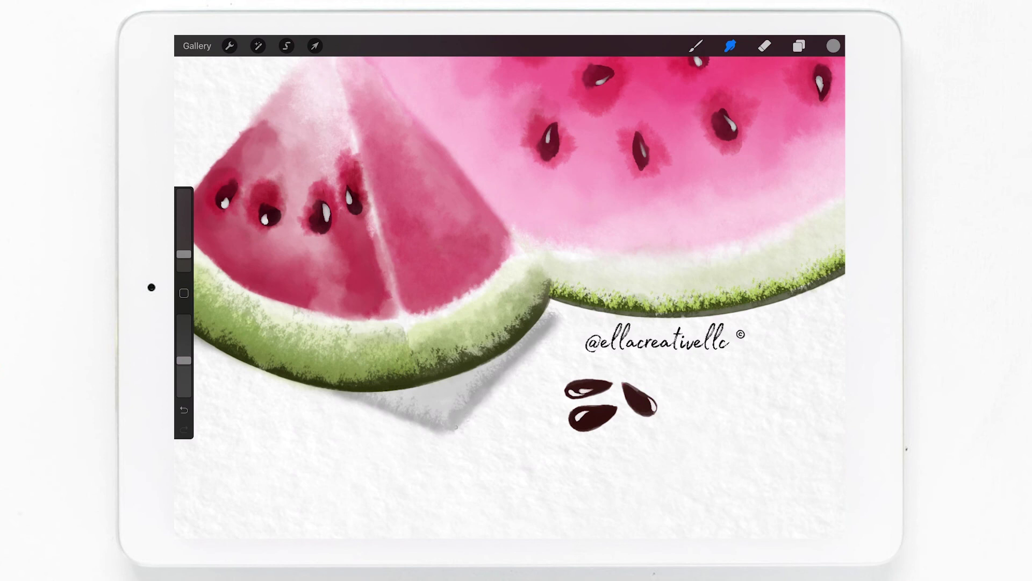
drag(453, 433, 449, 425)
drag(463, 384, 474, 394)
drag(457, 415, 496, 366)
drag(450, 420, 446, 428)
scroll(511, 246, down, 3)
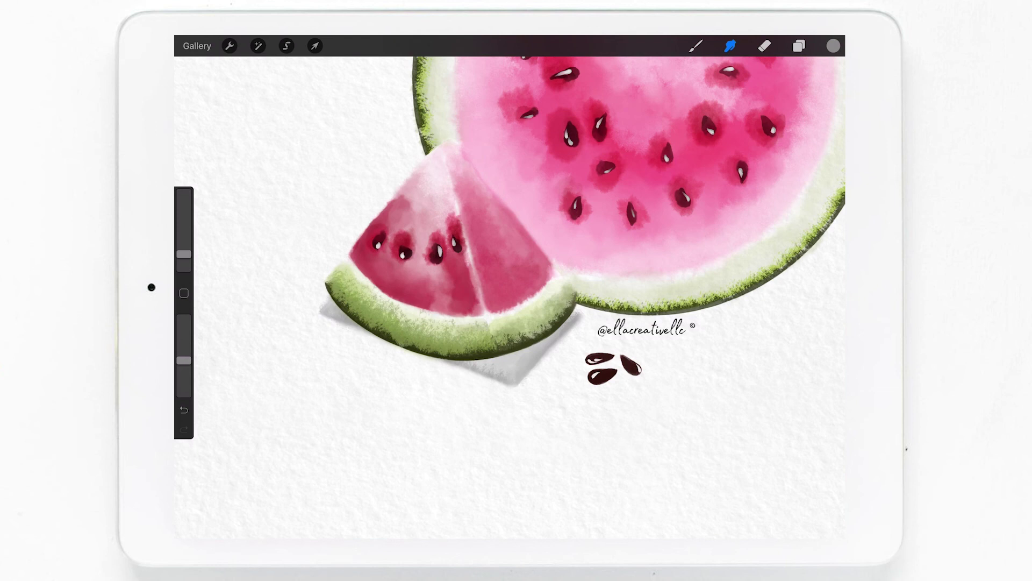
- Lighten the shadow's bottom corner with a slightly enlarged eraser
click(765, 45)
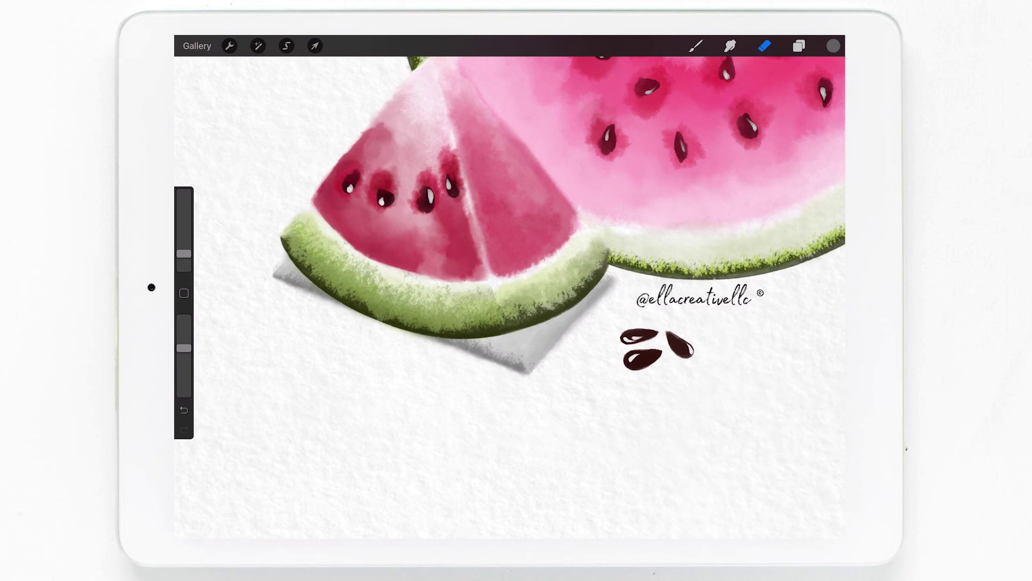
drag(184, 253, 184, 246)
mouse_move(516, 365)
mouse_down()
mouse_move(528, 372)
mouse_move(513, 358)
mouse_up()
- With a different smudge brush, blend the lower-right corner and sharpen the left tip
click(730, 46)
click(730, 46)
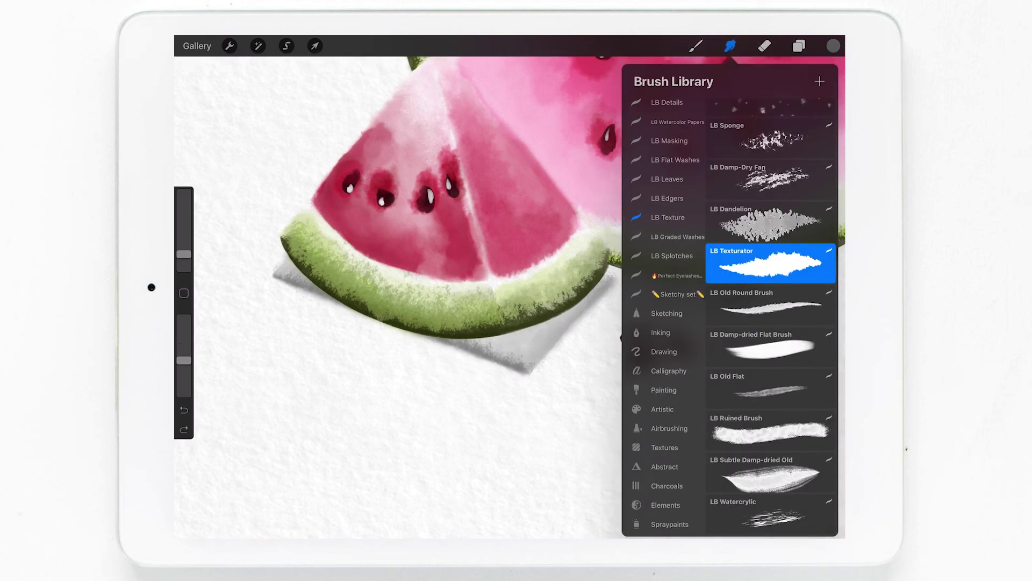
click(771, 180)
click(430, 457)
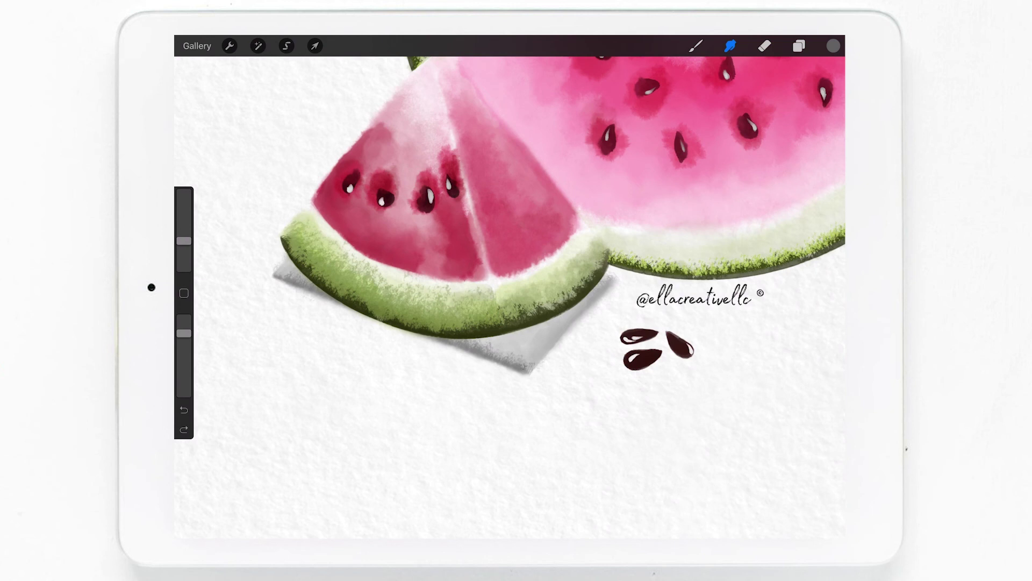
drag(530, 357, 538, 362)
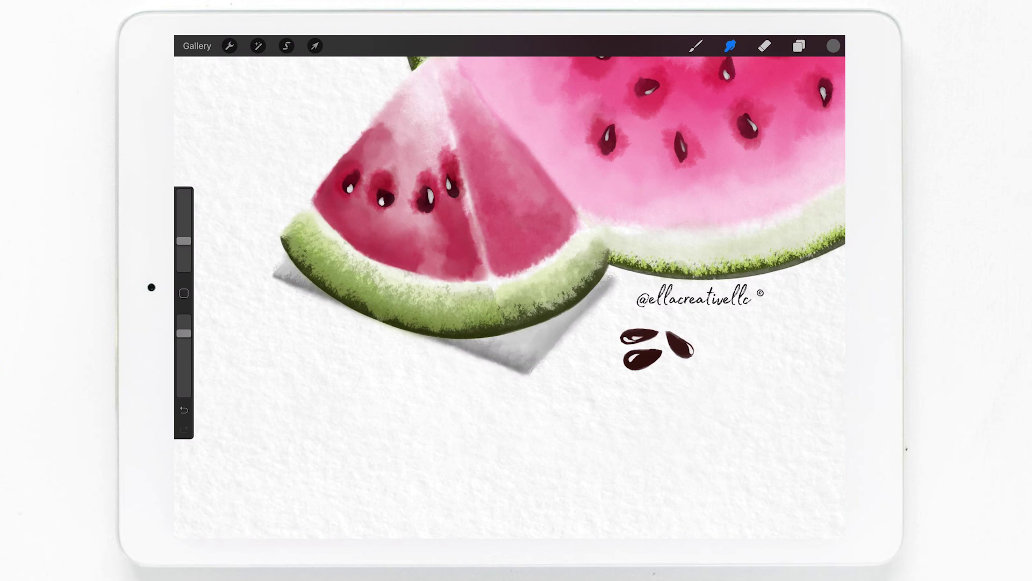
mouse_move(290, 279)
mouse_down()
mouse_move(279, 269)
mouse_move(306, 278)
mouse_up()
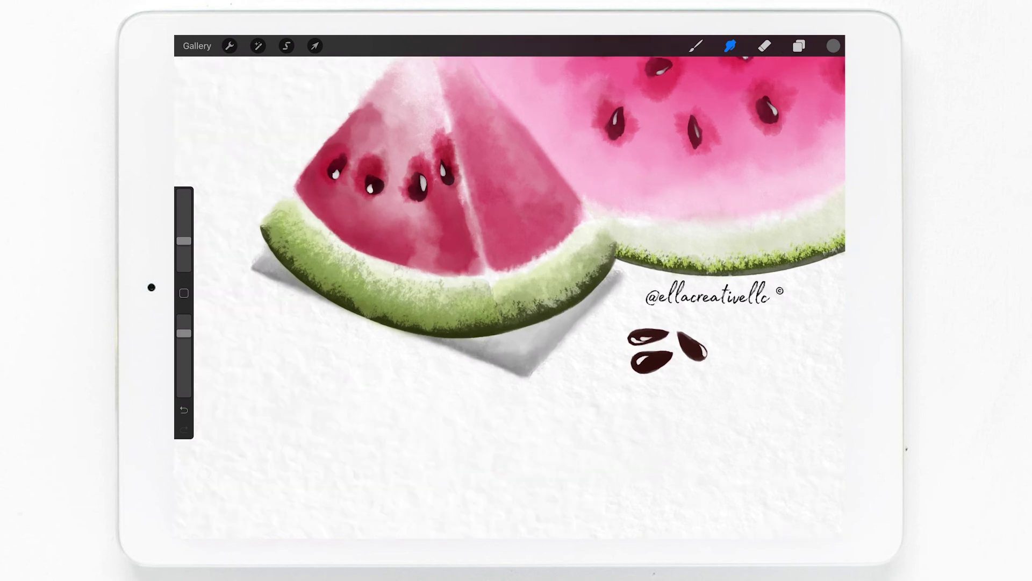
scroll(598, 332, up, 5)
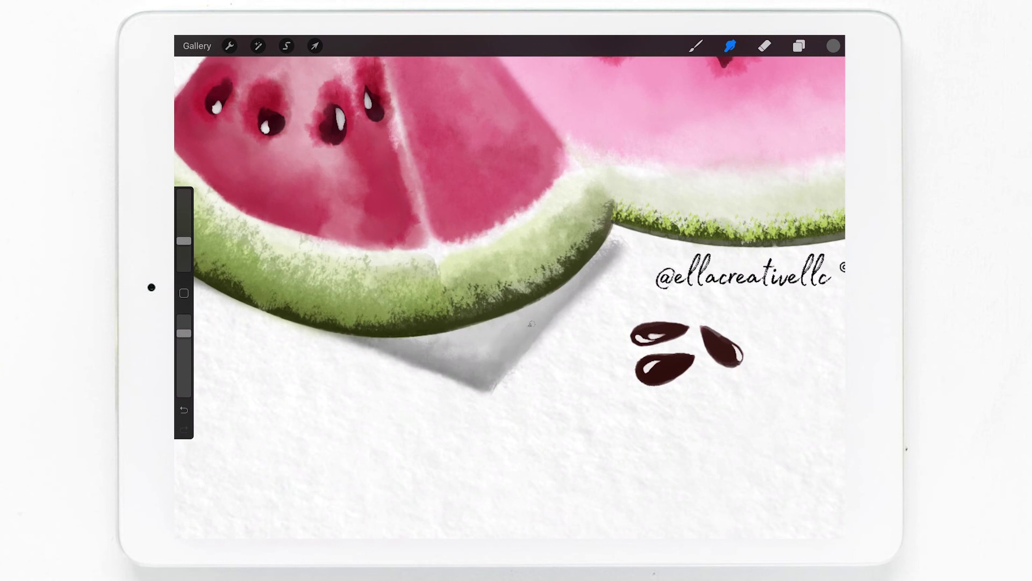
scroll(509, 290, down, 5)
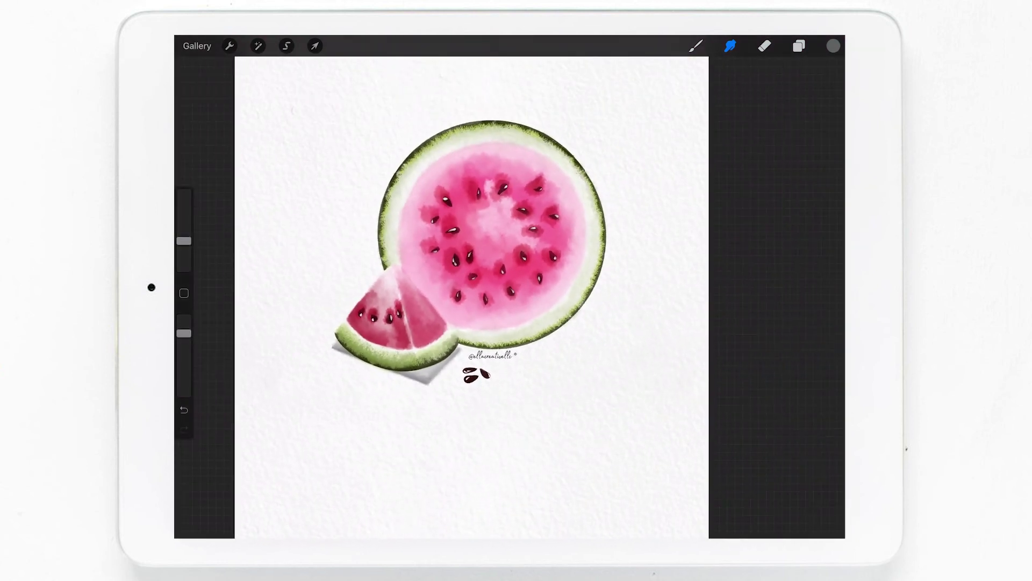
- Group and flatten Layers 35–37 into a single layer renamed Shadow
click(799, 46)
drag(715, 410, 763, 410)
drag(715, 442, 763, 442)
click(821, 81)
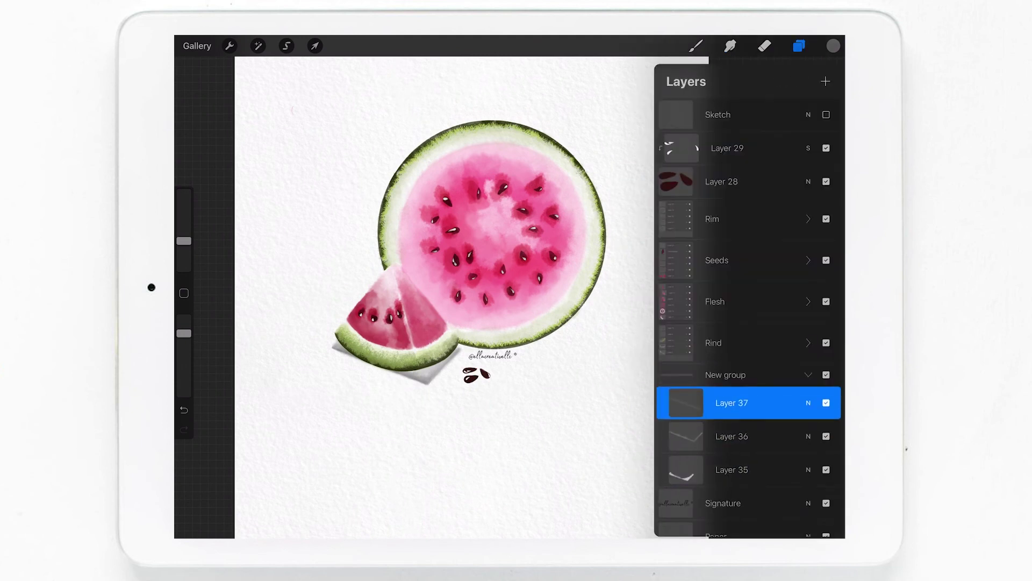
click(726, 374)
click(614, 366)
click(676, 379)
click(615, 281)
text(Shadow)
click(730, 45)
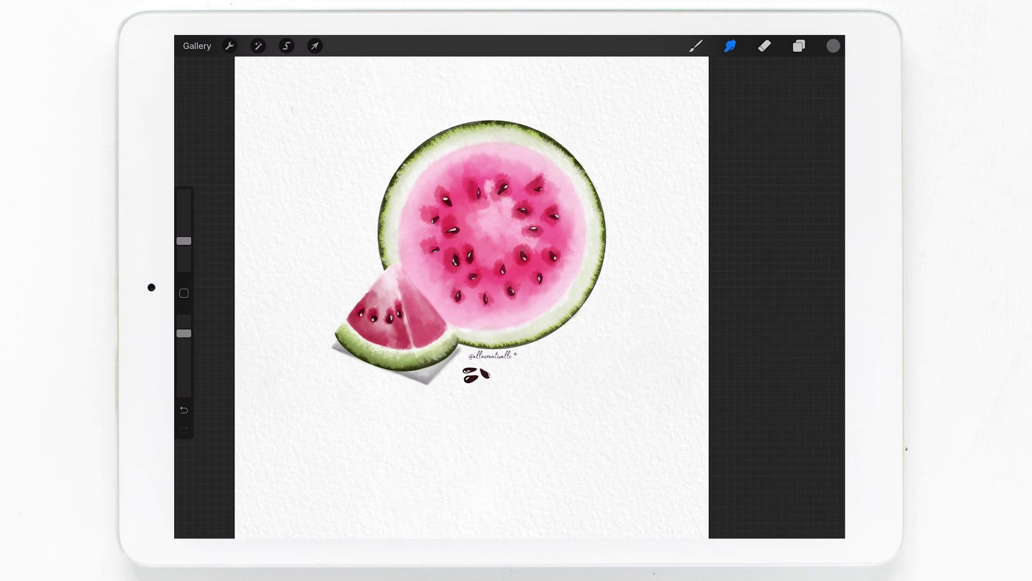
- Lower the Shadow layer's opacity to 27% and add an empty layer above it
scroll(442, 391, up, 5)
scroll(442, 391, up, 5)
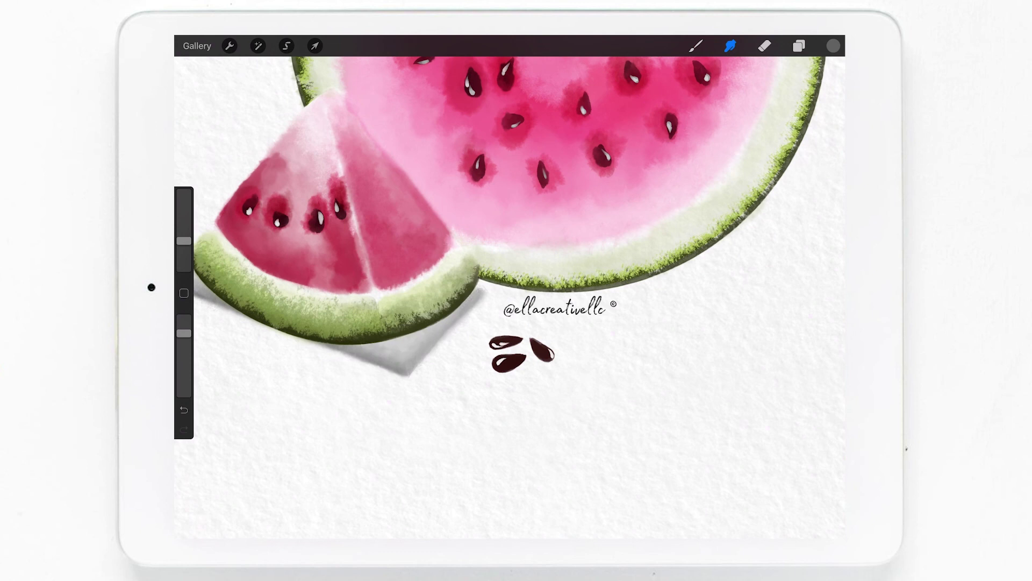
scroll(457, 269, down, 5)
scroll(457, 269, down, 5)
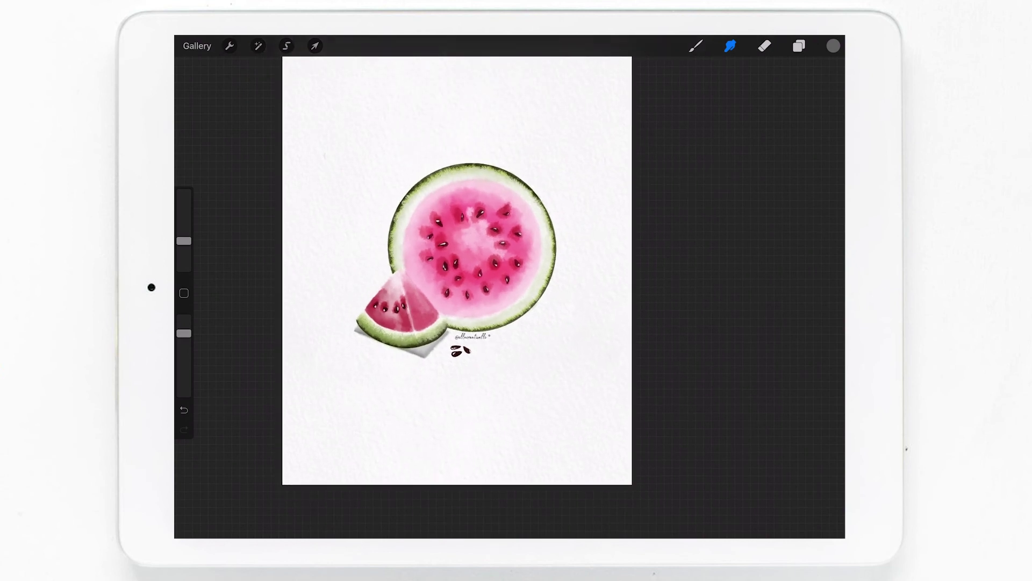
click(799, 46)
click(808, 378)
drag(833, 343, 709, 342)
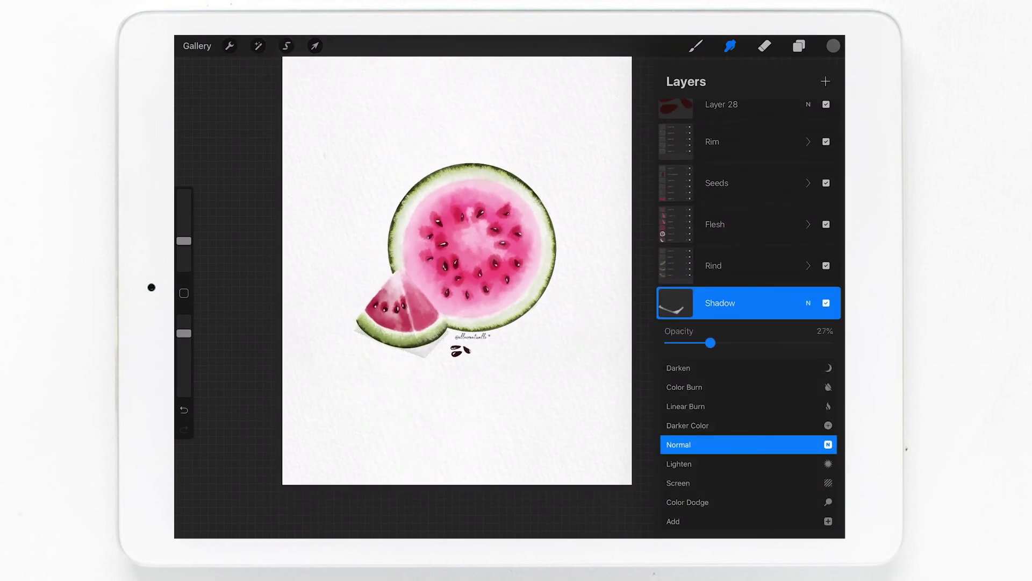
click(808, 302)
click(826, 81)
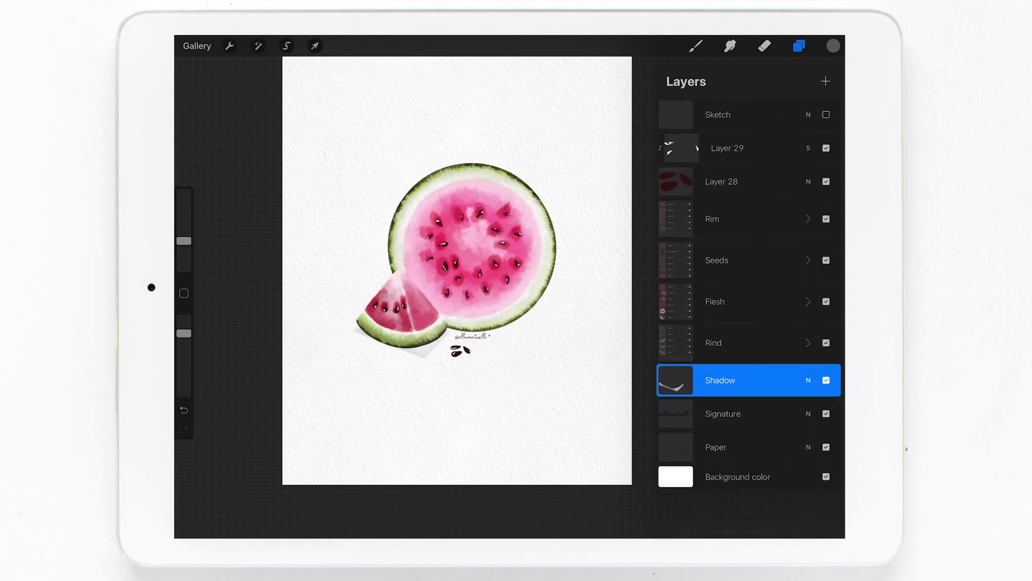